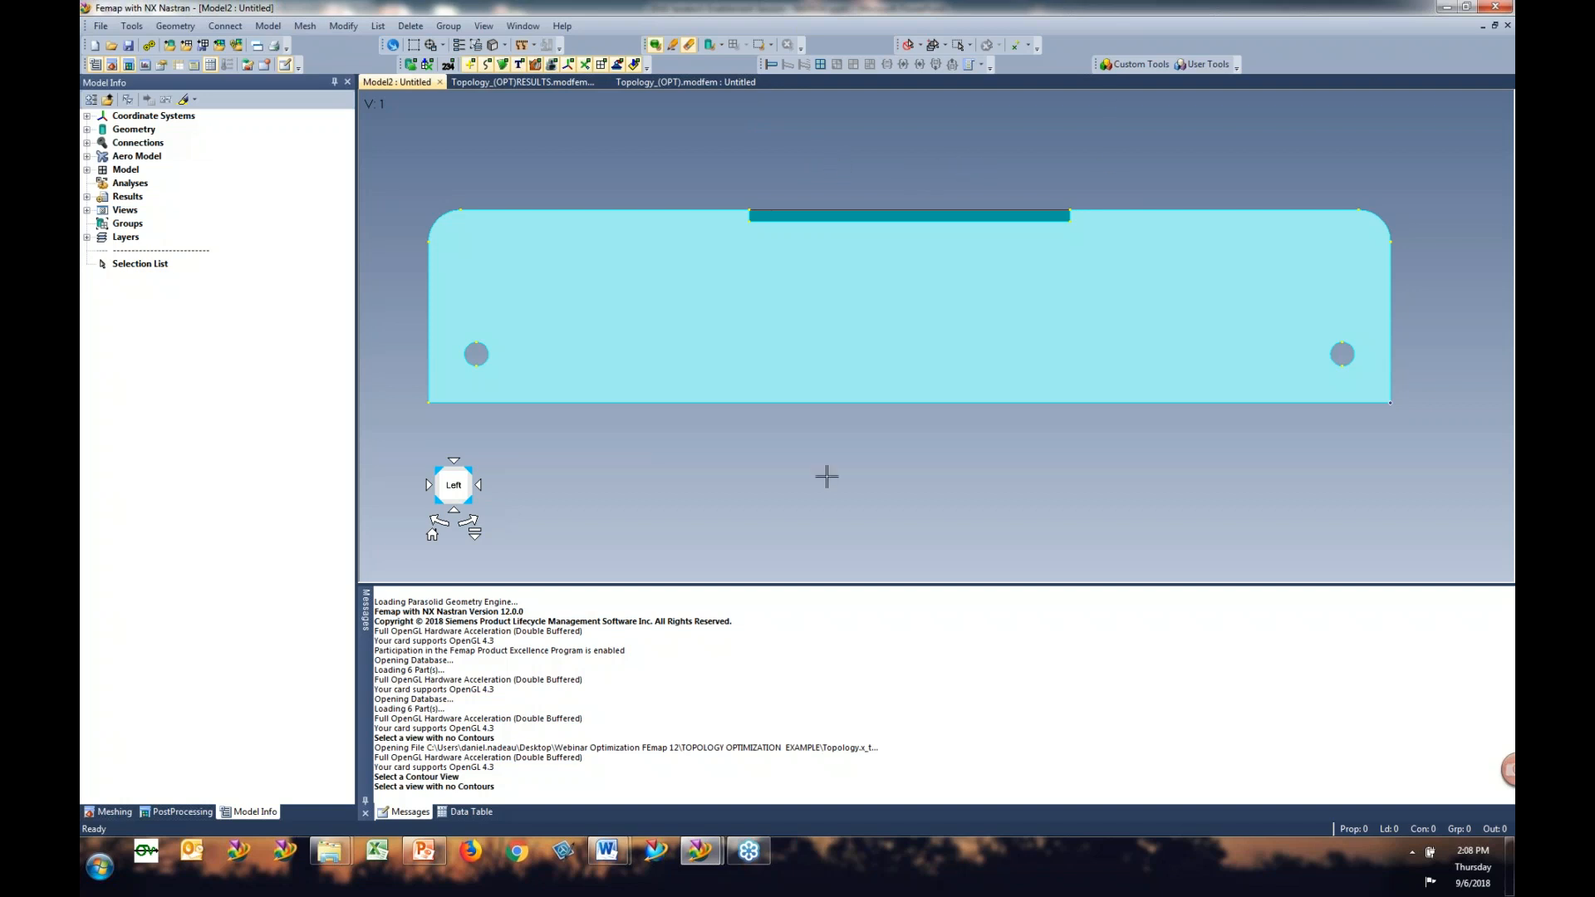
Step: Inspect the plate from several orientations with the view cube, check the View Axes options, and return to the Left view
left_click_drag(452, 484, 435, 499)
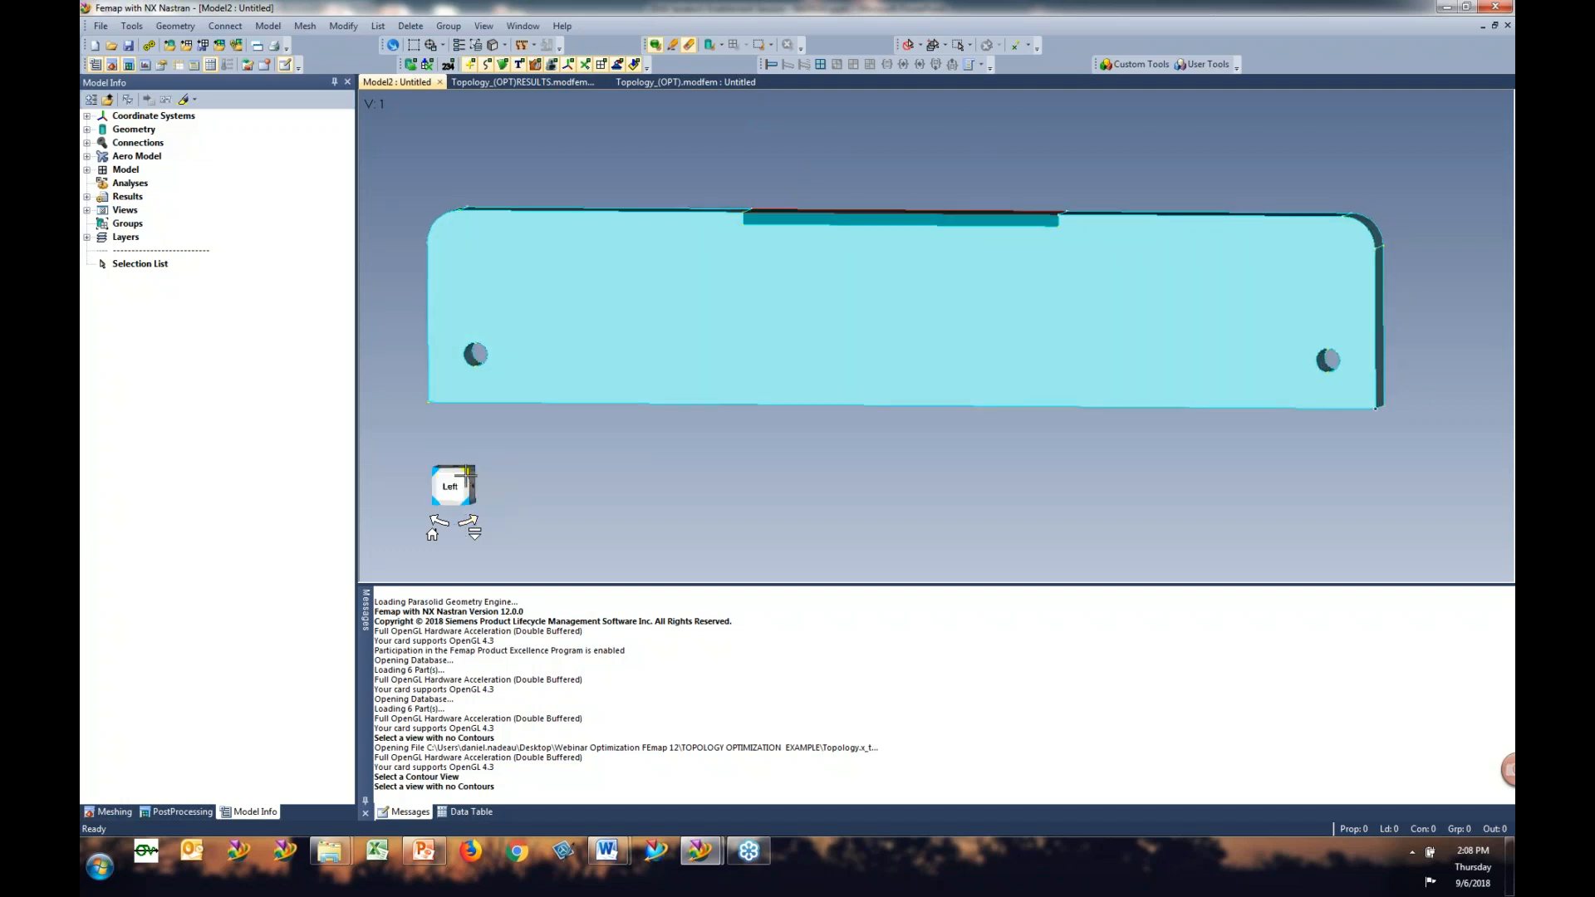
left_click(466, 470)
left_click_drag(454, 460, 1203, 129)
left_click_drag(761, 356, 1463, 224)
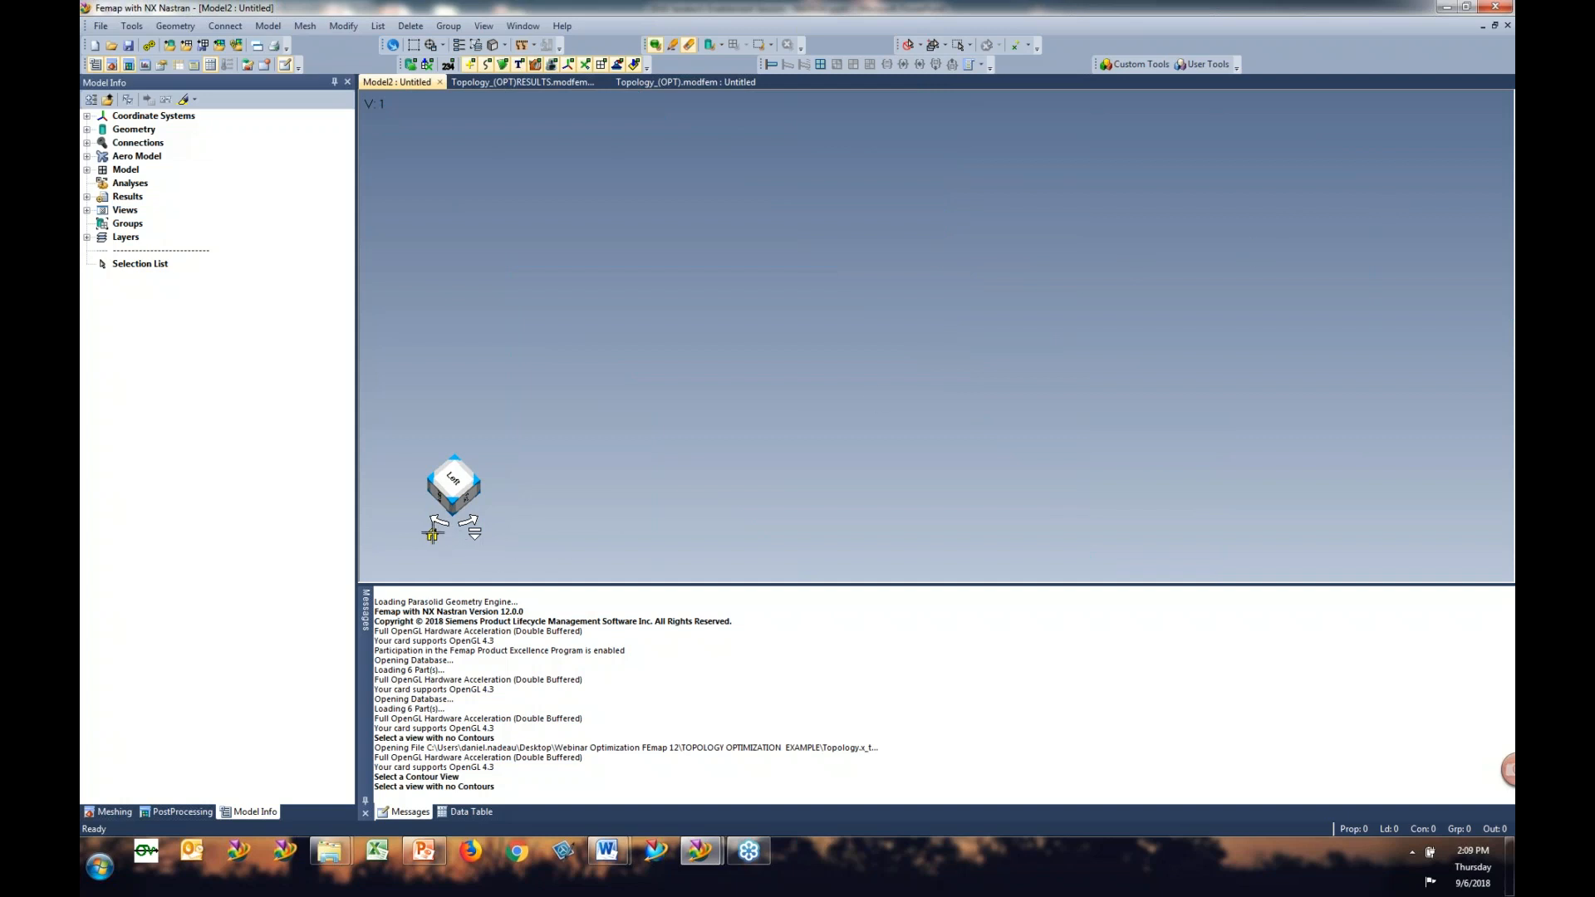
left_click(432, 534)
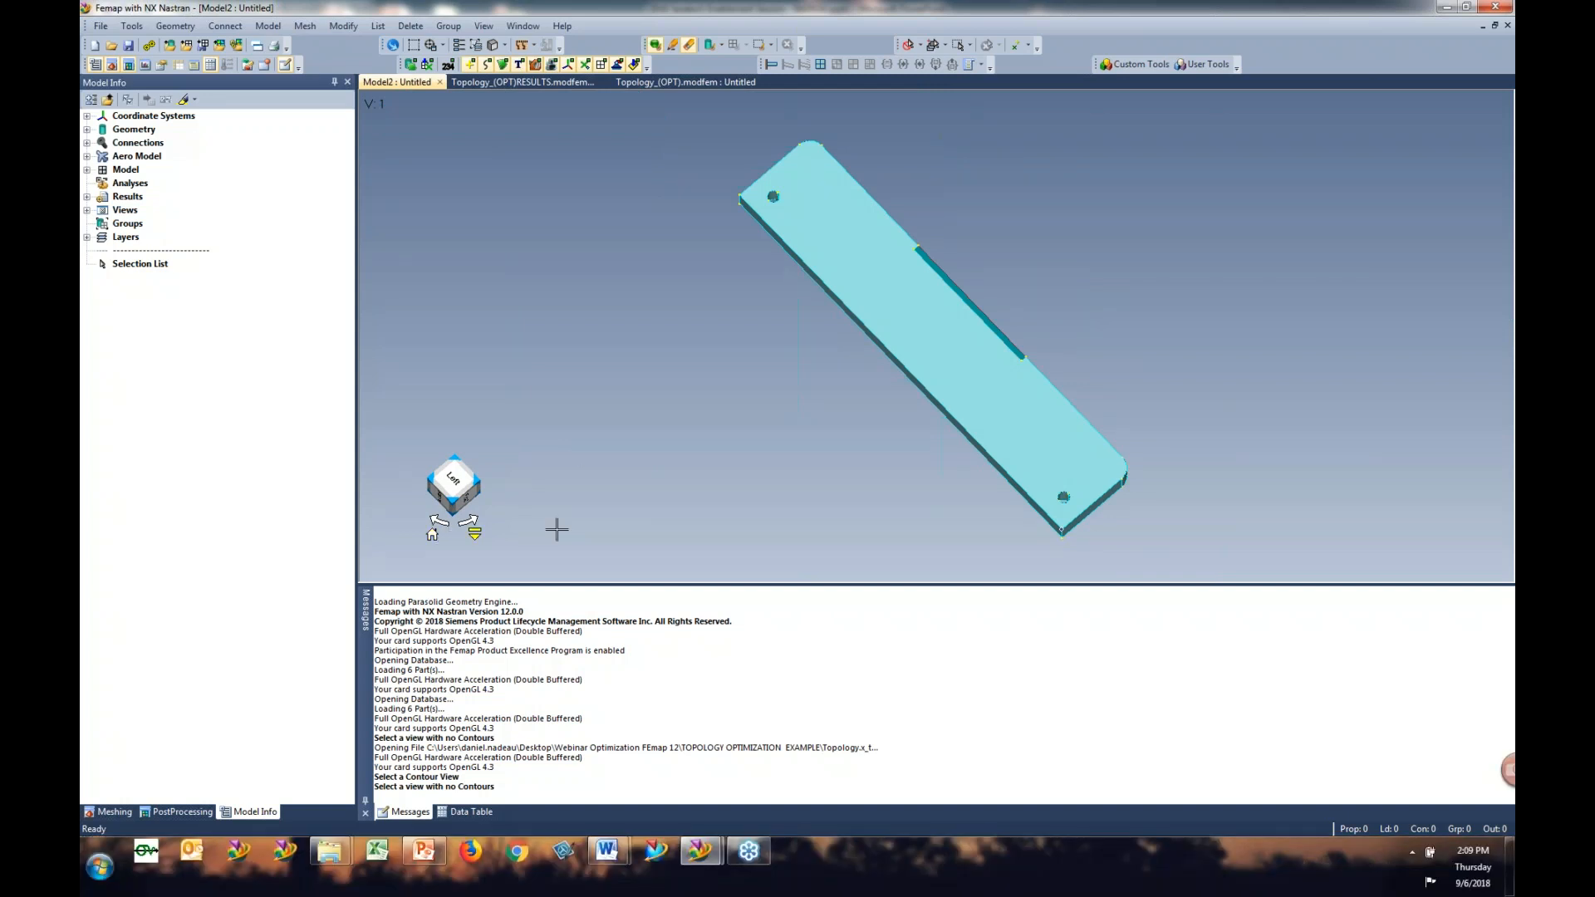
left_click(479, 540)
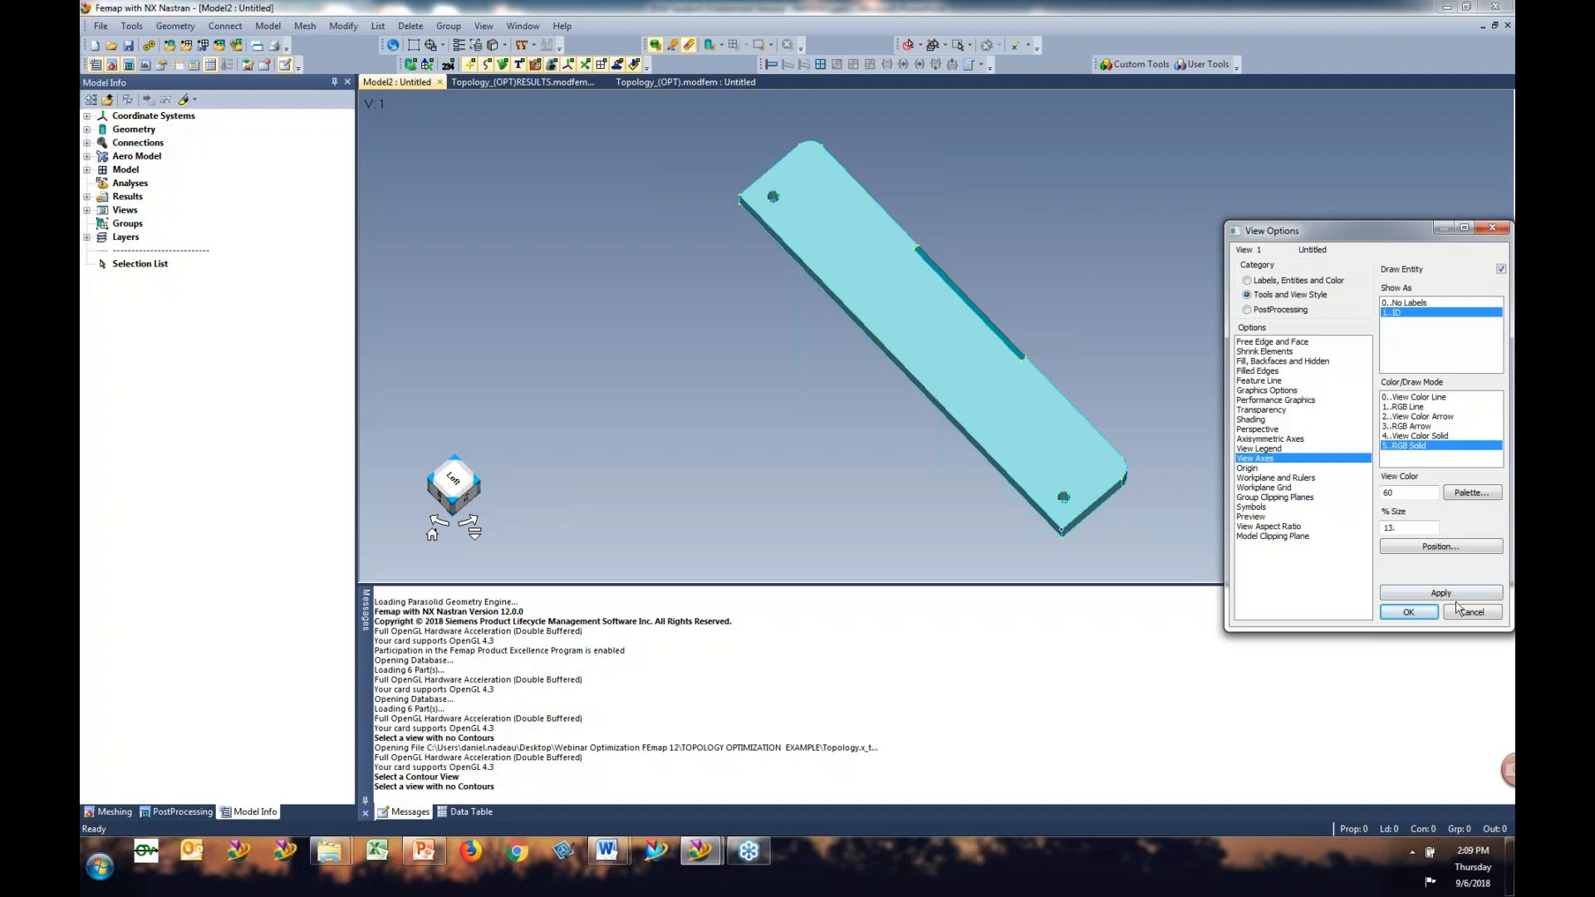
left_click(1458, 616)
middle_click_drag(1151, 466, 1094, 579)
scroll(953, 364, "up", 4)
middle_click_drag(815, 367, 918, 351)
left_click(455, 489)
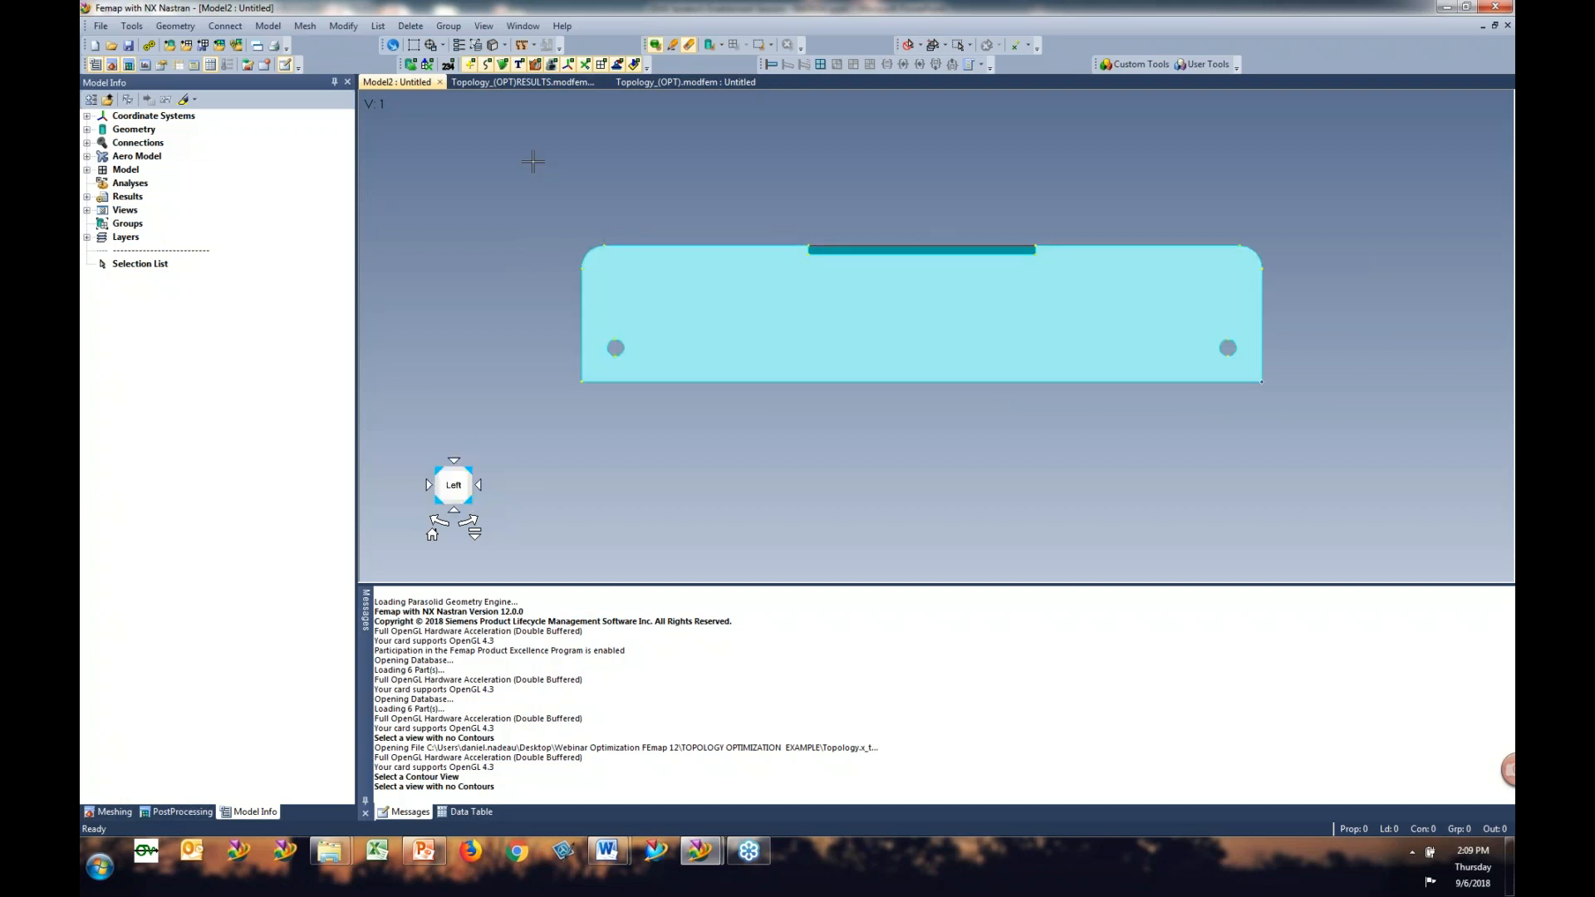
Step: Size the plate and its upper strip solids for hex meshing with an element size of 1
left_click(301, 27)
mouse_move(324, 64)
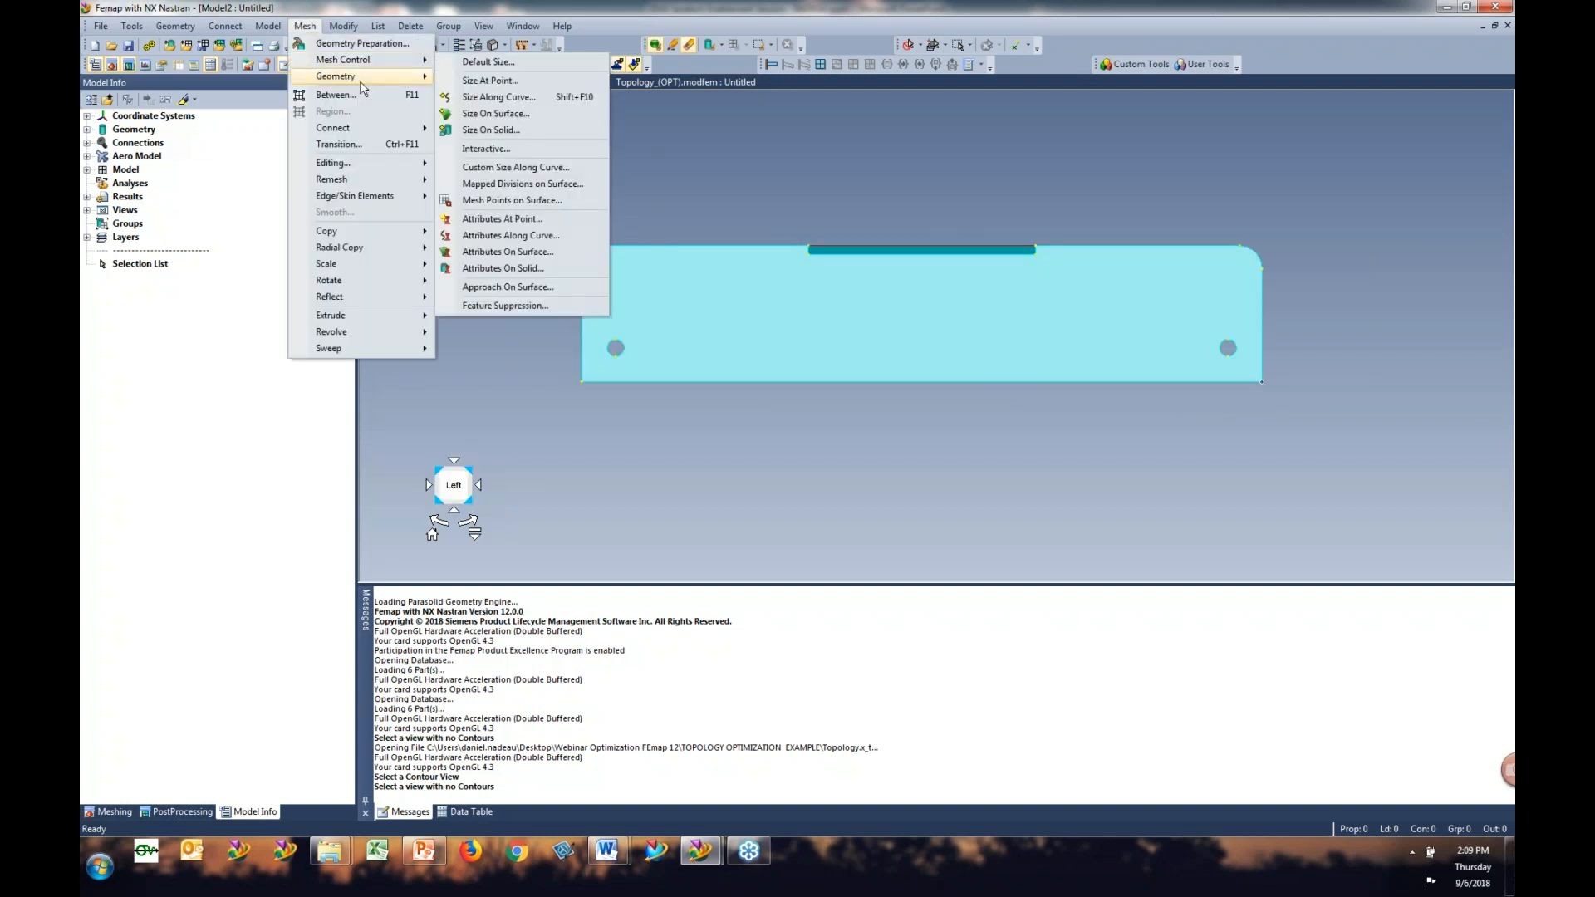
left_click(481, 131)
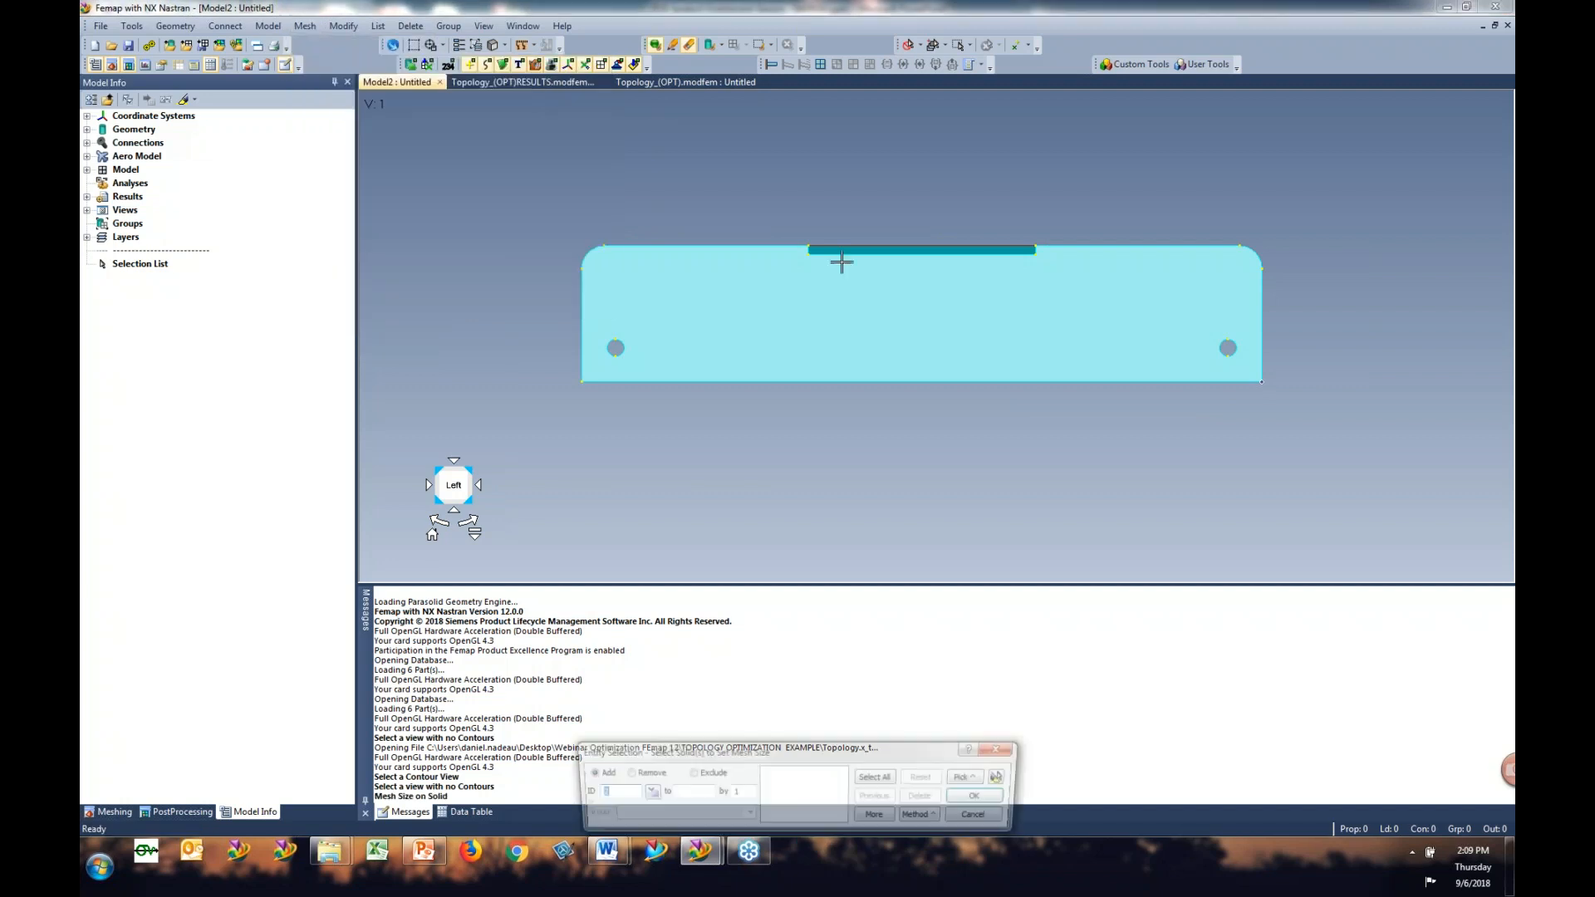
left_click(695, 297)
left_click(837, 246)
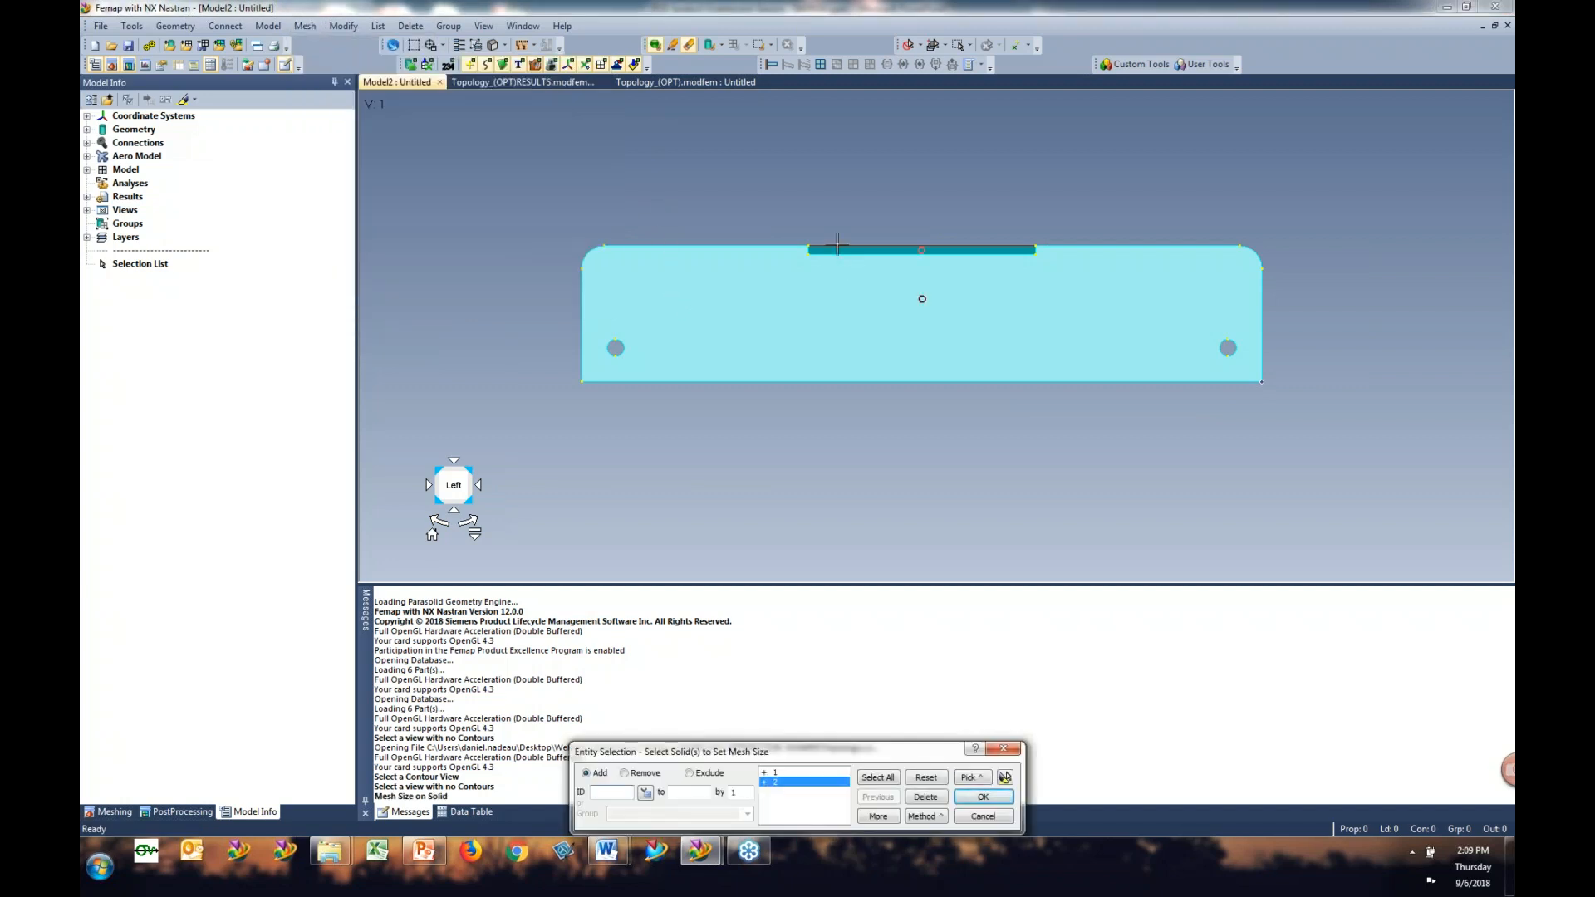
left_click(983, 796)
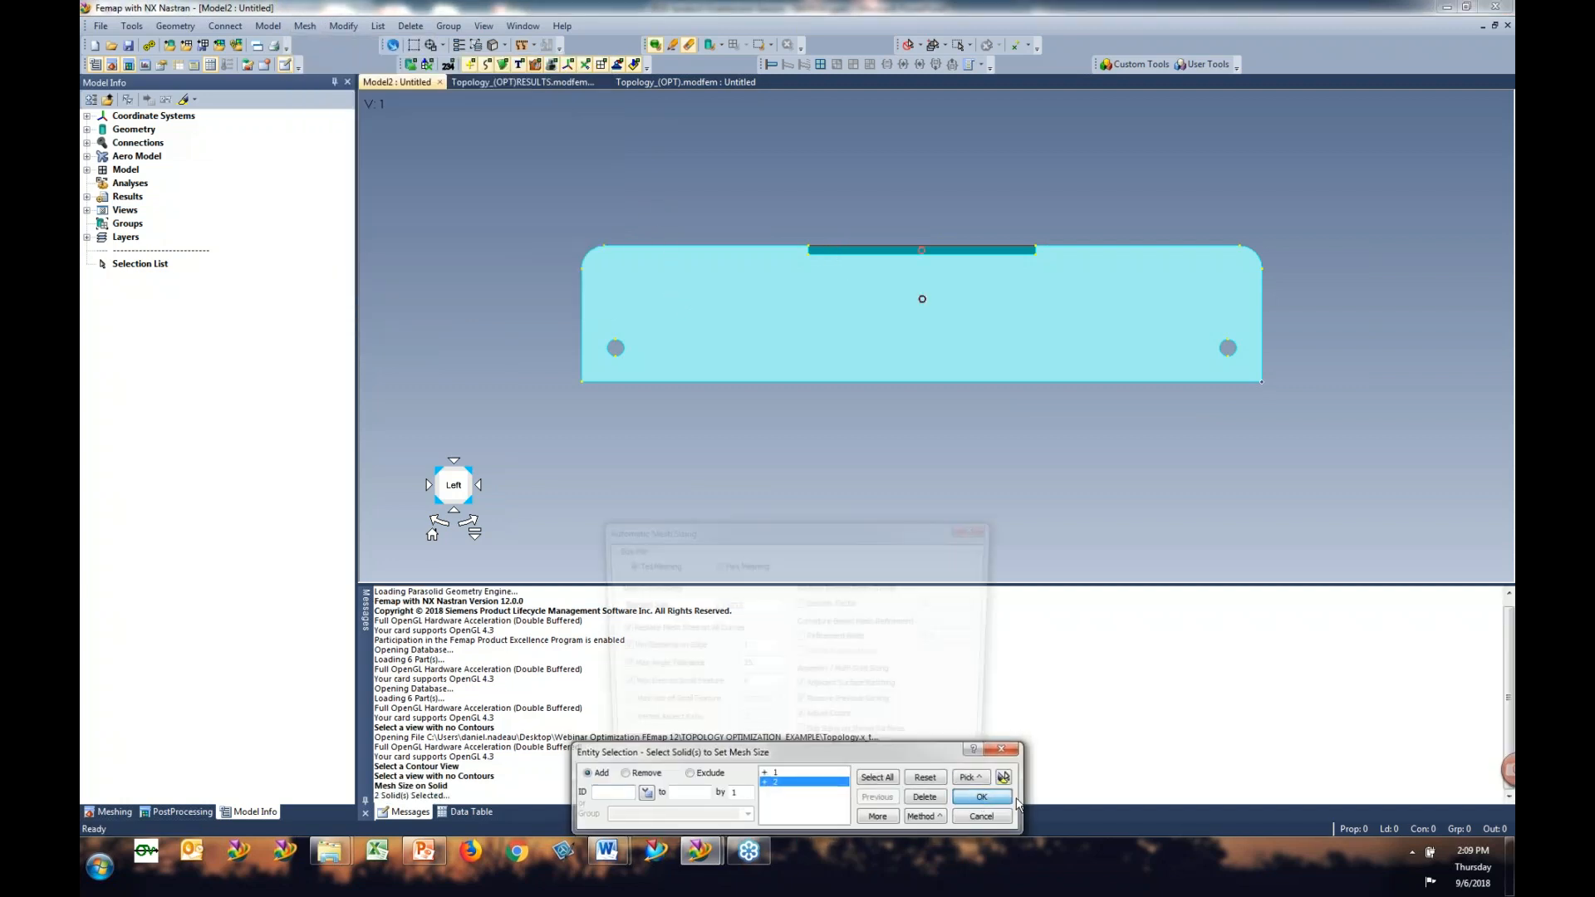
left_click(715, 564)
type("1")
left_click(847, 809)
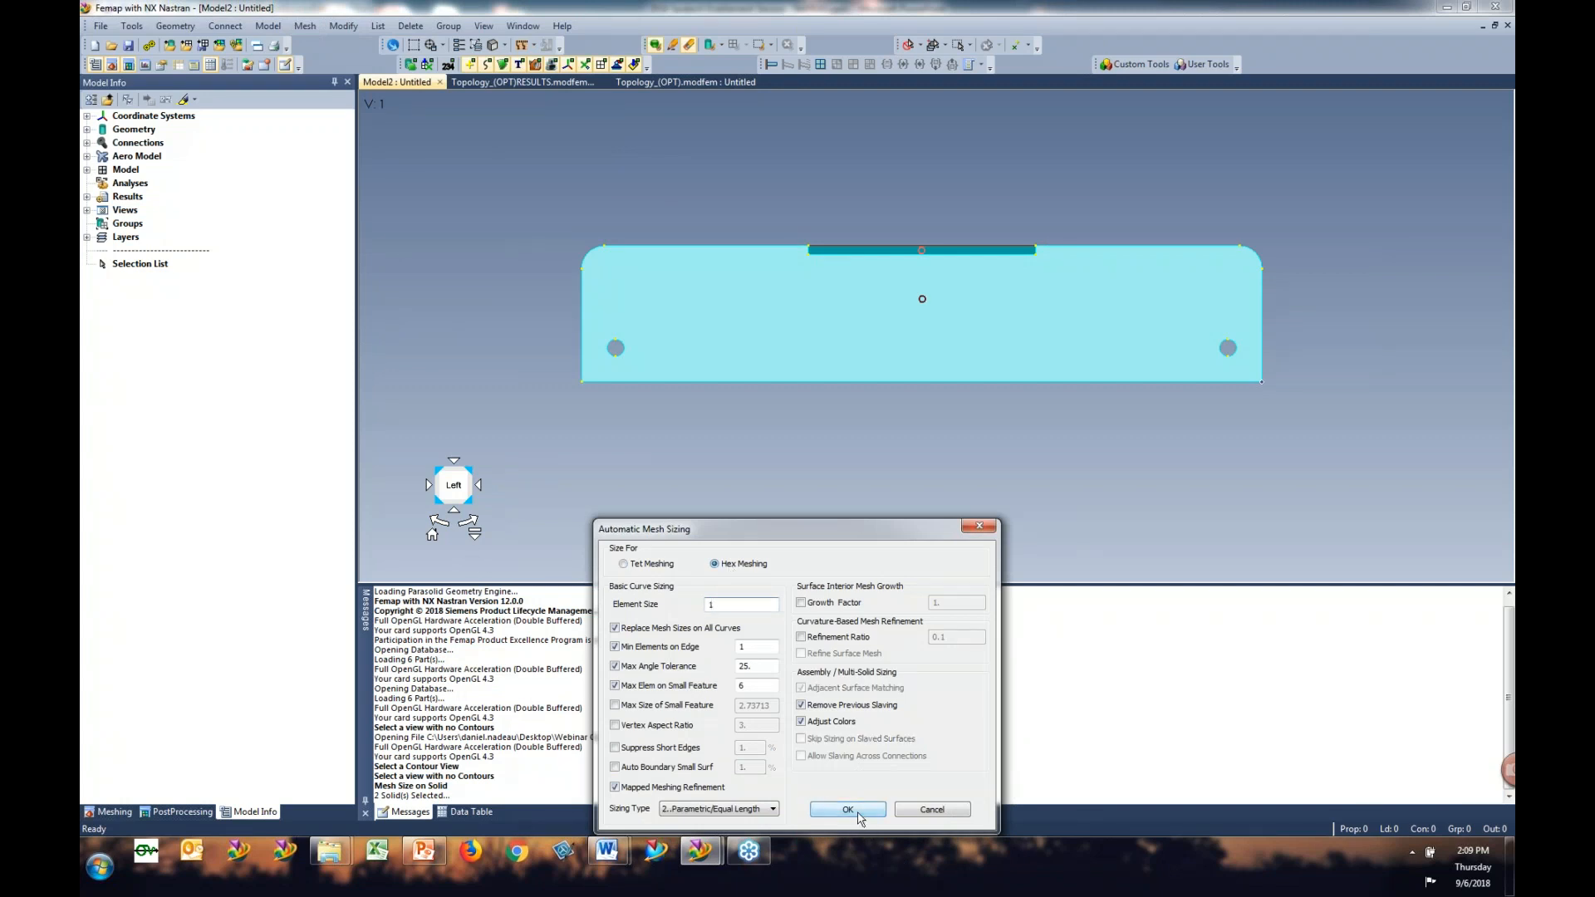
Step: Start HexMesh Solids and choose both solids to mesh using area and polygon picking
left_click(305, 26)
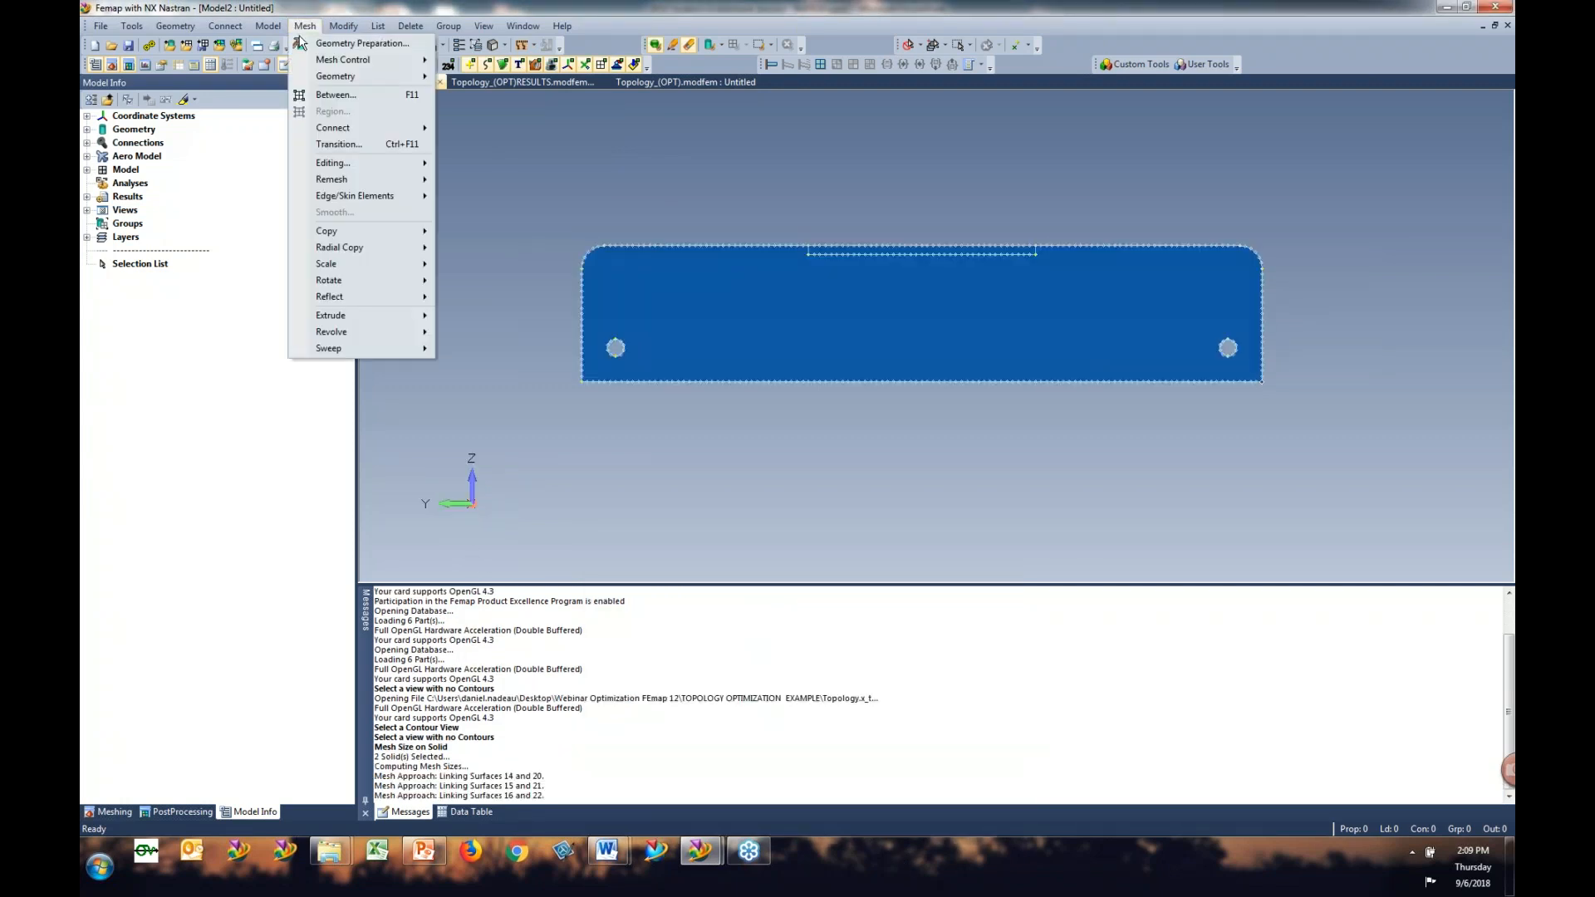
mouse_move(353, 80)
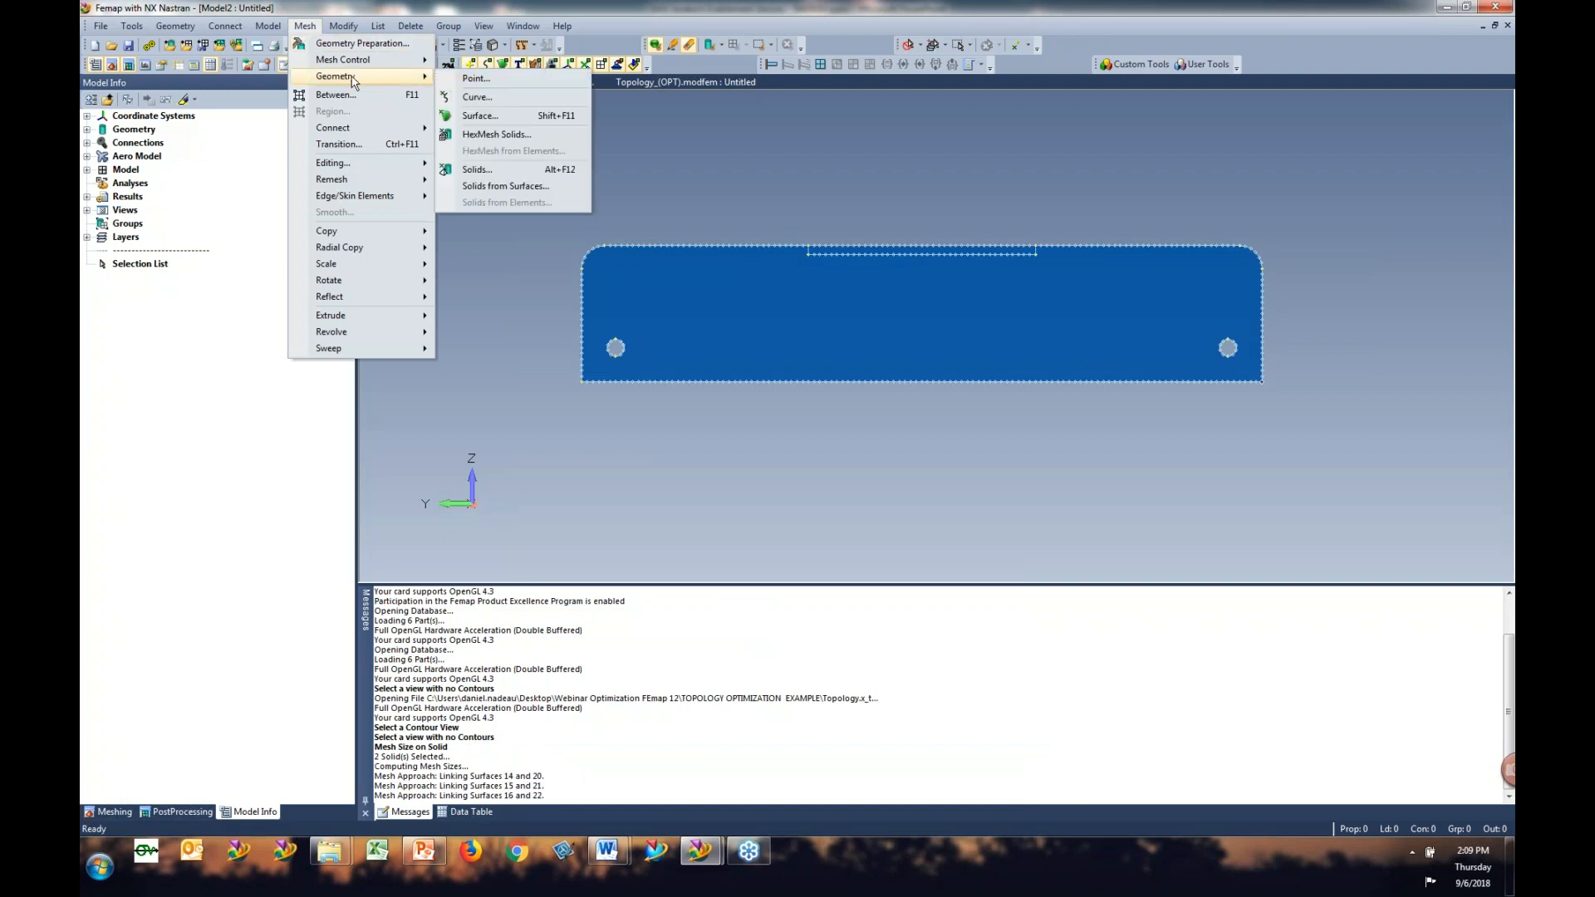
left_click(495, 136)
left_click_drag(488, 152, 1425, 493)
left_click_drag(890, 306, 1362, 425)
left_click(538, 262, "ctrl+shift")
left_click(1233, 205)
left_click(1315, 327)
left_click(1267, 417)
left_click(1083, 473)
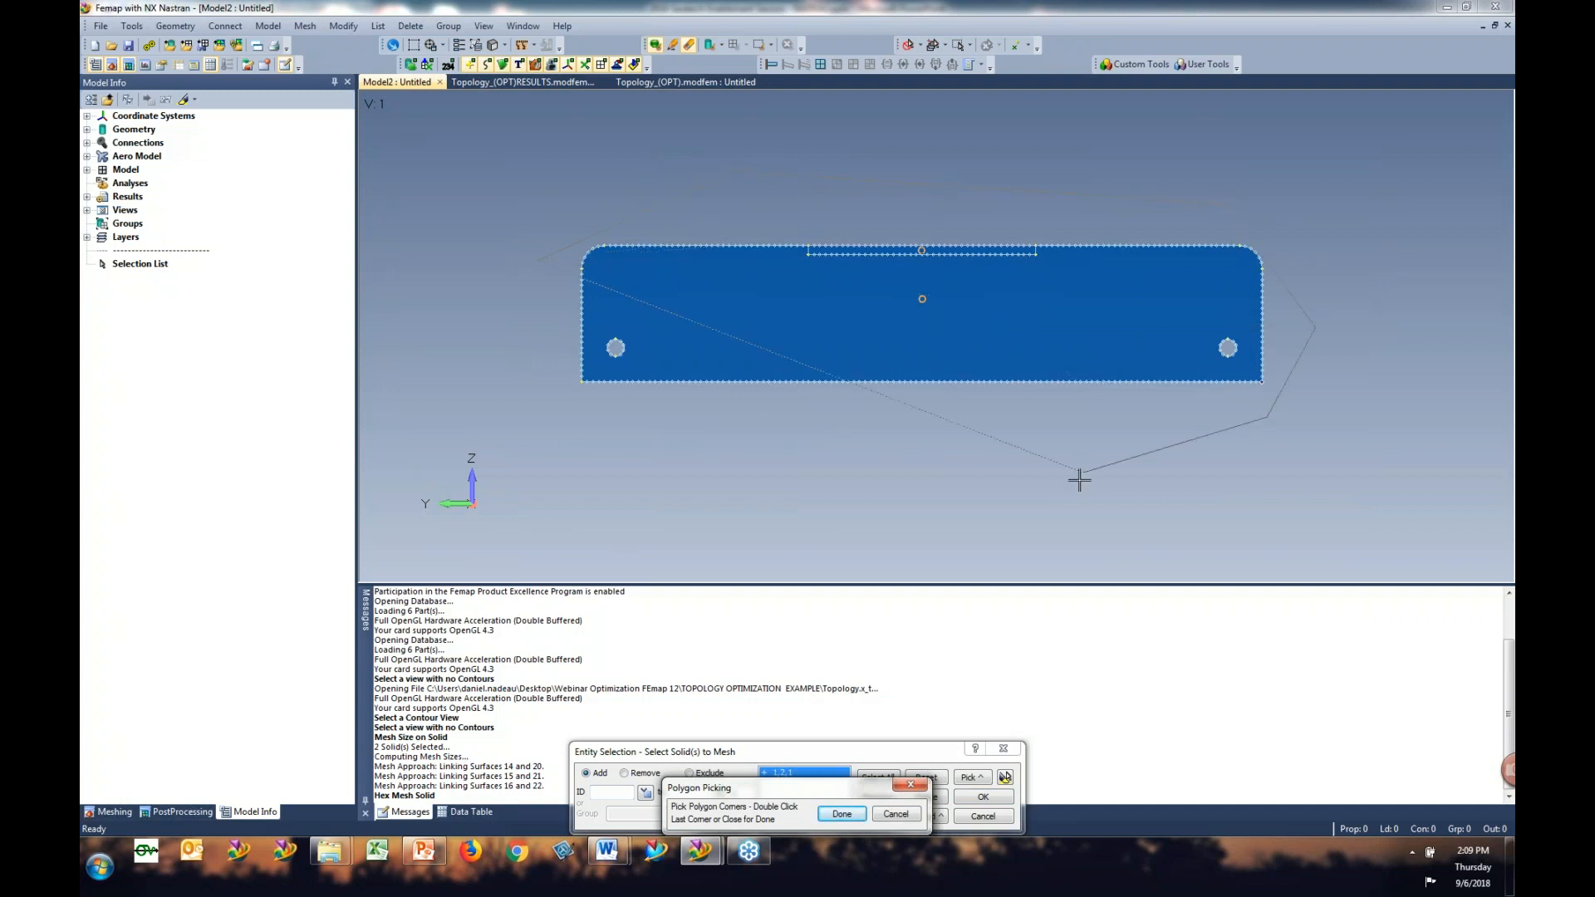
left_click(841, 814)
left_click(983, 797)
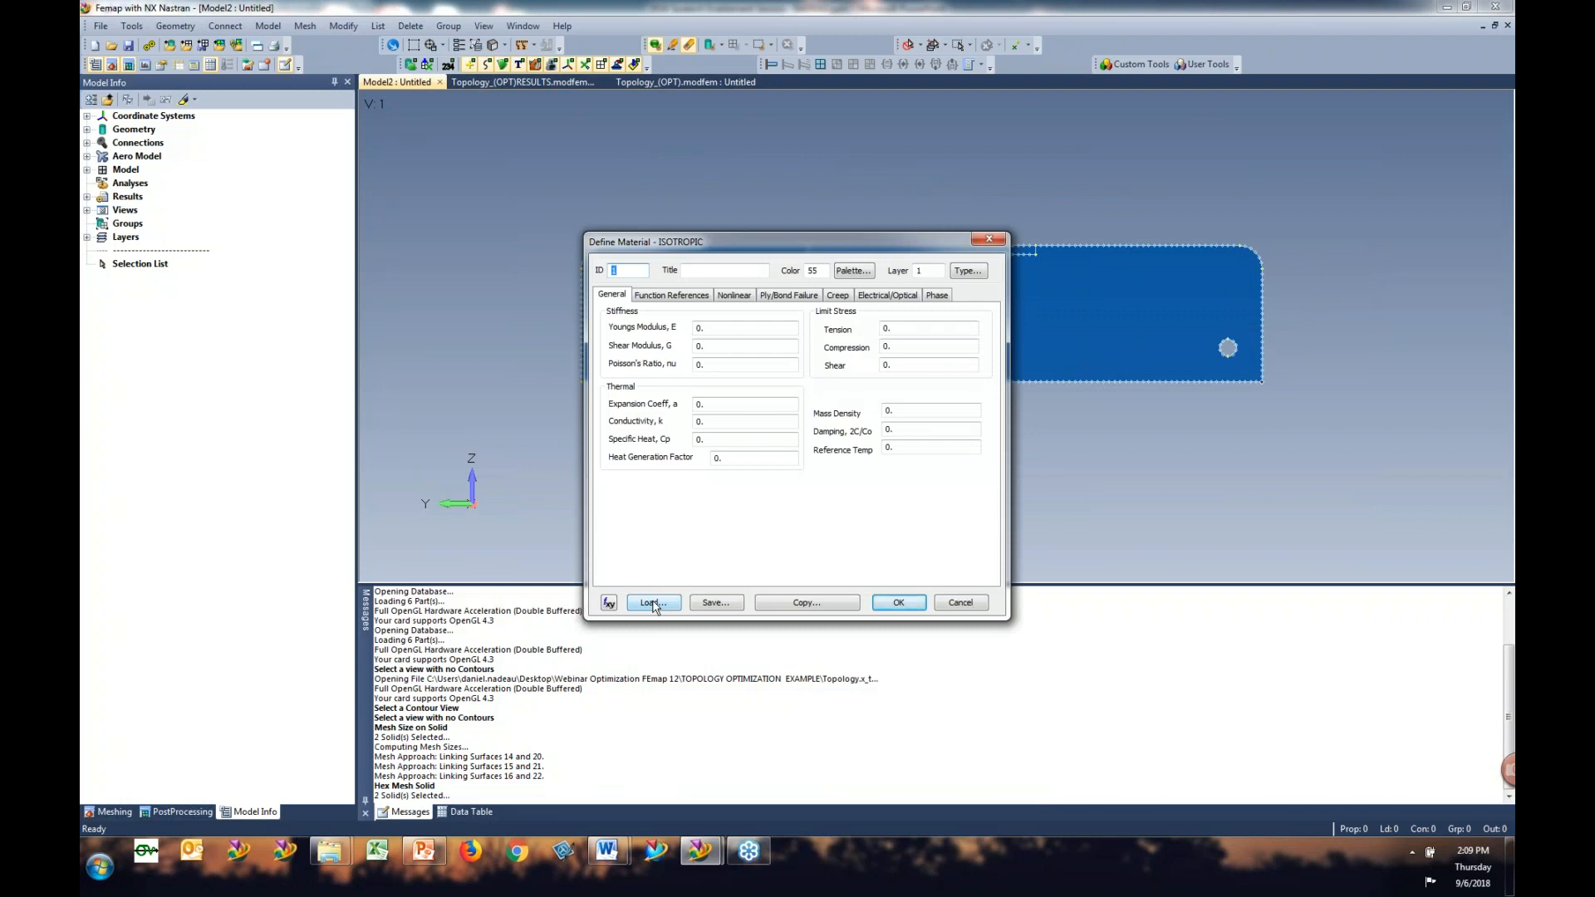
Step: Load the 2024-T351 Al Plate (t = 0.25 to 0.5 inches) material from the library and generate the hex mesh with the SOLID Property
left_click(653, 603)
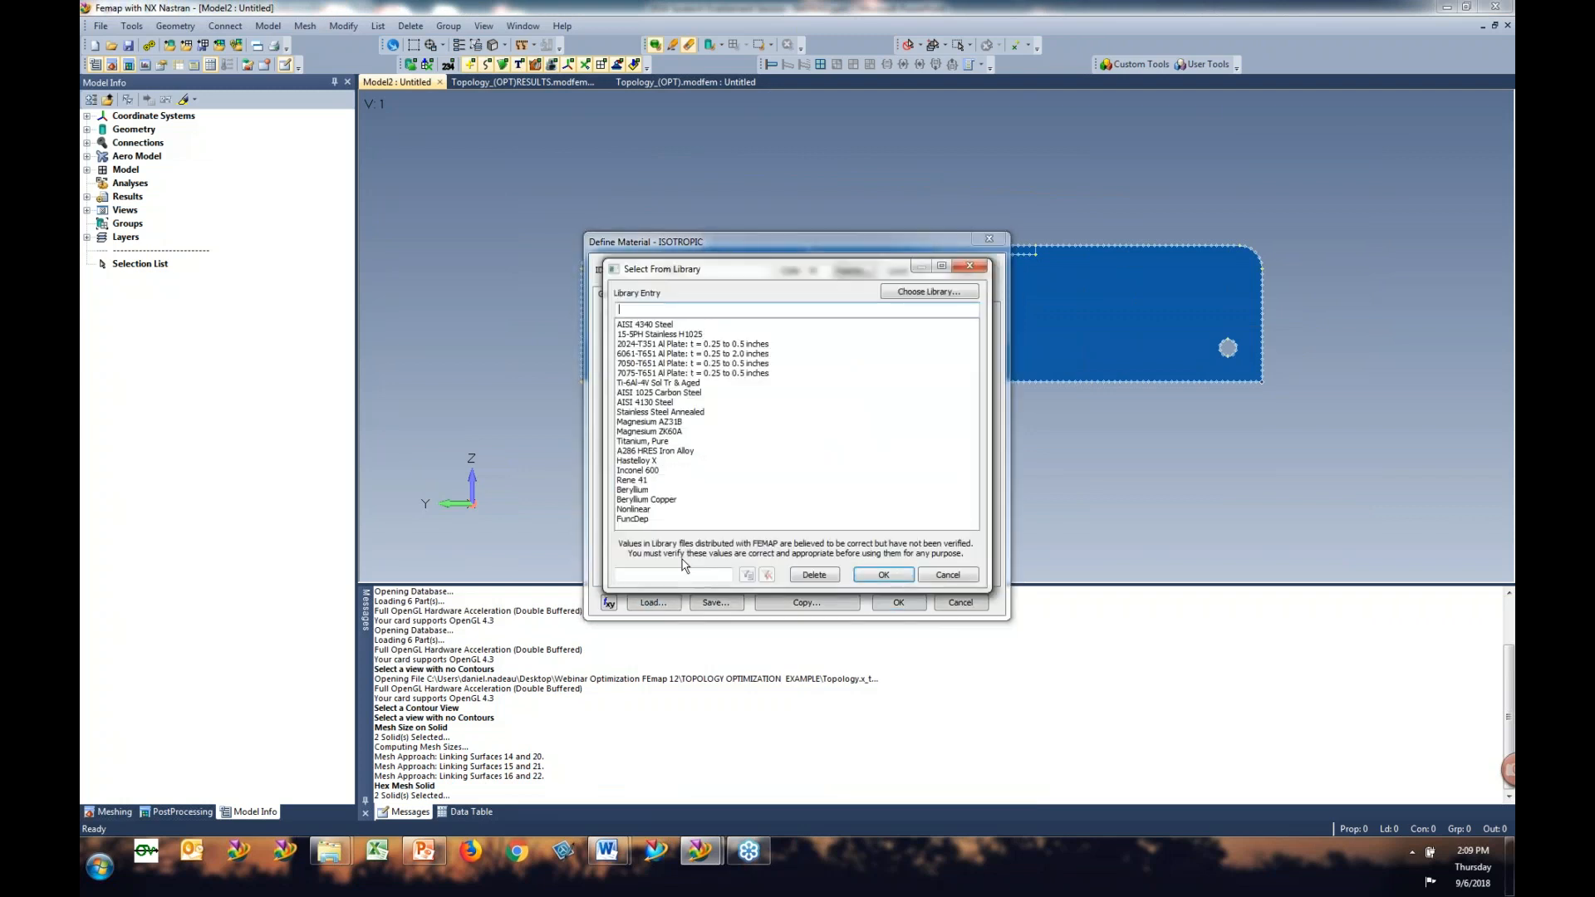
left_click(690, 345)
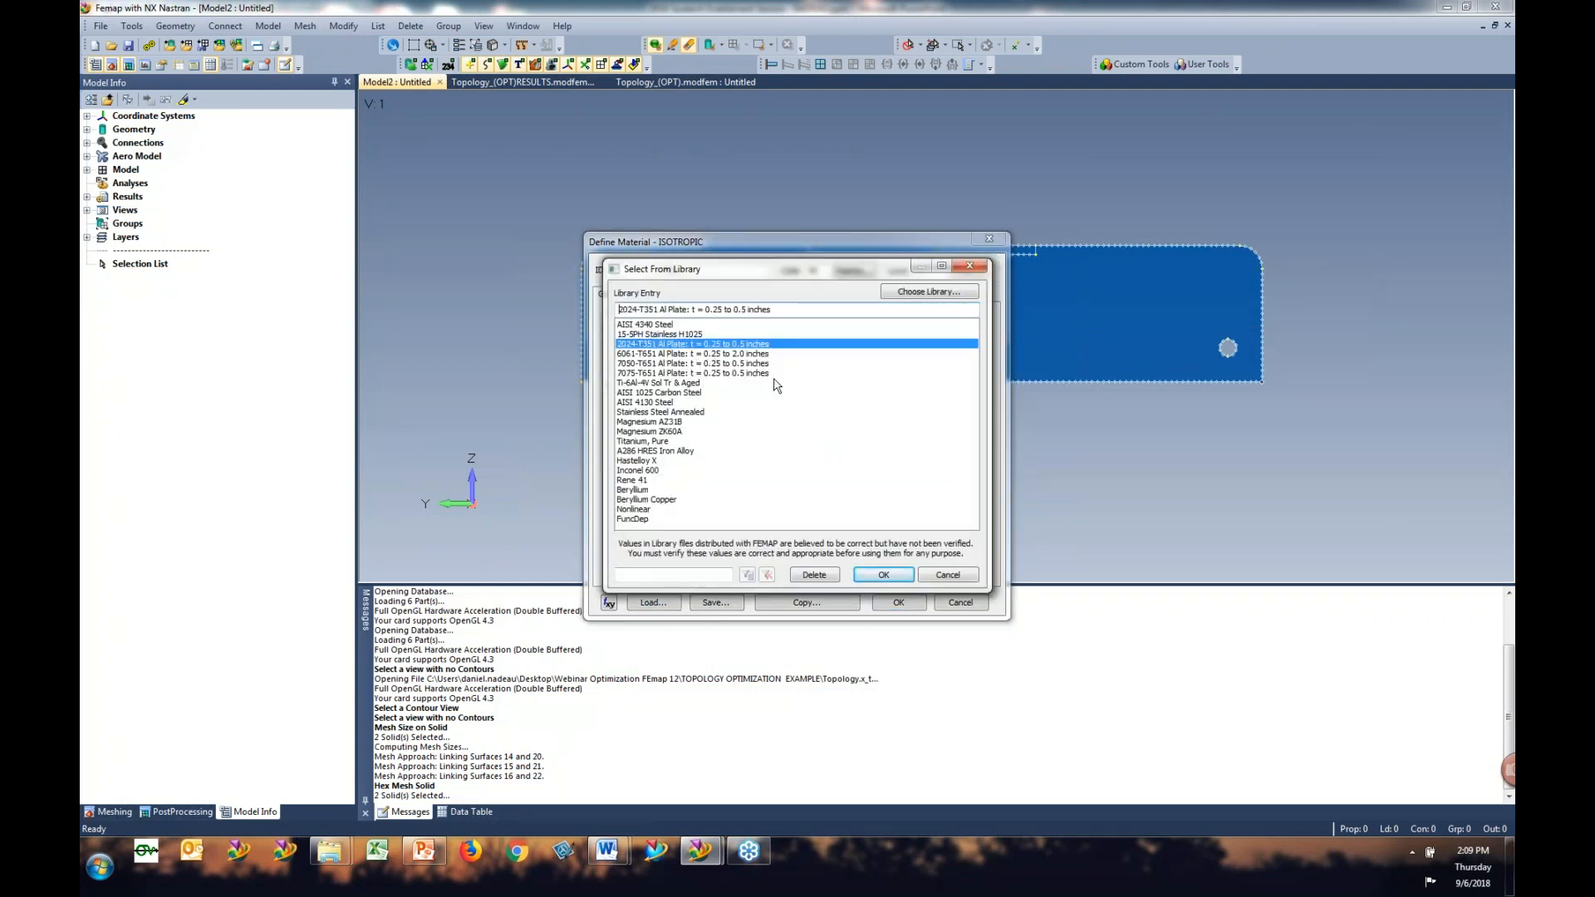
left_click(887, 575)
left_click(901, 603)
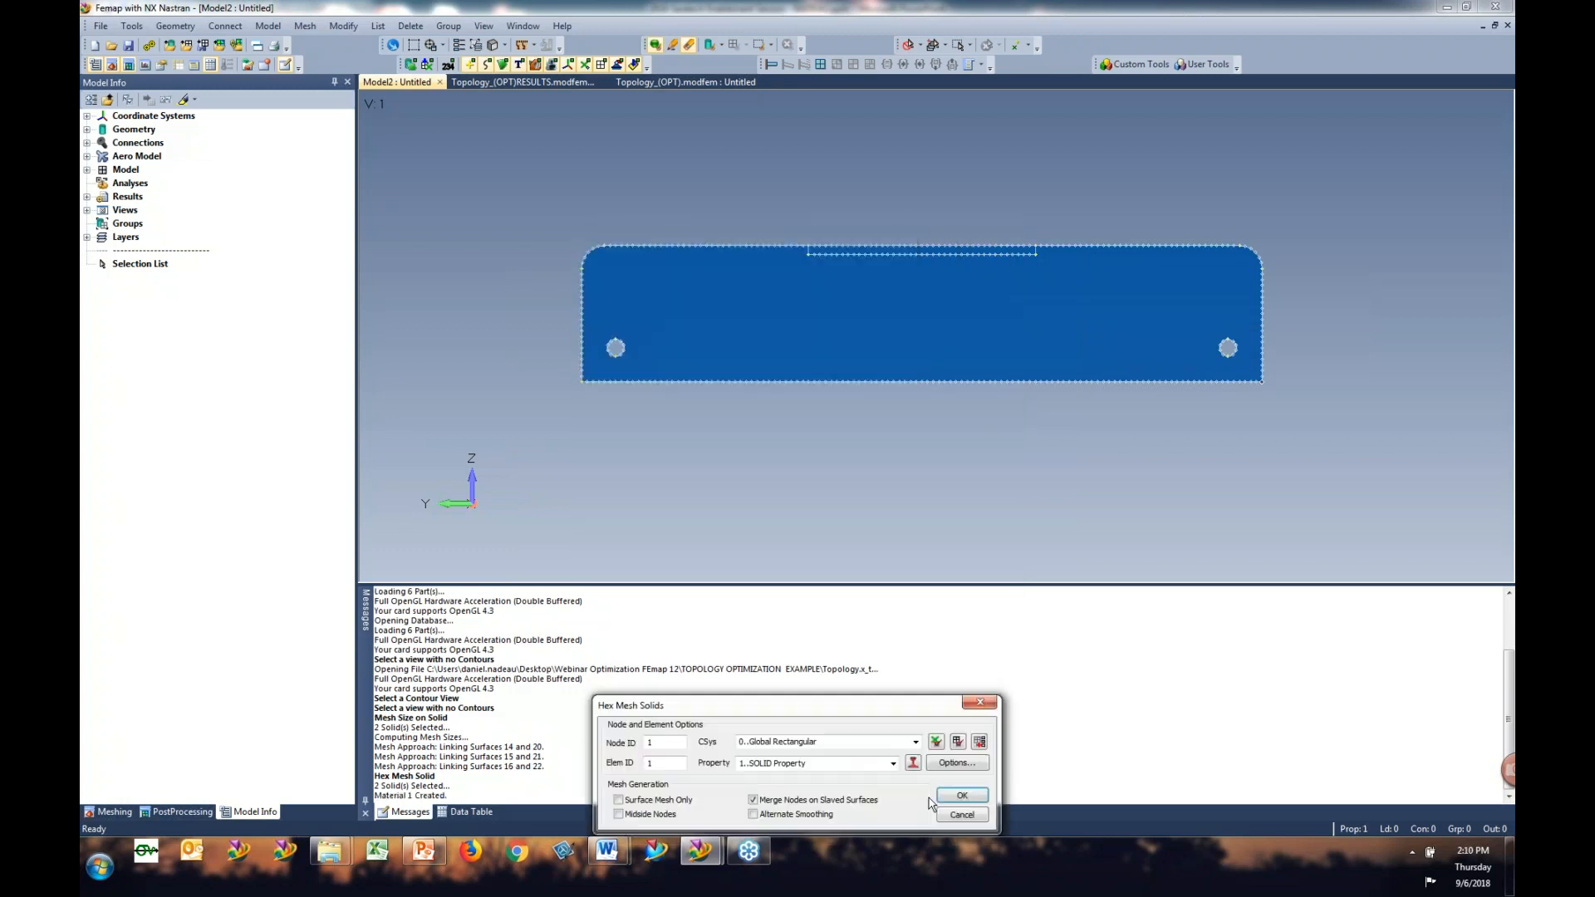
left_click(962, 795)
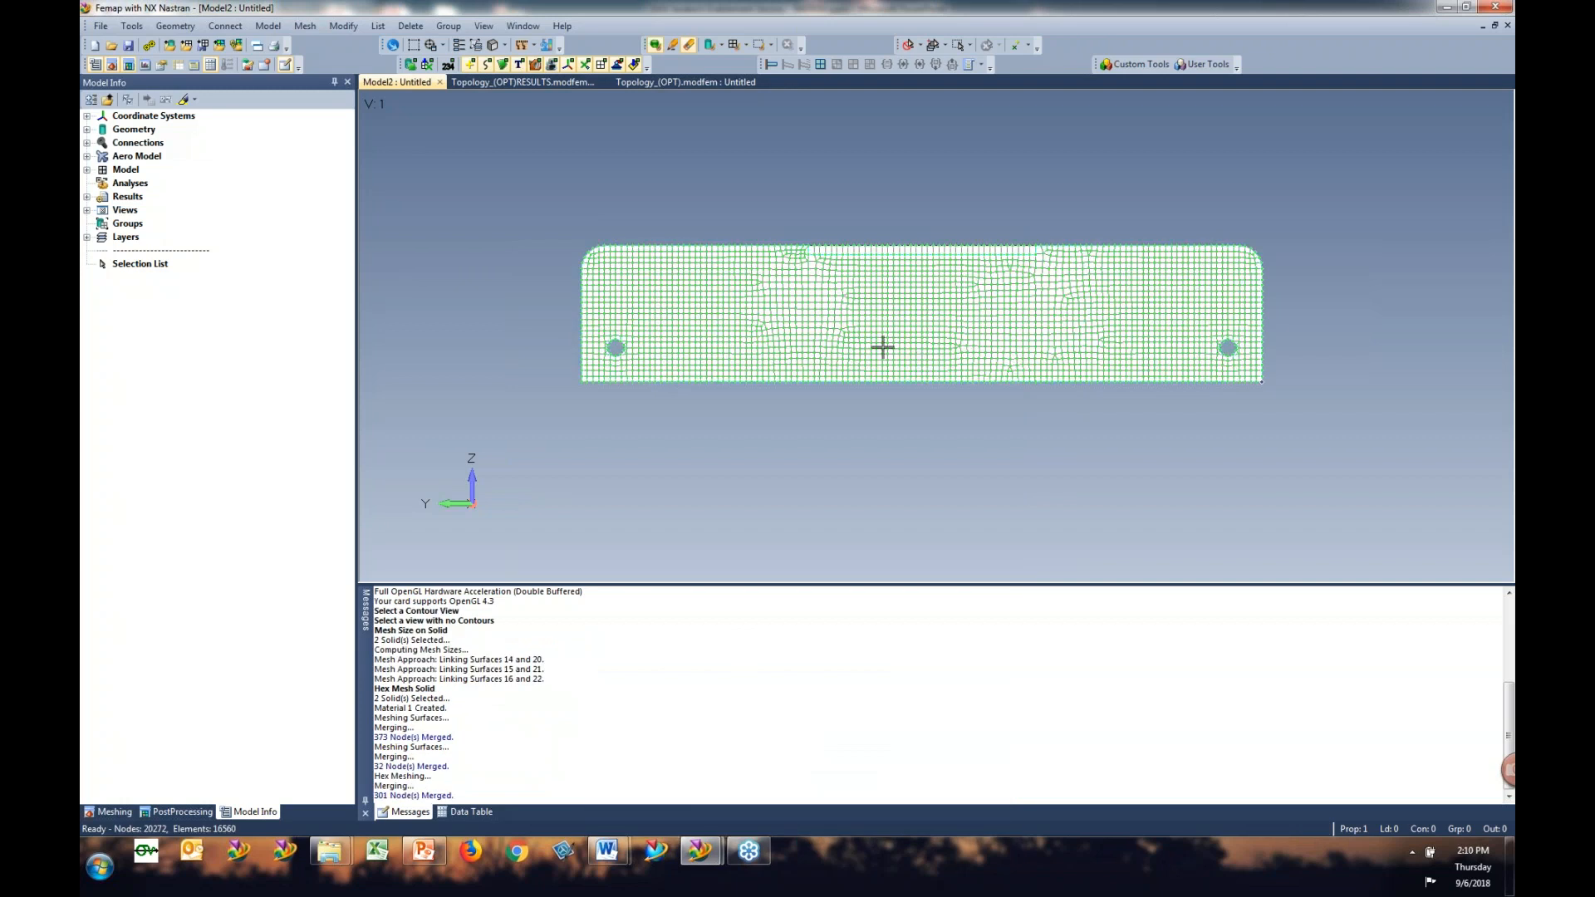
Step: Set the geometry editing operation to Pad and enable Split Solid
scroll(686, 336, "up", 1)
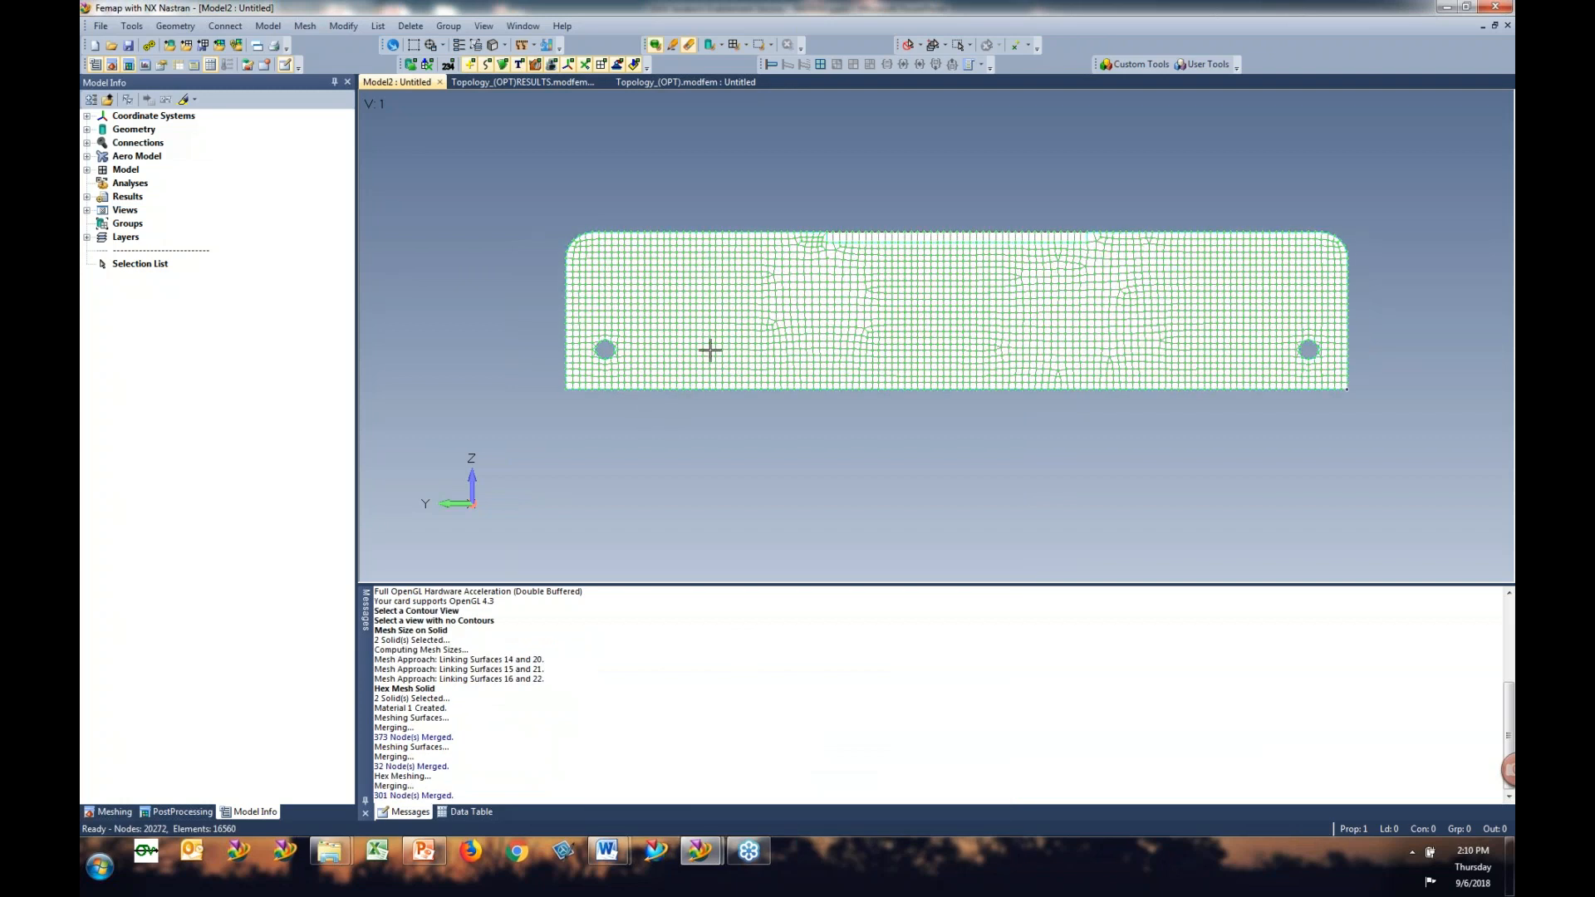
scroll(723, 360, "up", 1)
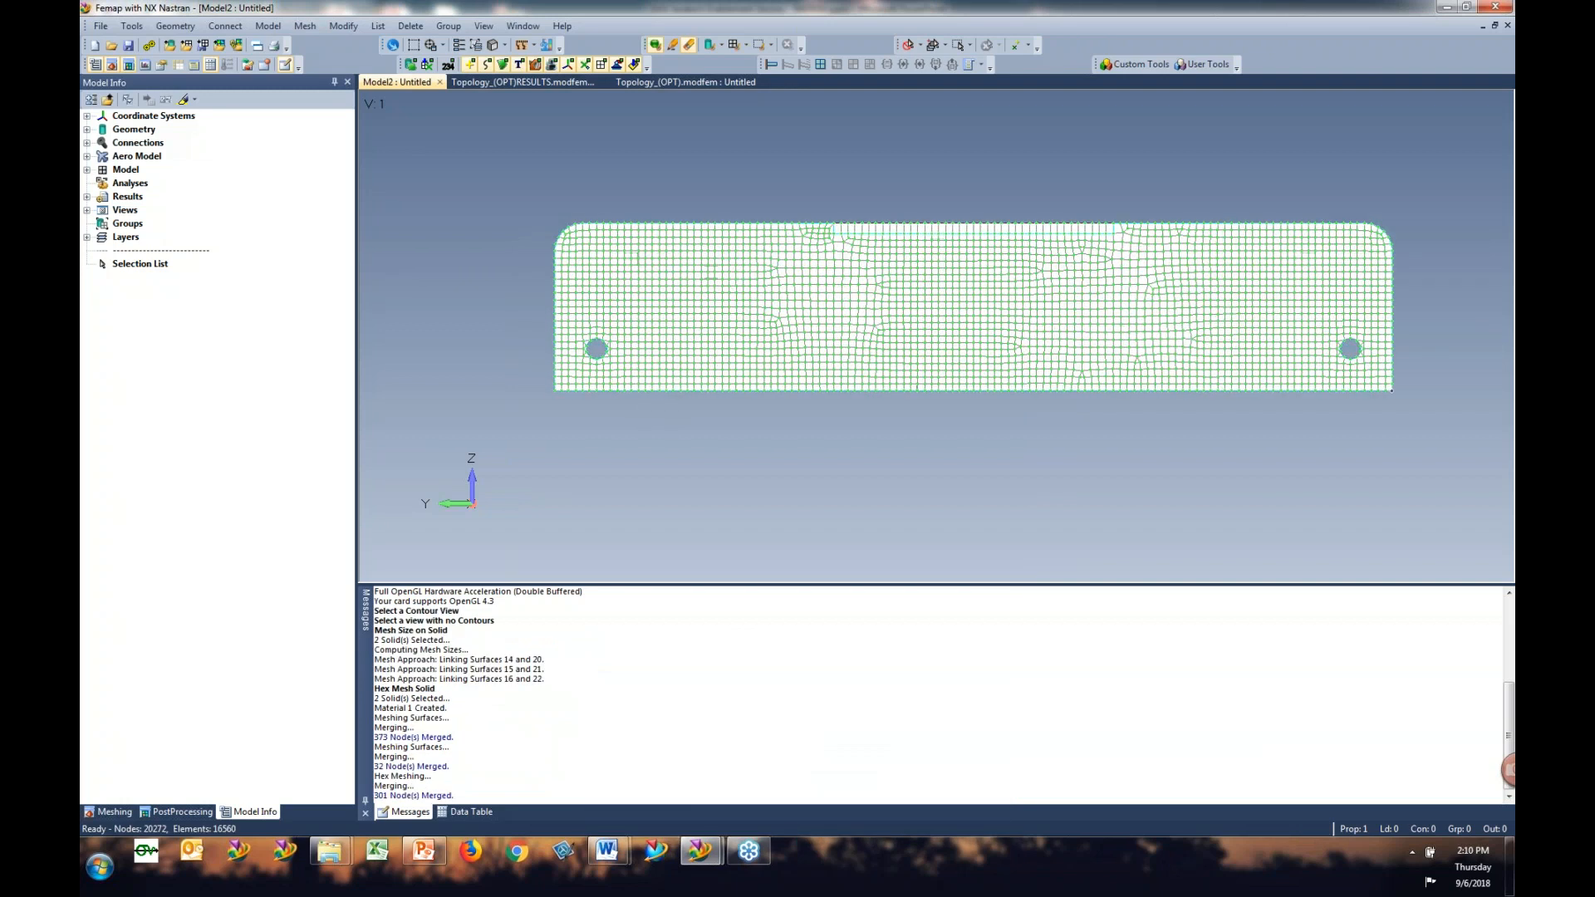
middle_click_drag(810, 379, 733, 404, "ctrl")
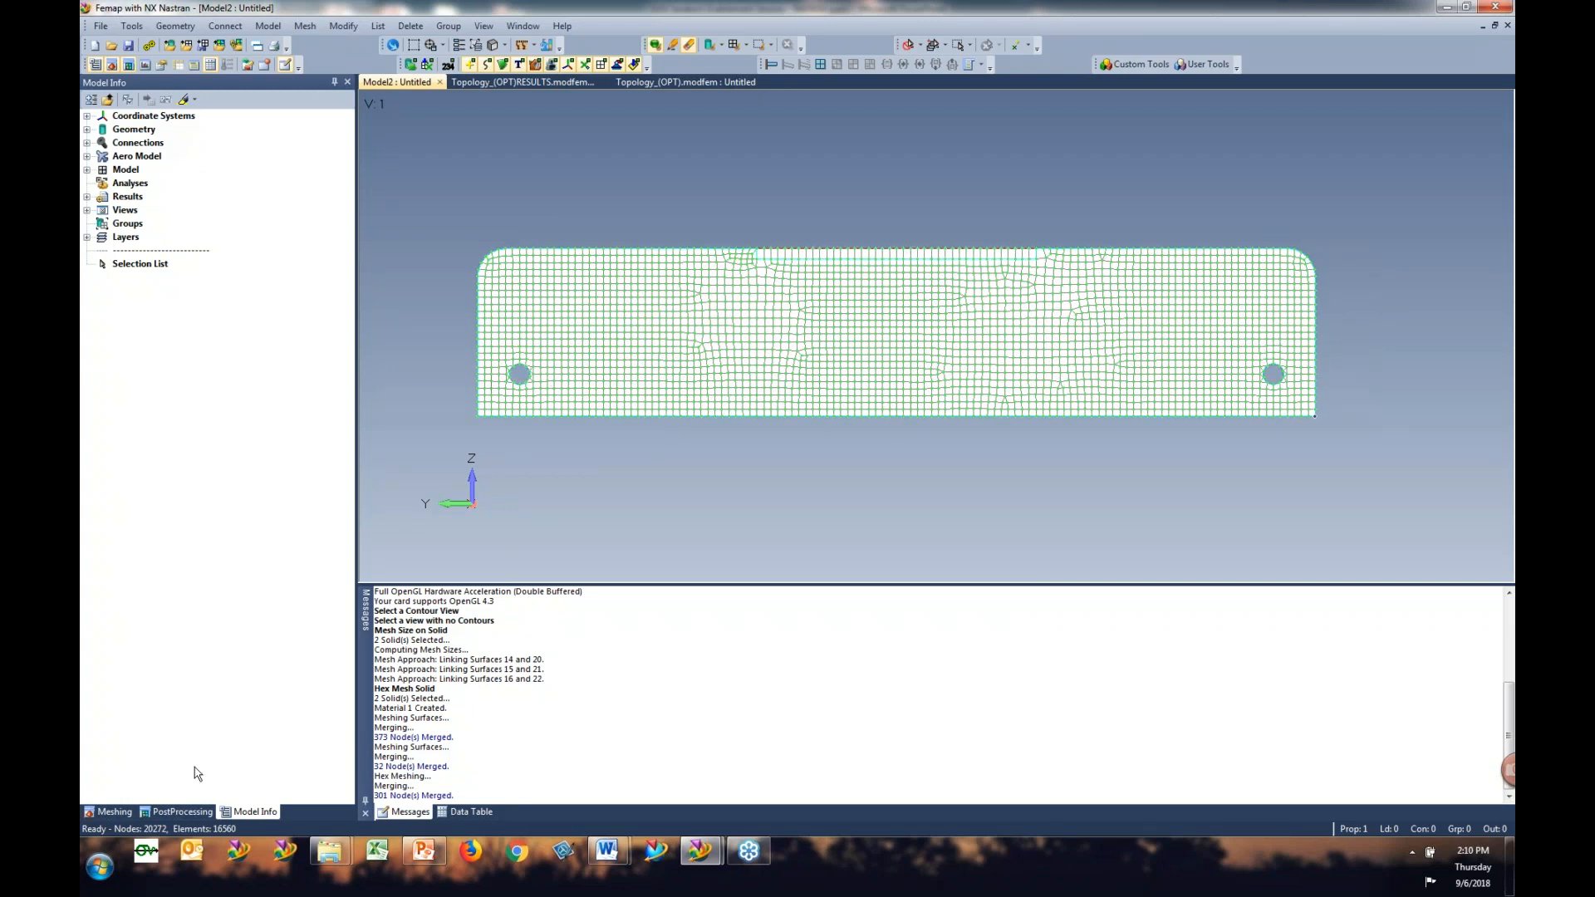
left_click(180, 811)
left_click(110, 813)
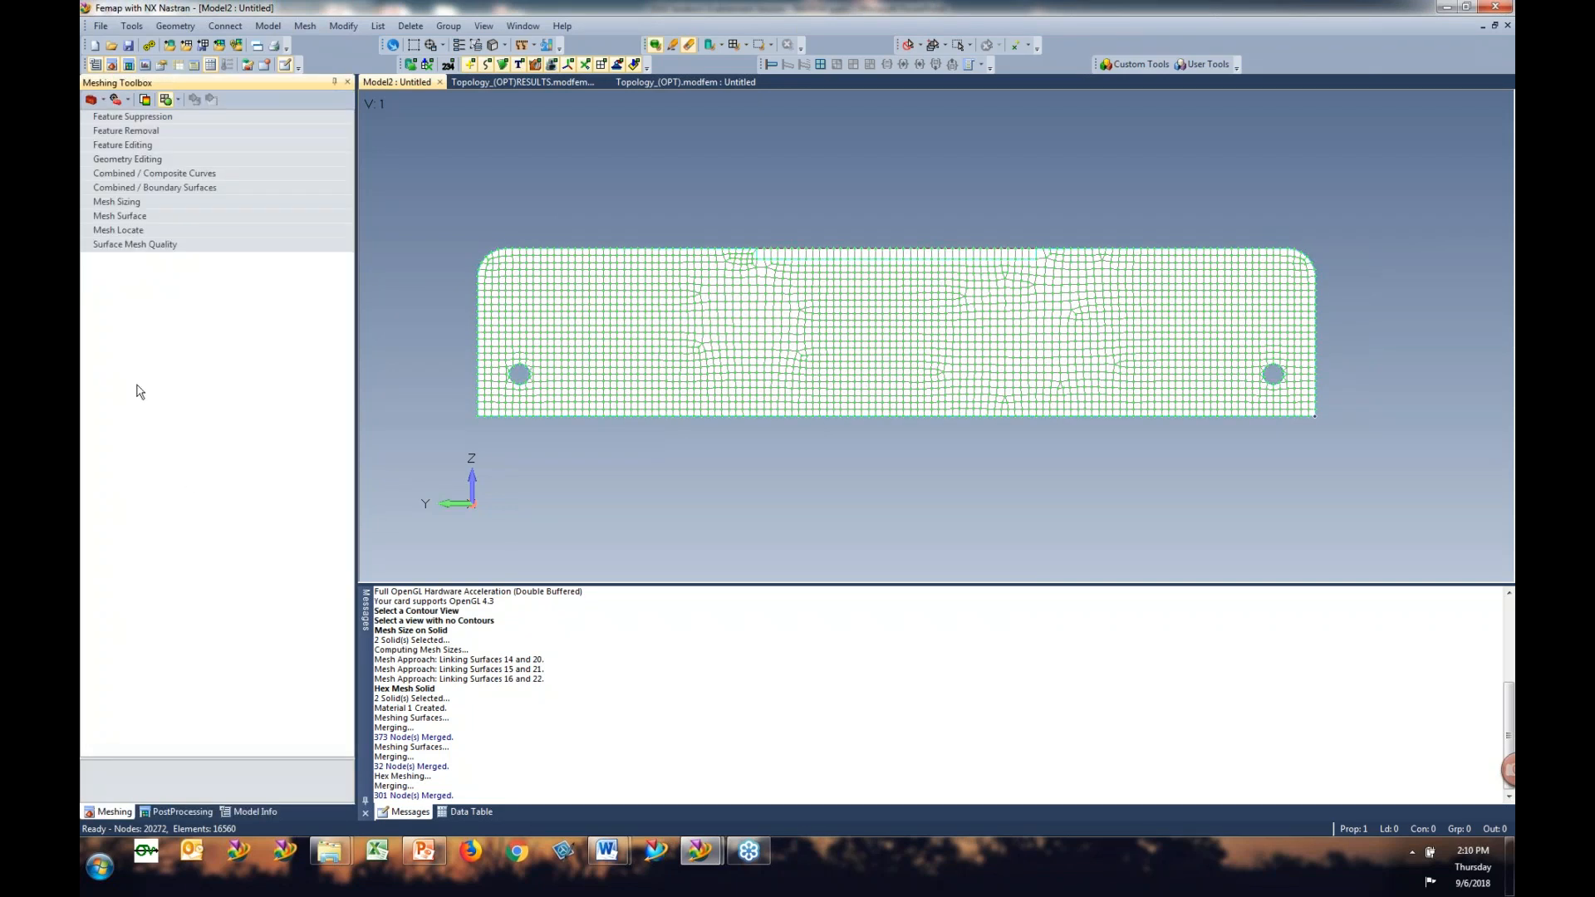
left_click(134, 157)
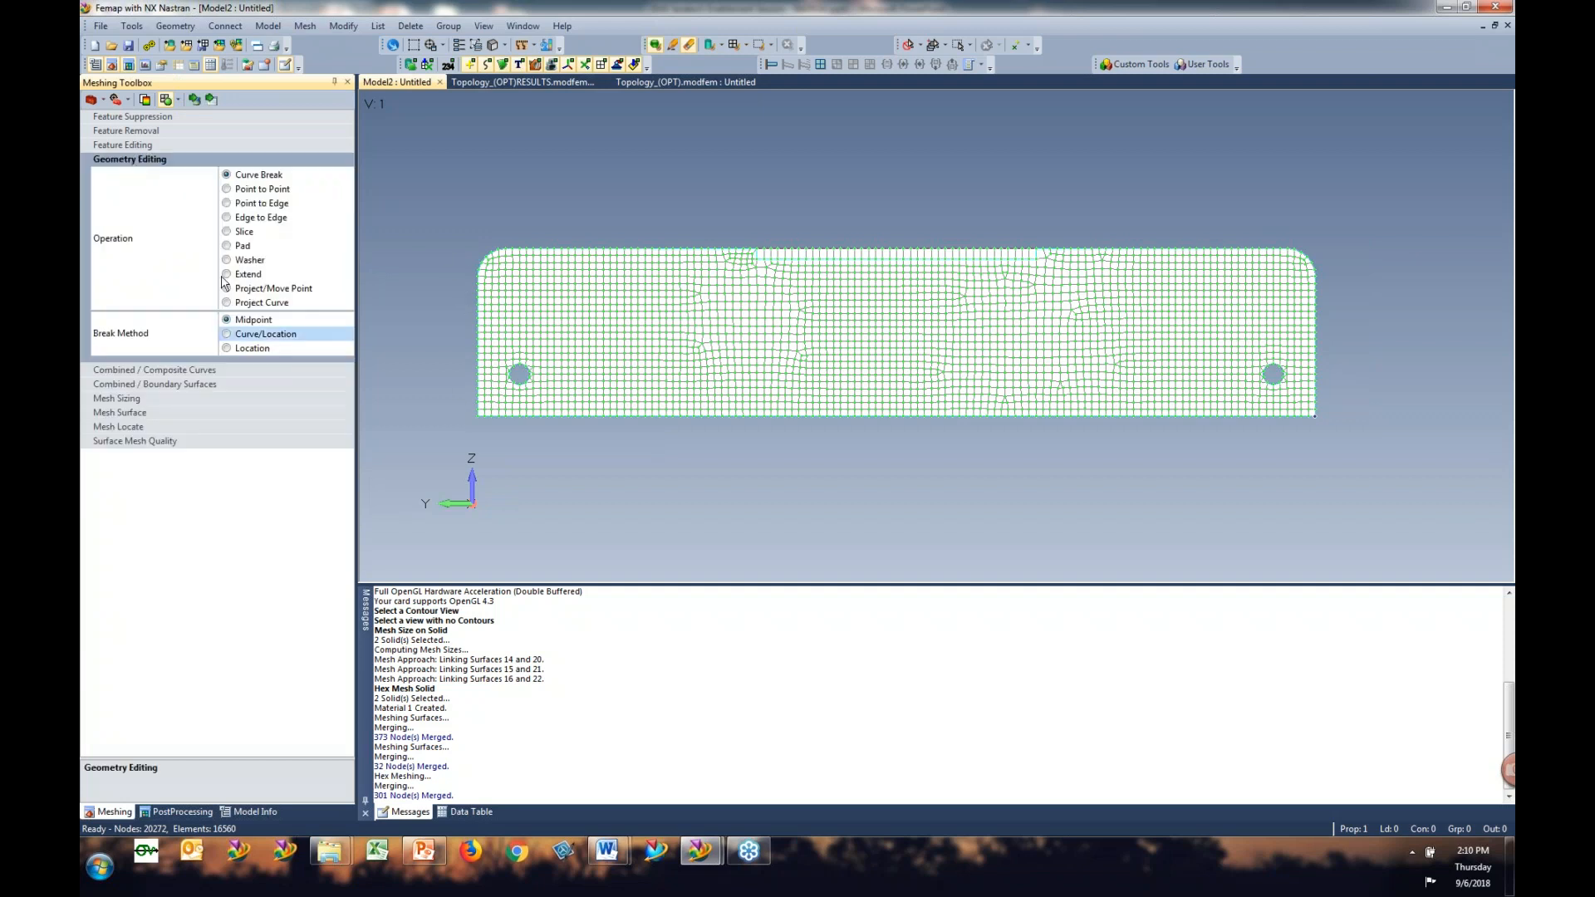
left_click(241, 245)
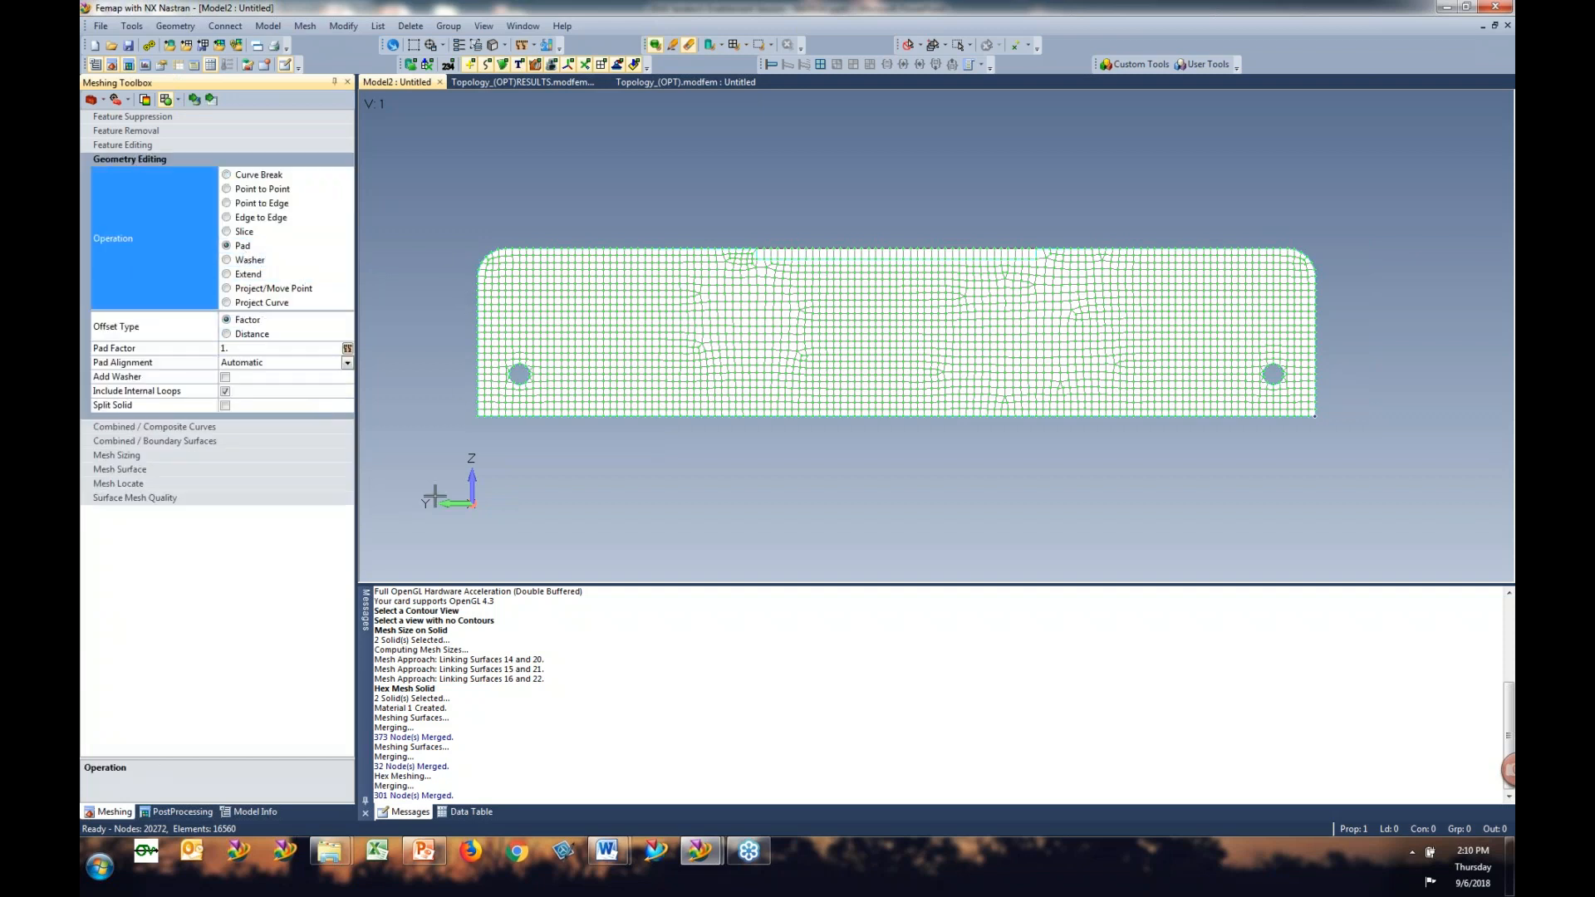
left_click(225, 405)
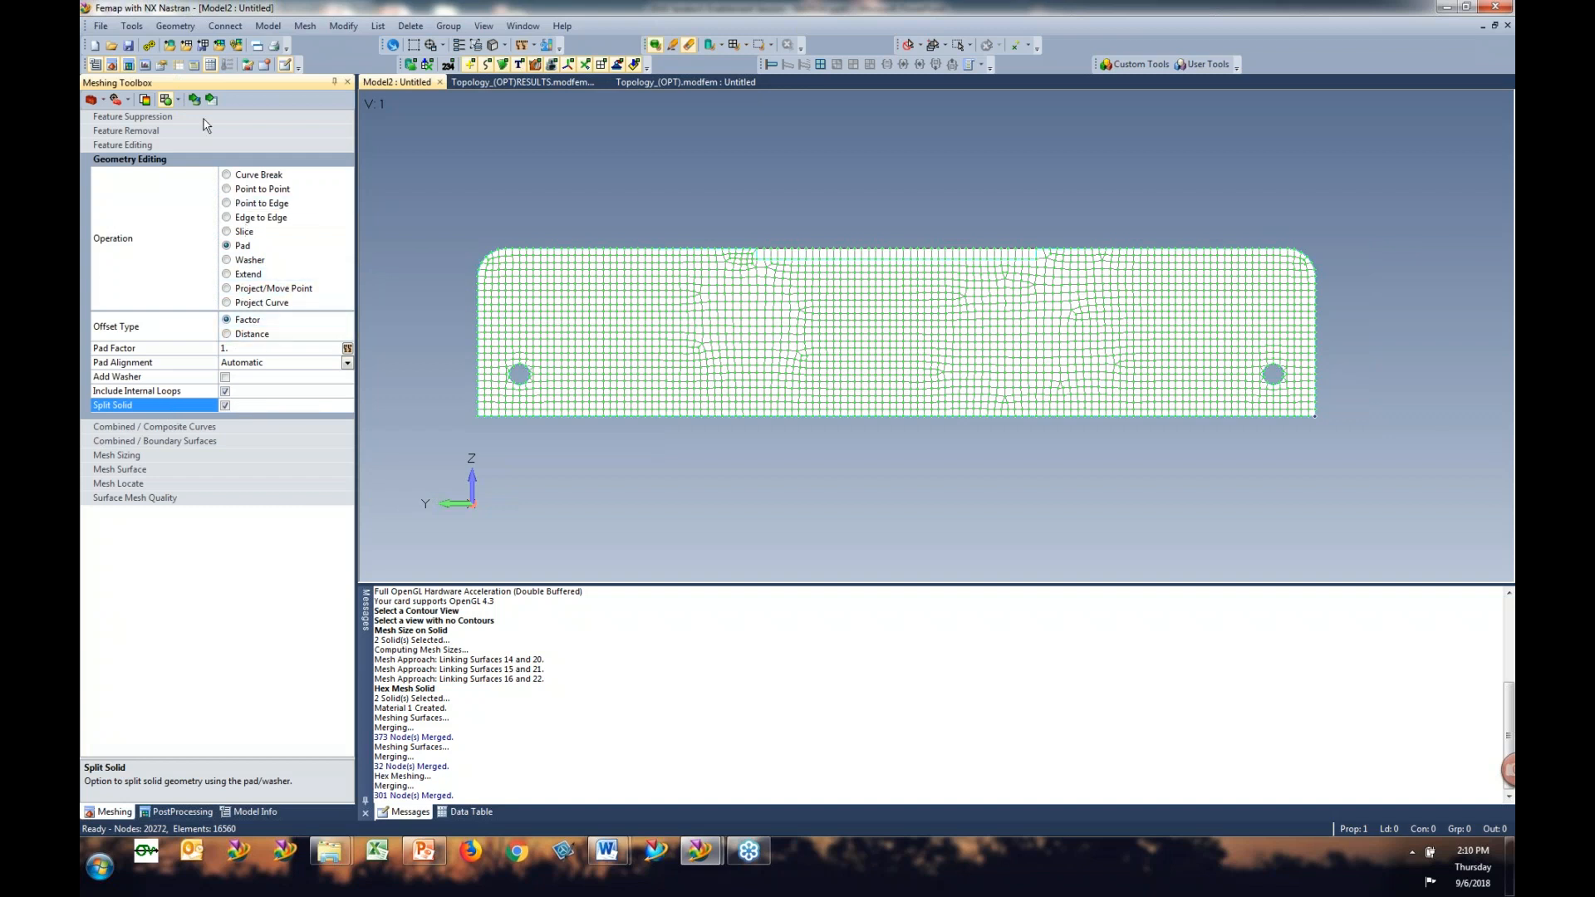
Step: Try pads with a factor of 1 around both plate holes, splitting the solid, and undo the operation
left_click(513, 374)
left_click(512, 374)
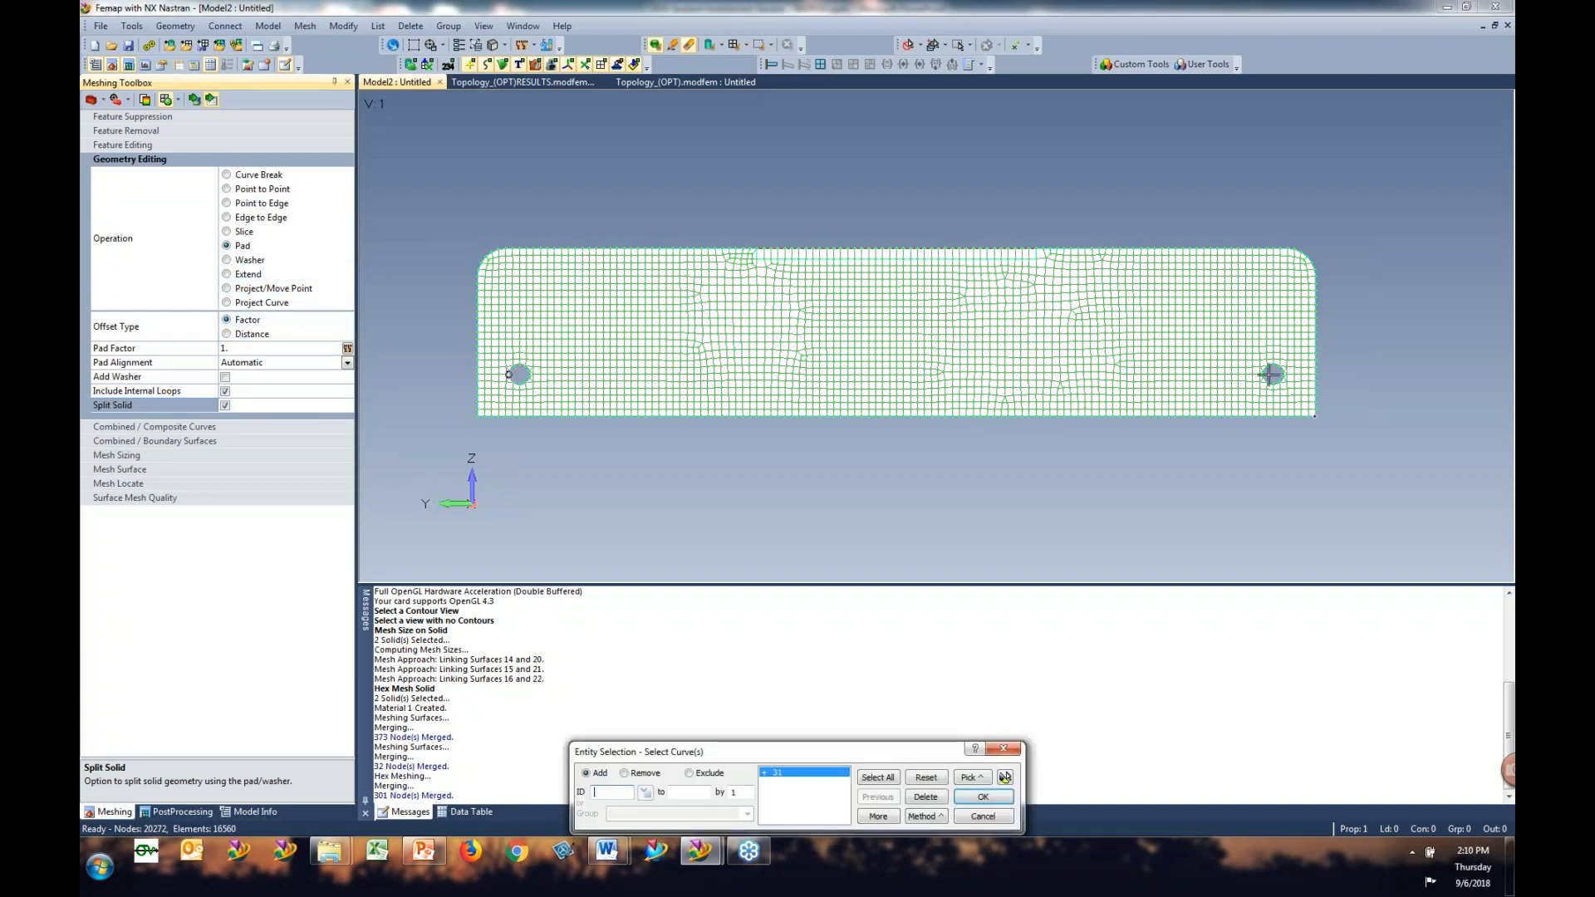
left_click(1277, 374)
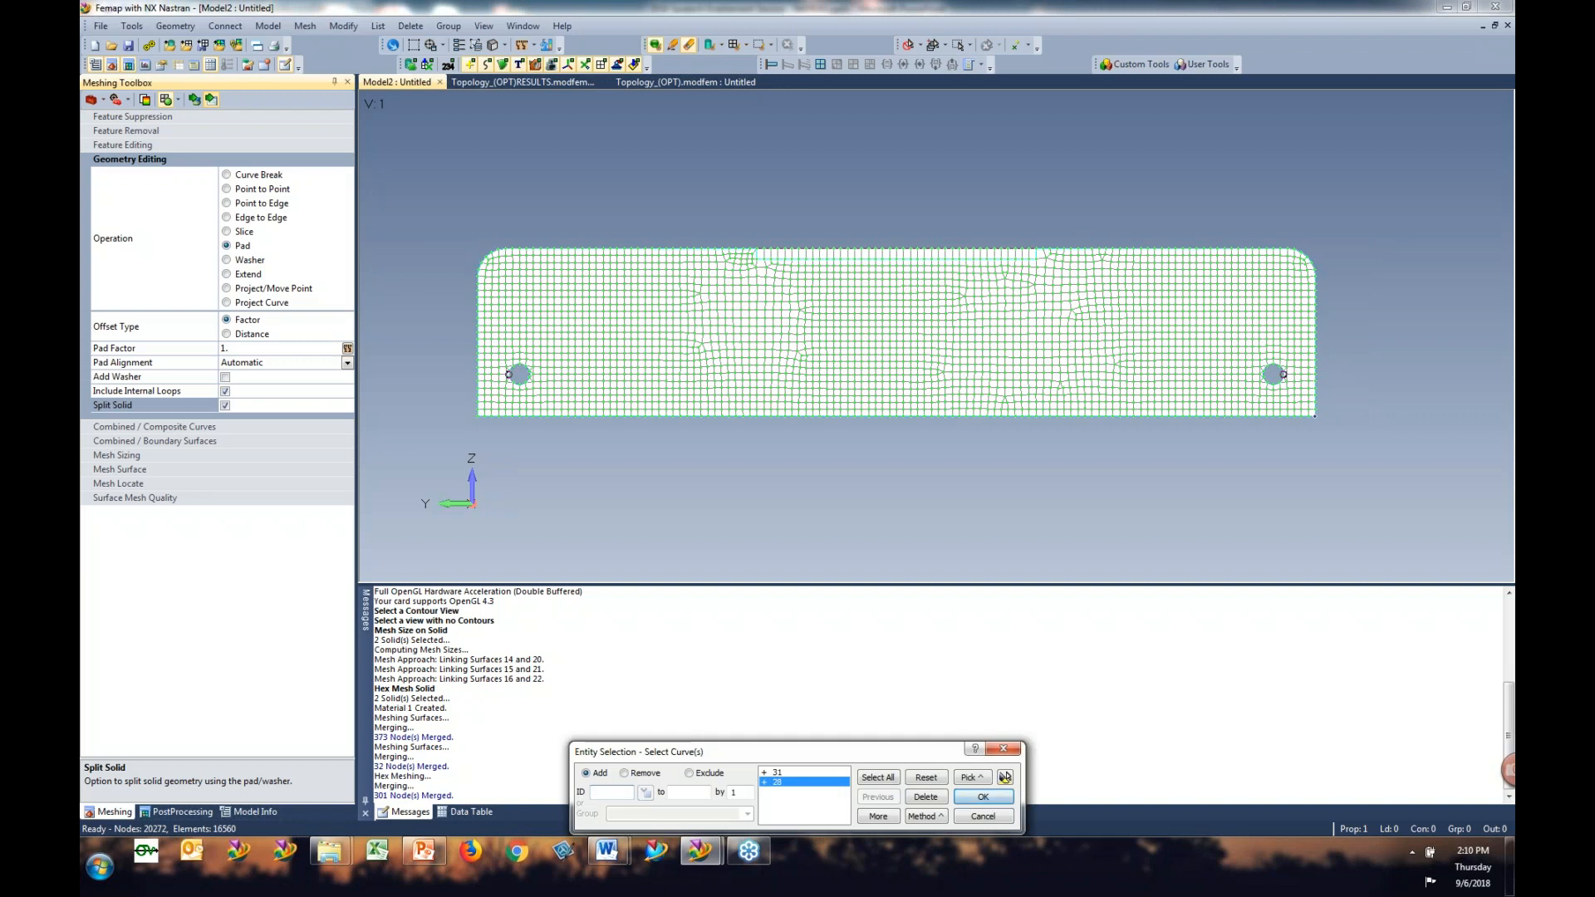
left_click(983, 800)
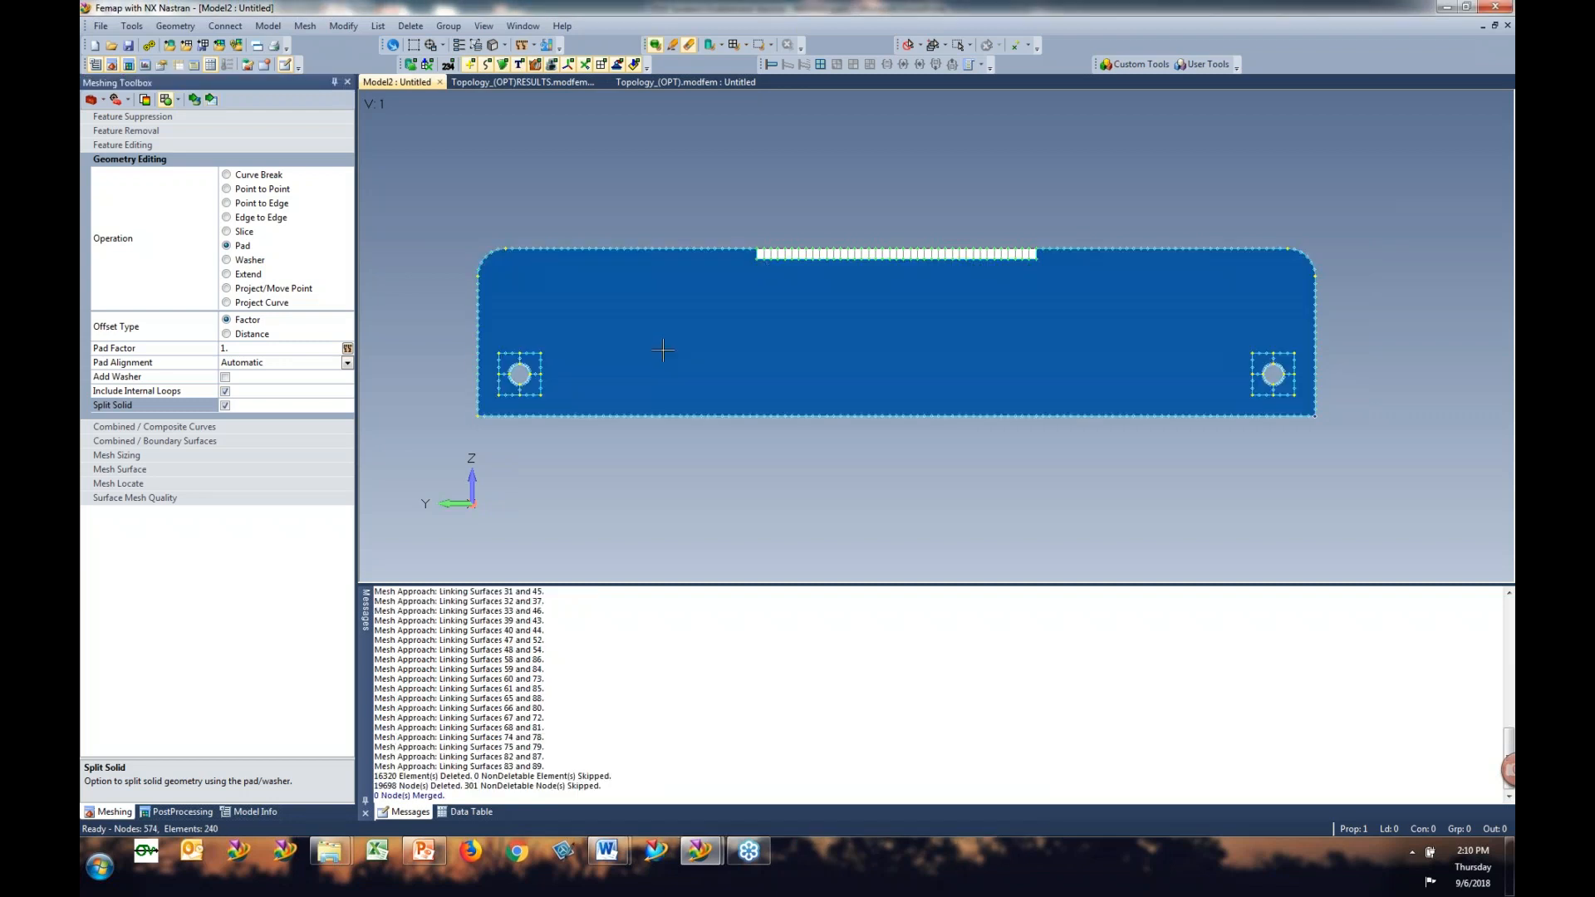
key("ctrl+z")
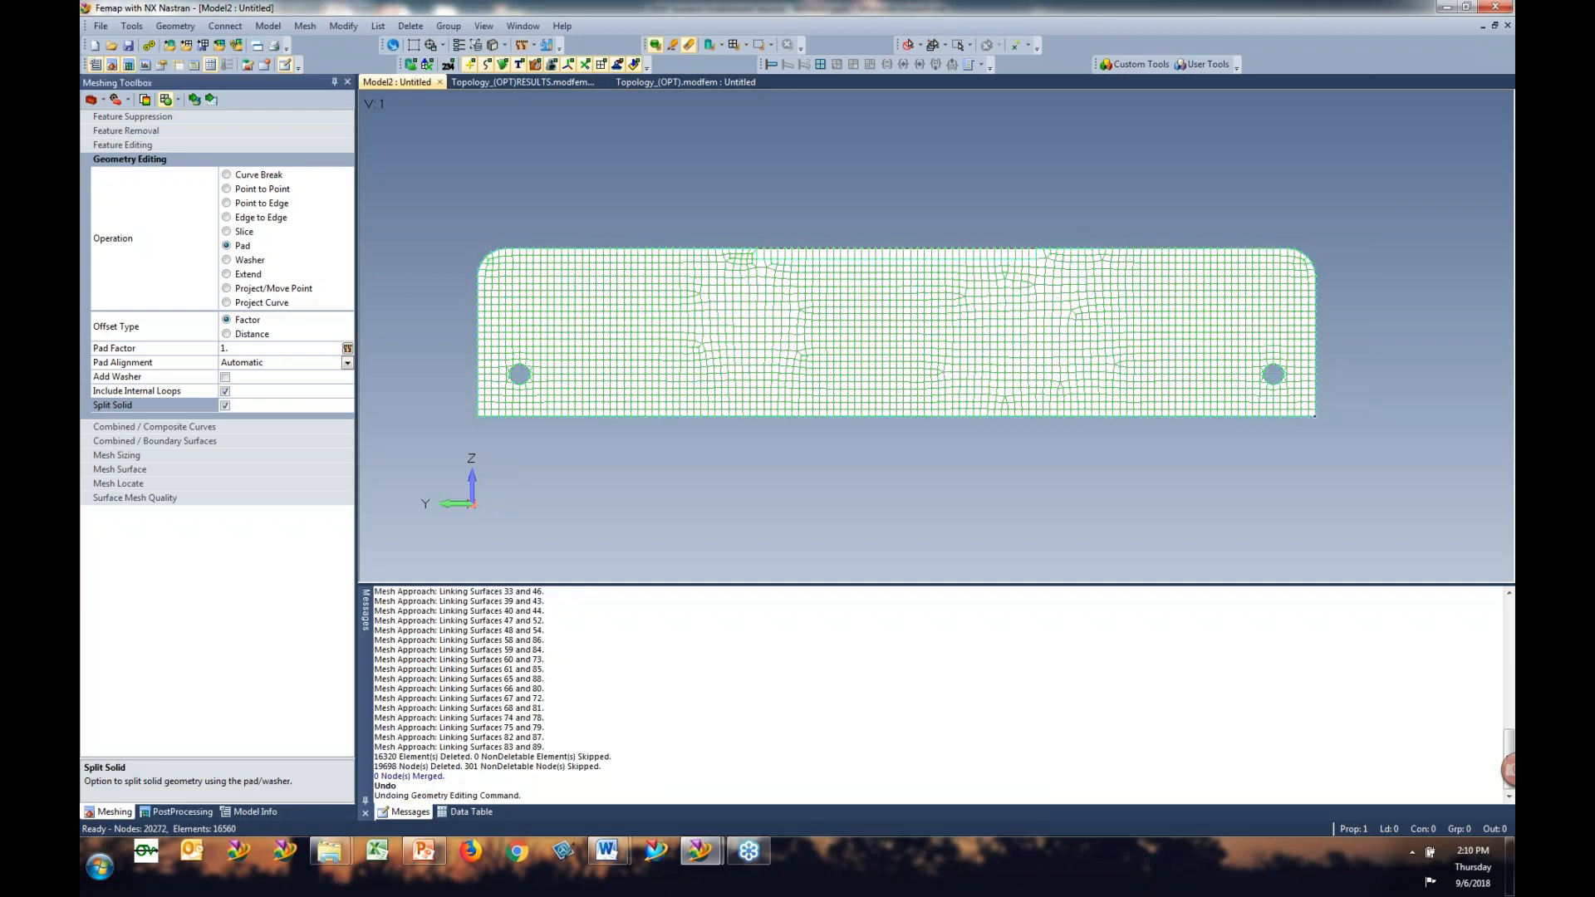
Step: Add washers with a factor of 1 around both plate holes using the Washer operation with Split Solid
left_click(250, 260)
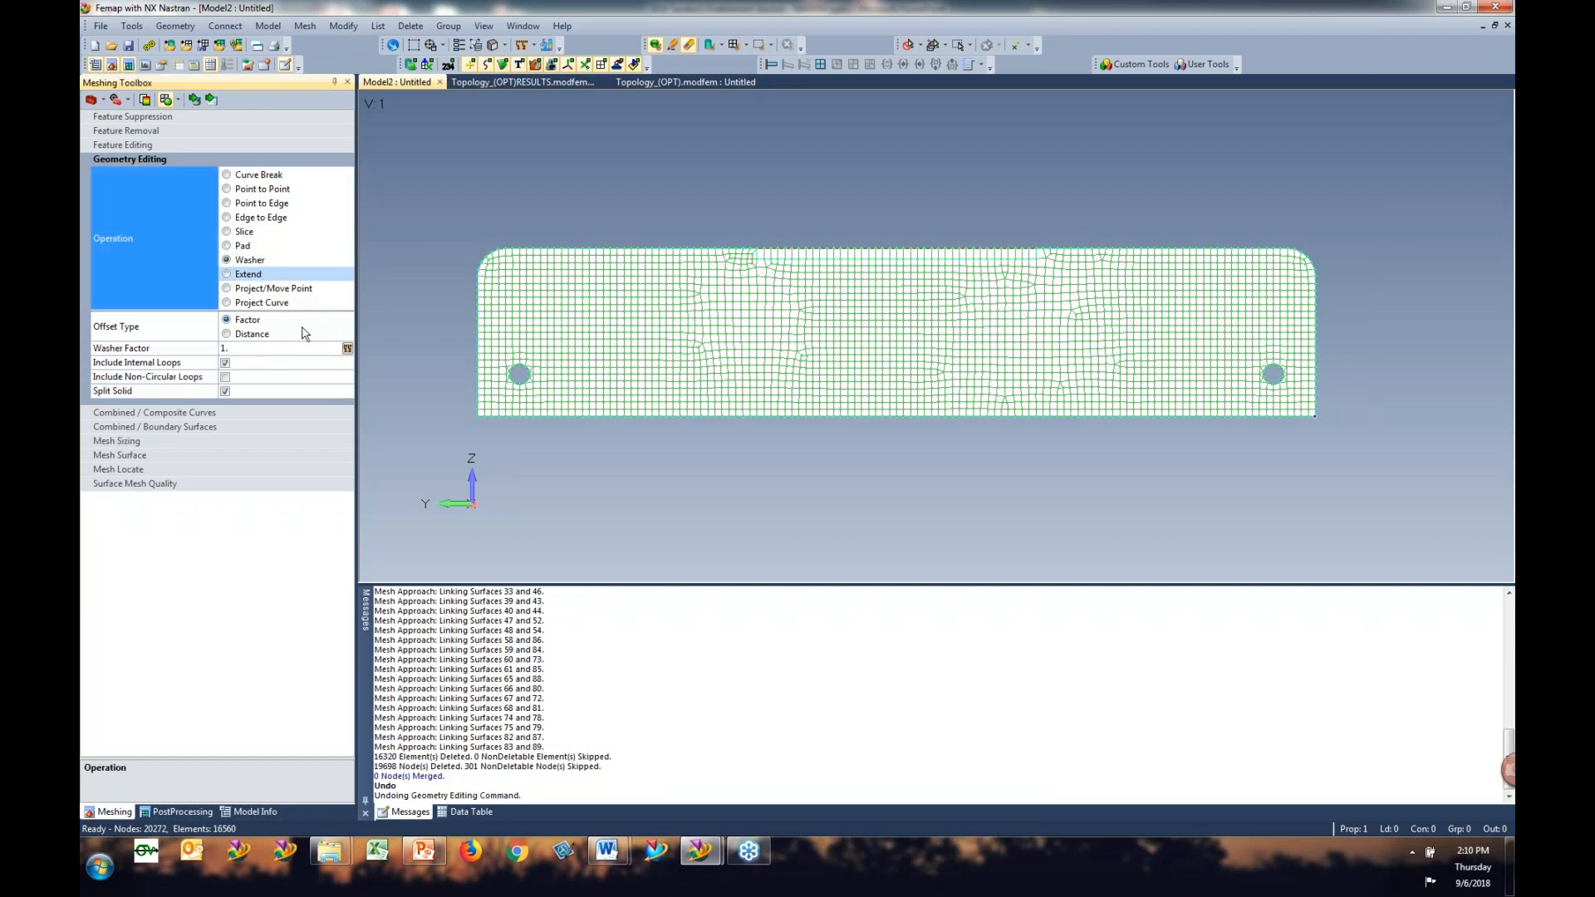
left_click(509, 375)
left_click(1282, 375)
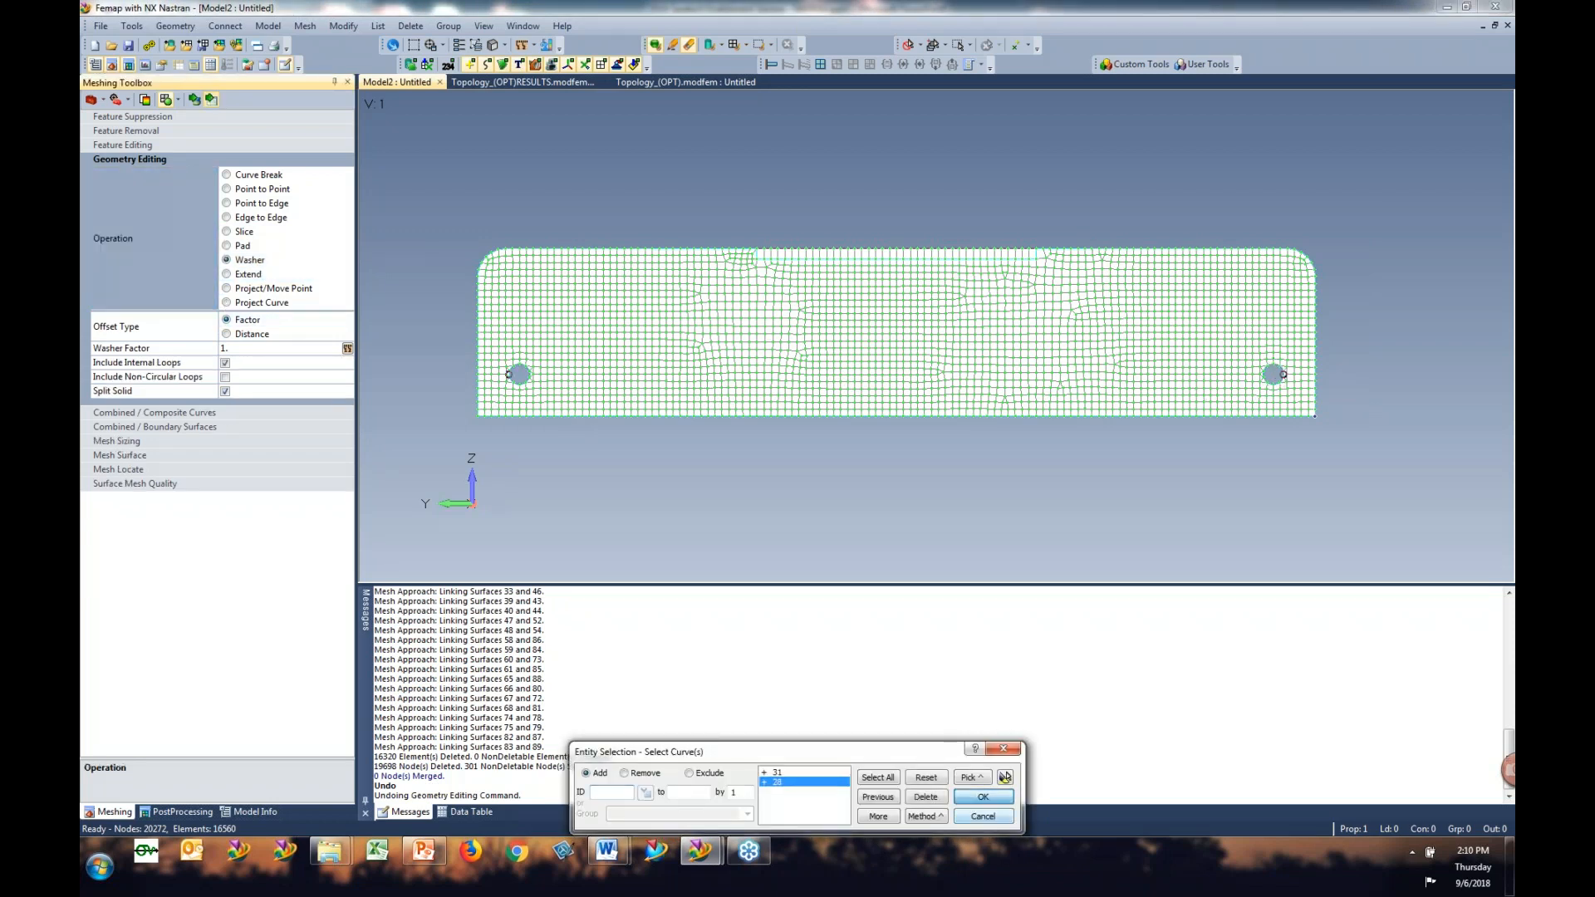
left_click(982, 797)
mouse_move(723, 317)
middle_mouse_down()
mouse_move(721, 352)
mouse_move(728, 311)
middle_mouse_up()
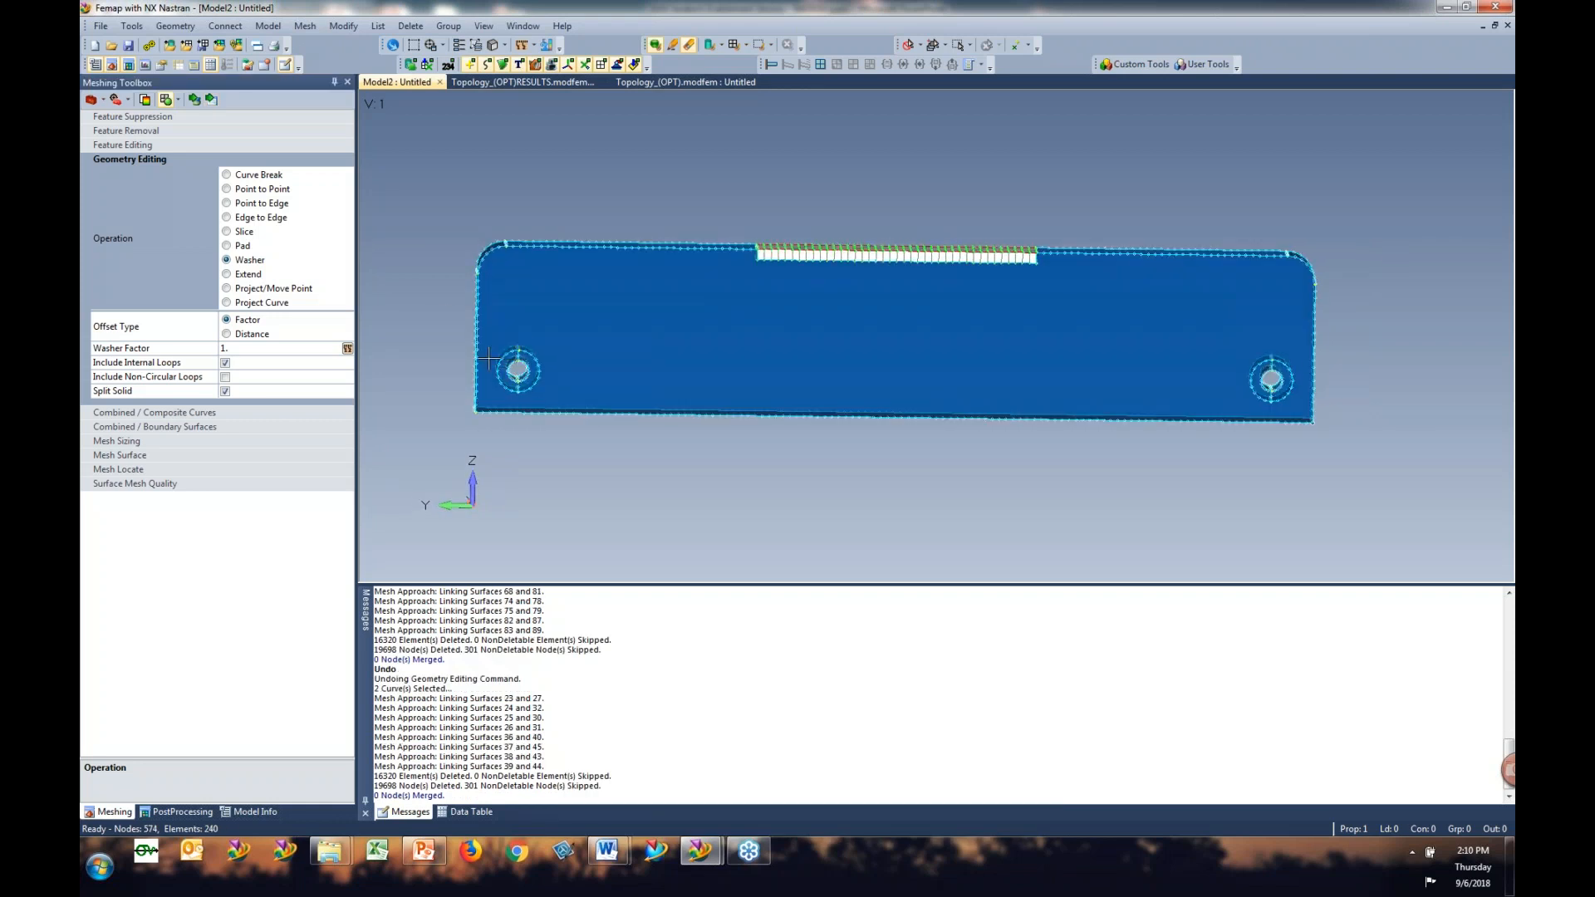
scroll(507, 370, "up", 3)
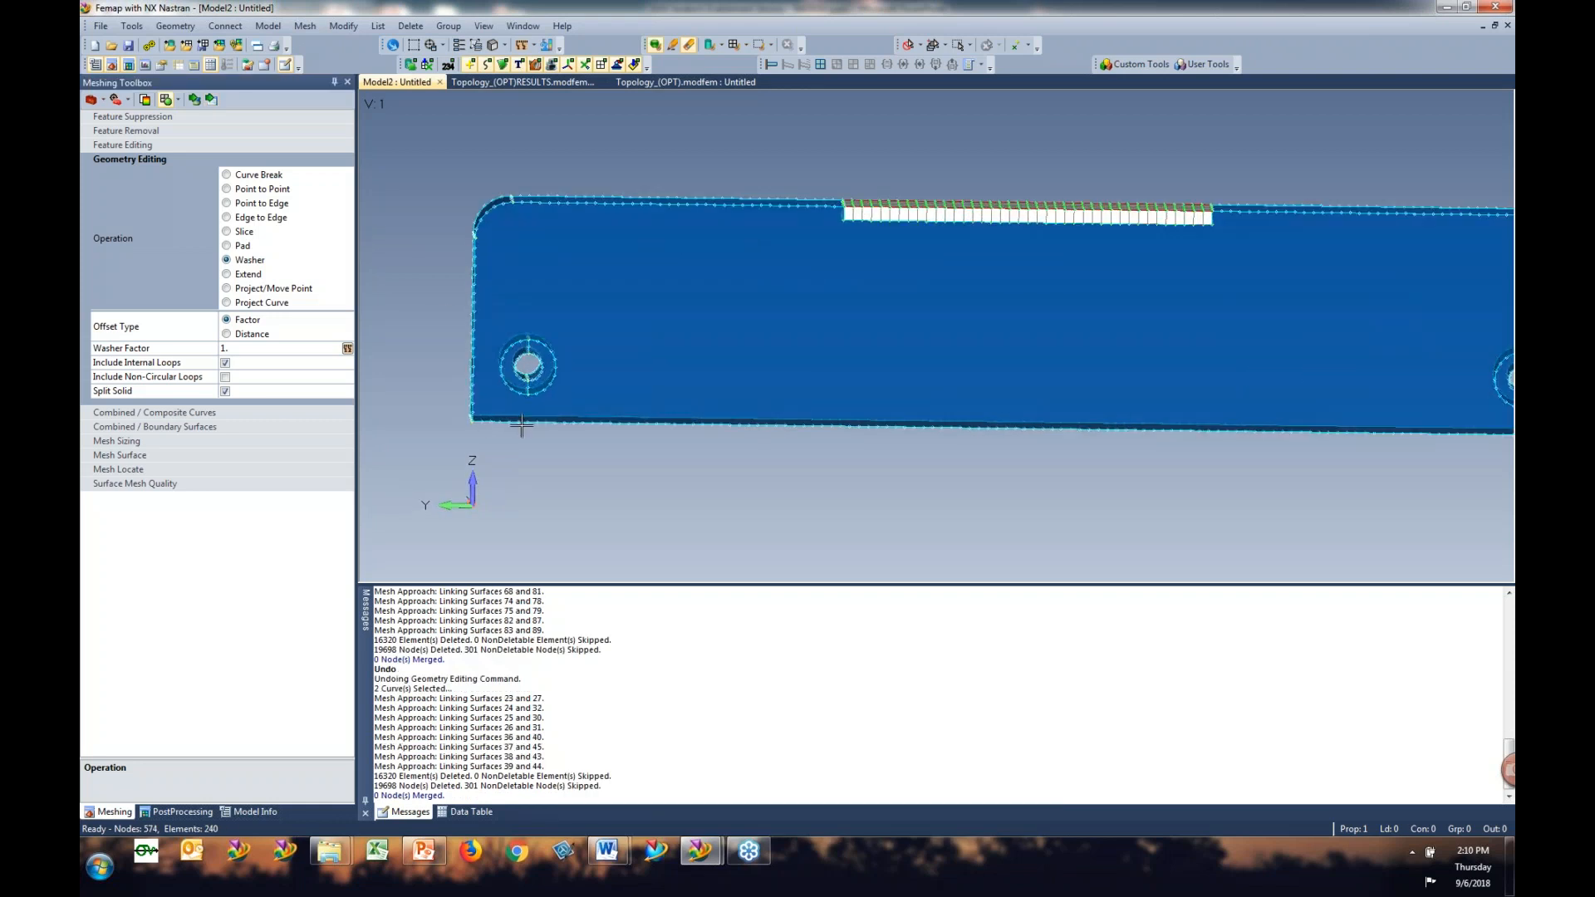
middle_click_drag(550, 429, 530, 402)
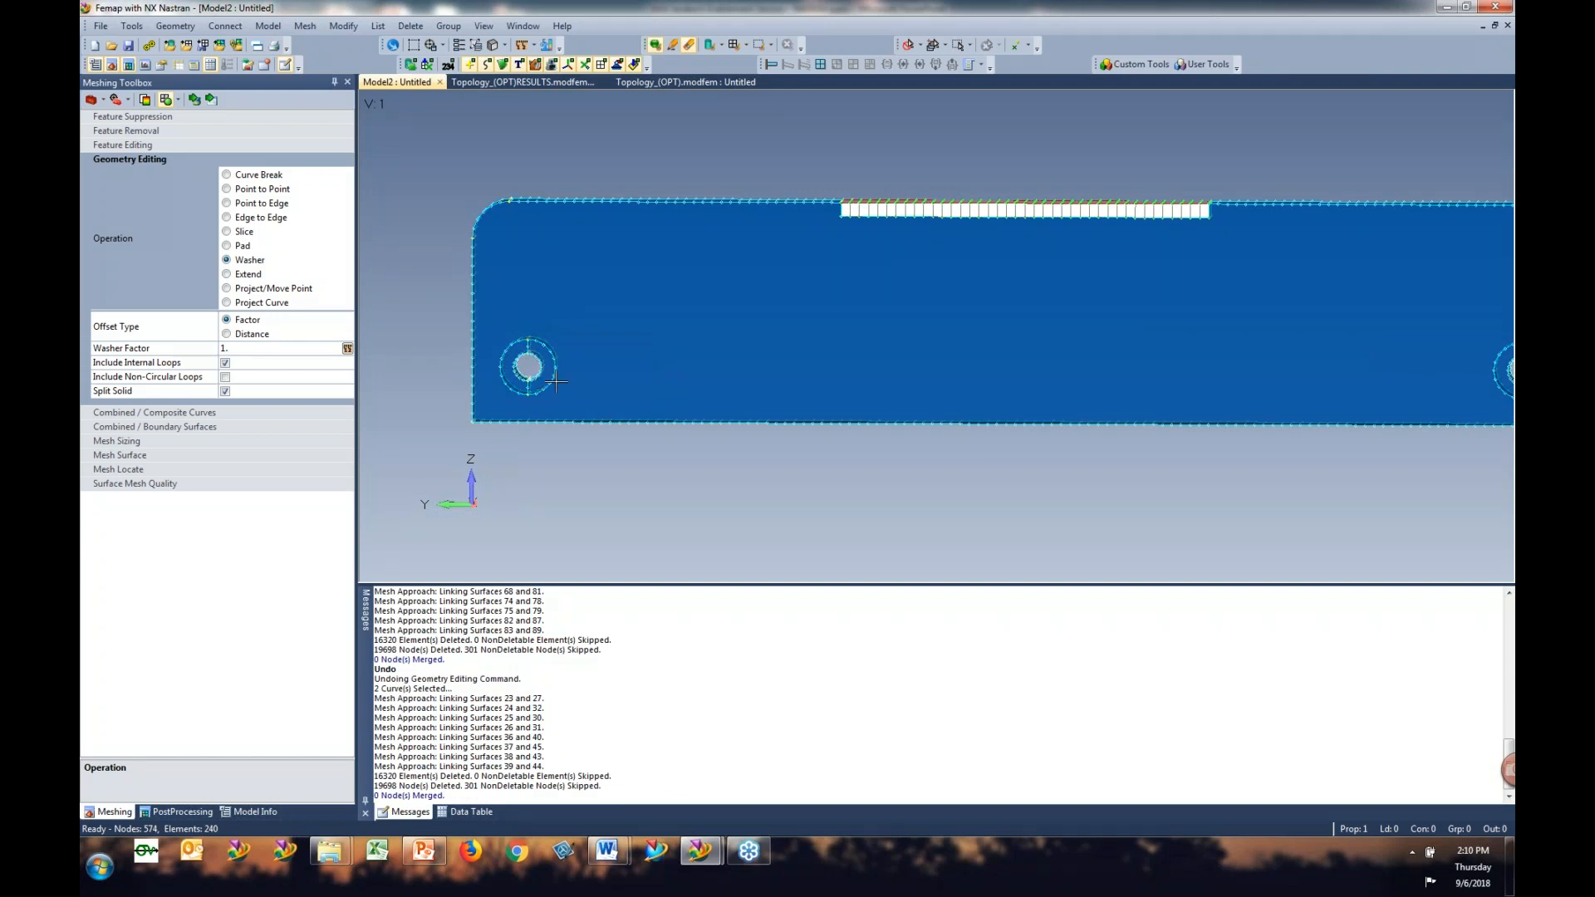
scroll(850, 295, "down", 1)
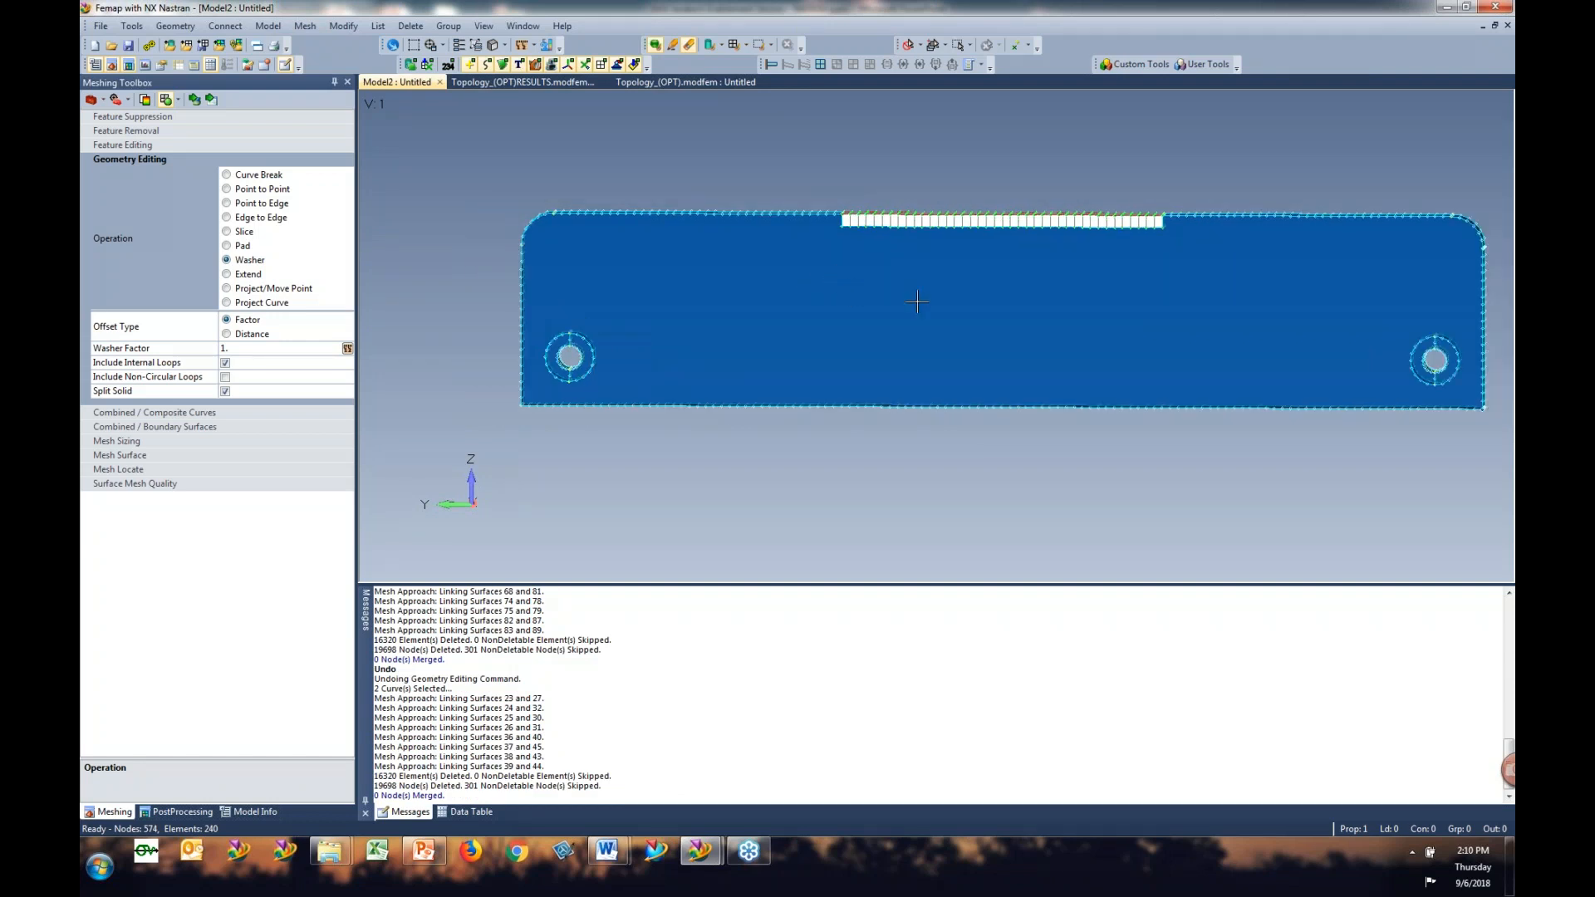
Step: Hex mesh the main plate solid and the four washer halves around the holes using their meshing attributes
middle_click_drag(917, 301, 821, 320, "ctrl")
left_click(311, 34)
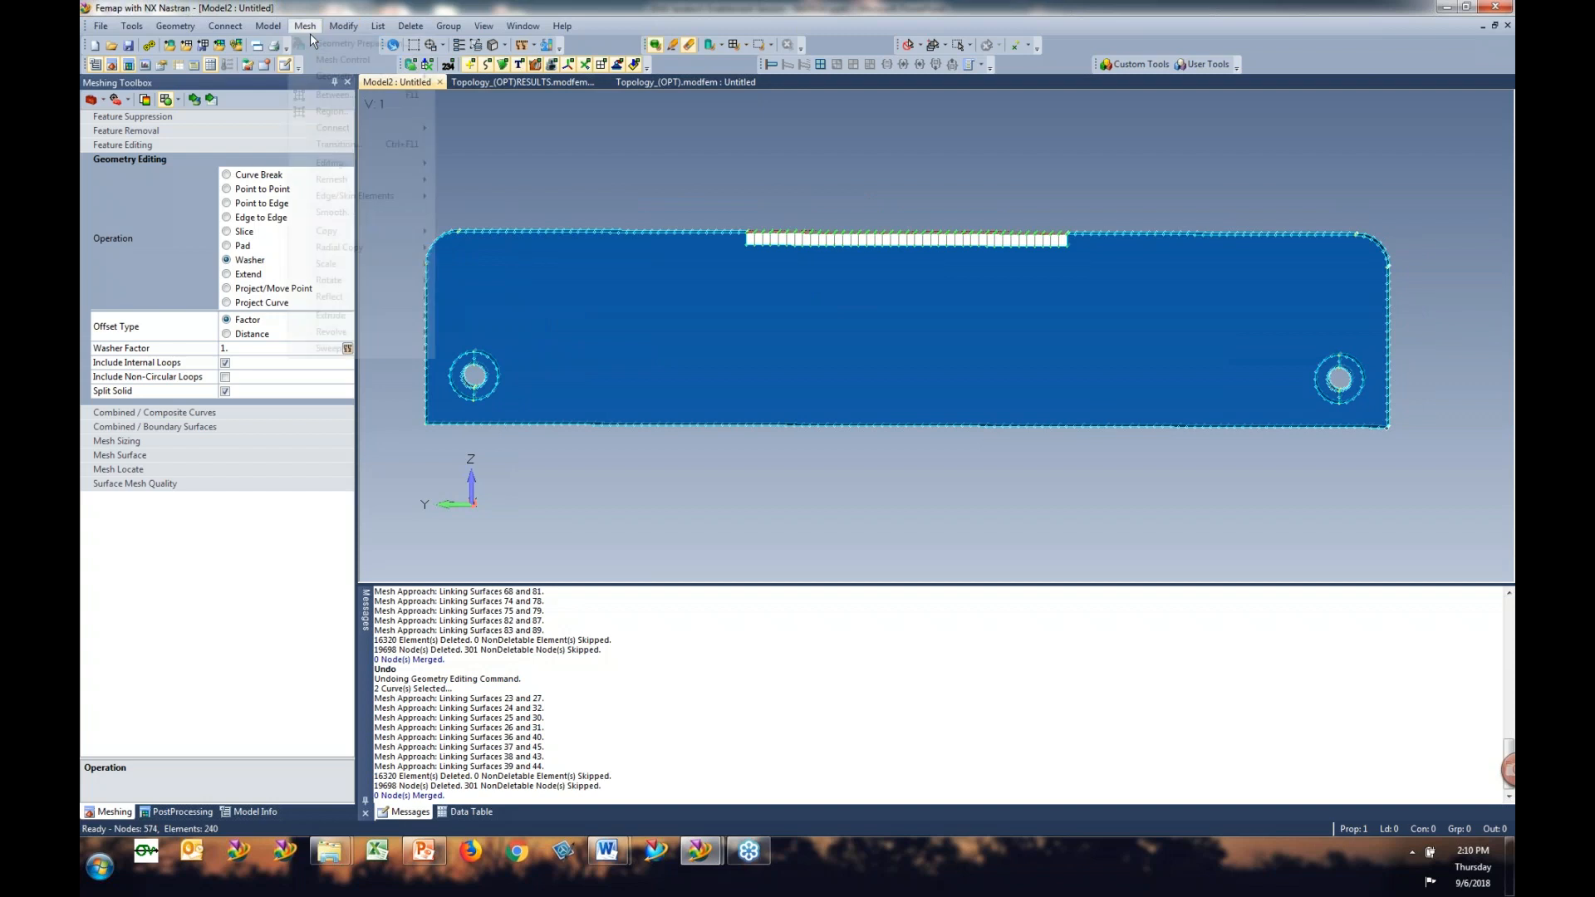
mouse_move(349, 76)
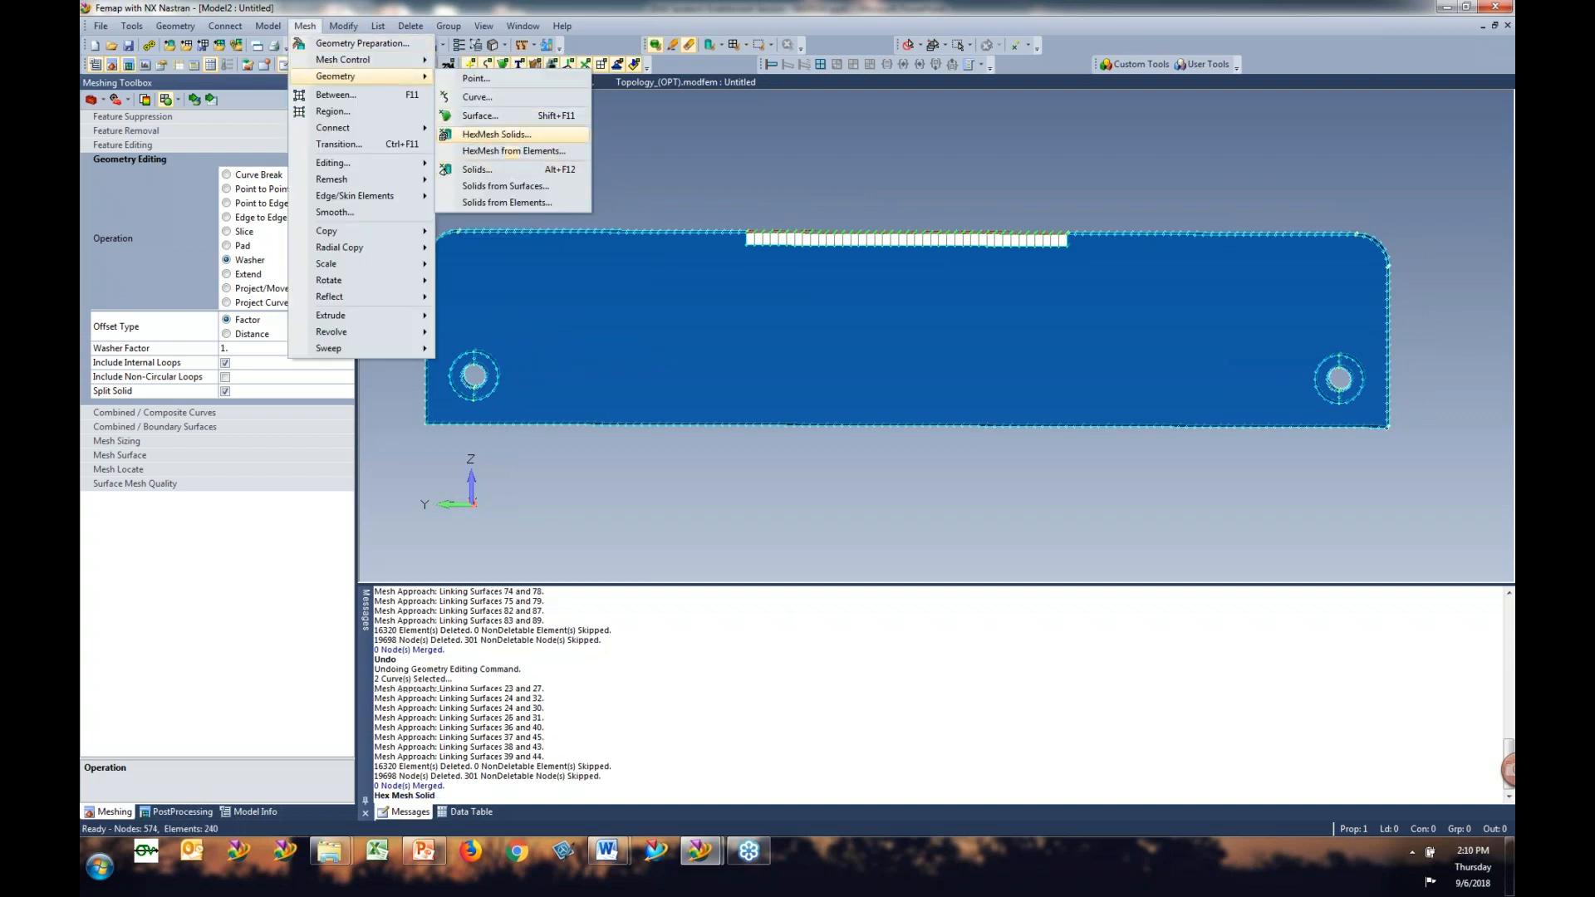
left_click(495, 133)
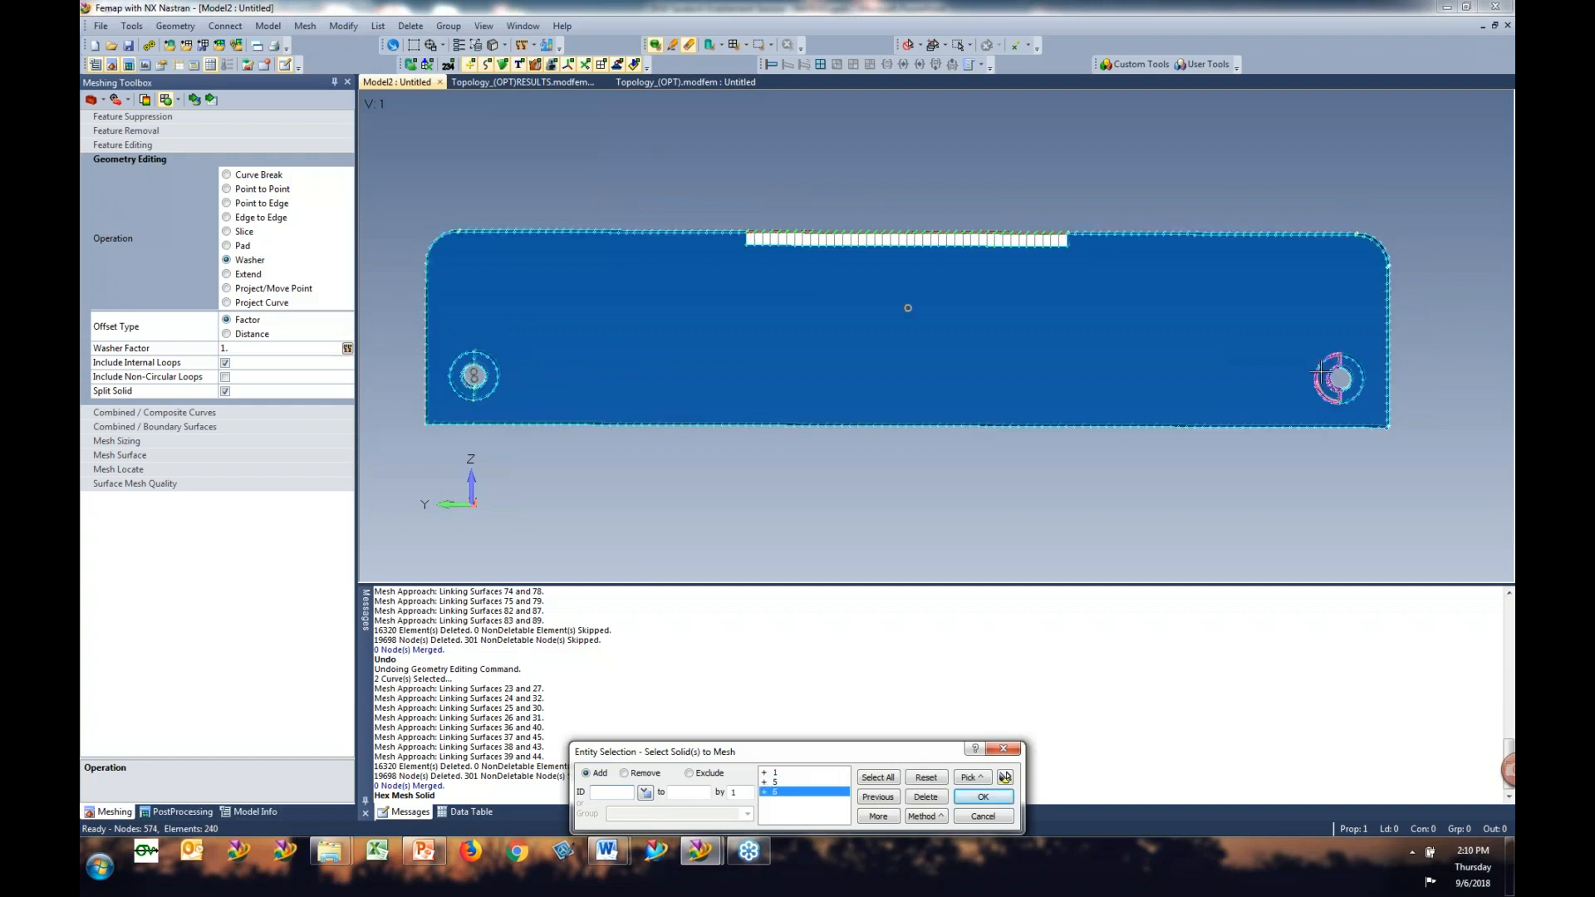
left_click(983, 797)
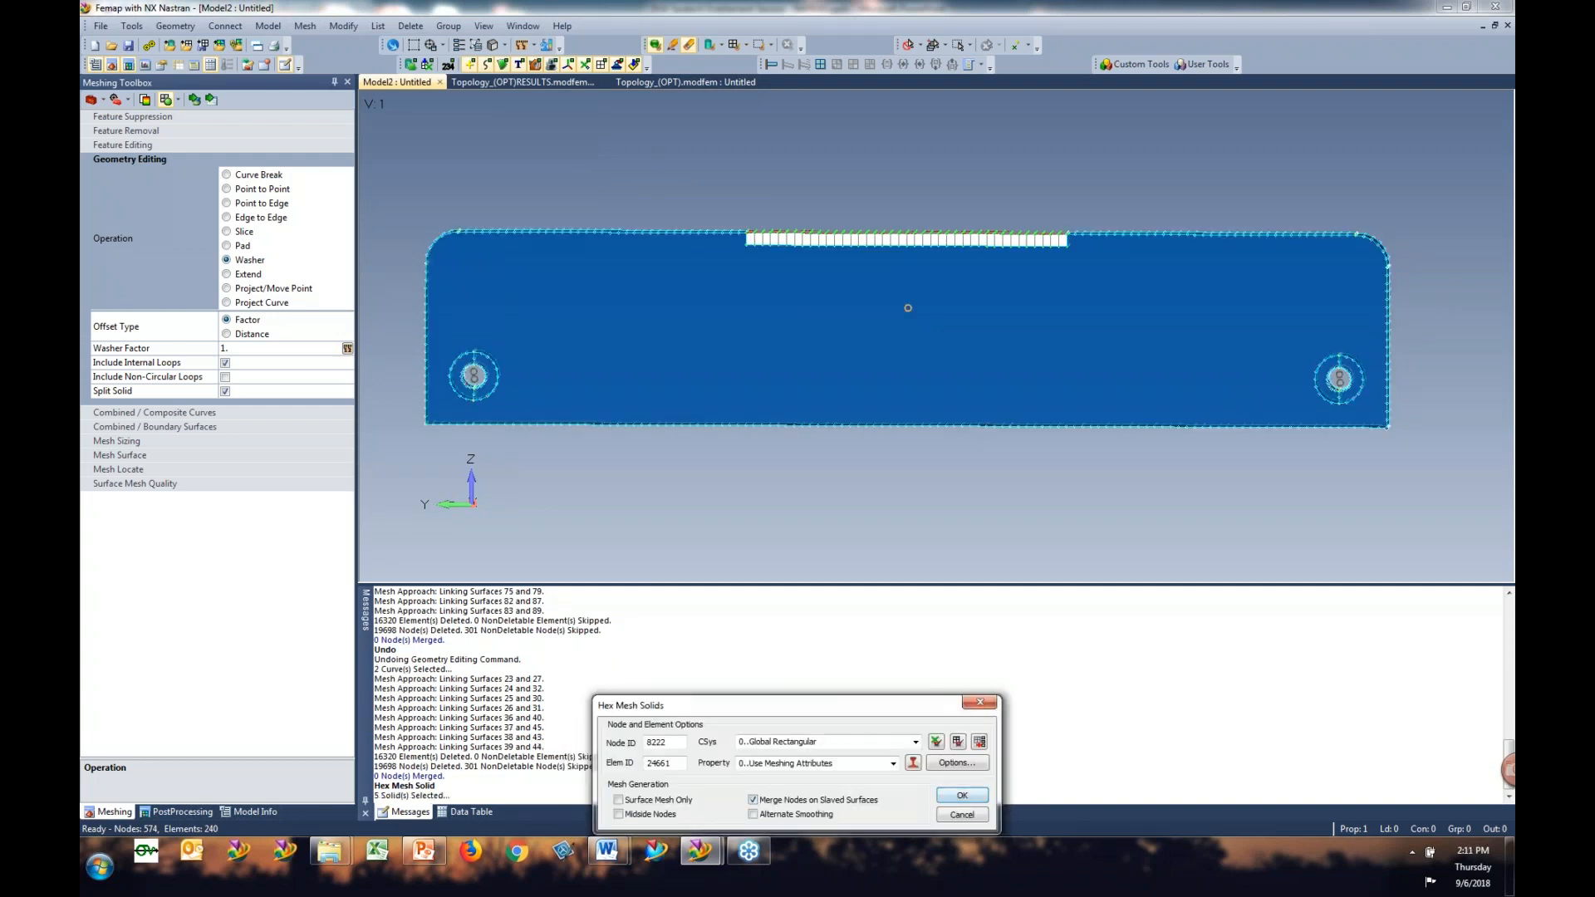
left_click(962, 795)
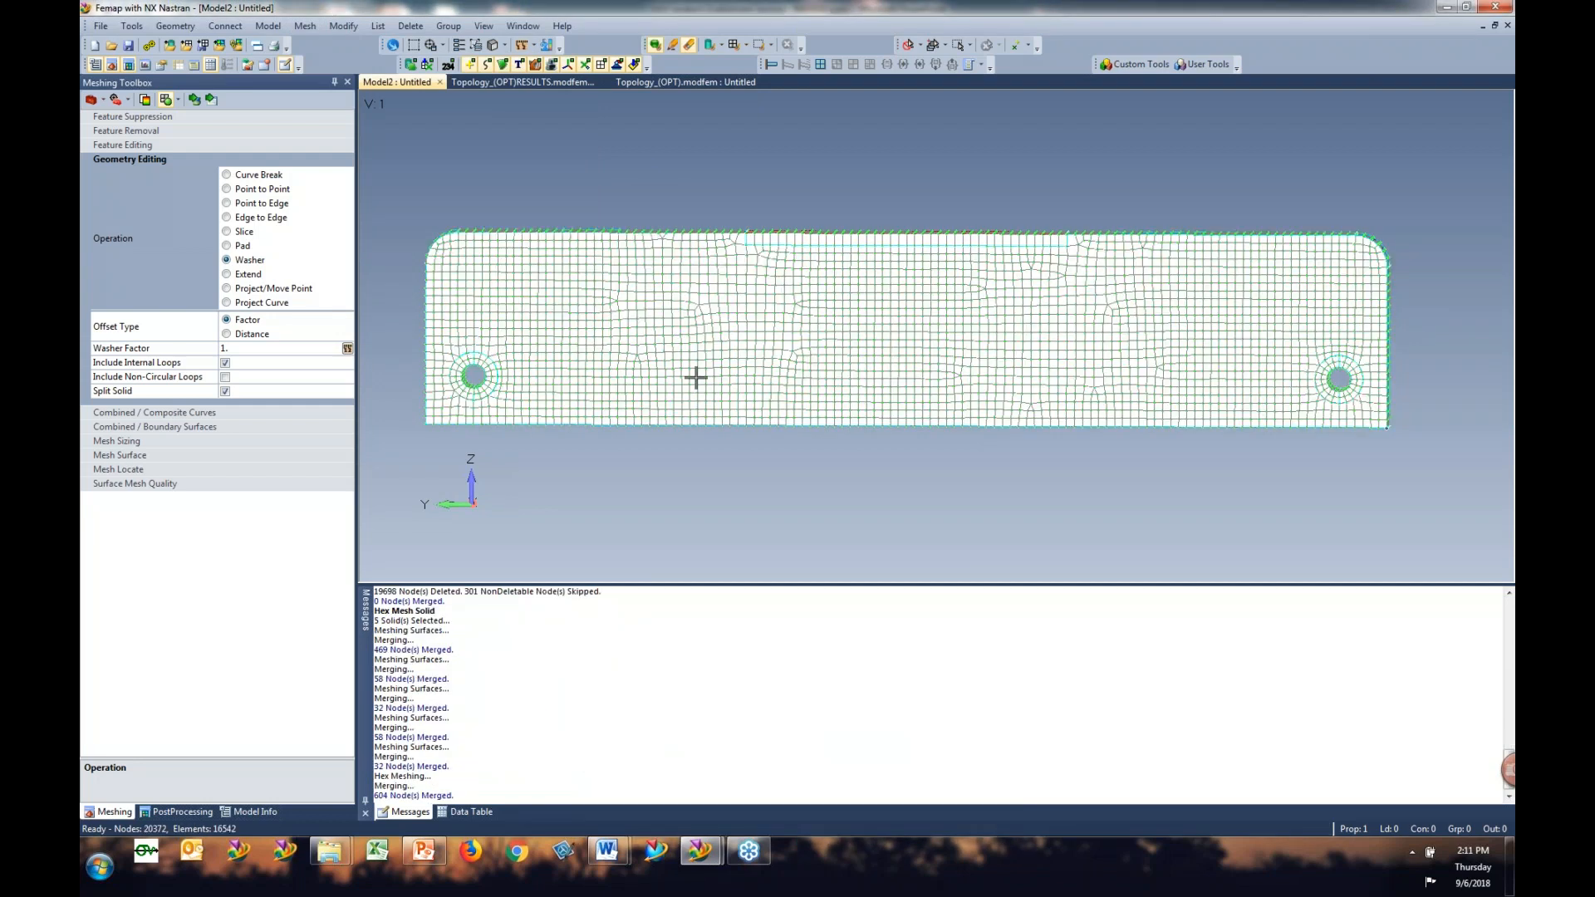
Step: Examine which part of the plate each of the six listed geometry solids represents by highlighting them one at a time
left_click(249, 812)
double_click(106, 130)
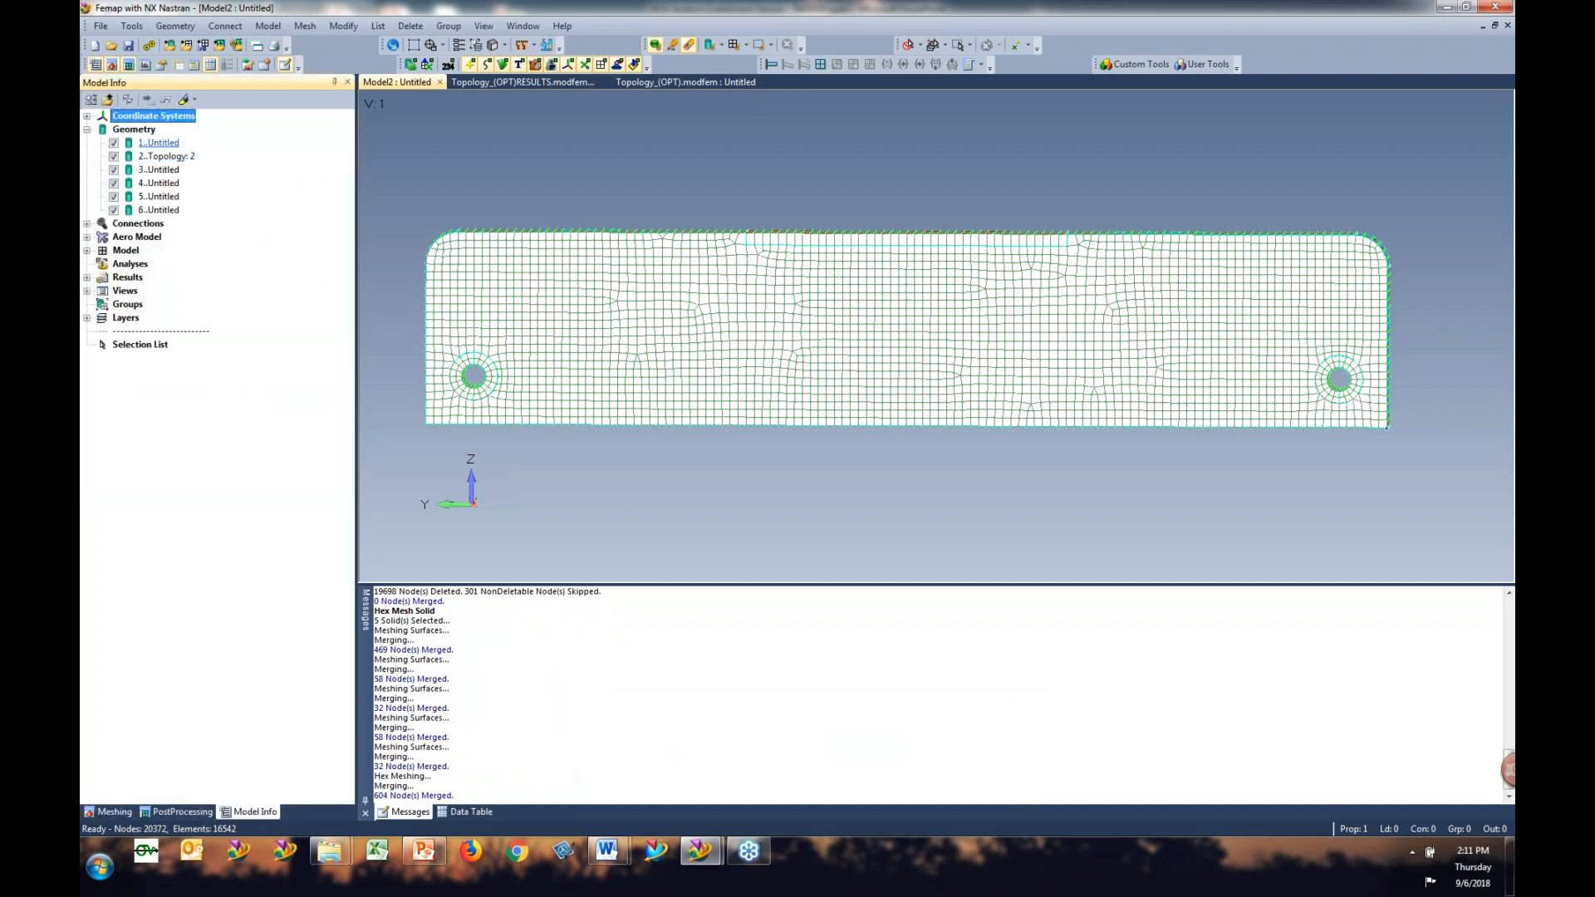
left_click(158, 143)
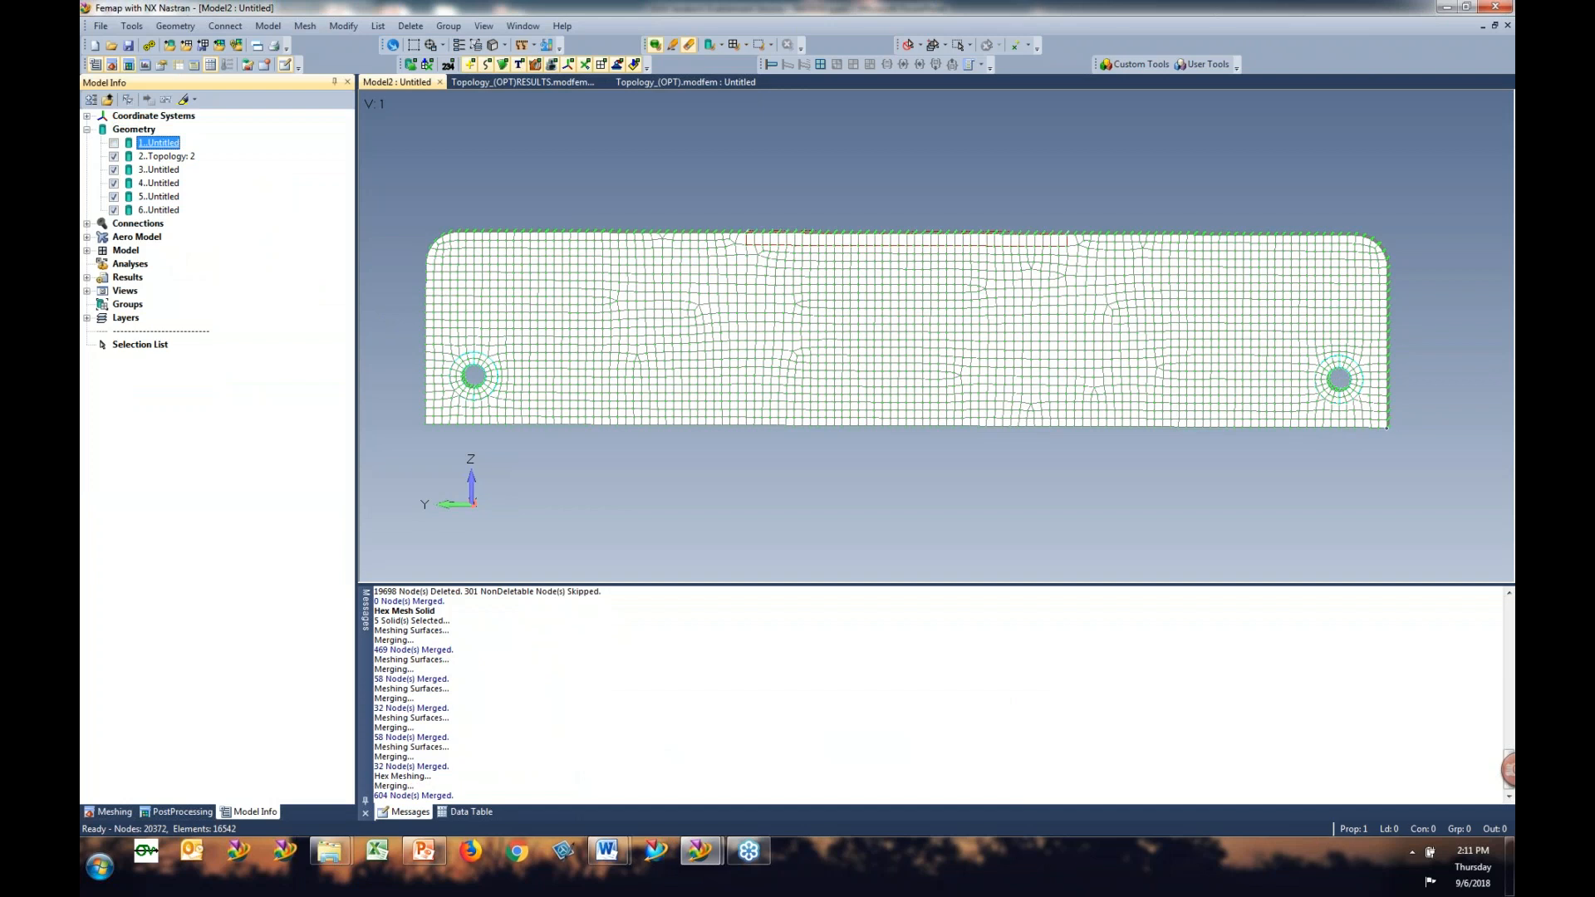
left_click(182, 101)
left_click(148, 157)
left_click(156, 172)
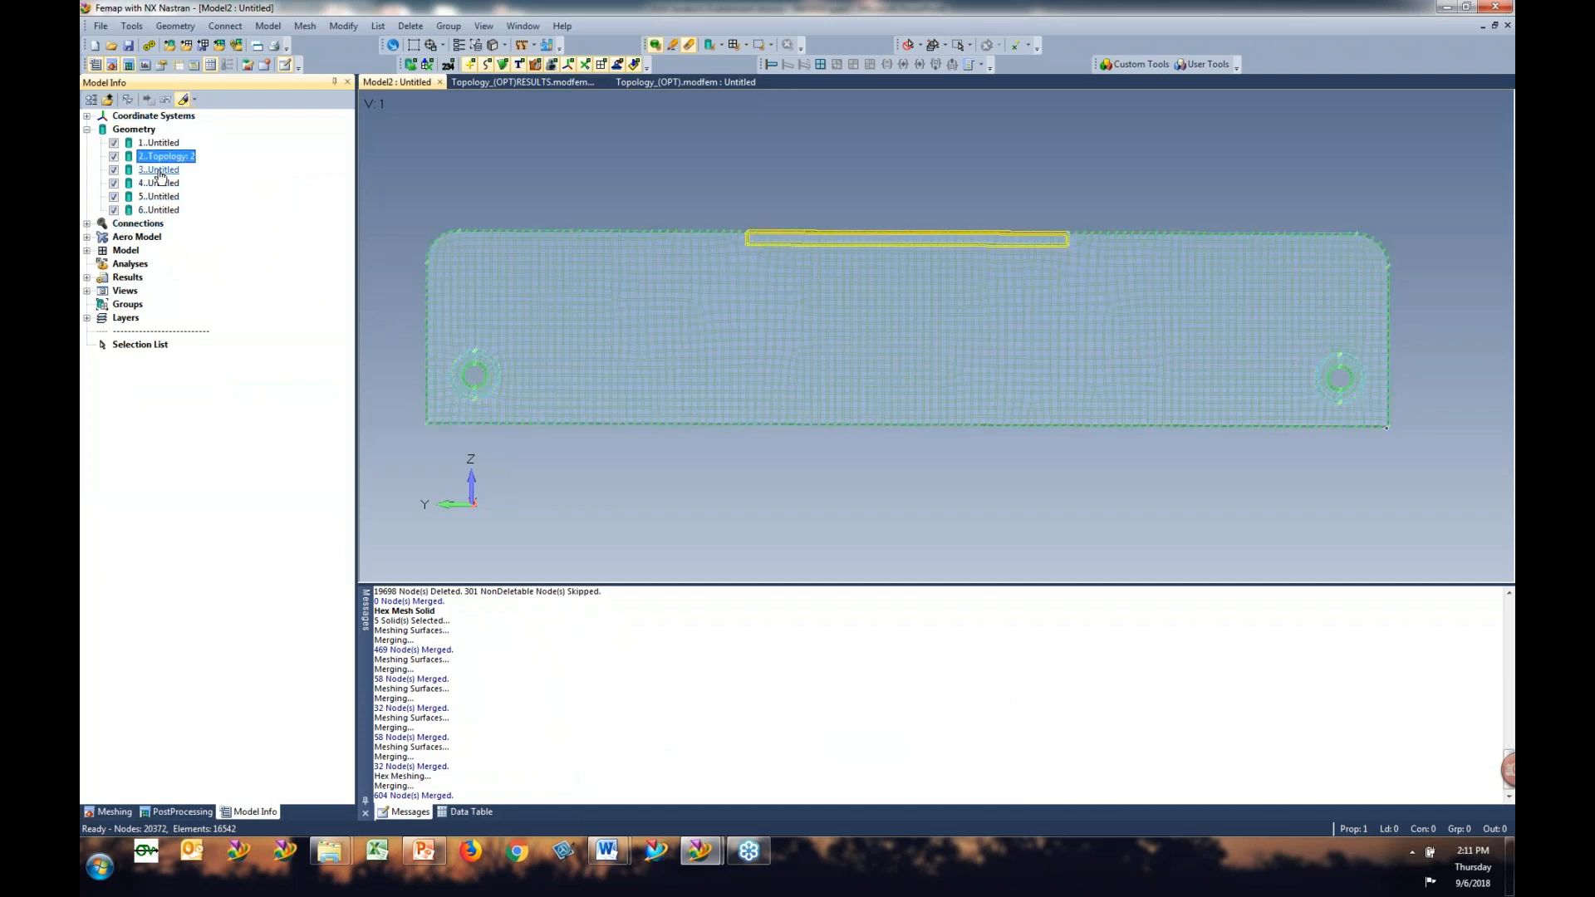
left_click(156, 184)
left_click(158, 197)
left_click(158, 210)
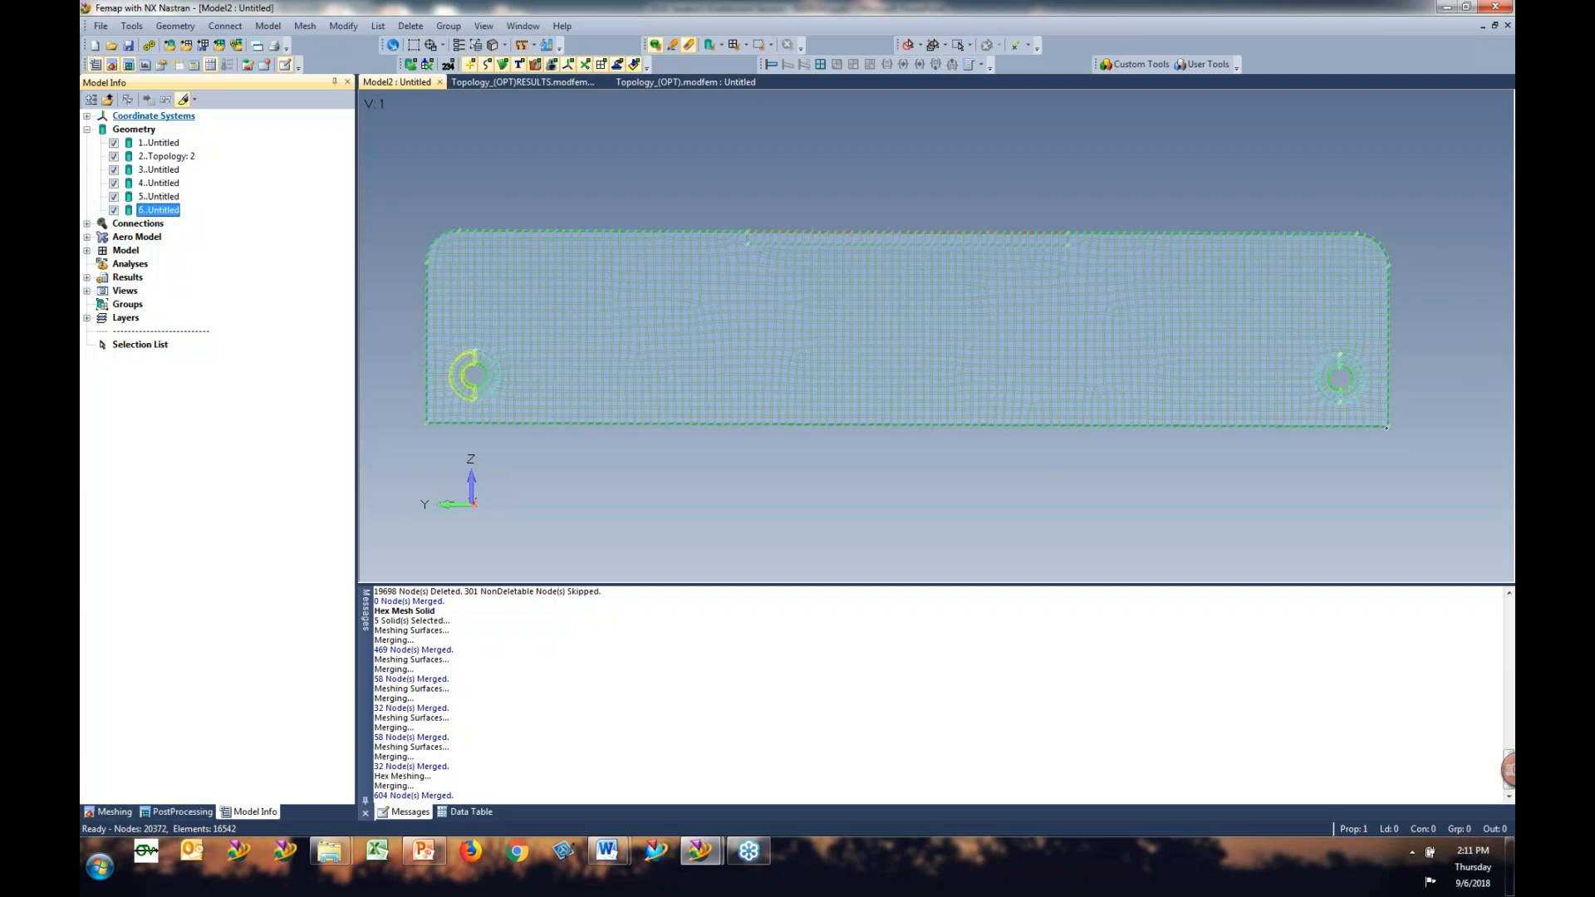
left_click(184, 101)
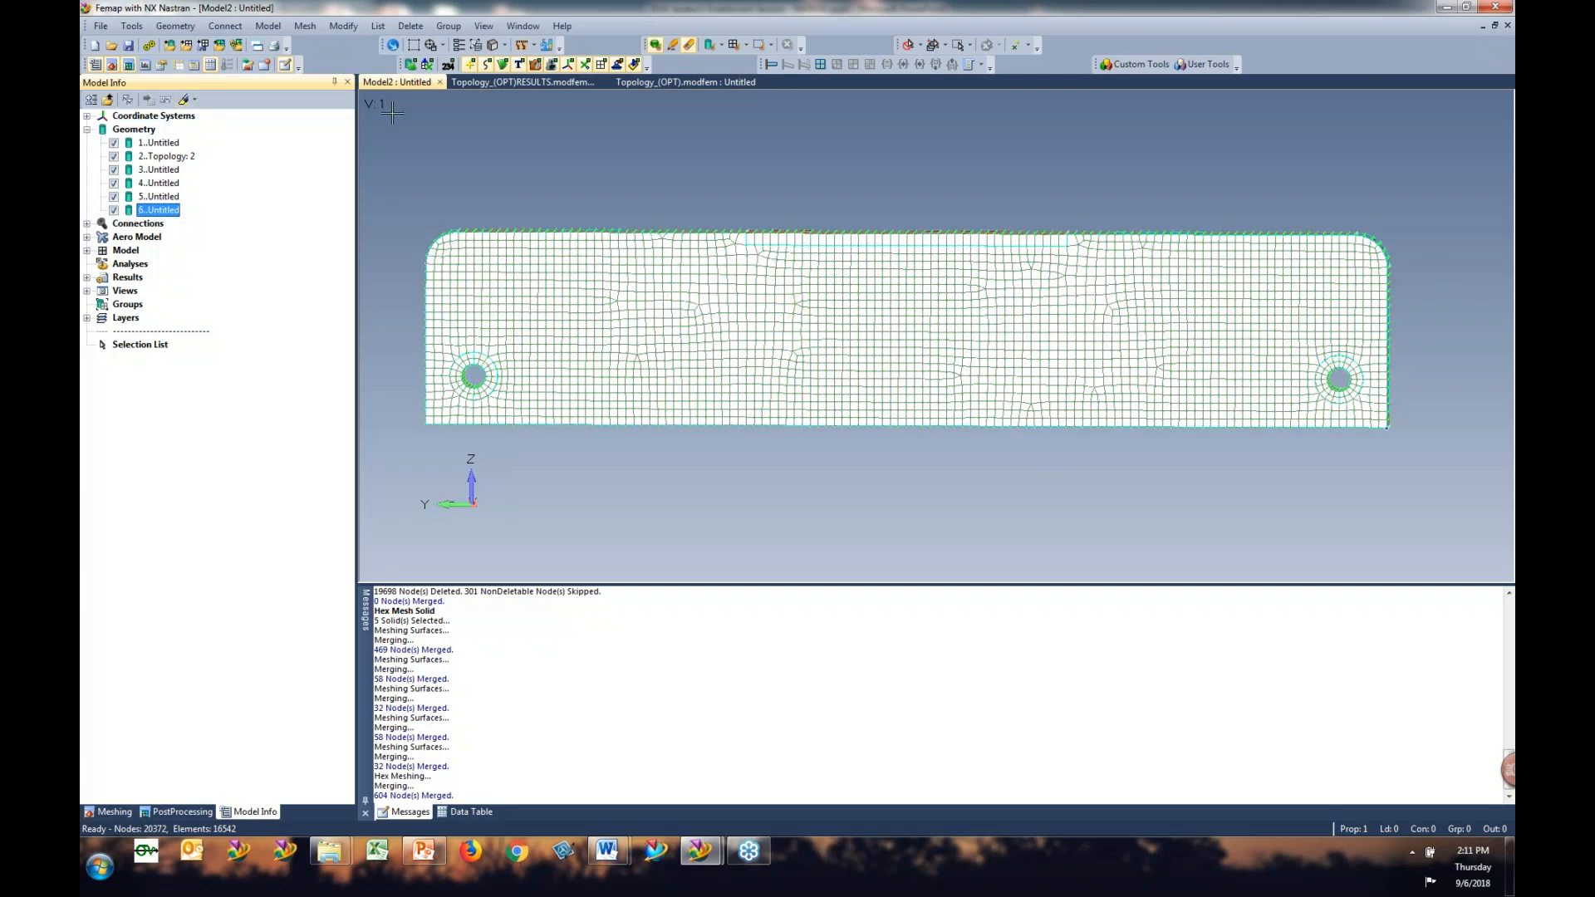
Step: Check all nodes of the plate mesh for coincidence and merge the coincident nodes
left_click(131, 26)
mouse_move(183, 531)
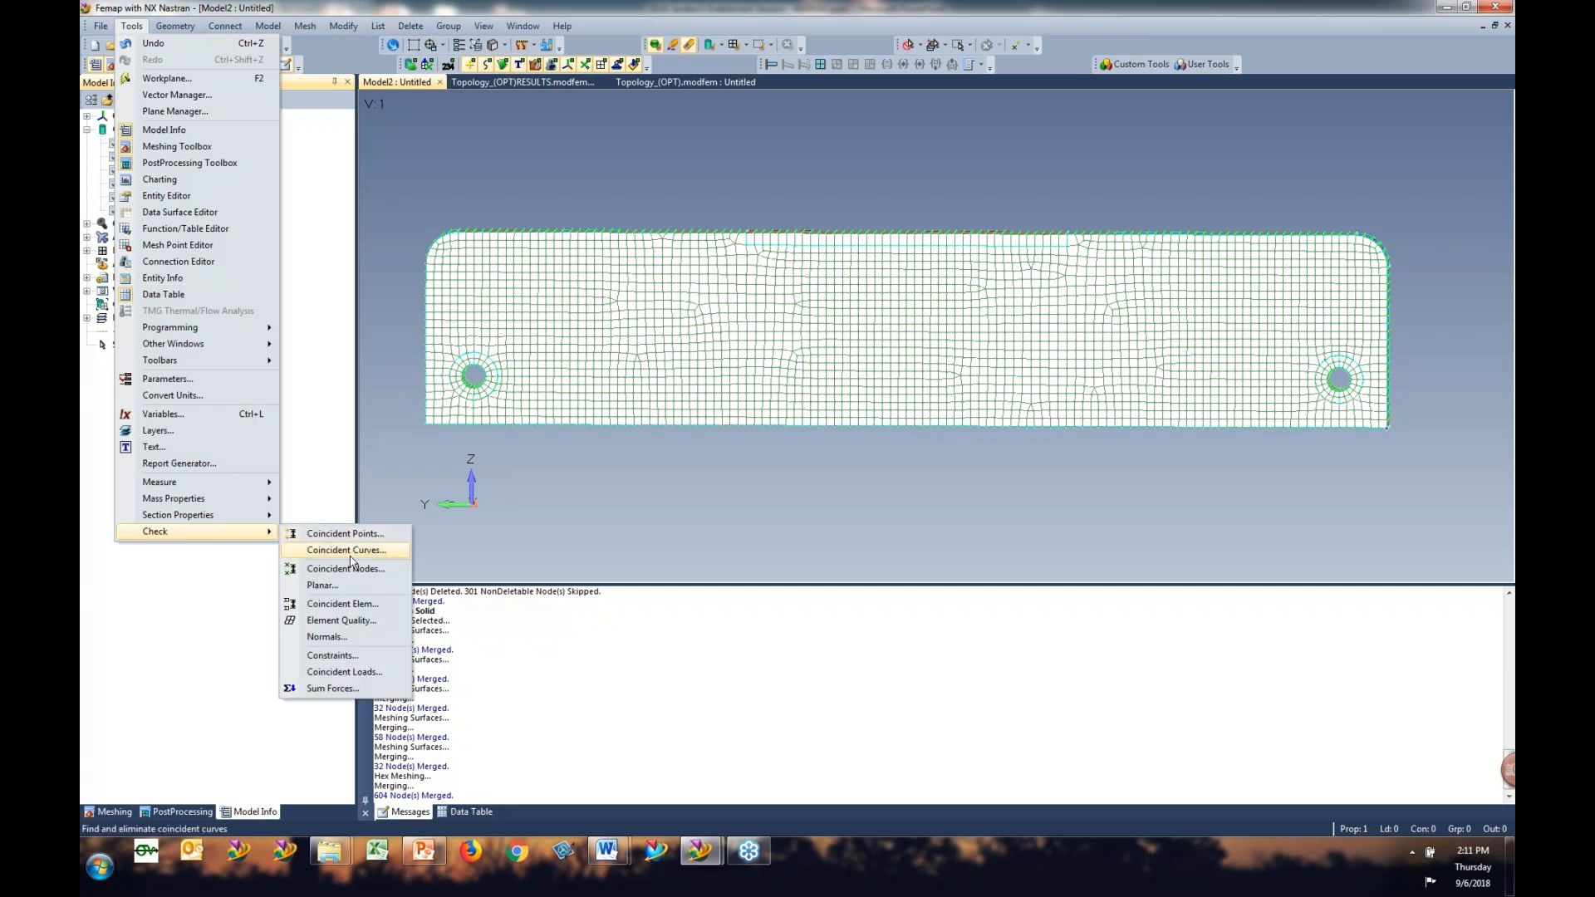
left_click(346, 569)
left_click_drag(397, 287, 1476, 503)
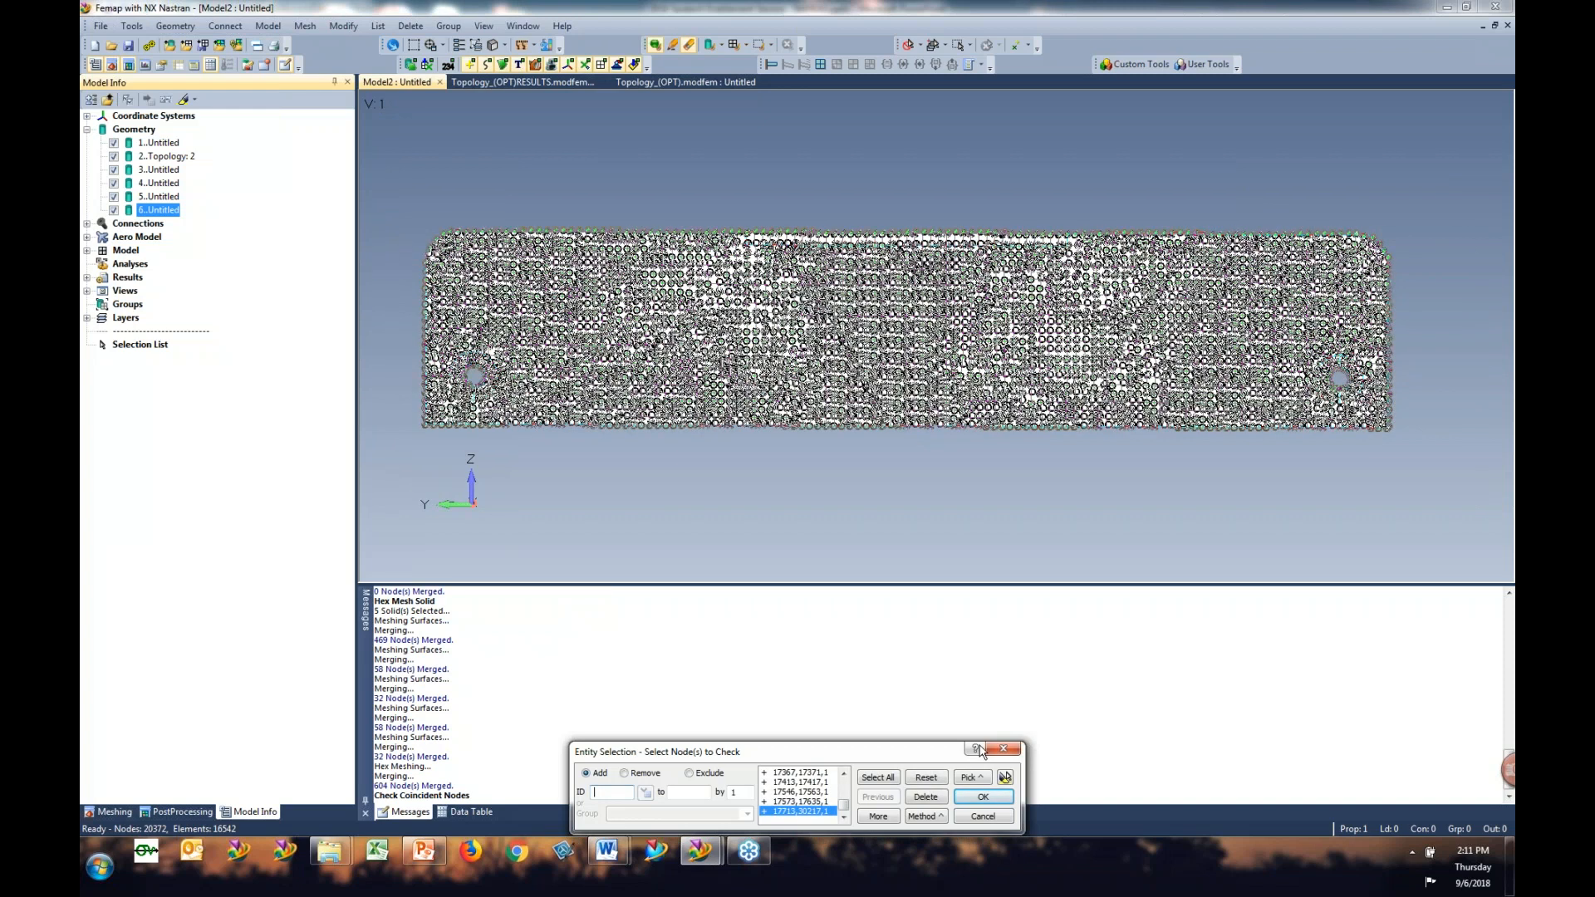
left_click(988, 799)
left_click(945, 817)
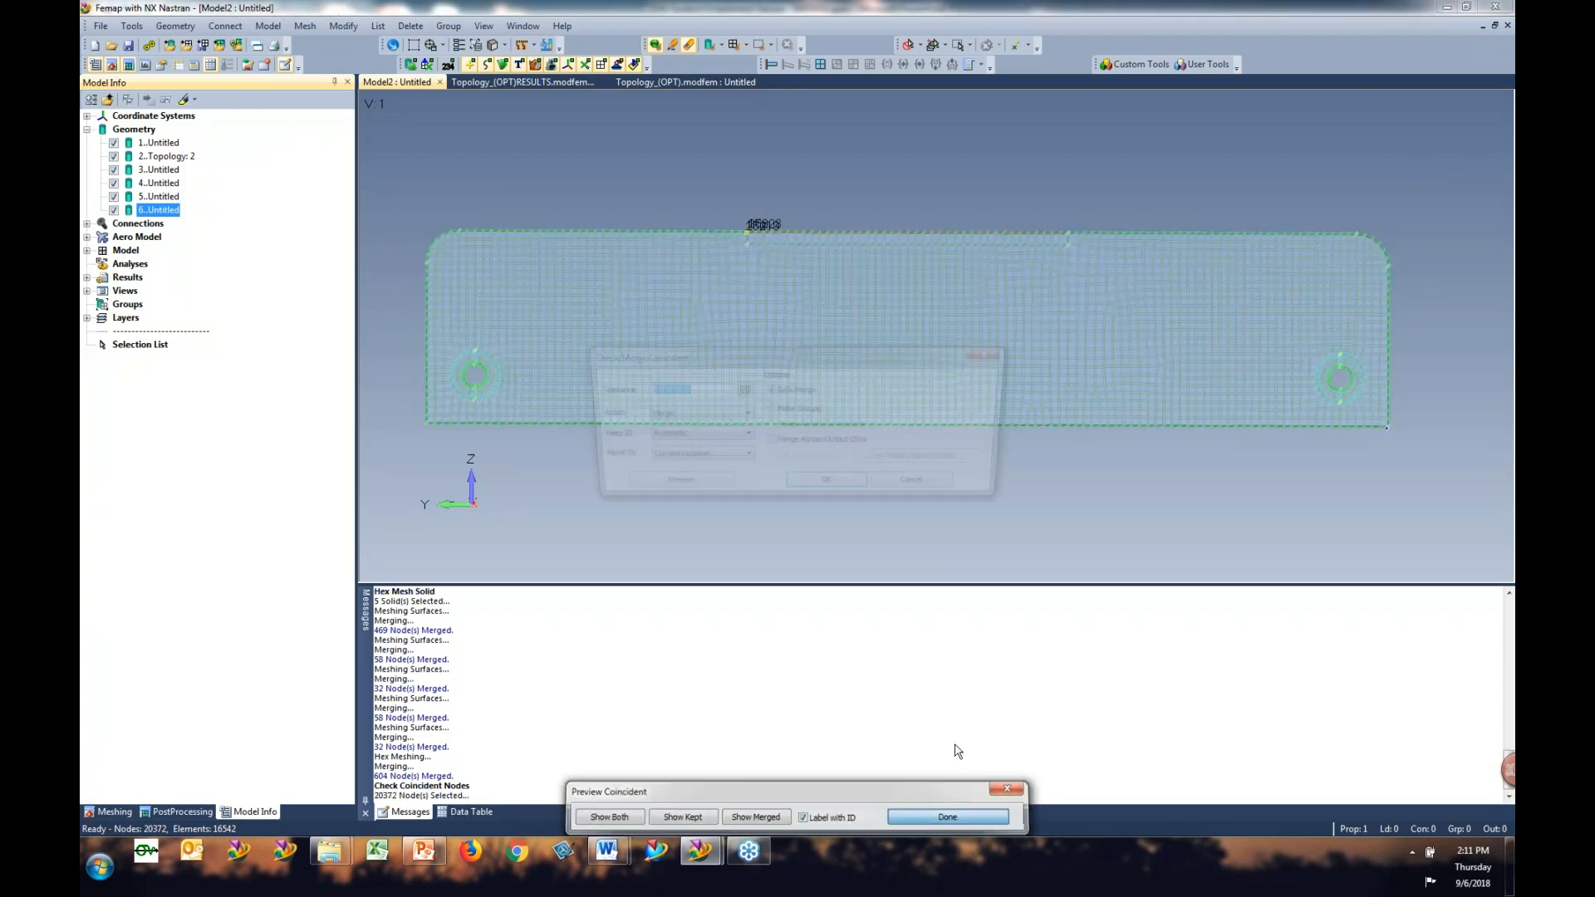
left_click(831, 488)
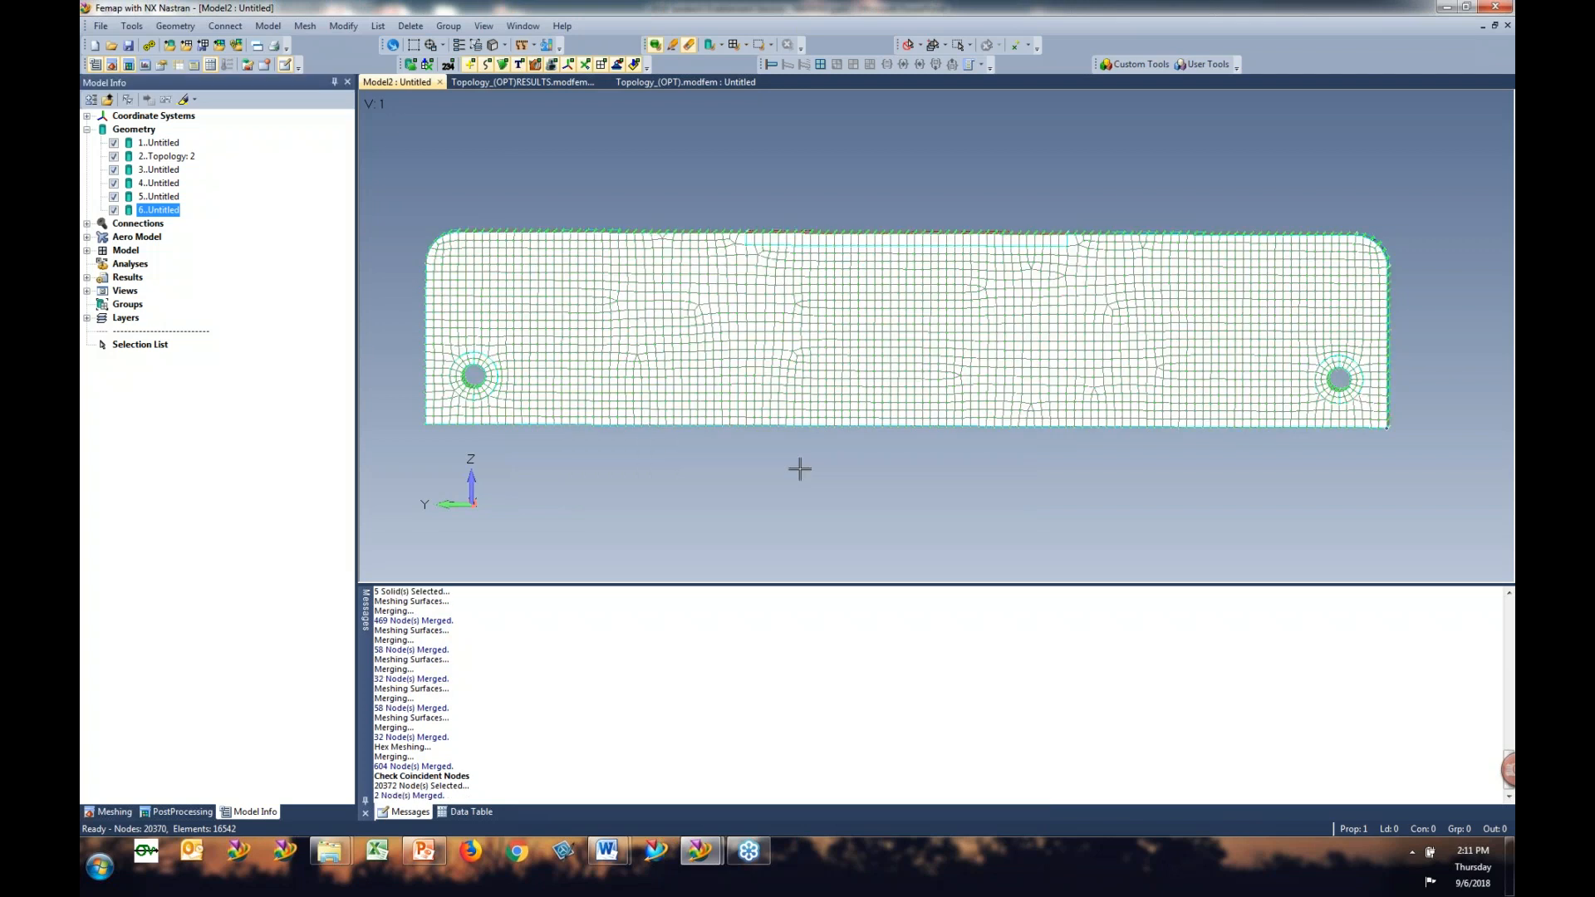
Step: Create a new group titled Frozen and select it in the model tree
right_click(121, 304)
left_click(188, 315)
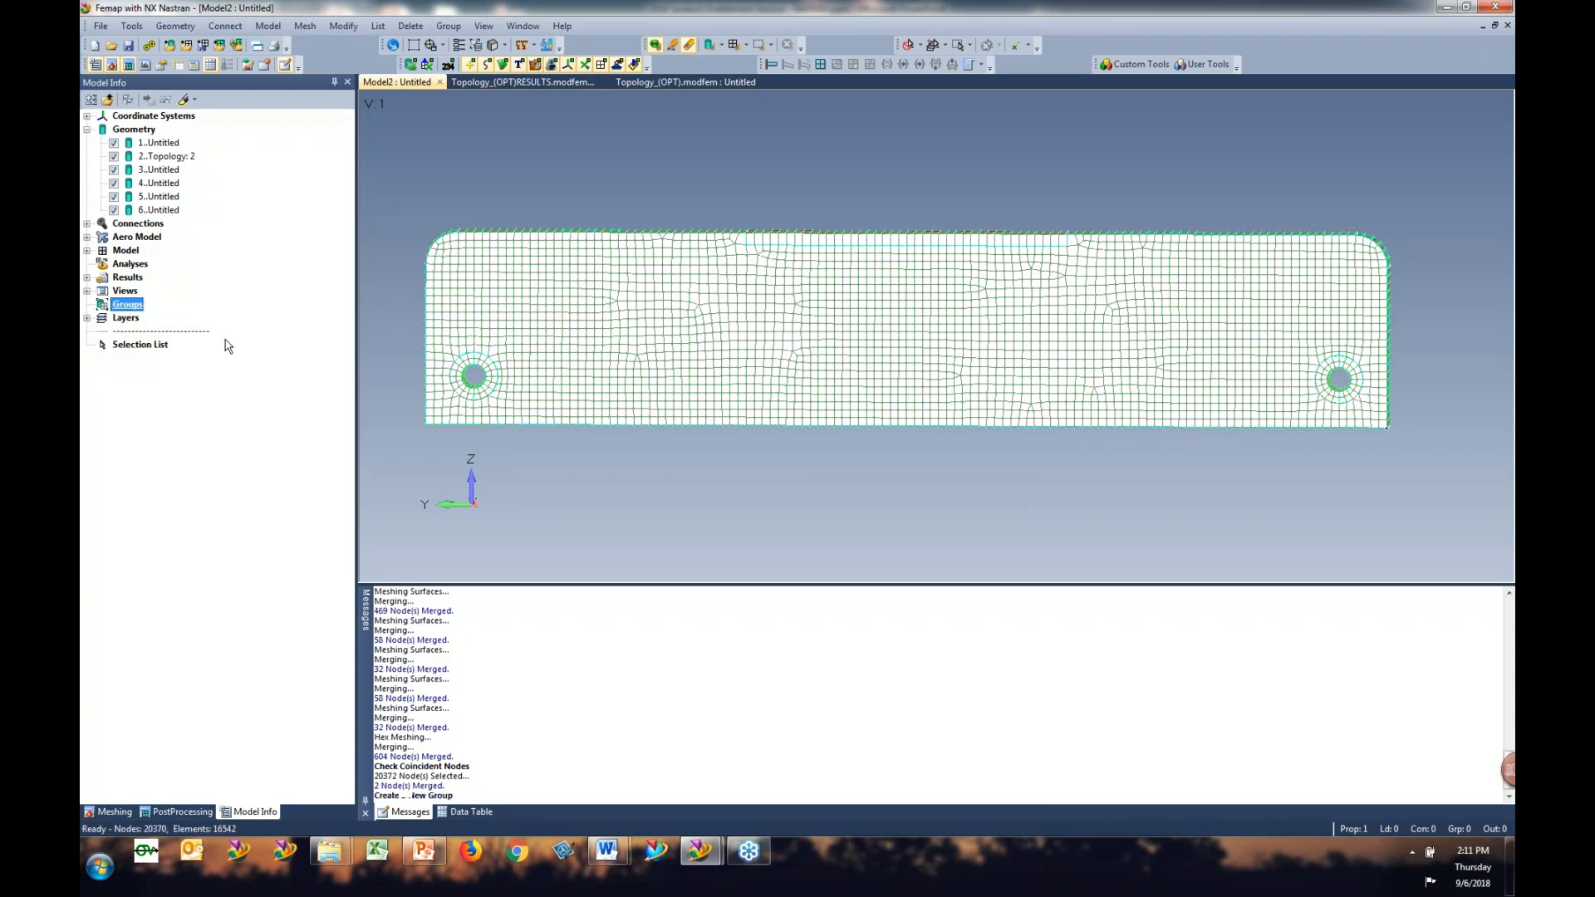
type("Frozen")
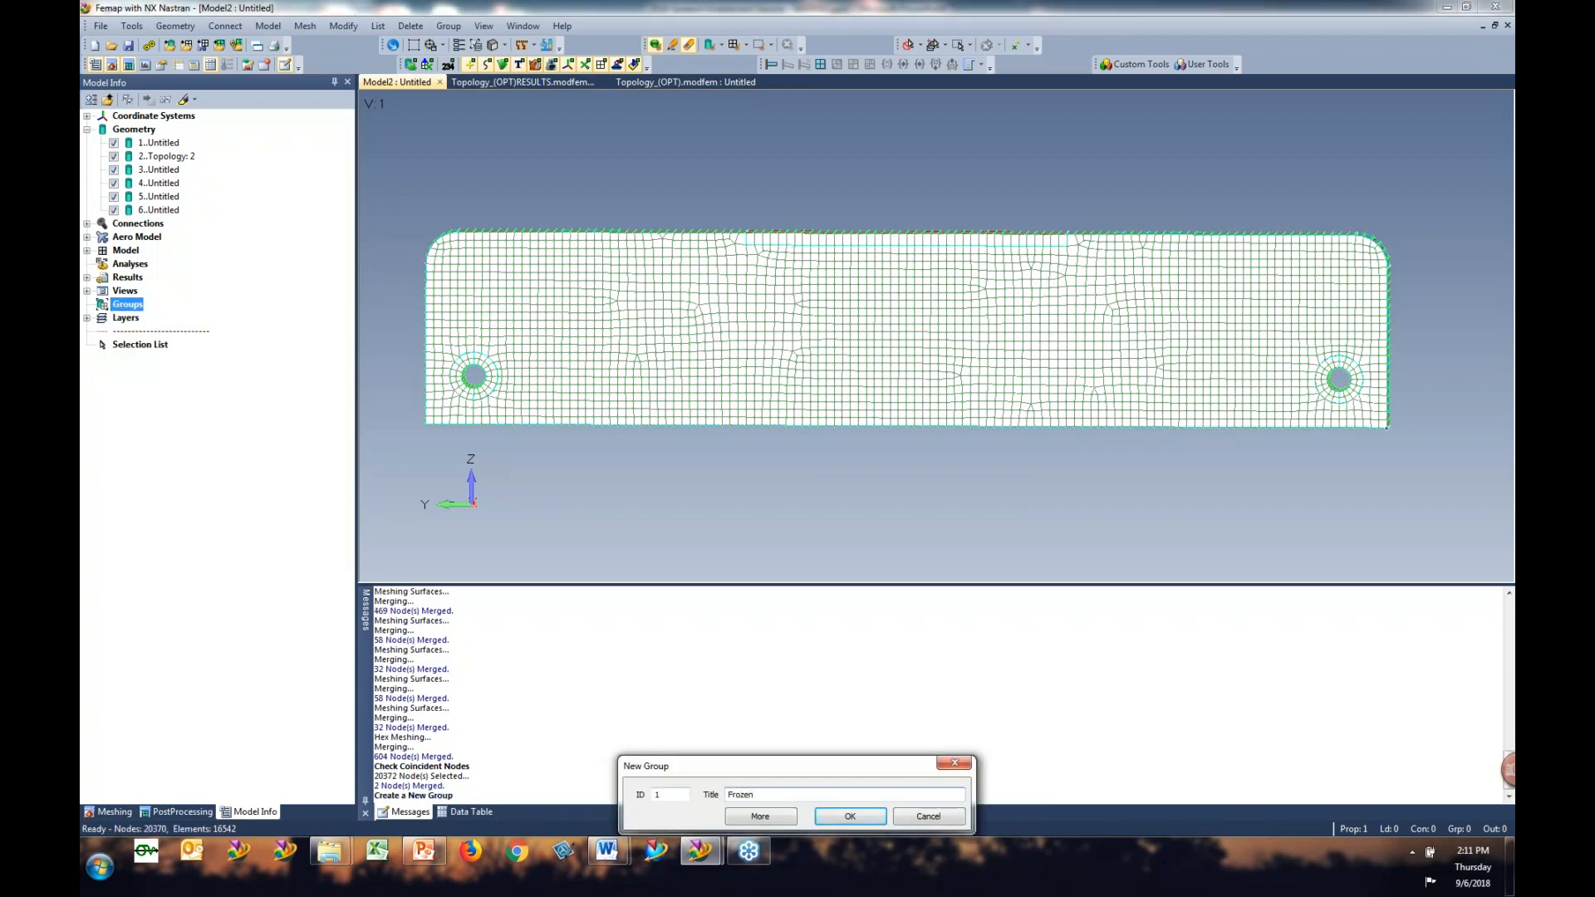
key("Return")
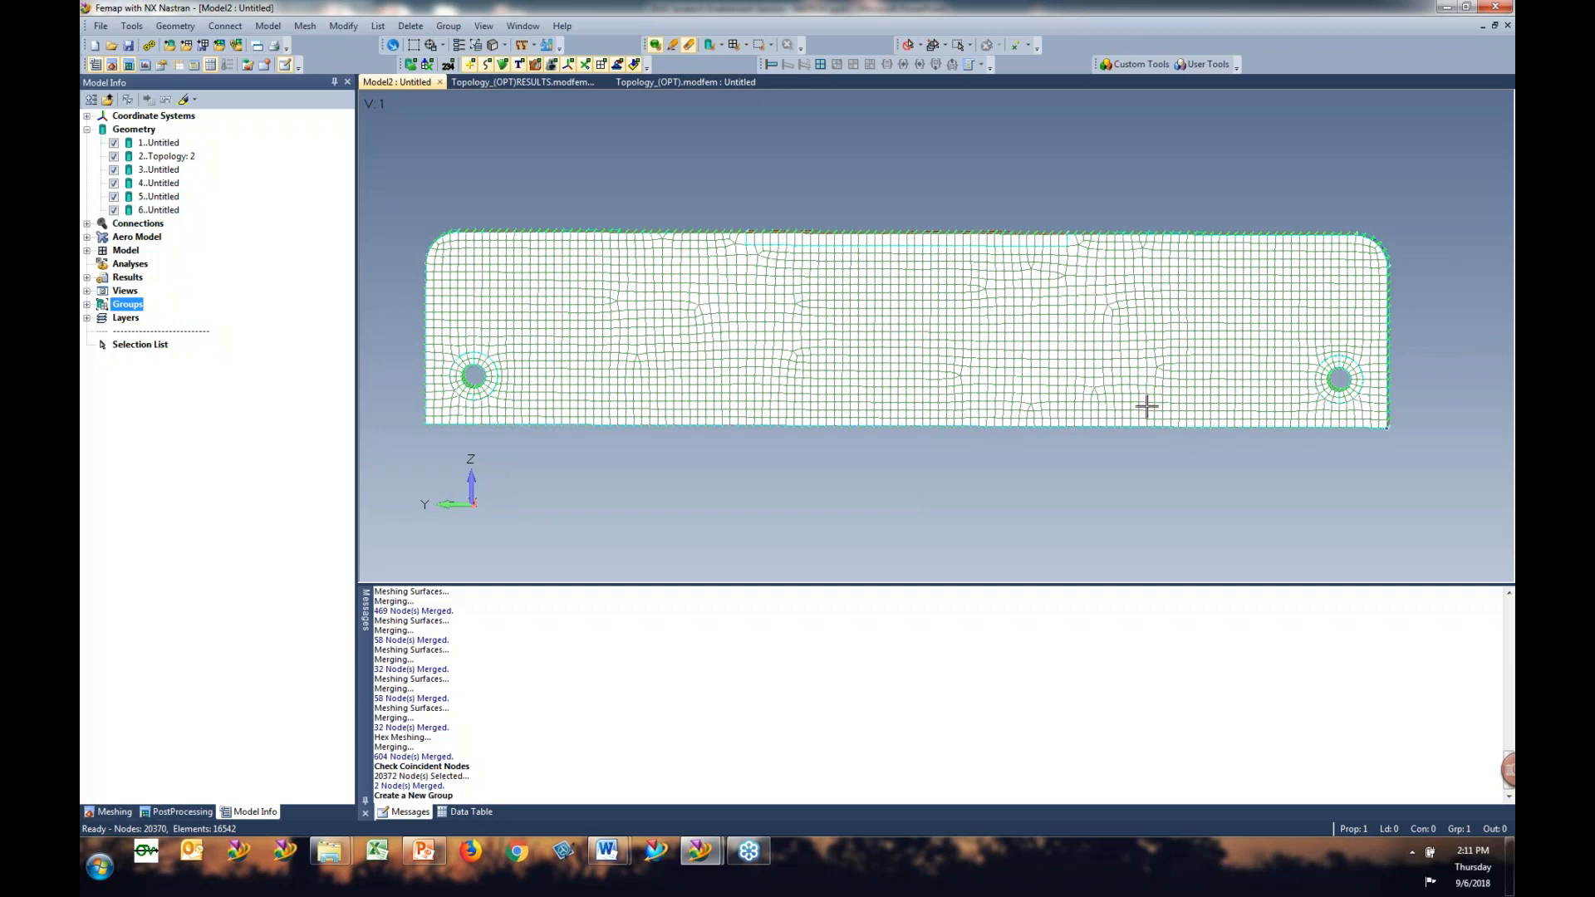
left_click(87, 305)
left_click(160, 318)
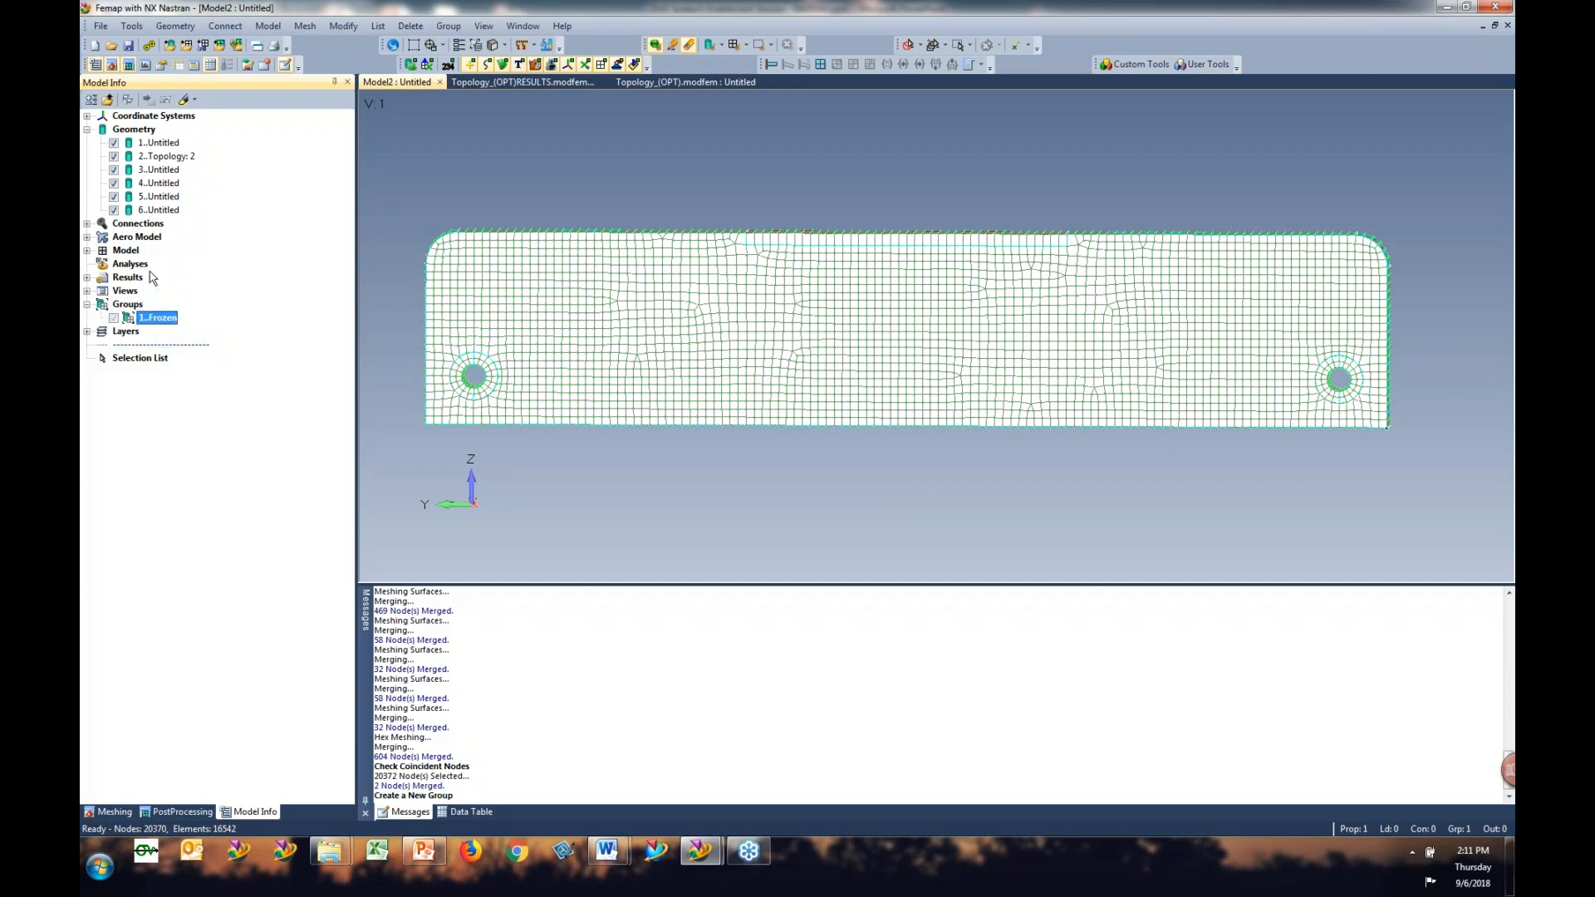
Step: Show the Entity Editor, dock it beneath Model Info and enlarge it
left_click(131, 26)
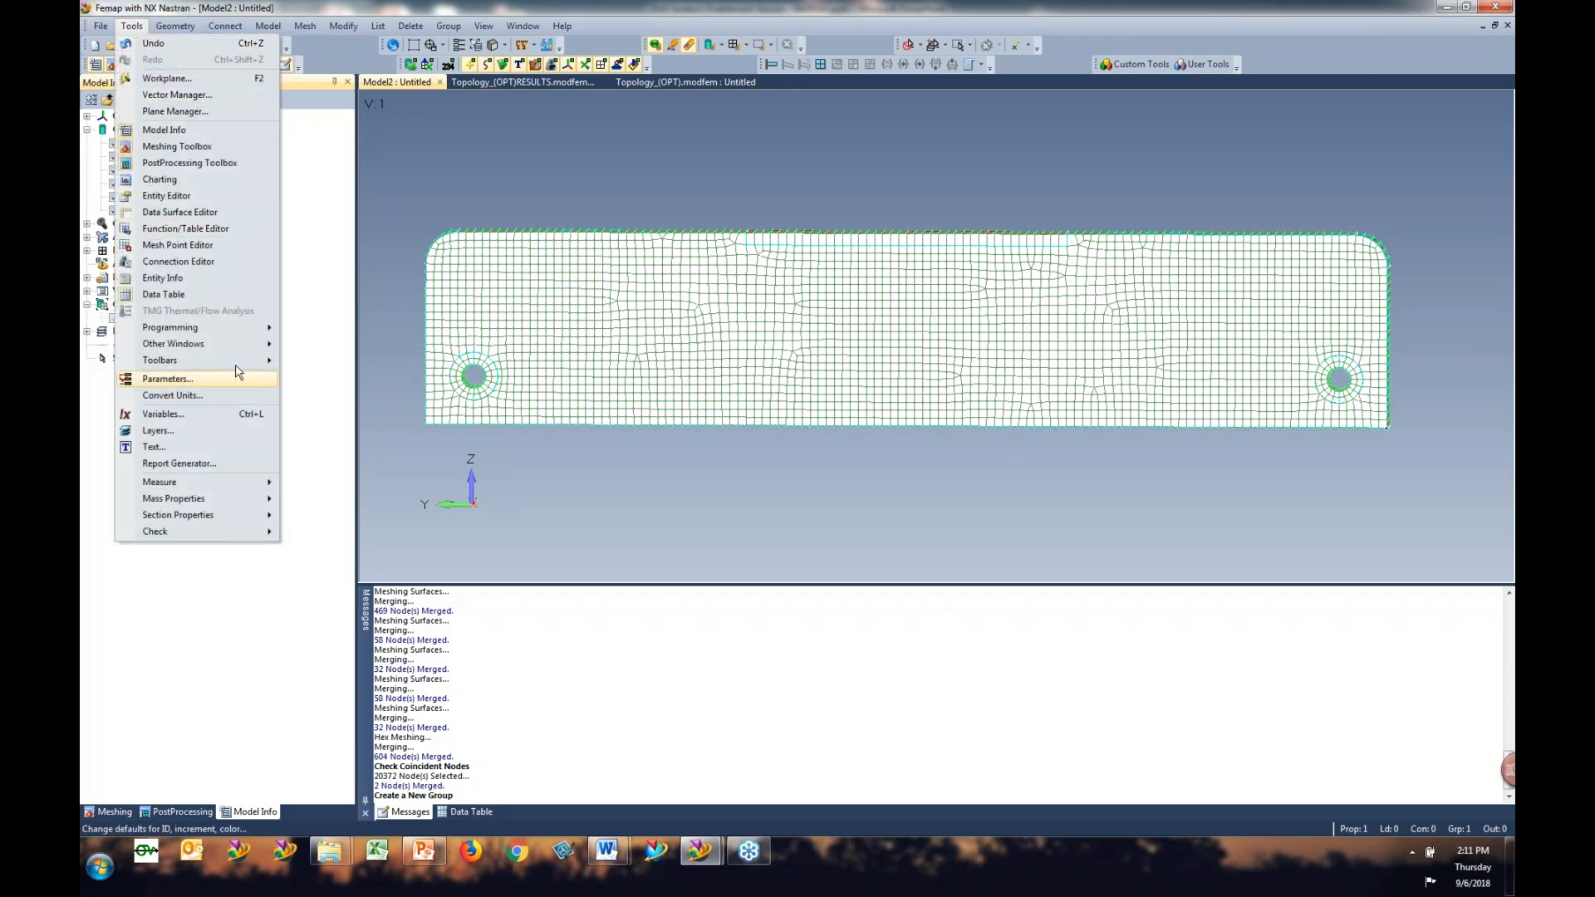
left_click(166, 195)
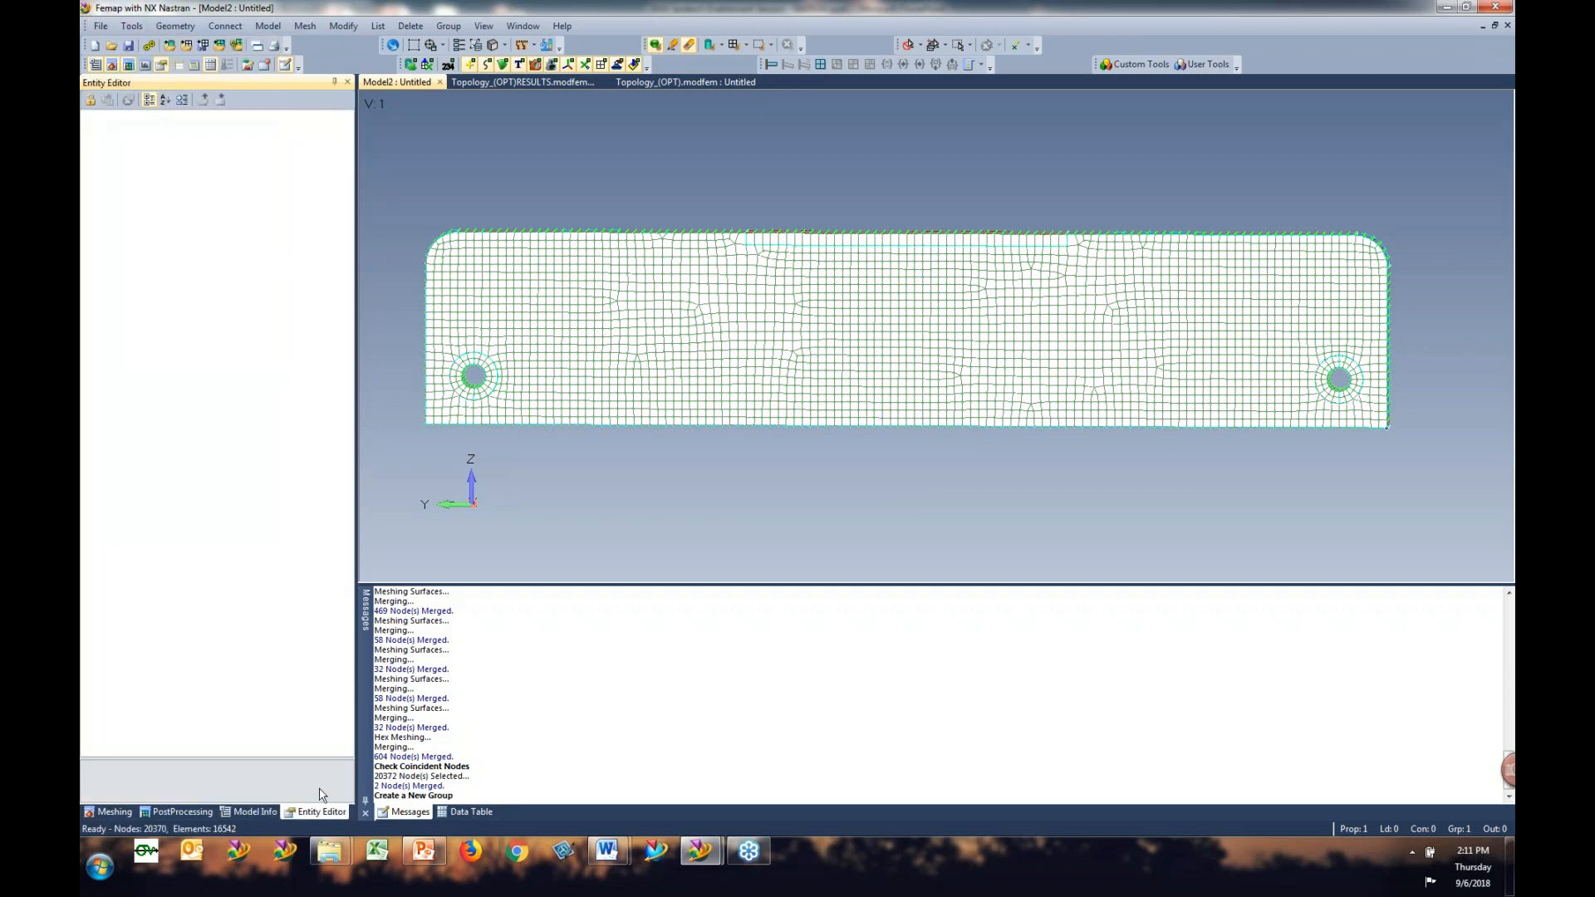
left_click_drag(106, 82, 411, 444)
left_click_drag(283, 428, 199, 482)
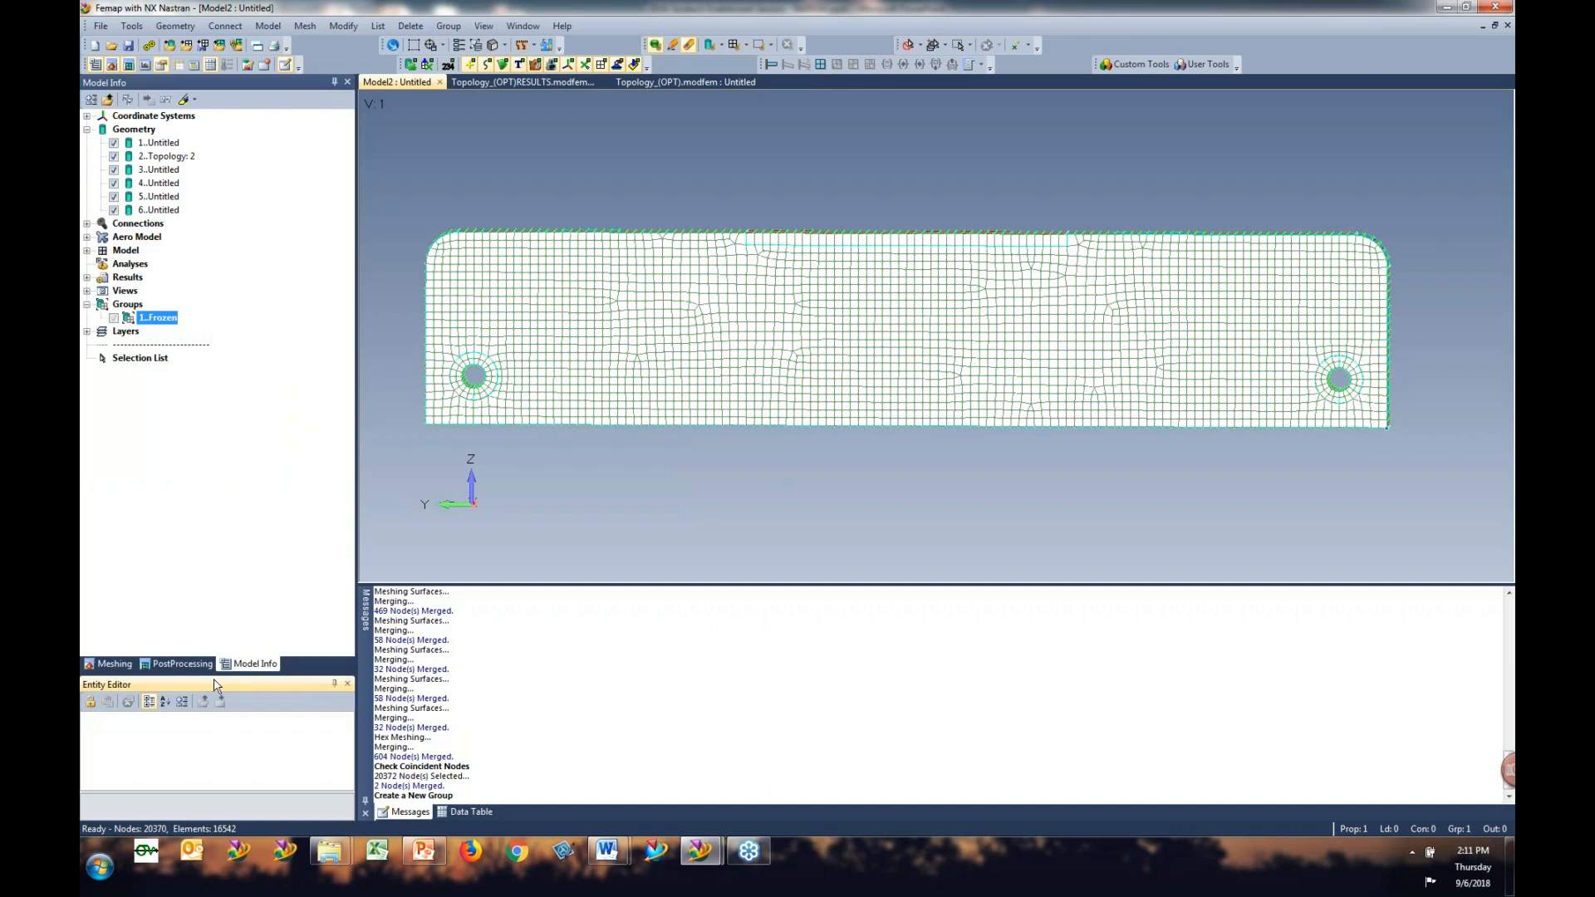
left_click_drag(214, 682, 214, 526)
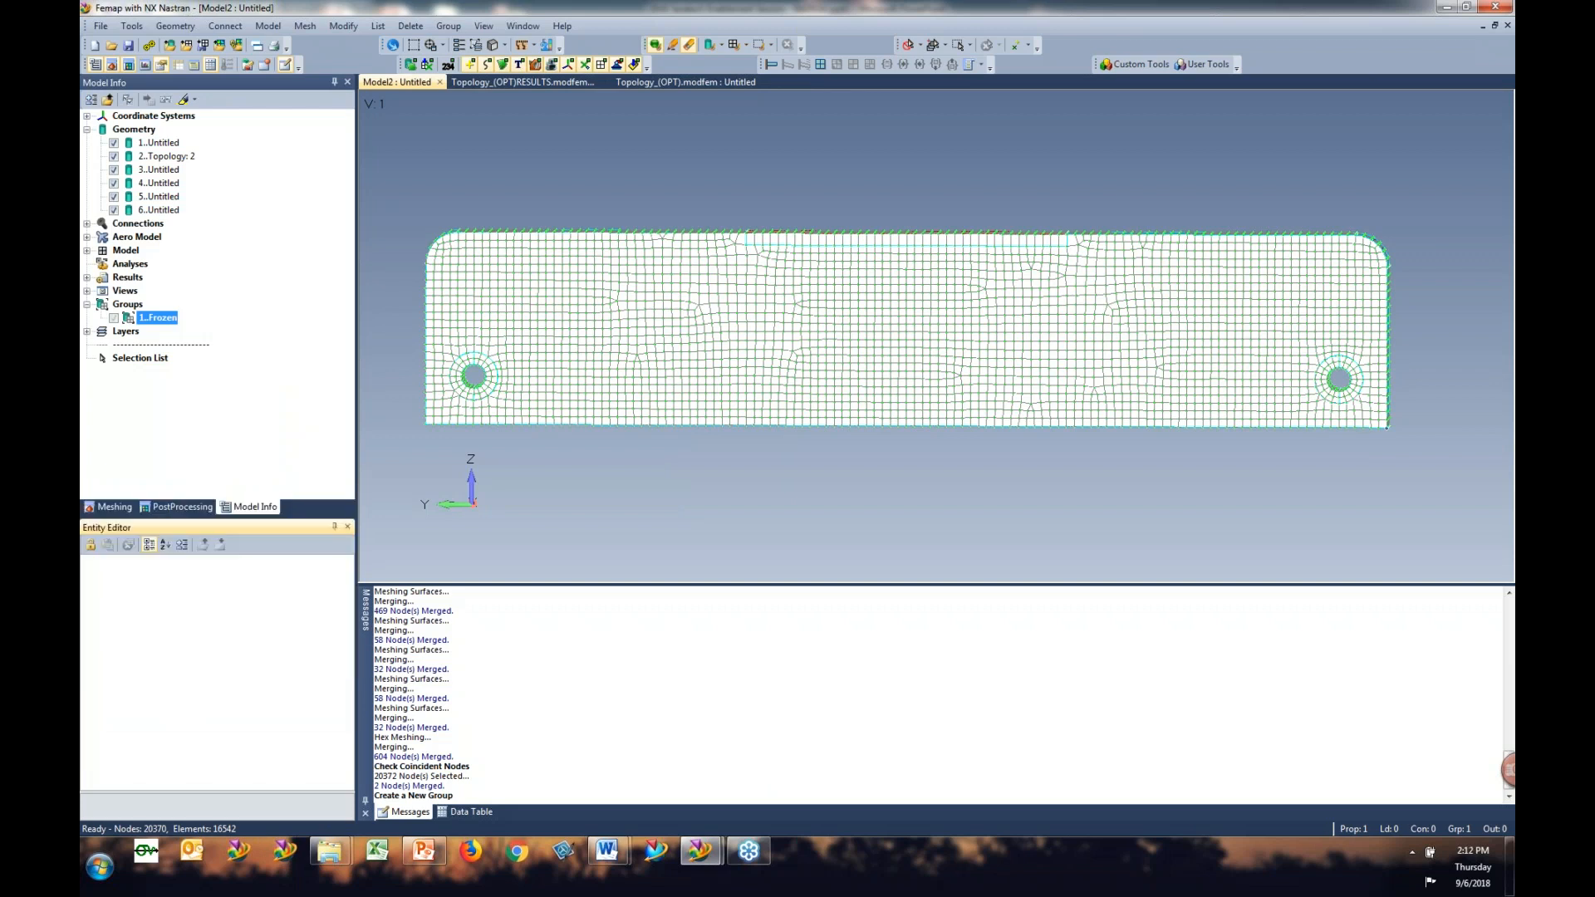
Step: Add to the Frozen group the elements in the four washer halves and the thin strip at the plate's upper edge, selecting by solid
left_click(166, 318)
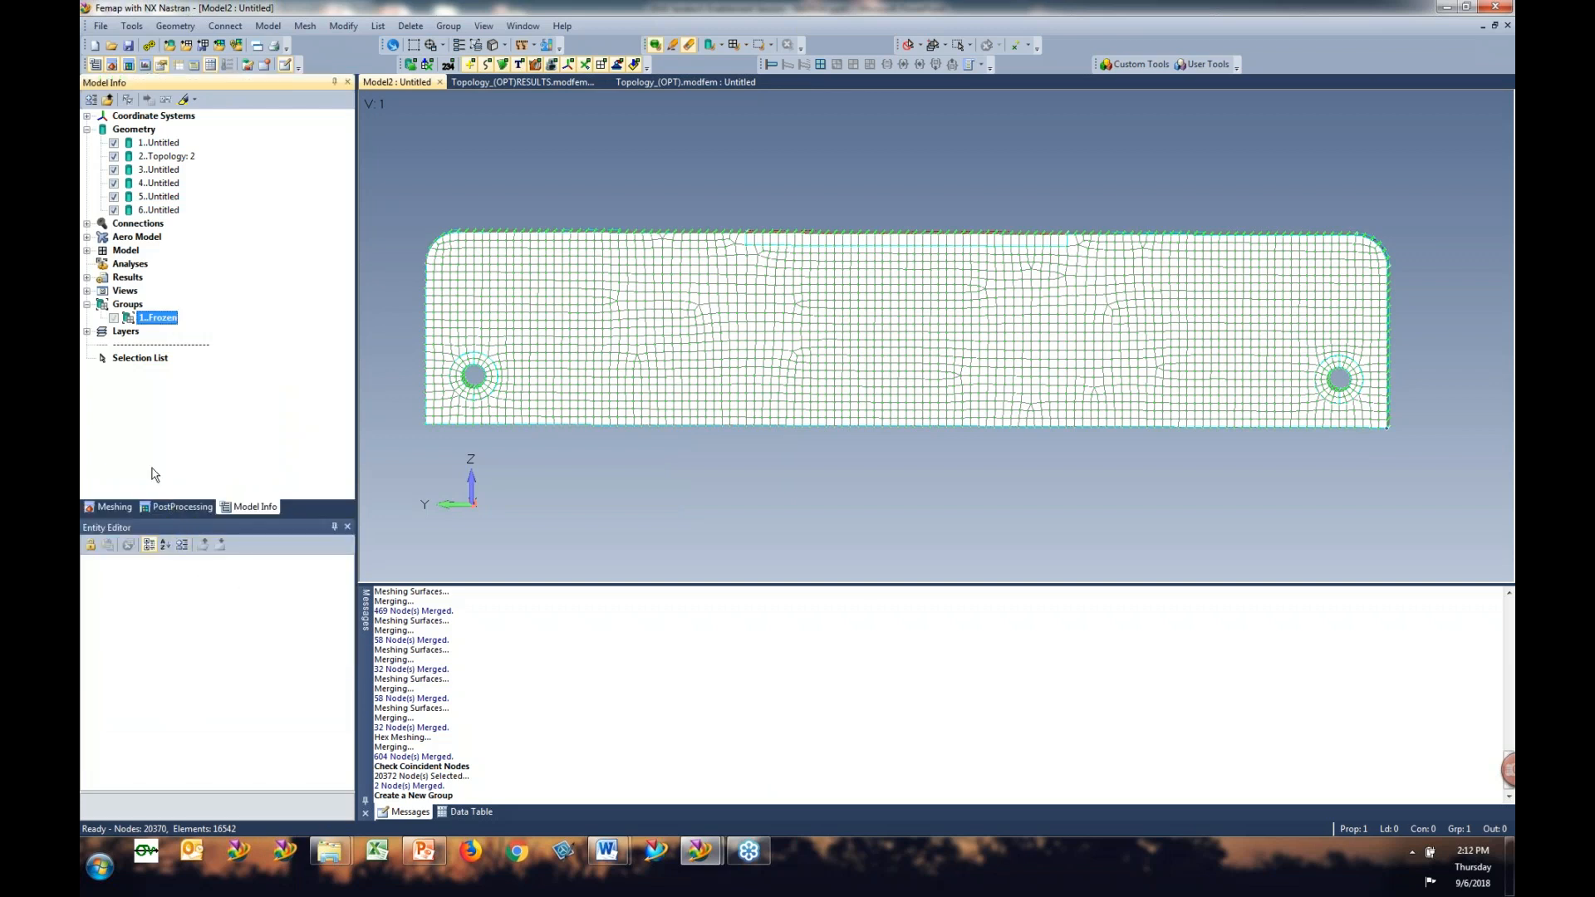
left_click(443, 27)
mouse_move(531, 307)
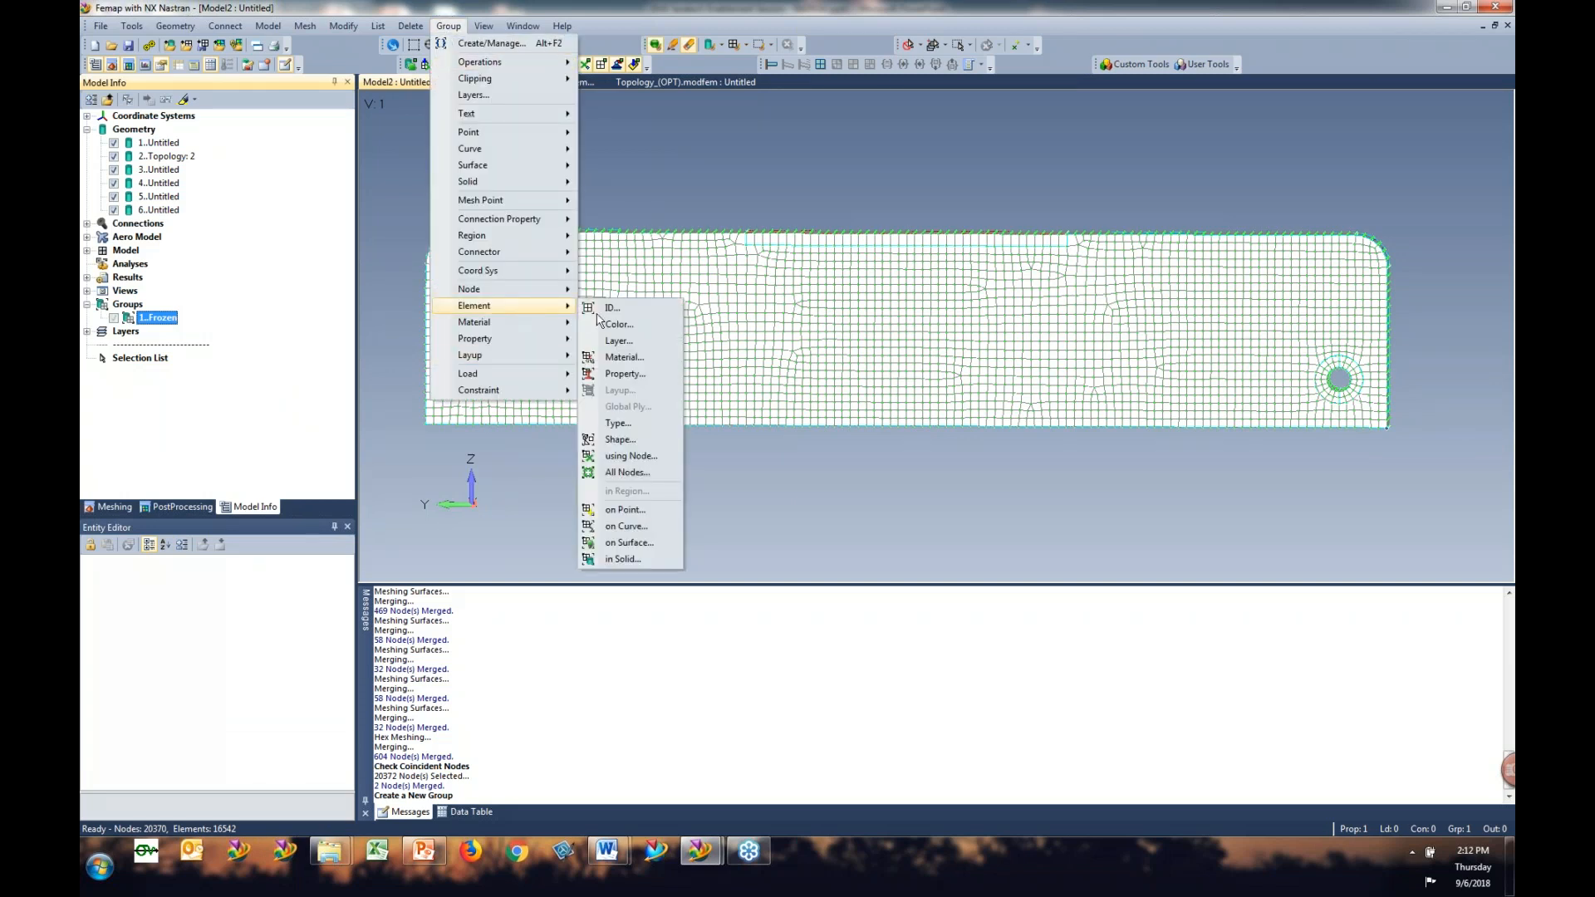
left_click(605, 309)
left_click(922, 815)
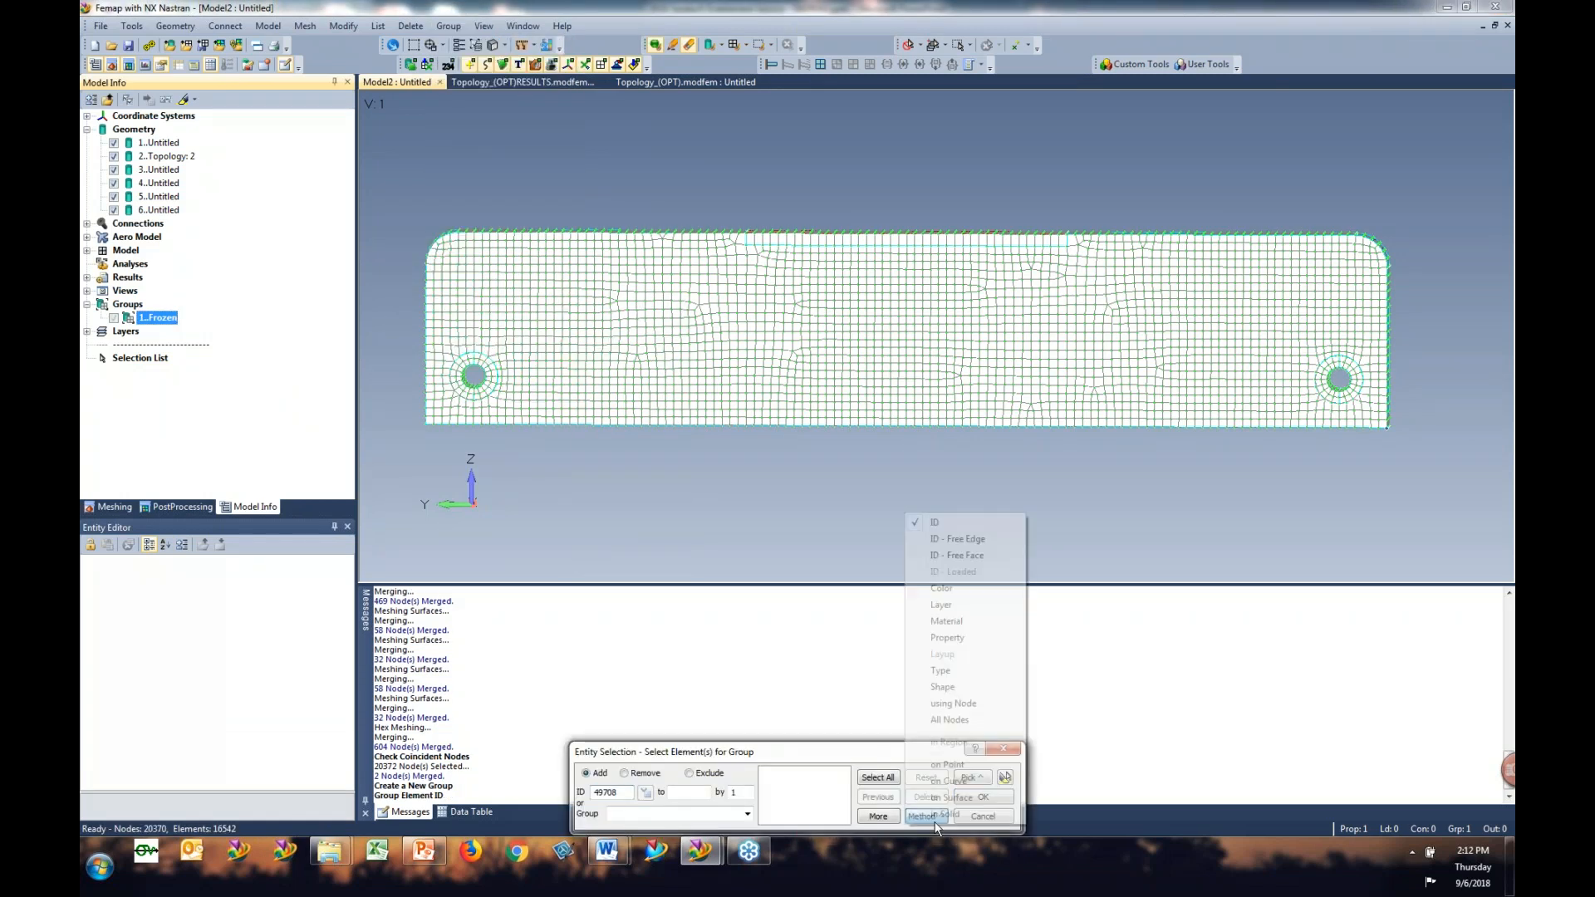
left_click(947, 815)
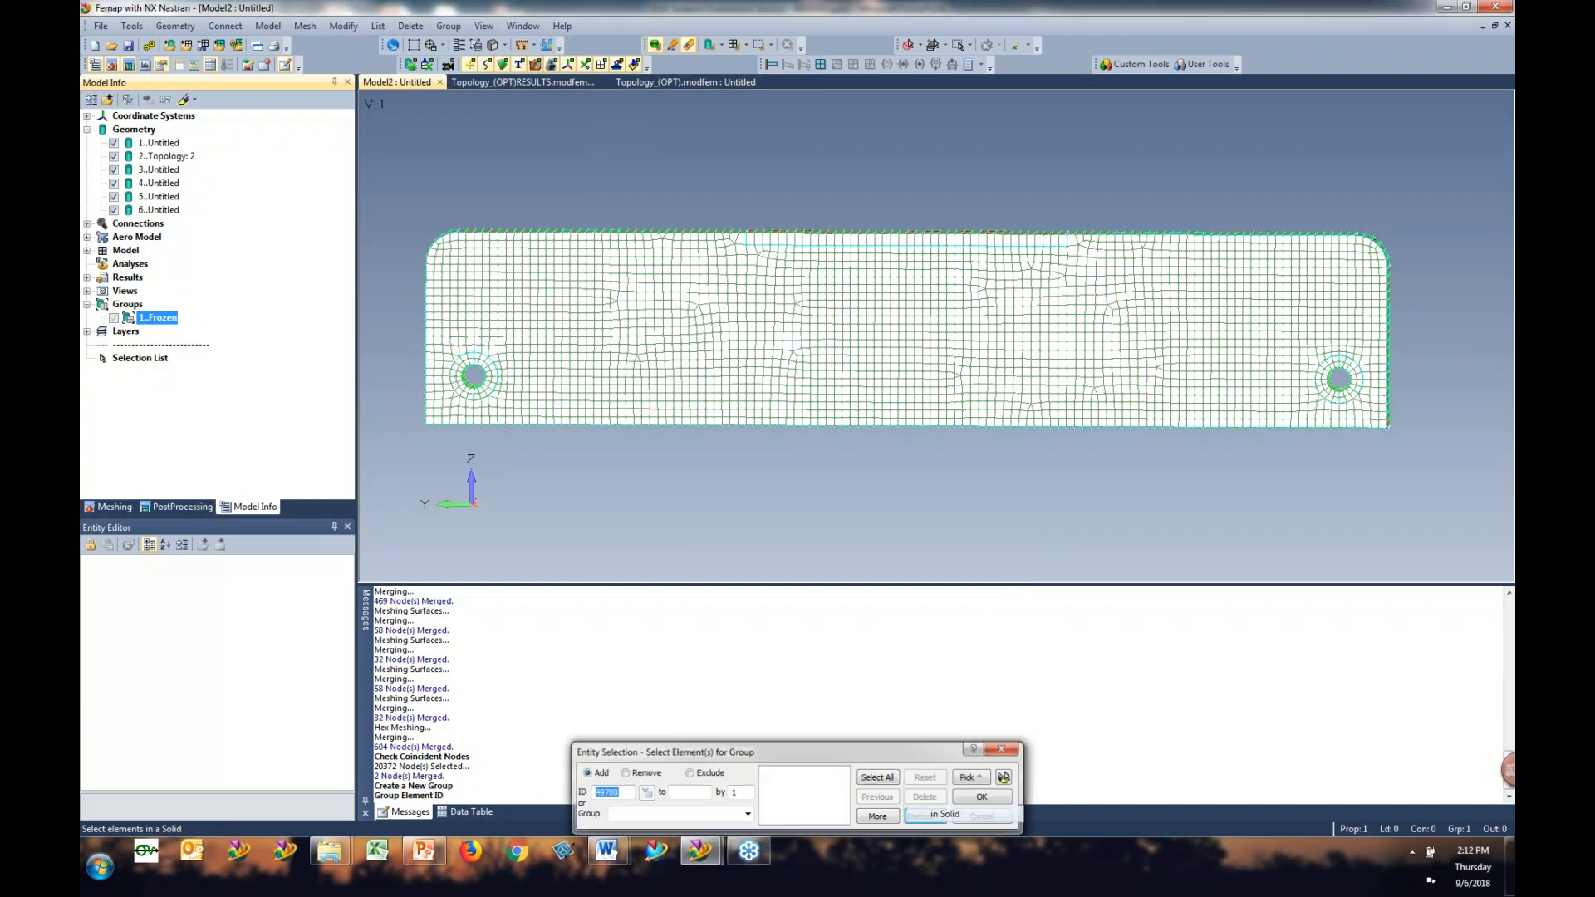
left_click(487, 373)
left_click(1324, 374)
left_click(848, 239)
left_click(1332, 375)
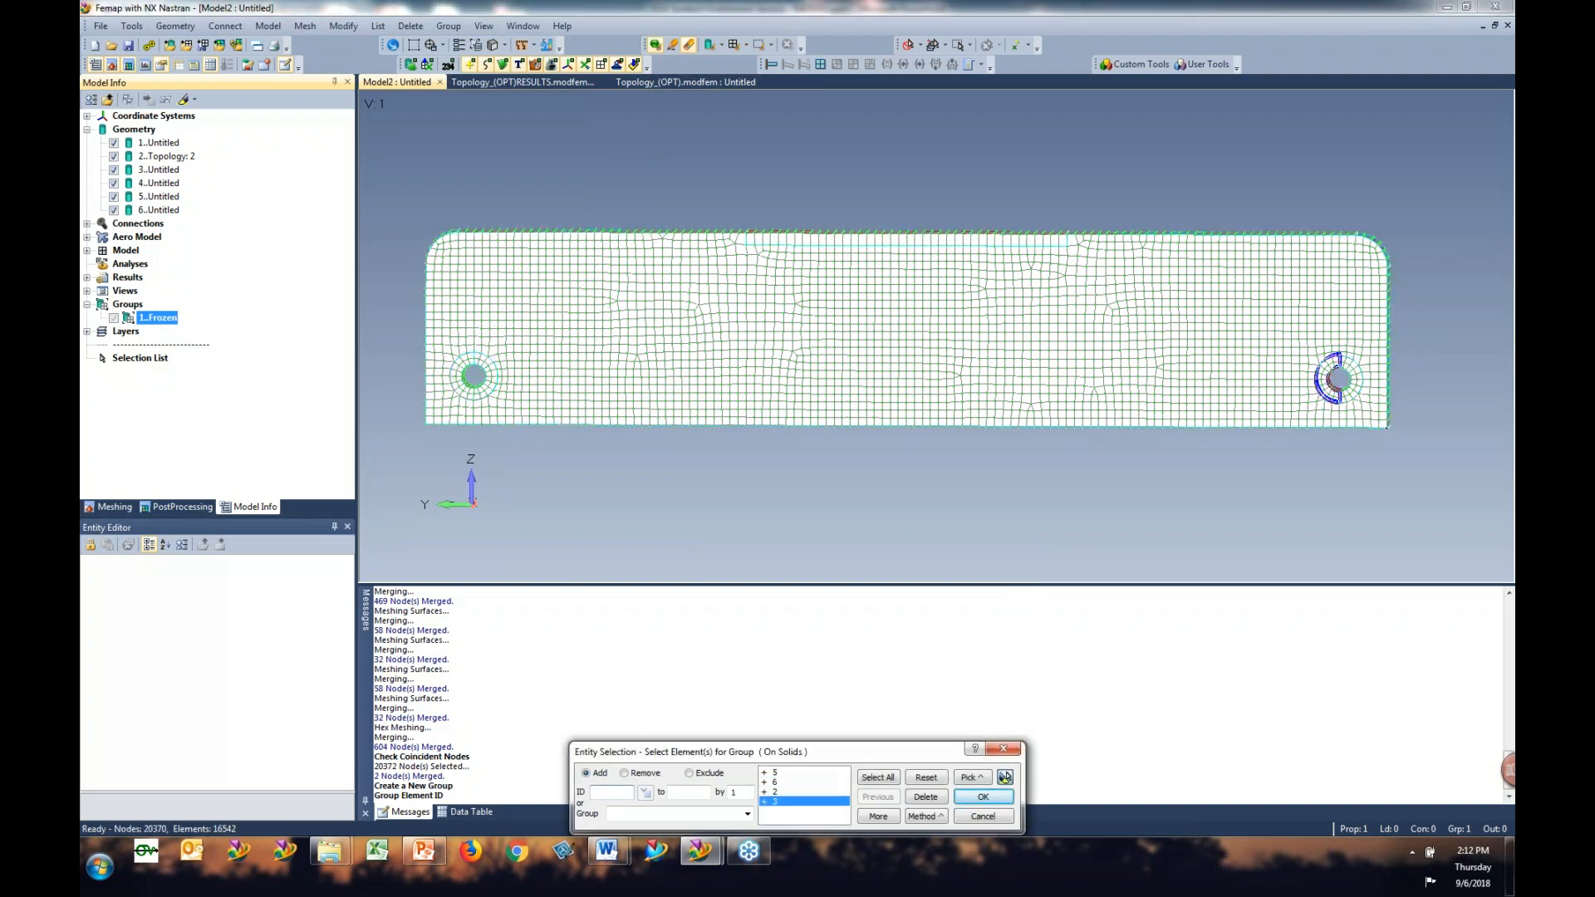
left_click(1005, 776)
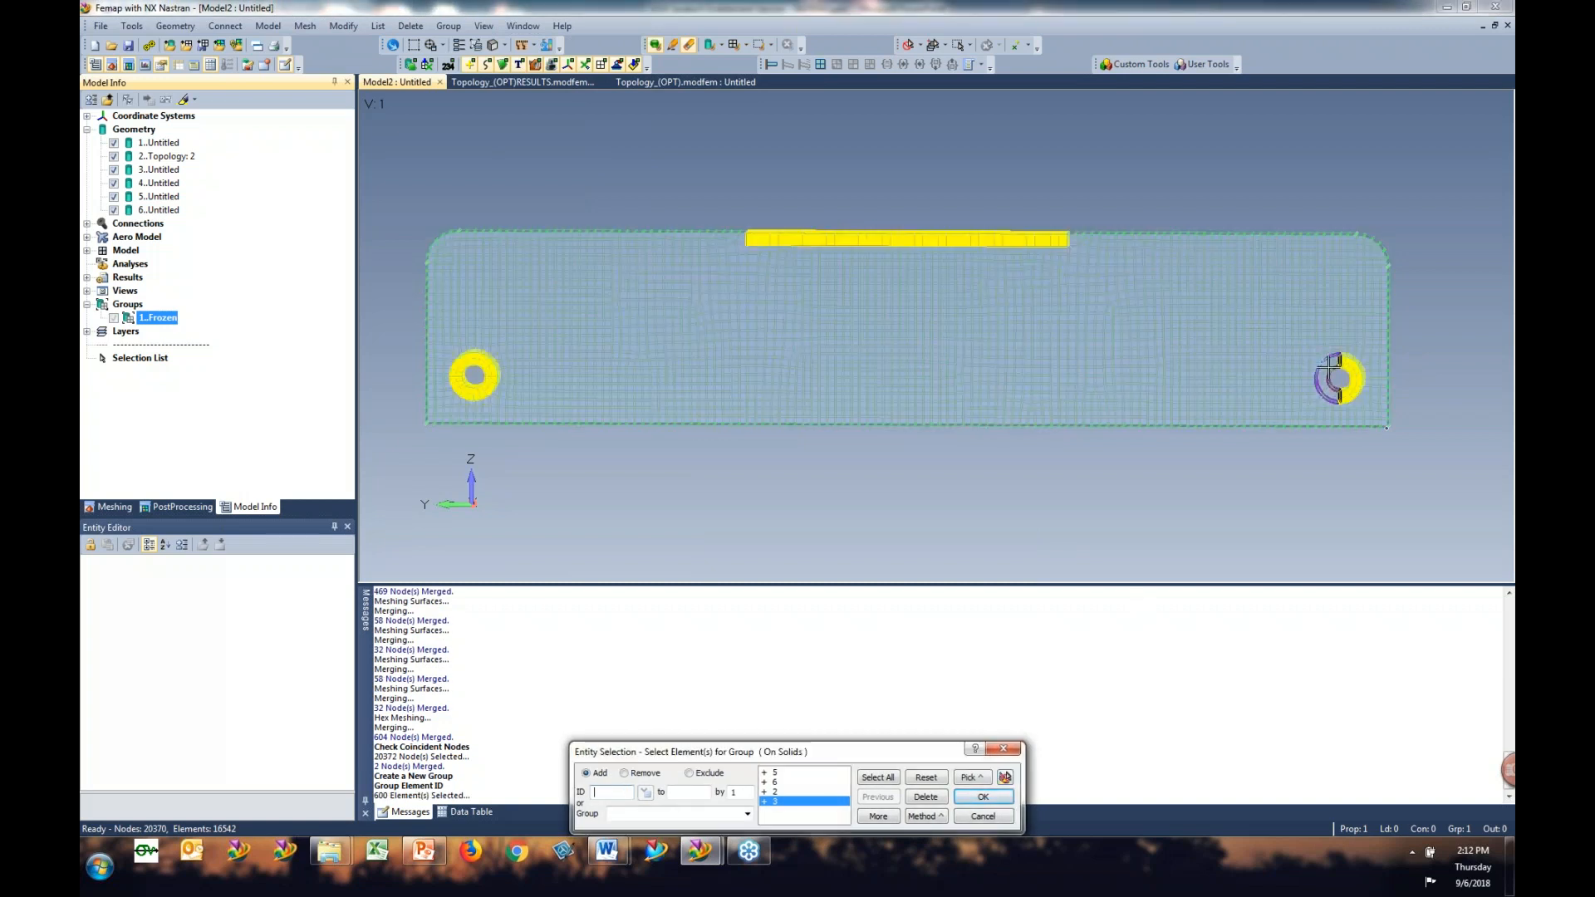
left_click(1339, 377)
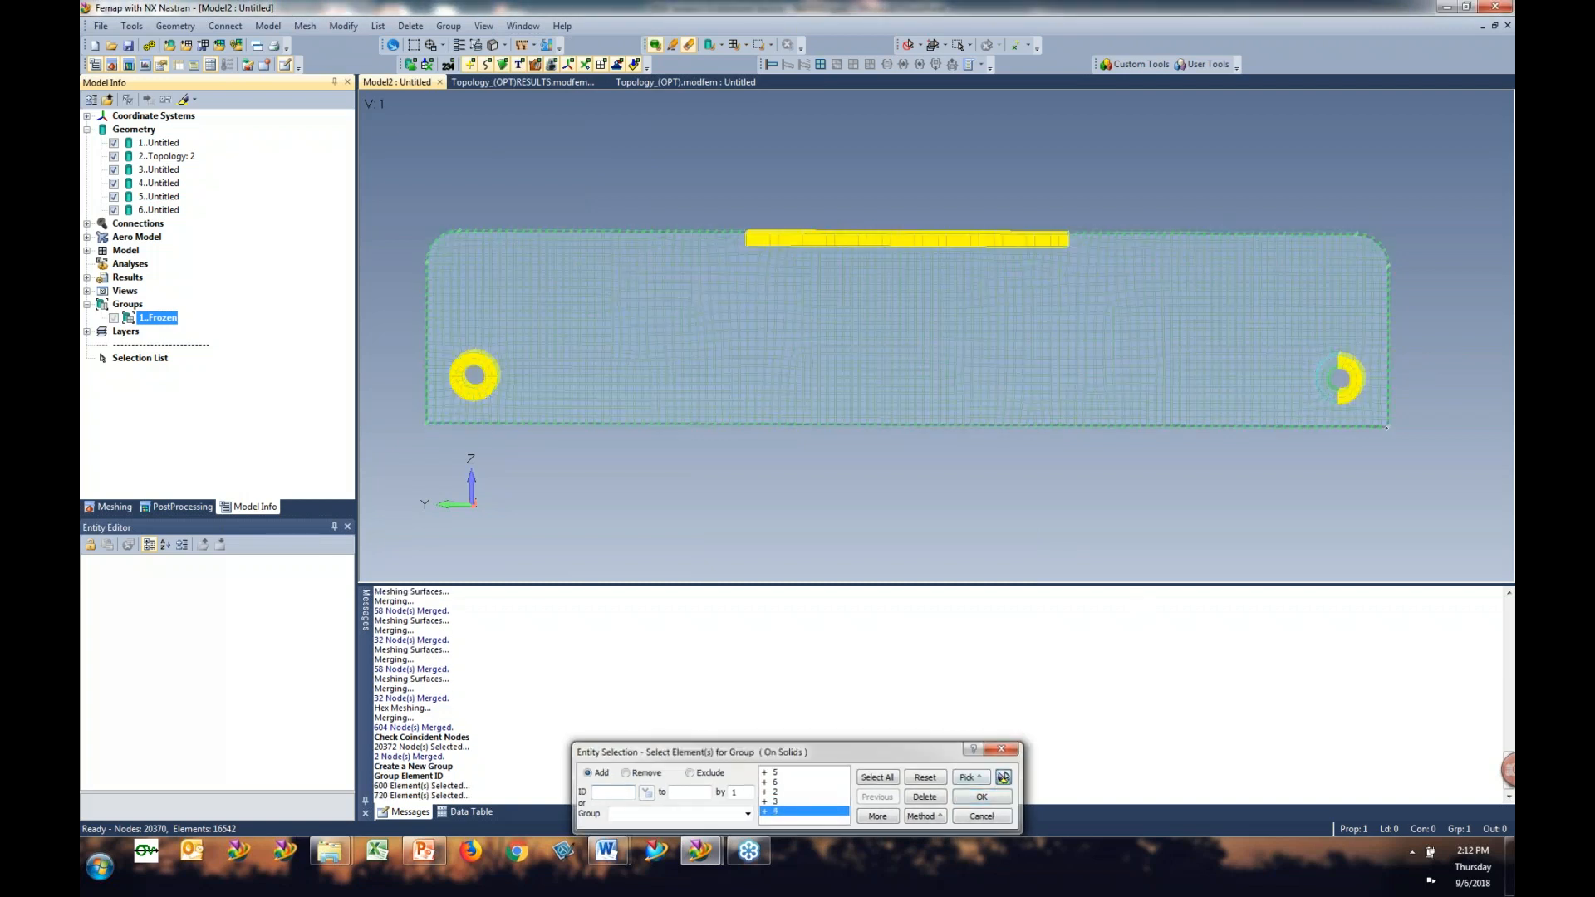
left_click(982, 796)
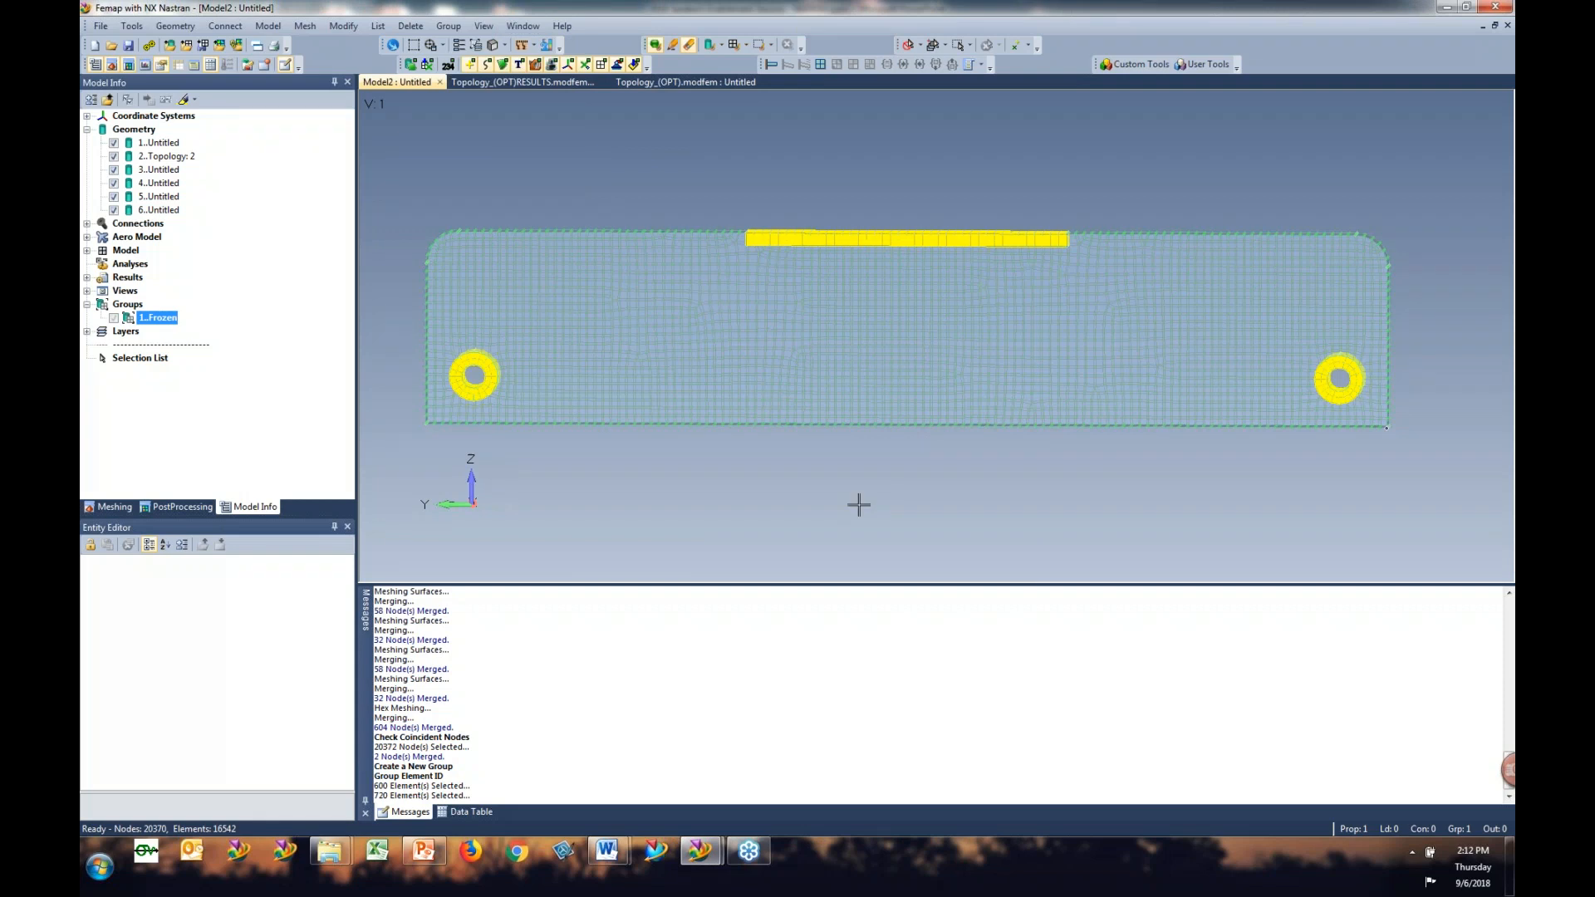
Step: Review the Frozen group's elements in the Entity Editor and highlight them on the plate, leaving the selection unchanged
left_click(157, 317)
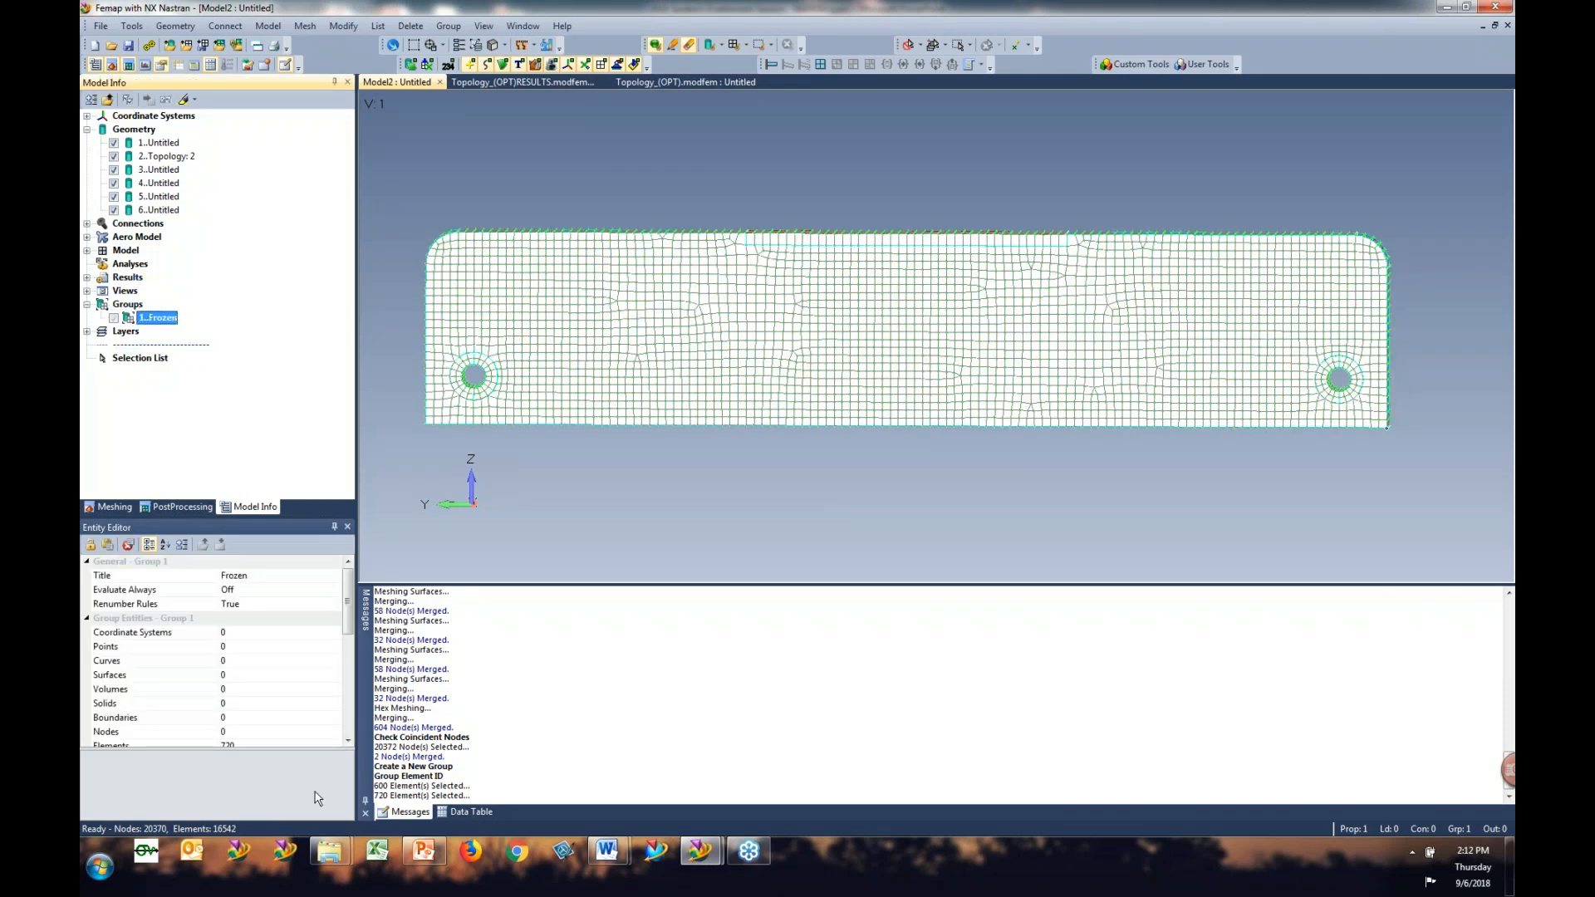
left_click(278, 727)
scroll(278, 728, "down", 2)
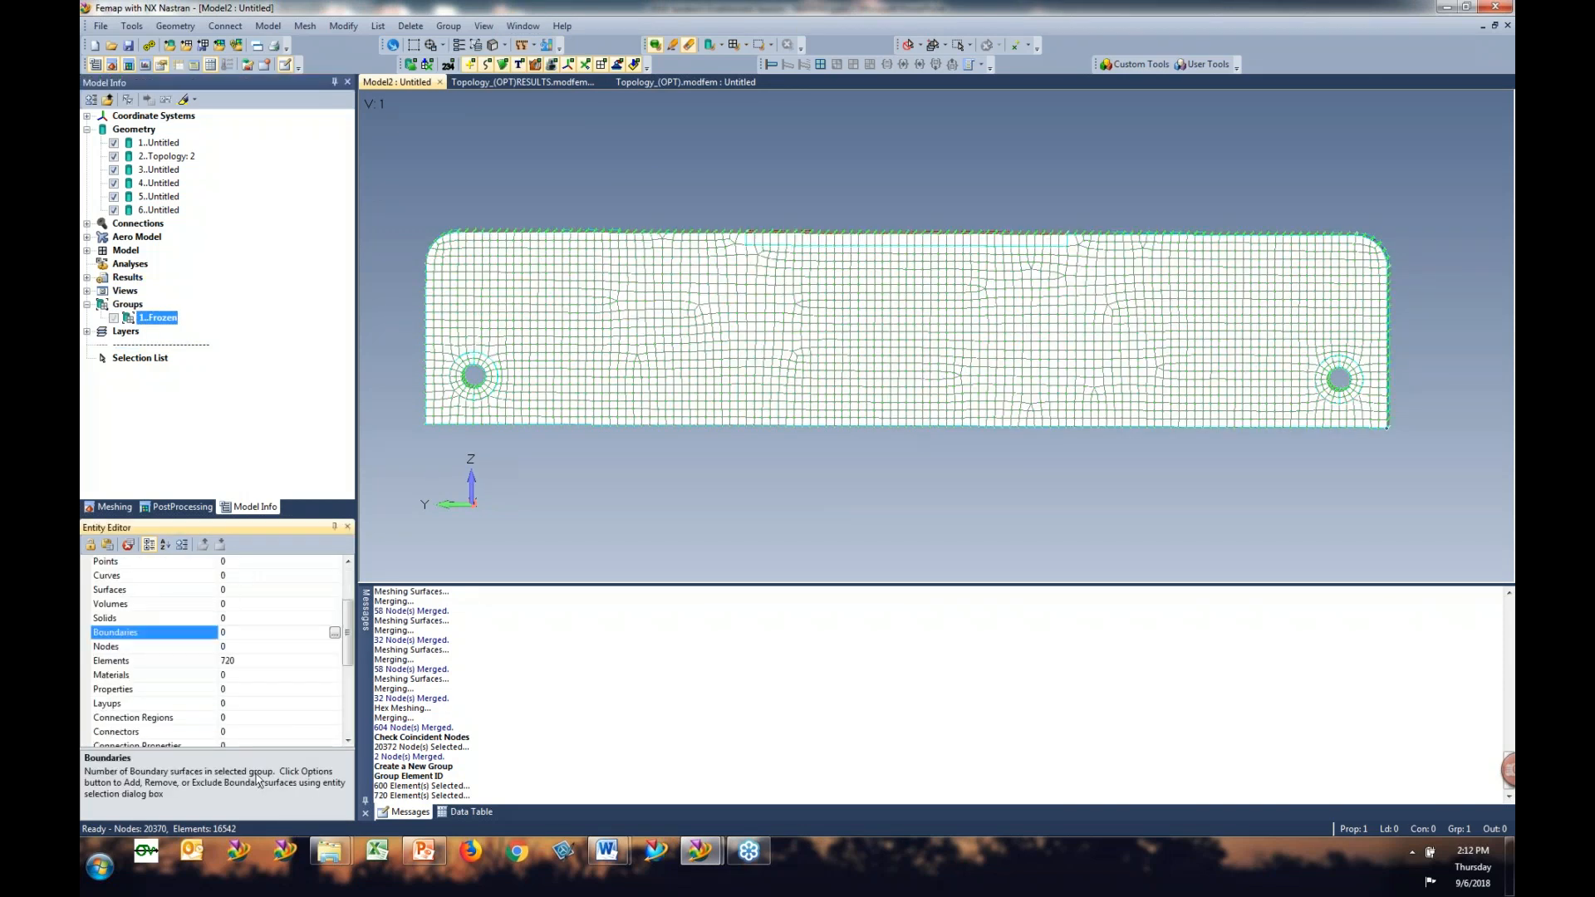
left_click(266, 661)
scroll(264, 644, "up", 2)
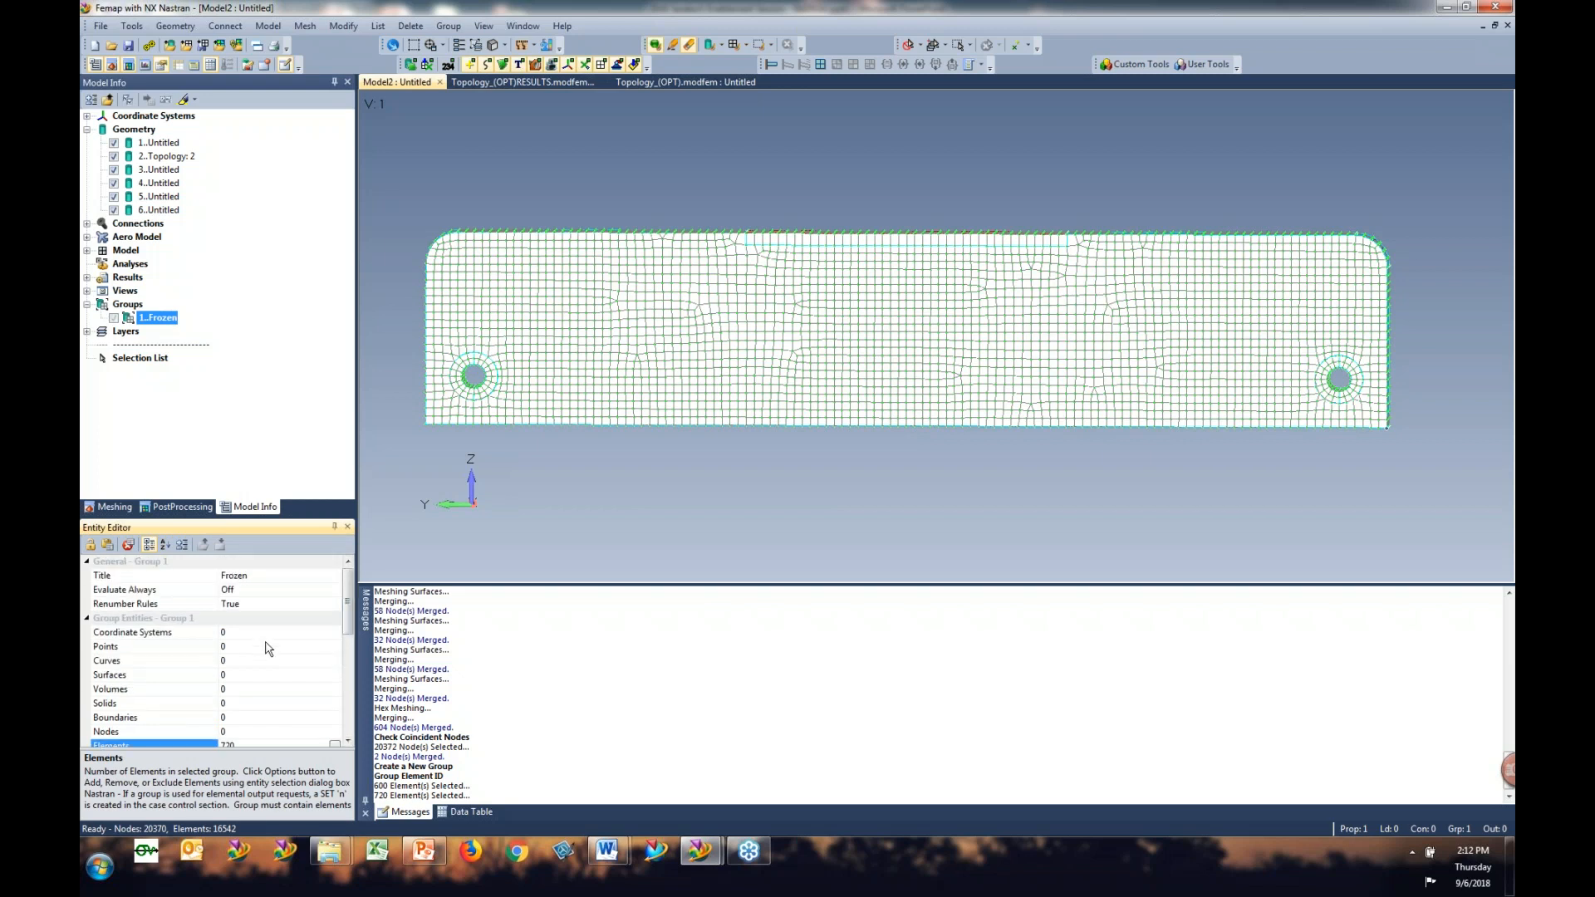
scroll(279, 703, "down", 1)
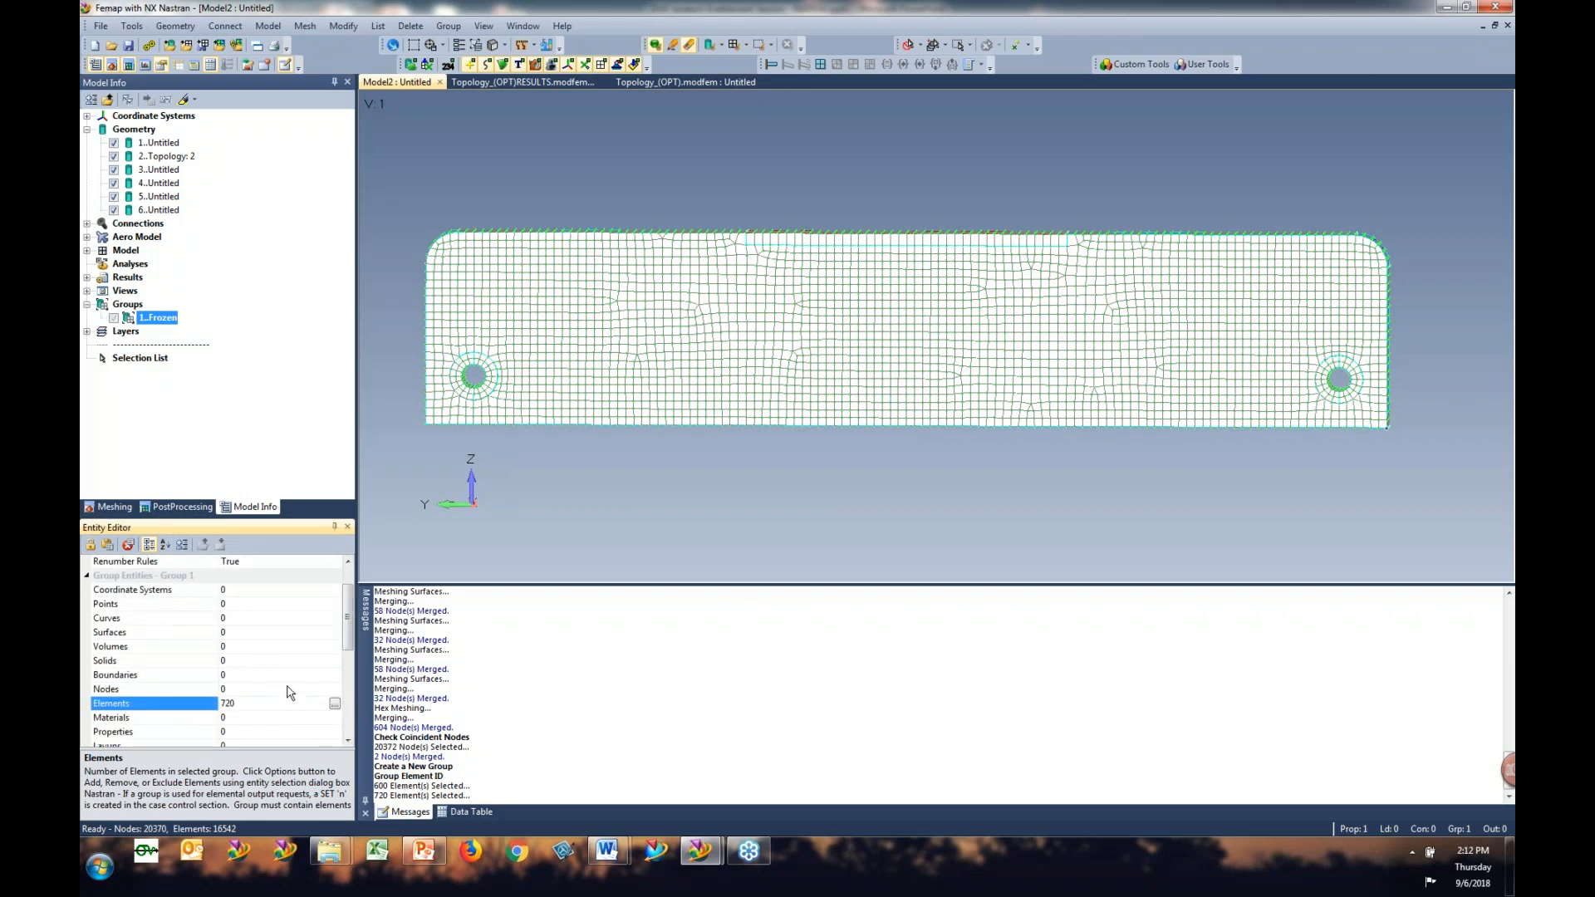
left_click(335, 705)
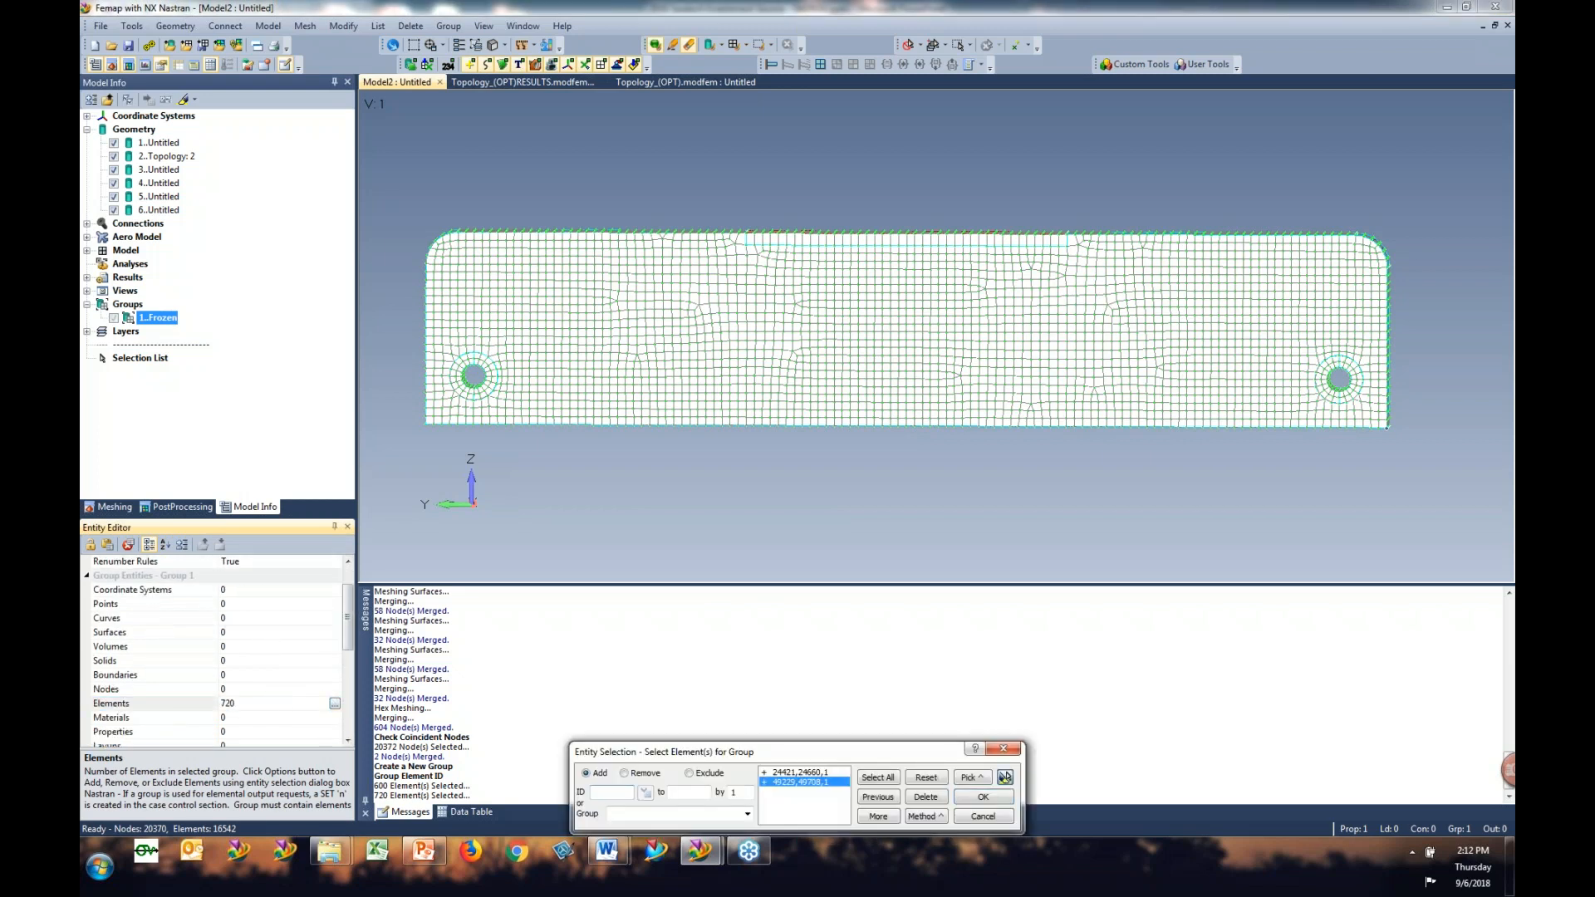
left_click(1005, 777)
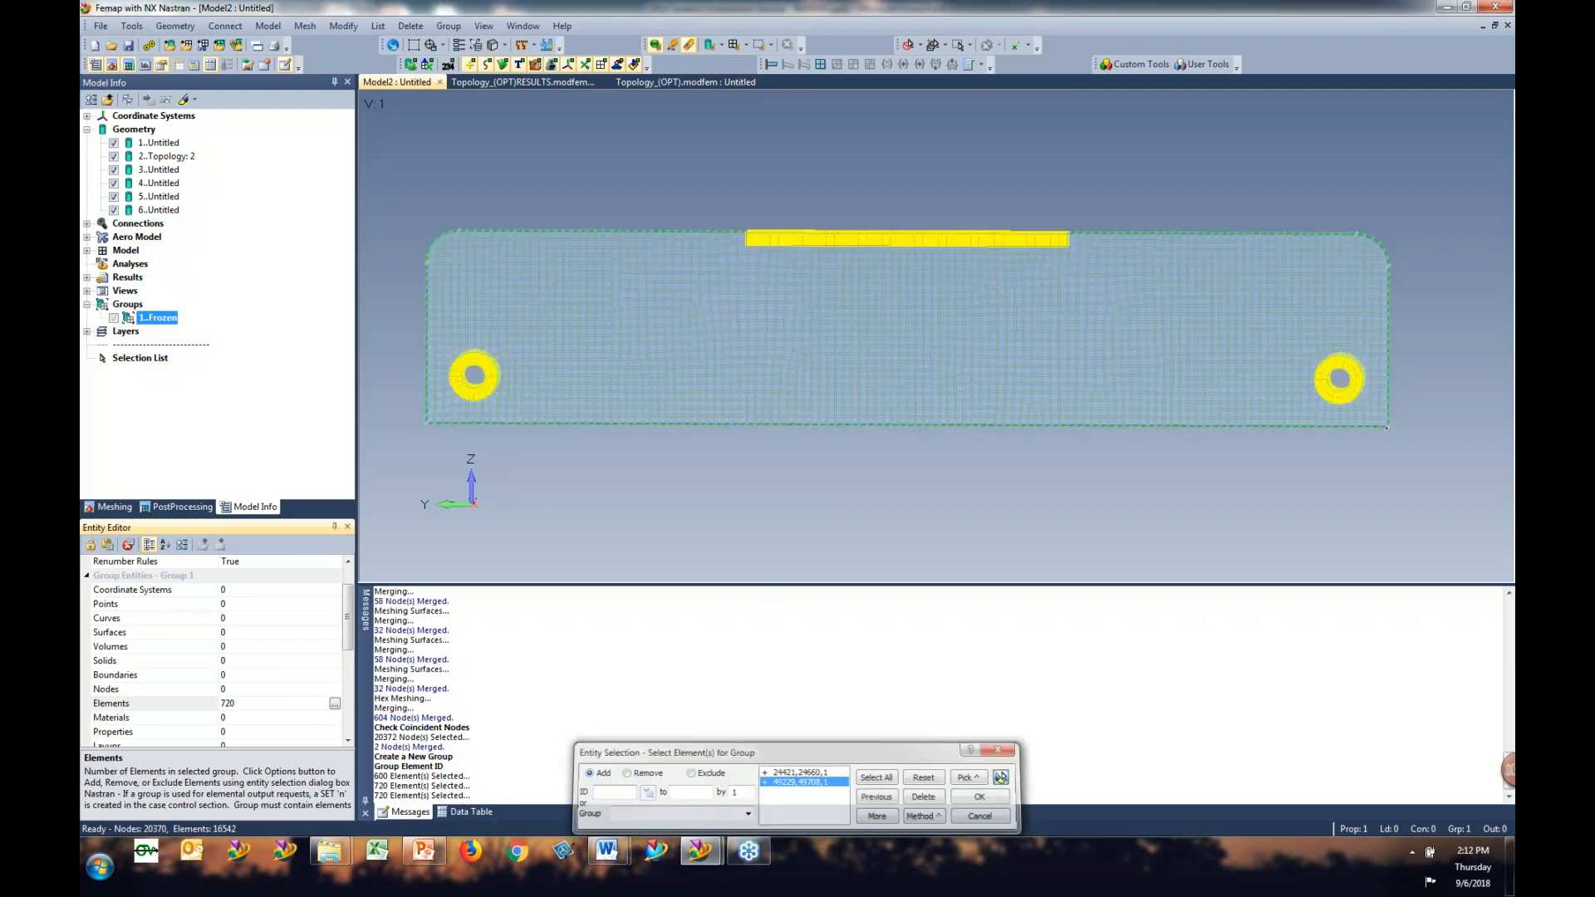
left_click(978, 816)
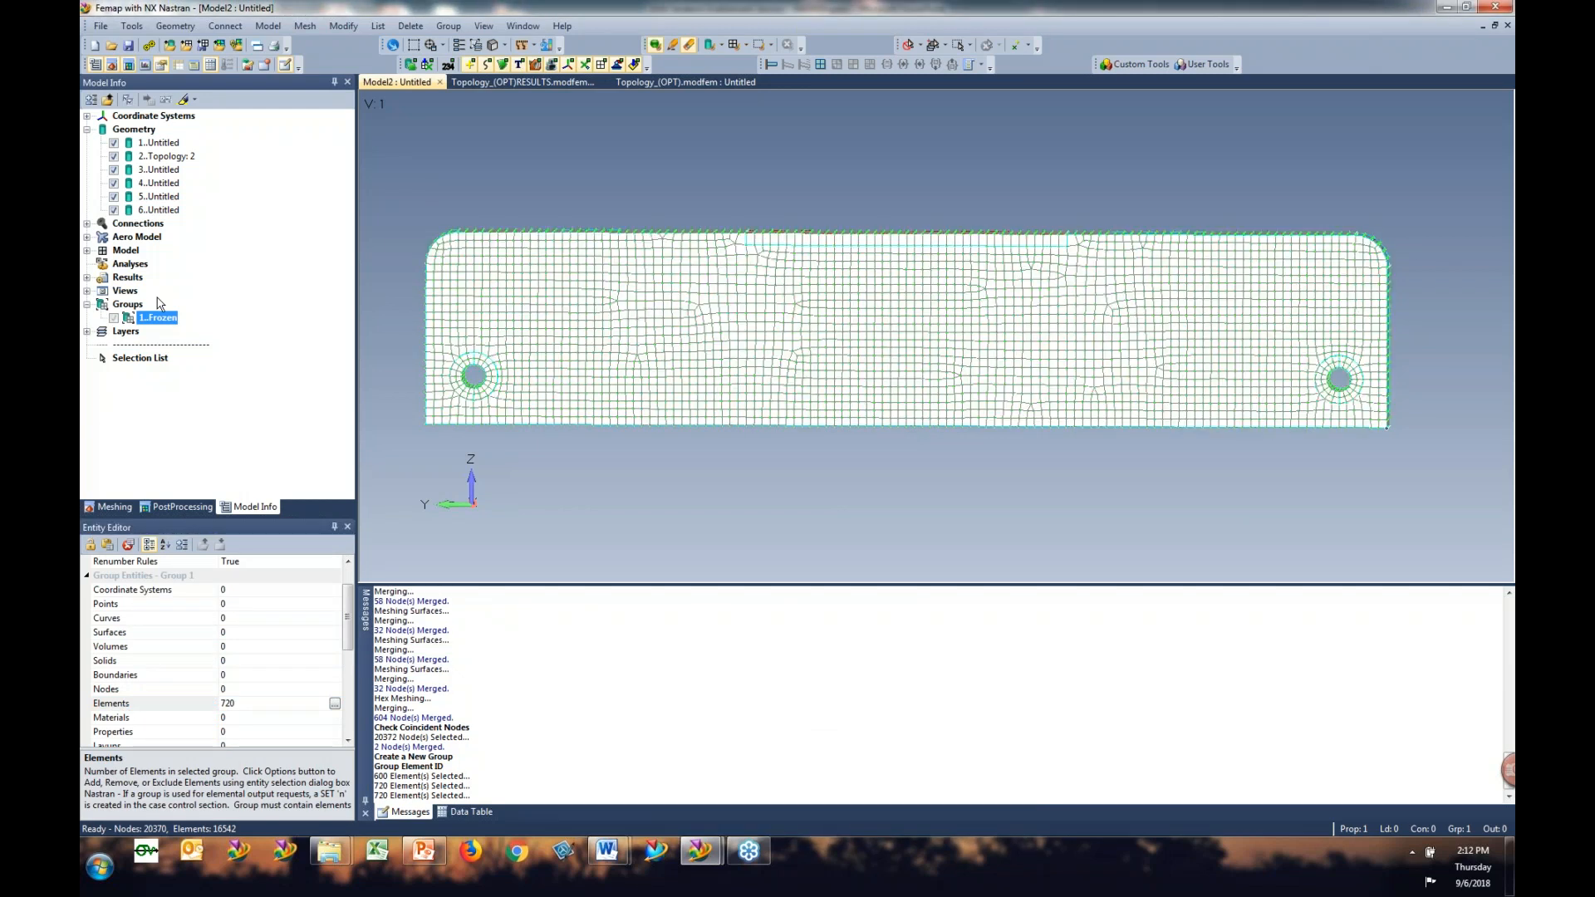
Step: Create a standard load set titled Force in the model tree
left_click(87, 250)
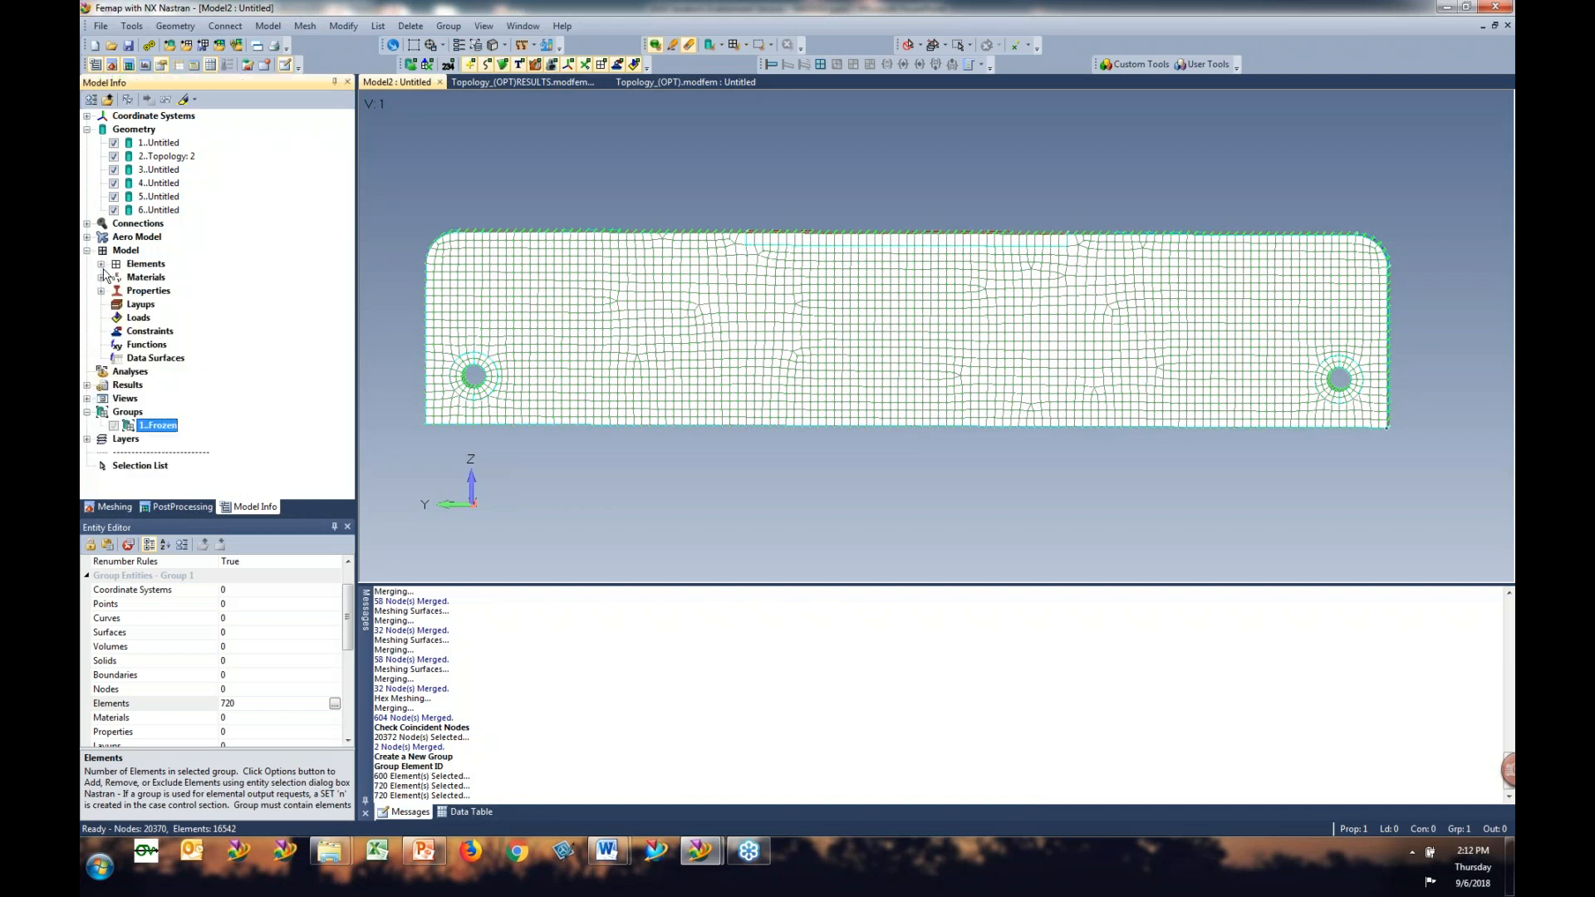
right_click(136, 317)
left_click(176, 331)
type("Force")
key("Return")
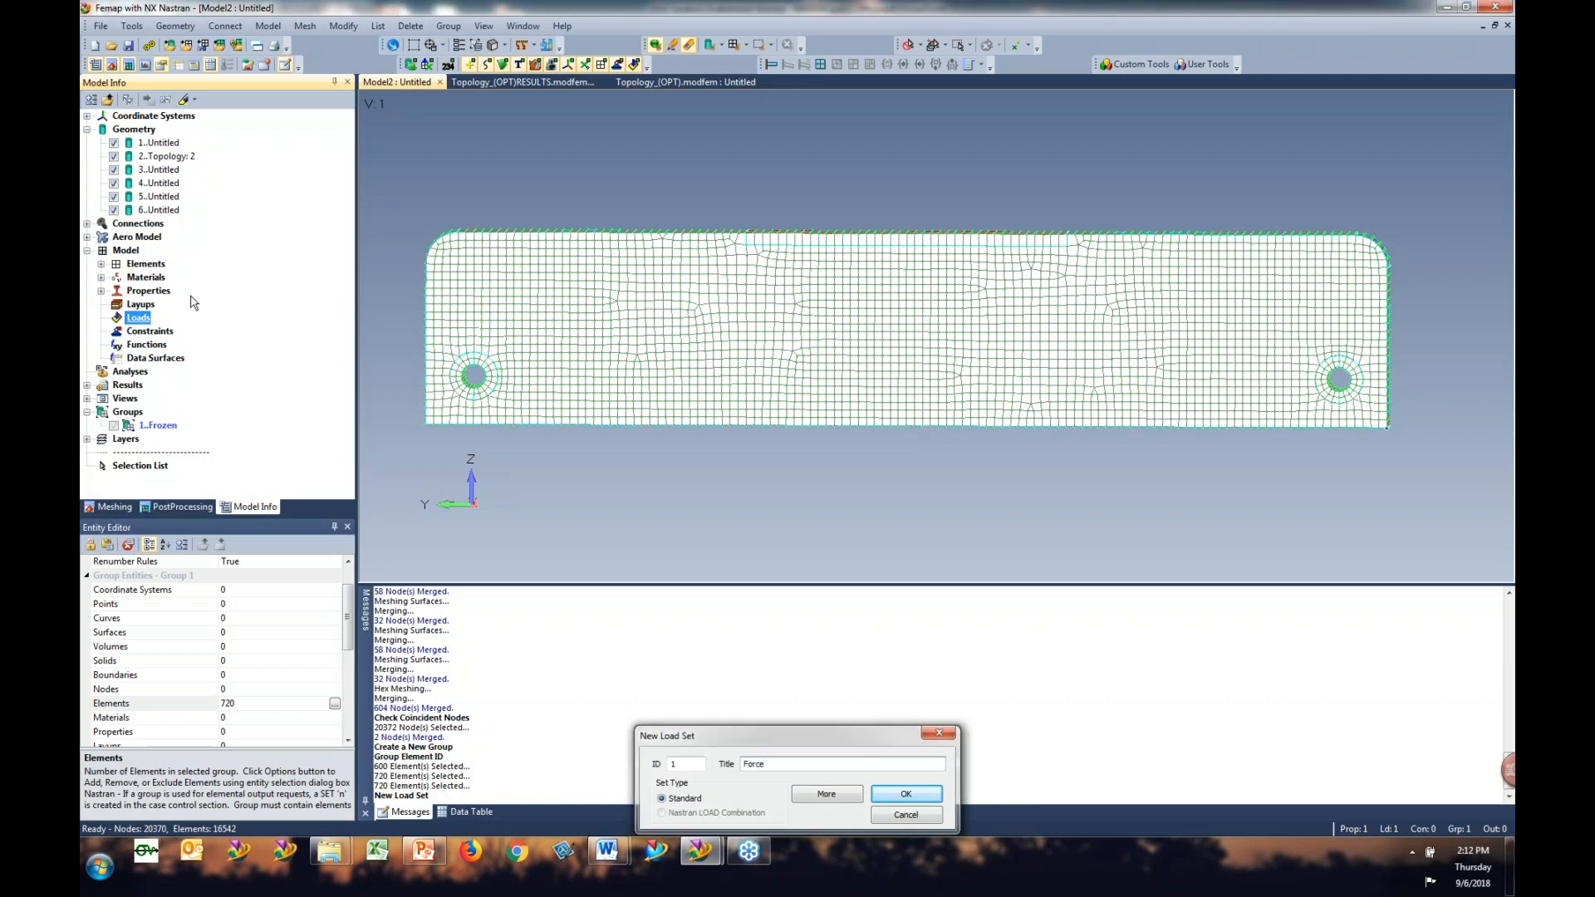
Step: Create a standard constraint set titled Pin in the model tree
left_click(150, 331)
right_click(149, 331)
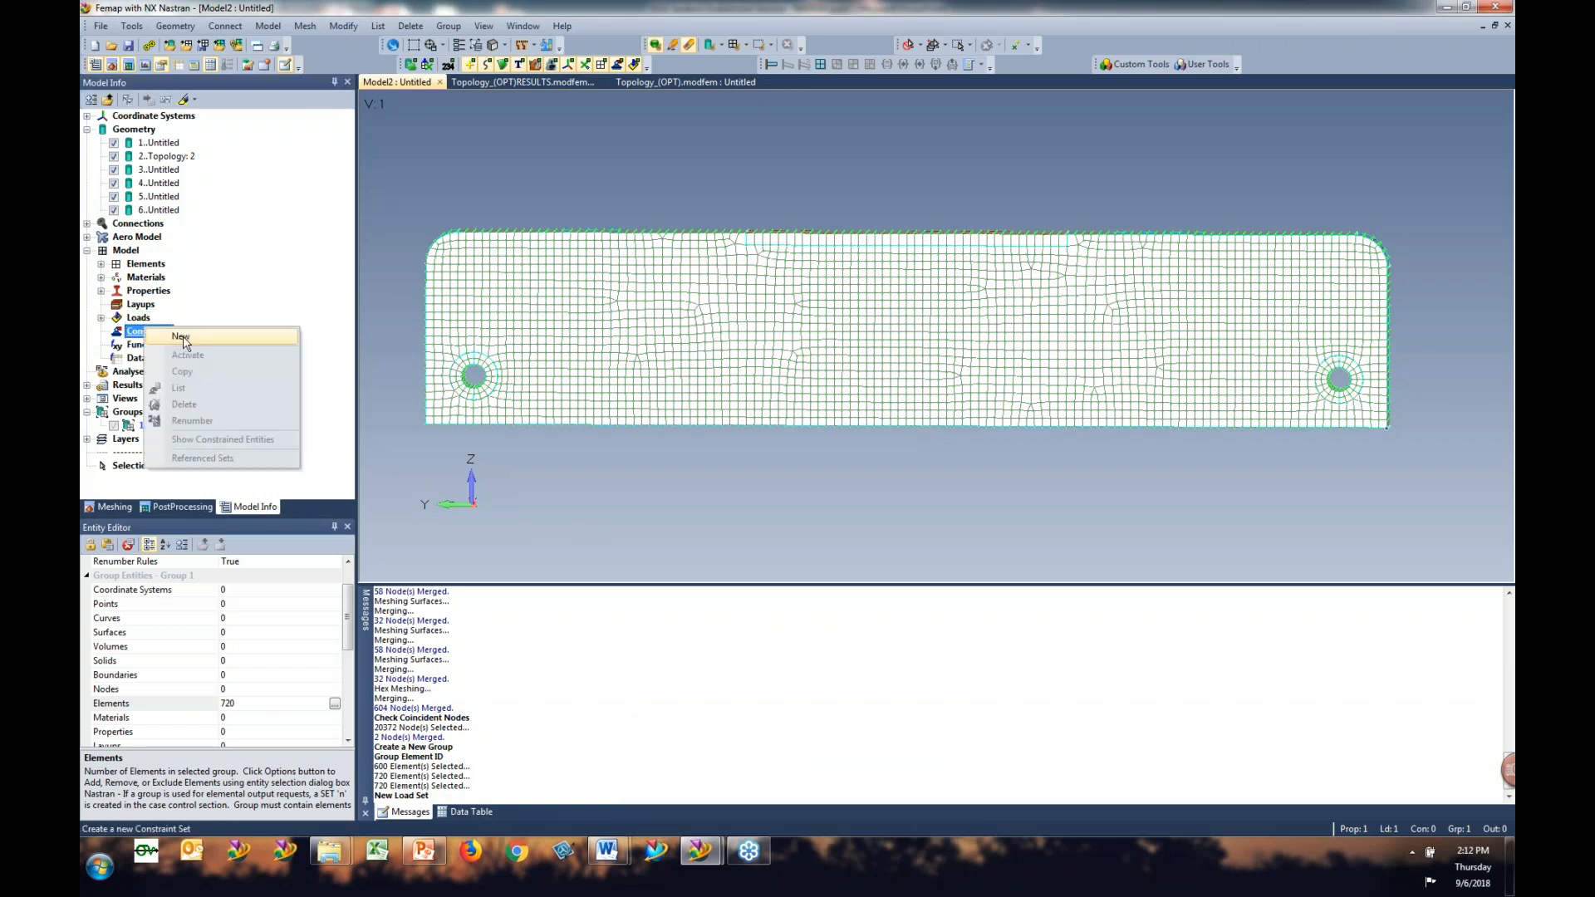
left_click(177, 333)
type("Pin")
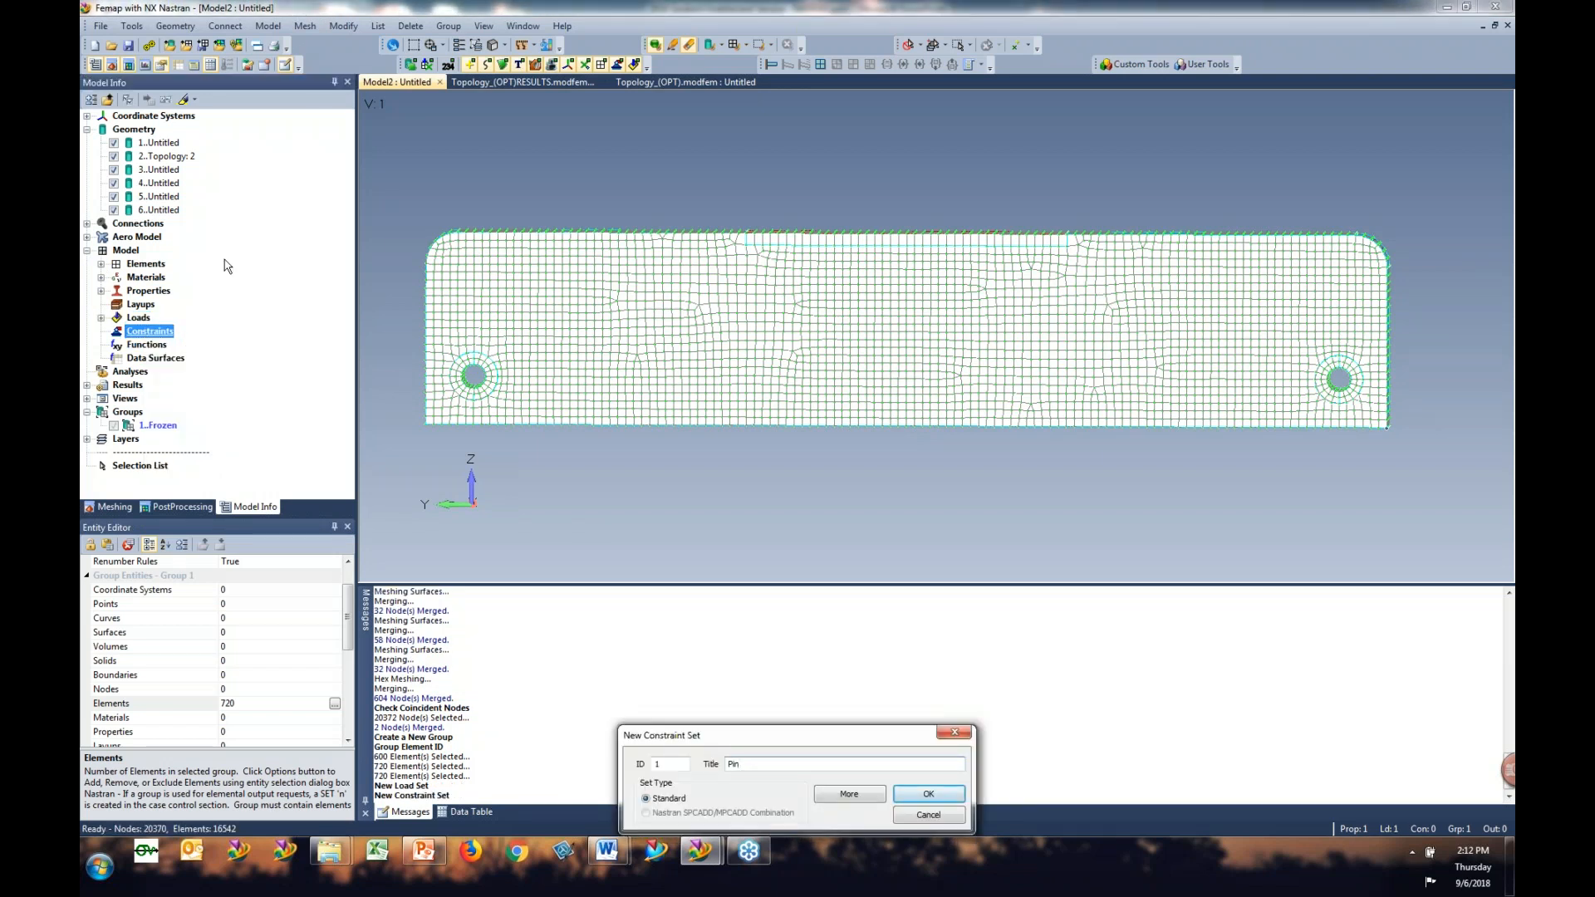
key("Return")
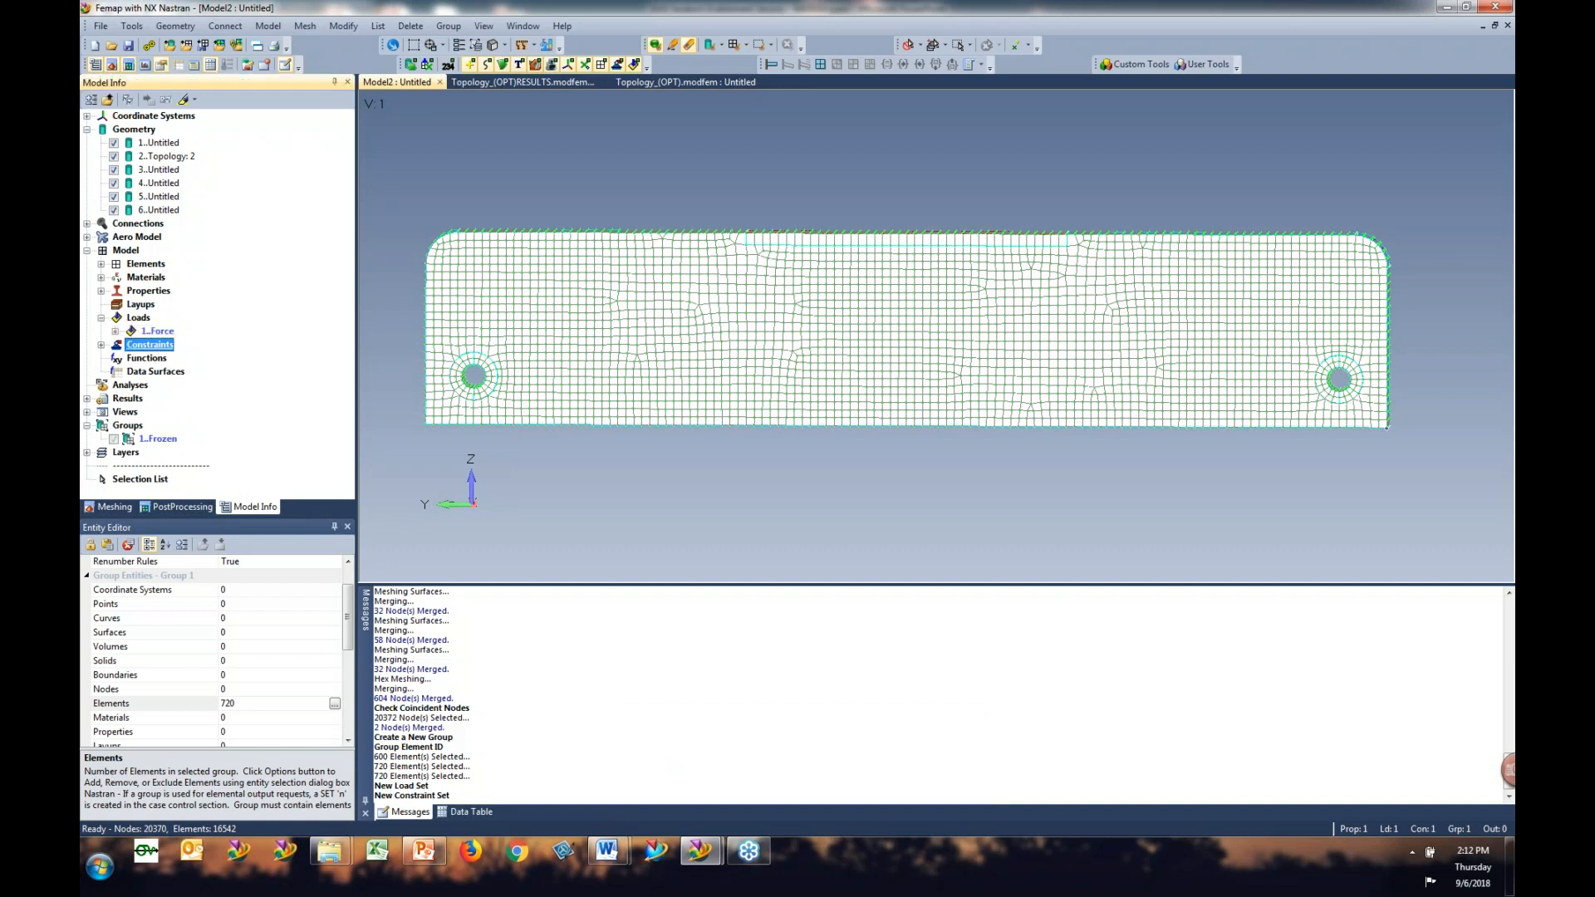
right_click(185, 344)
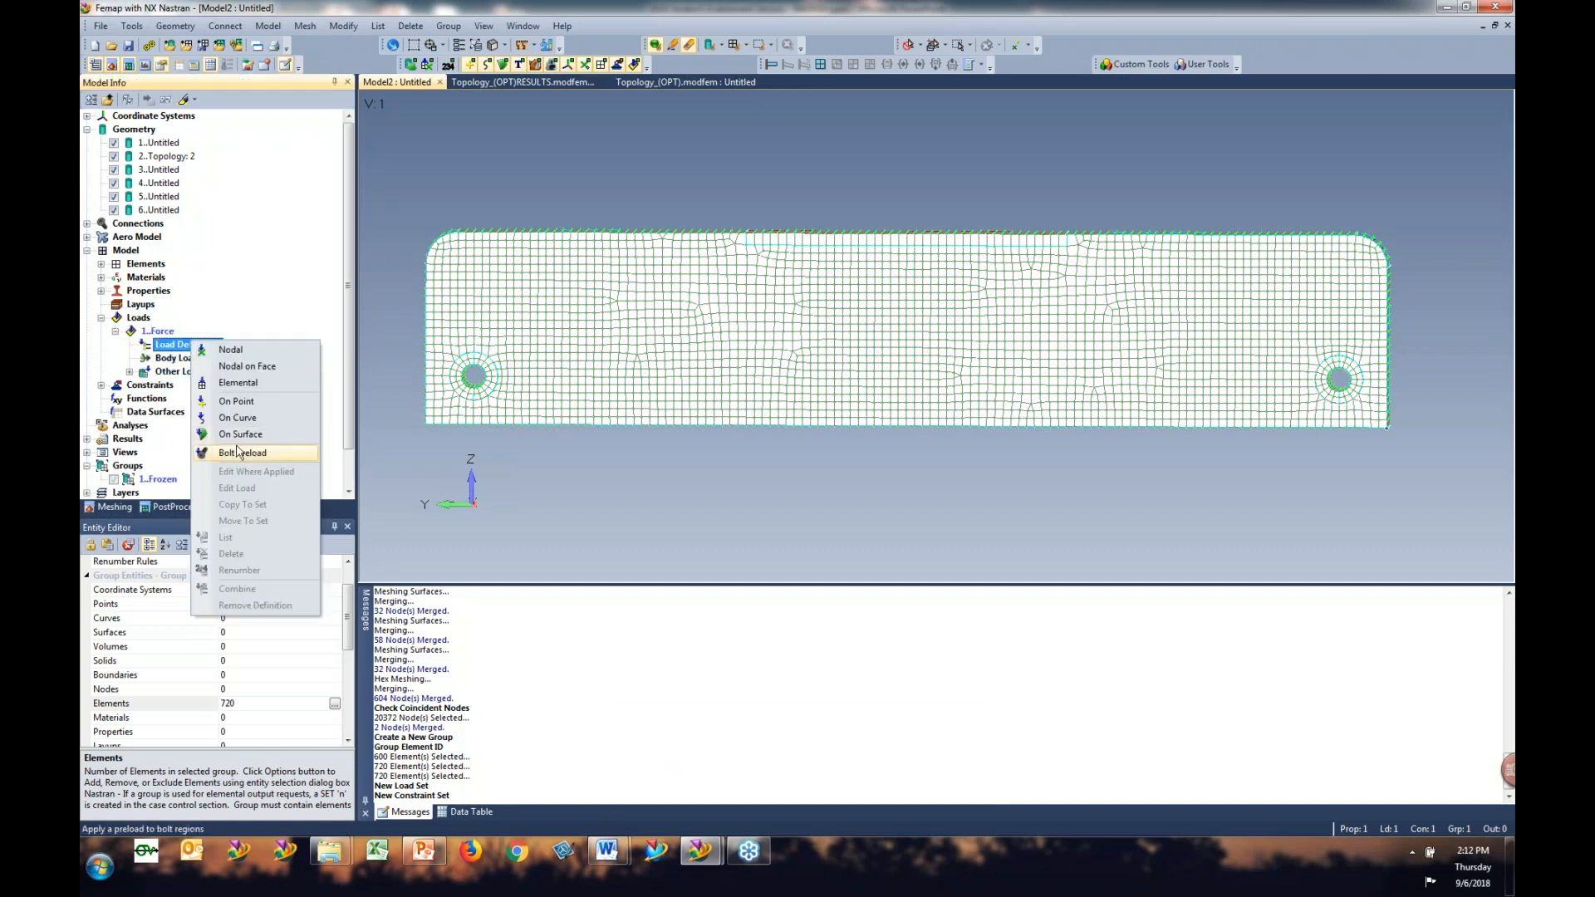
left_click(240, 433)
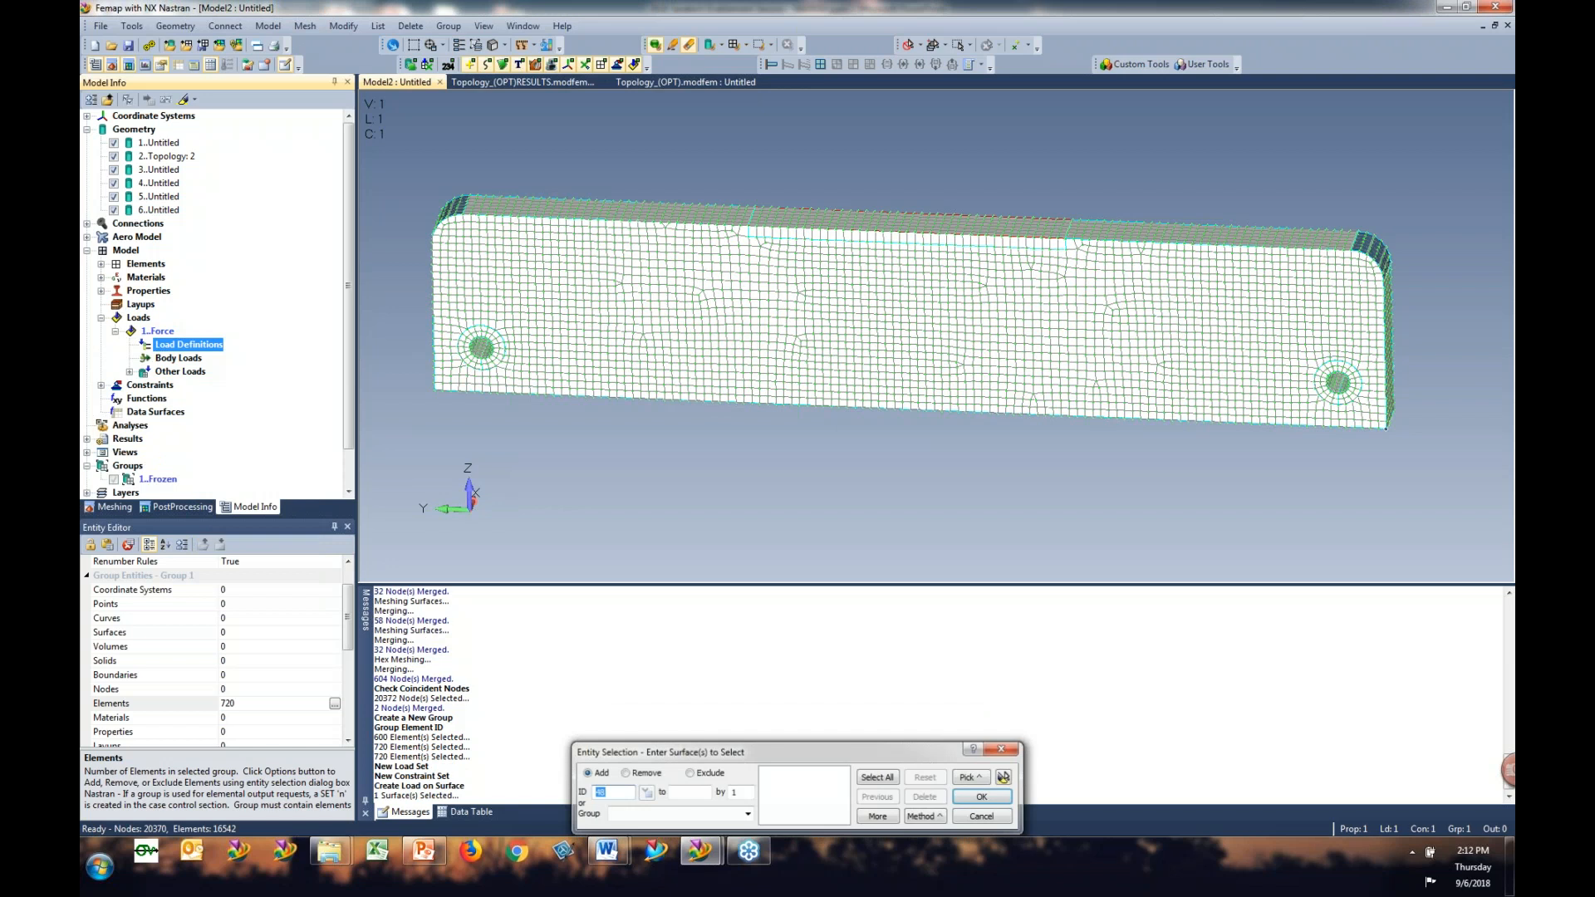
left_click(1005, 796)
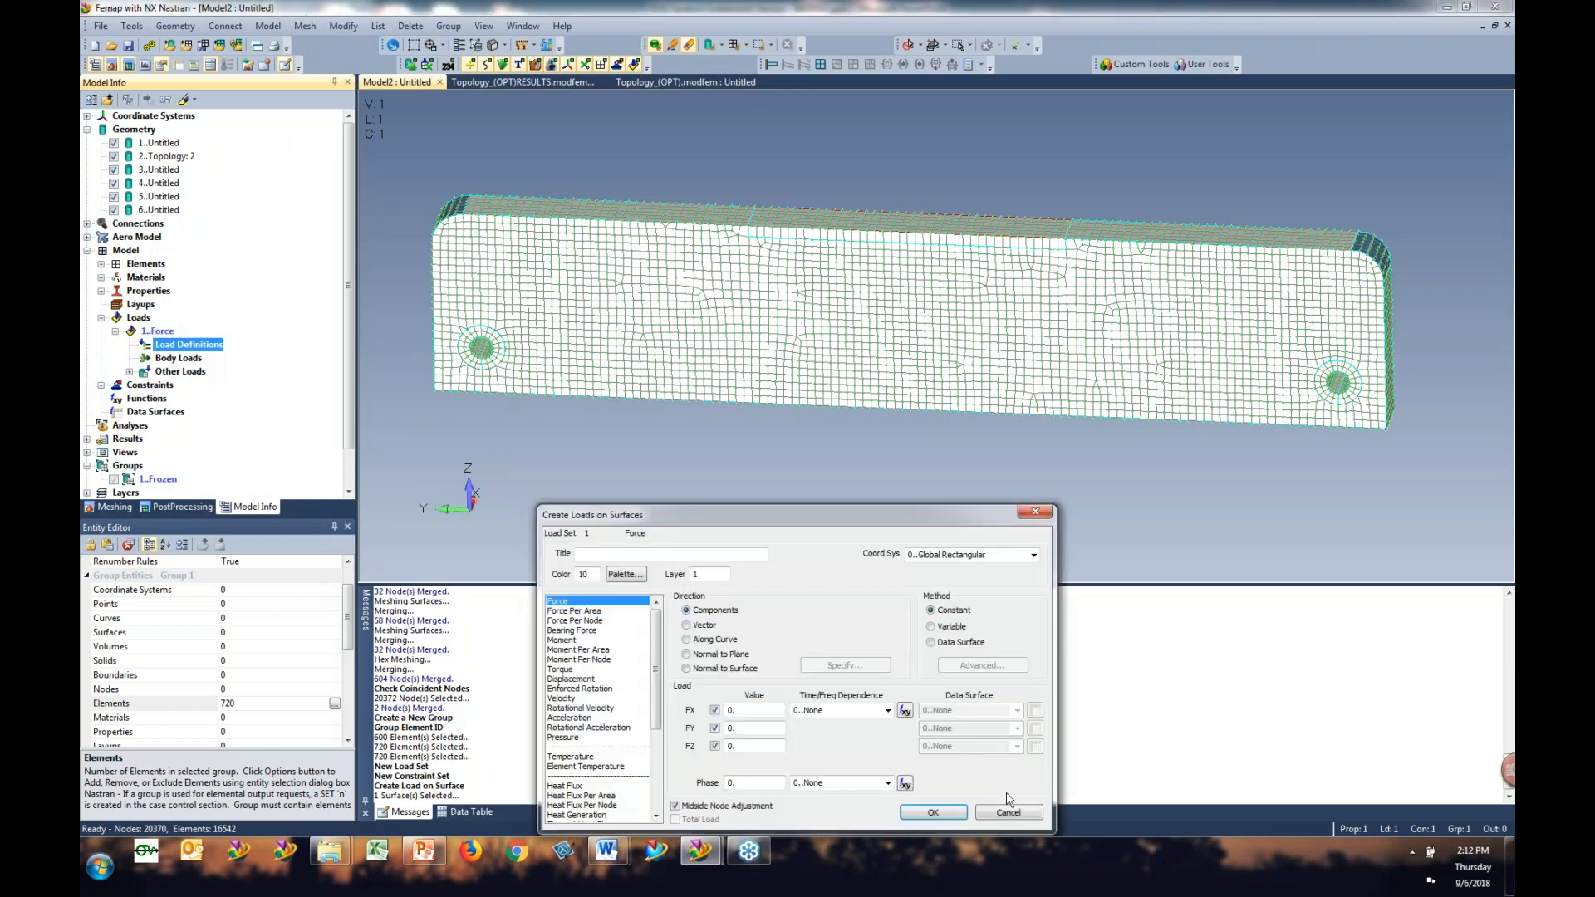
left_click(1008, 808)
Step: Apply a surface force with FZ of -200000 to the top face of the thin strip at the plate's upper edge
right_click(188, 344)
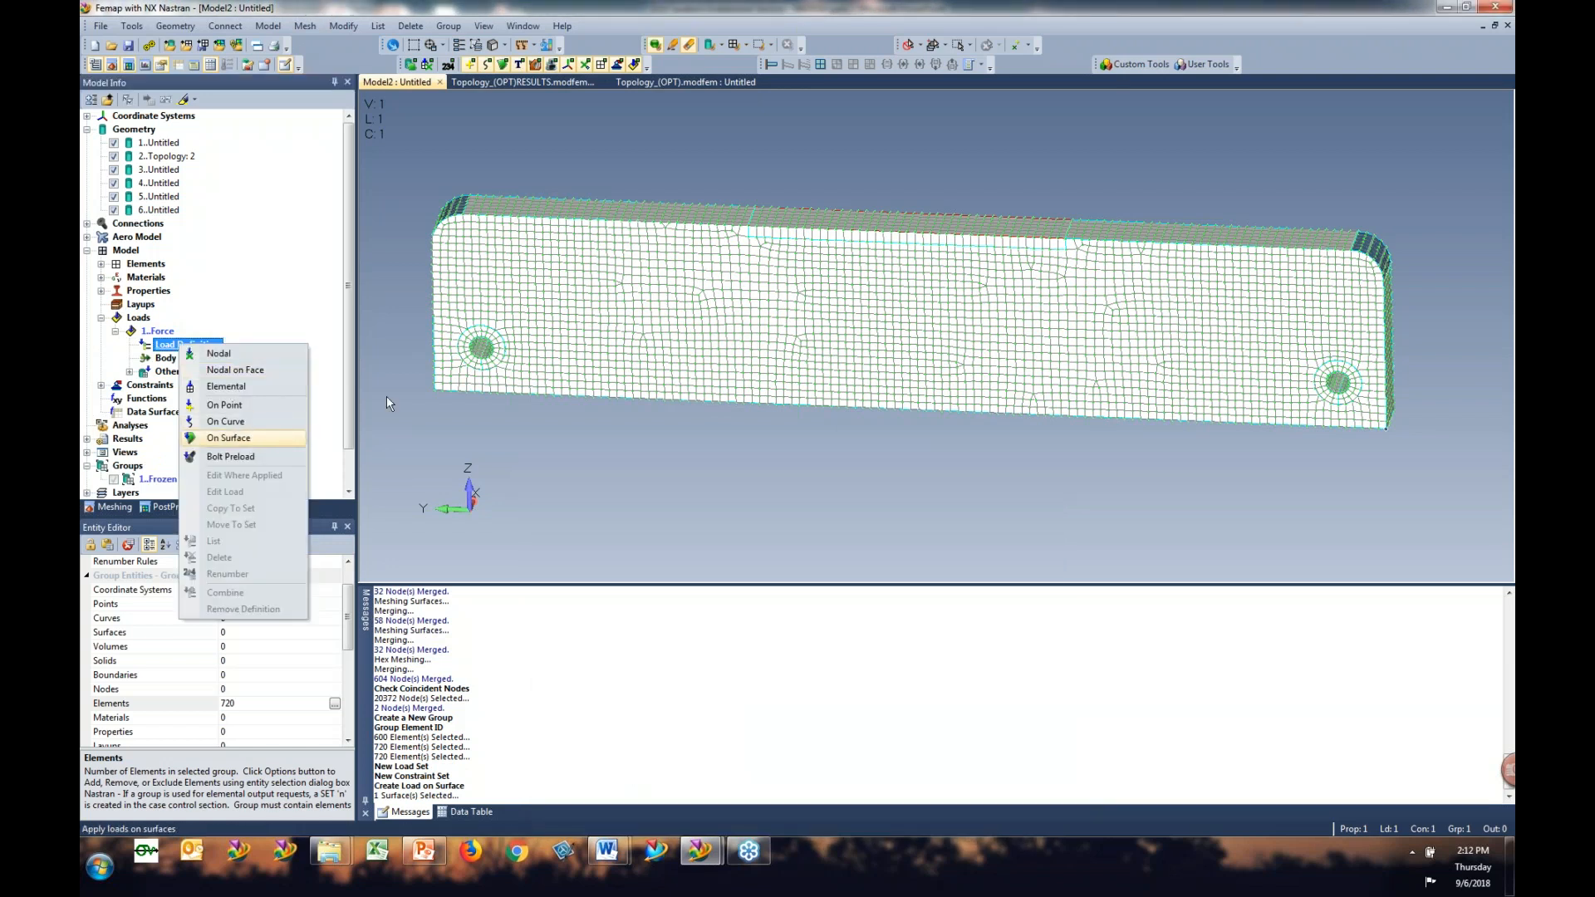
key("Return")
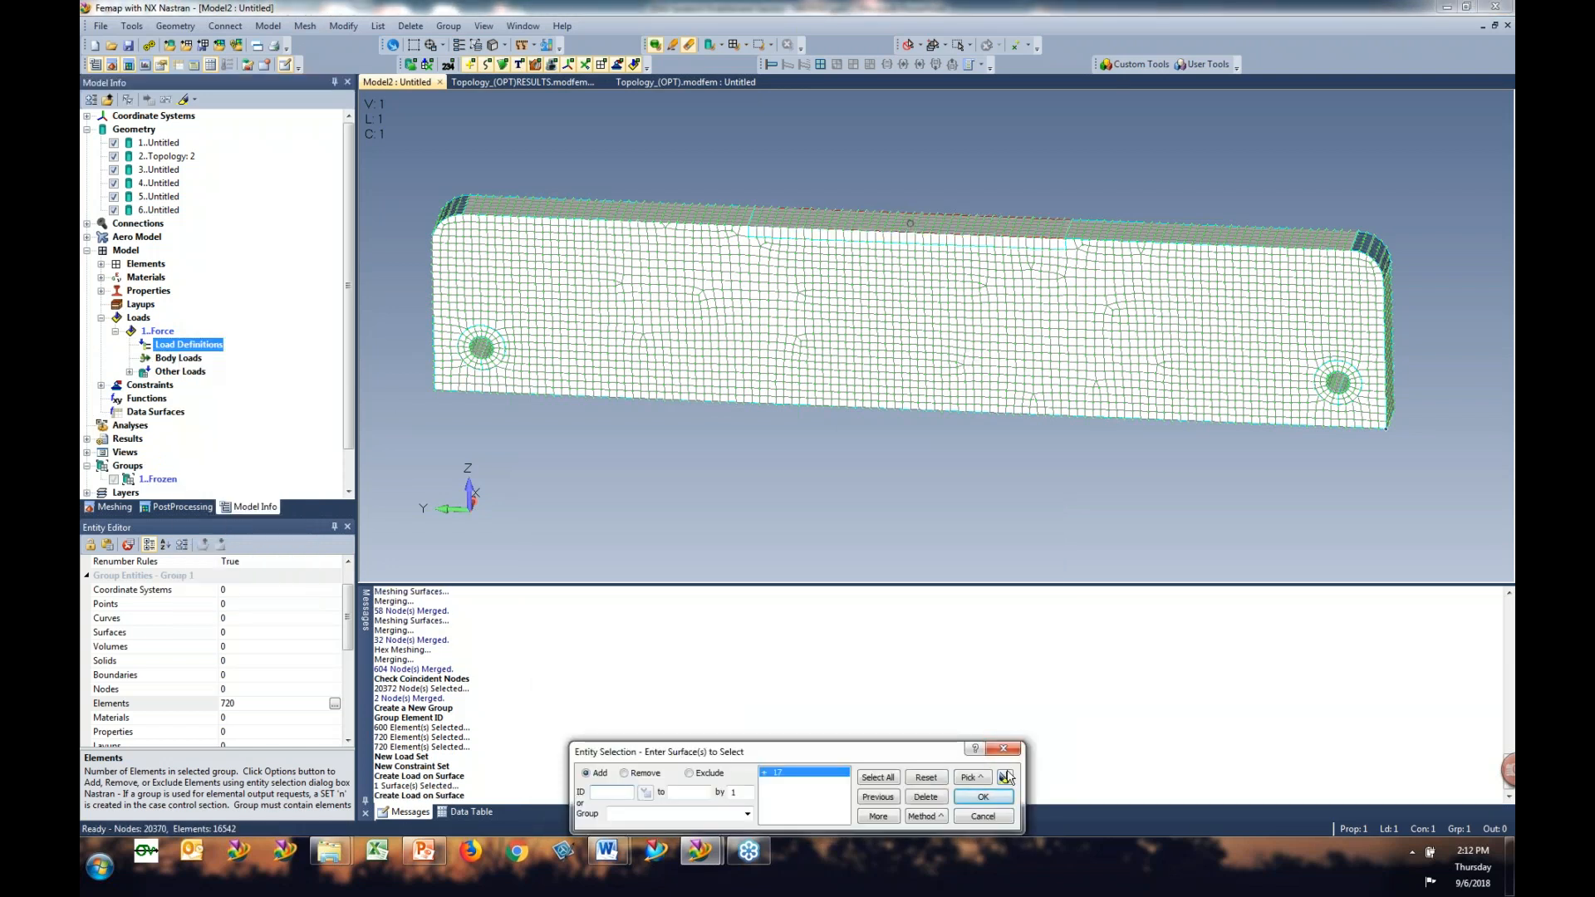
left_click(1006, 777)
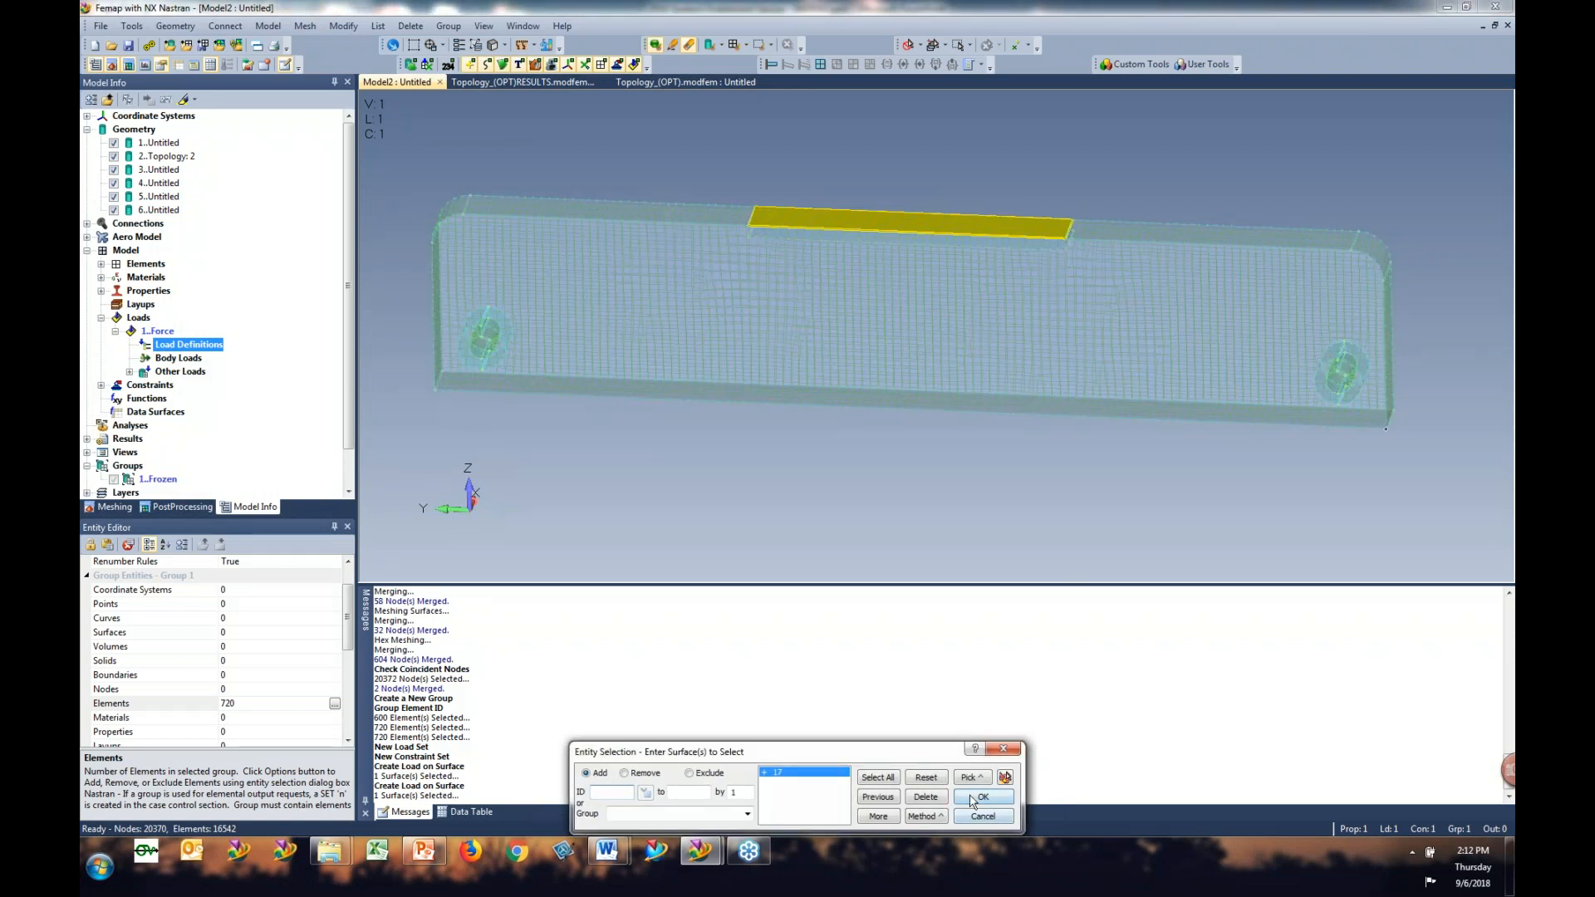
left_click(973, 801)
type("-")
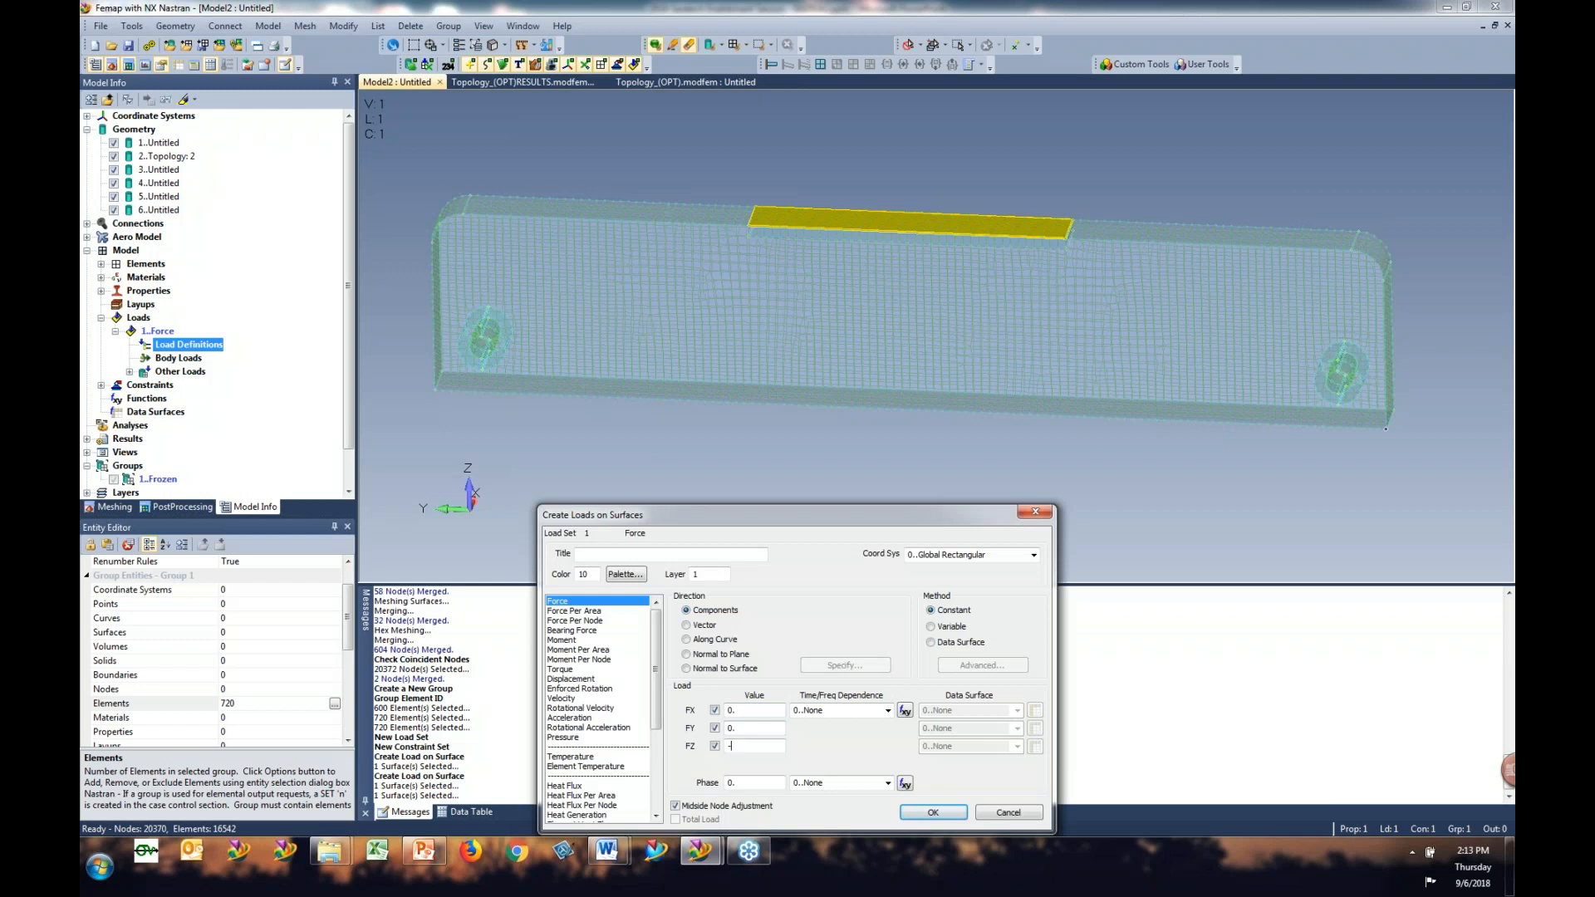
type("200000")
key("Return")
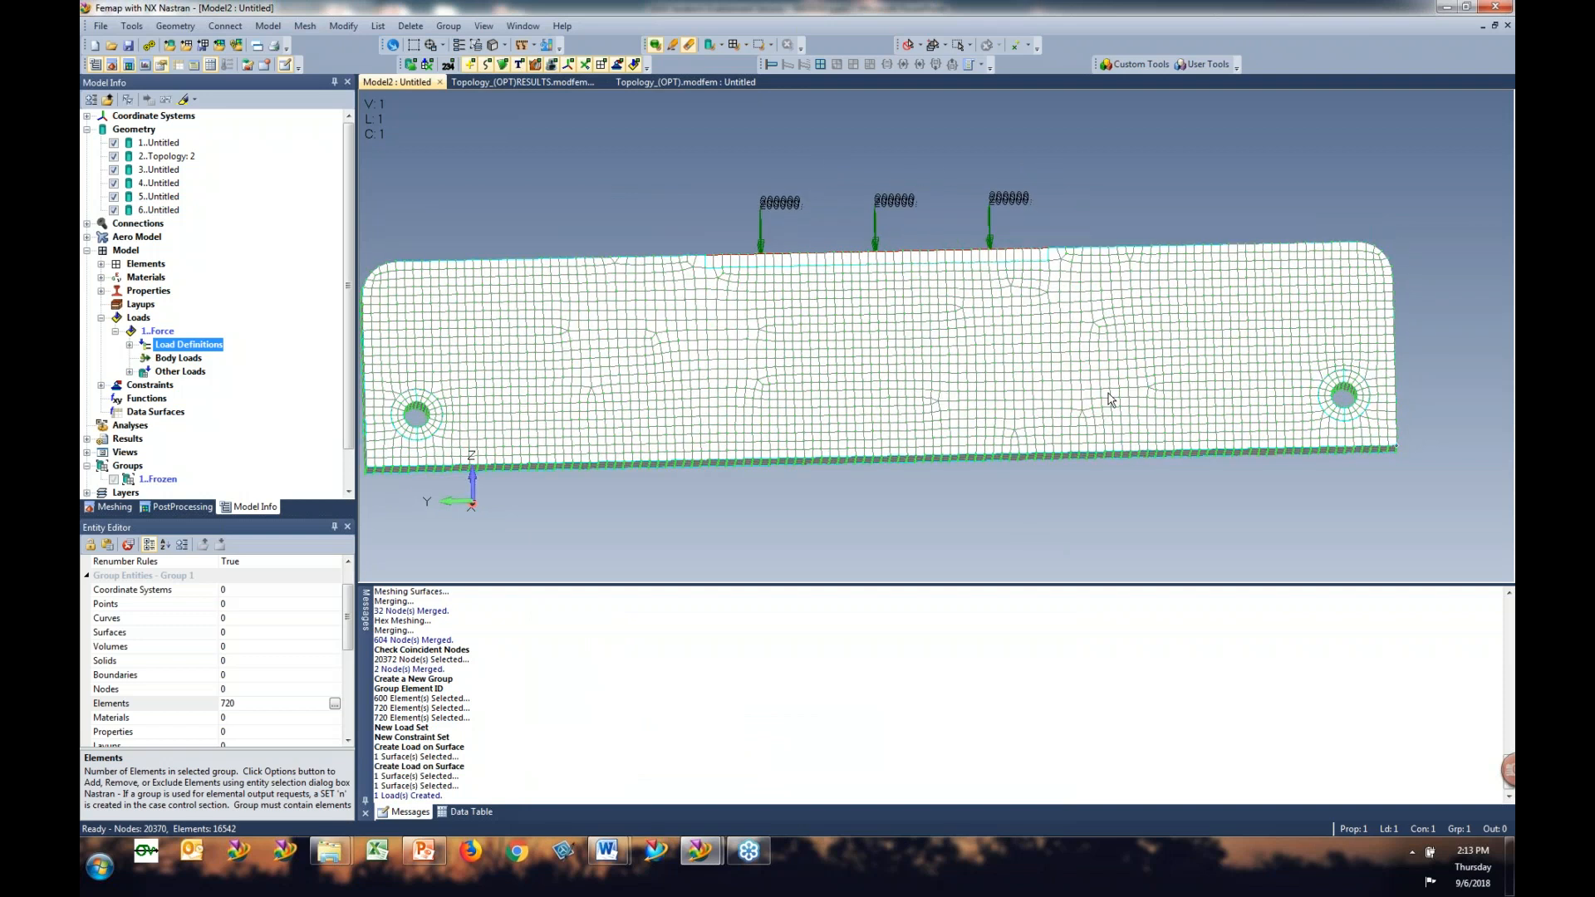
Step: Apply a Pinned - No Translation constraint to the four inner half-surfaces of the two holes in the Pin set
left_click(101, 385)
left_click(115, 399)
right_click(185, 413)
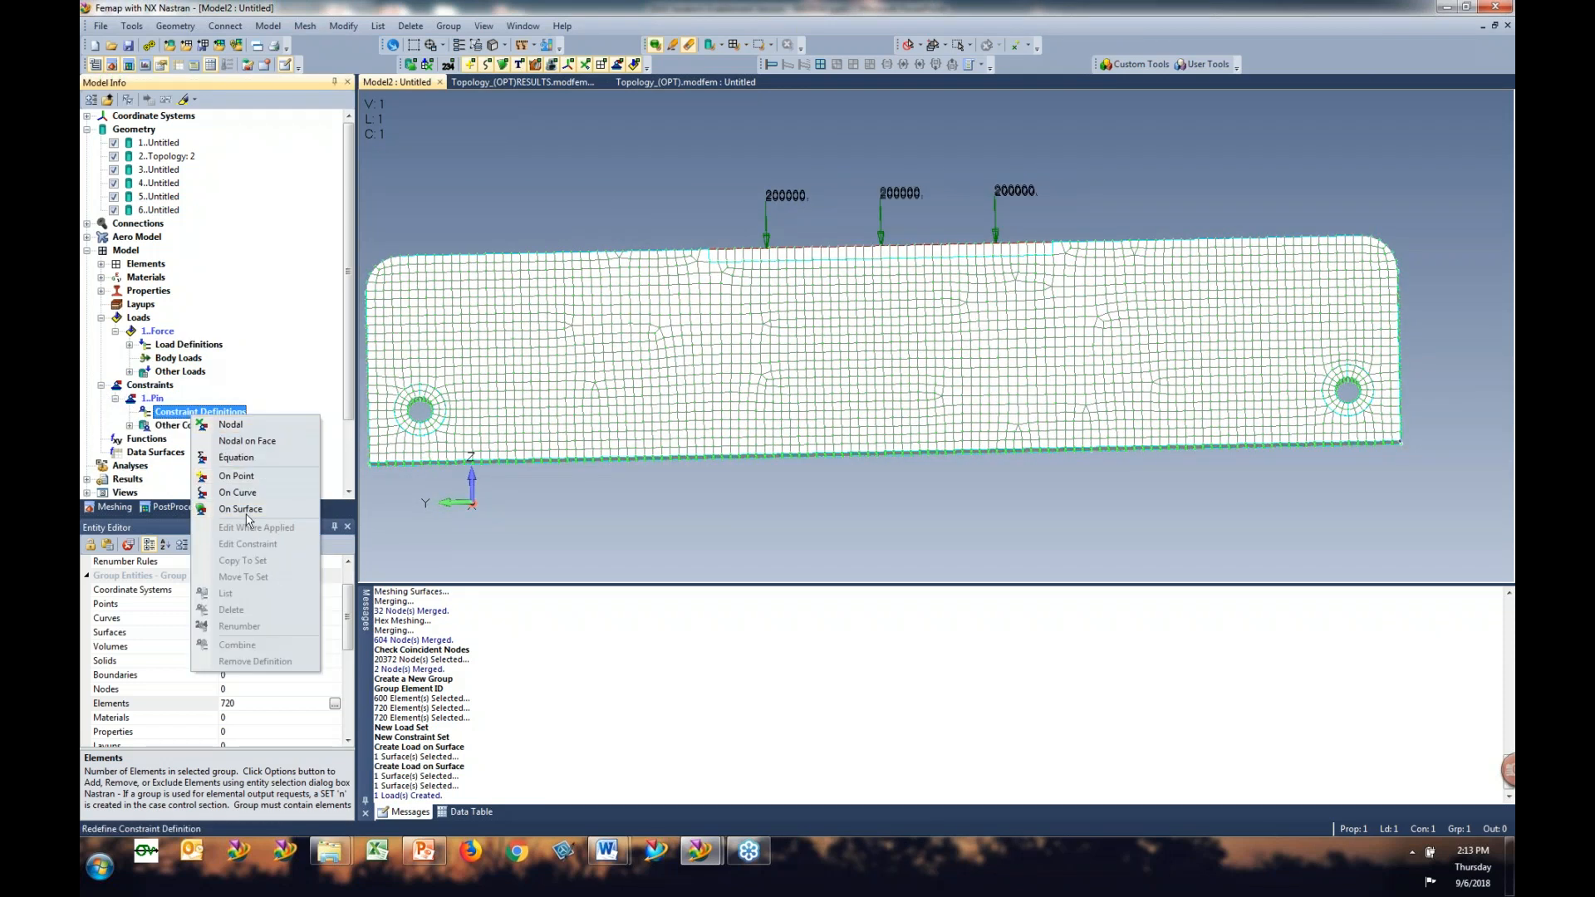
left_click(244, 510)
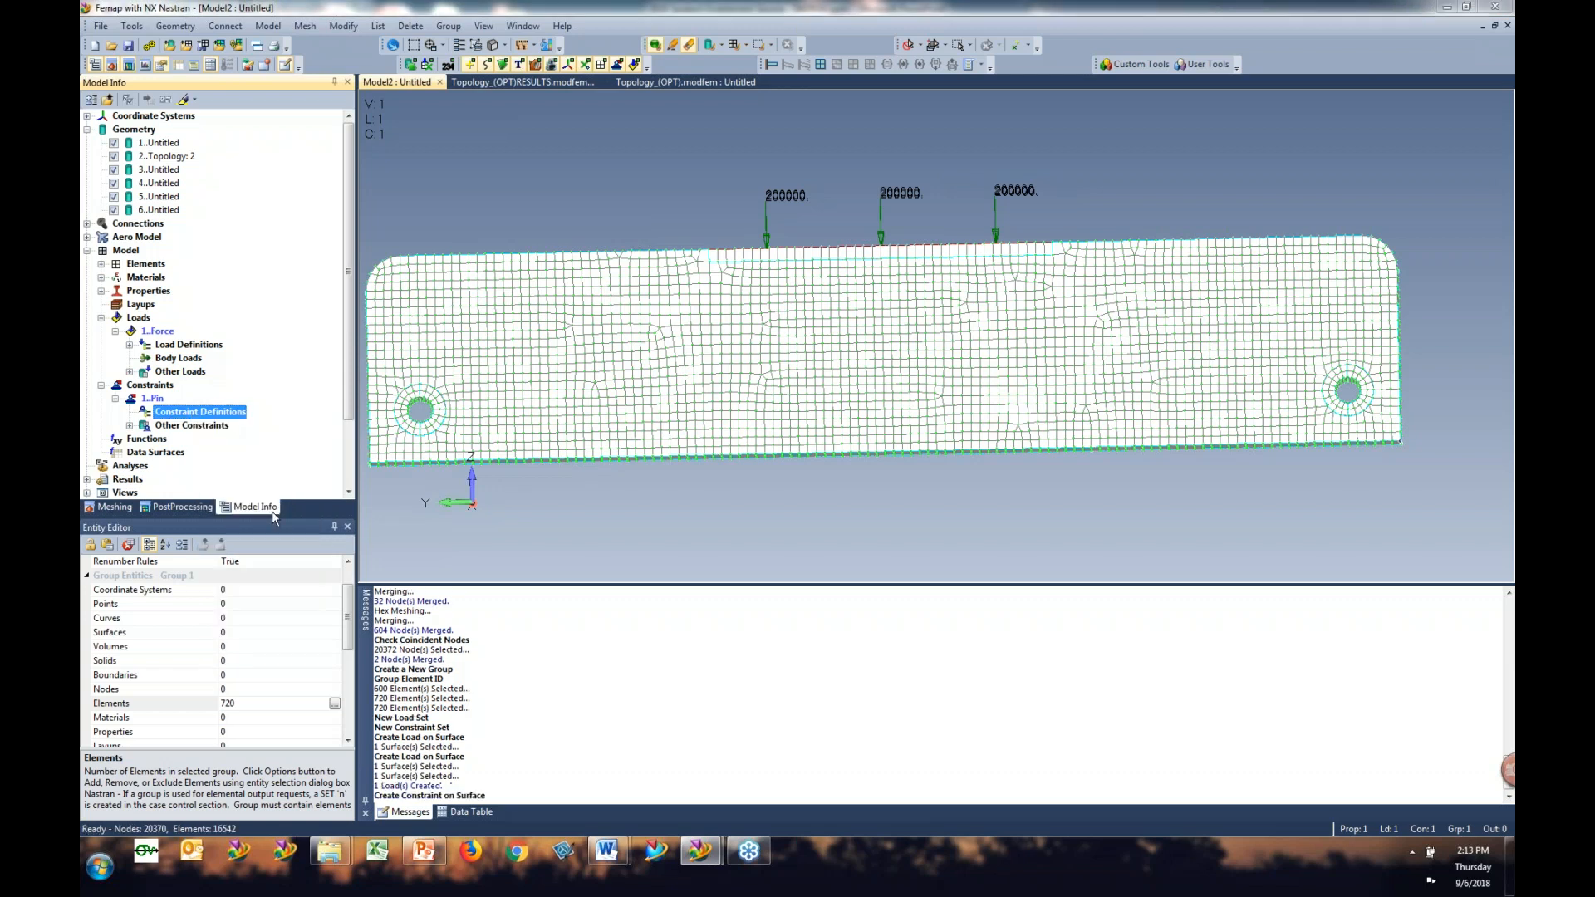
left_click(418, 411)
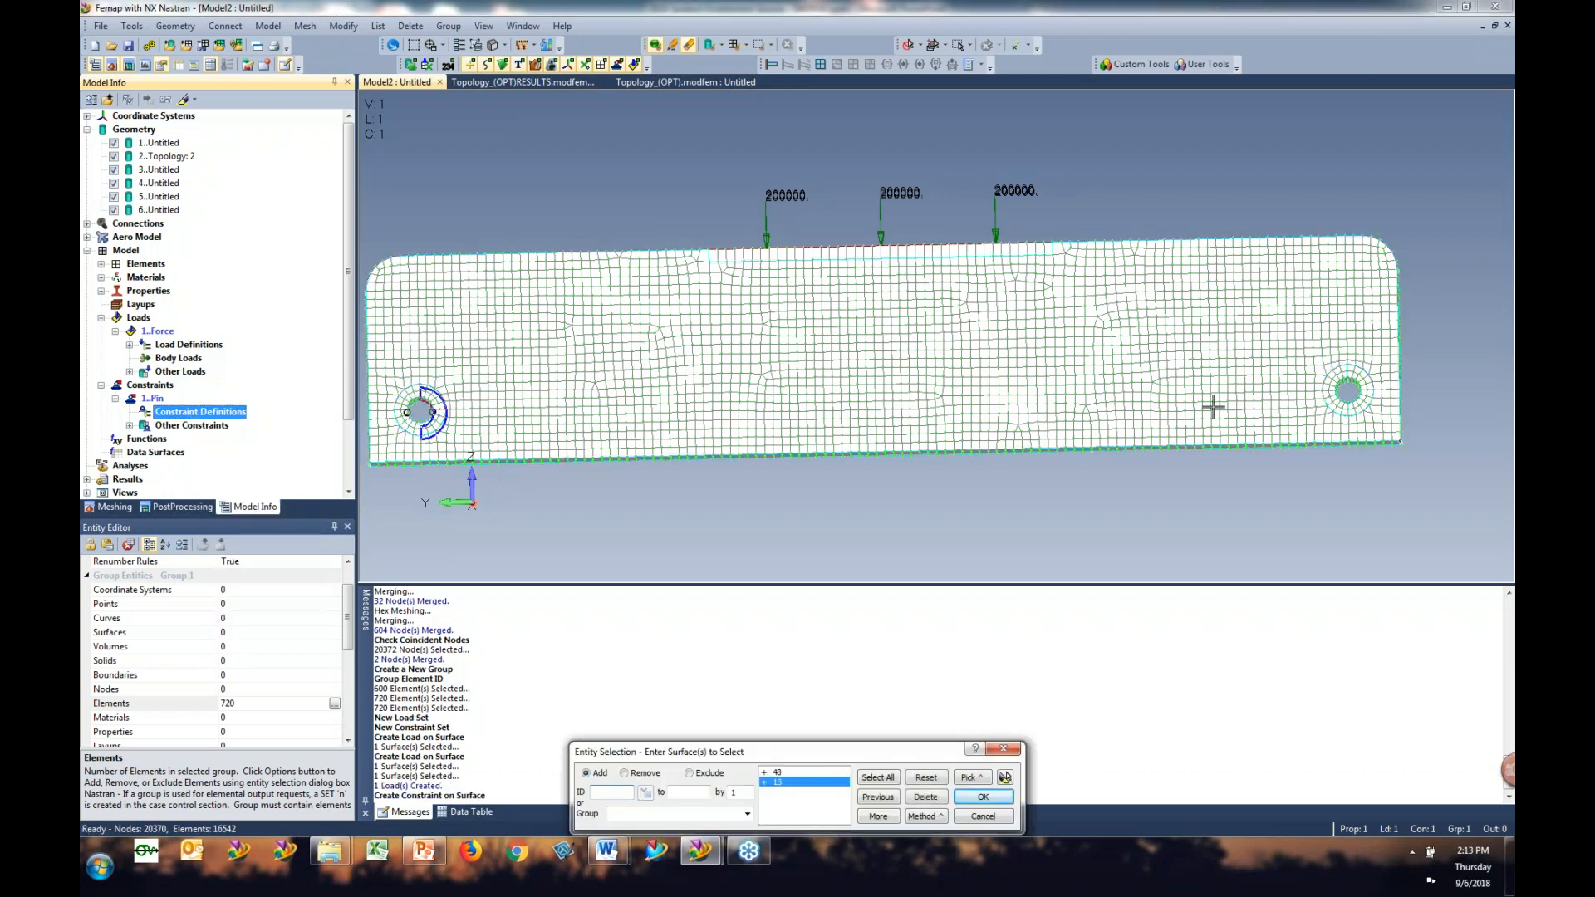
left_click(1352, 387)
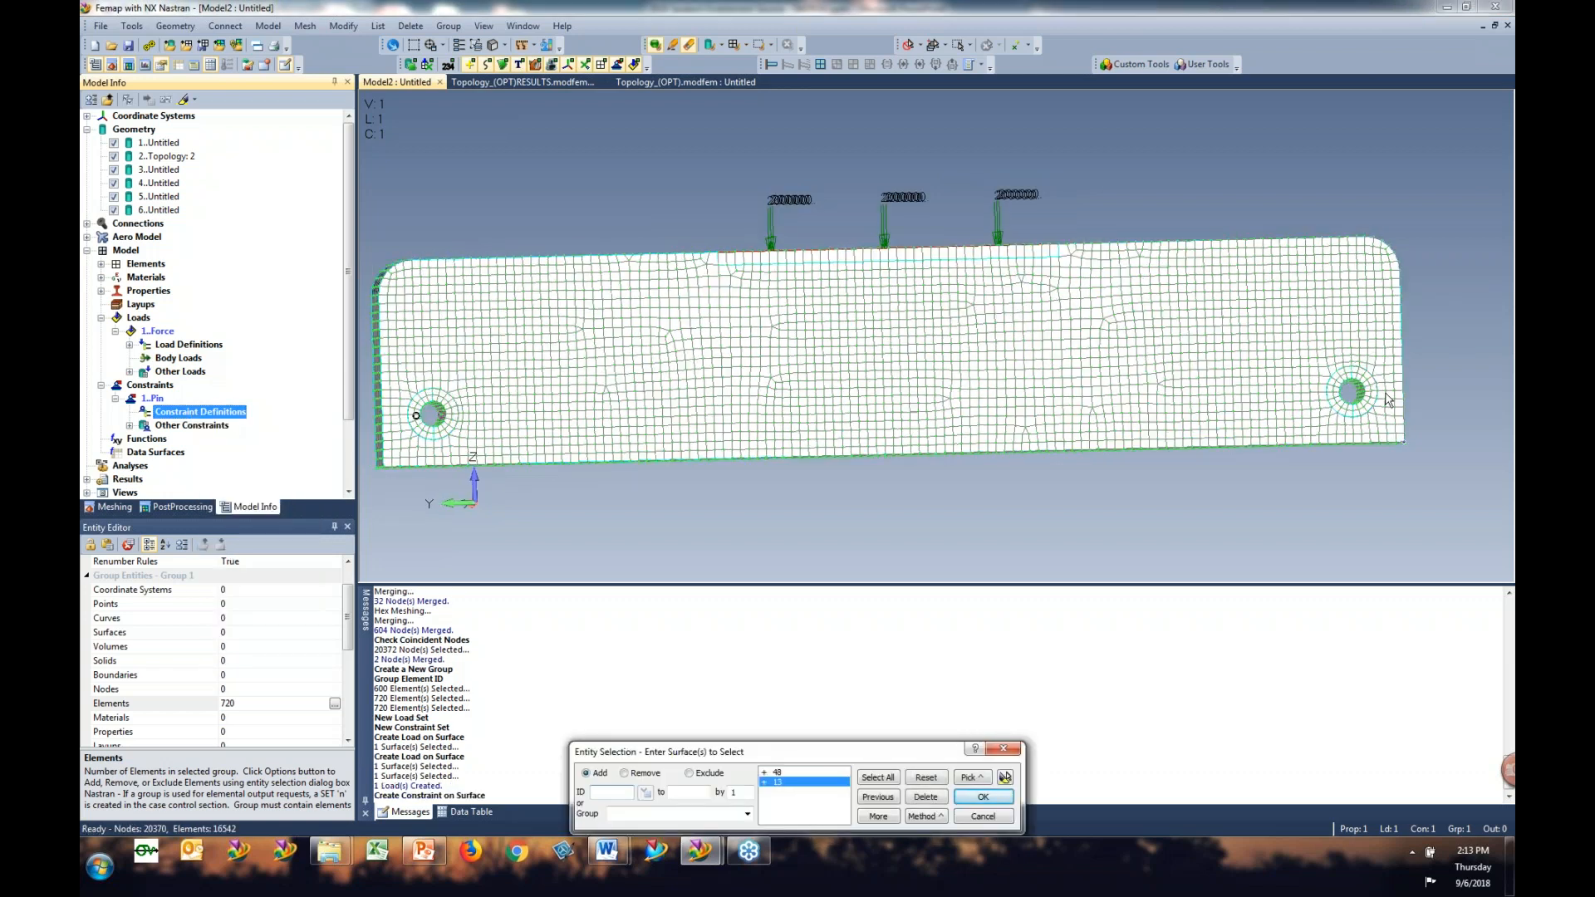
left_click(1358, 389)
middle_click_drag(1323, 423, 1246, 422)
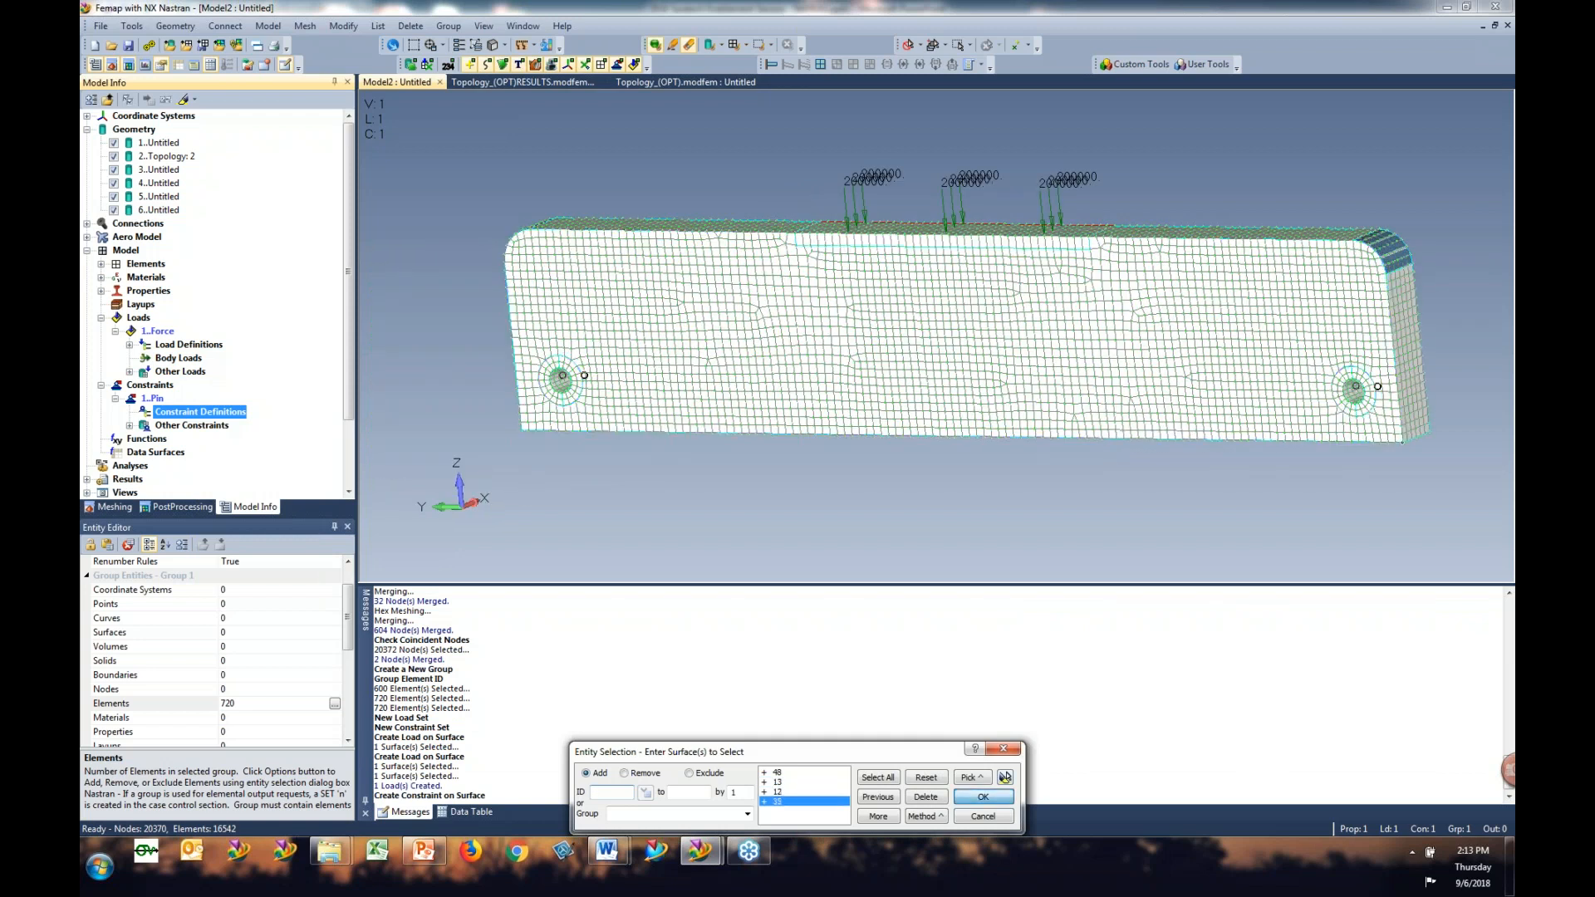
left_click(983, 797)
left_click(664, 606)
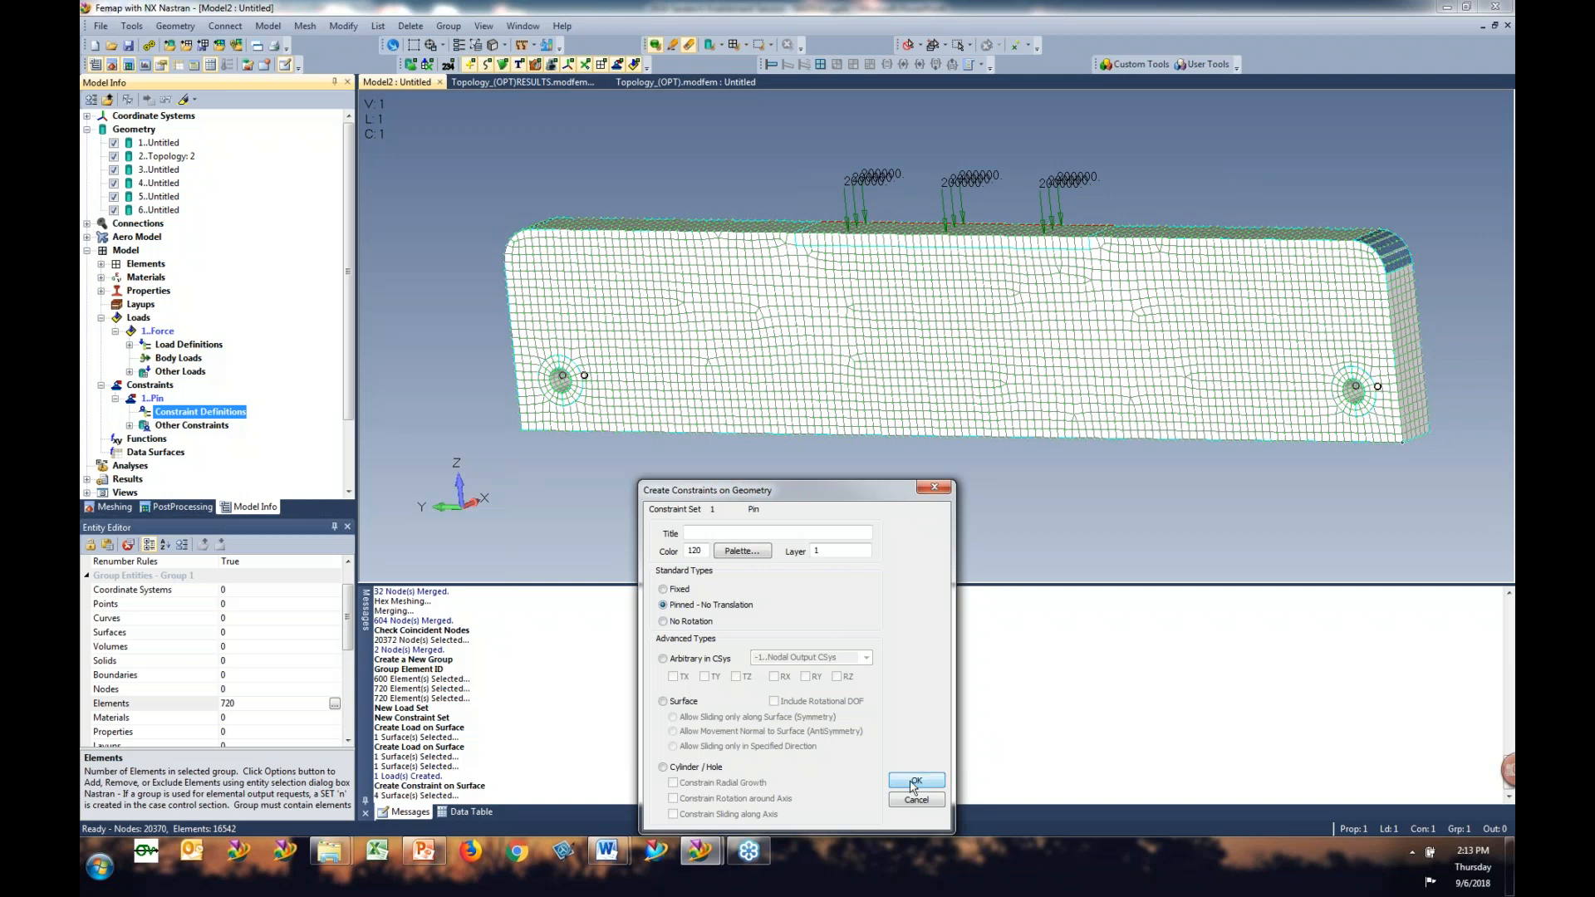
left_click(914, 783)
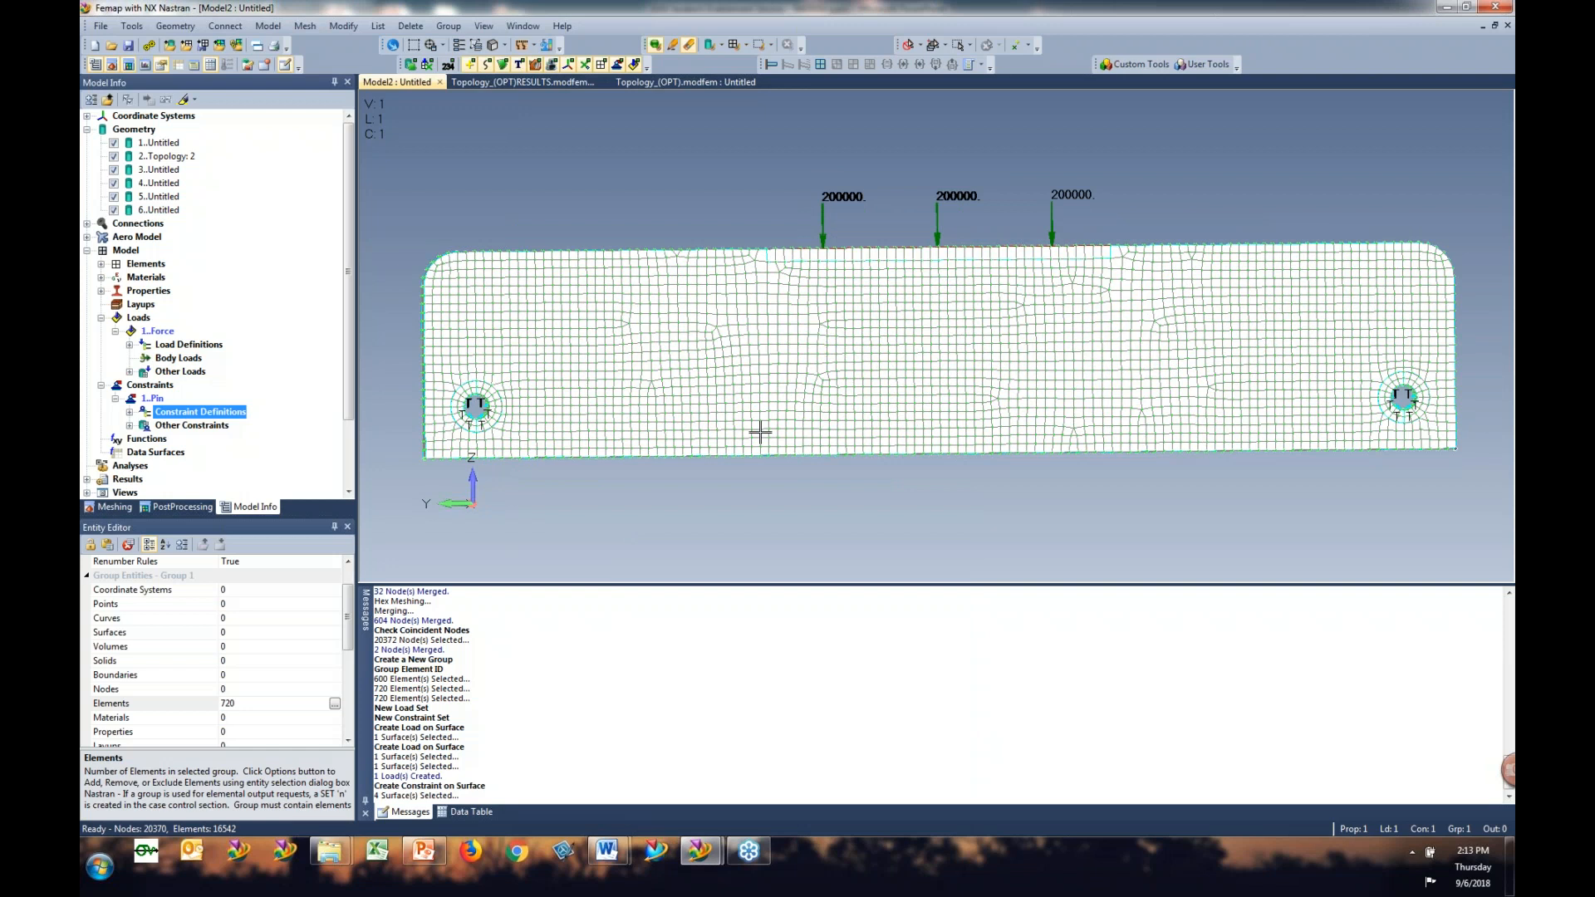
left_click(272, 27)
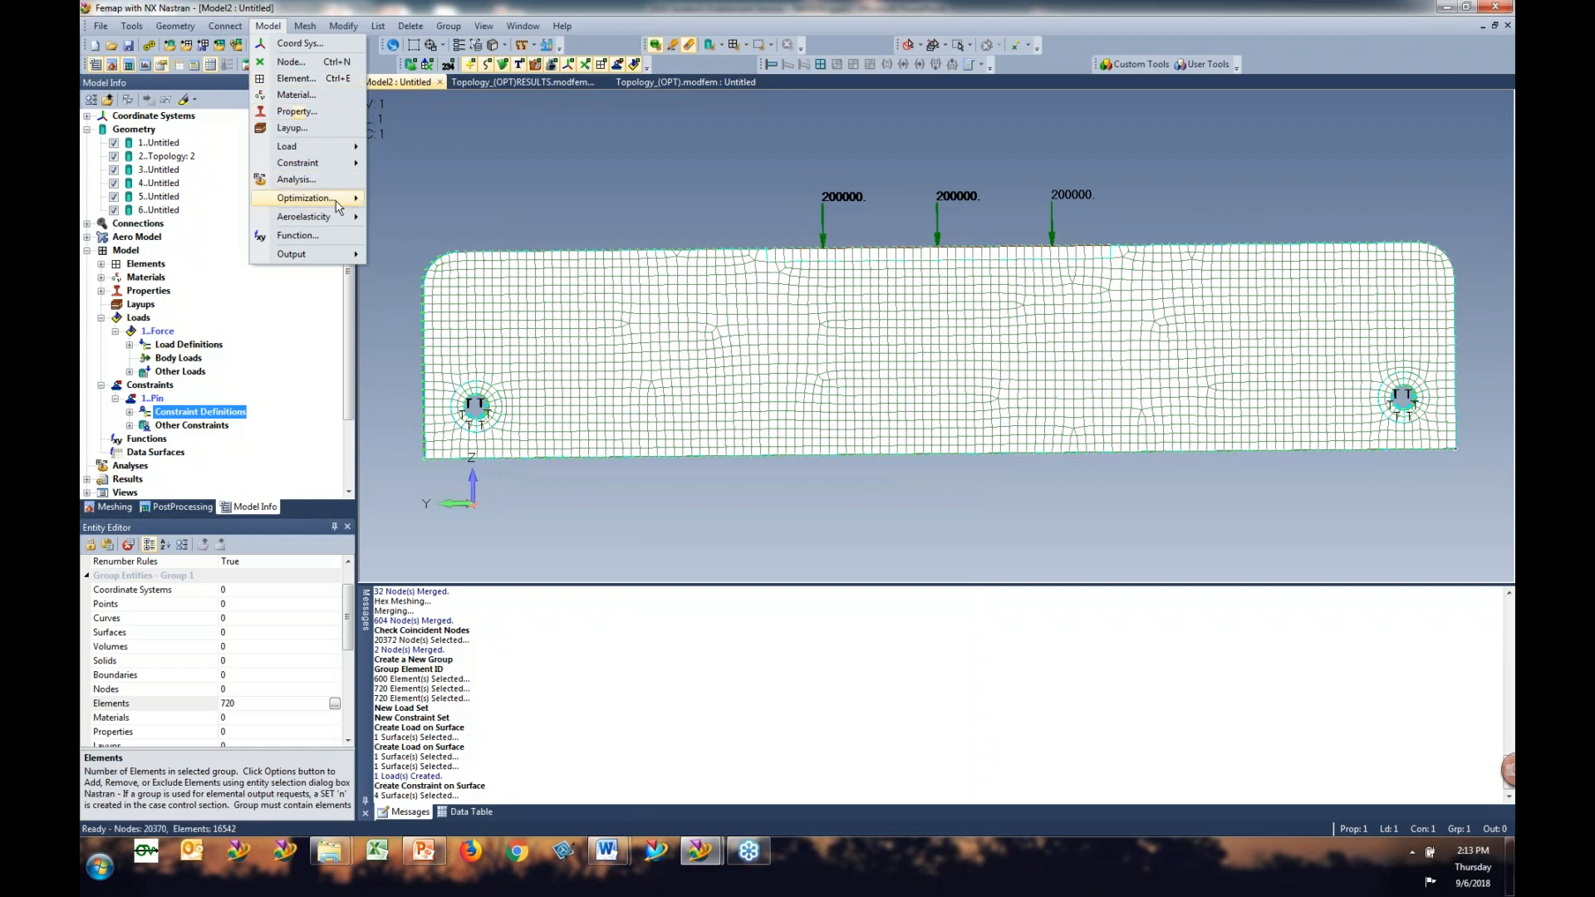
mouse_move(338, 207)
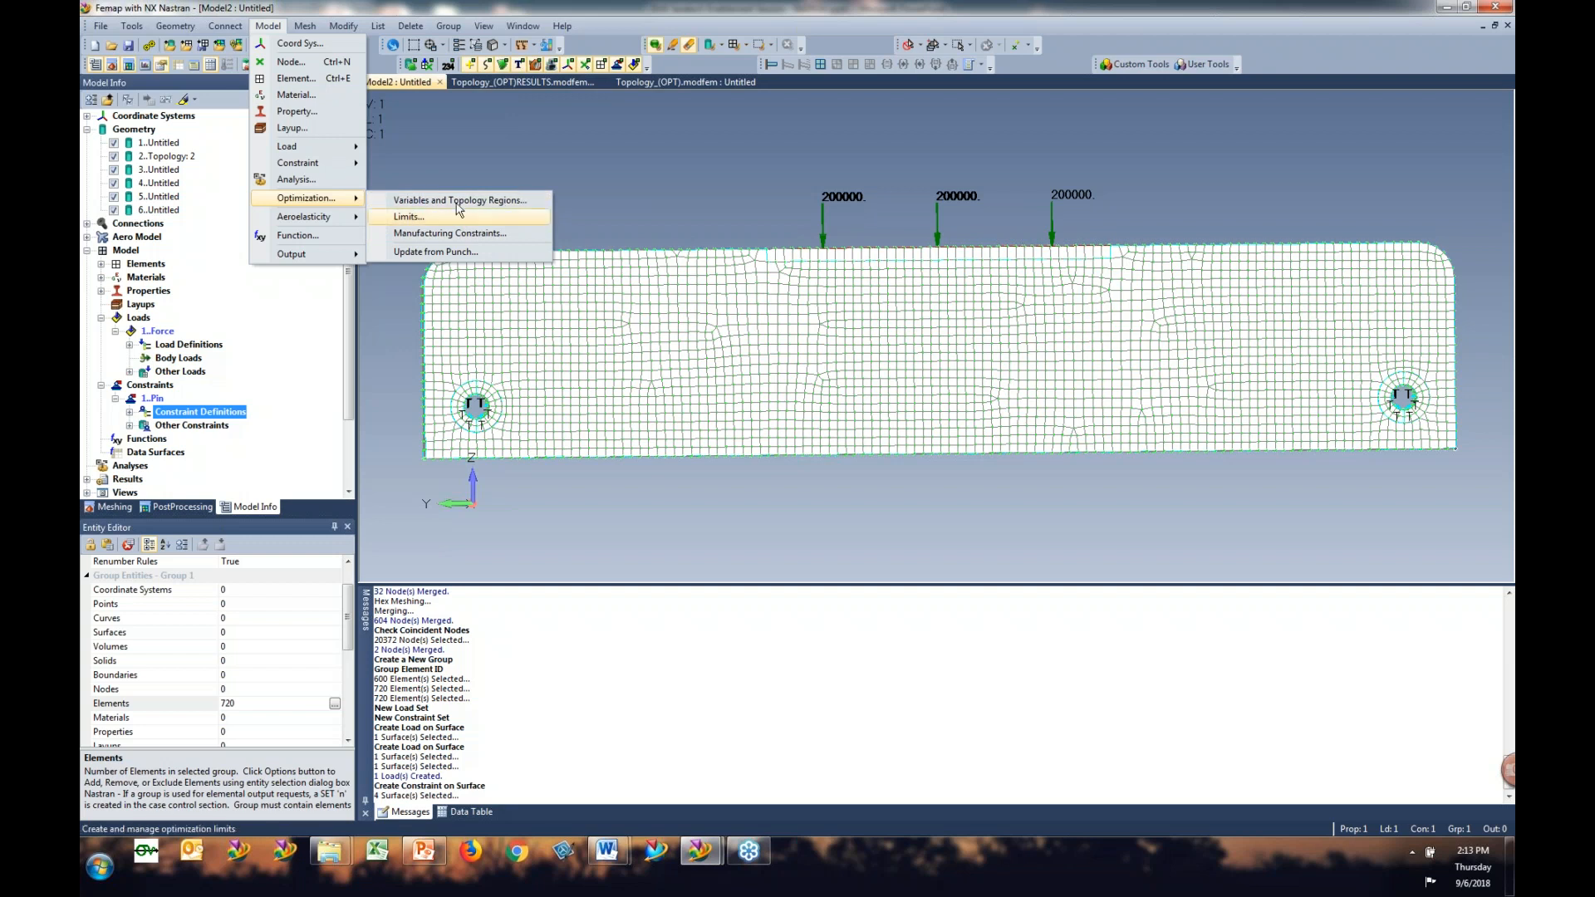
Step: Create an NX Nastran analysis set with the analysis type 8..Design / Topology Optimization
left_click(134, 465)
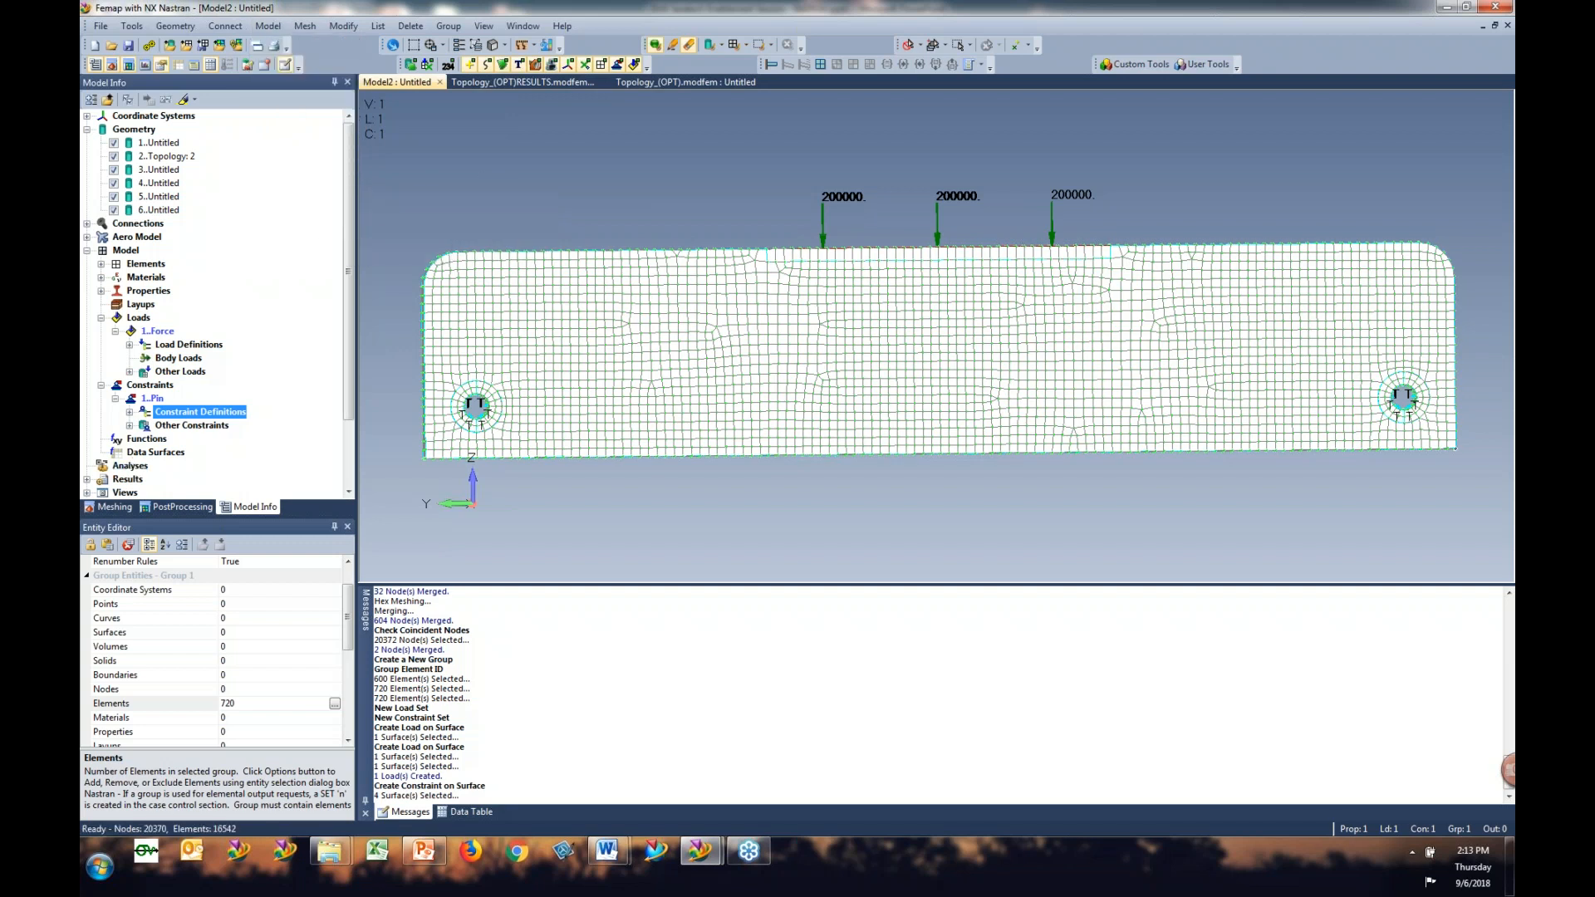
right_click(137, 468)
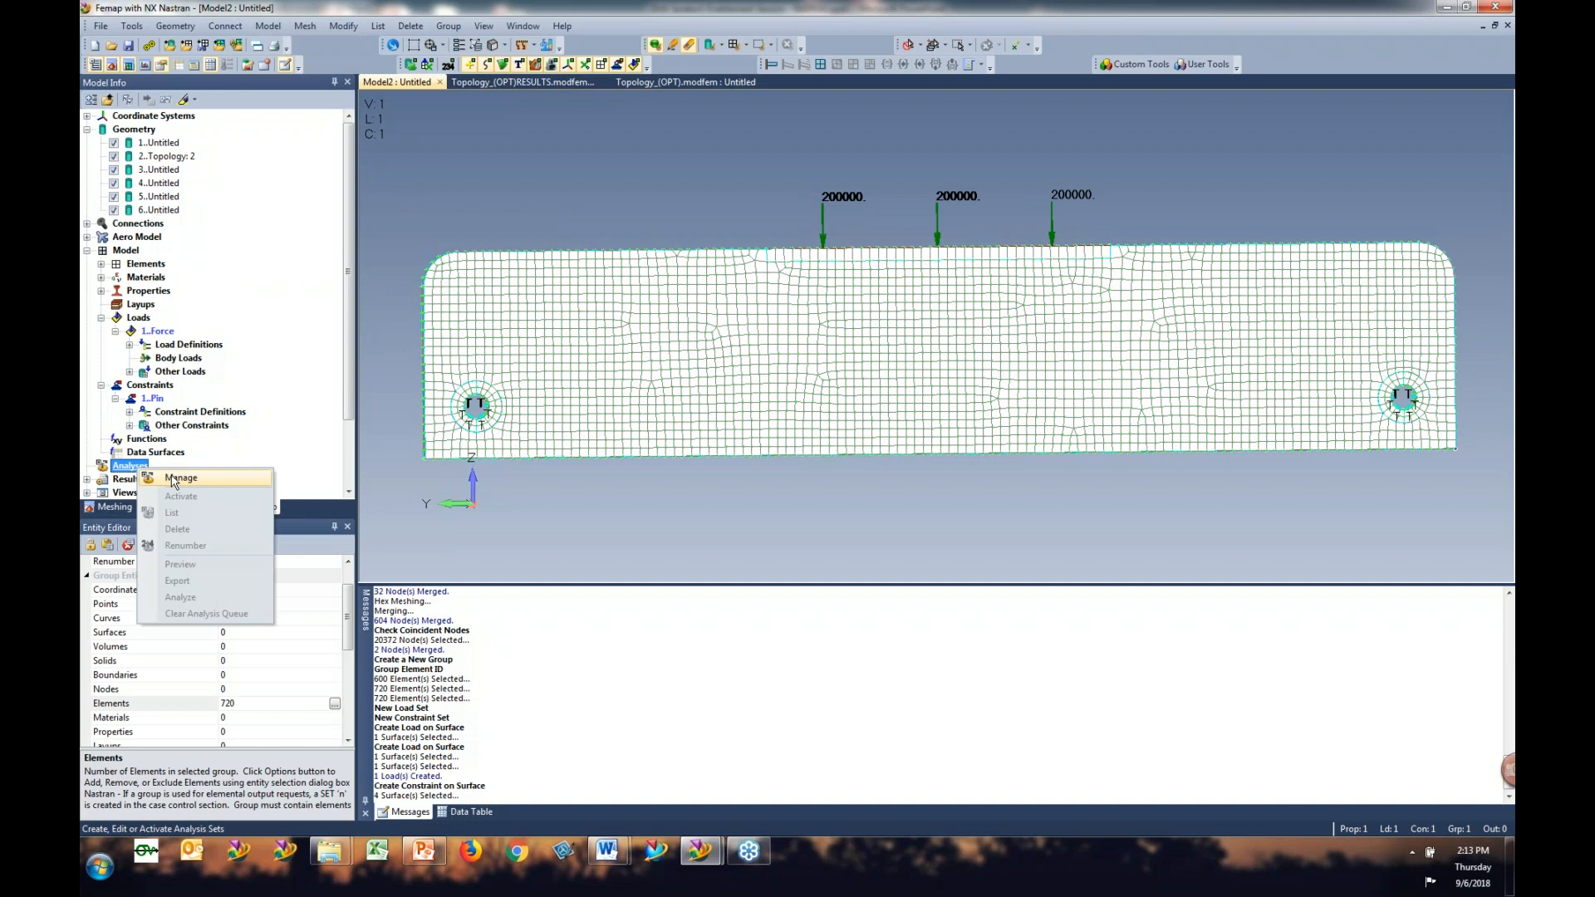
left_click(173, 479)
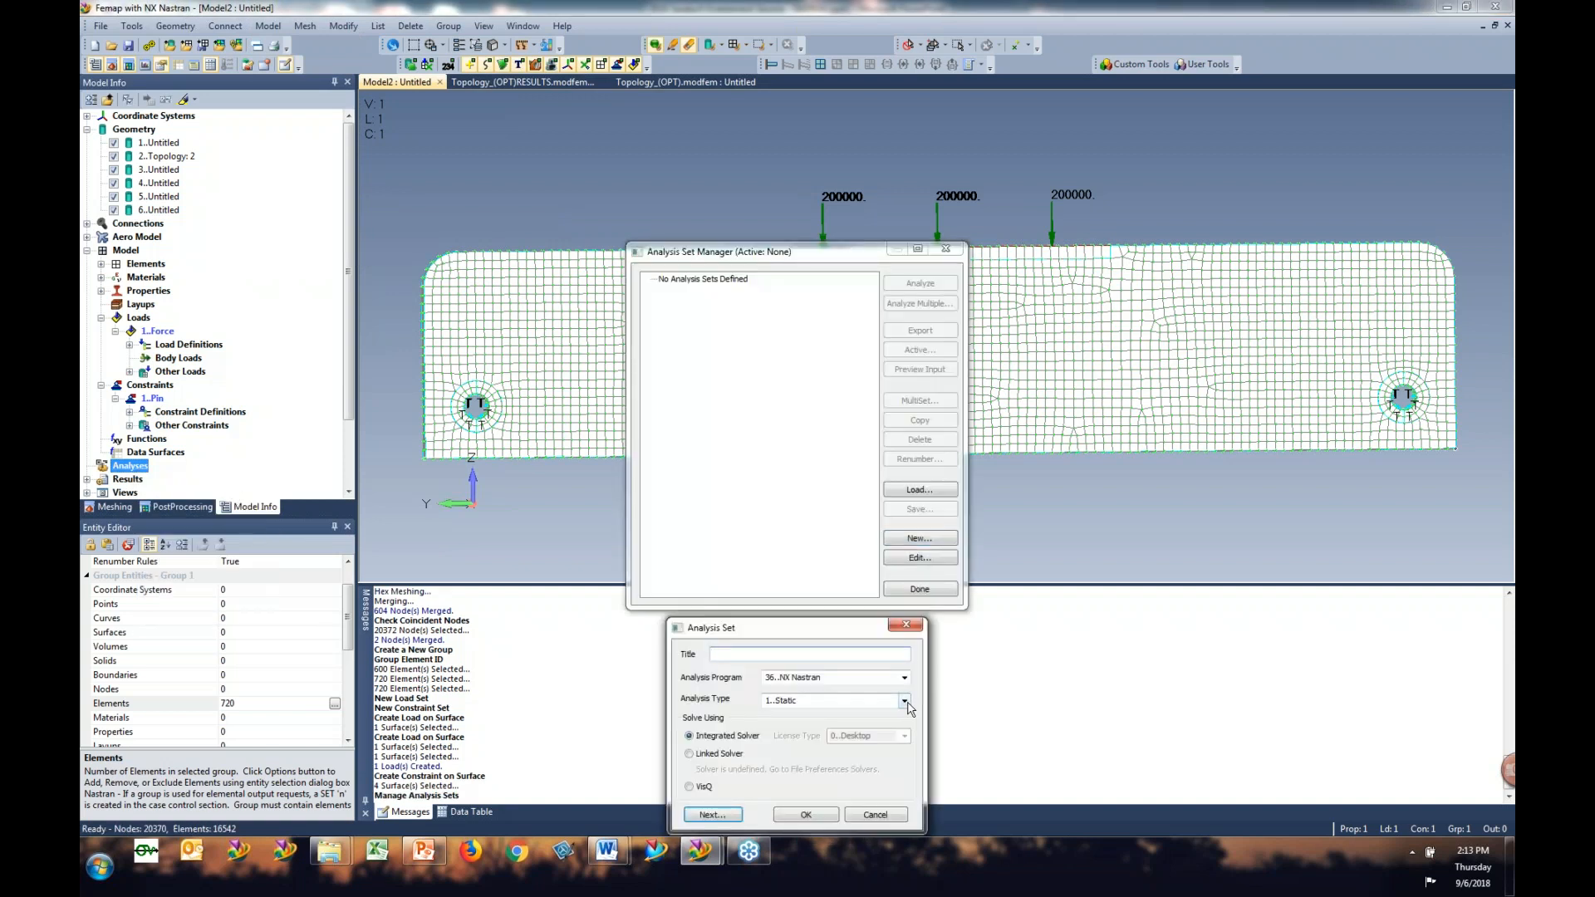
left_click(905, 701)
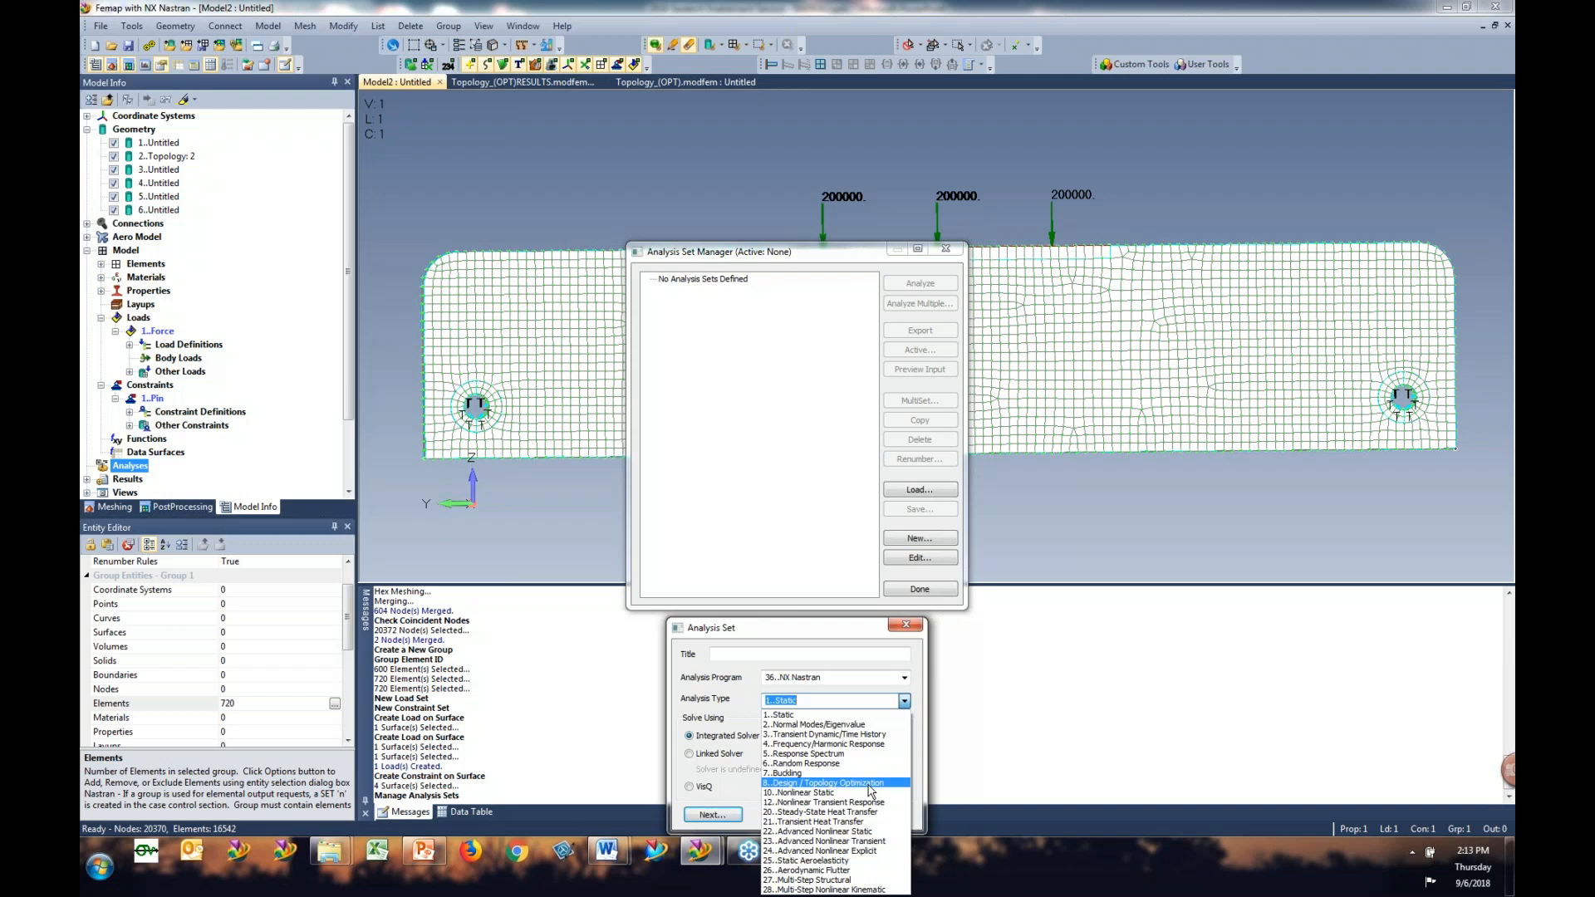
left_click(831, 783)
left_click(713, 815)
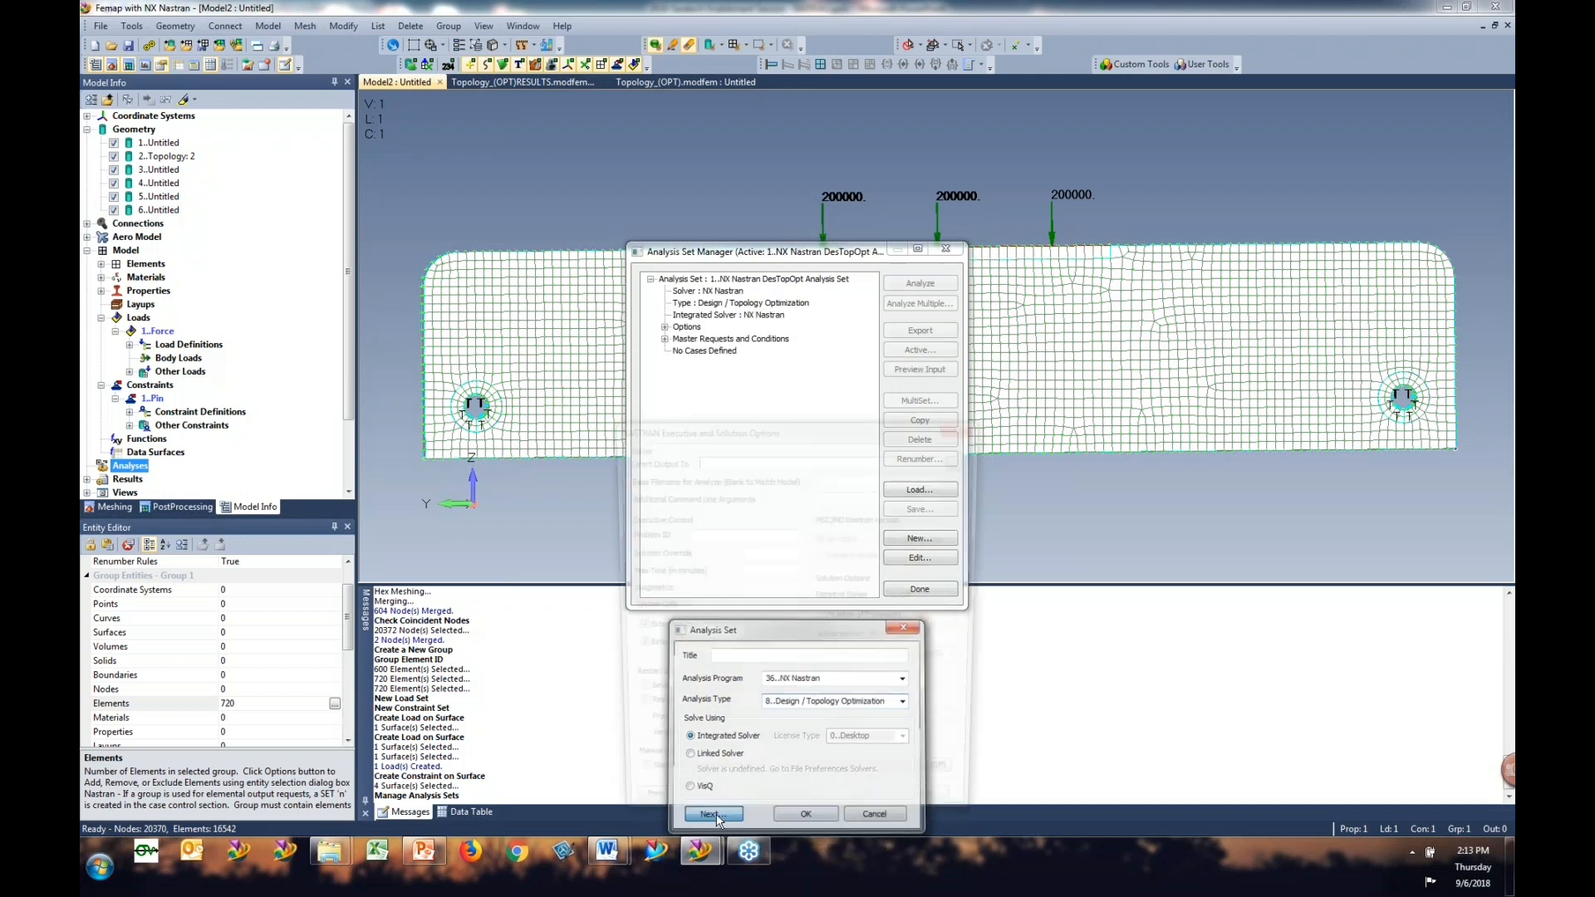
Step: Set the optimization type to Topology in the analysis set's NASTRAN optimization options and review the analysis type and output interval choices
left_click(709, 821)
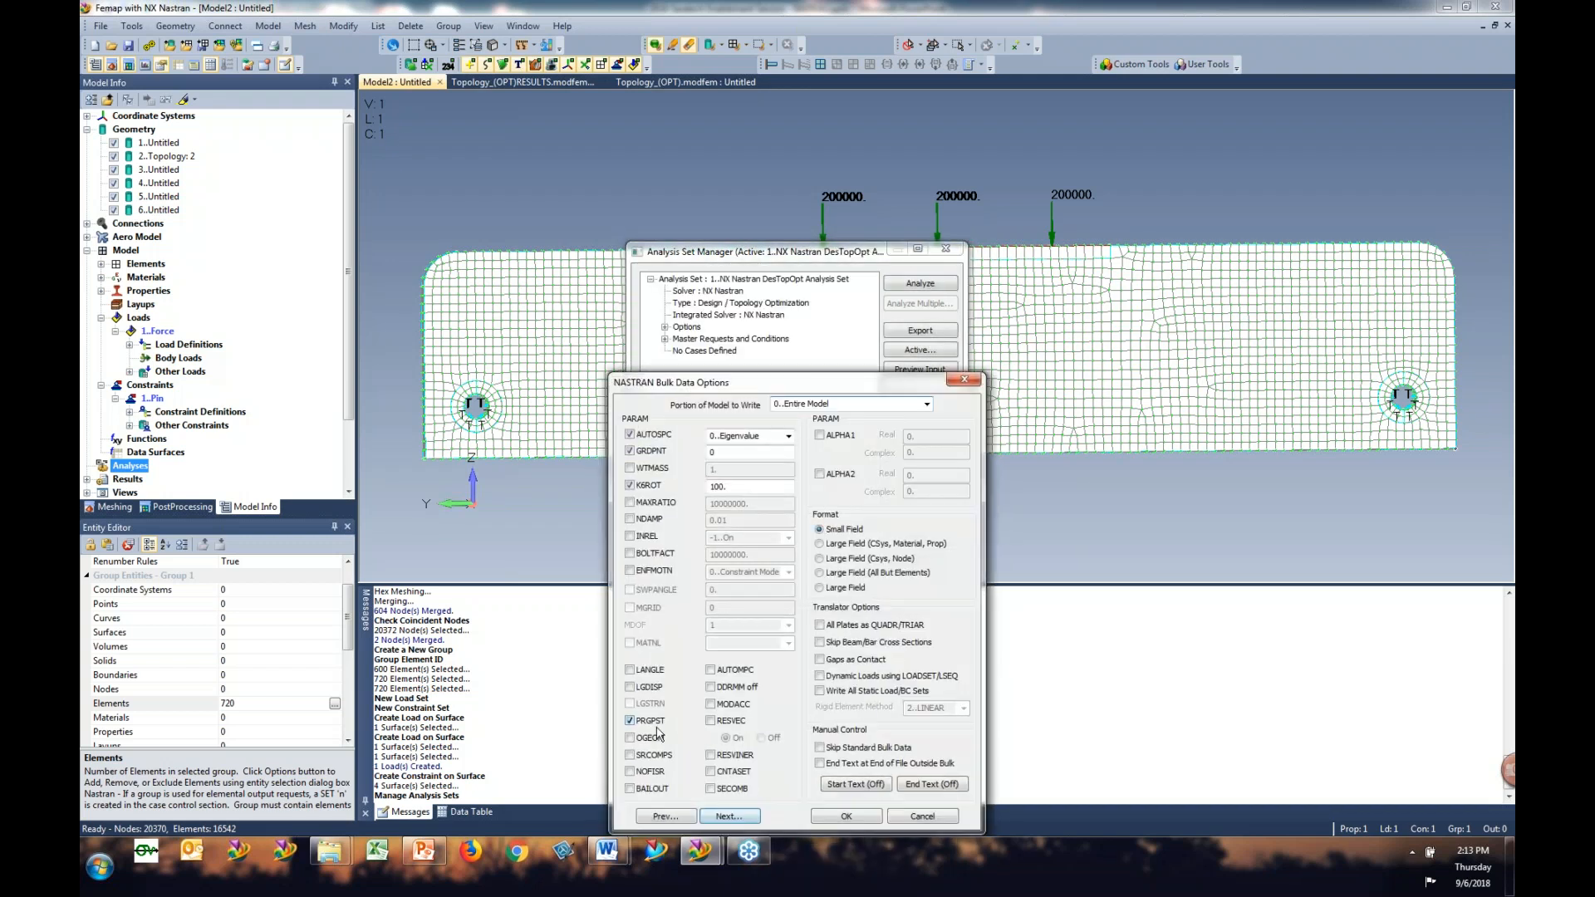
left_click(731, 817)
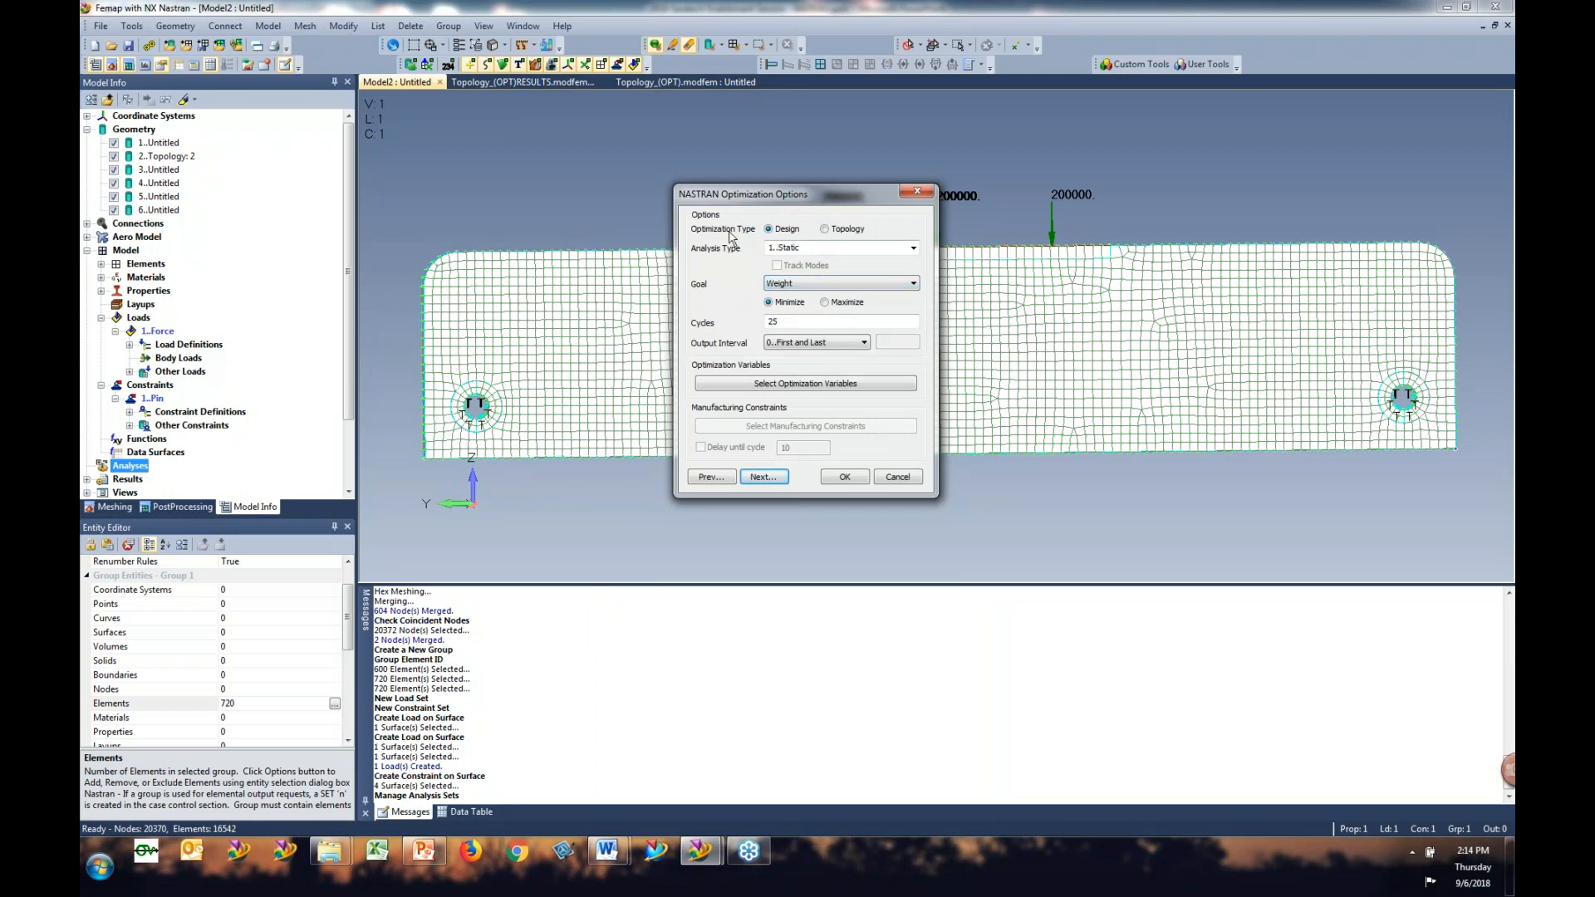
left_click(825, 229)
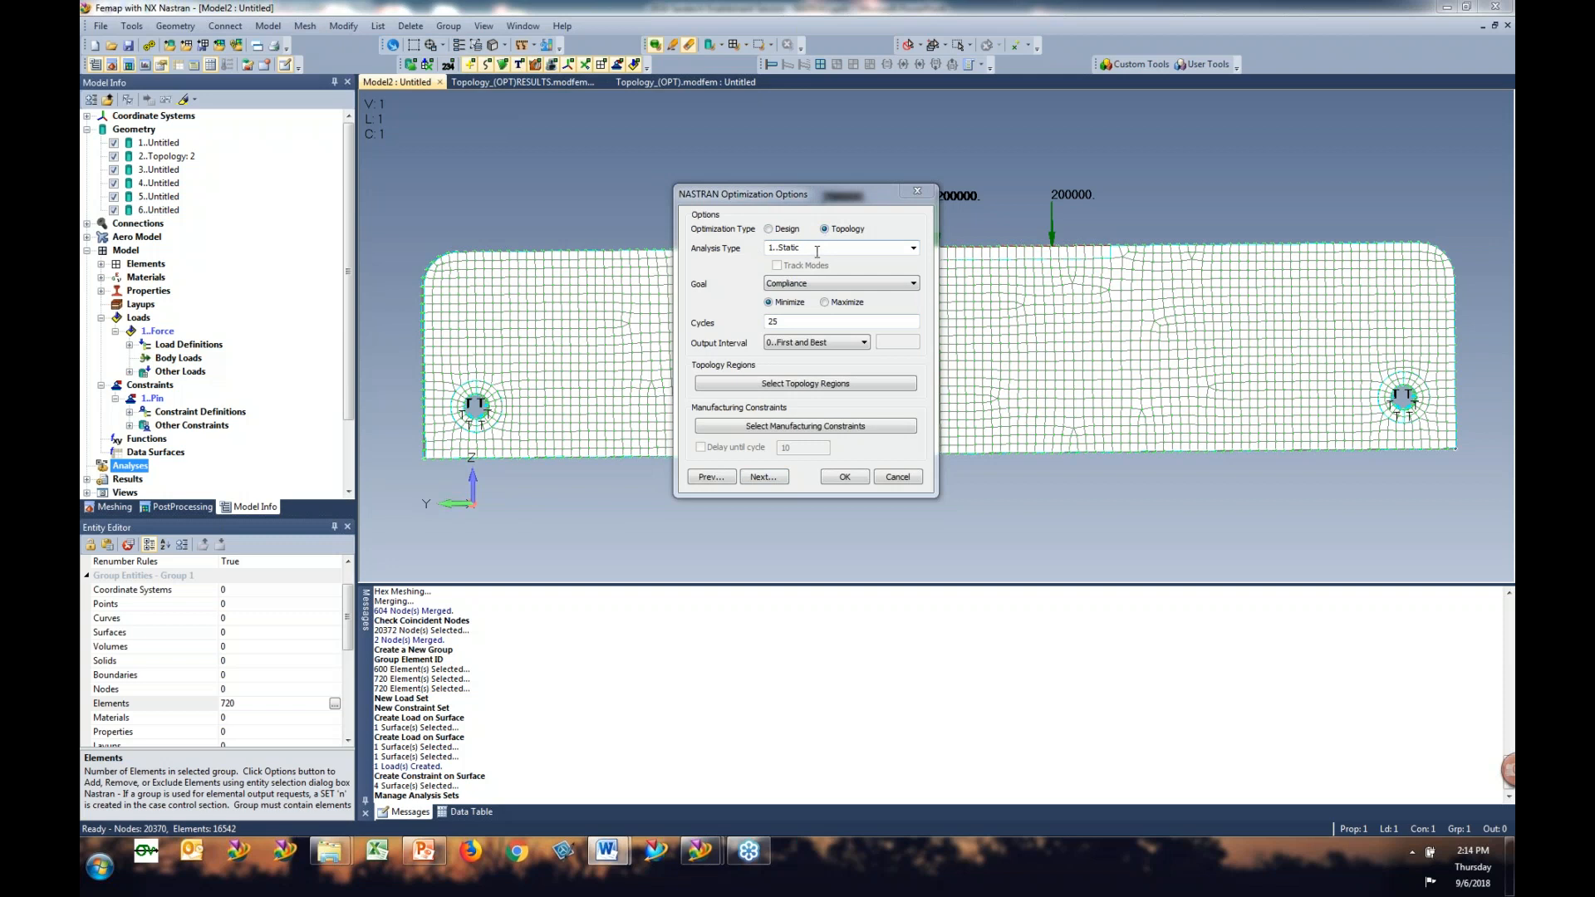
left_click(913, 249)
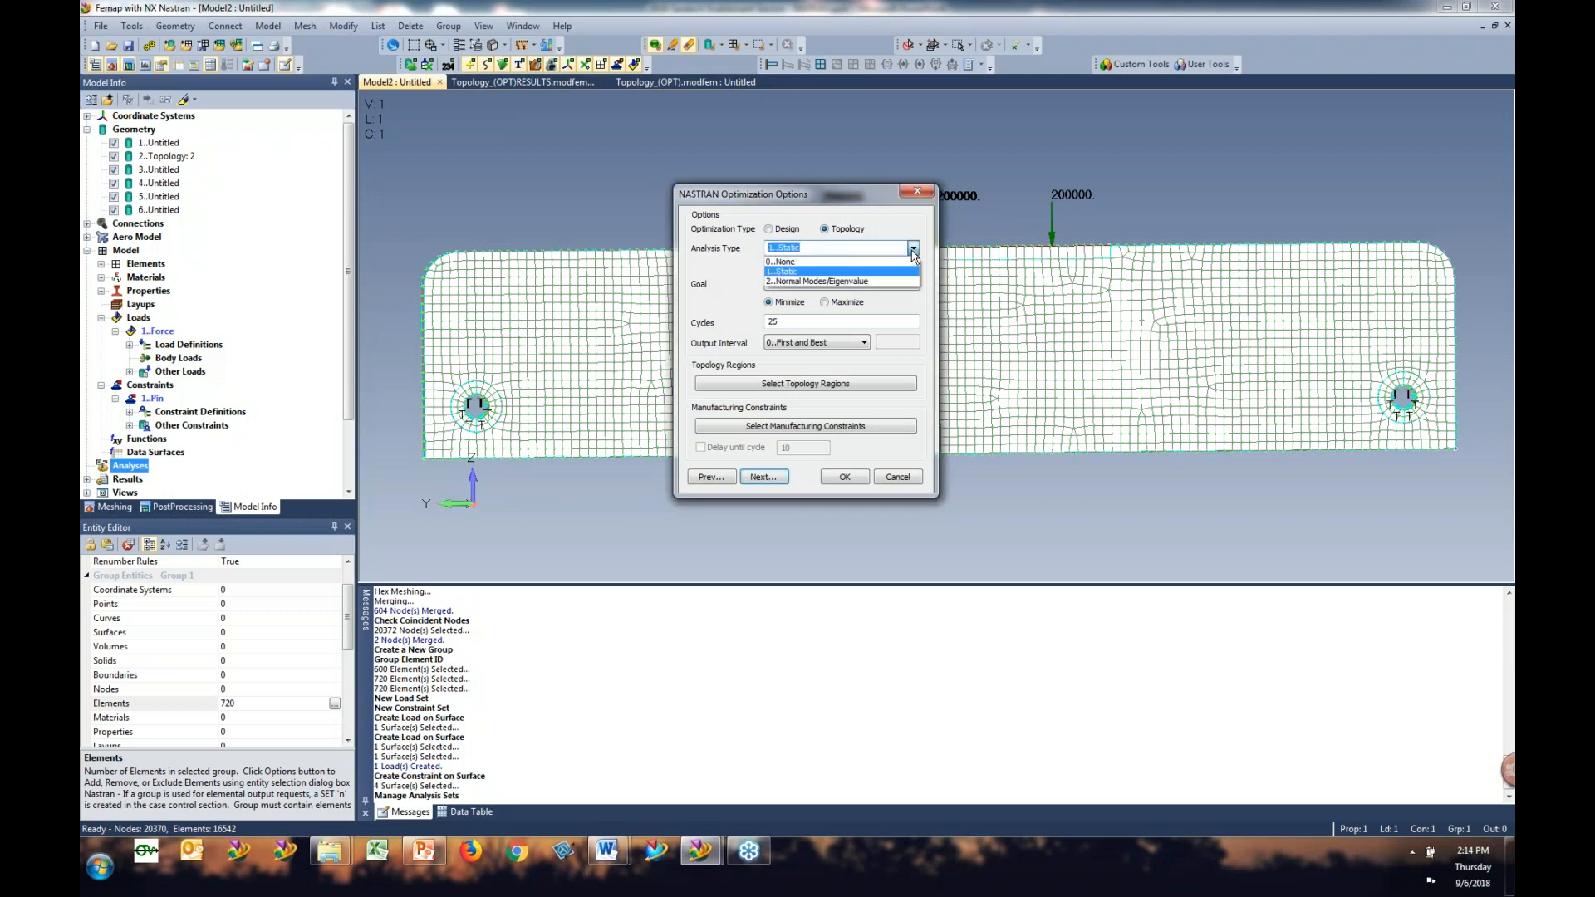
left_click(913, 249)
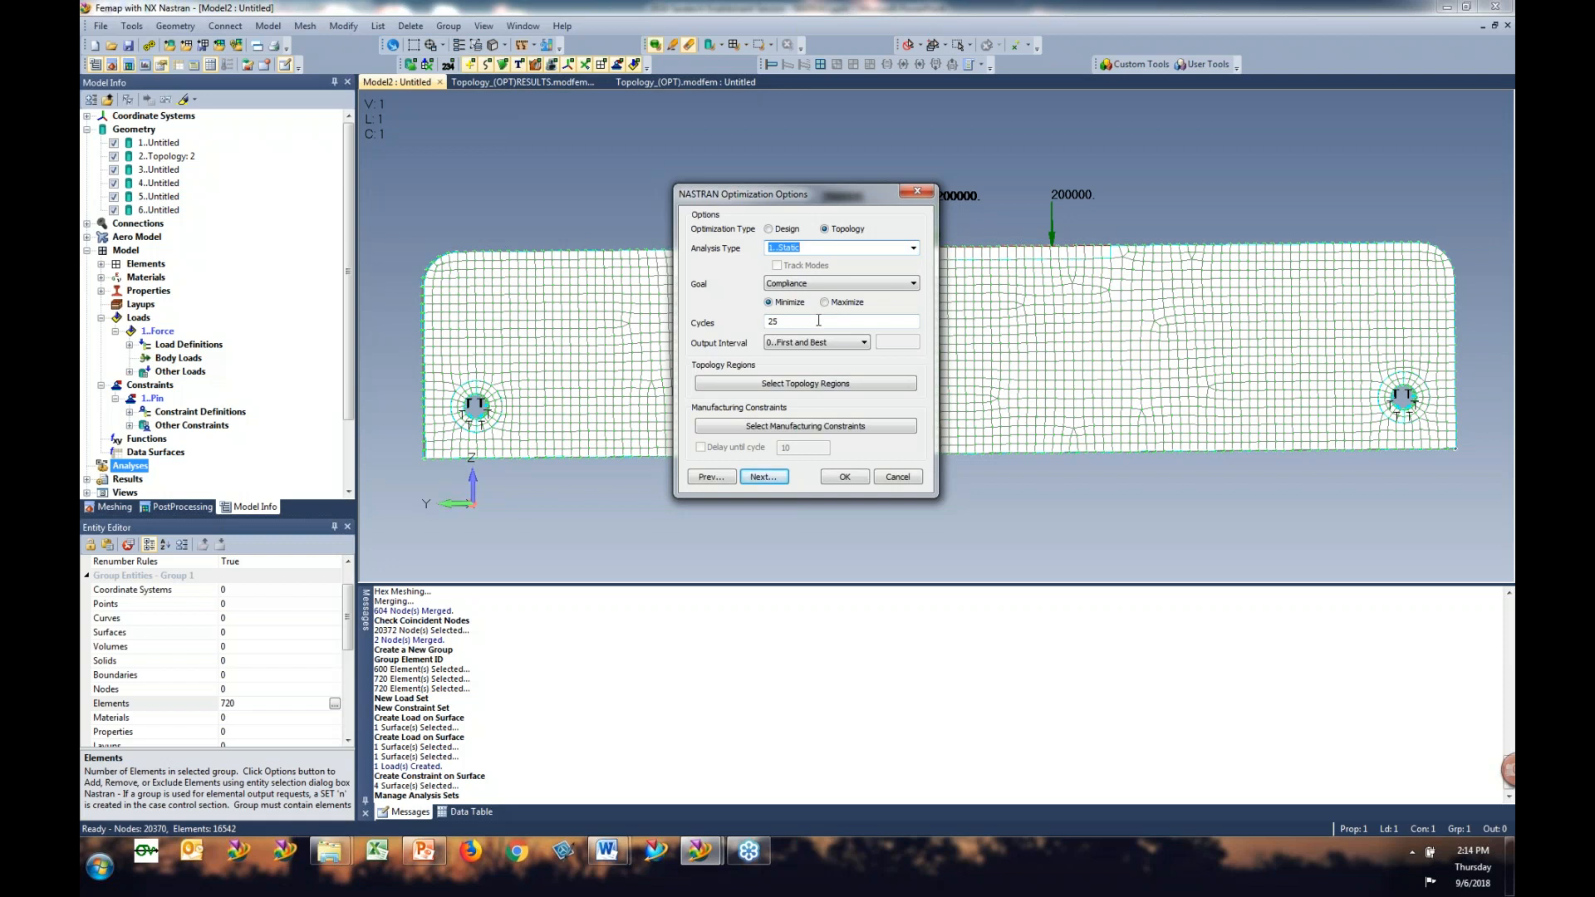
left_click(841, 344)
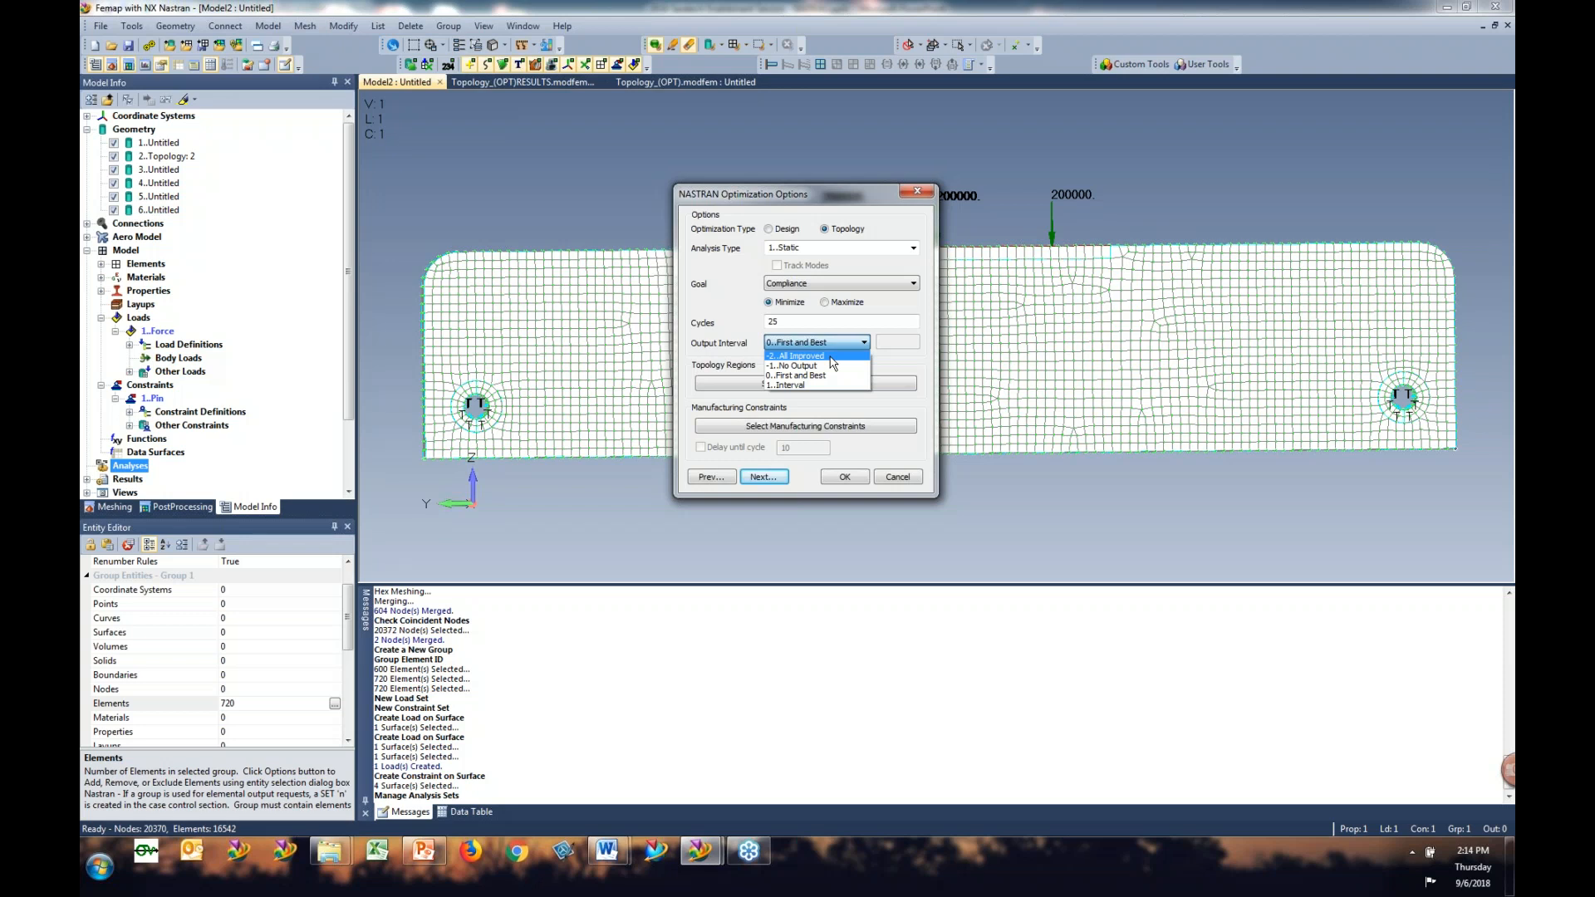
left_click(727, 286)
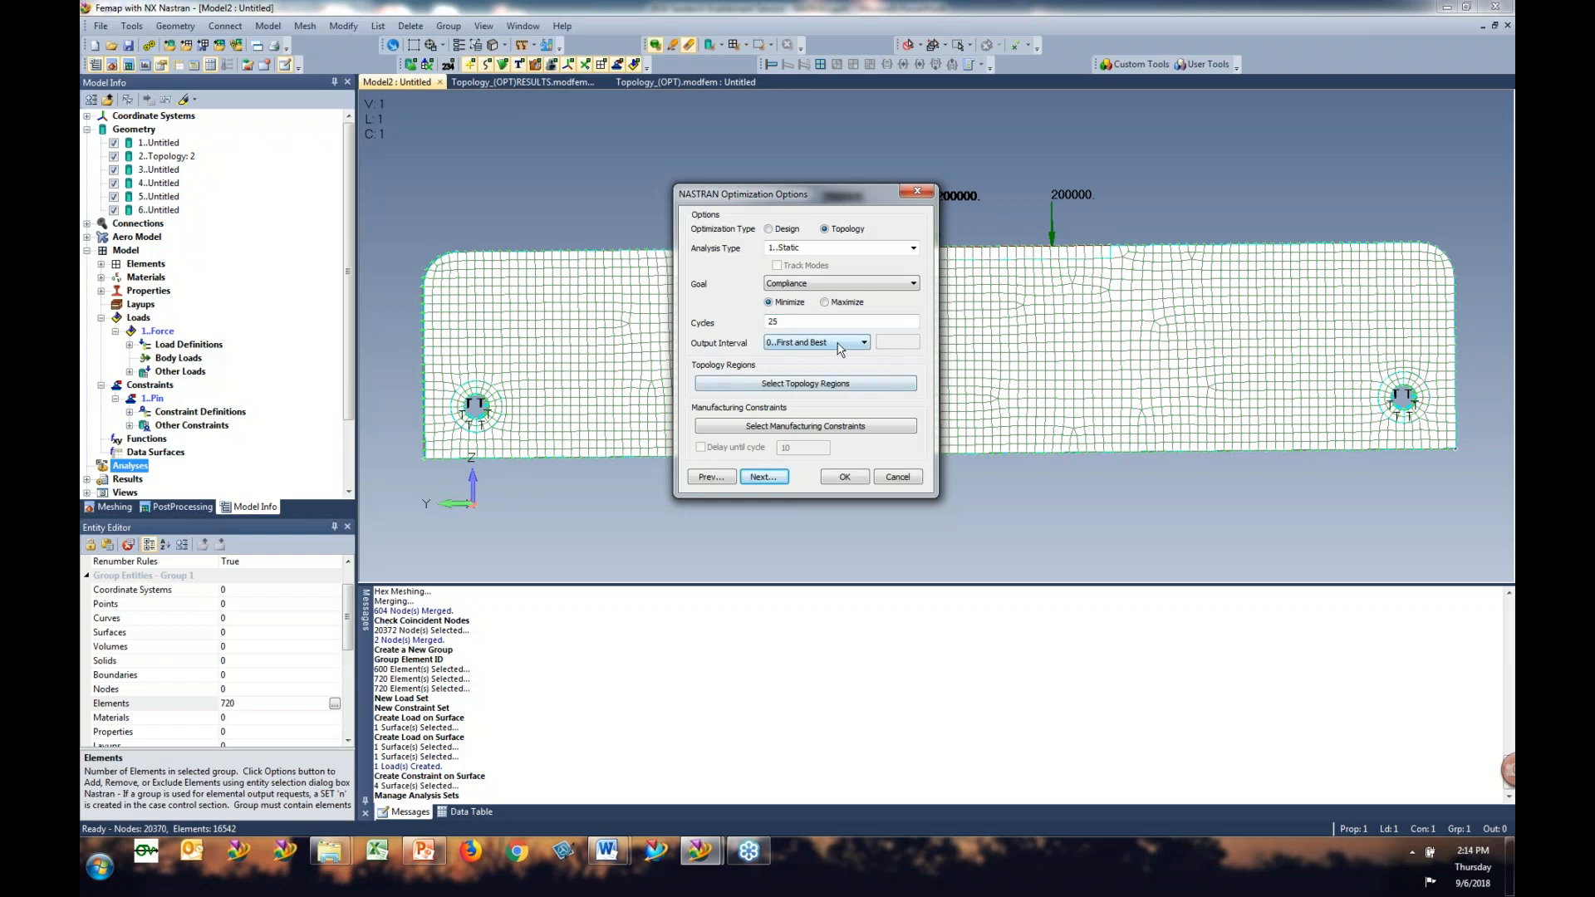
Step: Create a Frozen topology region from the elements of the Frozen group and include it in the optimization's topology regions
left_click(795, 384)
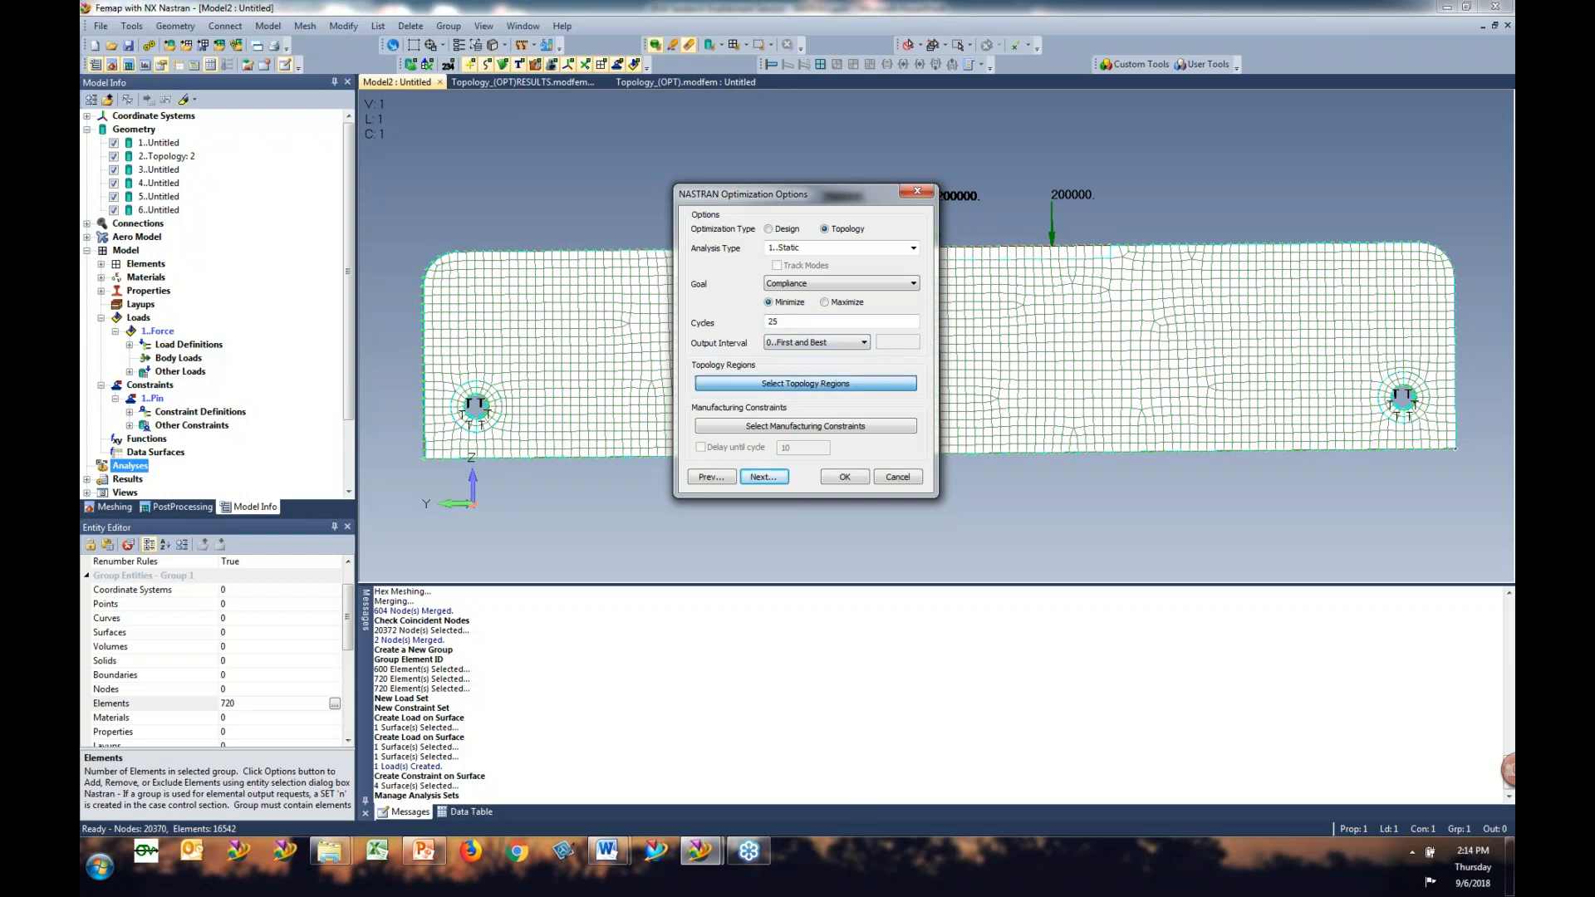
left_click_drag(764, 642, 782, 468)
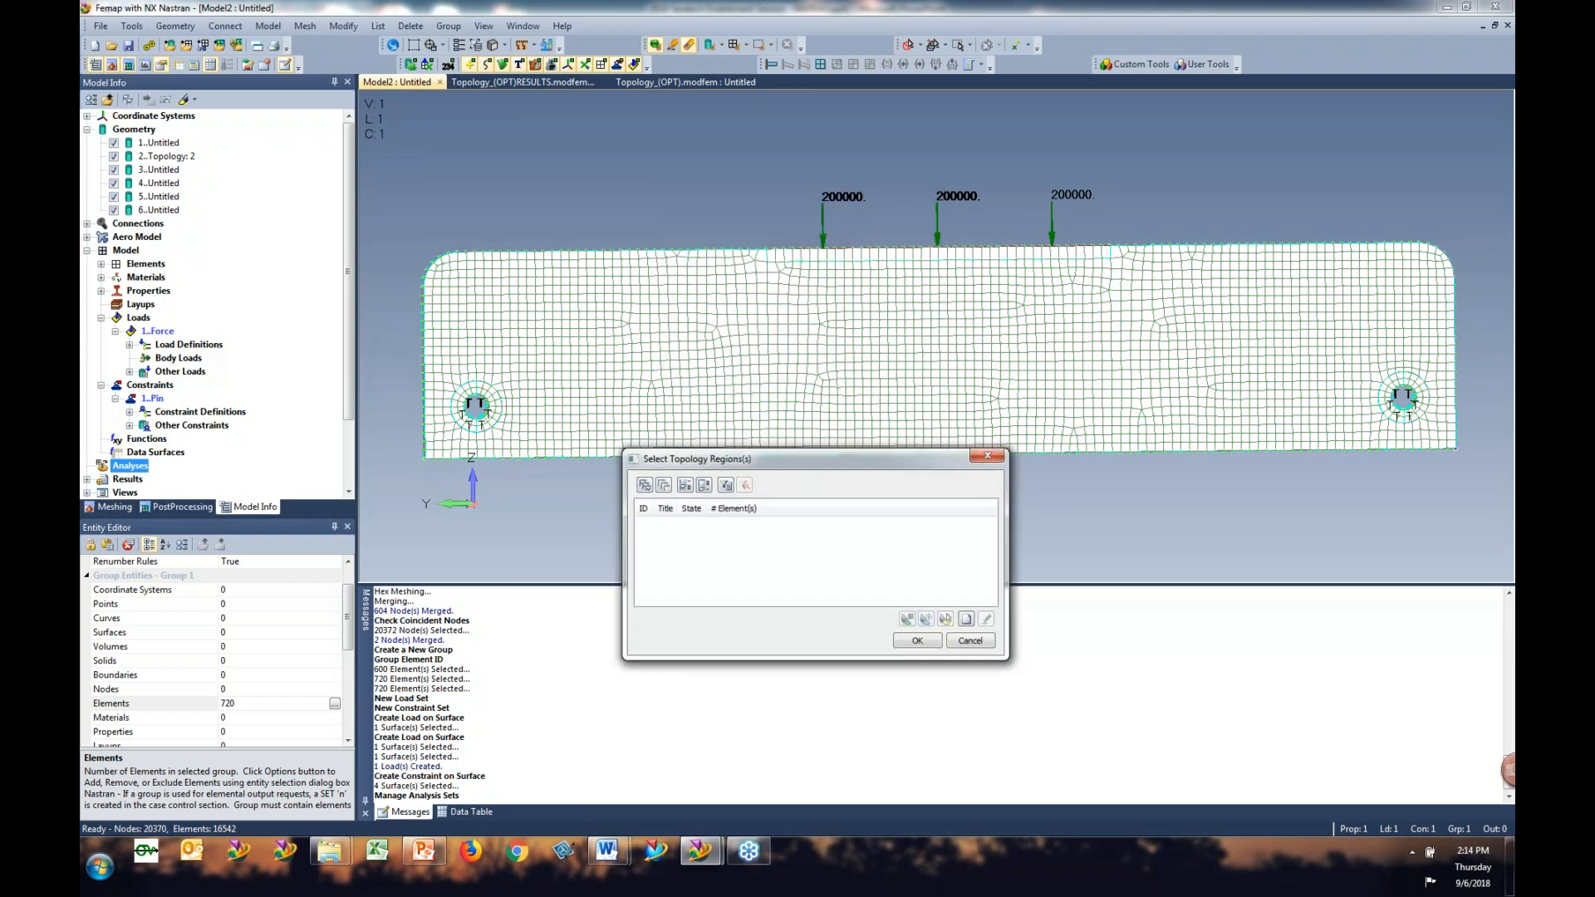
left_click(967, 619)
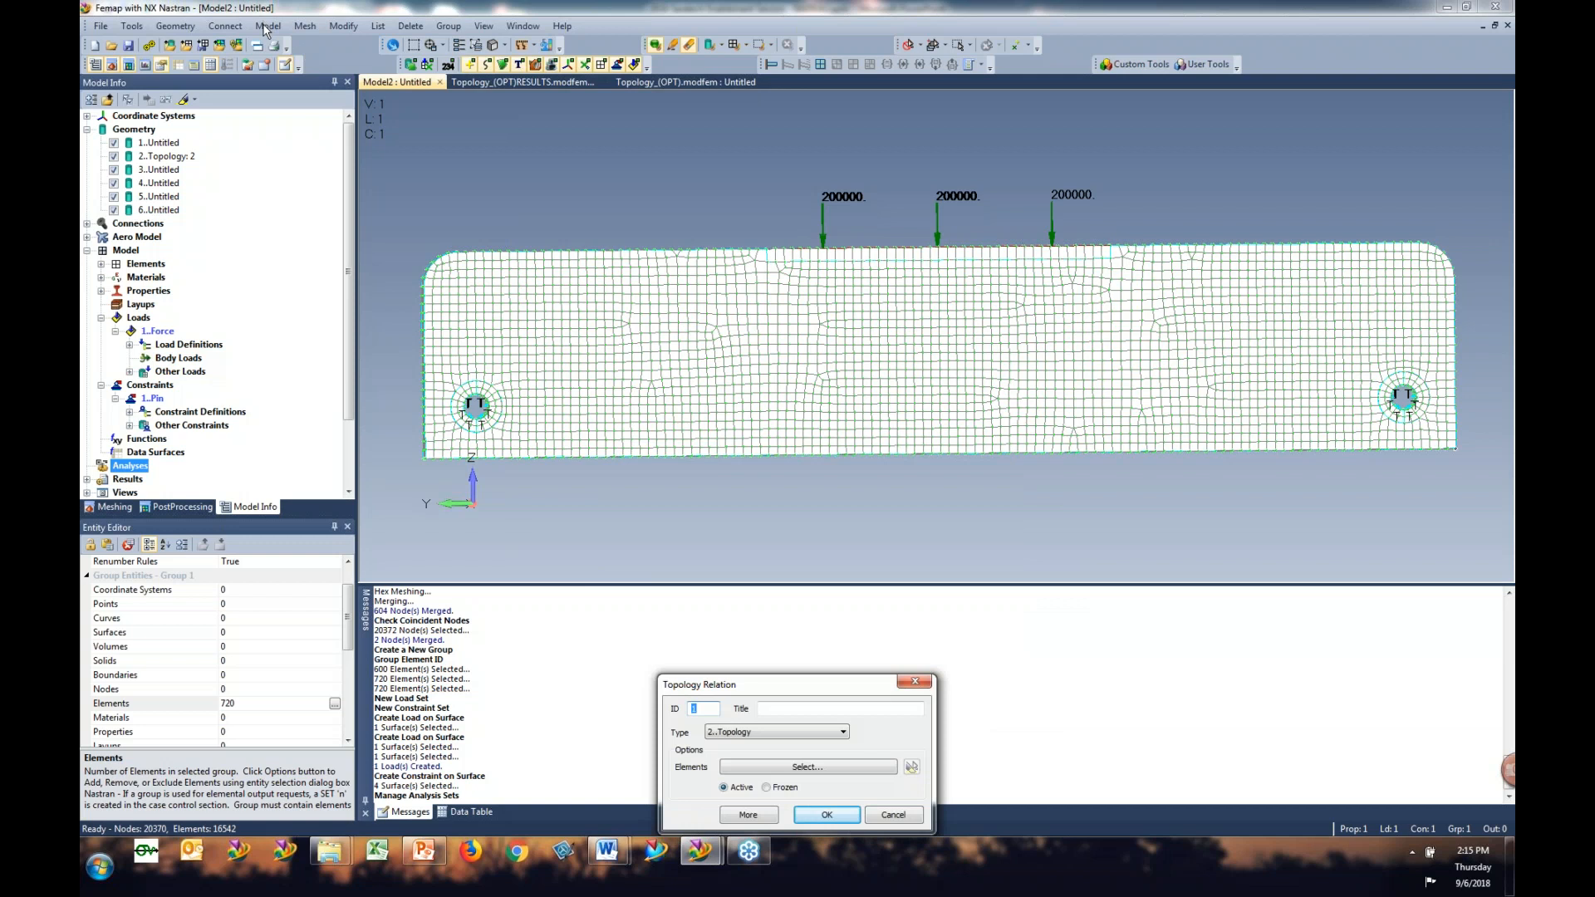
left_click_drag(774, 690, 857, 325)
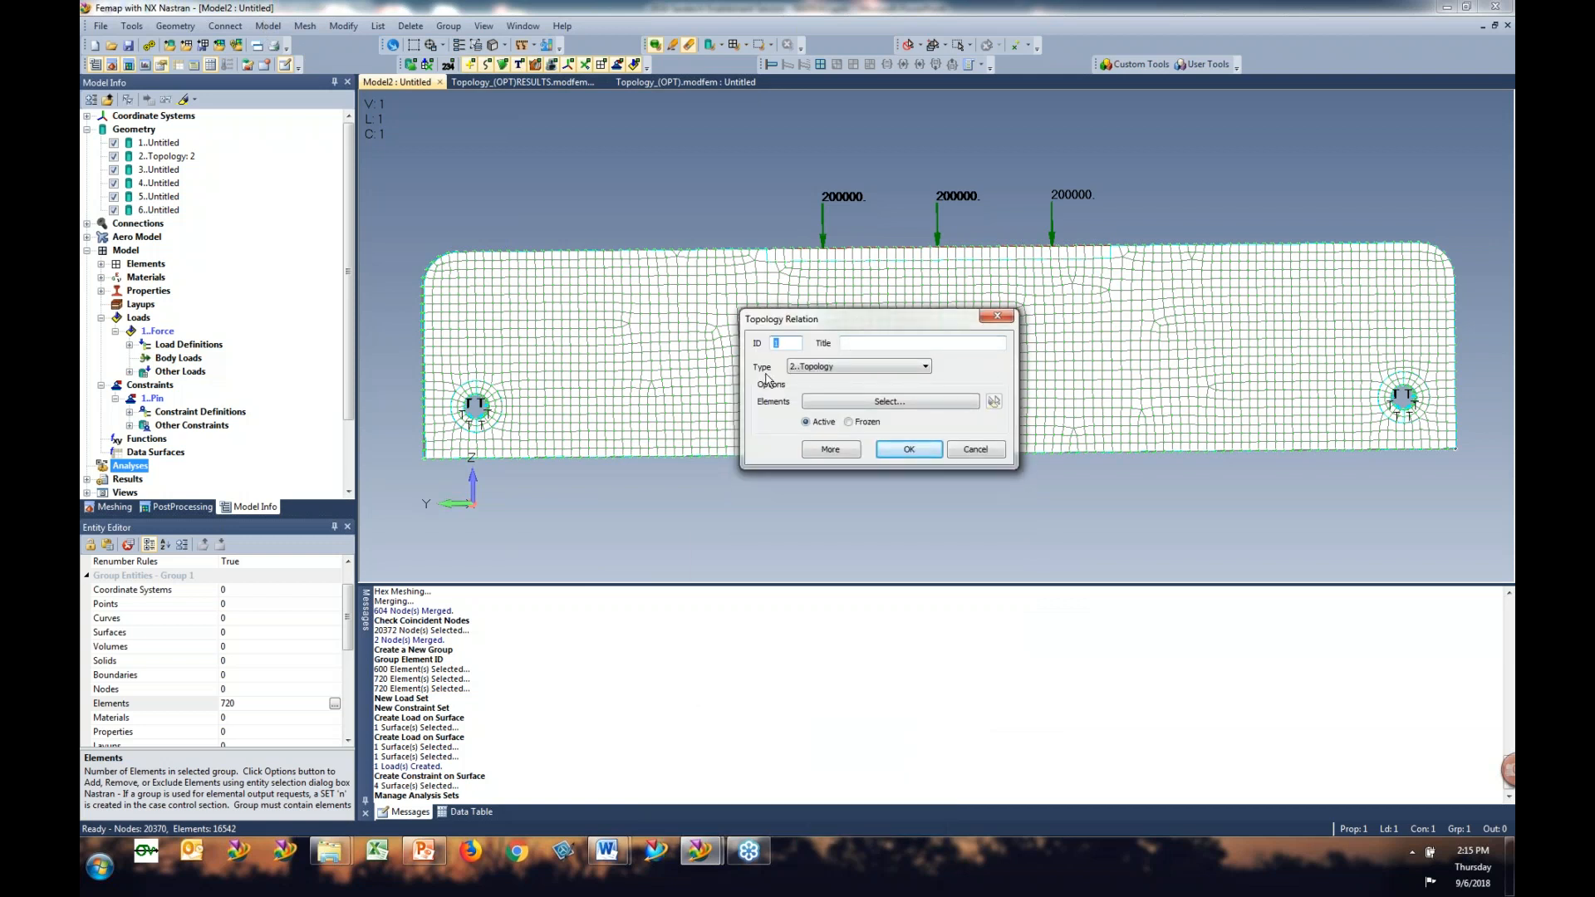
left_click(853, 422)
left_click(889, 402)
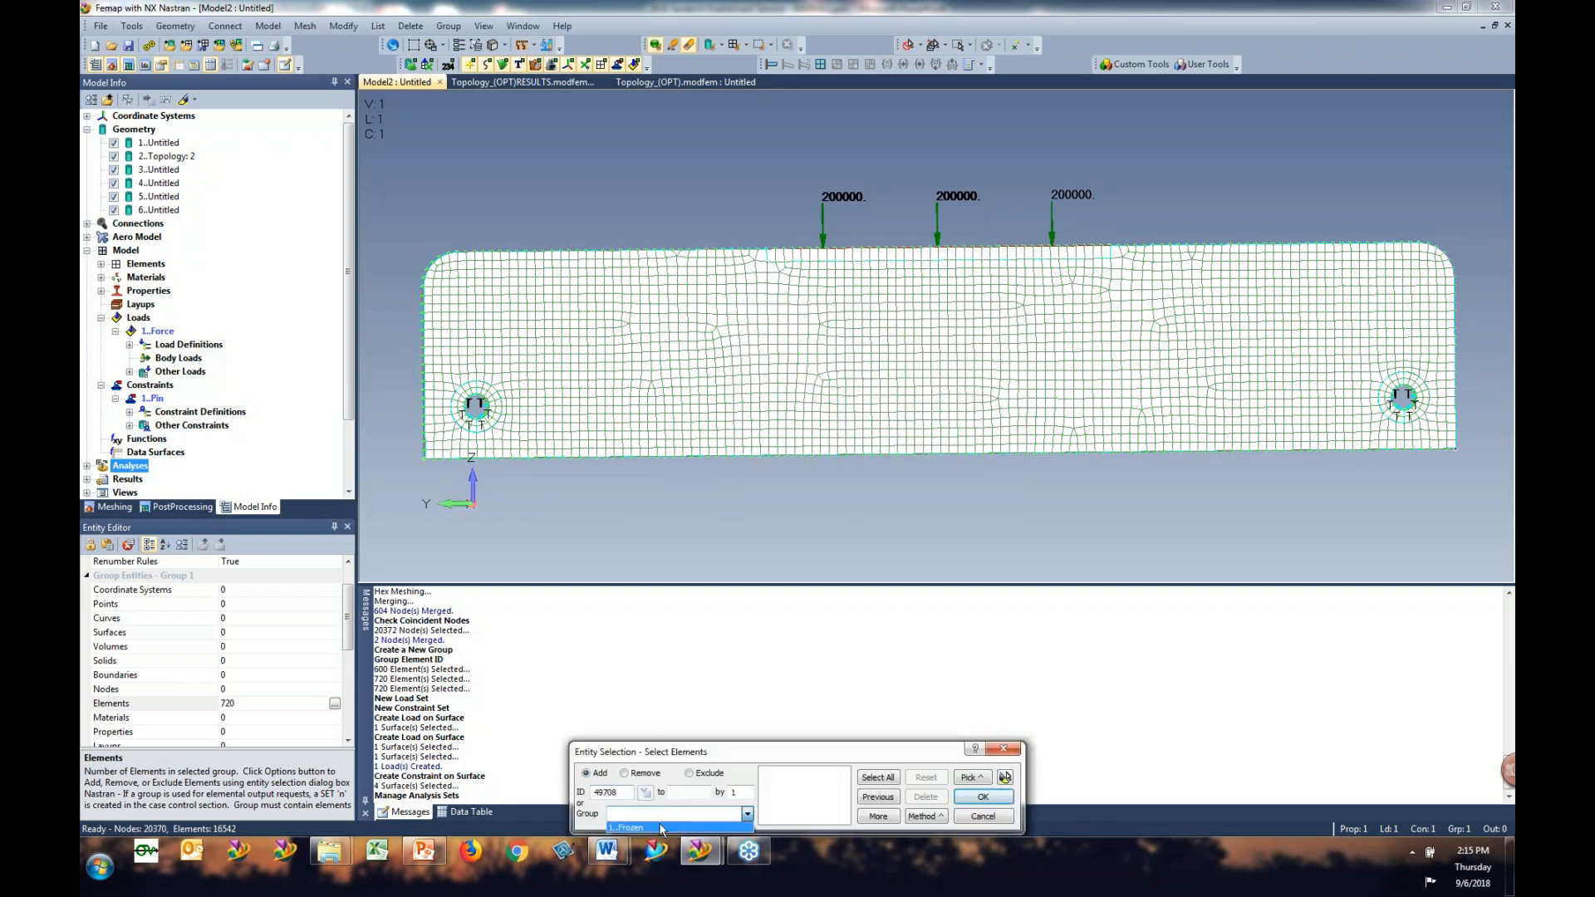
left_click(647, 828)
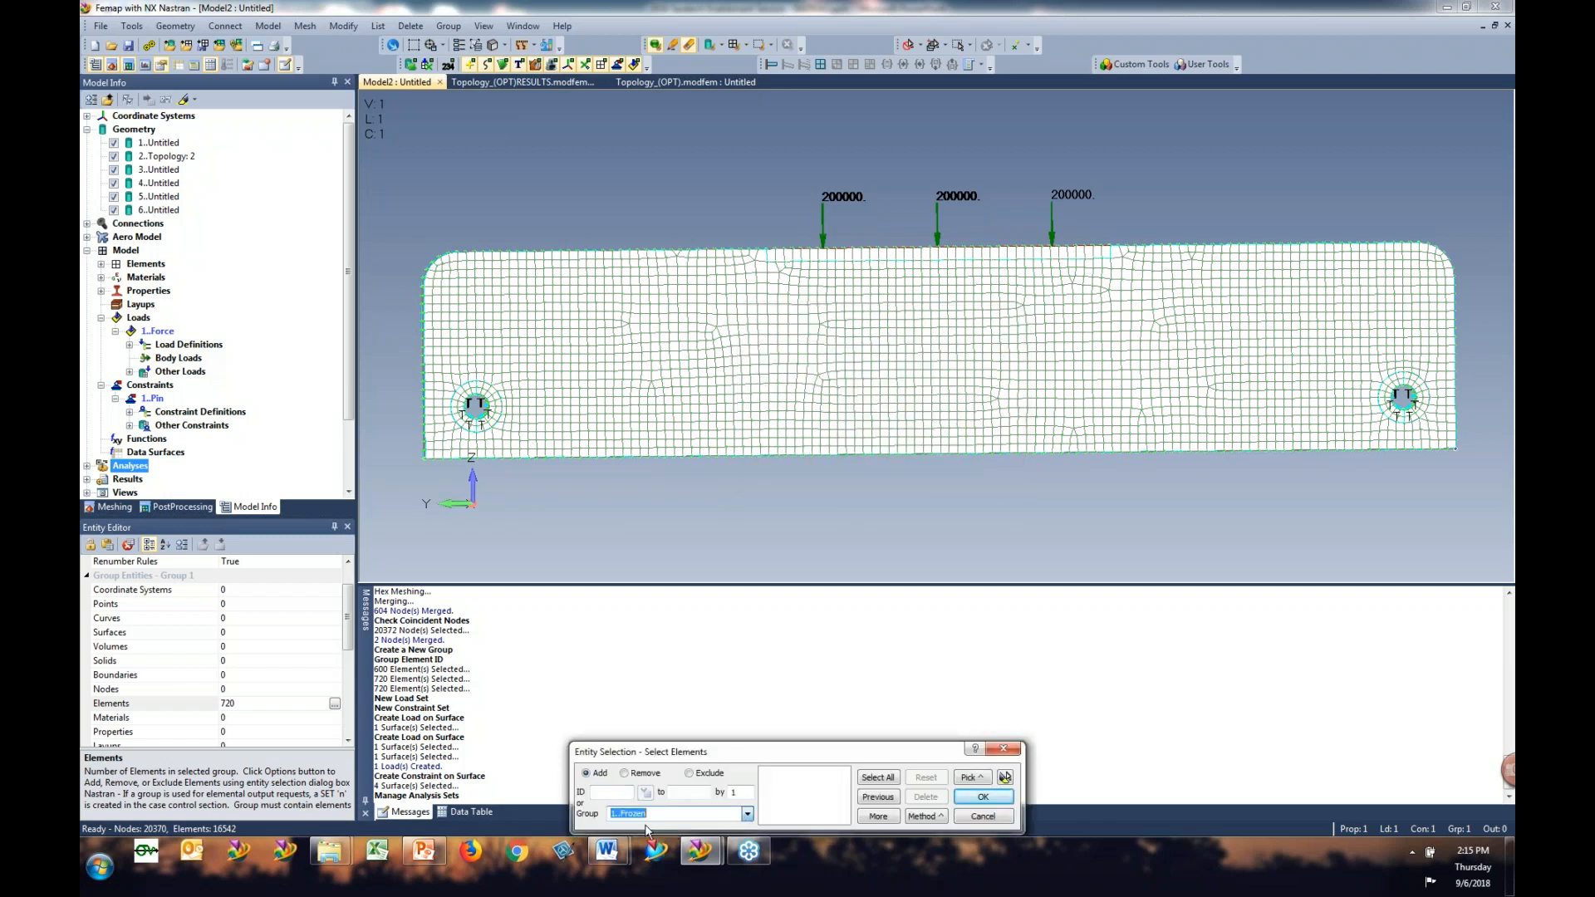
left_click(874, 816)
left_click(995, 799)
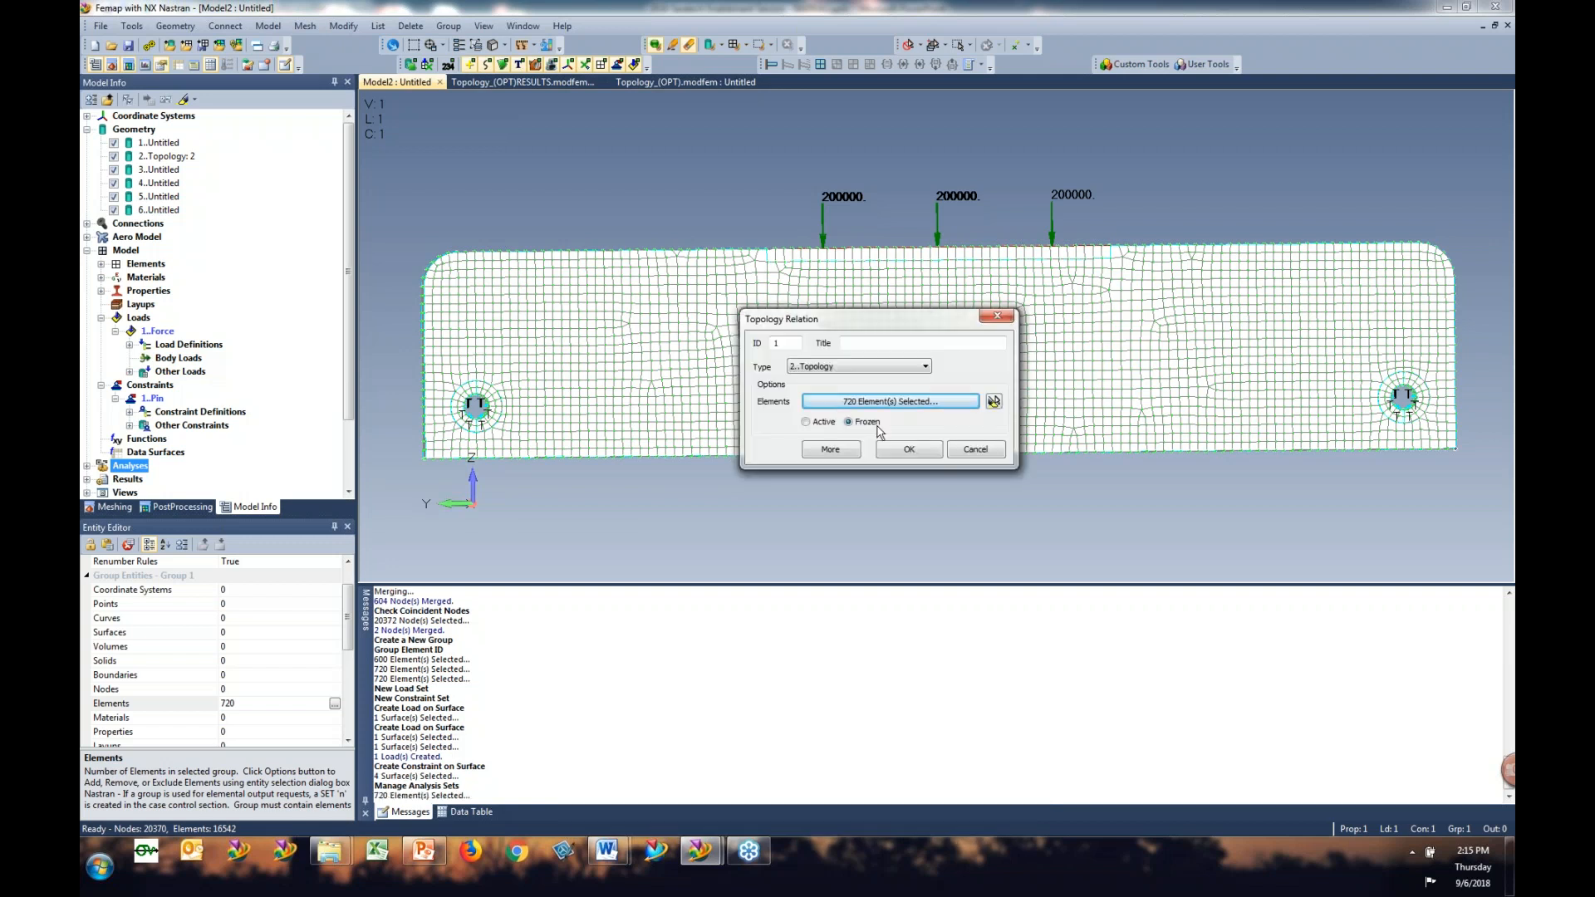
left_click(909, 450)
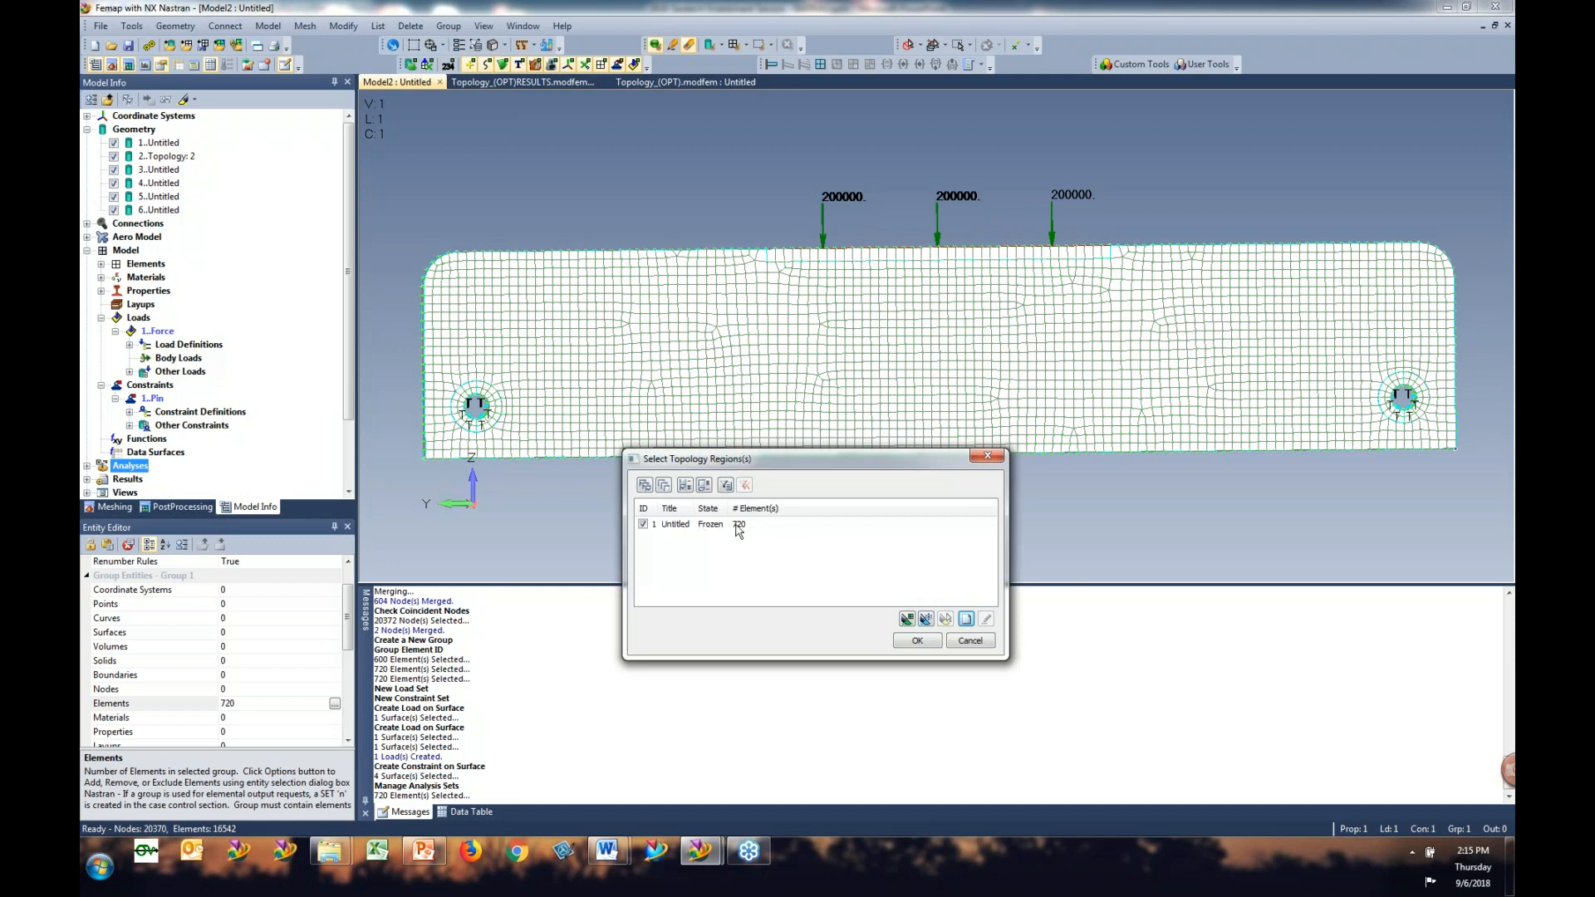
left_click(916, 640)
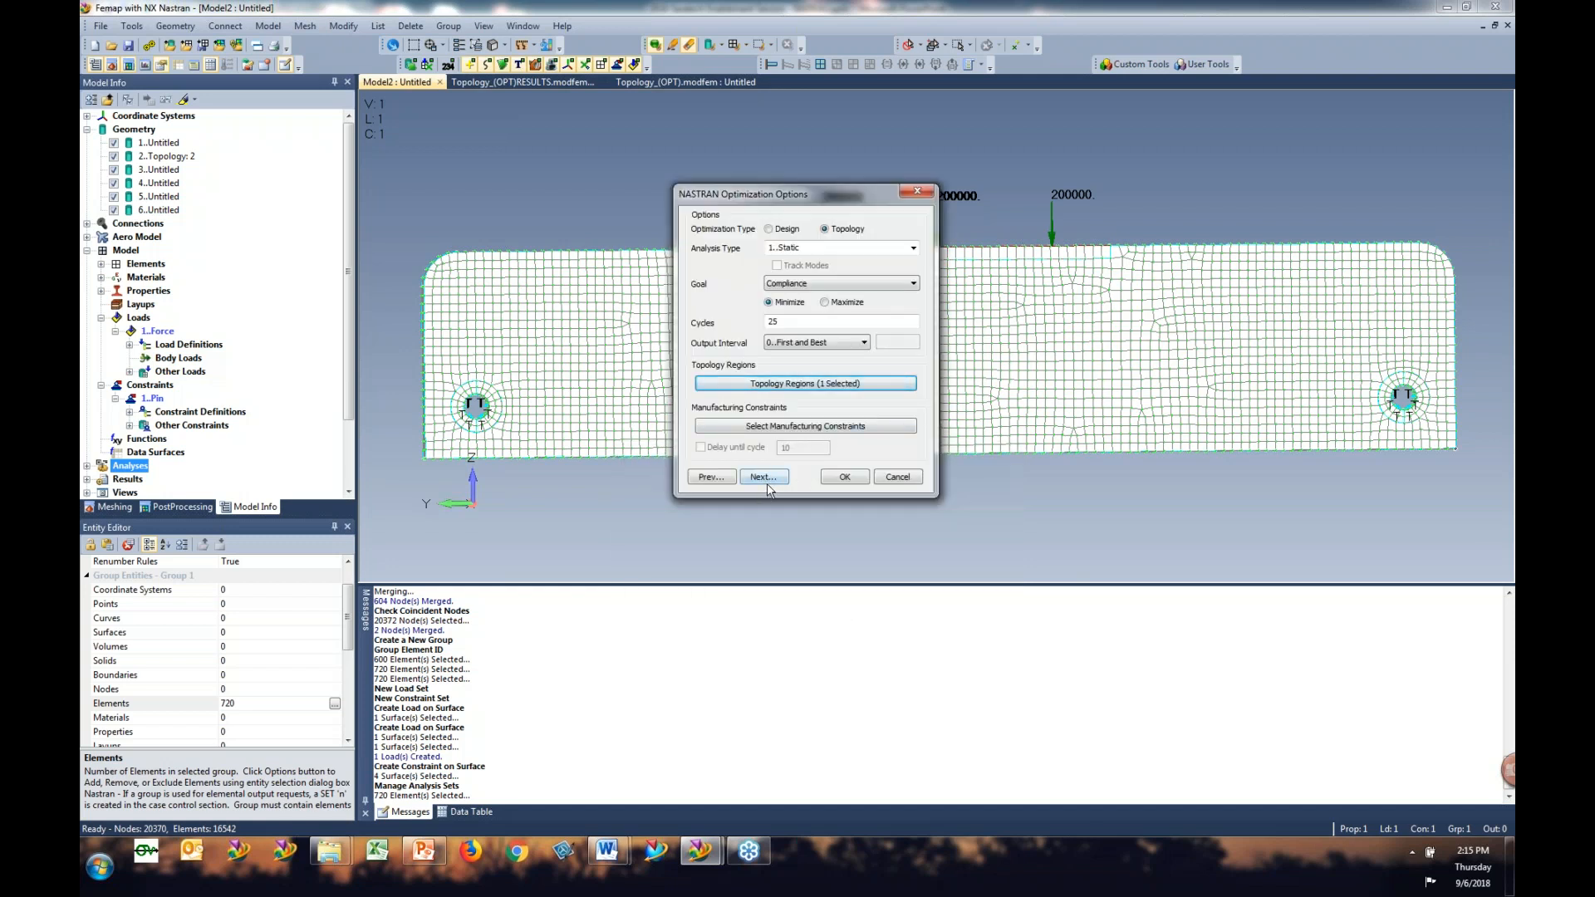
Step: Review the manufacturing constraint types available for the topology optimization
left_click(768, 426)
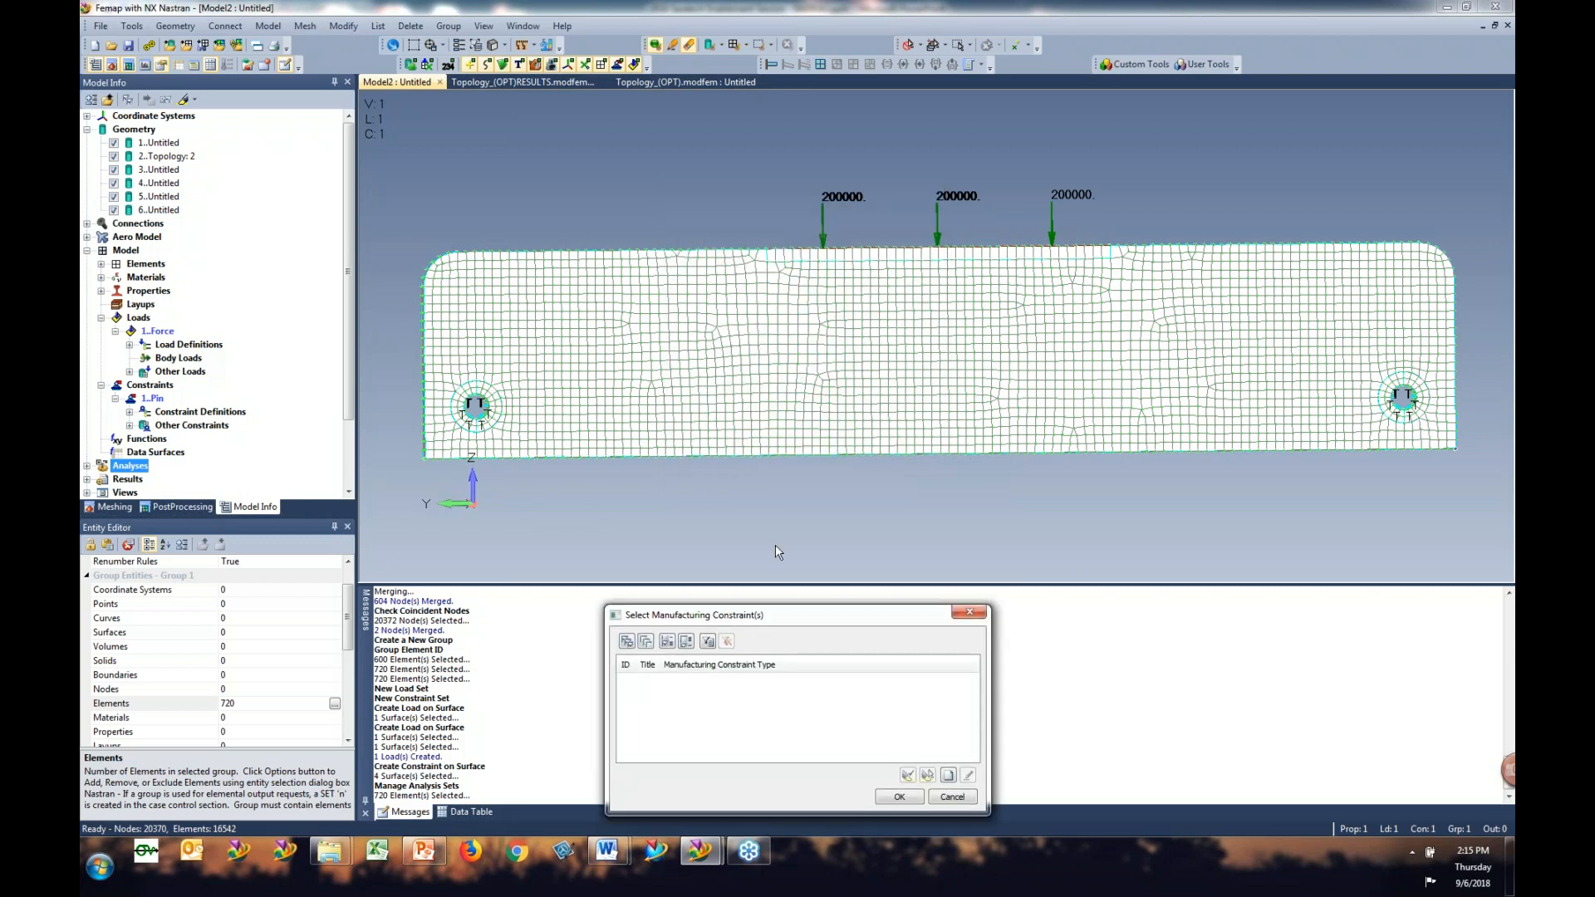
left_click(957, 673)
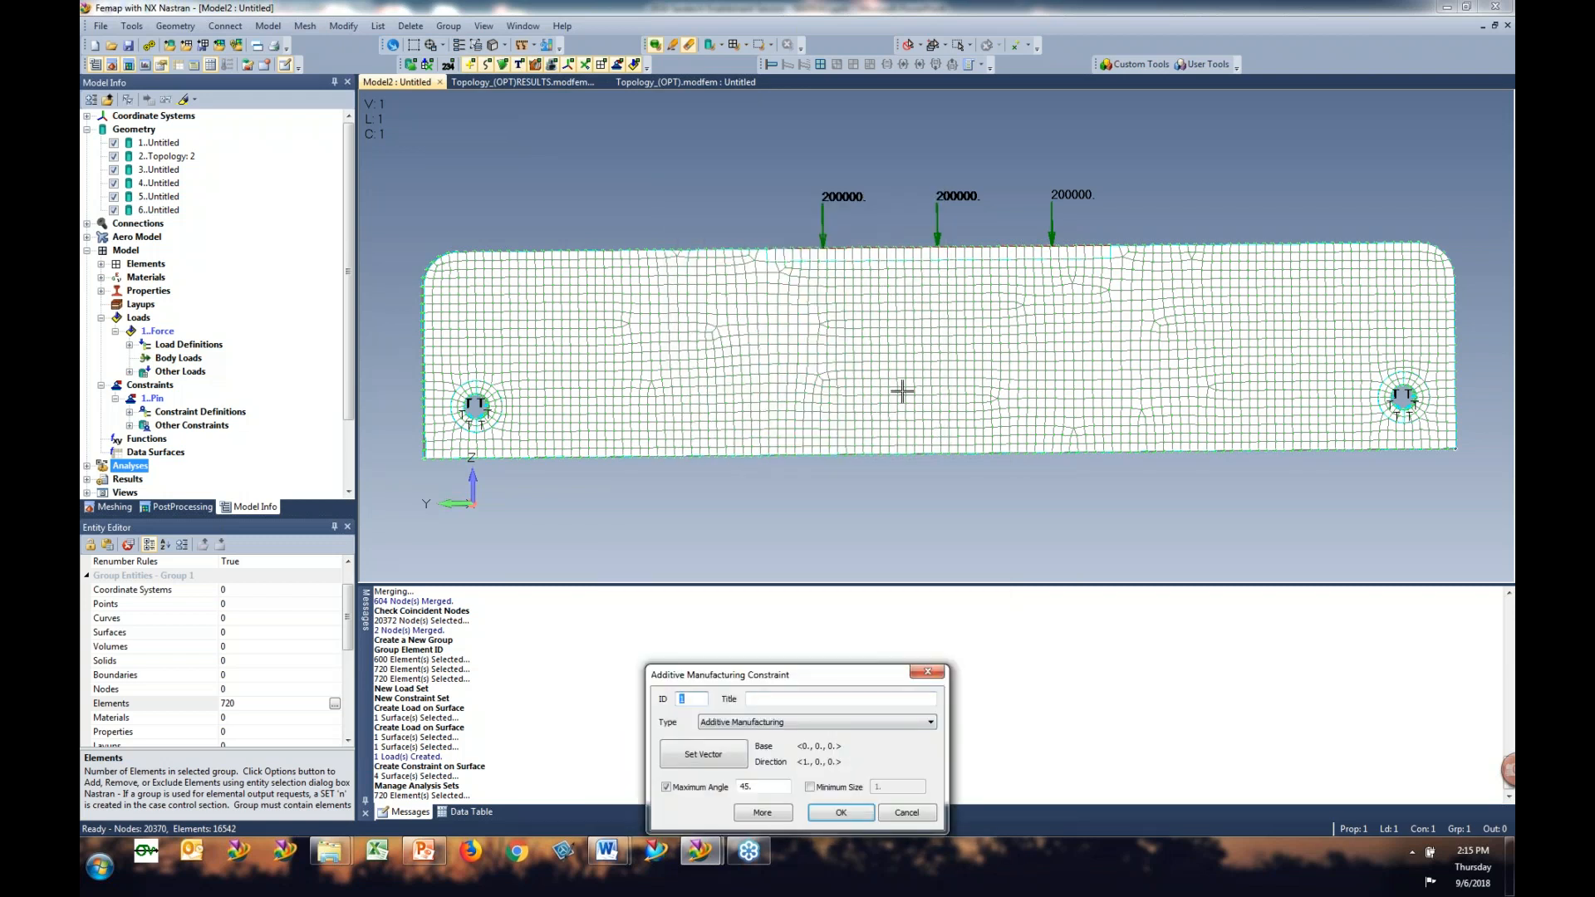
left_click_drag(842, 677, 942, 342)
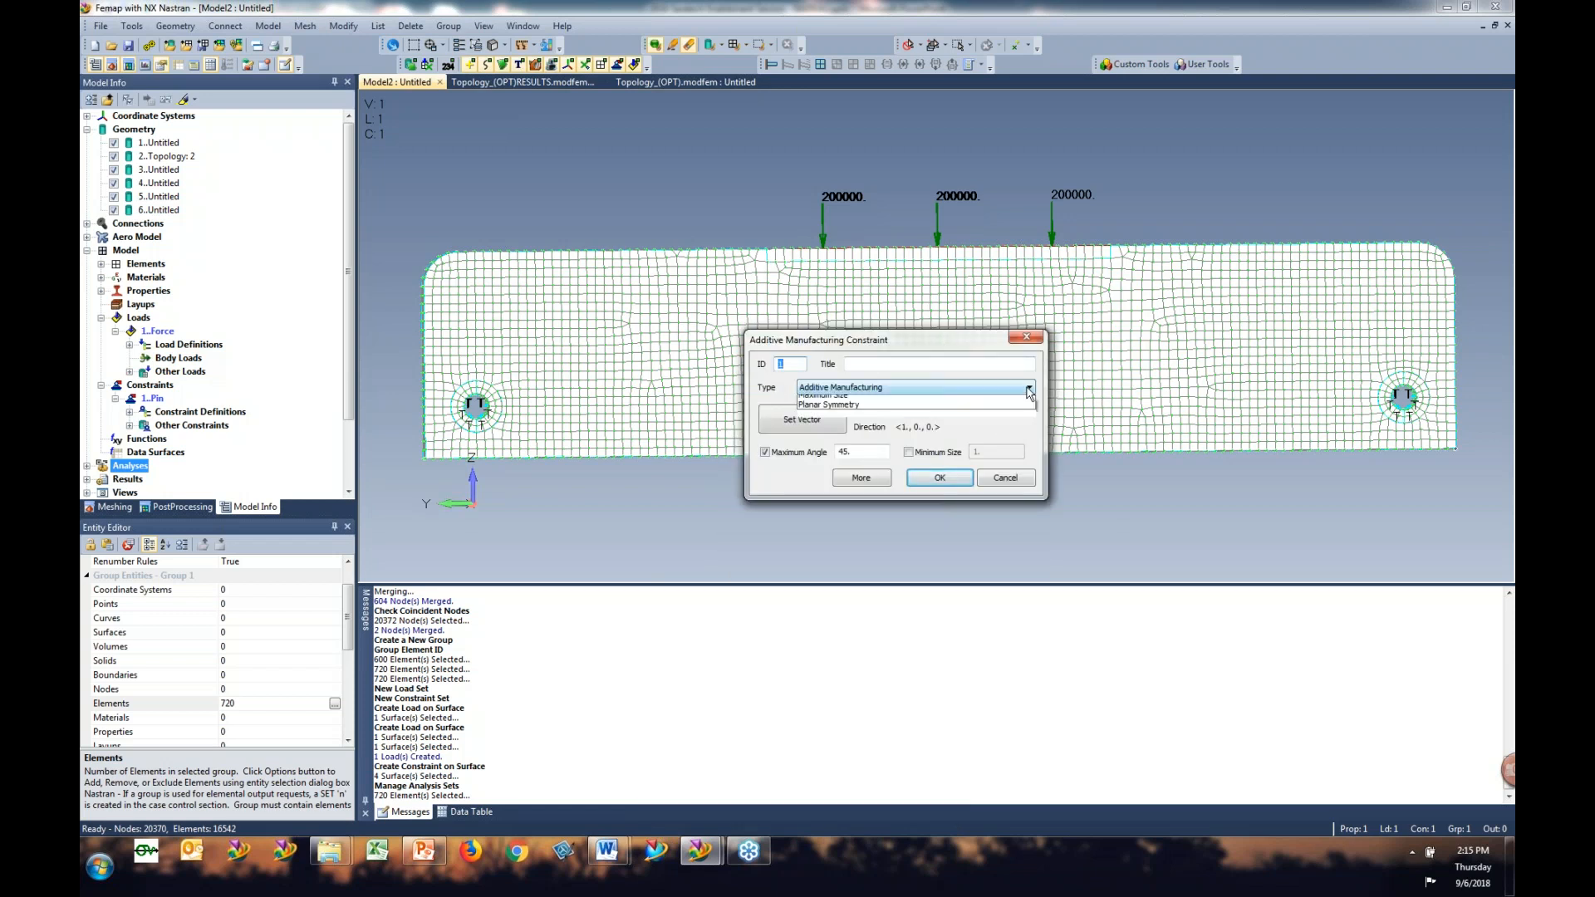
left_click(1029, 389)
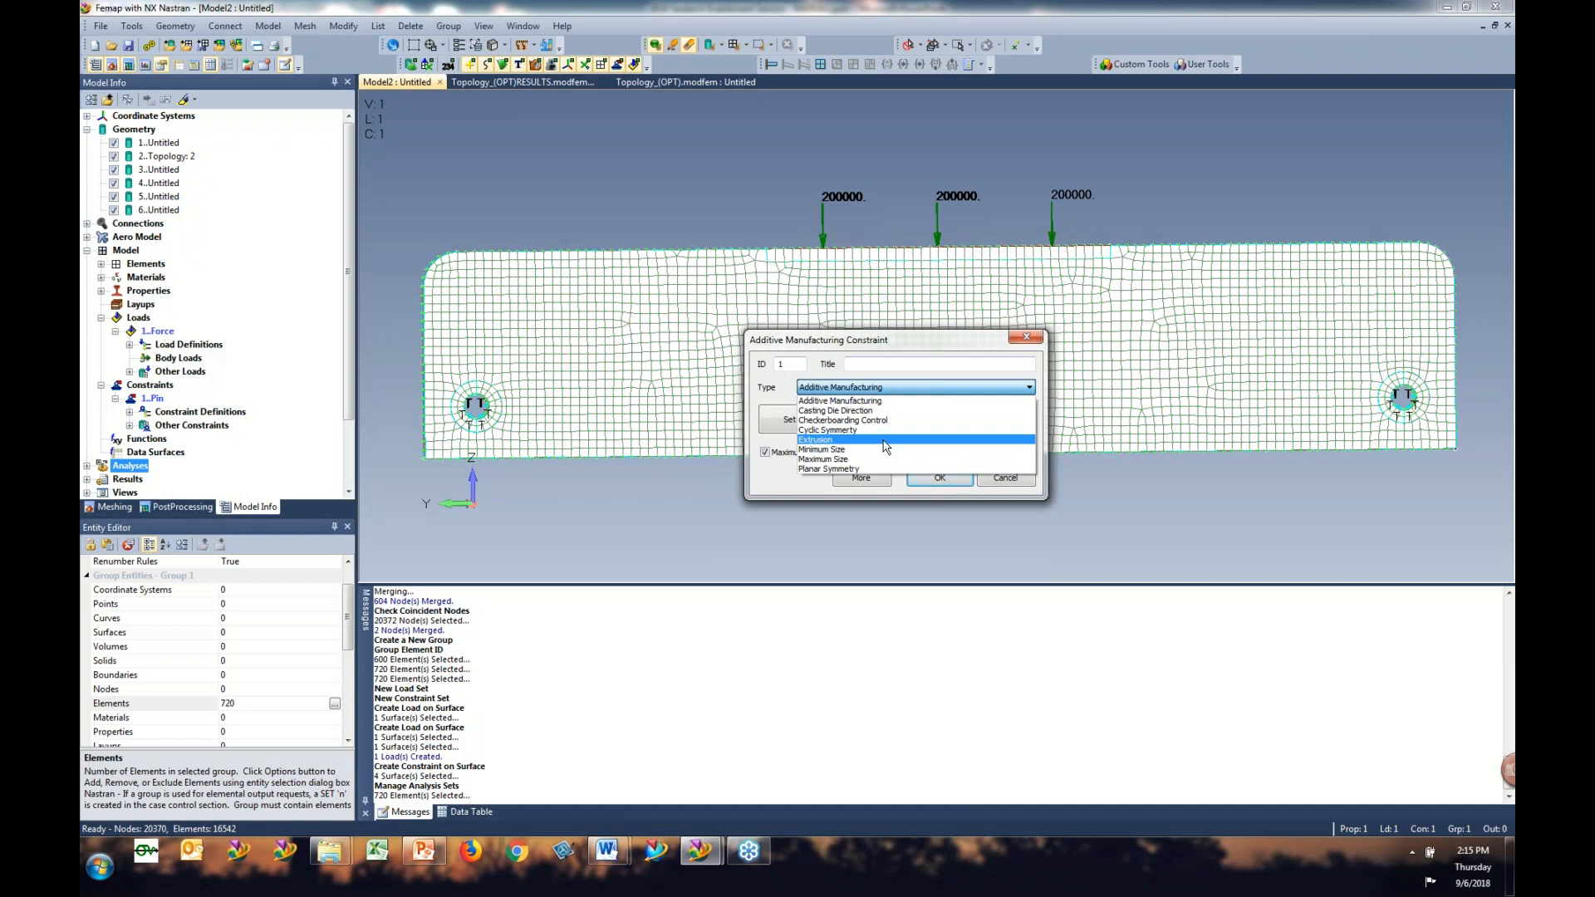
left_click(852, 353)
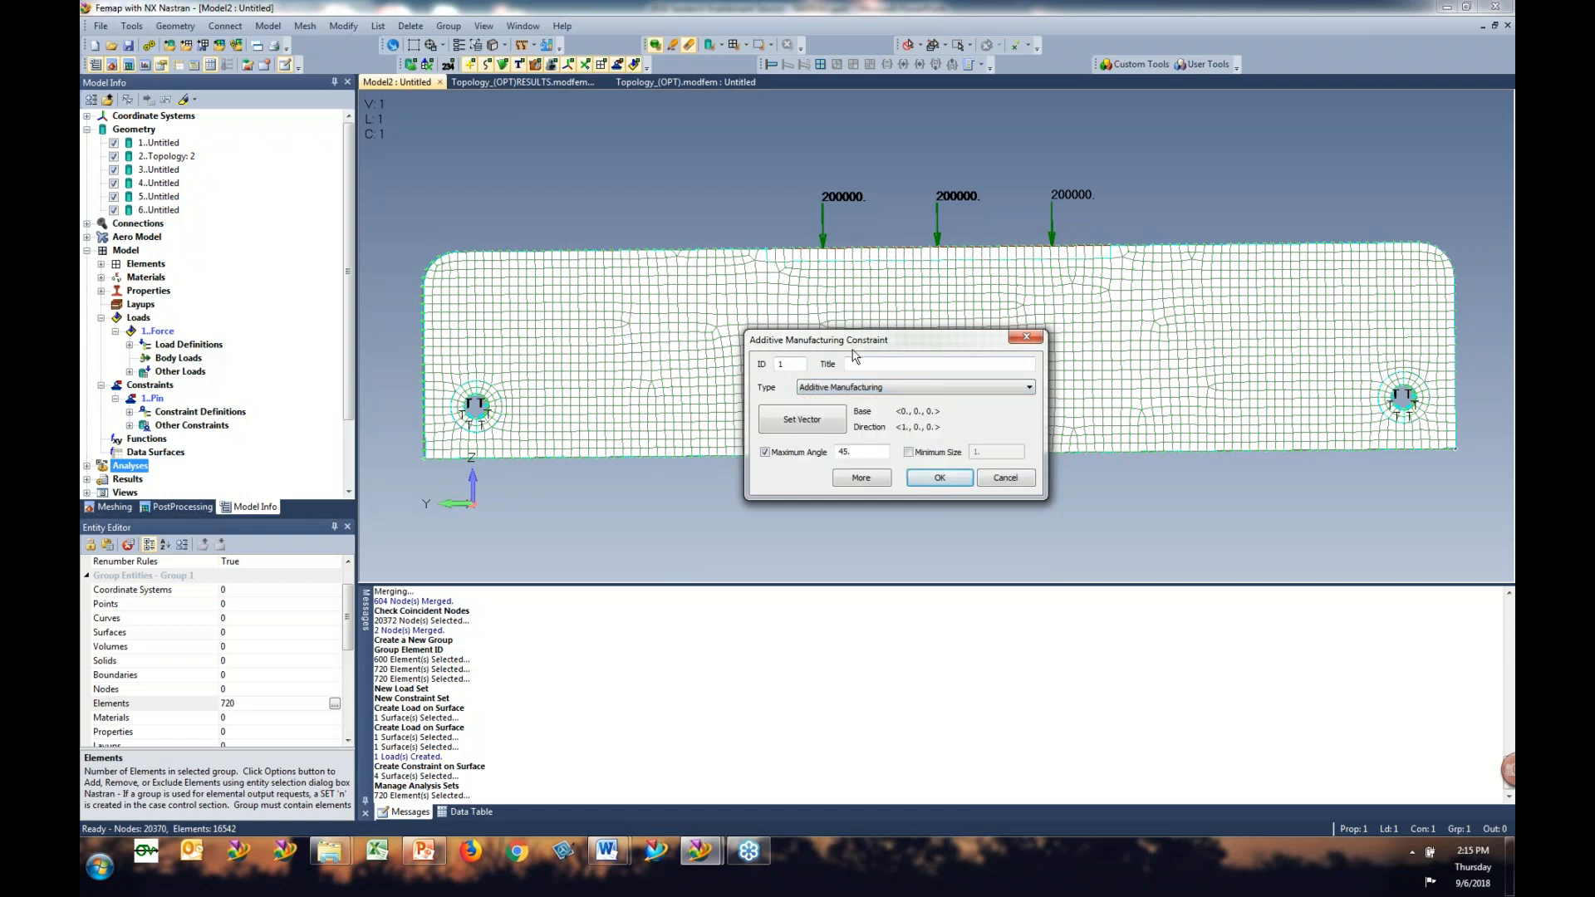
left_click(1006, 478)
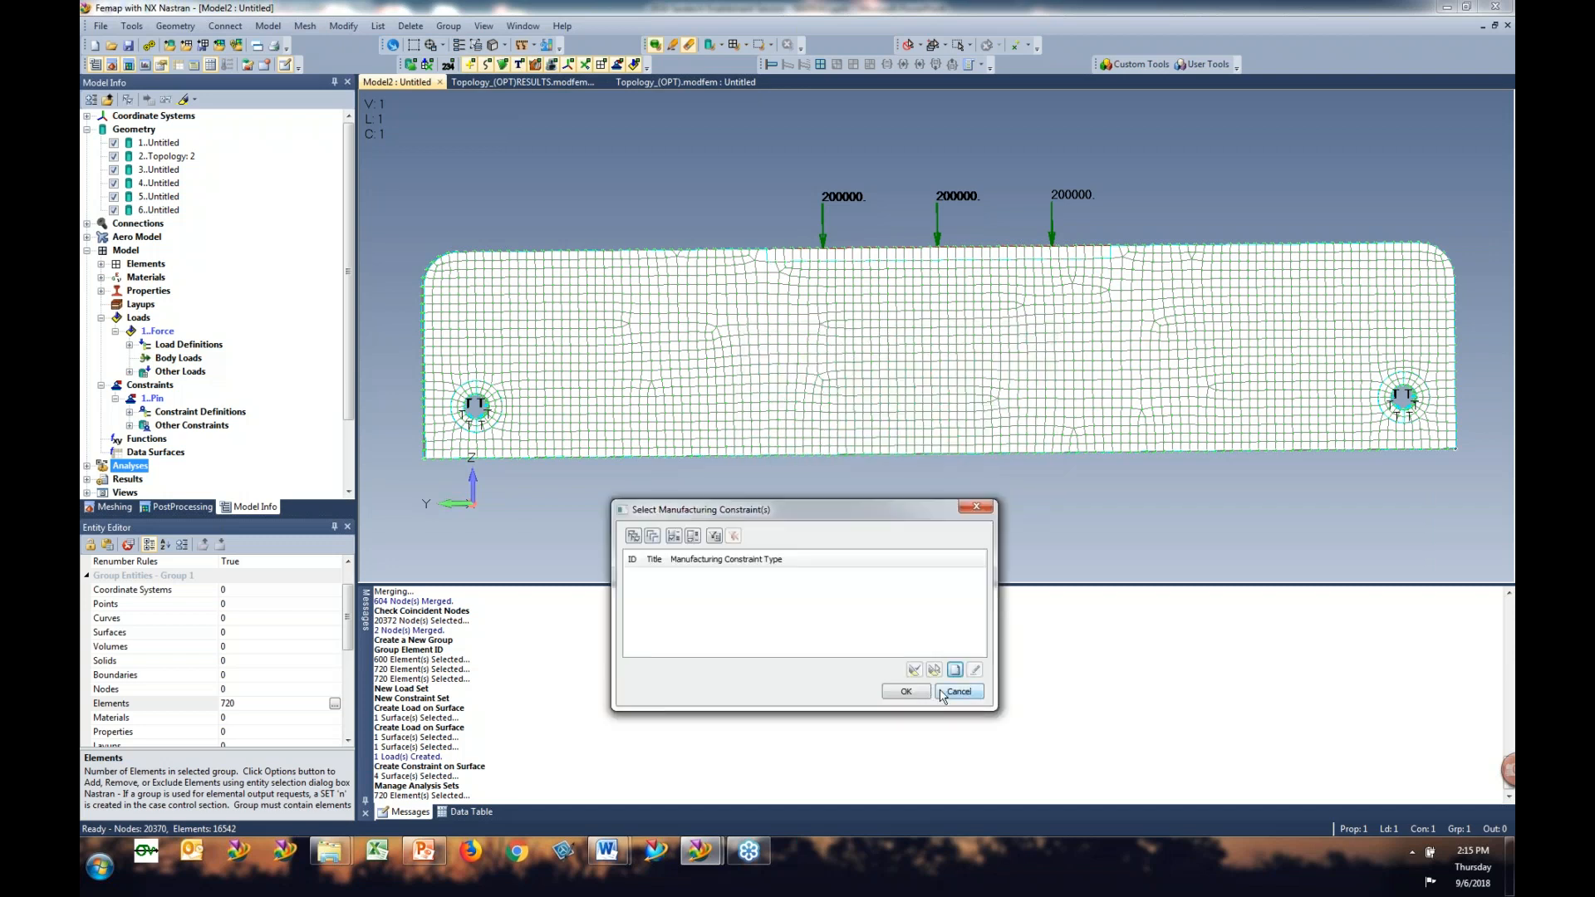
left_click(960, 697)
Step: Start a new optimization limit in the analysis set with a Nodal Displacement response on the TZ component
left_click(779, 480)
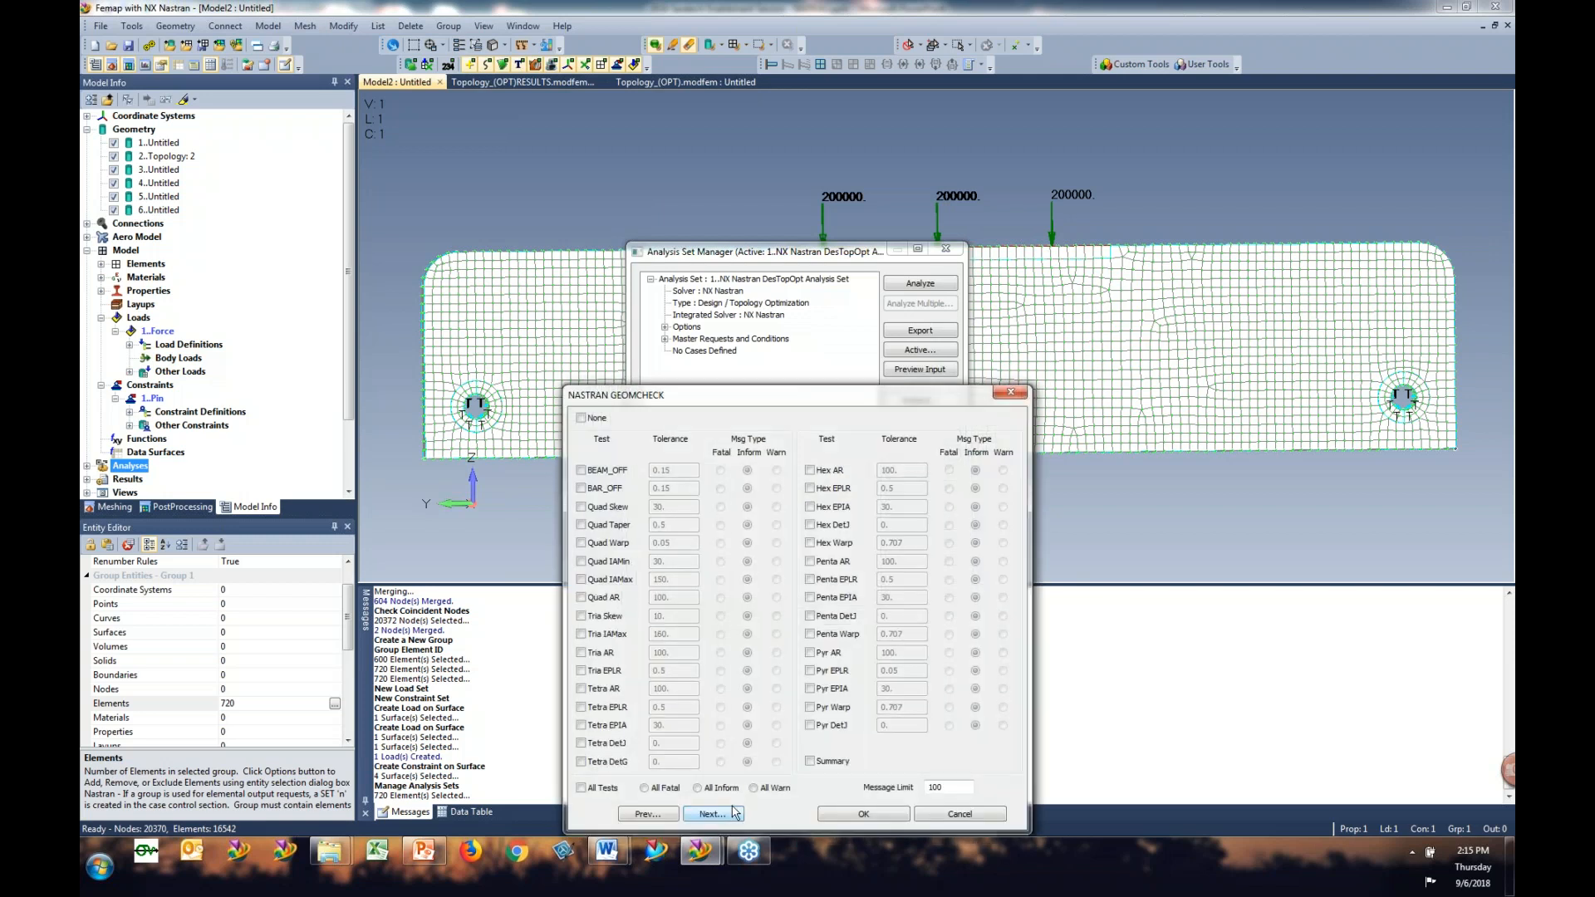
left_click(729, 815)
left_click(751, 818)
left_click(759, 817)
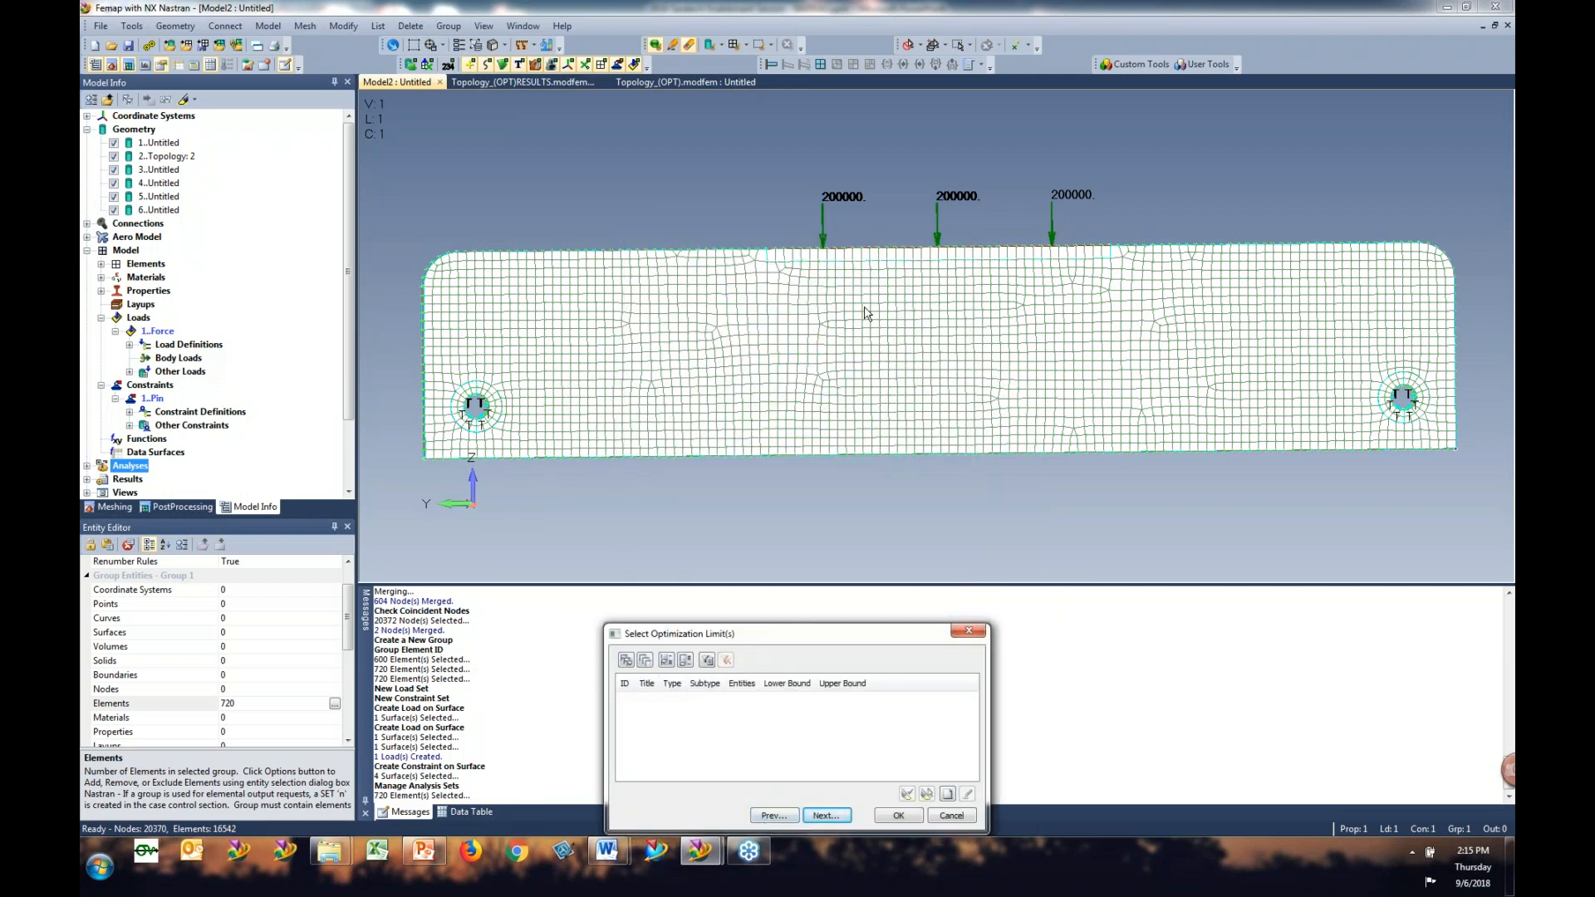
left_click_drag(752, 643, 884, 225)
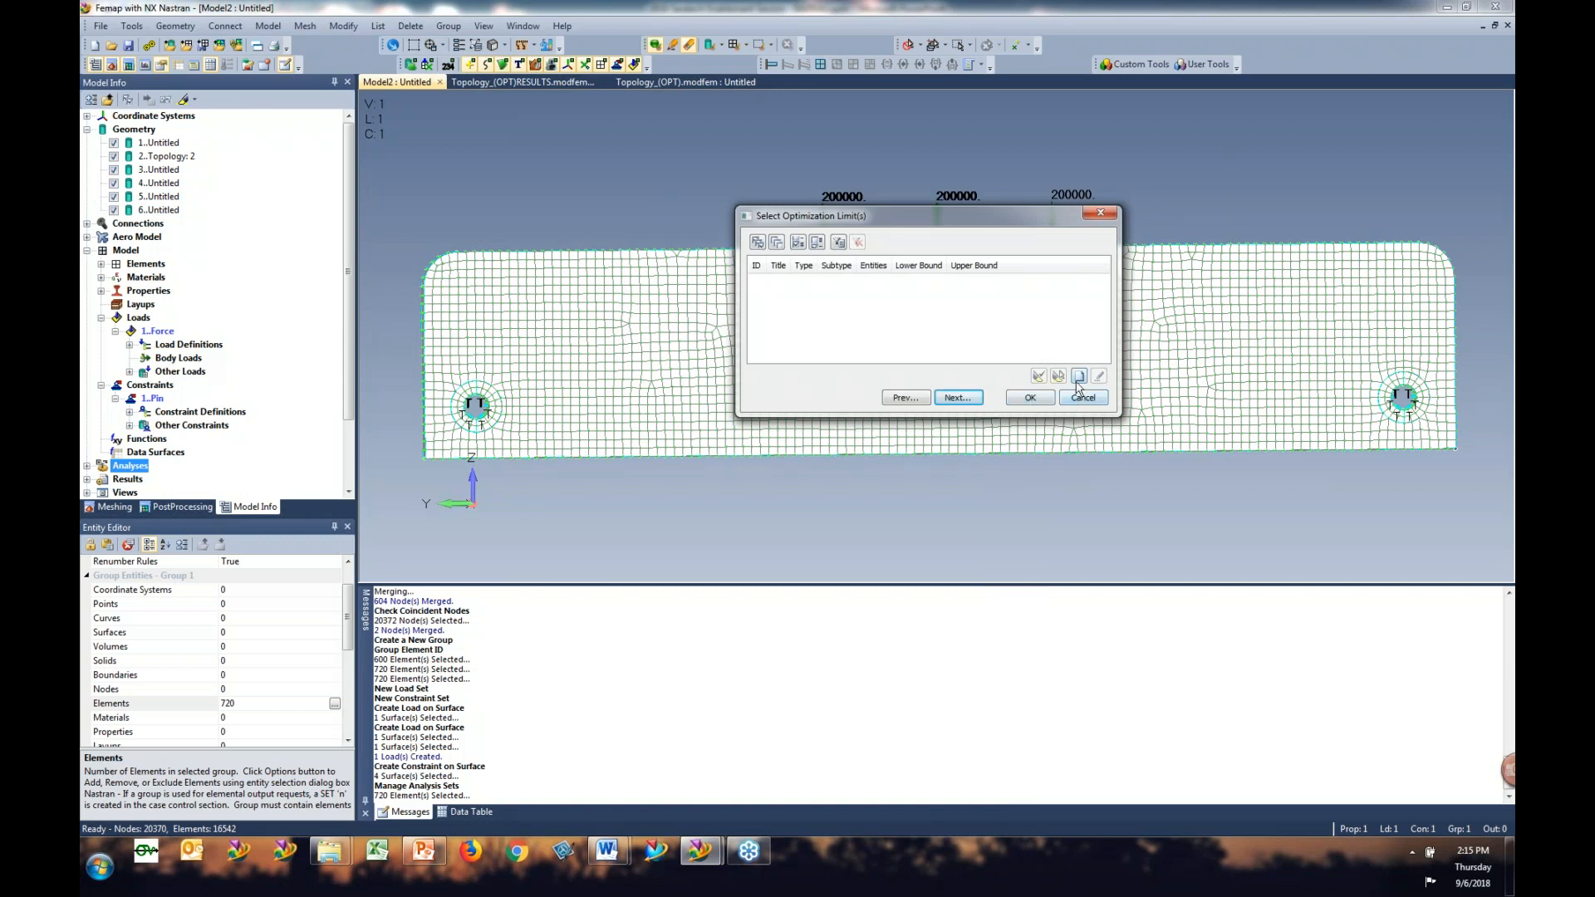
left_click(1079, 376)
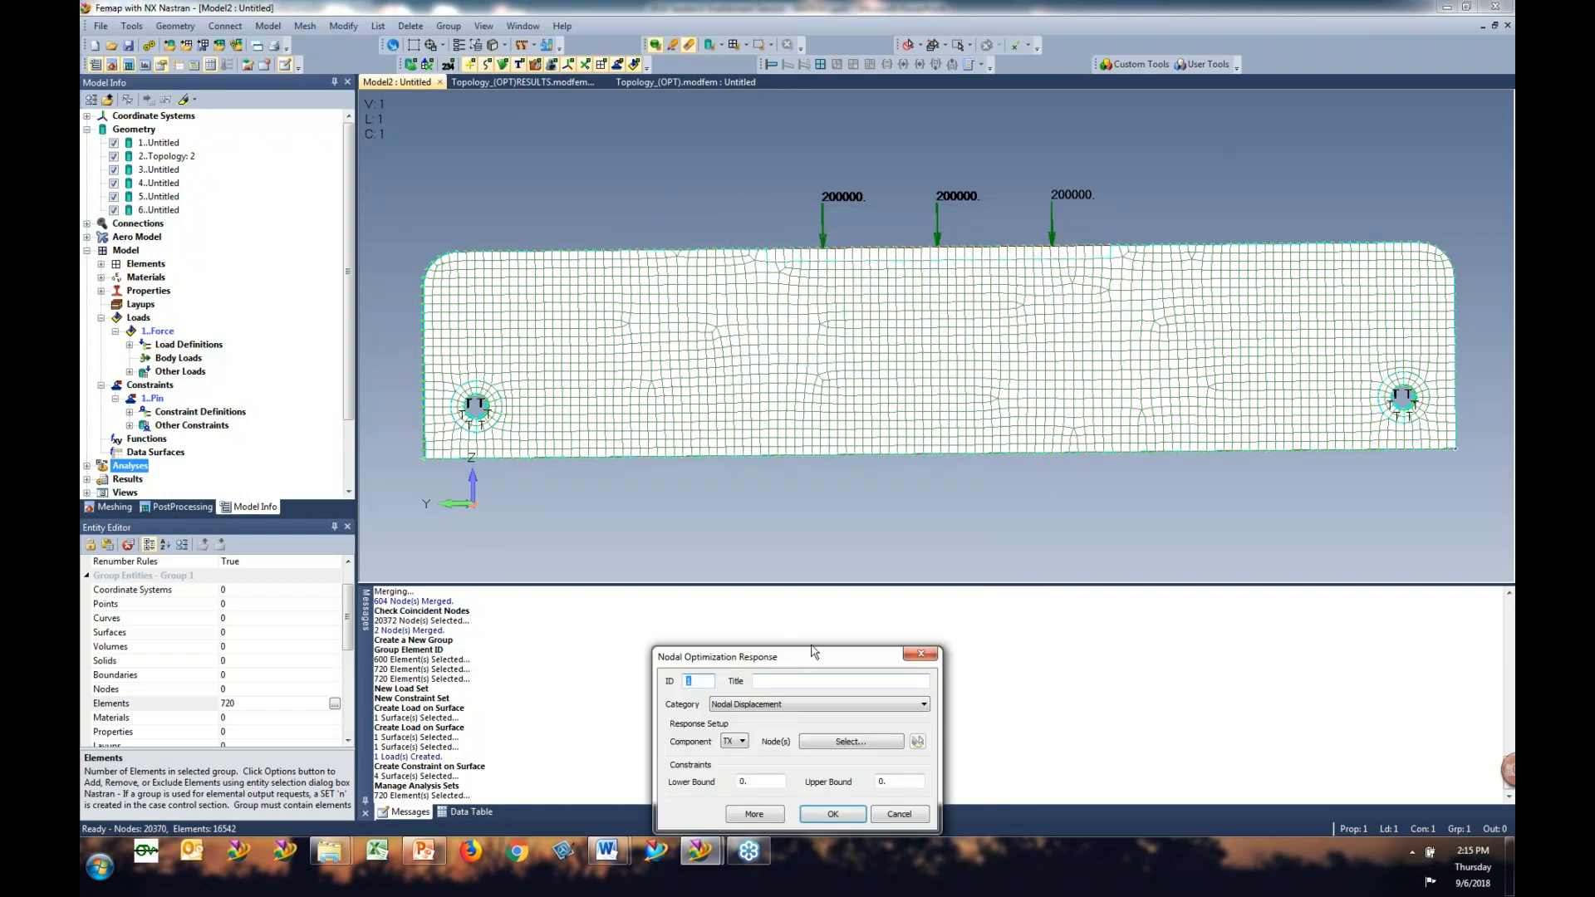
left_click_drag(803, 656, 879, 556)
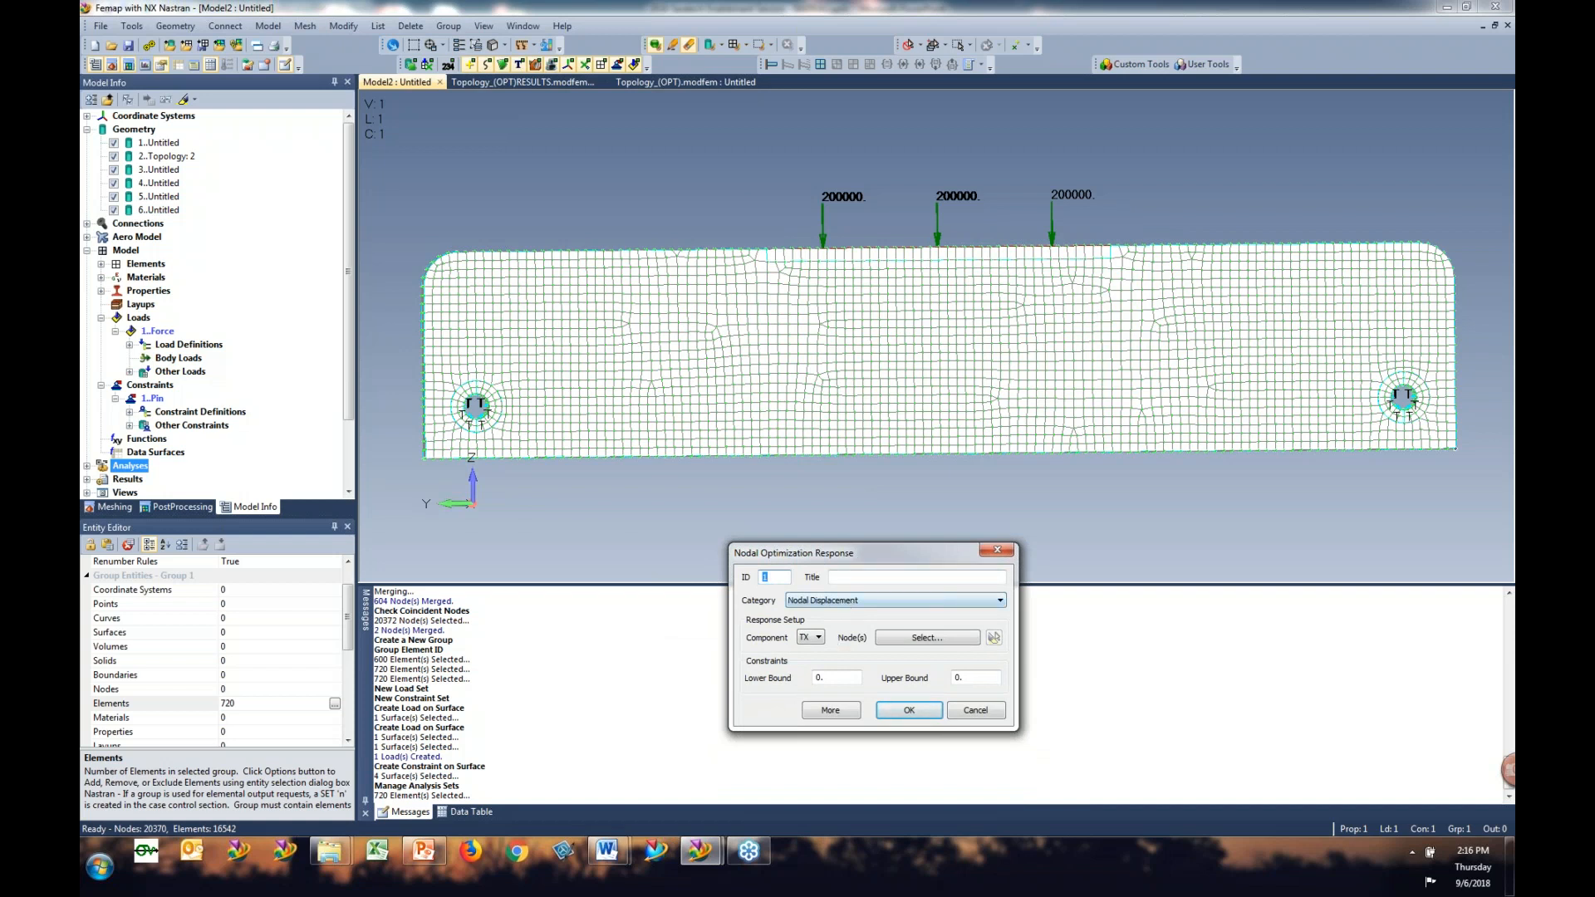
left_click(809, 638)
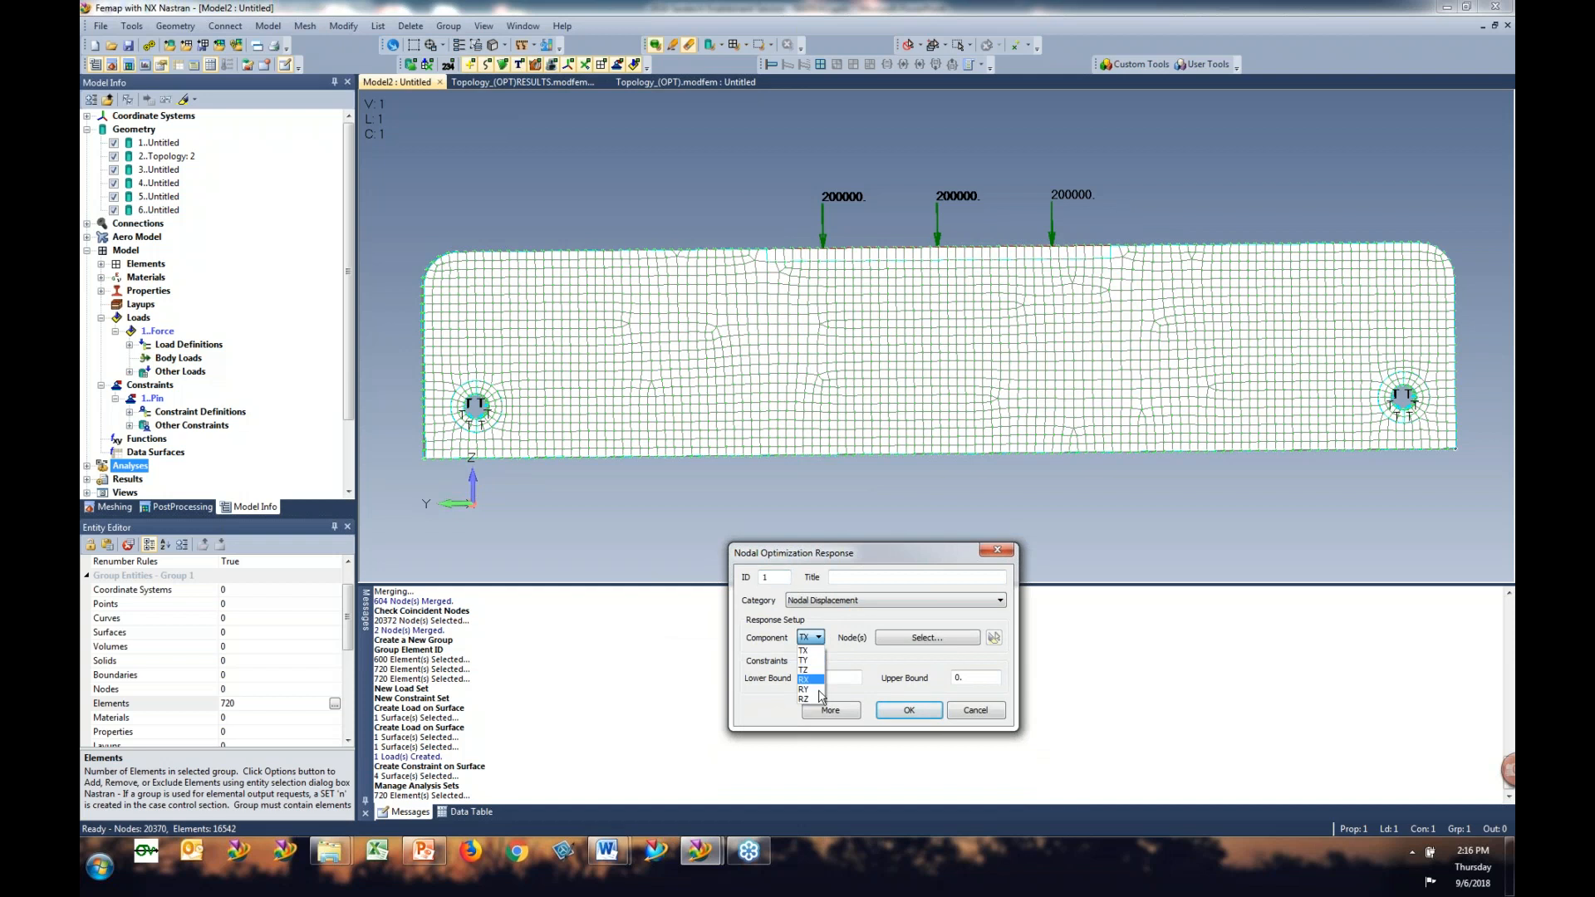
left_click(804, 670)
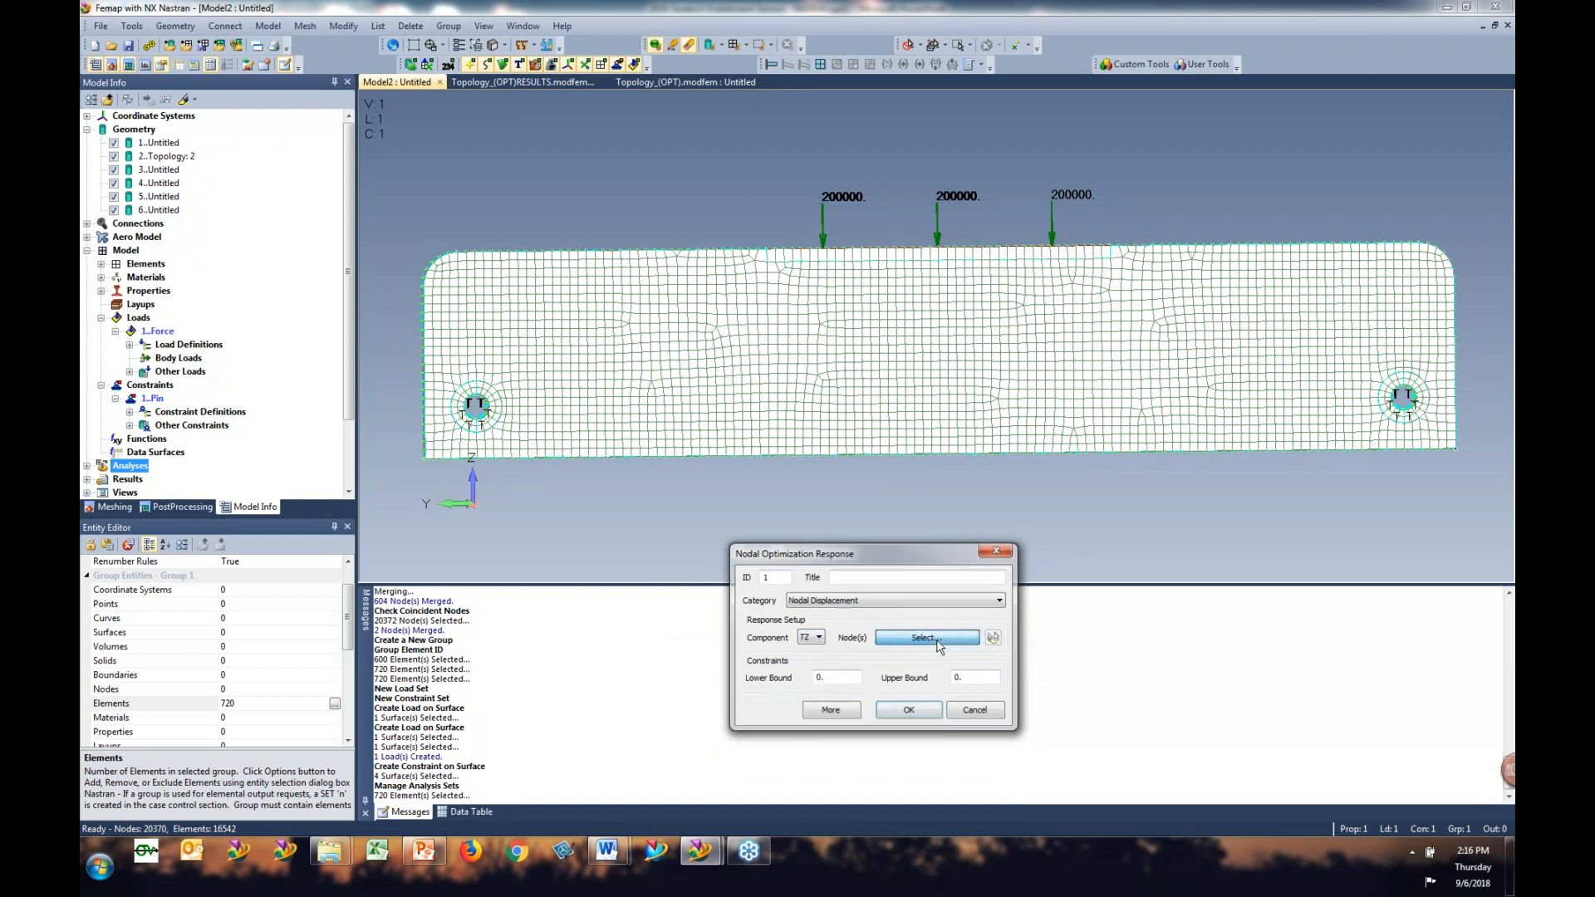
Step: Assign the nodes on the loaded face at the plate's upper edge to the TZ displacement response
left_click(938, 646)
left_click(927, 817)
left_click(951, 797)
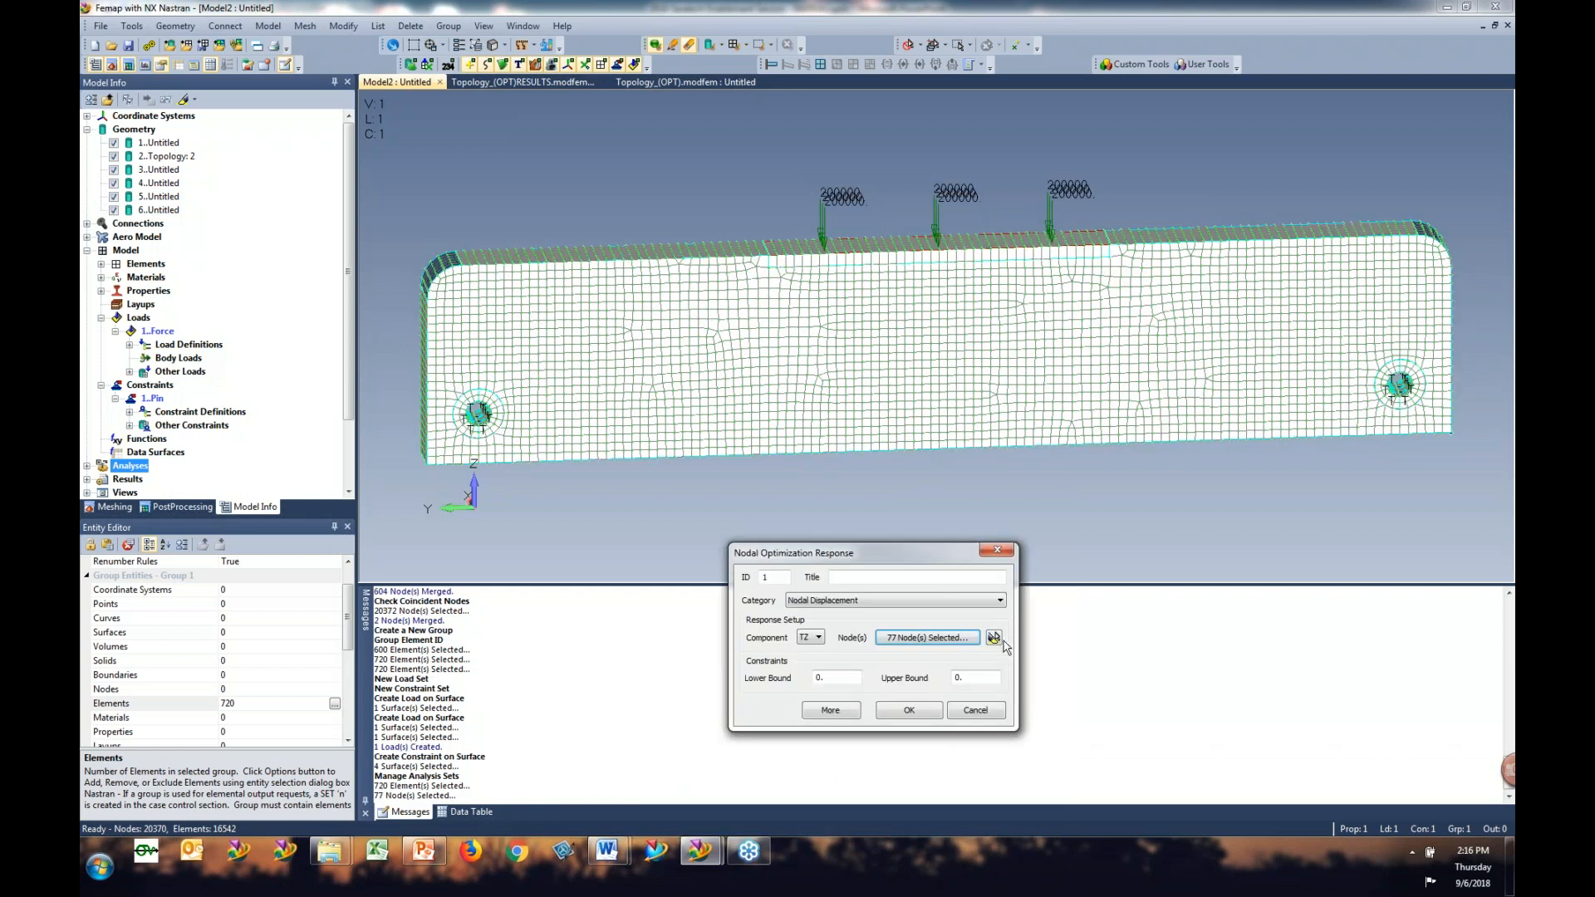
Step: Reassign the displacement response's nodes to those on the loaded surface at the plate's upper edge and bound it between -0.1 and 0.1
left_click(995, 638)
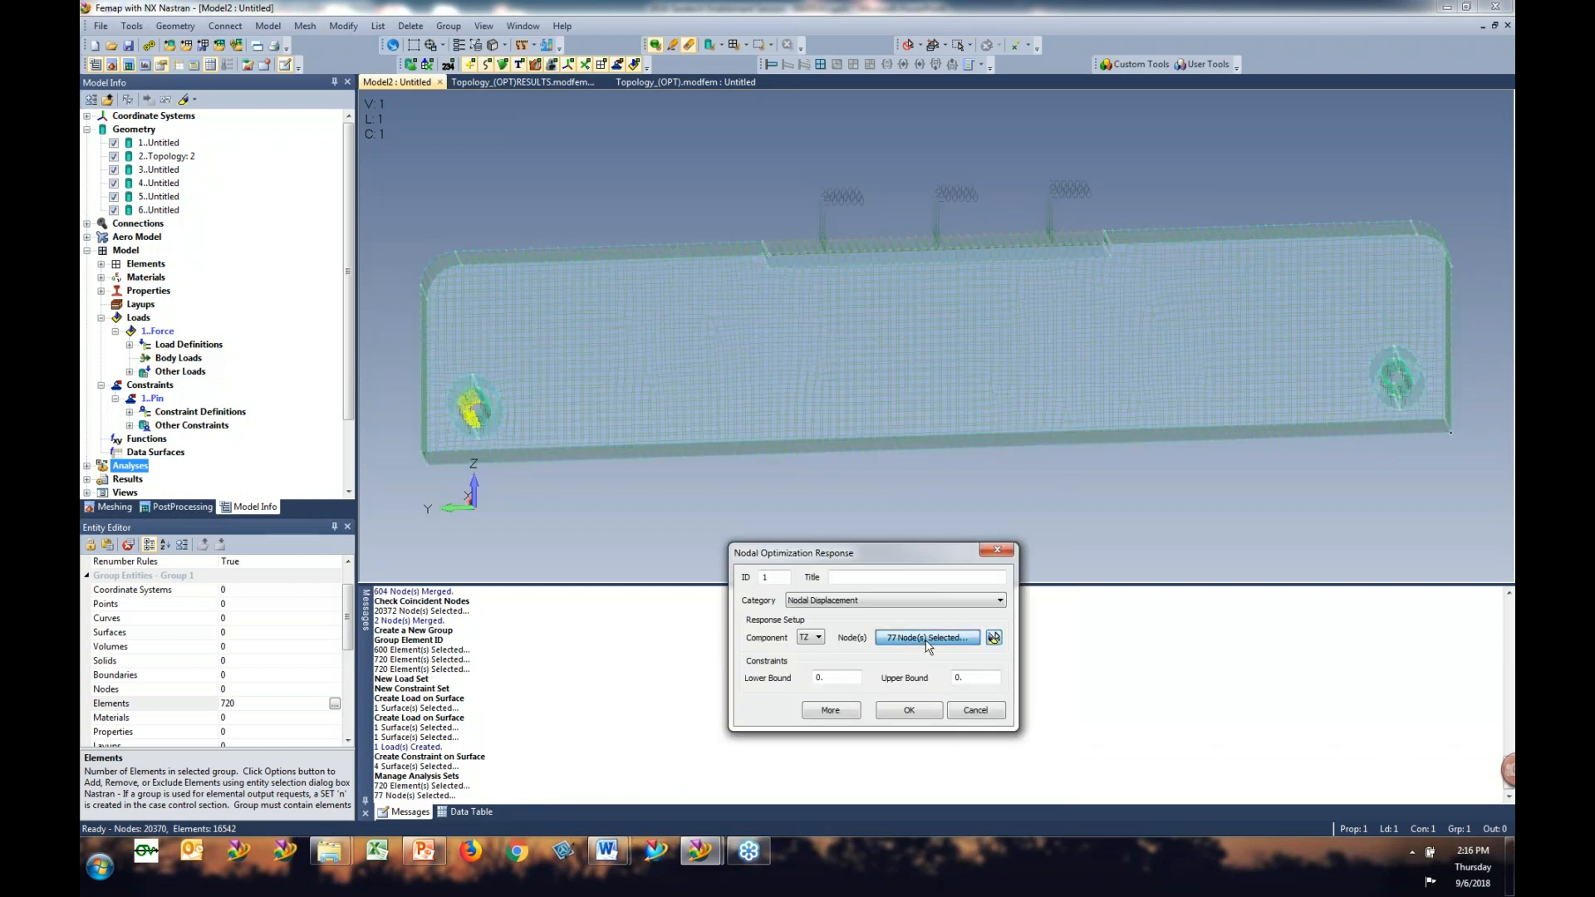
left_click(928, 638)
left_click(927, 817)
left_click(954, 797)
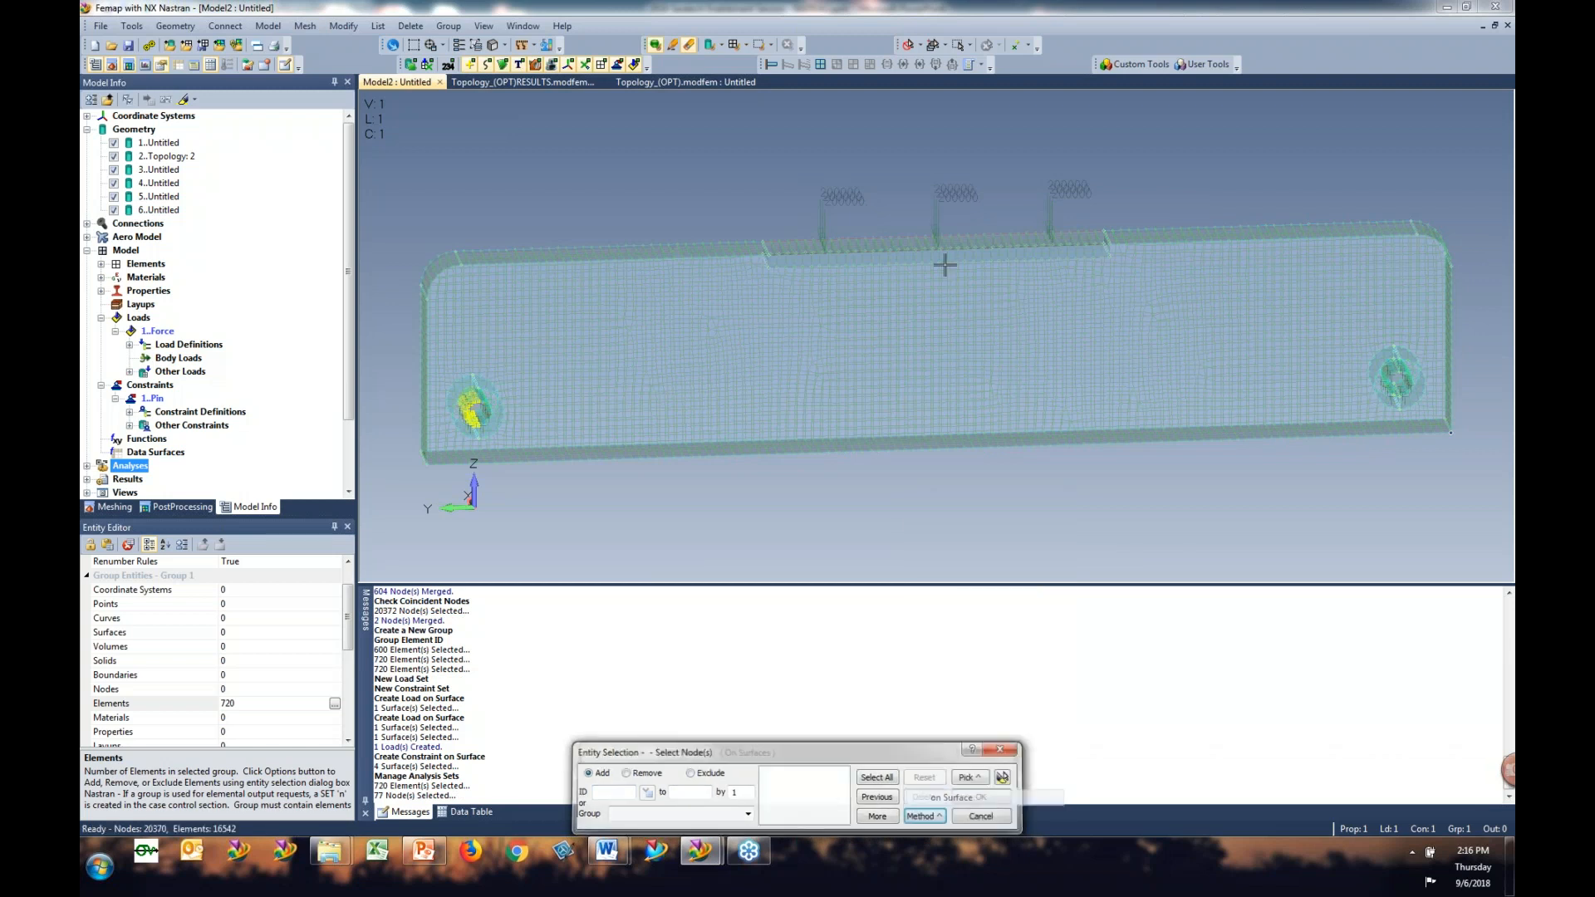
left_click(944, 264)
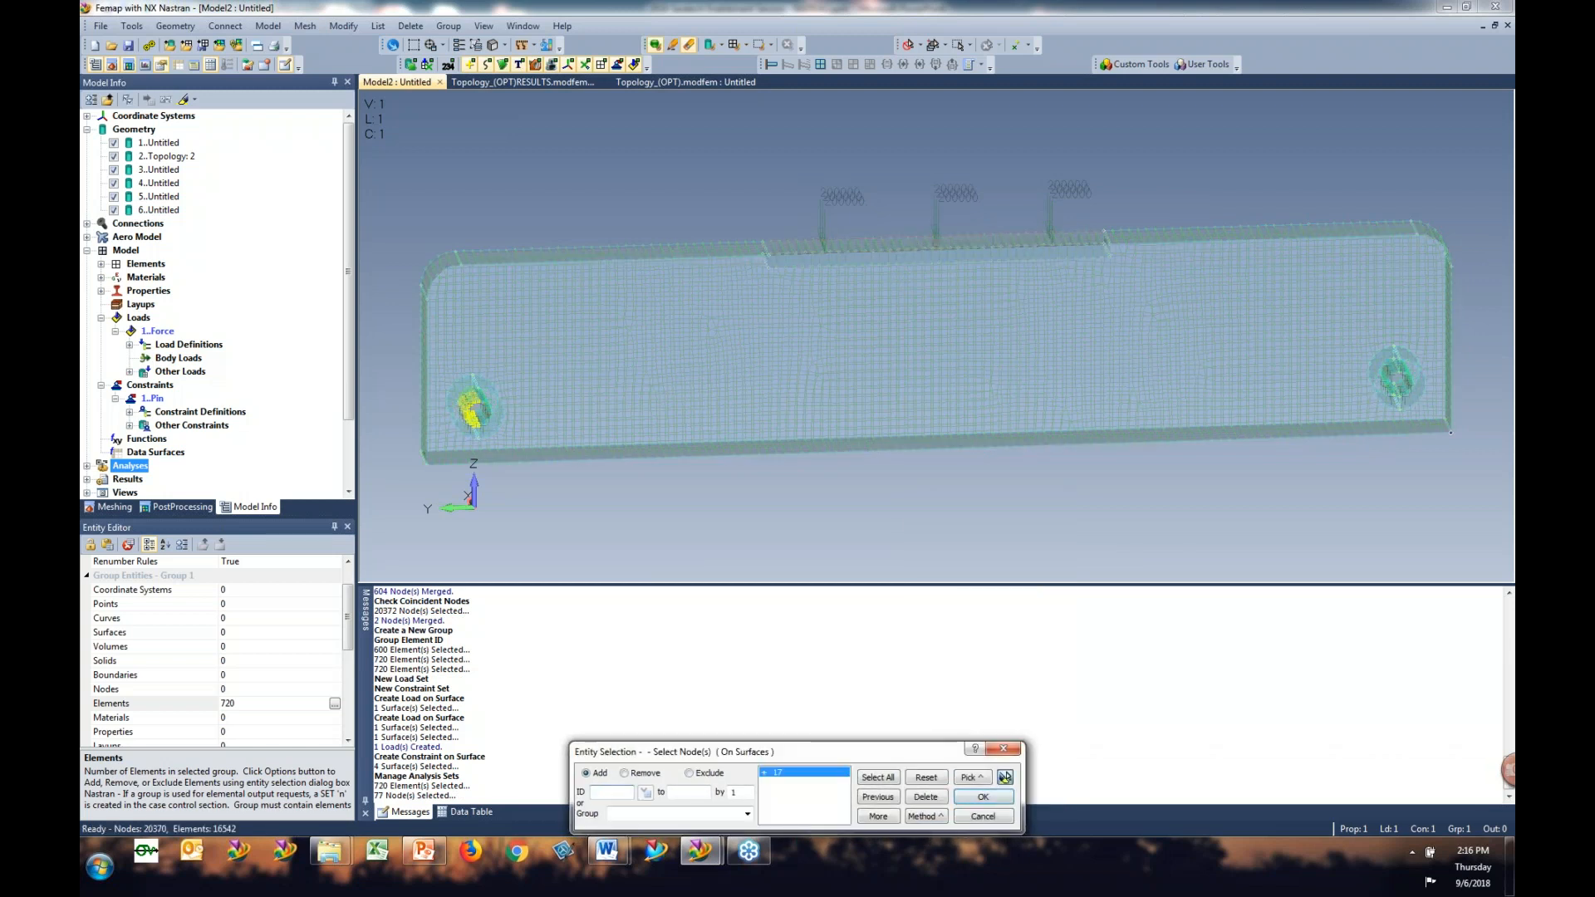
left_click(985, 797)
double_click(839, 679)
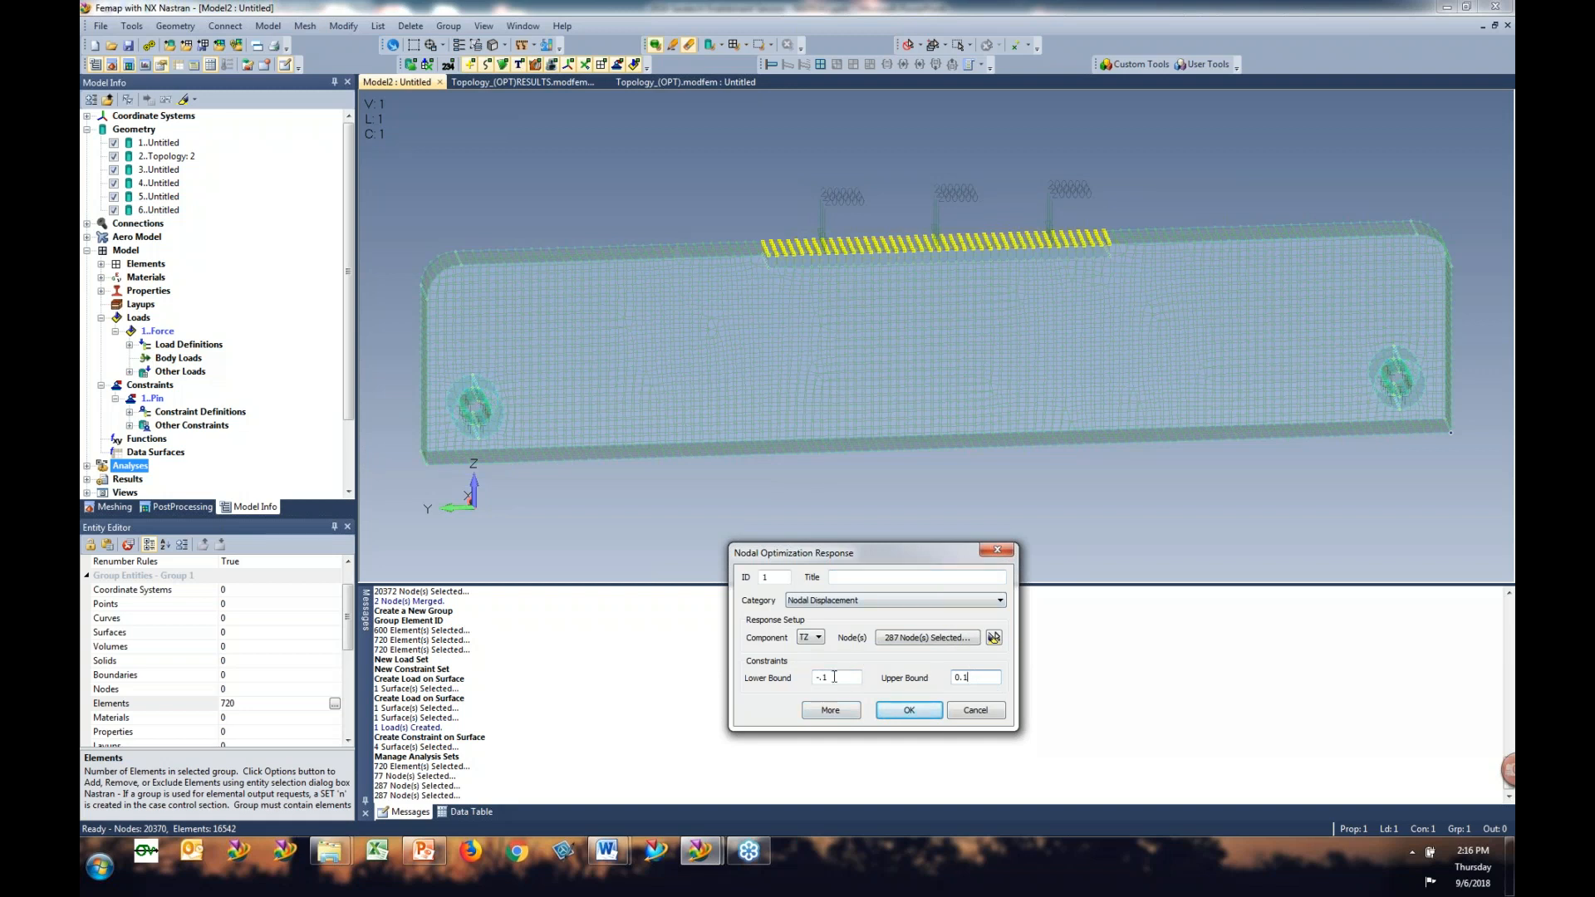
left_click(908, 710)
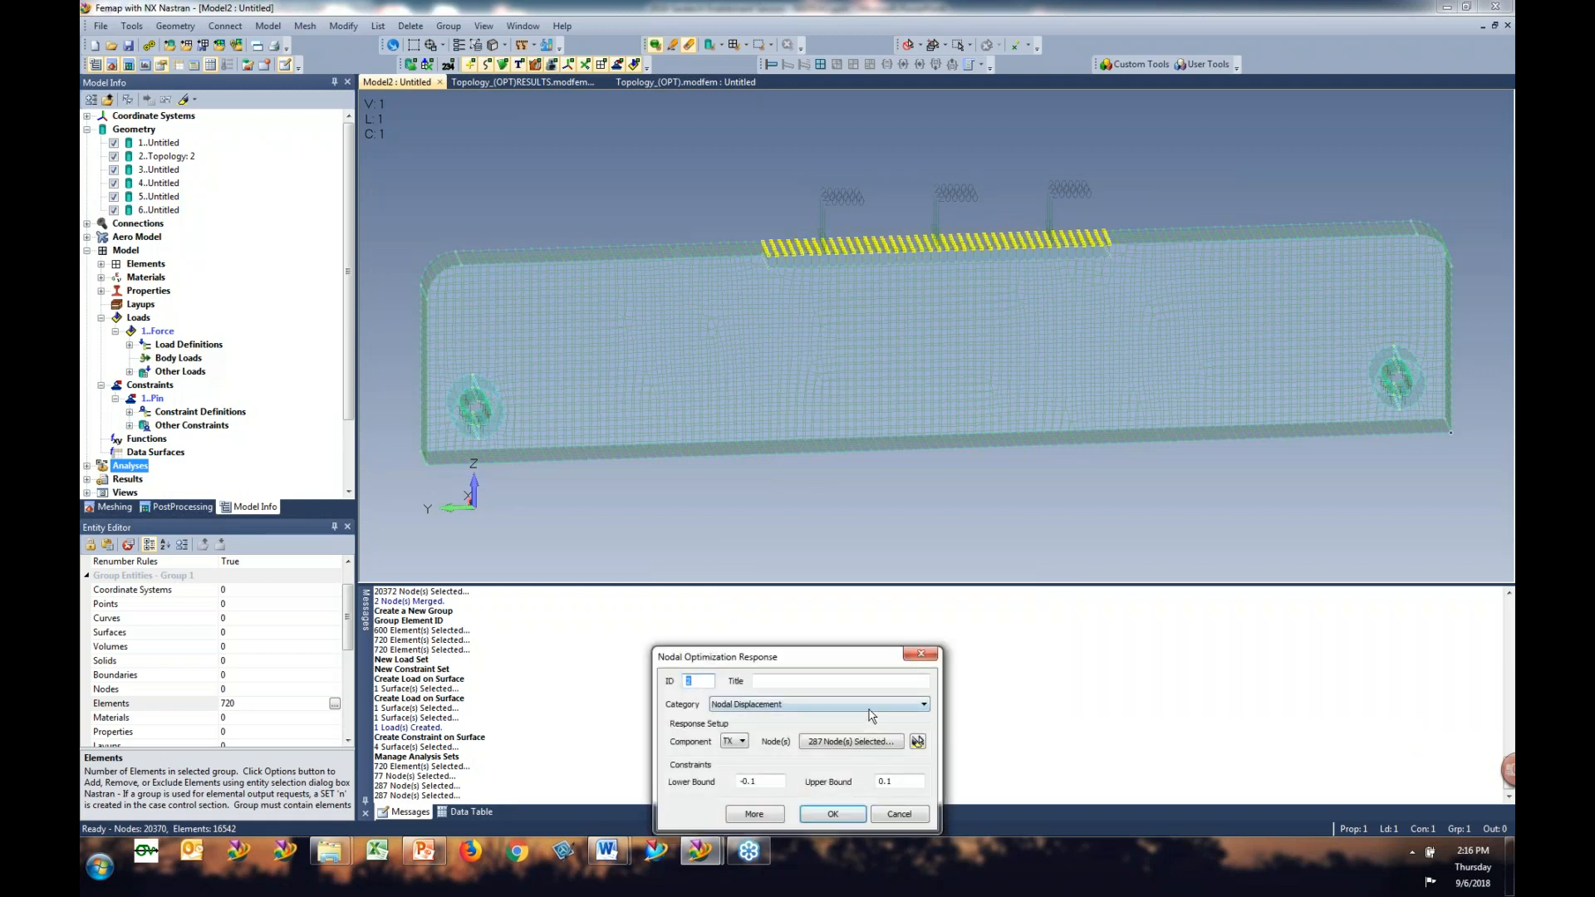
Step: Define the second optimization limit as a Weight response titled "weight"
left_click(869, 705)
left_click(869, 714)
left_click_drag(805, 656, 924, 494)
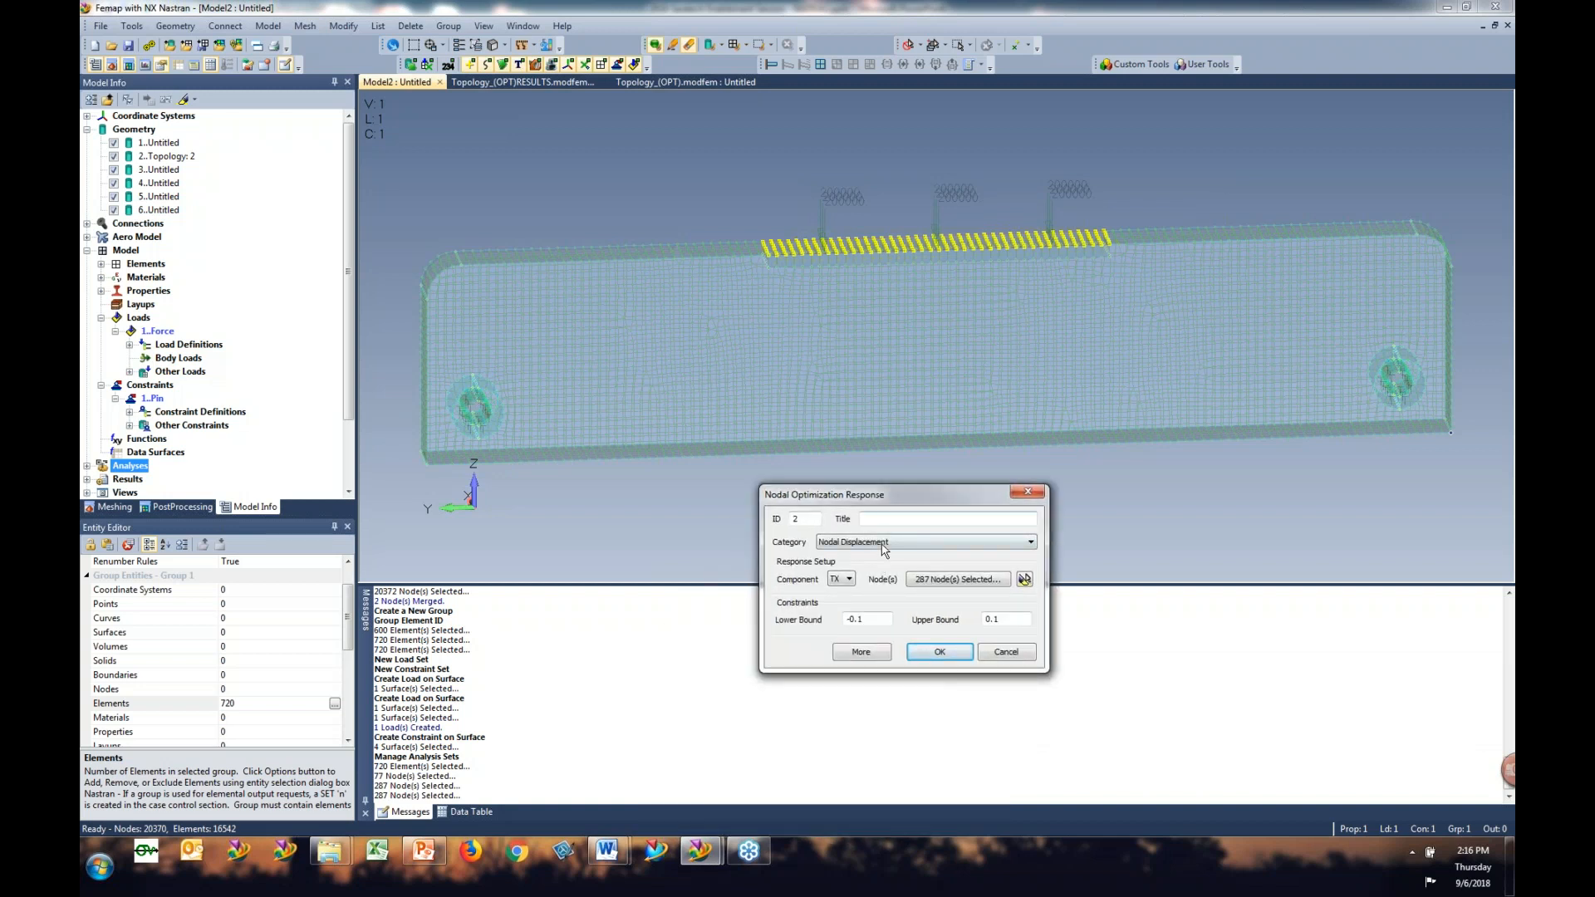
left_click(881, 541)
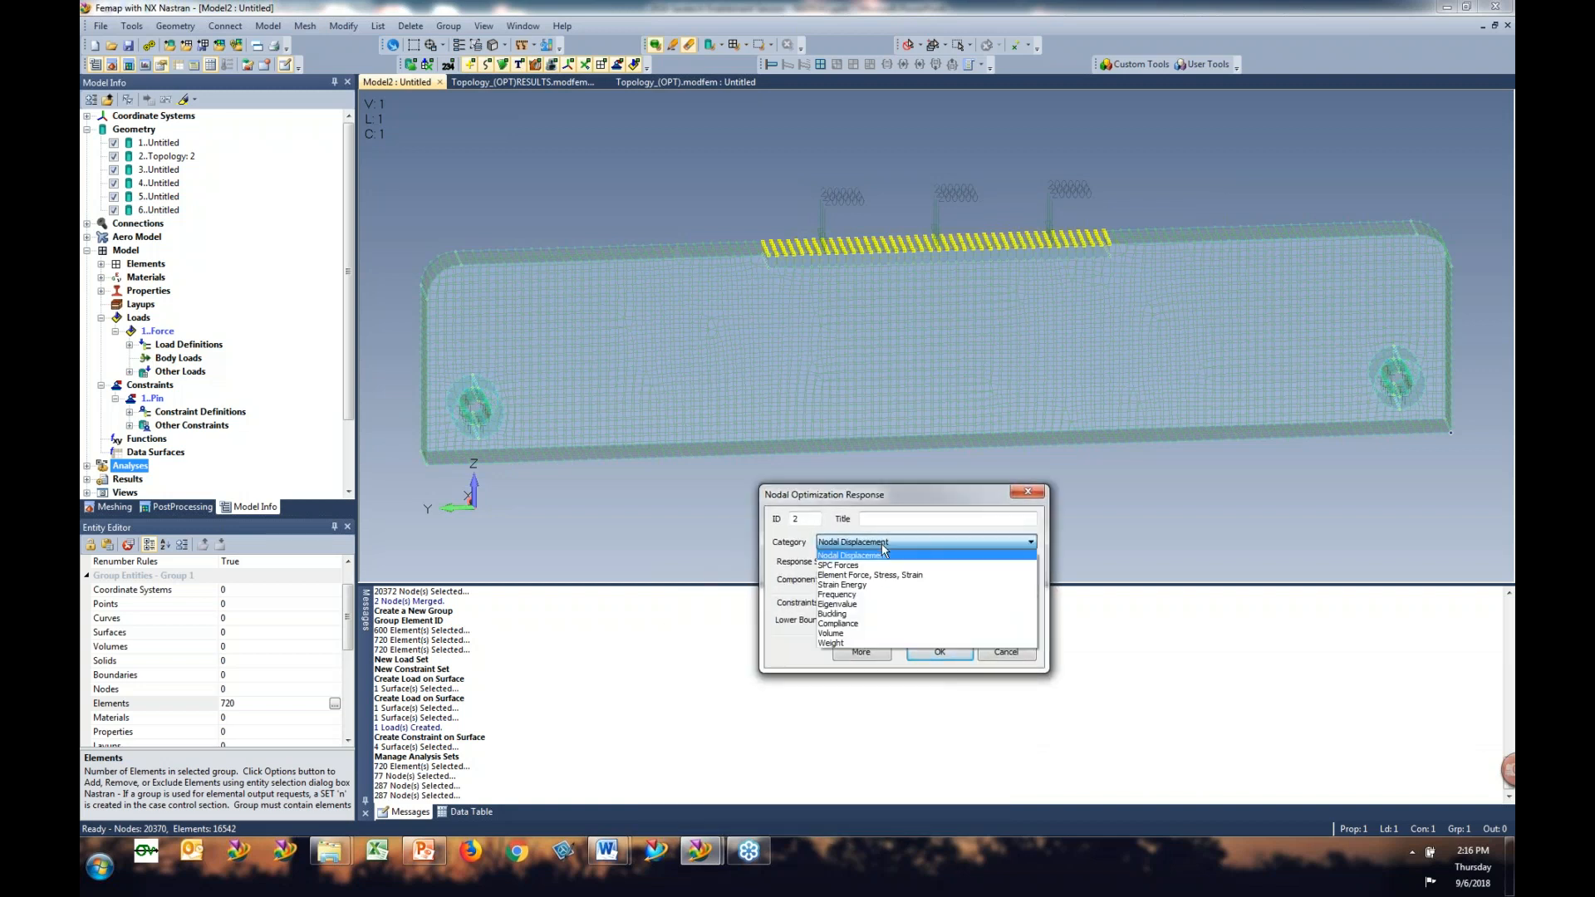
left_click(854, 645)
left_click_drag(822, 700, 921, 413)
type("weight")
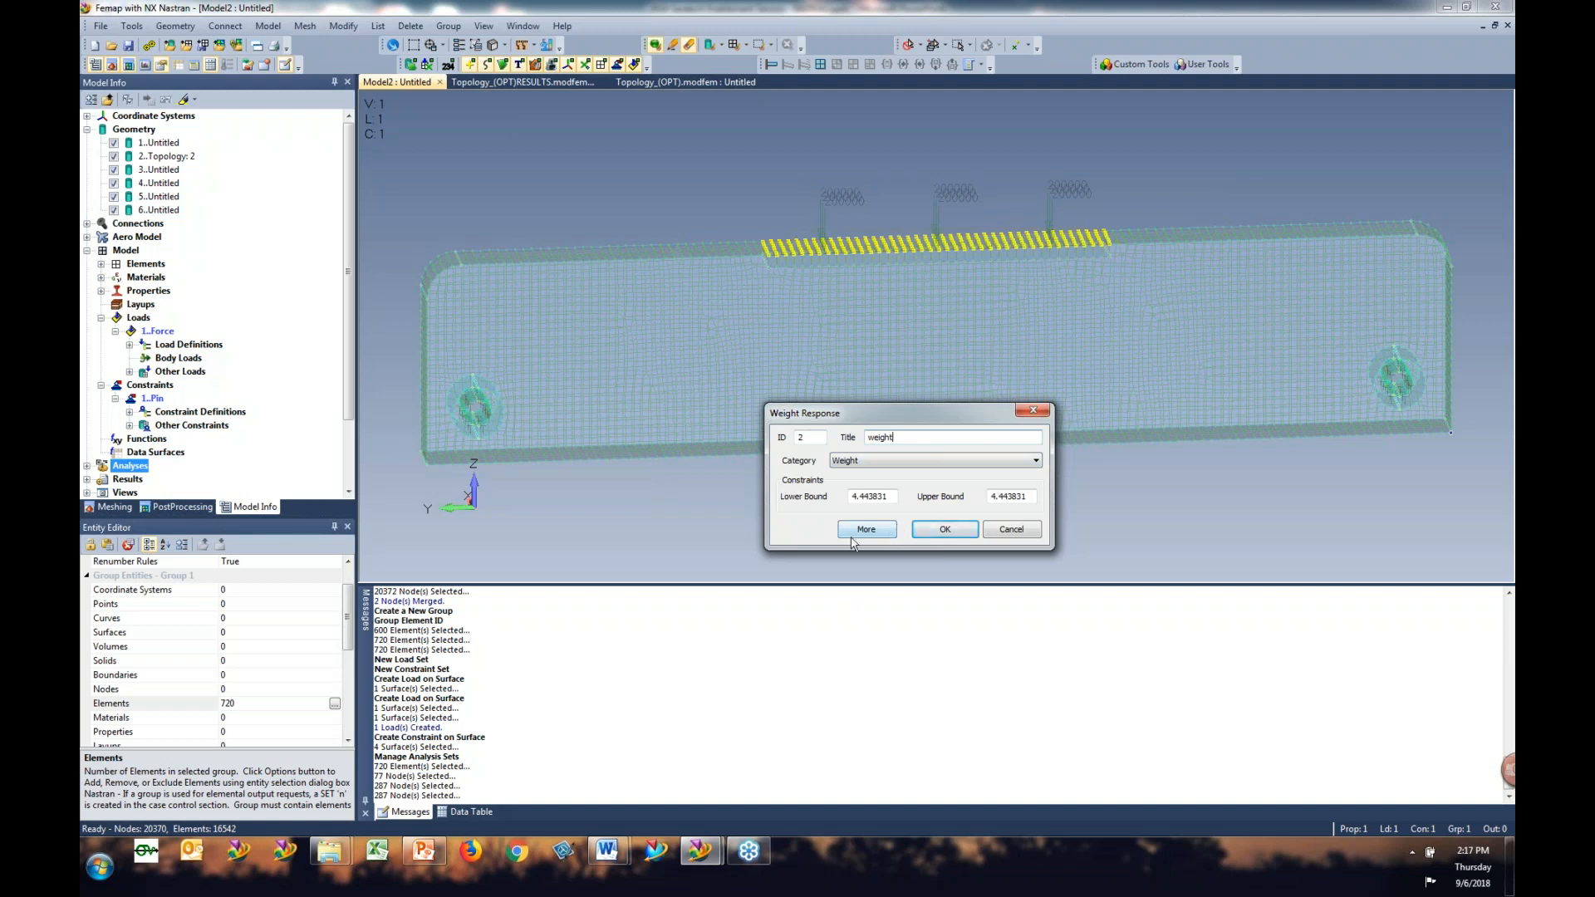
Step: Try to limit the weight with a lower bound of 4.443831*.5 and an upper bound of 4.443831*.2
left_click(889, 502)
type("*.5")
left_click(1028, 496)
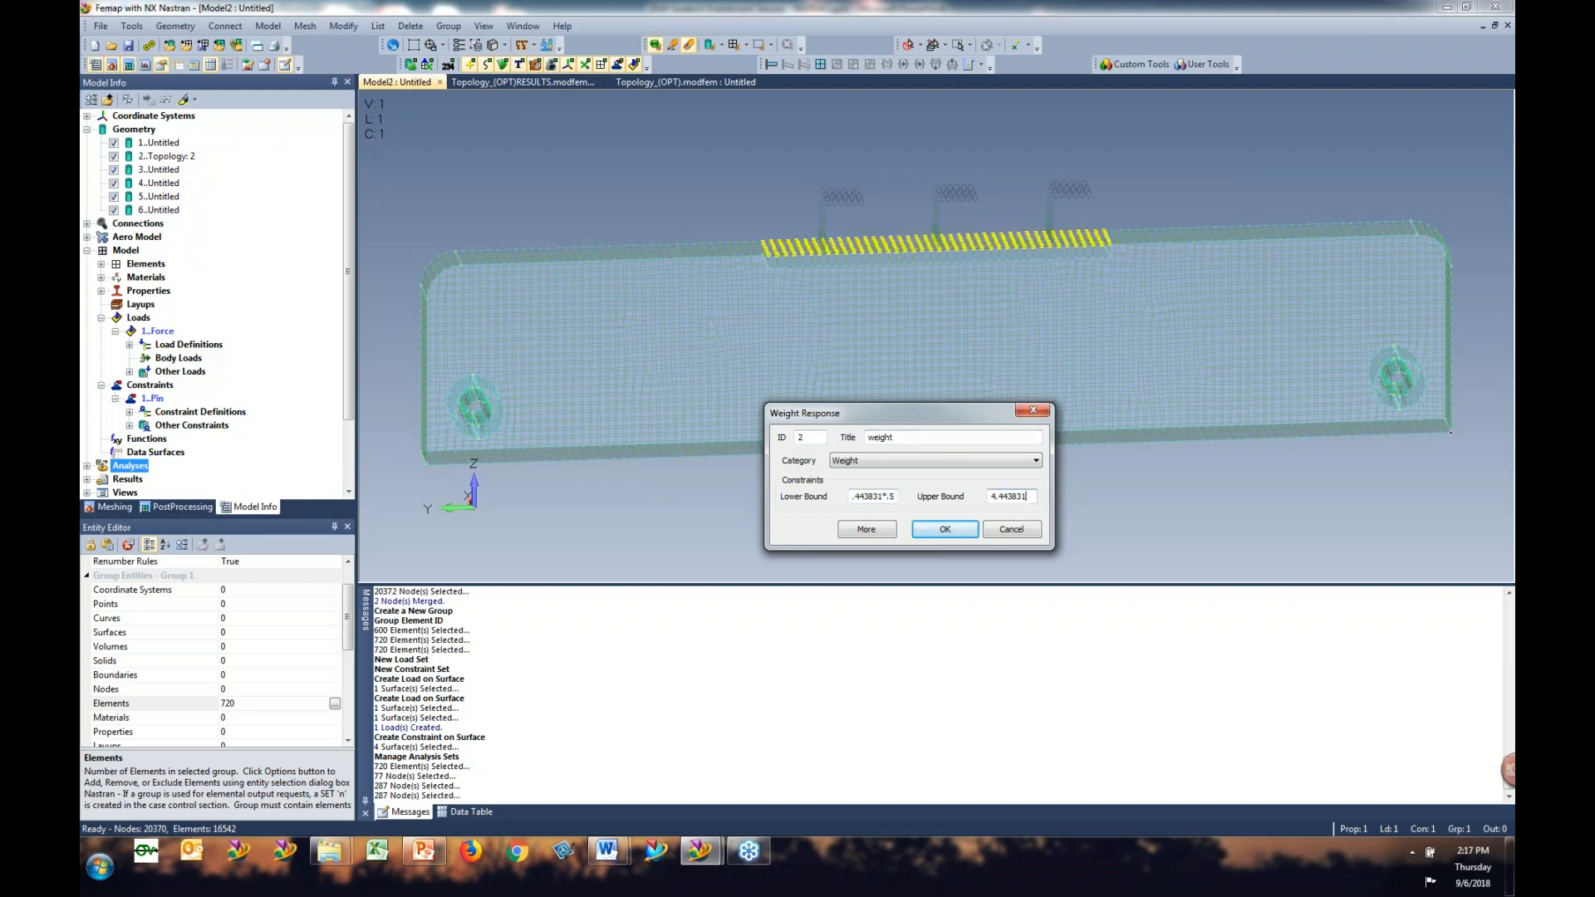
type("*2")
type(".2")
left_click(945, 531)
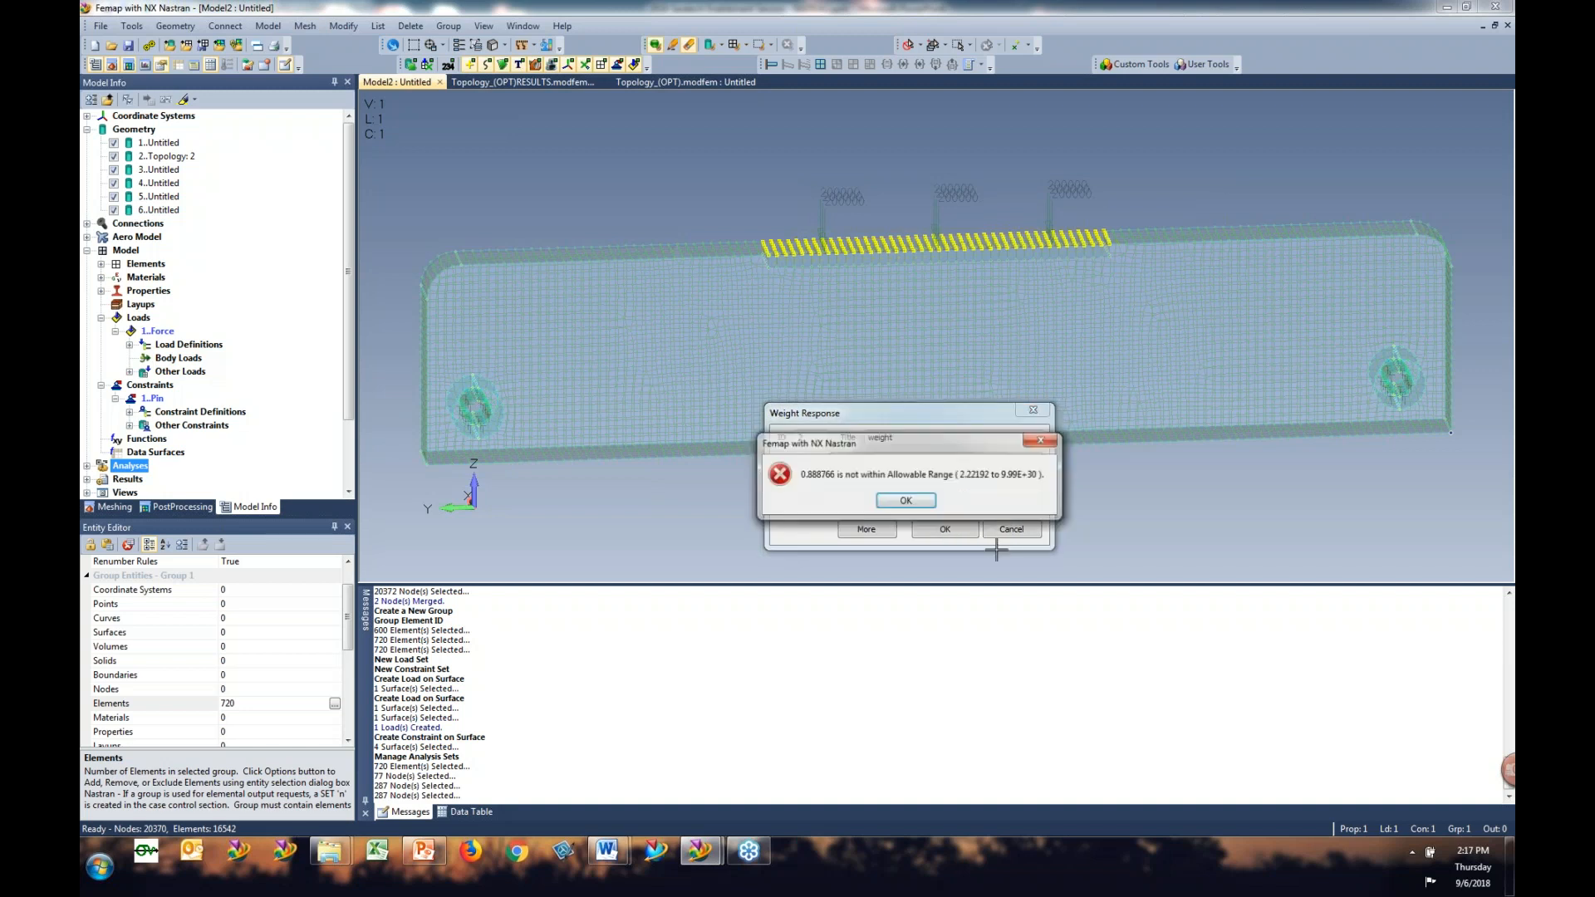
left_click(918, 501)
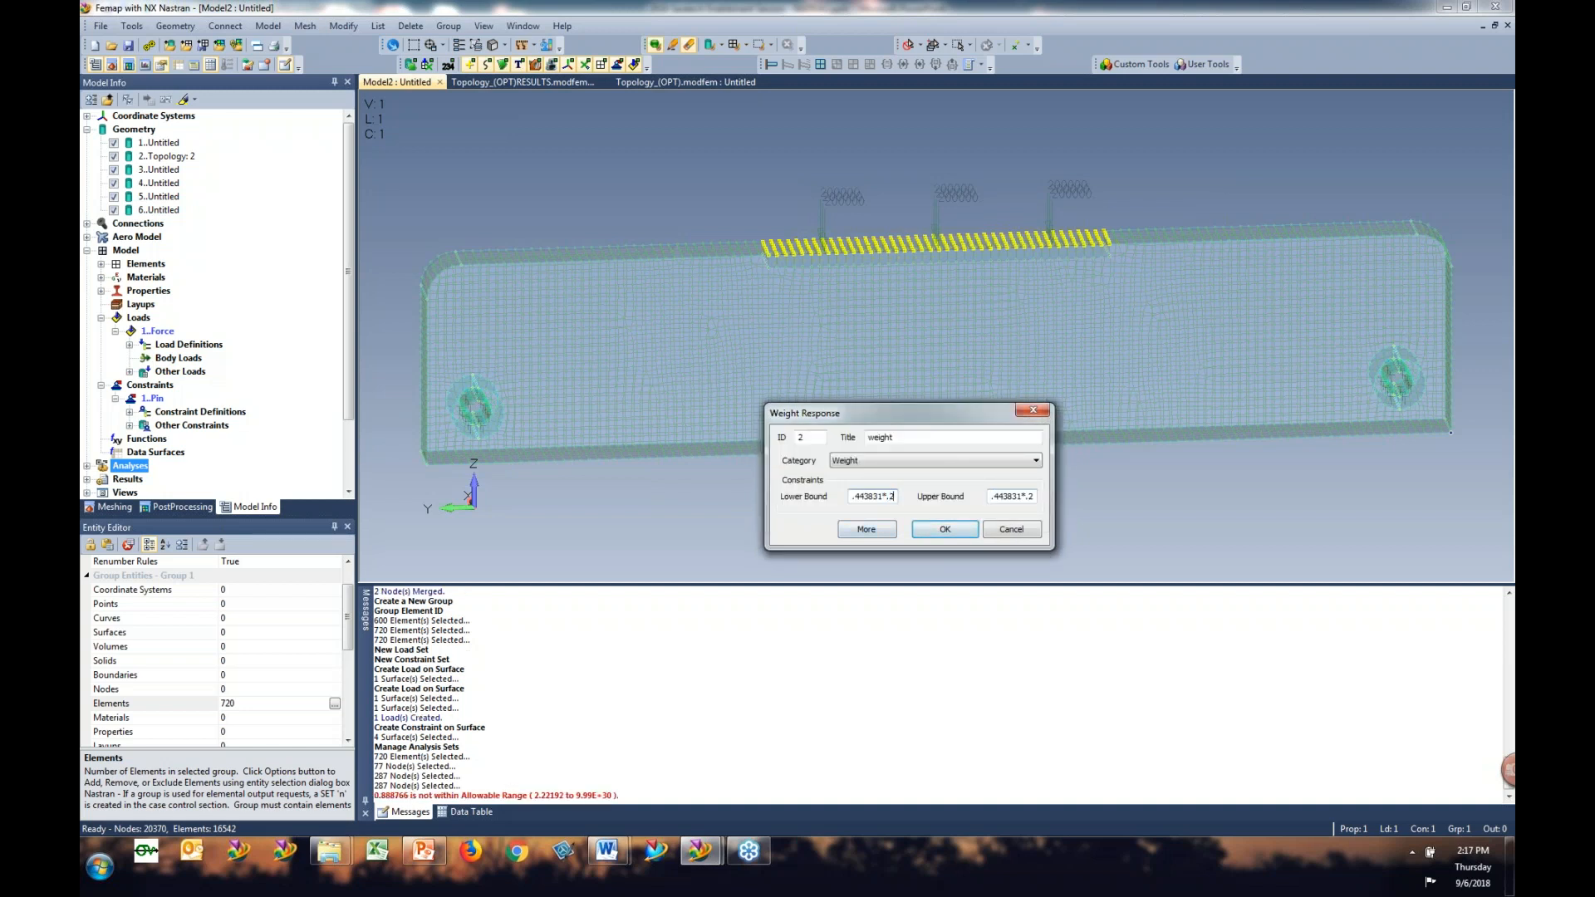
Step: Set the weight limit's lower bound to 4.443831*.2 and its upper bound to 4.443831*.5
left_click_drag(1033, 497, 1029, 497)
left_click(962, 535)
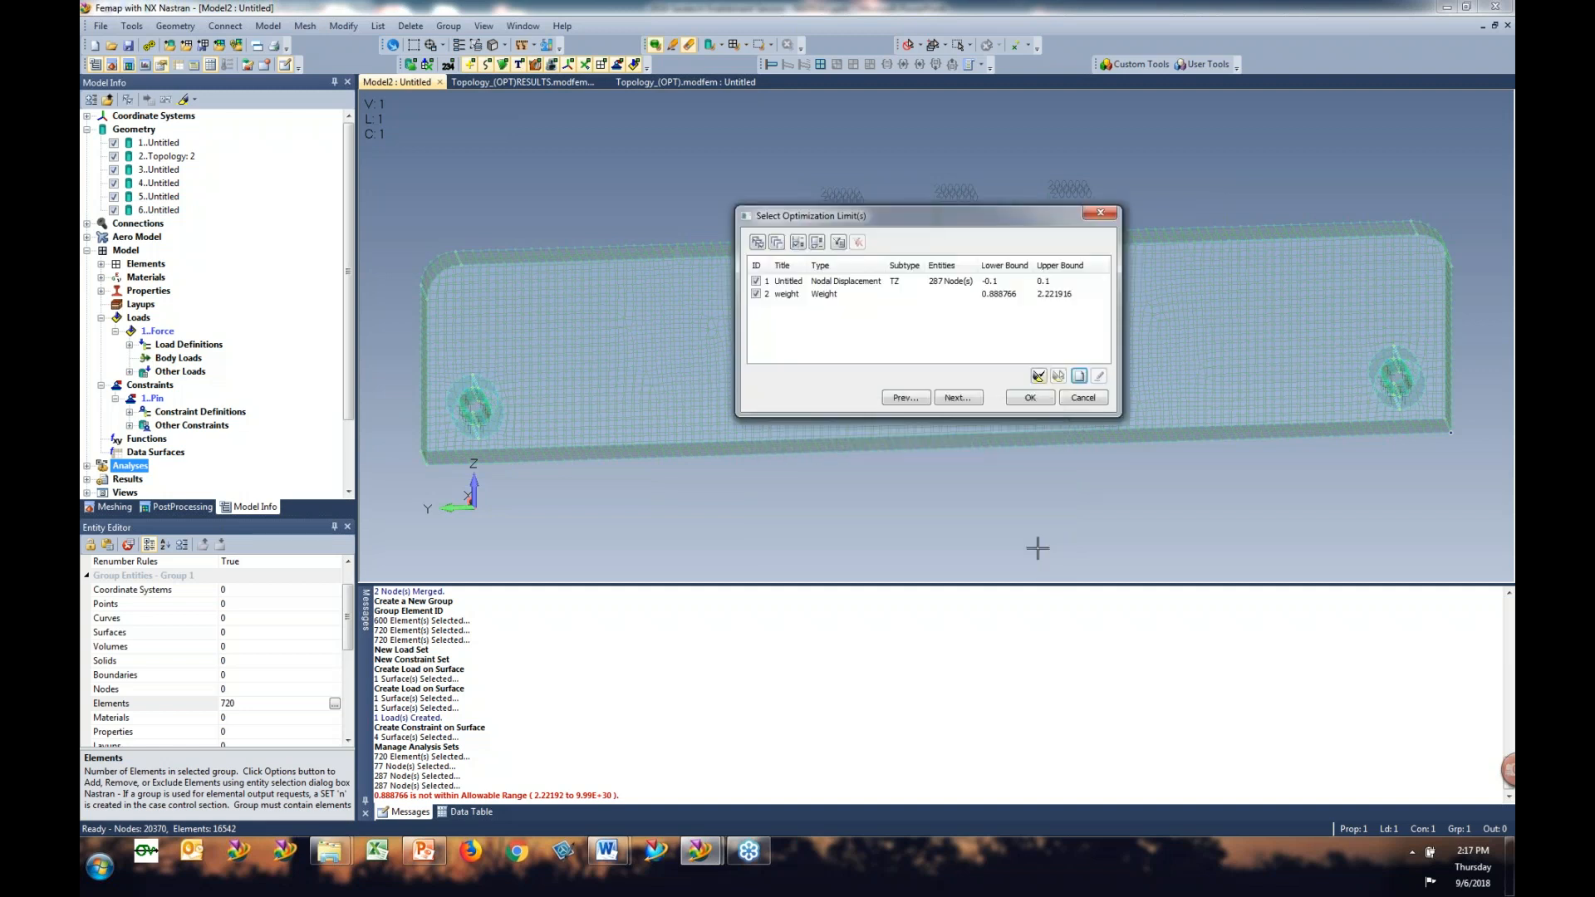
left_click(1012, 296)
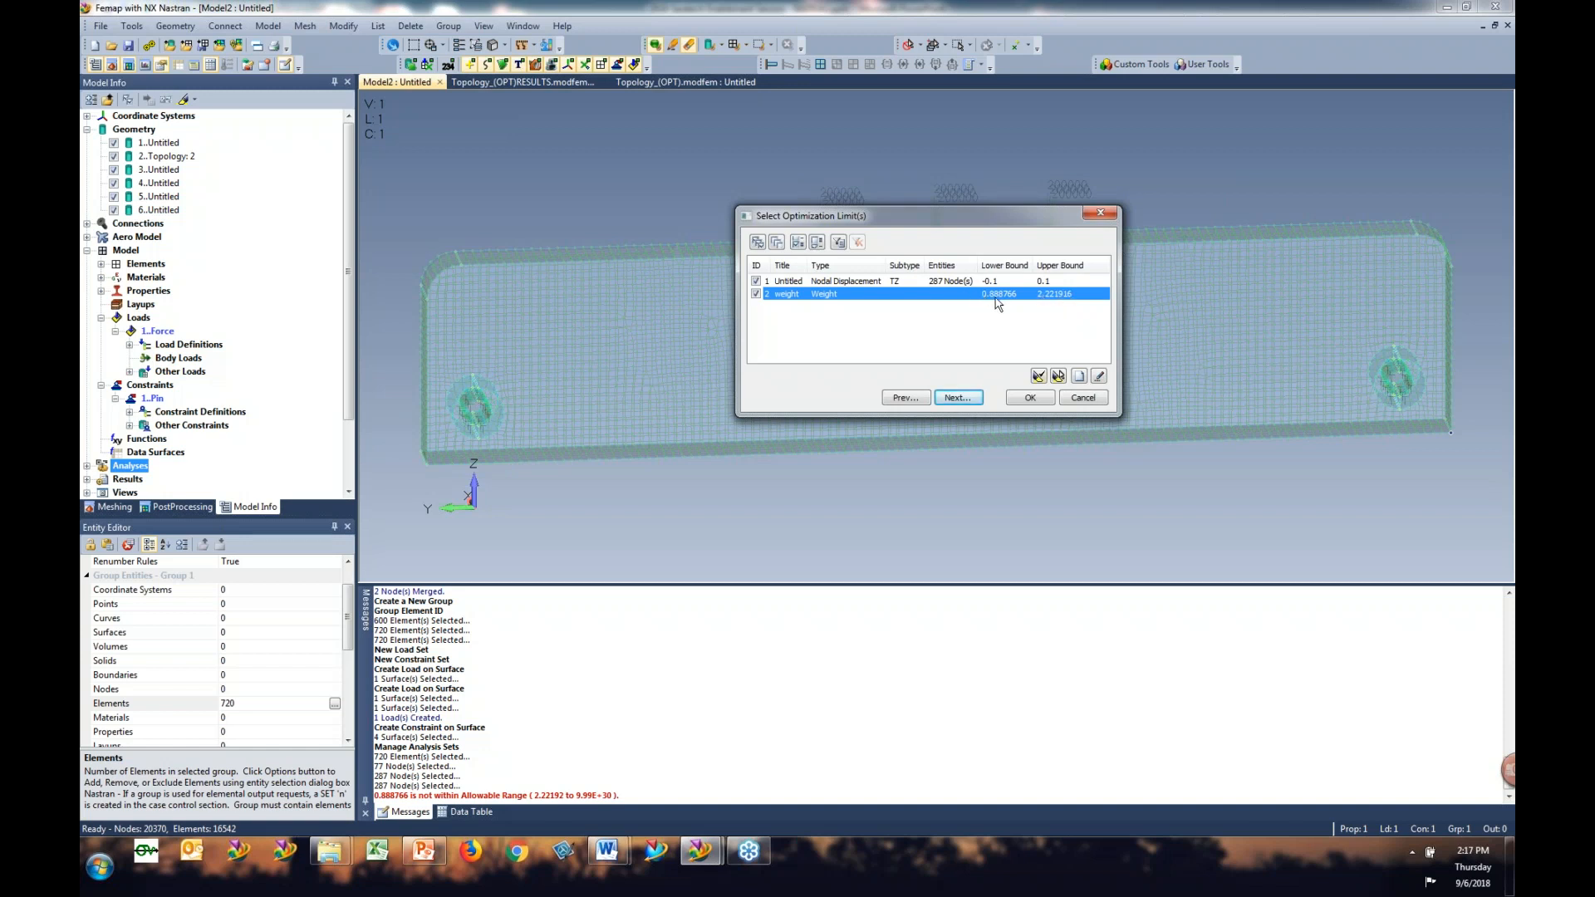
Step: Finish the analysis set with the Pin constraints, the Force loads and the default output requests
left_click(957, 398)
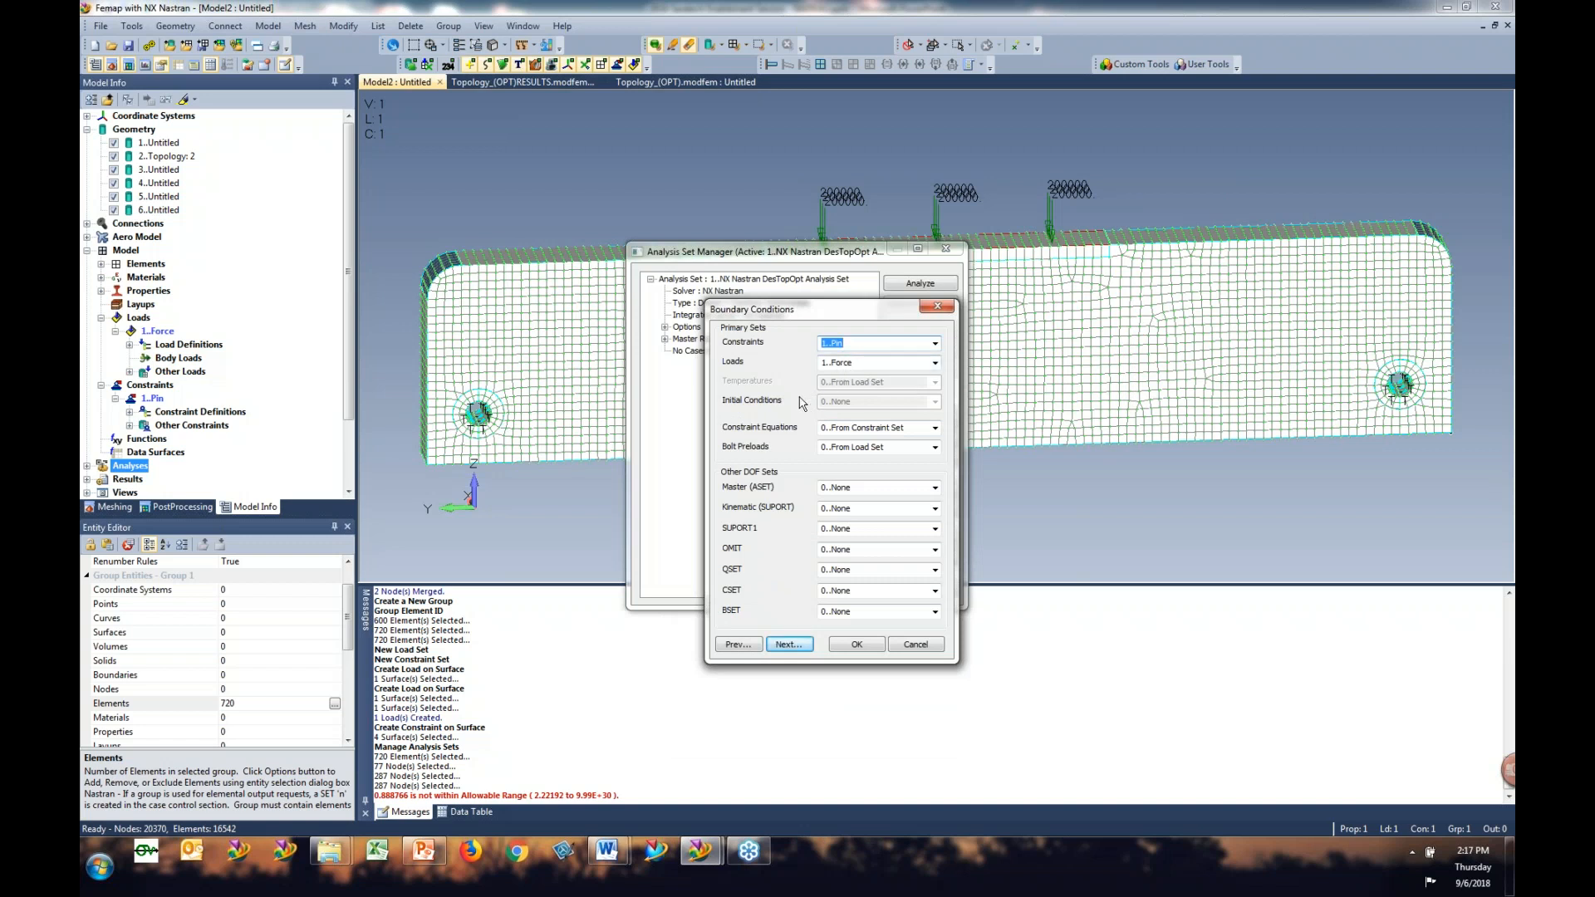
left_click(792, 648)
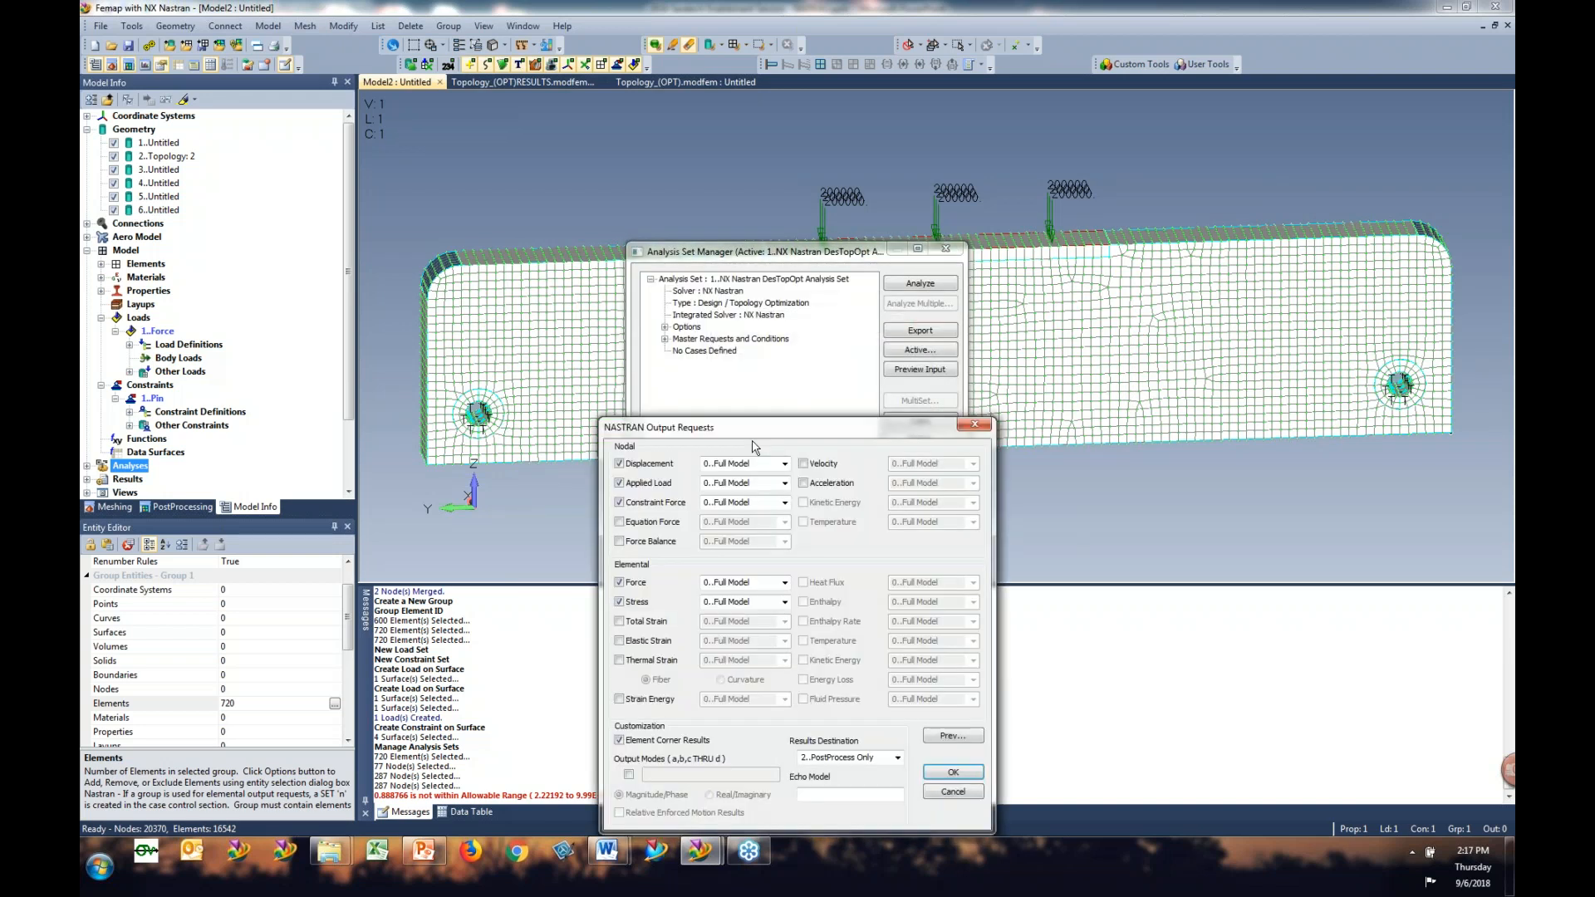
left_click(978, 630)
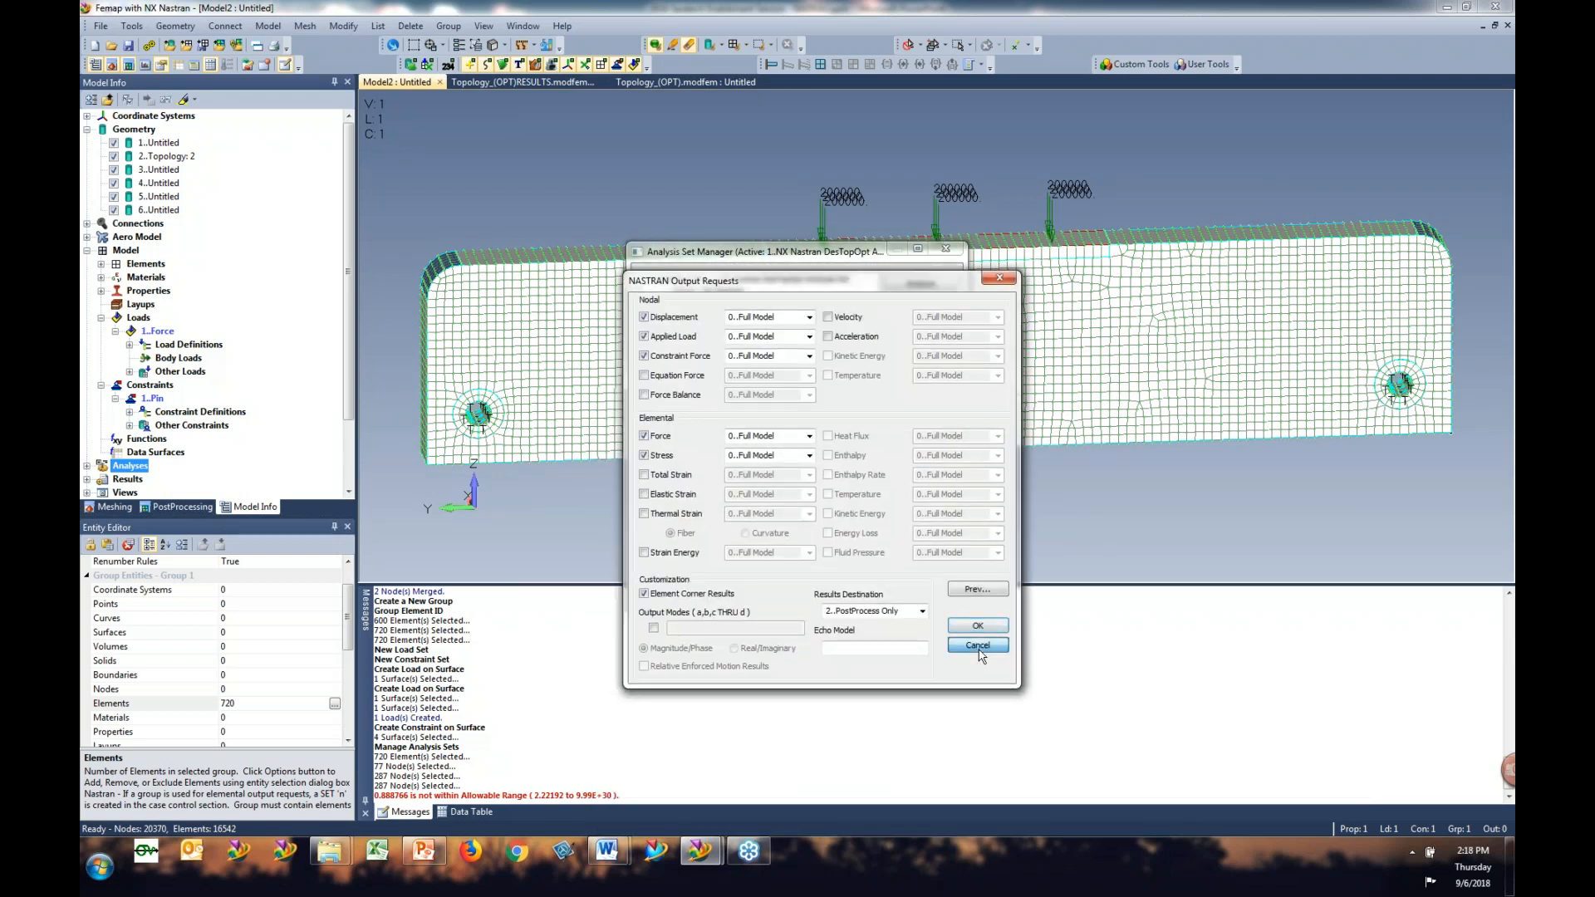
key("Return")
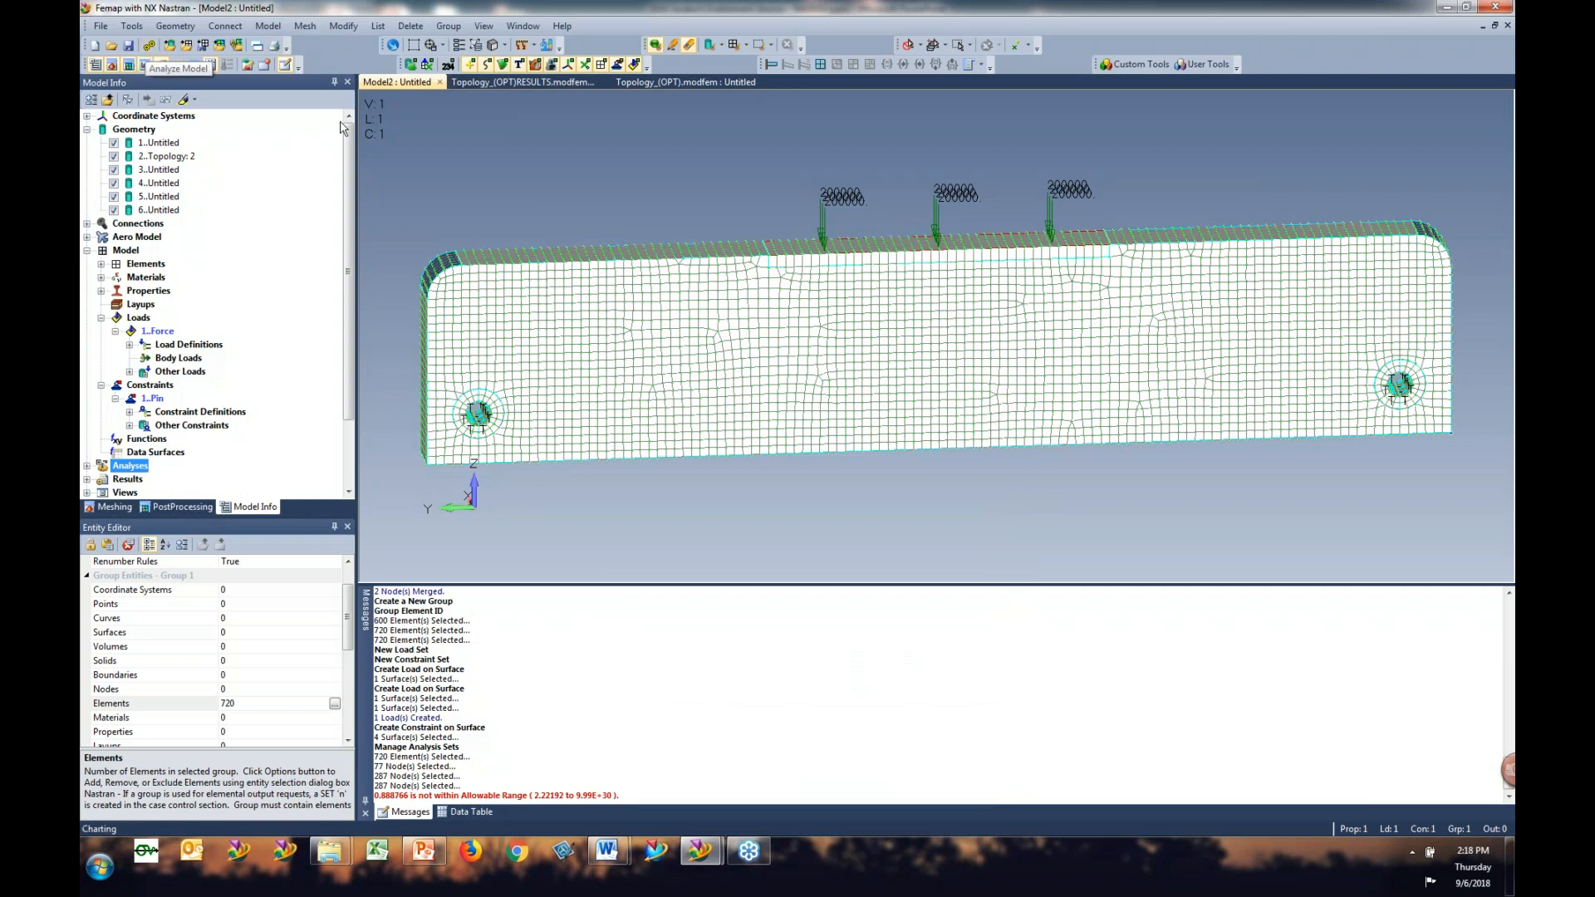
Step: Switch to the solved Topology_(OPT)RESULTS.modfem model and list its analysis sets and output sets
left_click(517, 84)
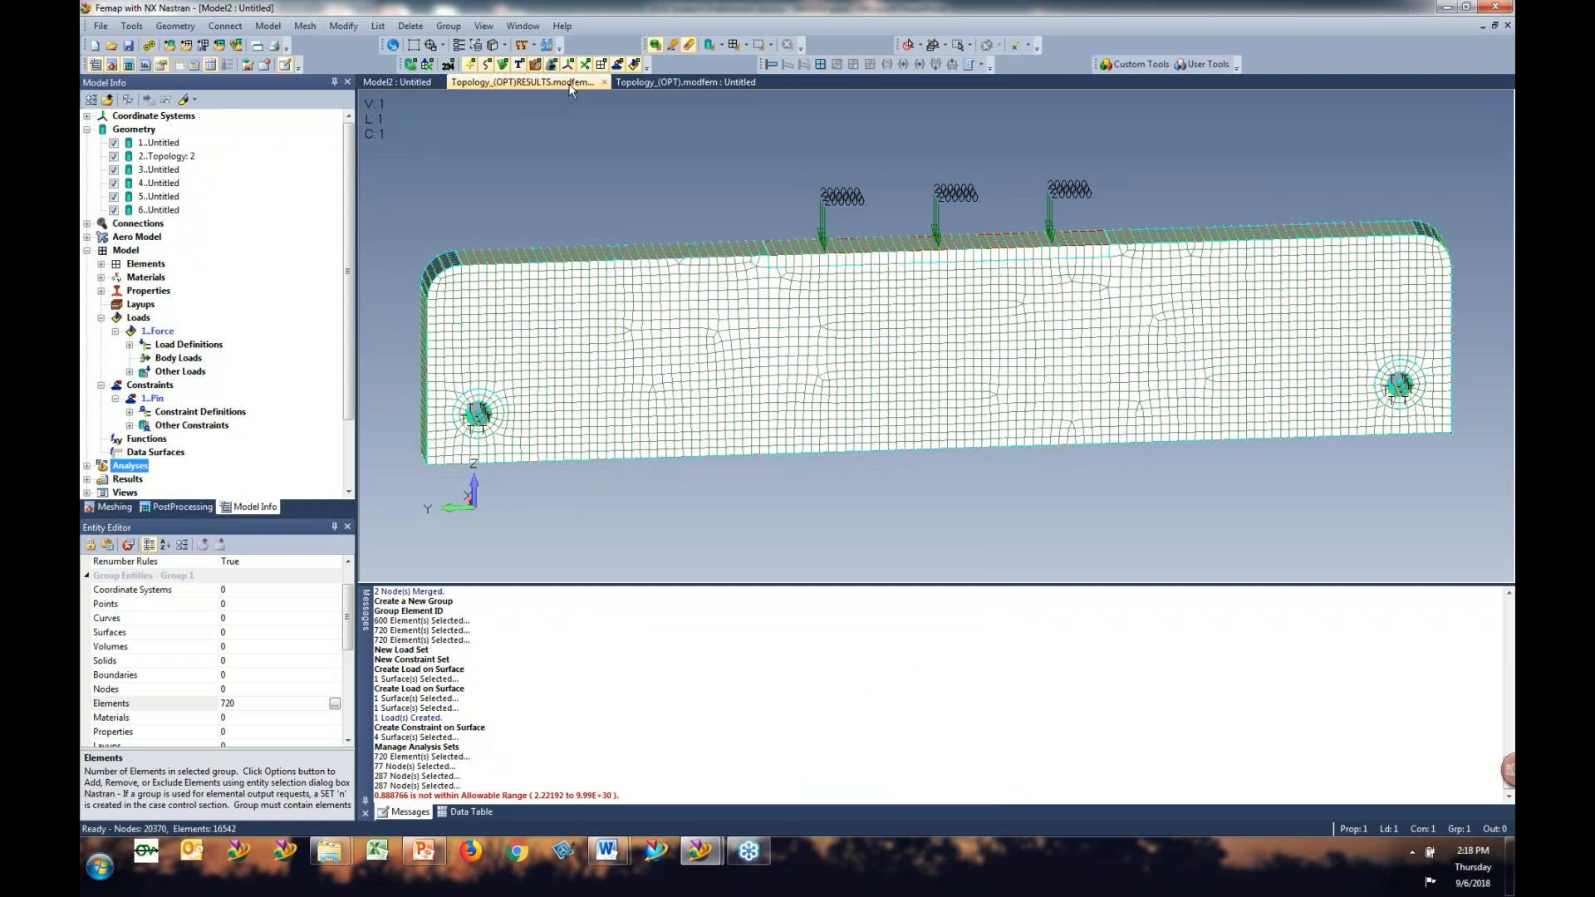
middle_click_drag(648, 293, 670, 352)
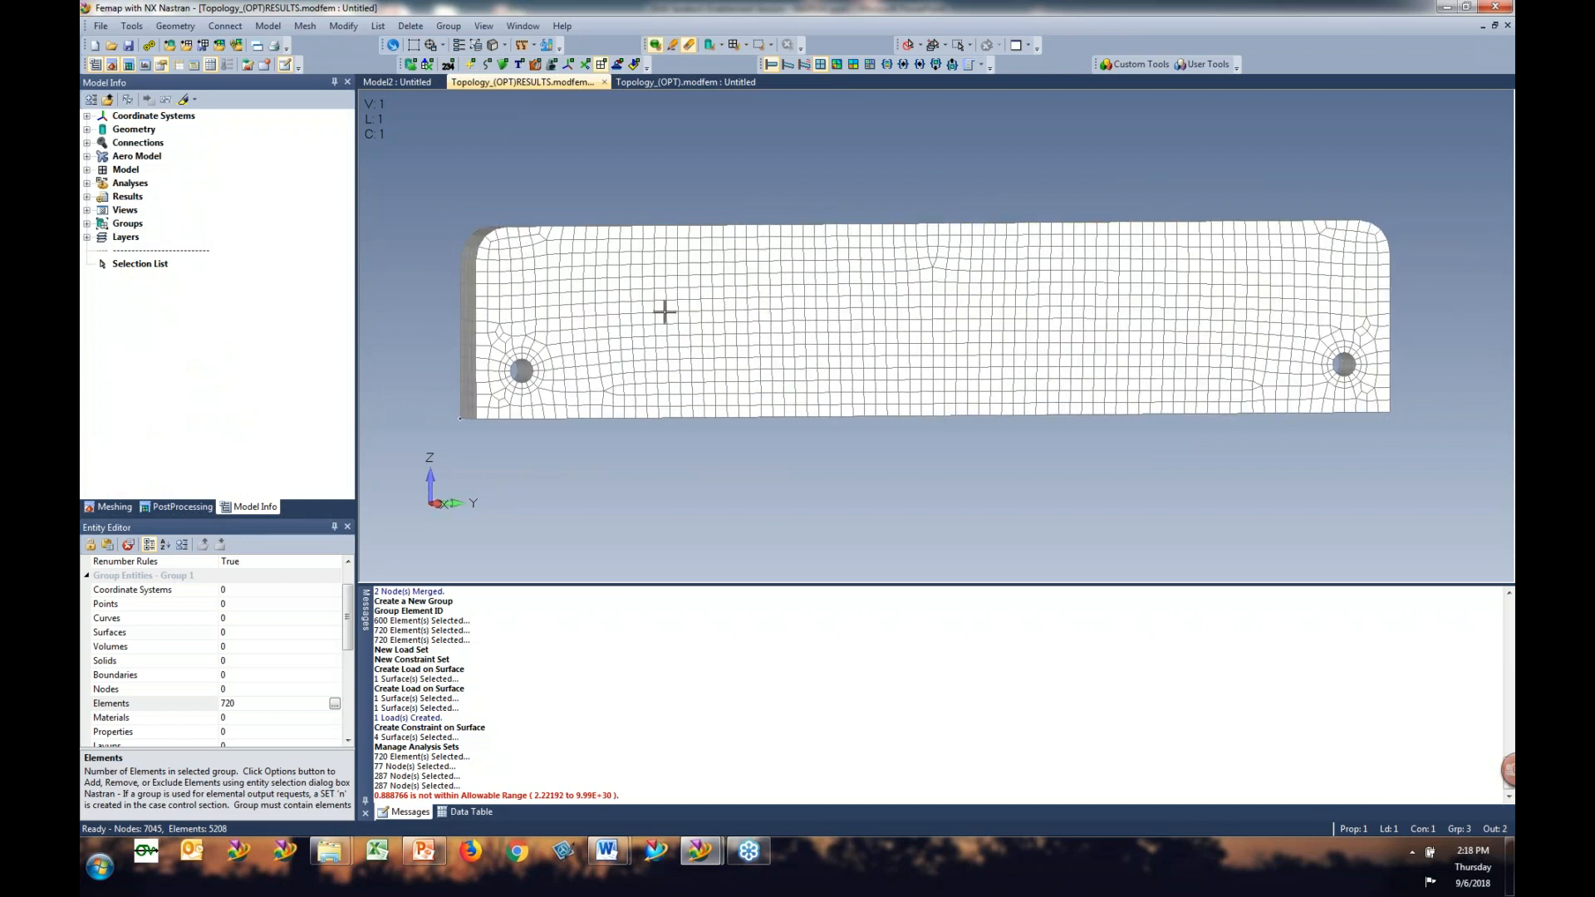
left_click(86, 183)
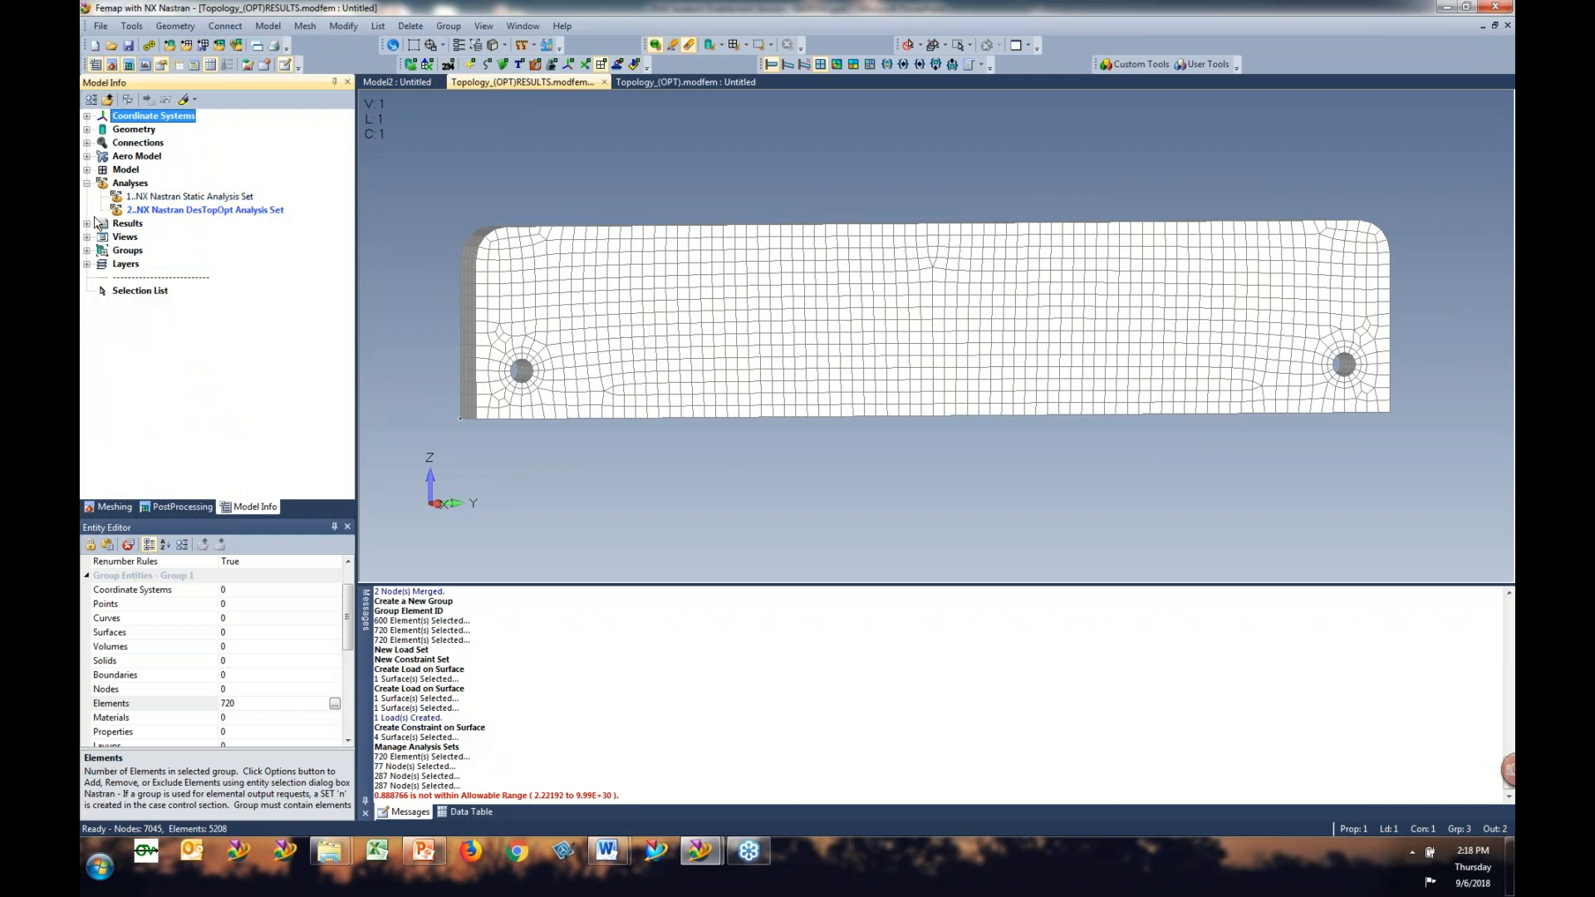
left_click(86, 223)
left_click(101, 250)
Step: Activate the Case 1 Design Cycle 0 output set for post-processing
double_click(221, 277)
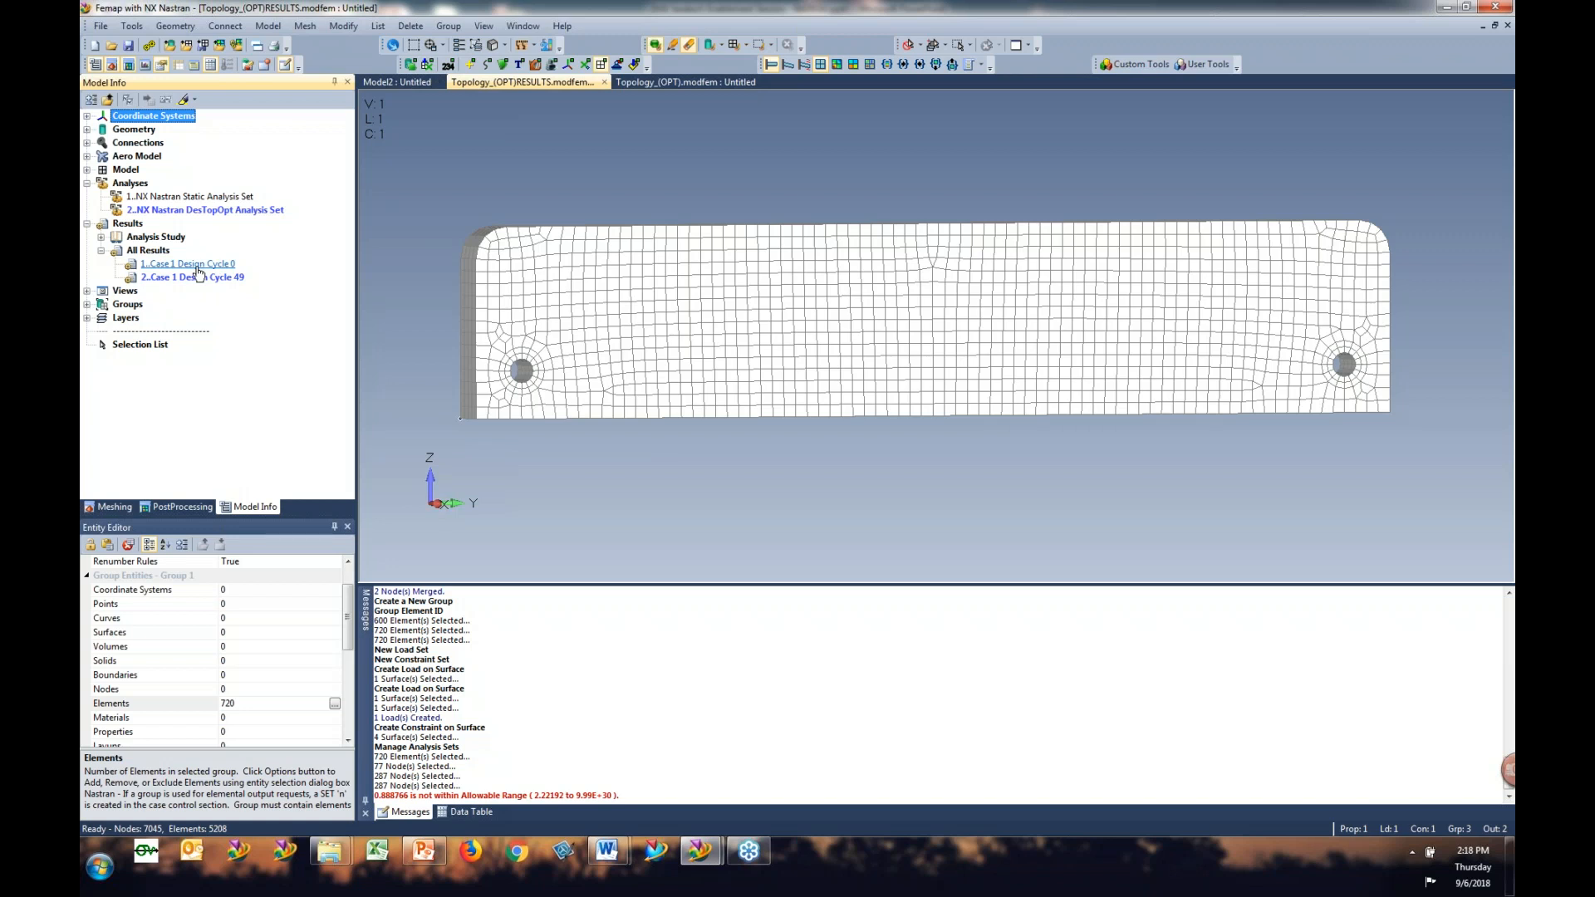
left_click(200, 276)
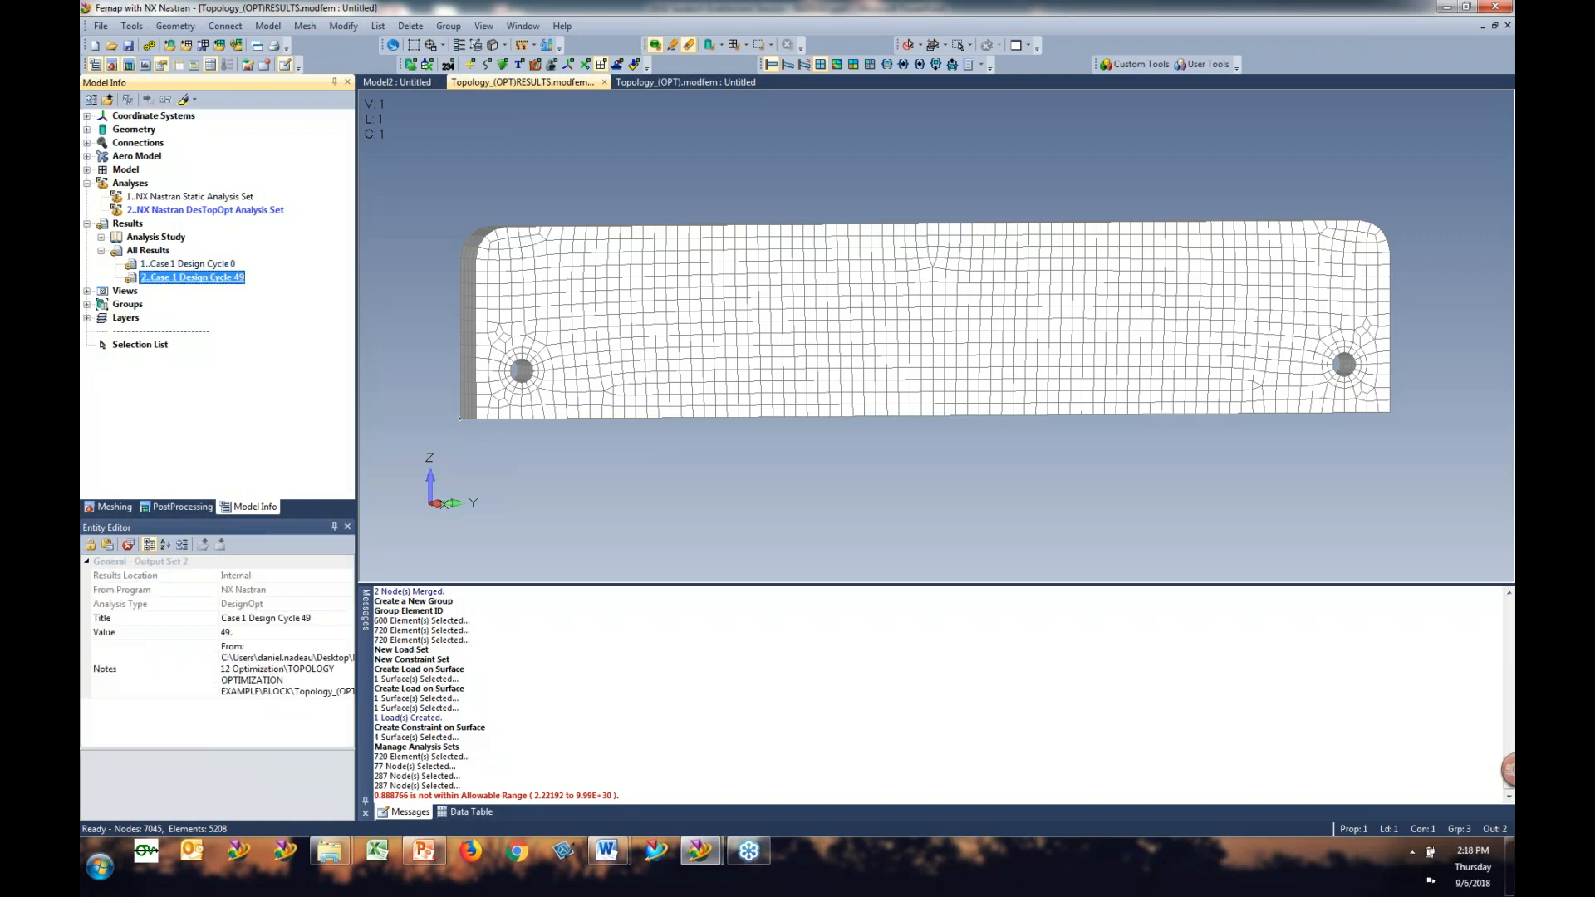
left_click(188, 263)
double_click(188, 263)
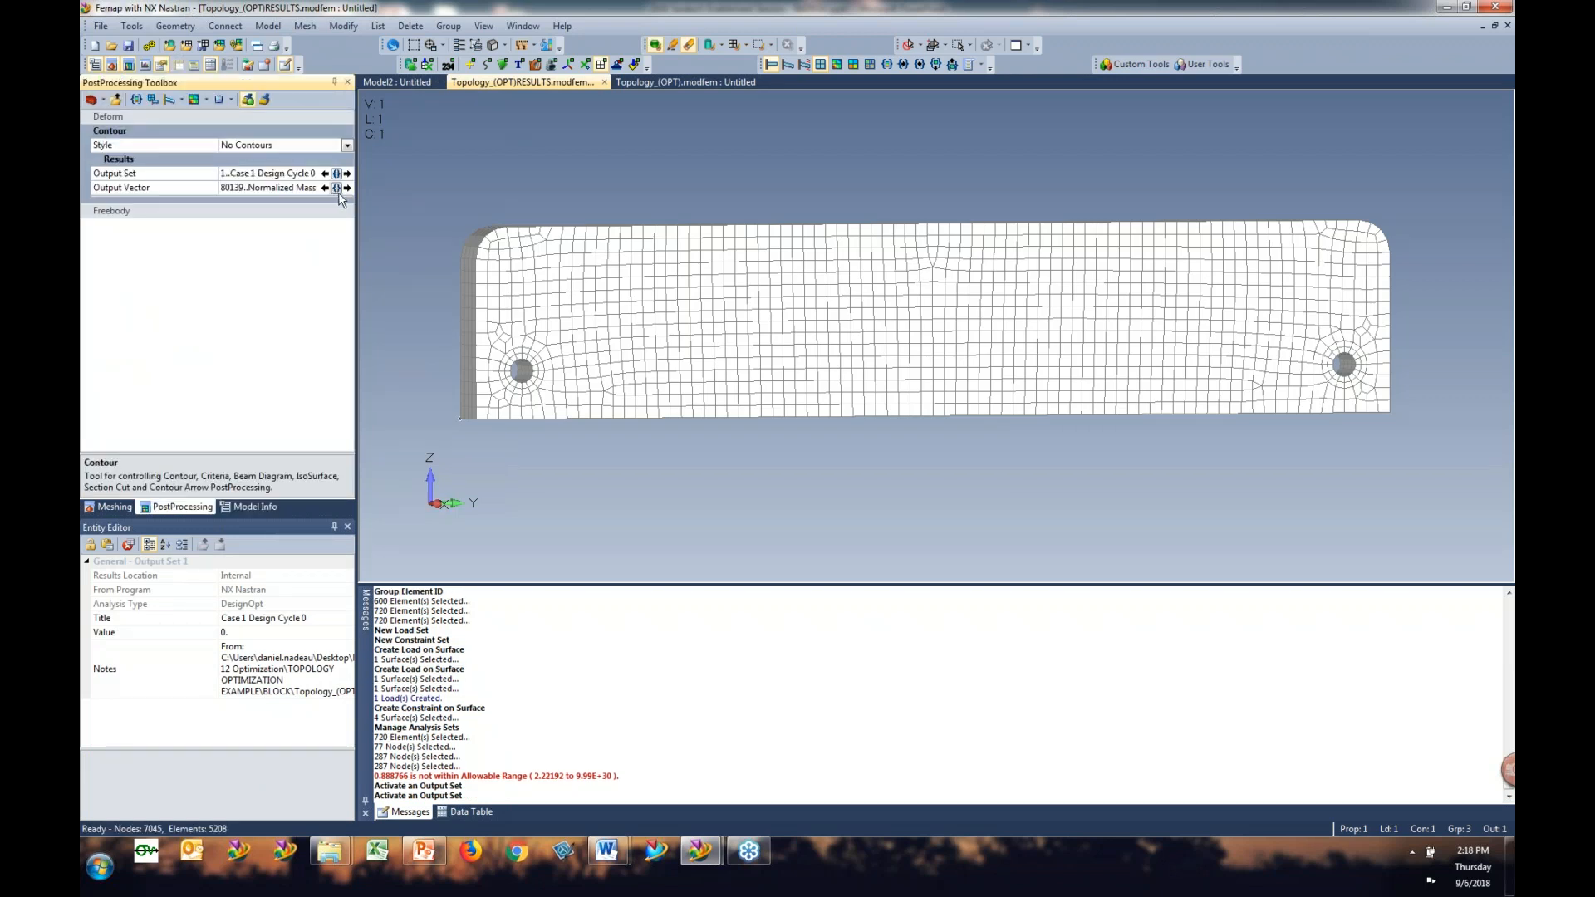
Step: Display Normalized Mass Density as a contour and advance the output set to Case 1 Design Cycle 49
left_click(337, 190)
left_click(337, 188)
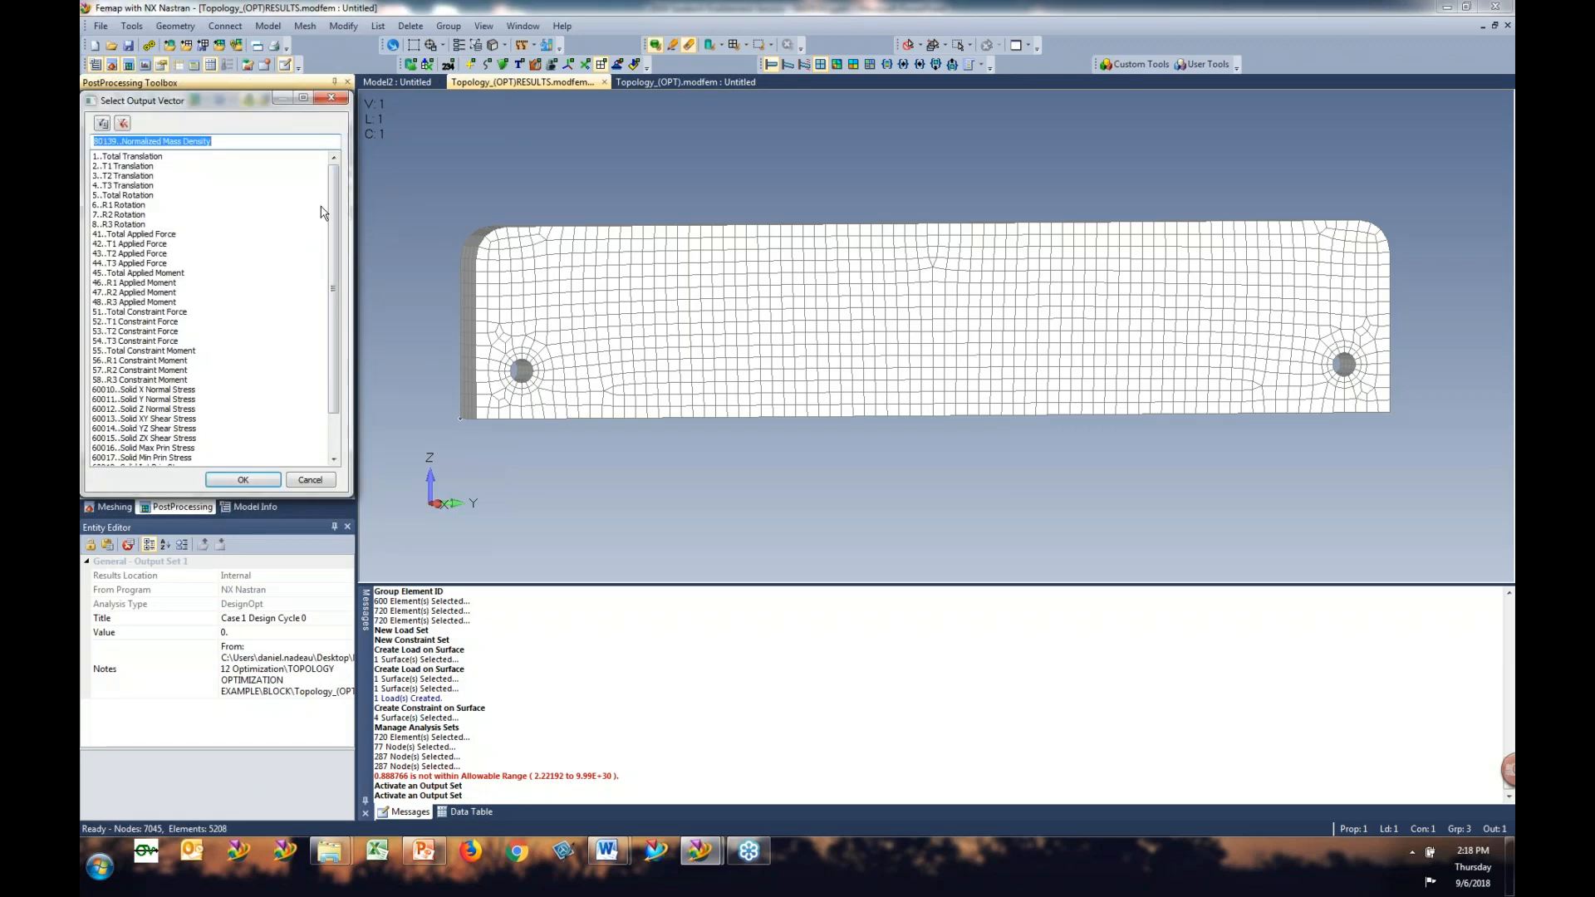
left_click_drag(334, 203, 354, 330)
left_click(175, 459)
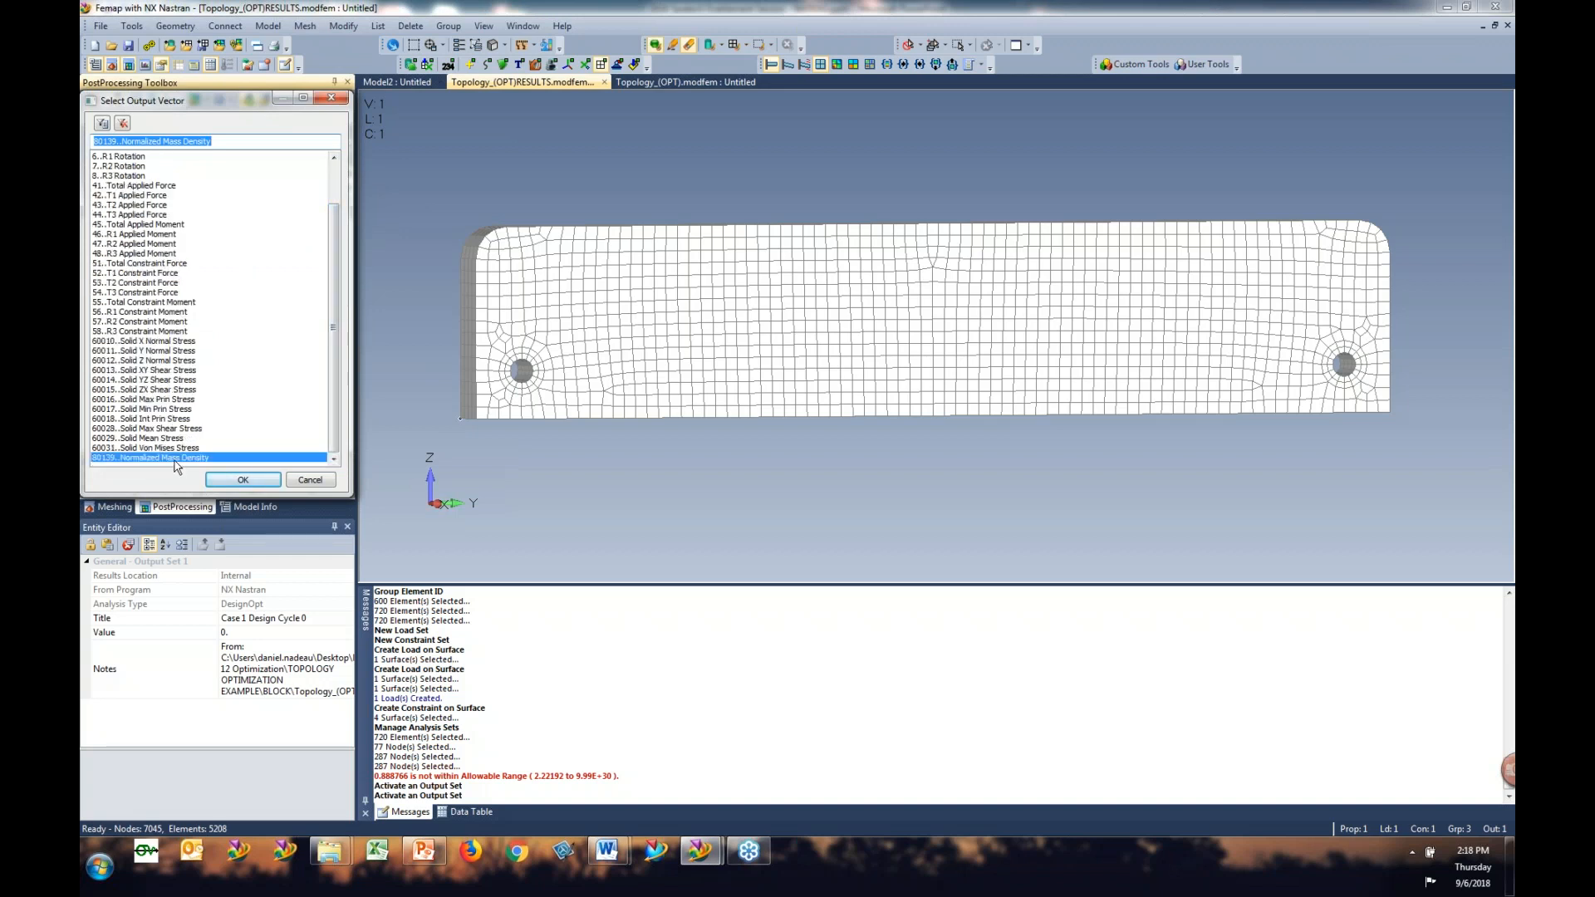
left_click(242, 481)
left_click(347, 145)
left_click(266, 155)
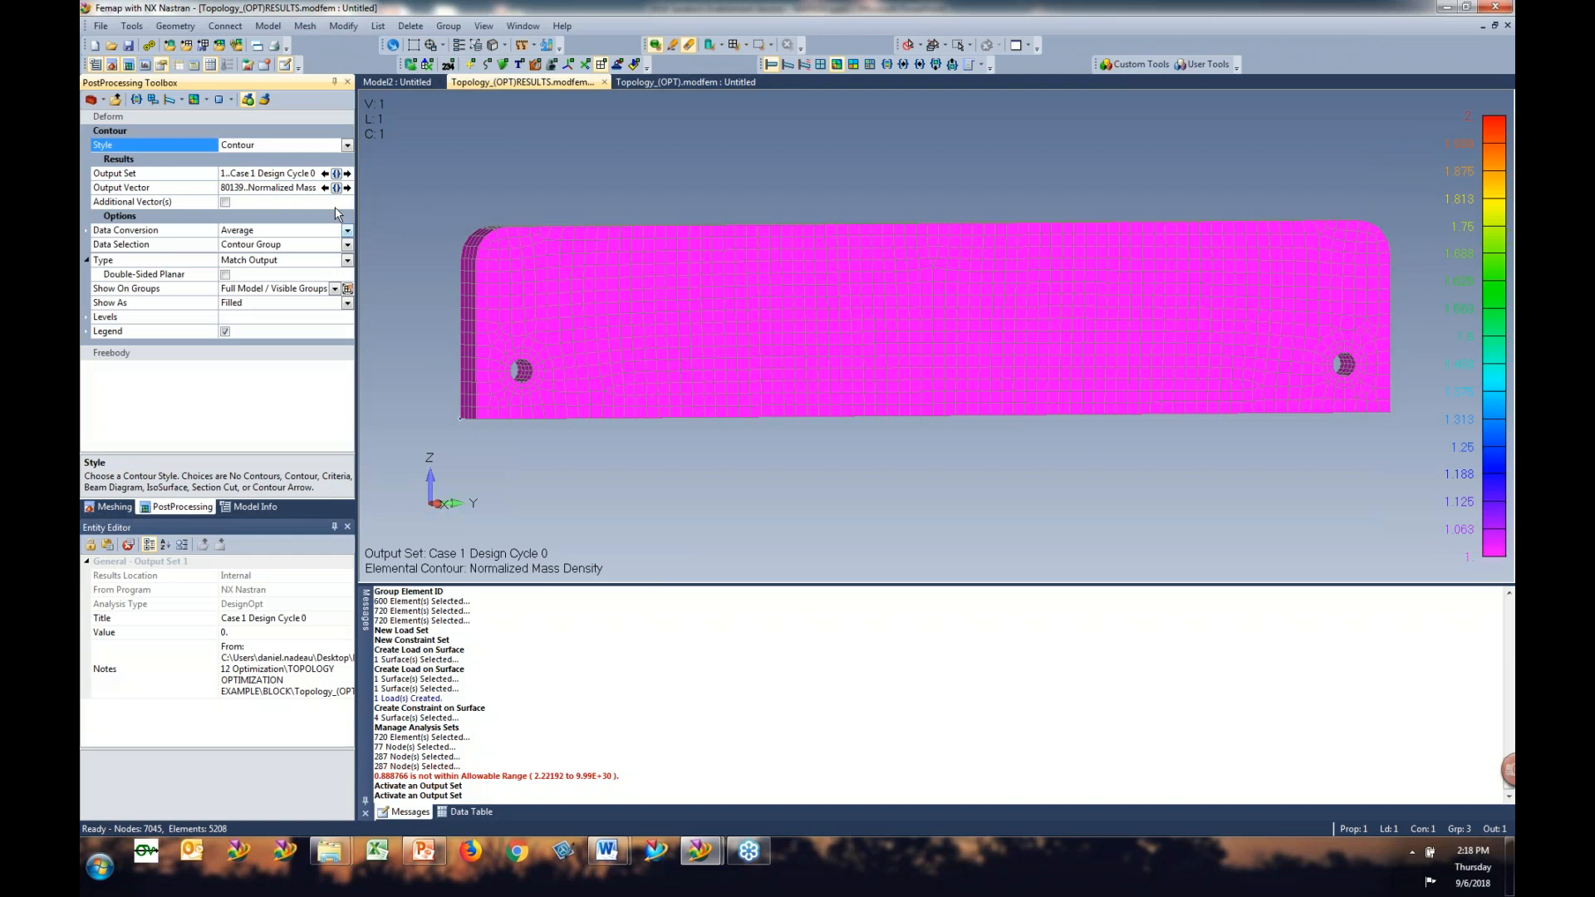
left_click(347, 175)
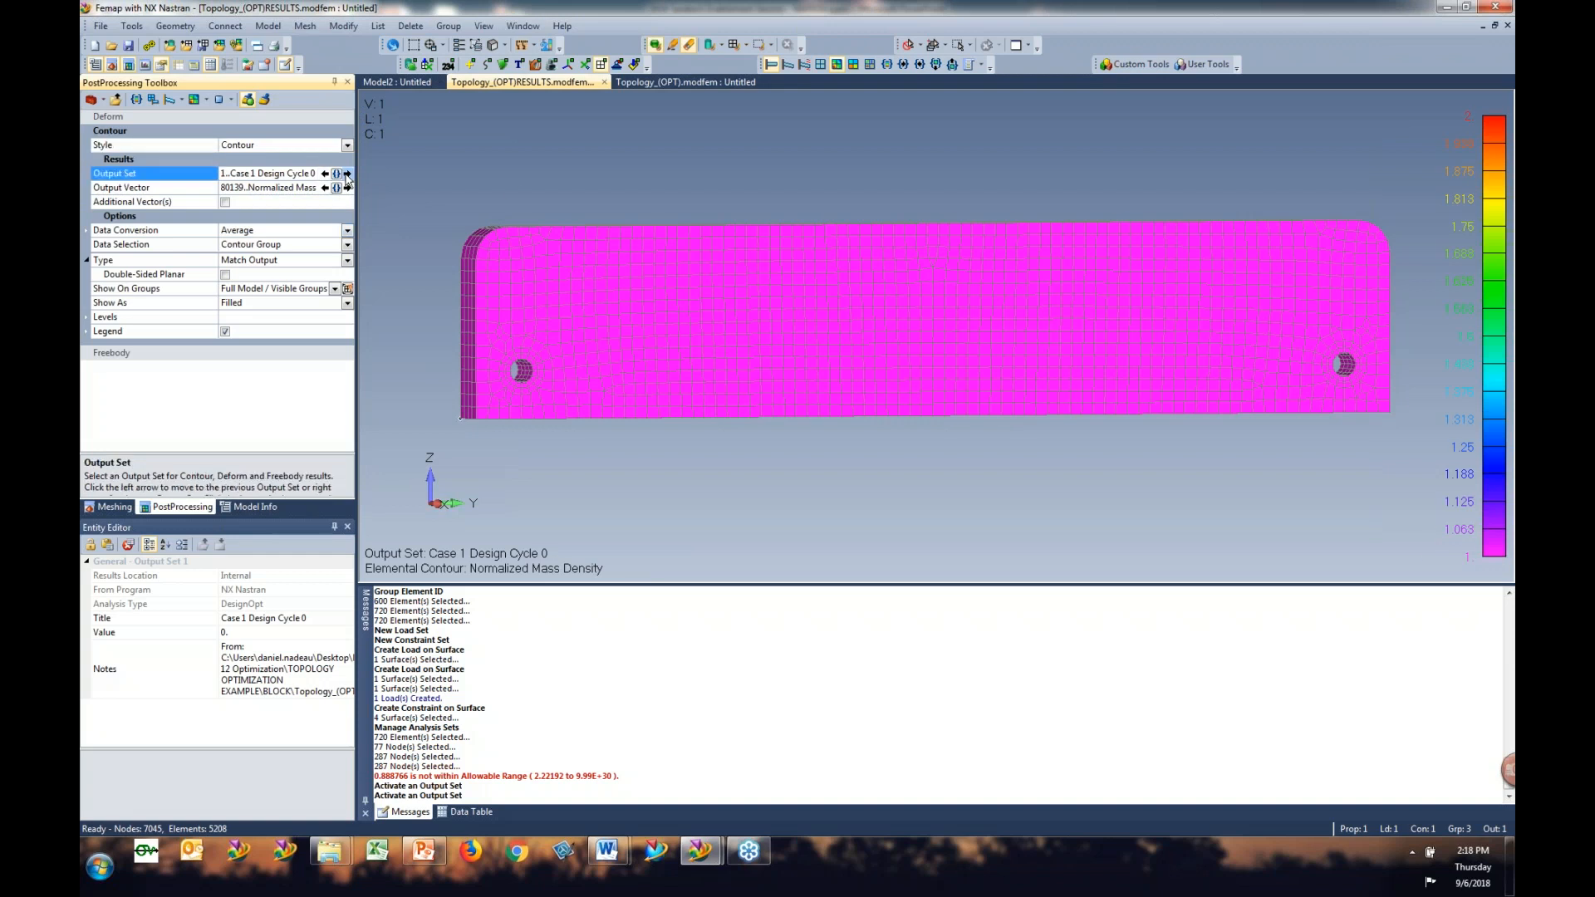
left_click(347, 174)
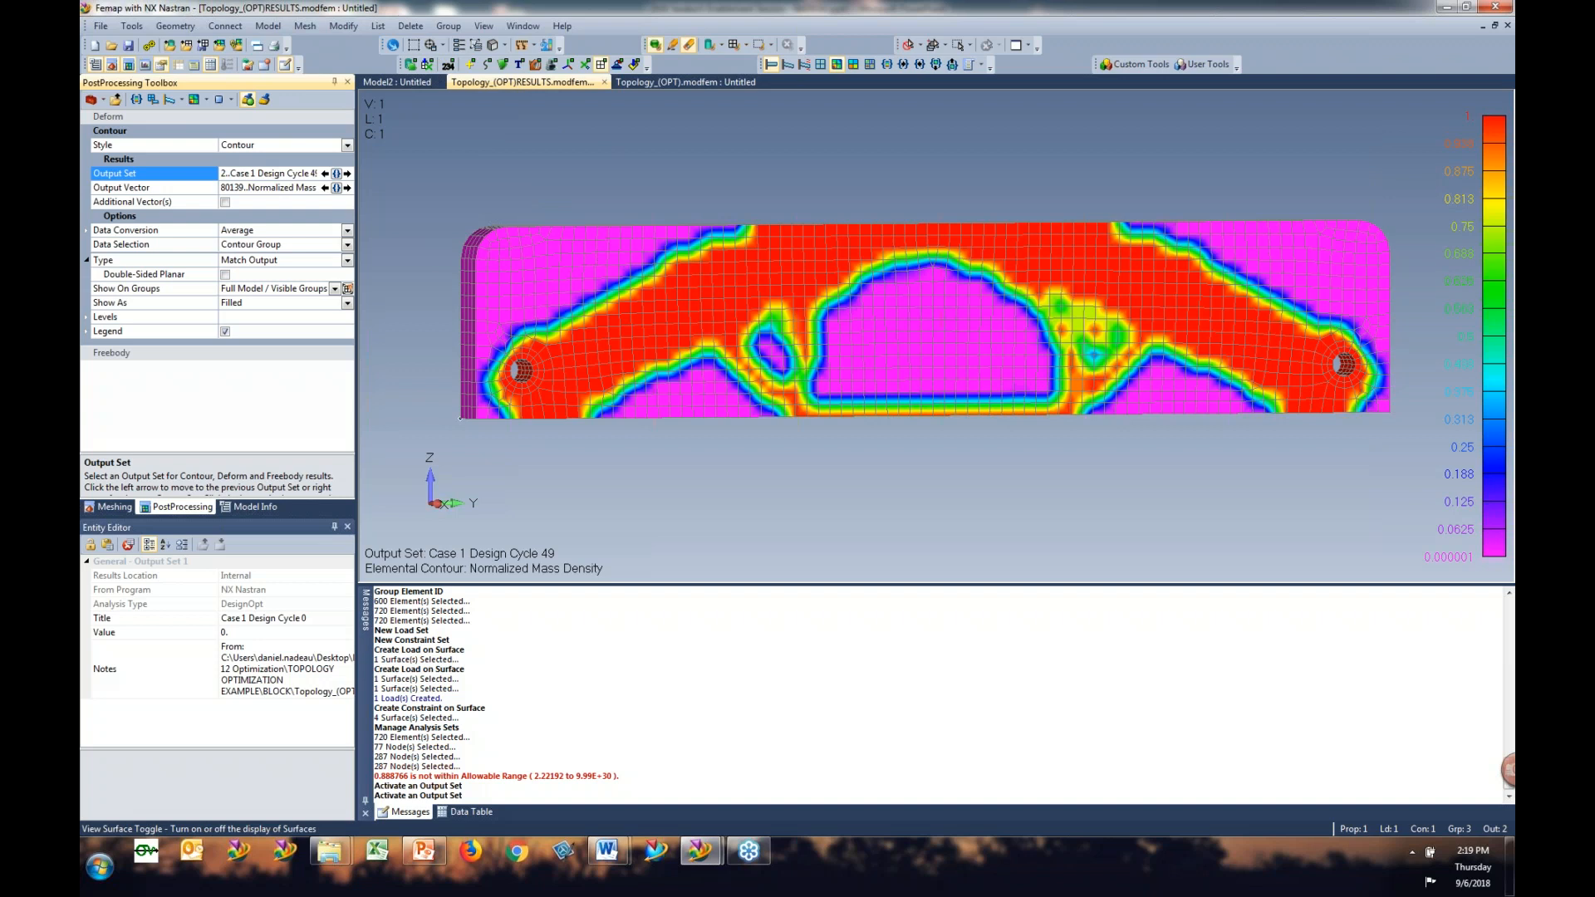
Step: Apply Dynamic Criteria to the Normalized Mass Density results, briefly turning the element labels on and off
left_click(484, 26)
mouse_move(554, 147)
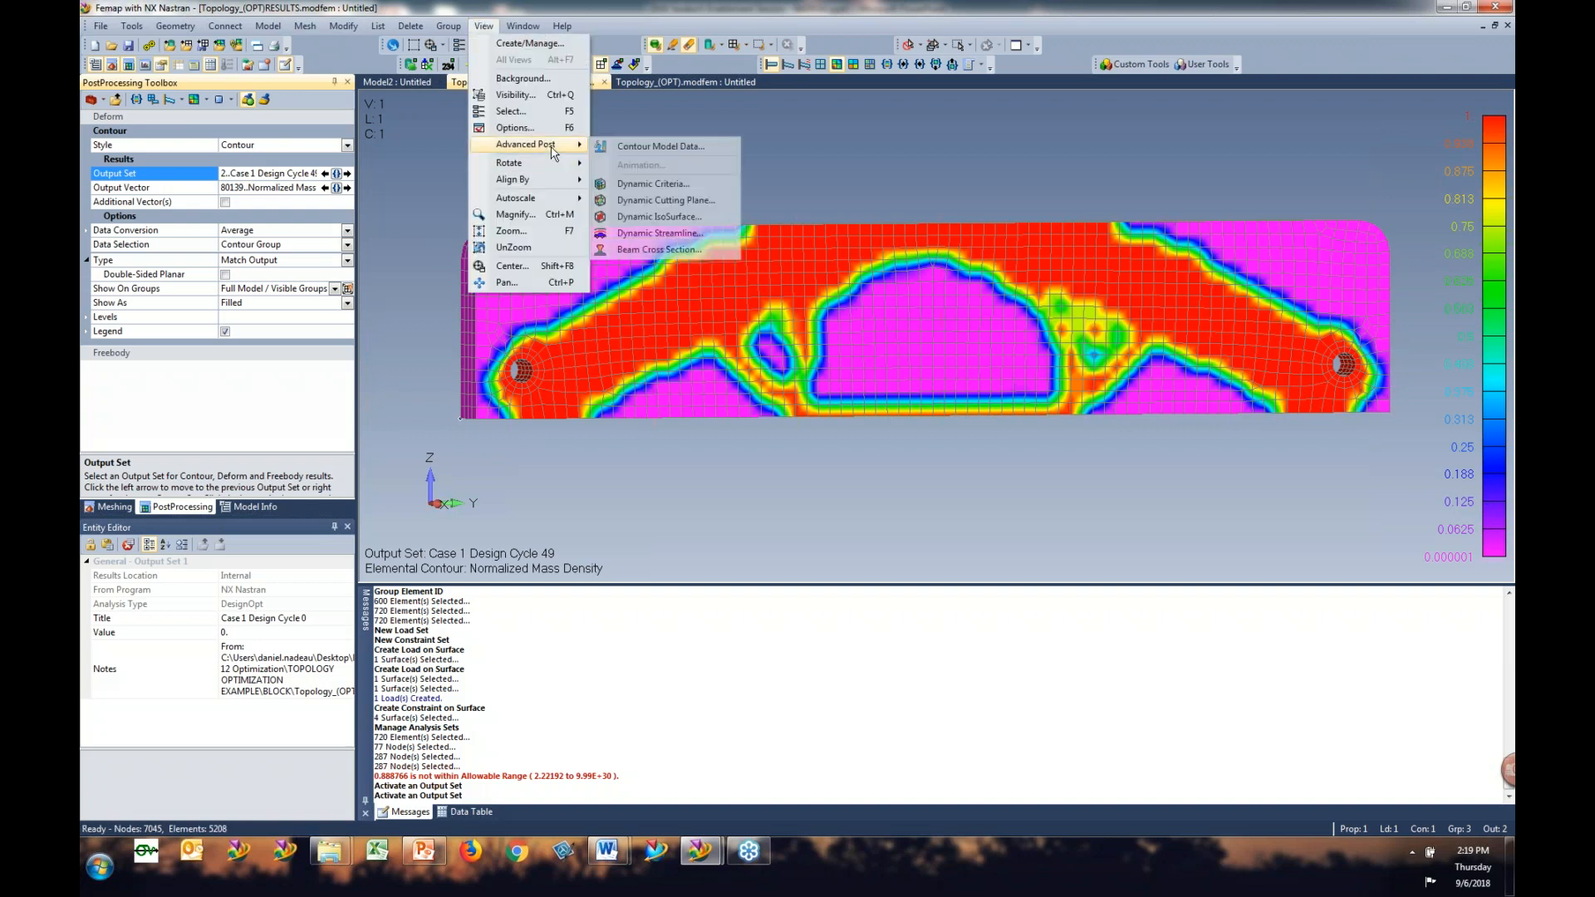
left_click(625, 185)
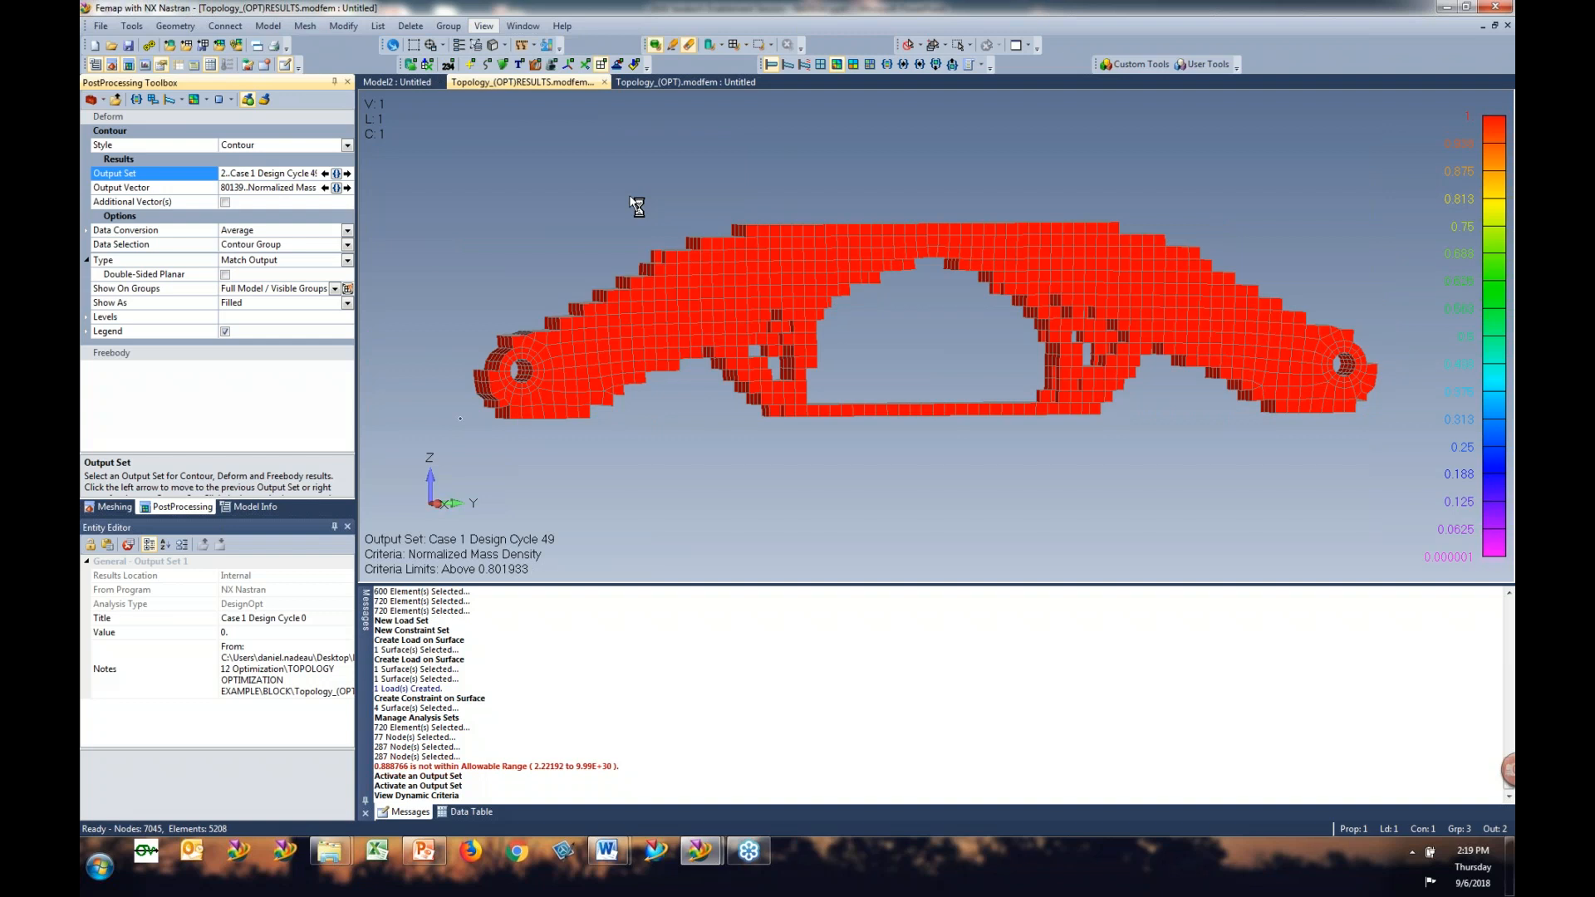
left_click_drag(640, 585, 653, 543)
left_click(674, 580)
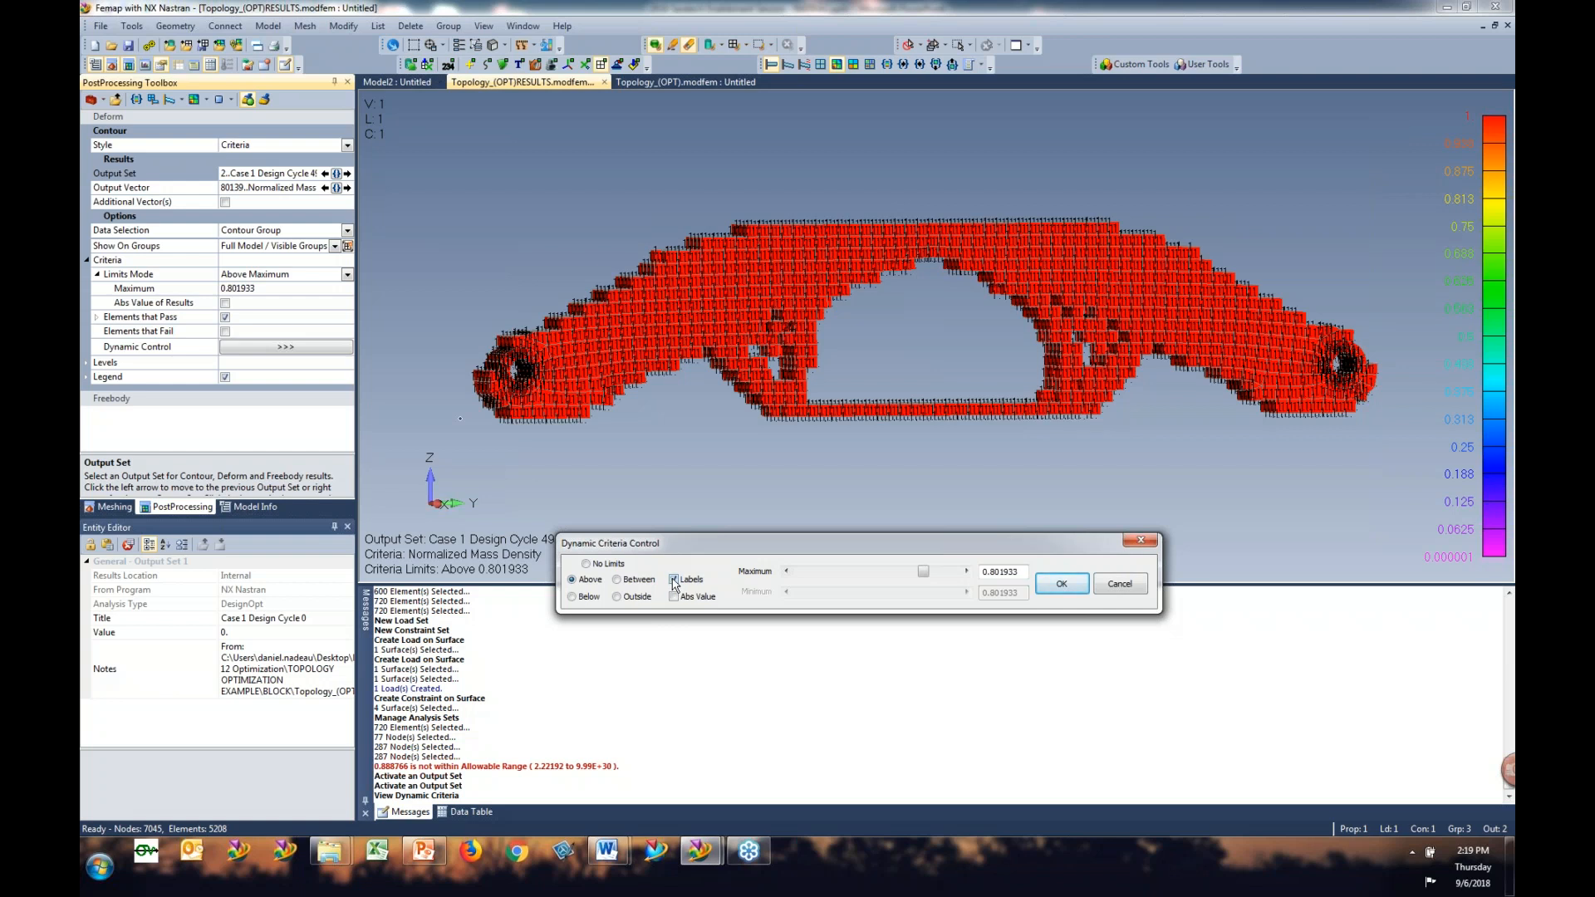
left_click(674, 580)
Step: Try a density threshold of about 0.401, and apply the criteria to keep only elements above about 0.797
left_click_drag(923, 572, 874, 578)
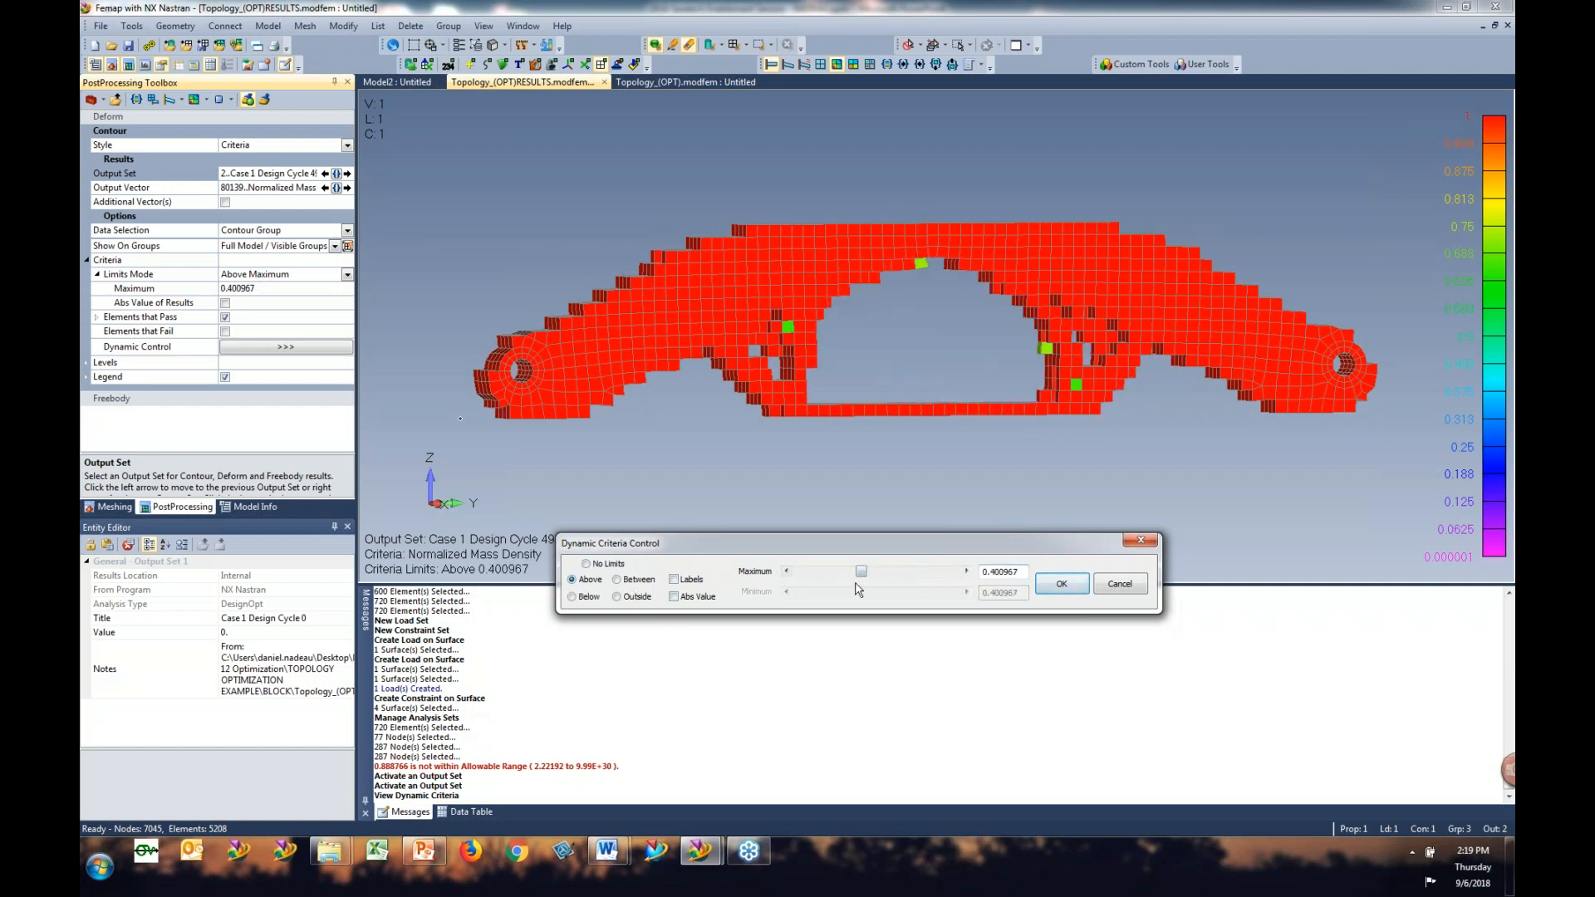
left_click_drag(864, 575, 923, 574)
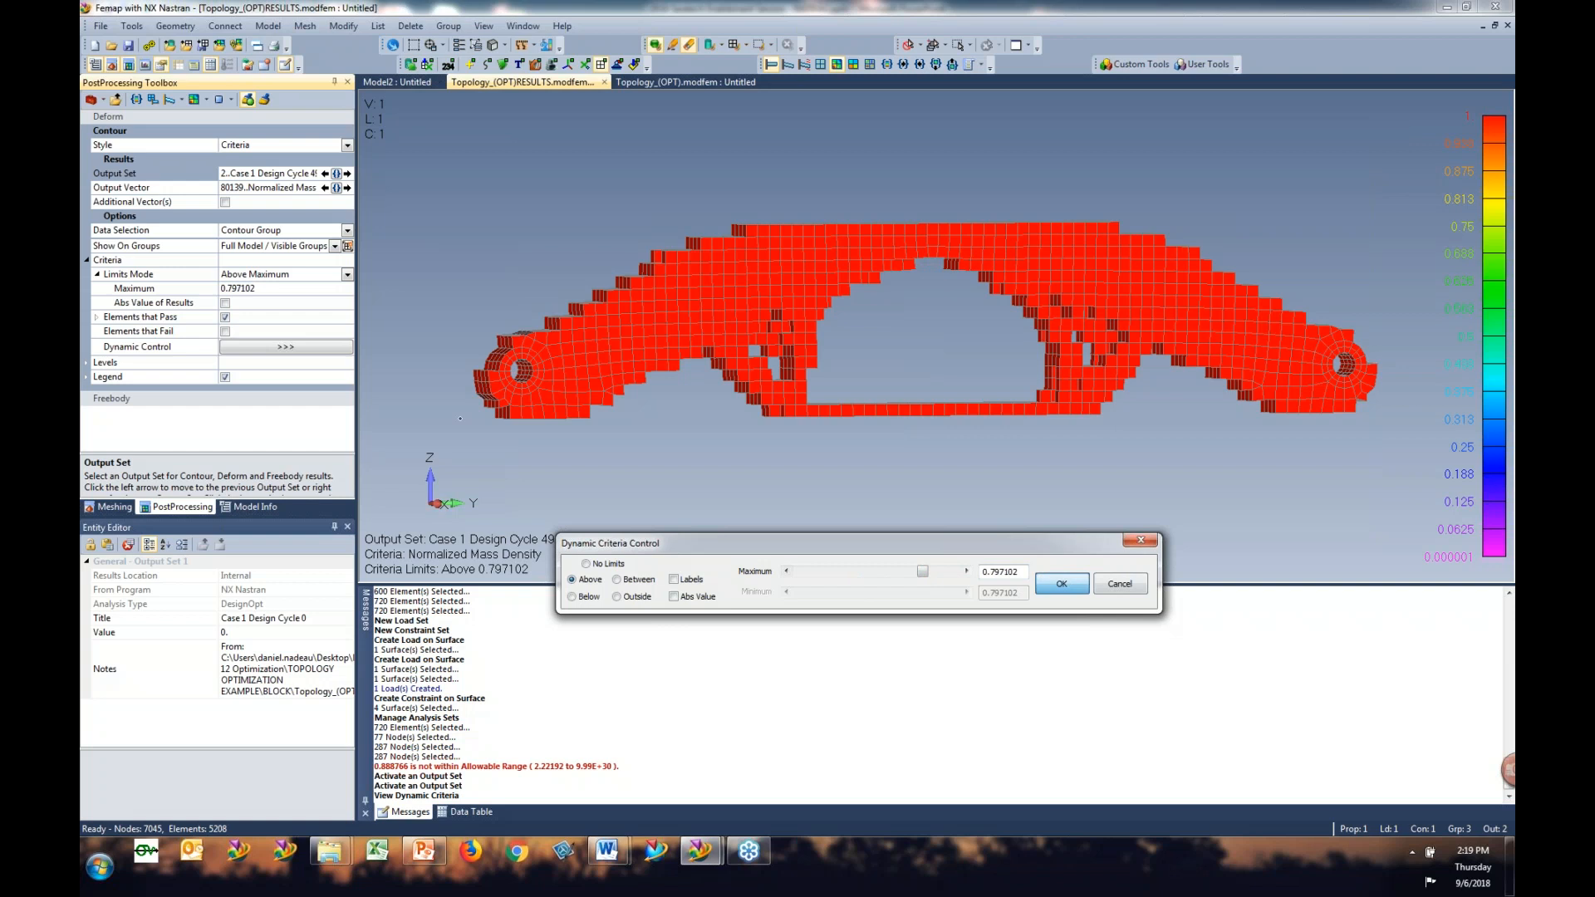
left_click(1062, 584)
middle_click_drag(923, 326, 890, 319)
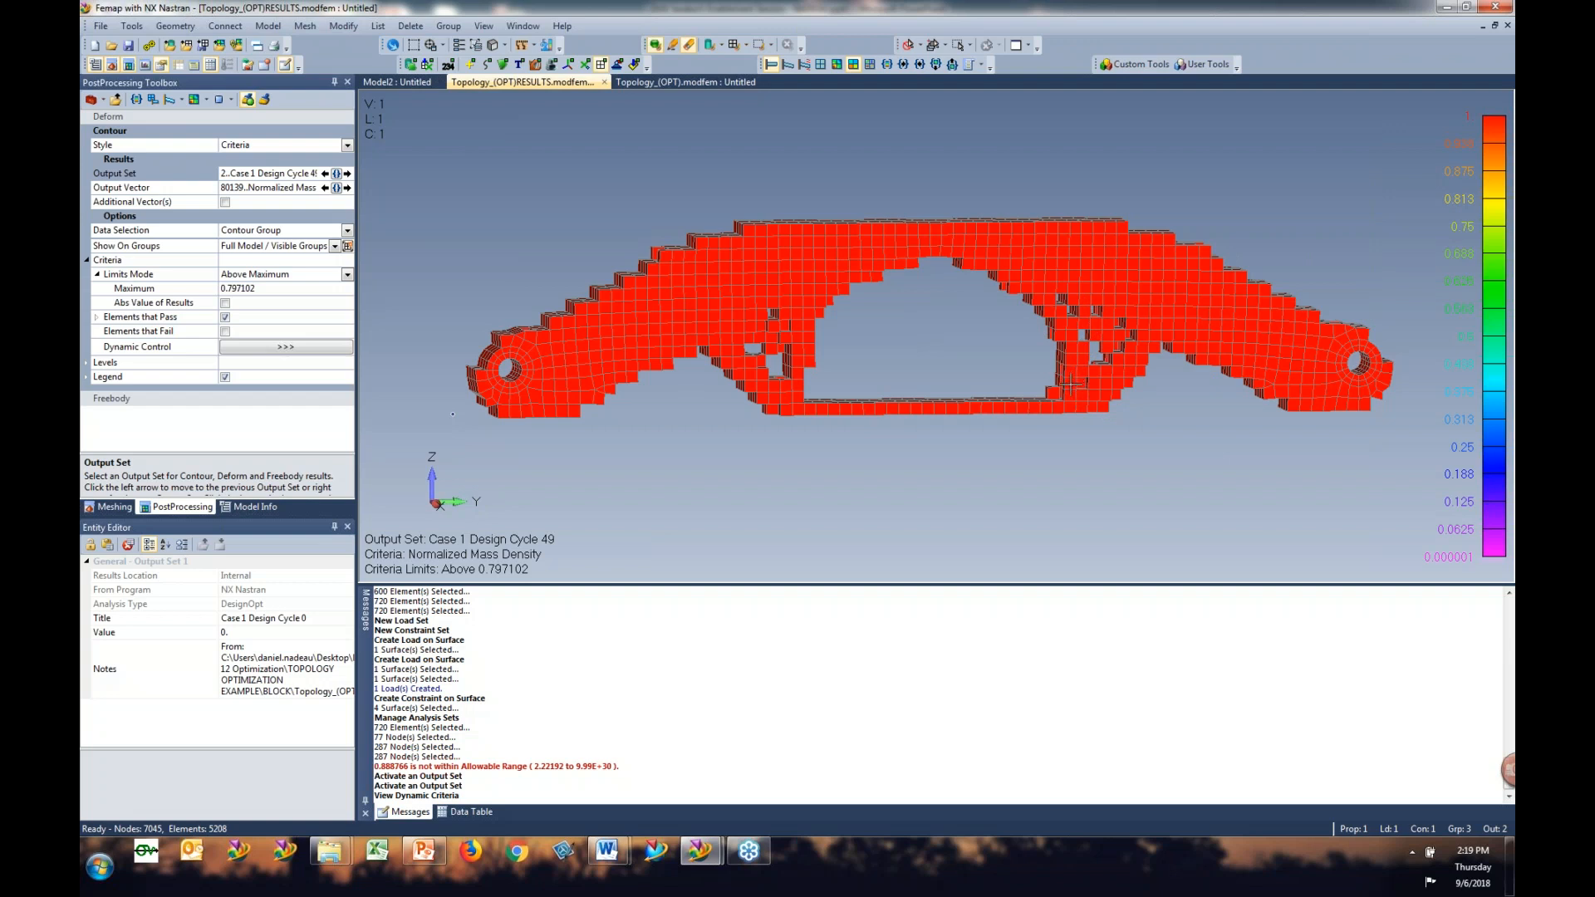
Step: Export the optimized shape as Topology Optimization geometry to the stereolithography file test.stl in the test folder
left_click(102, 26)
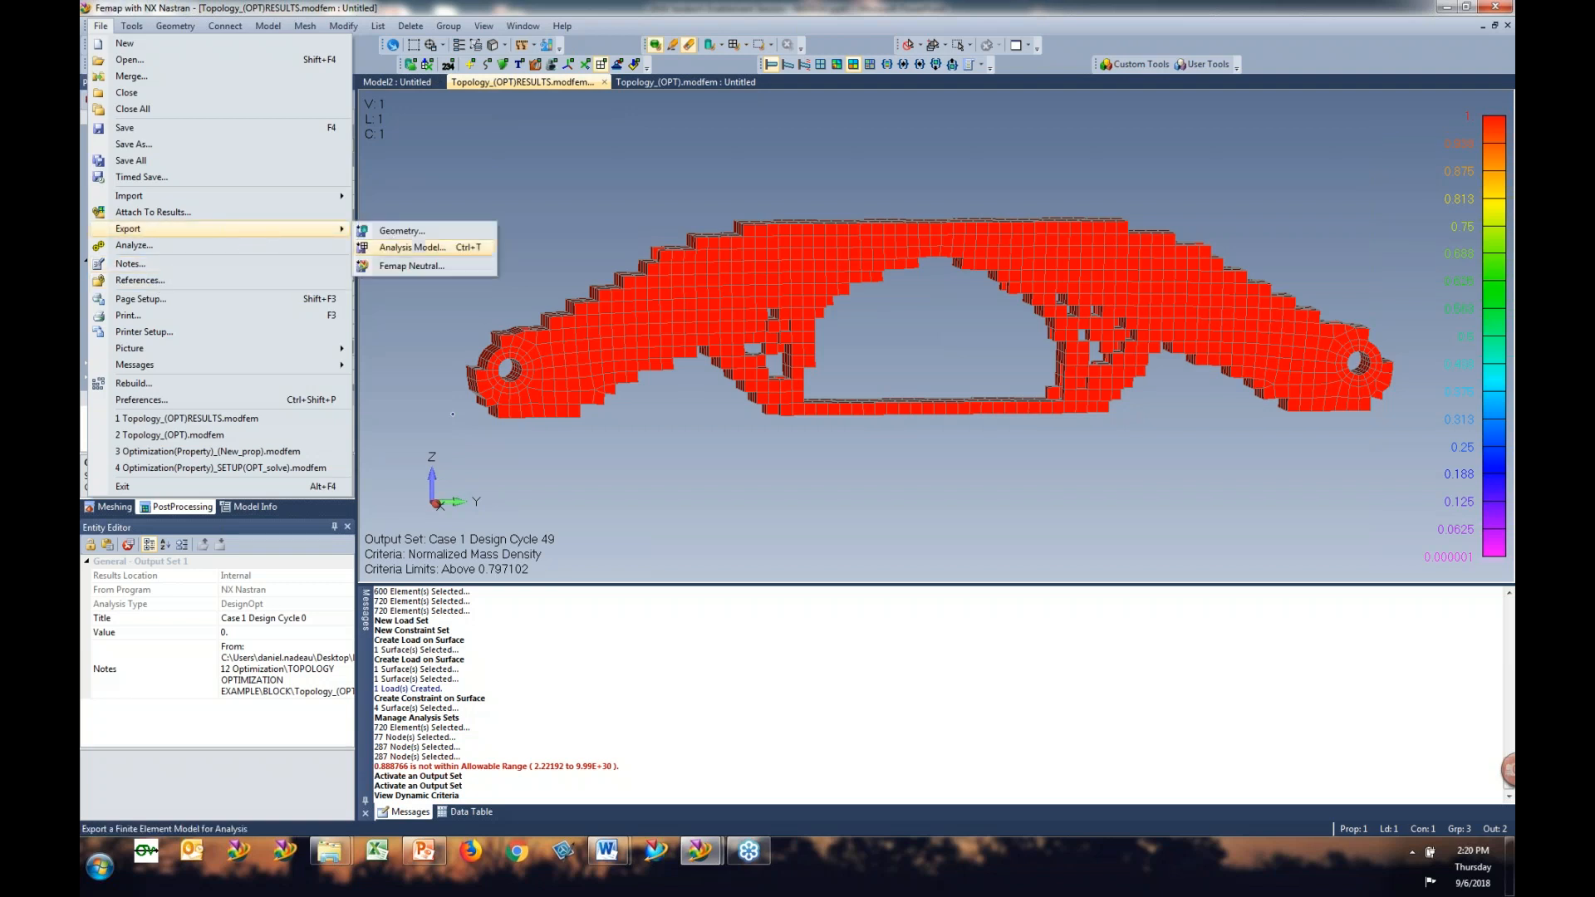
left_click(420, 238)
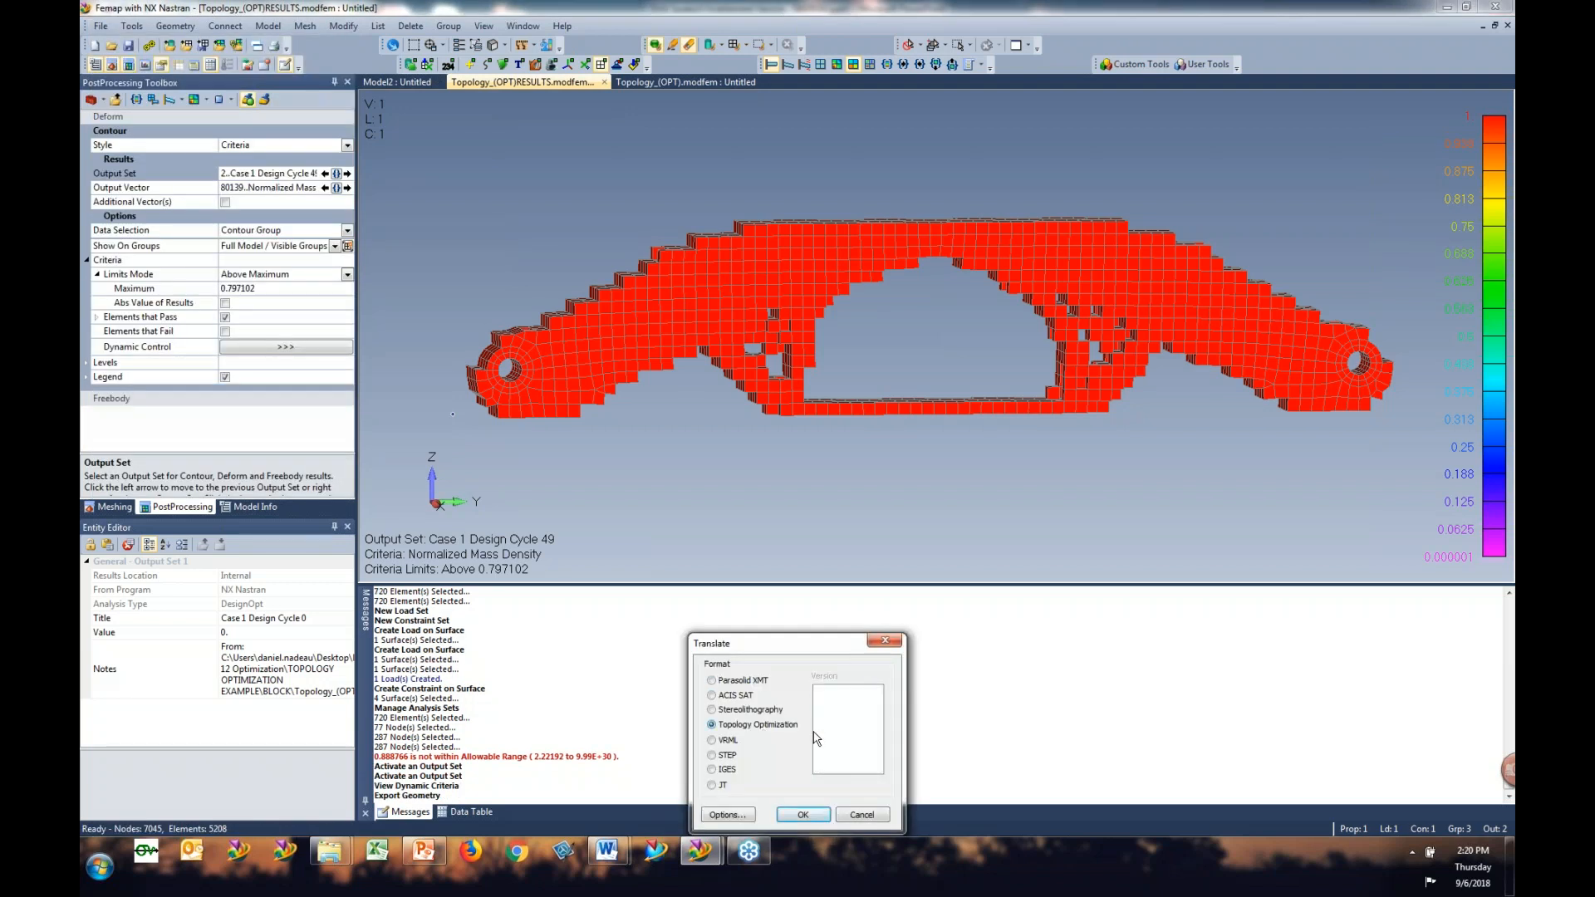
left_click(799, 815)
left_click_drag(1399, 211, 899, 236)
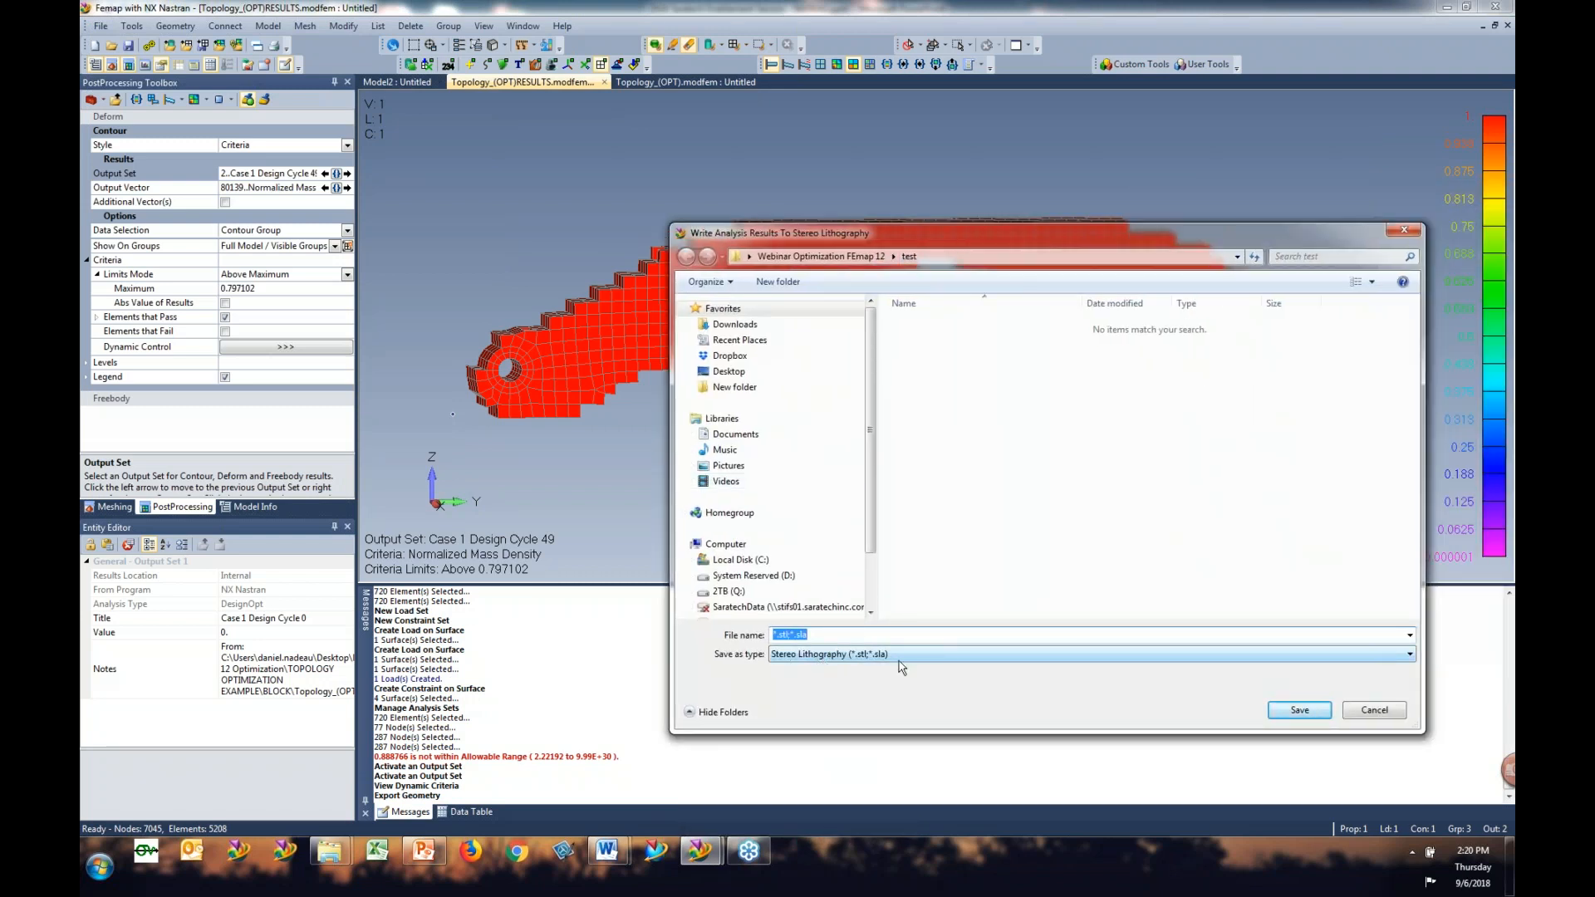
left_click(822, 260)
type("test")
key("Return")
type("t")
left_click(1301, 710)
Step: Create a new model and import test.stl, with Skip Short Edges, Merge Nodes and Close Gaps enabled and Min Length 1.E-8
left_click(100, 26)
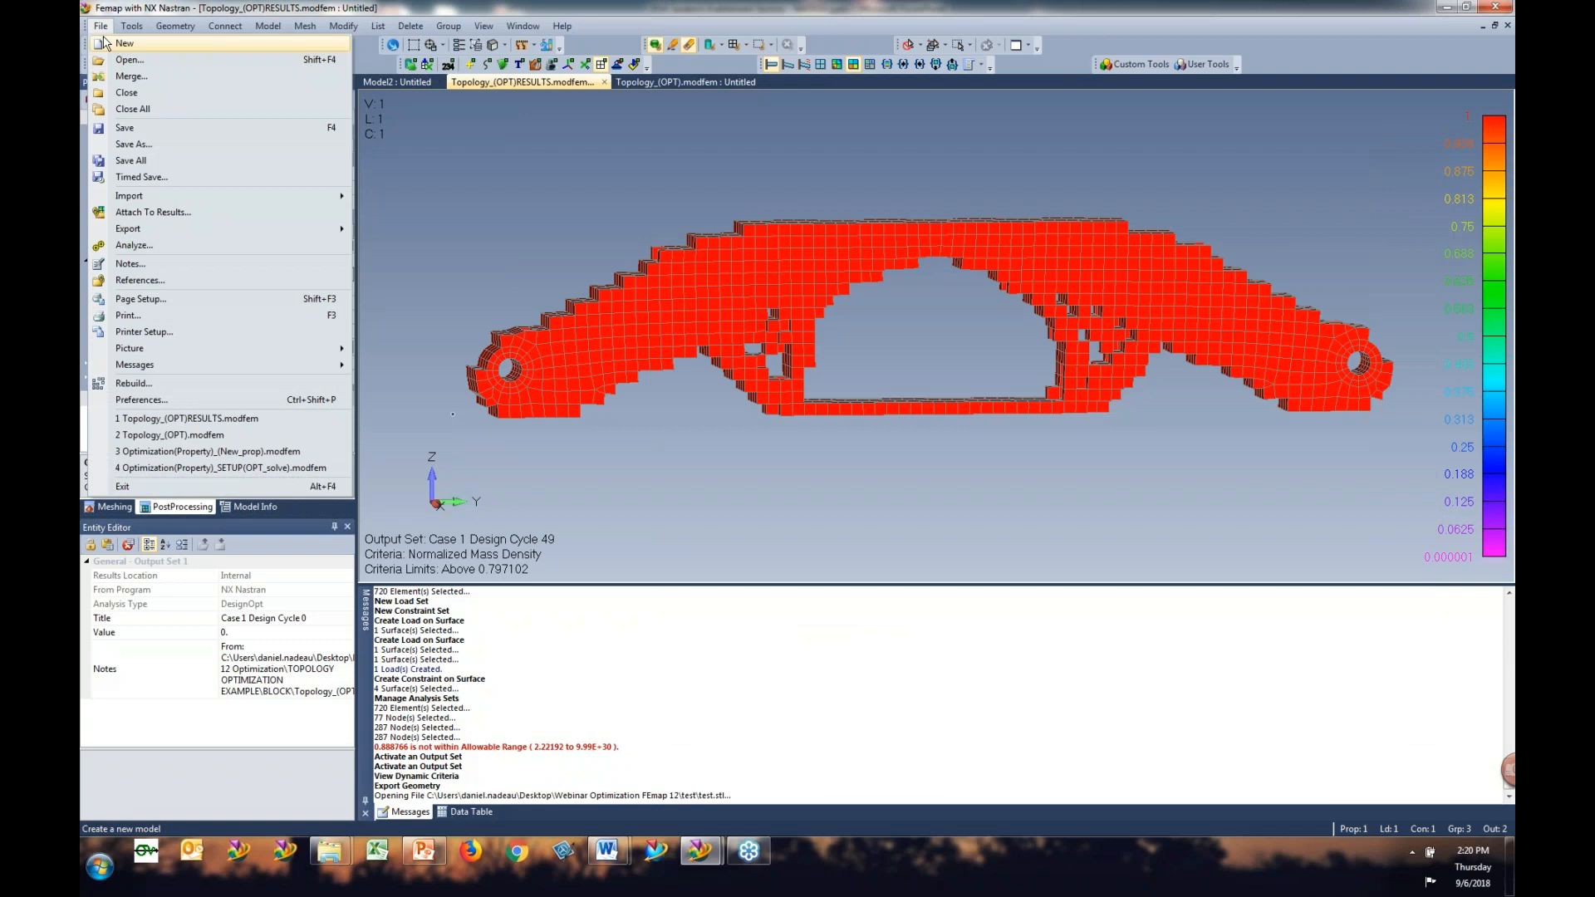
left_click(106, 42)
left_click(100, 26)
mouse_move(166, 195)
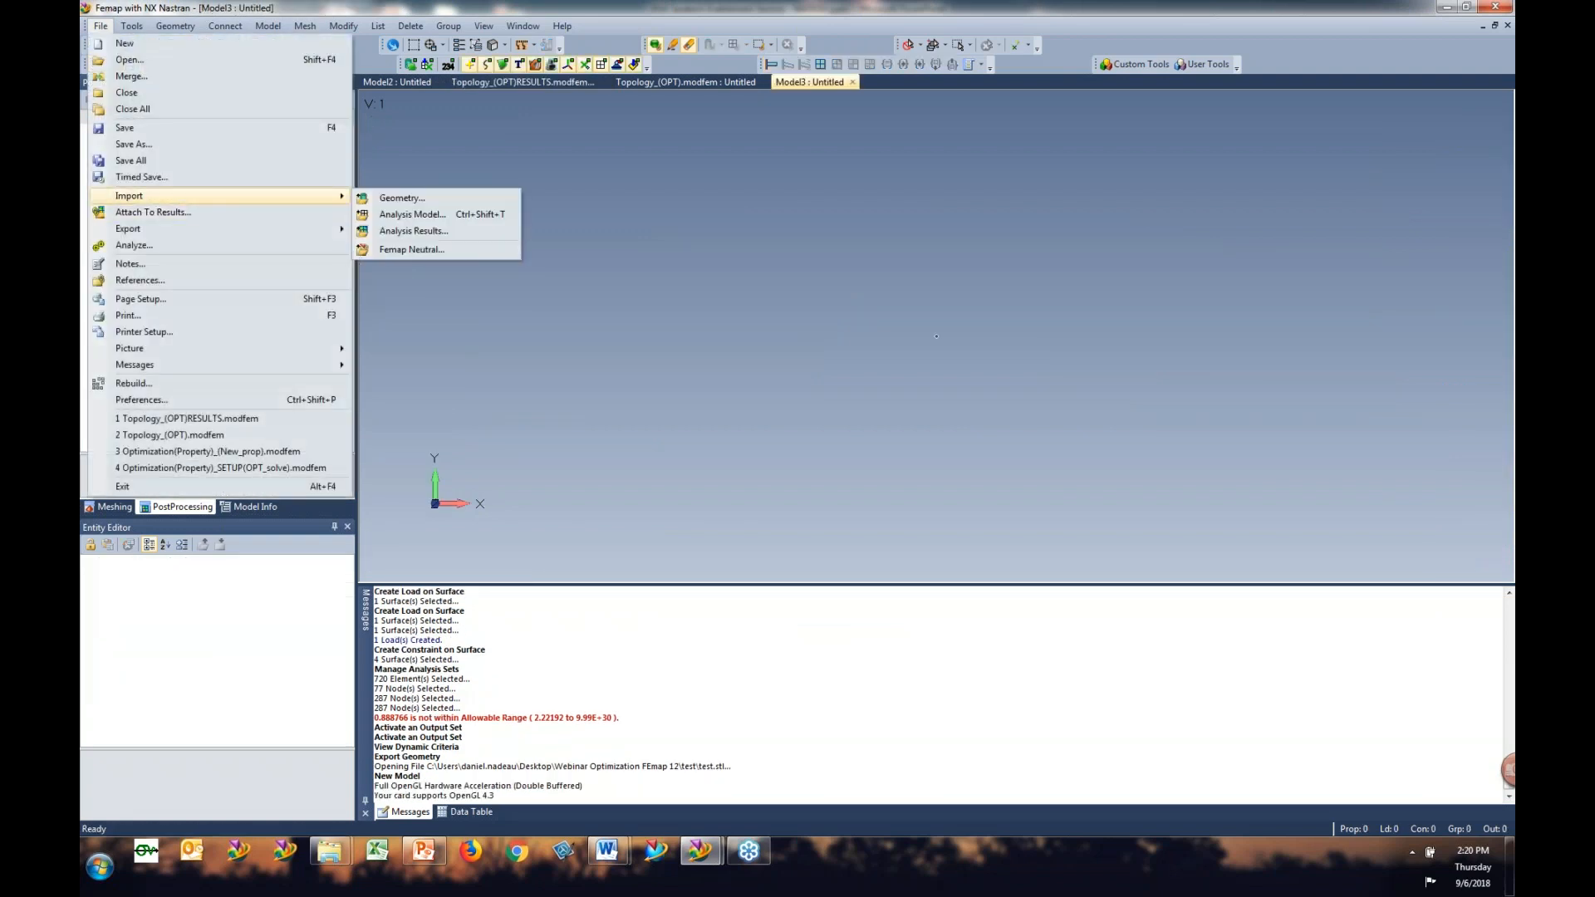
left_click(494, 201)
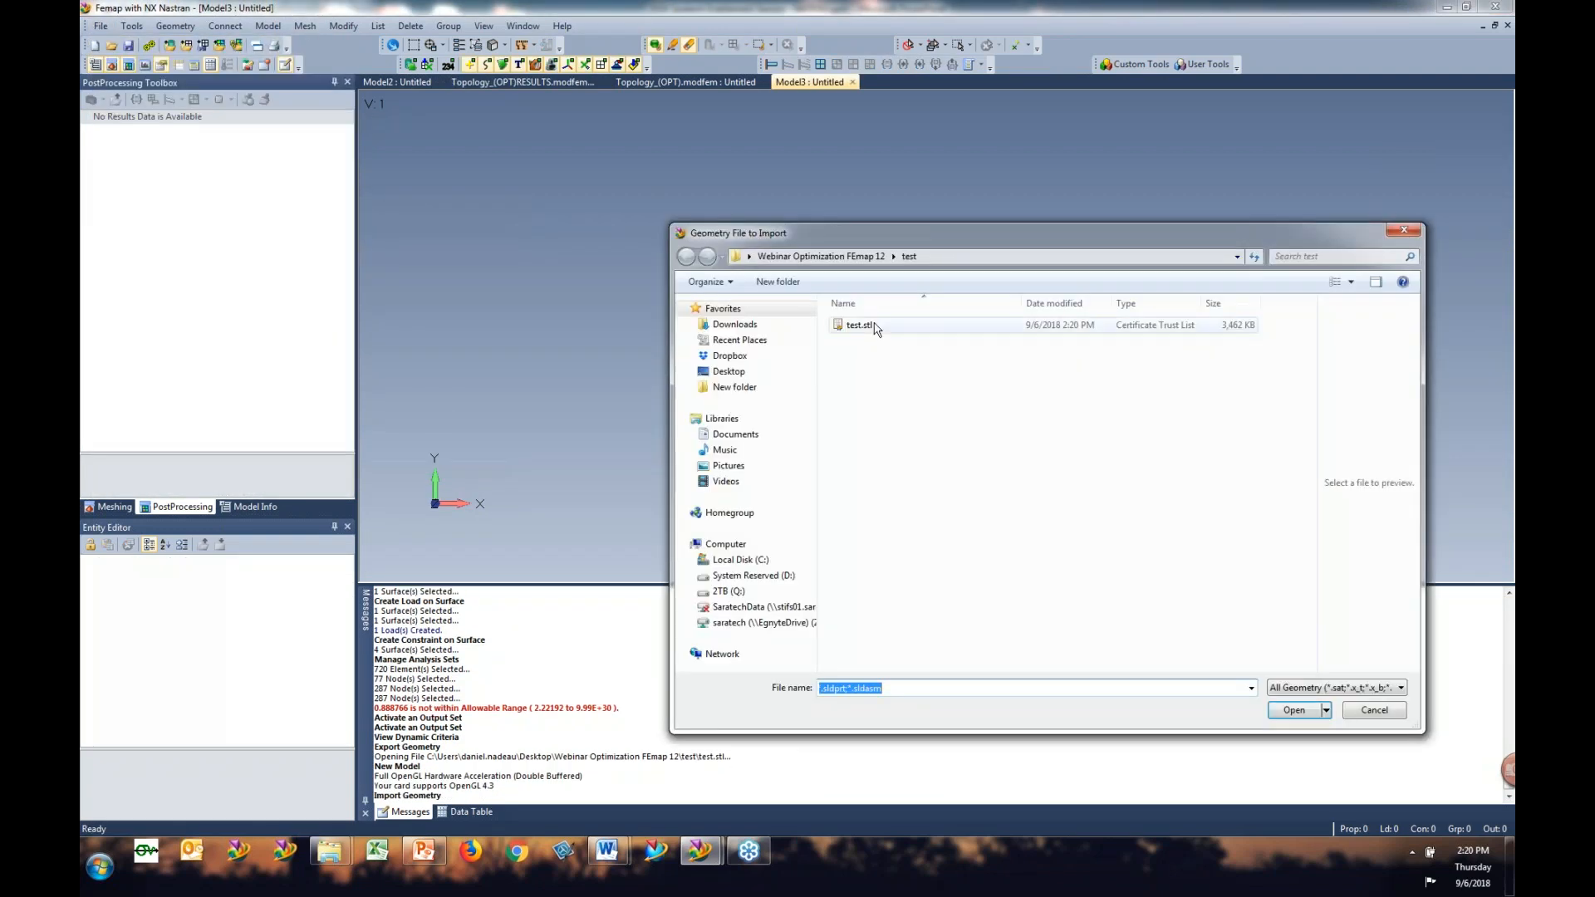
key("Return")
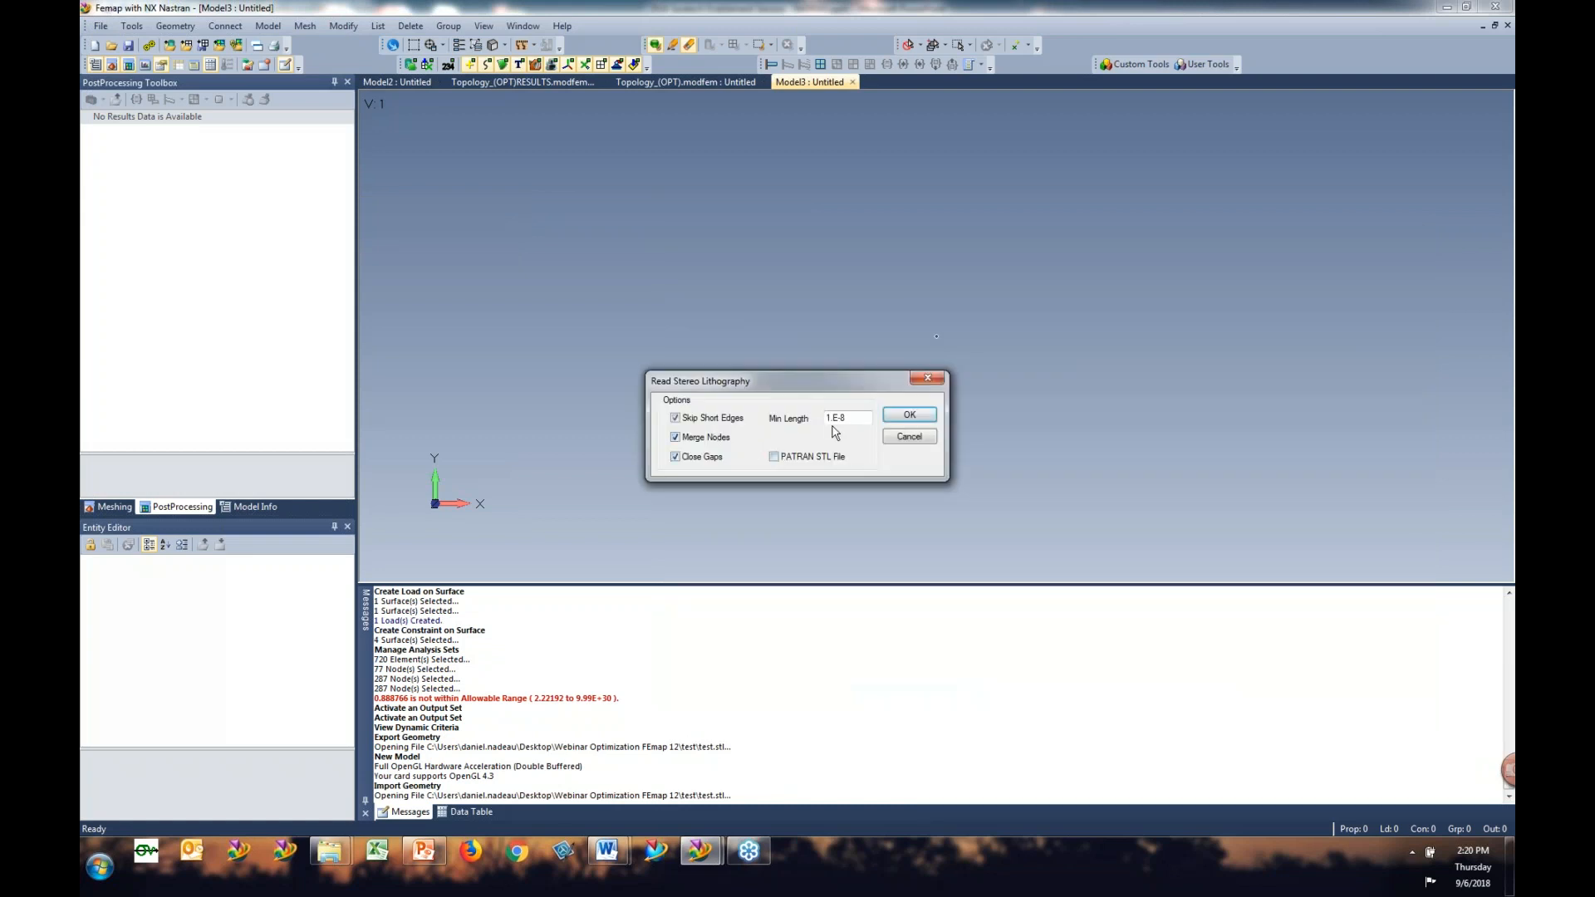
key("Return")
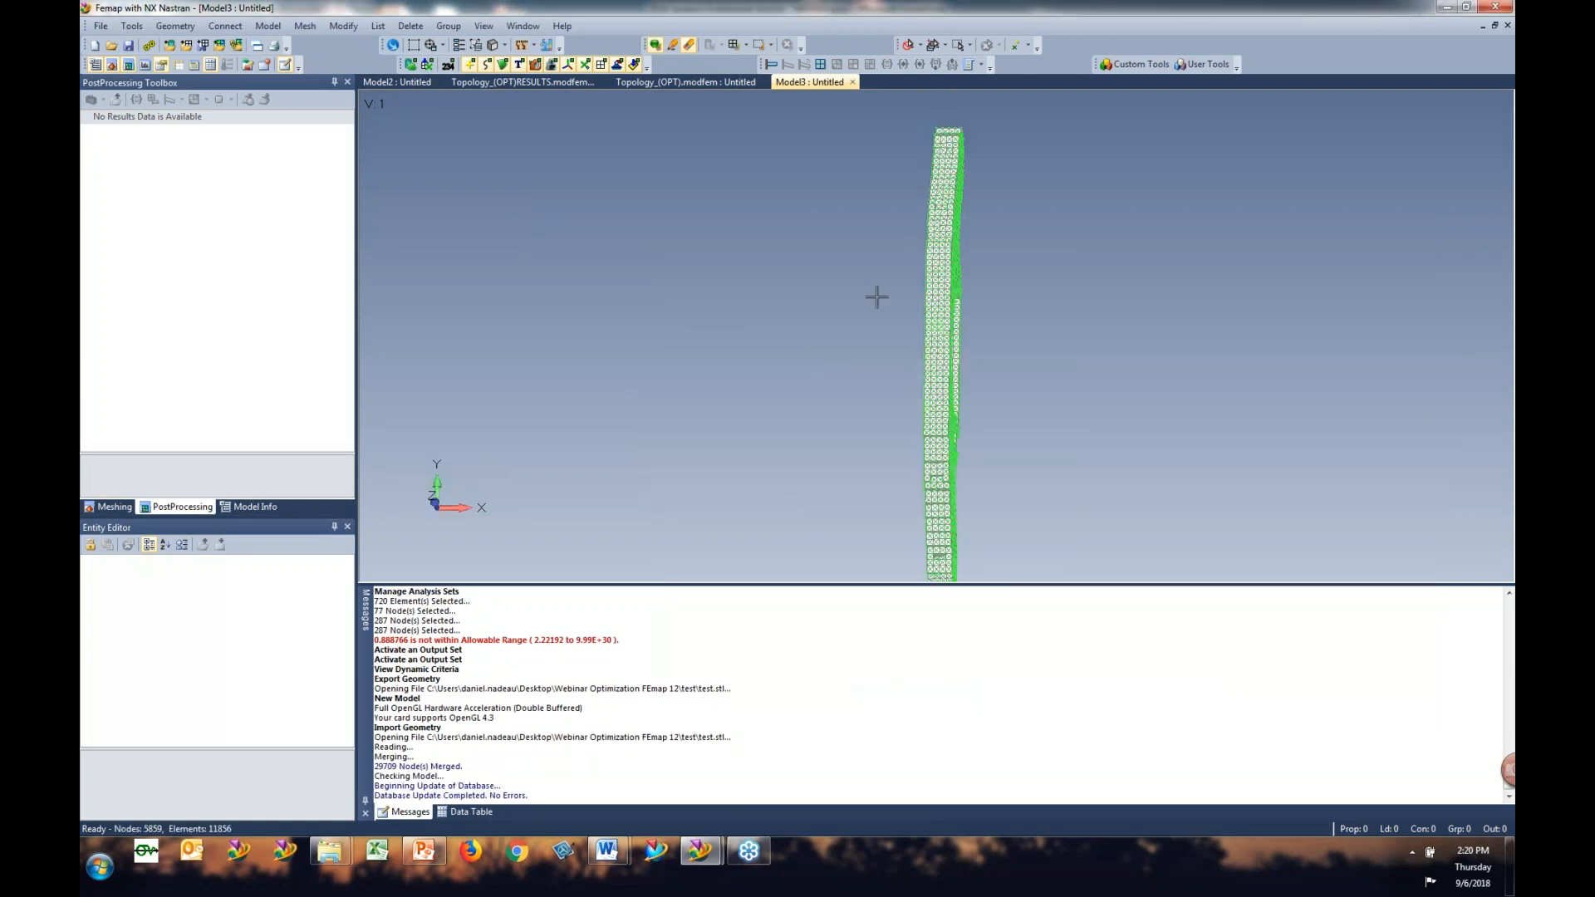
Step: Smooth all elements of the imported mesh with the Laplacian method, 20 maximum iterations and a 0.001 tolerance, and inspect the result
middle_click_drag(710, 299, 739, 324)
scroll(894, 459, "up", 2)
left_click(305, 26)
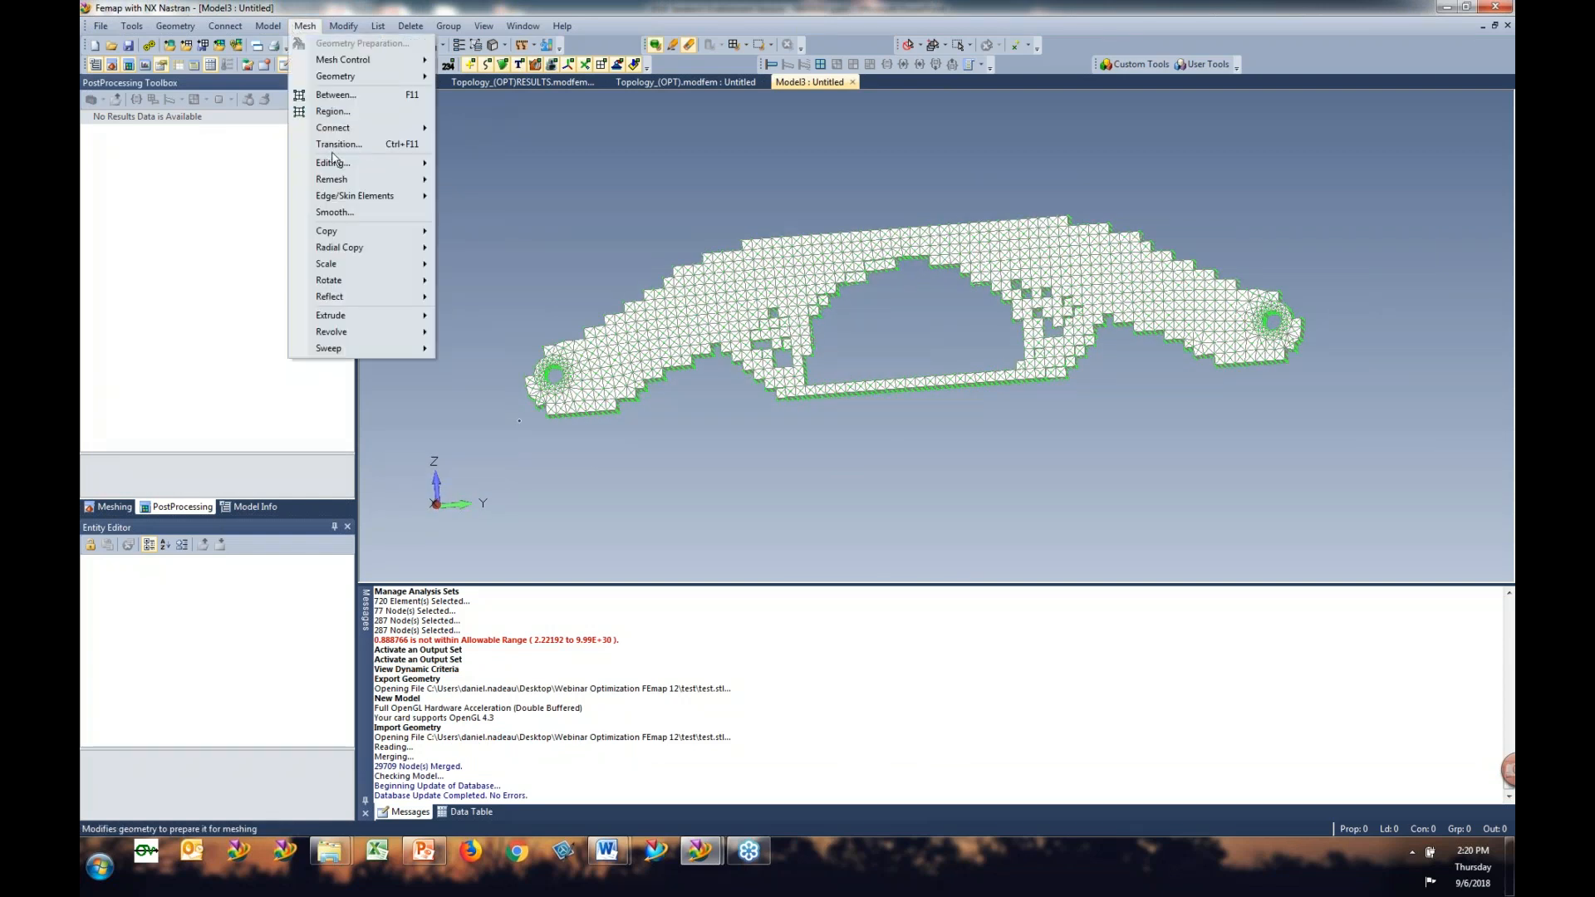
left_click(357, 214)
left_click_drag(467, 171, 1405, 490, "shift")
left_click(983, 797)
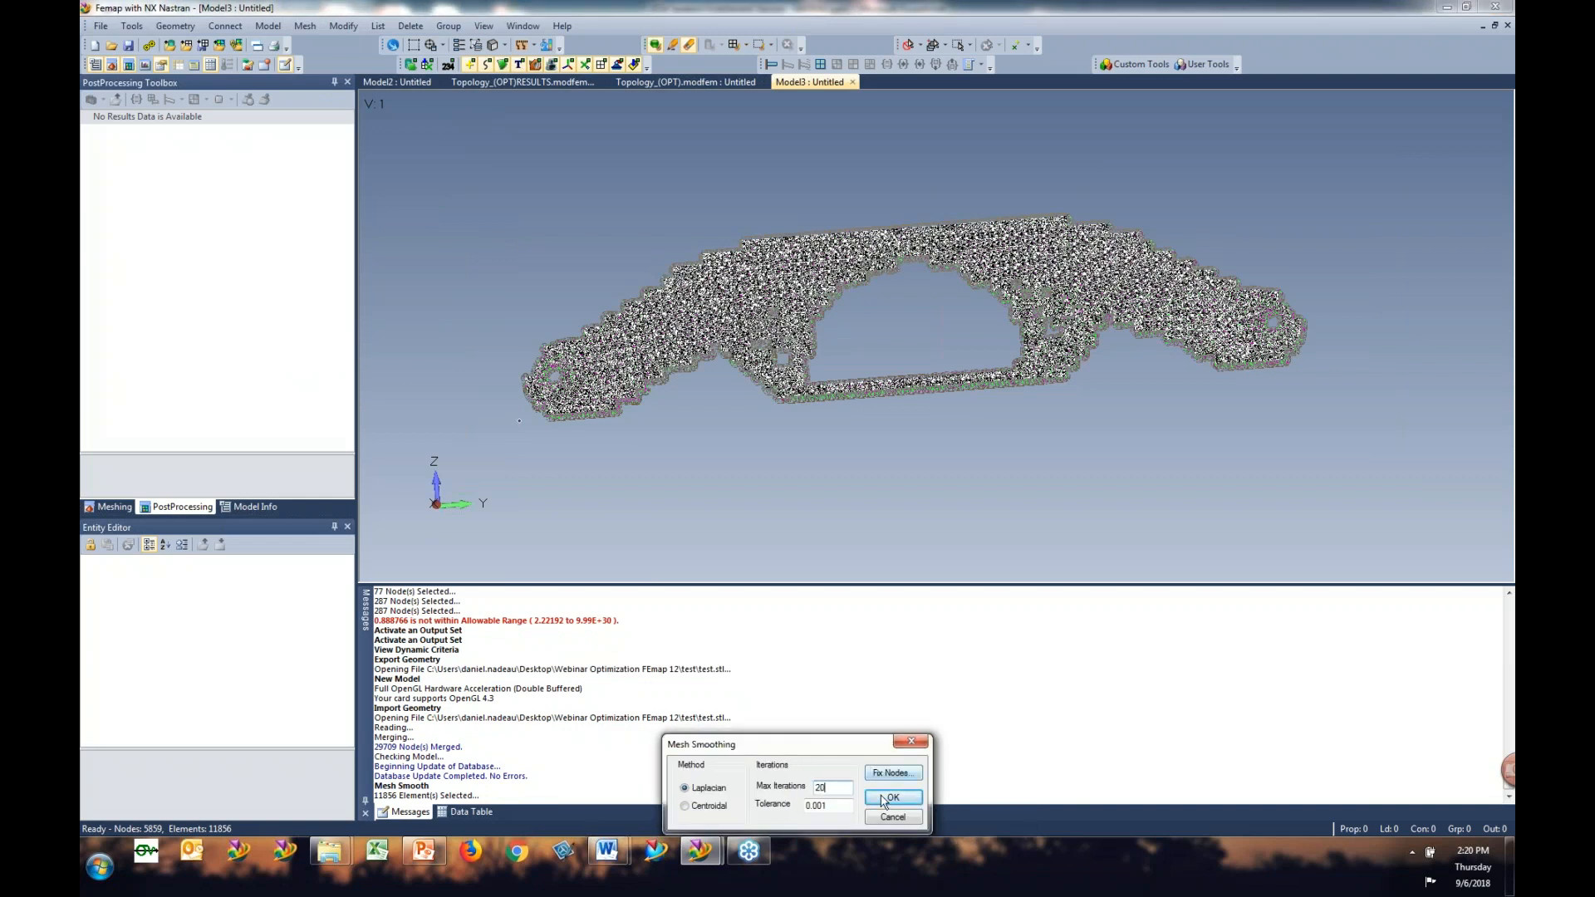
left_click(886, 799)
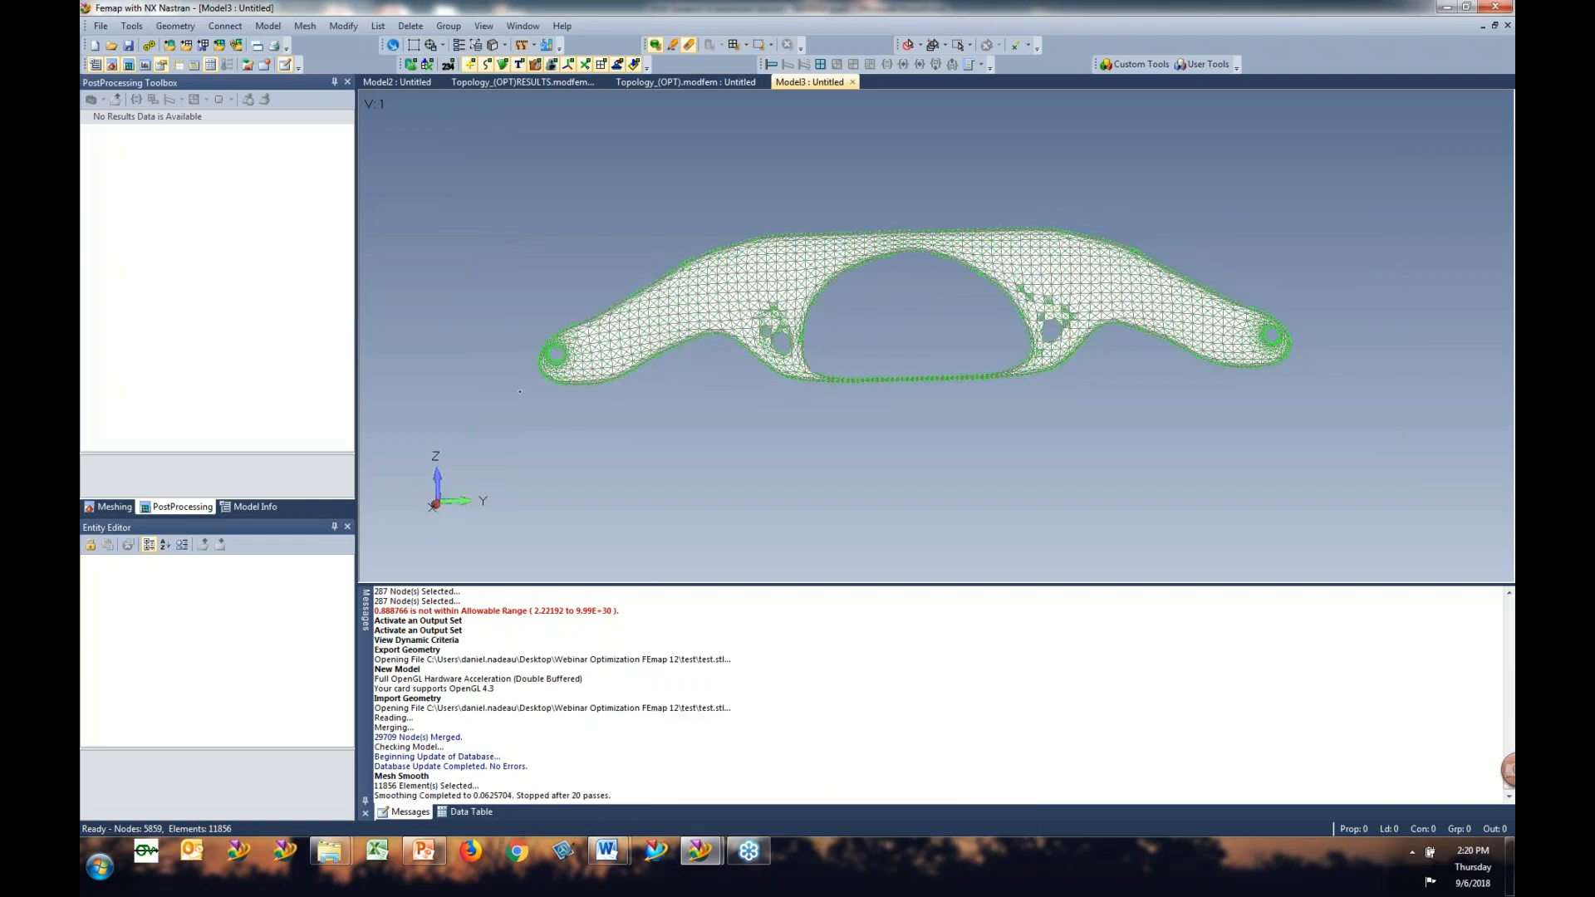
middle_click_drag(906, 315, 910, 349)
middle_click_drag(883, 403, 922, 384)
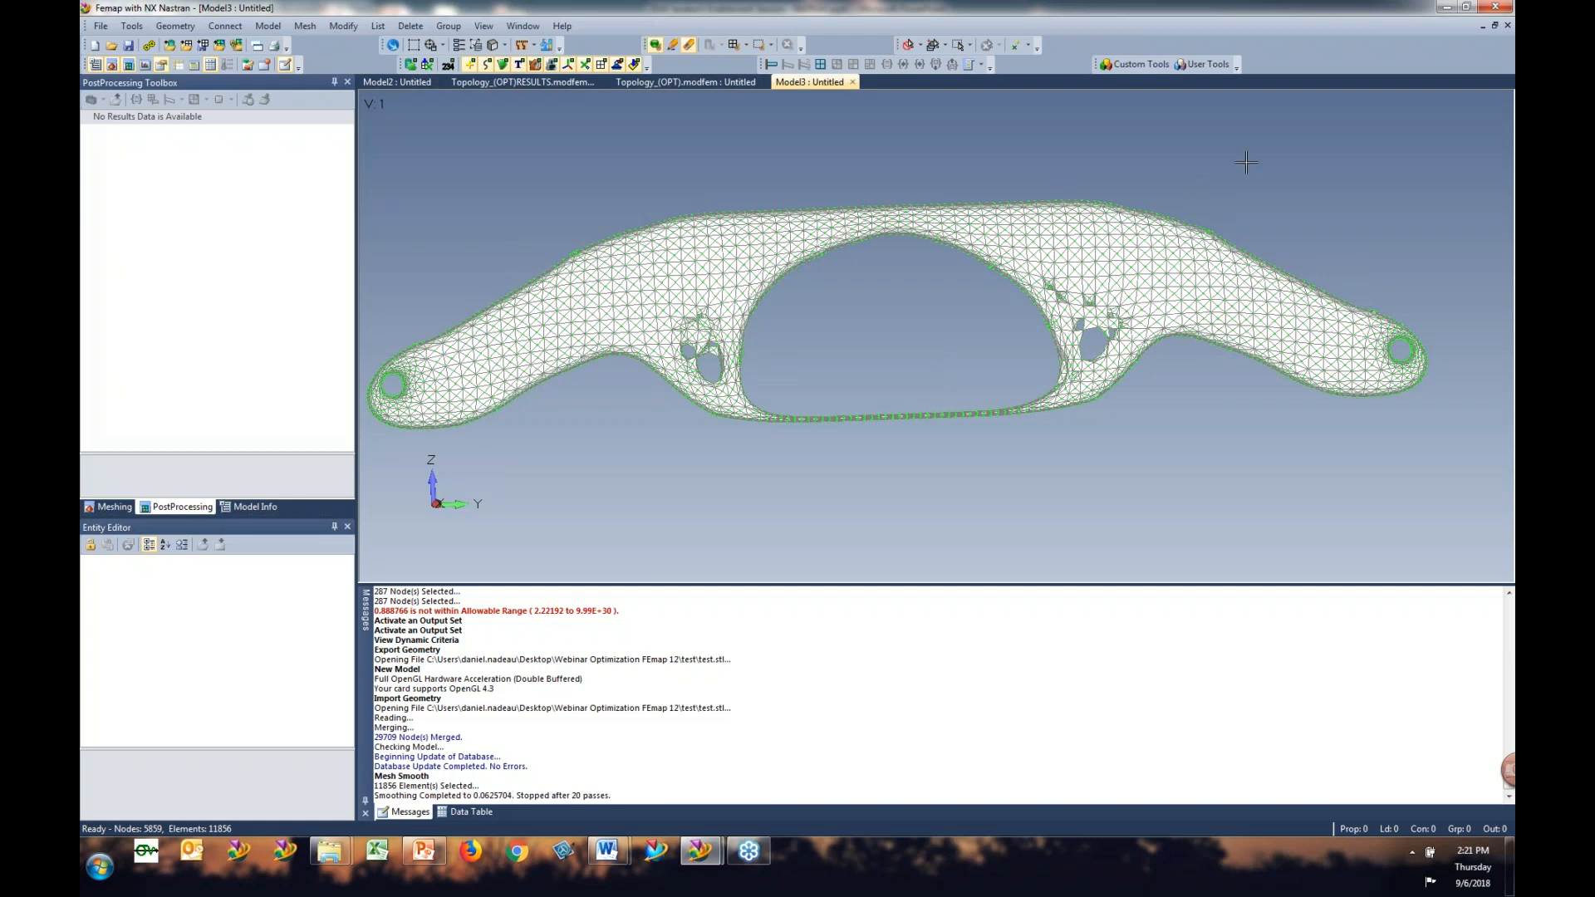
Step: Switch to the other Femap session, which holds the Optimization(Property) bracket model, and orient the bracket to show its base plate
left_click(1446, 9)
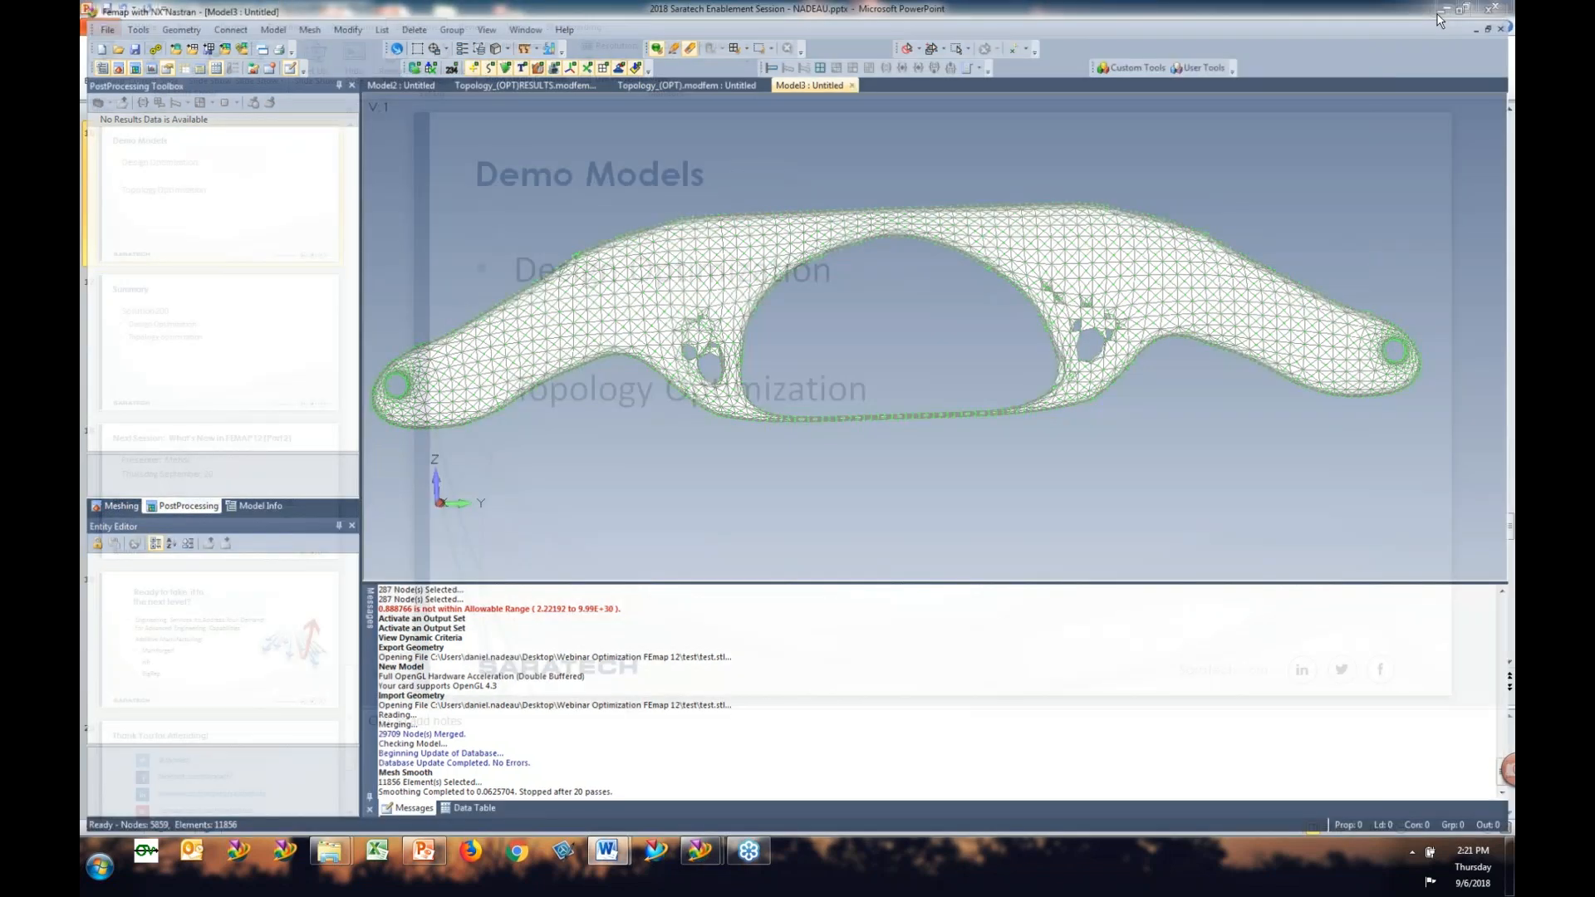
left_click(700, 851)
left_click(622, 769)
mouse_move(880, 449)
middle_mouse_down()
mouse_move(867, 482)
mouse_move(855, 446)
middle_mouse_up()
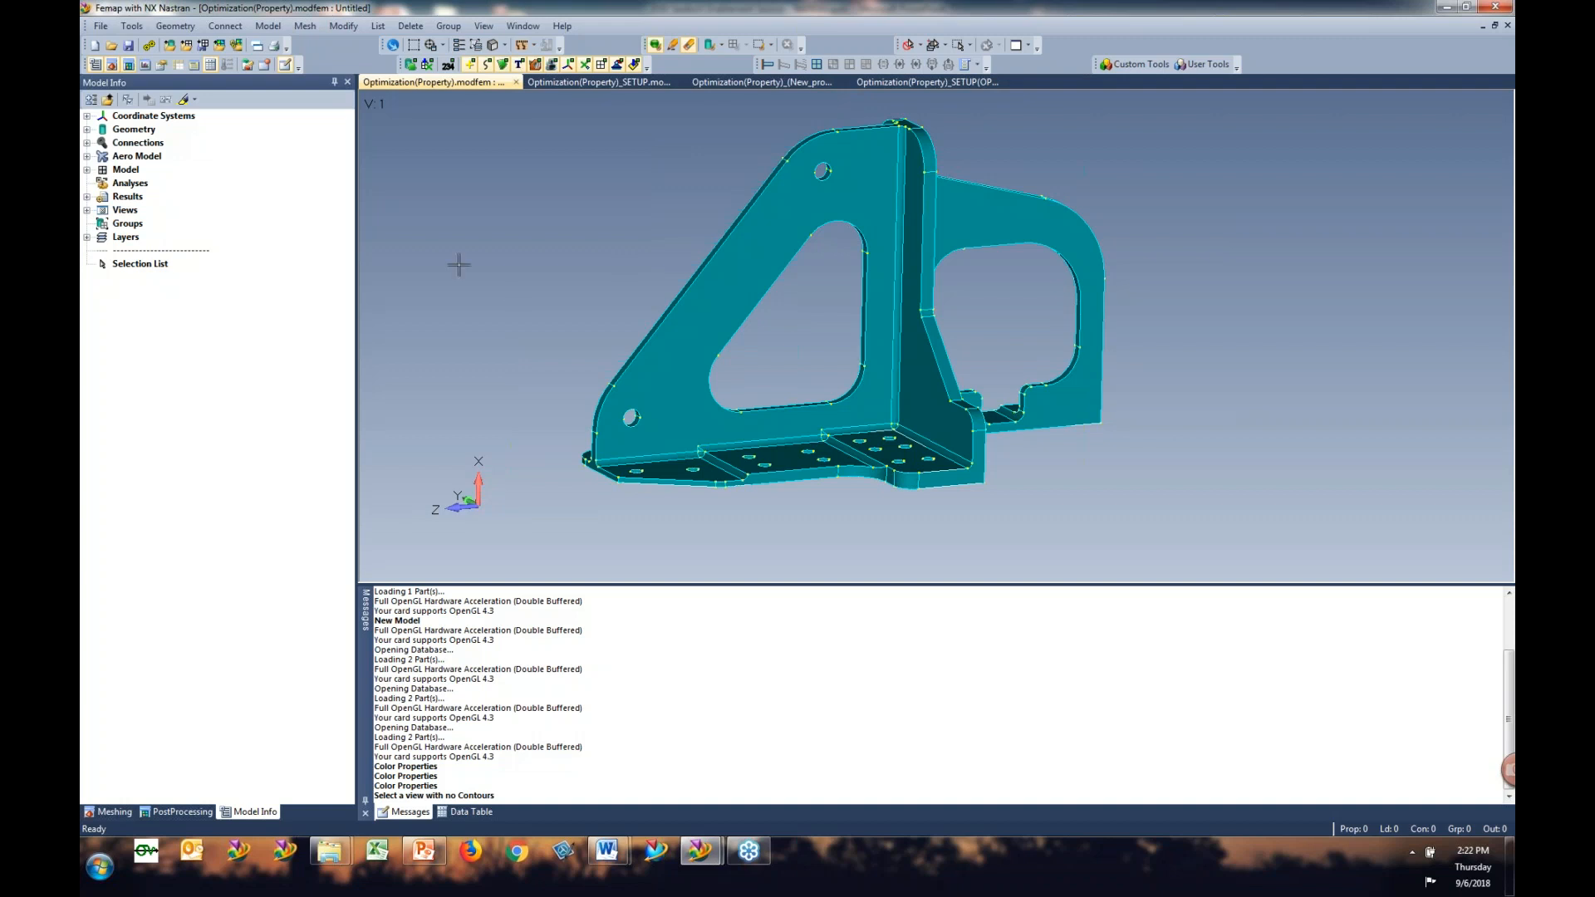
Step: Generate automatic midsurfaces from all bracket surfaces, using a target thickness of 0.225 measured between two snapped points on the base plate
left_click(175, 26)
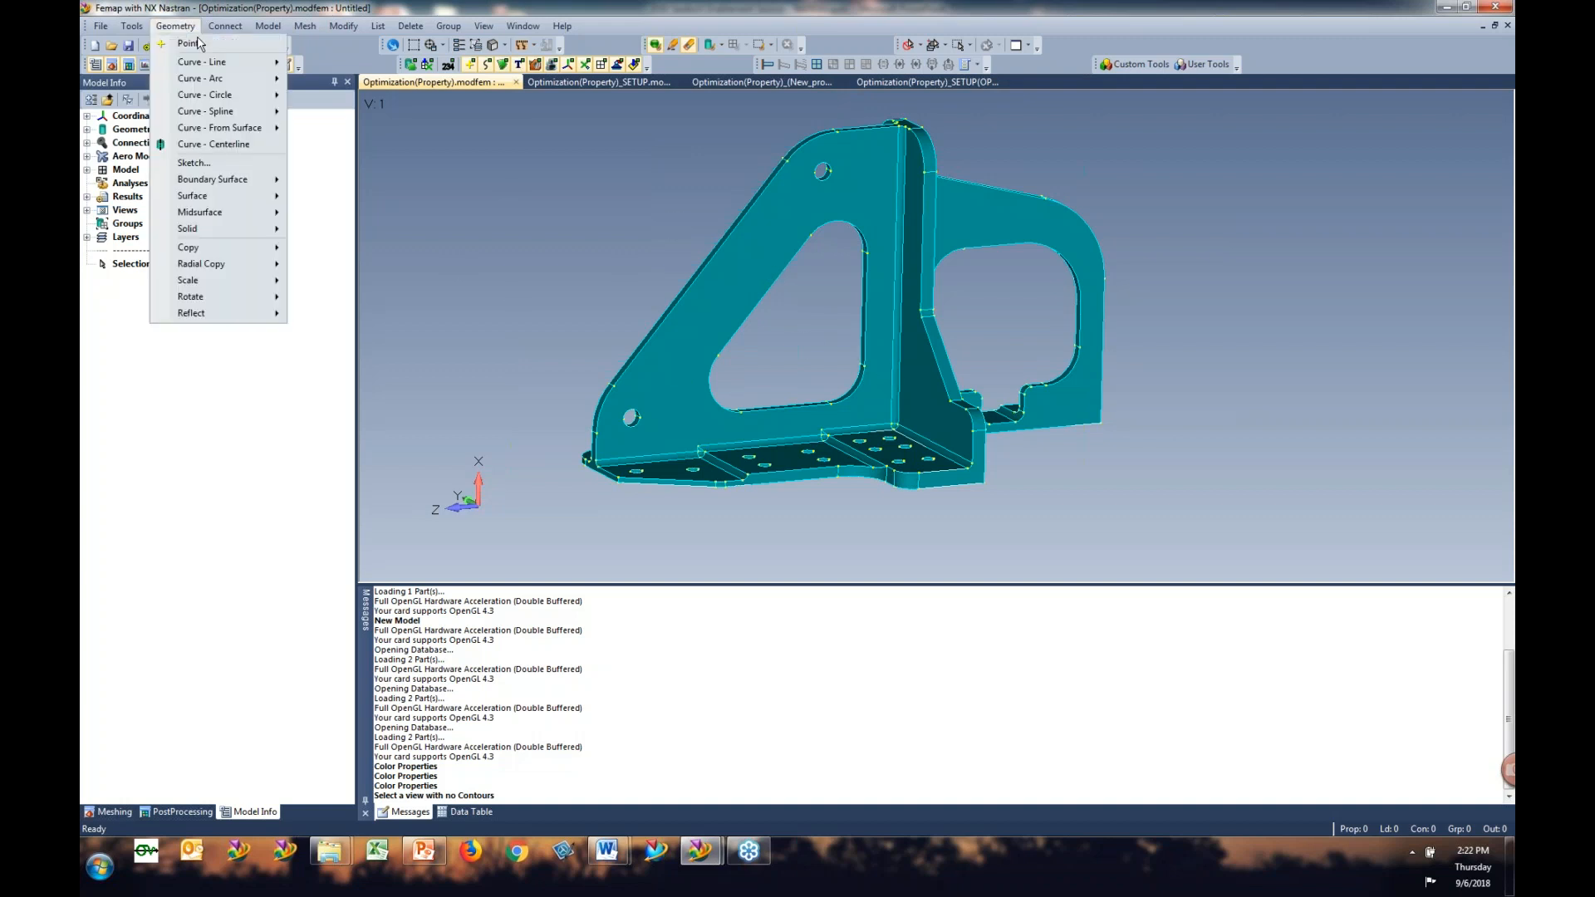
mouse_move(204, 213)
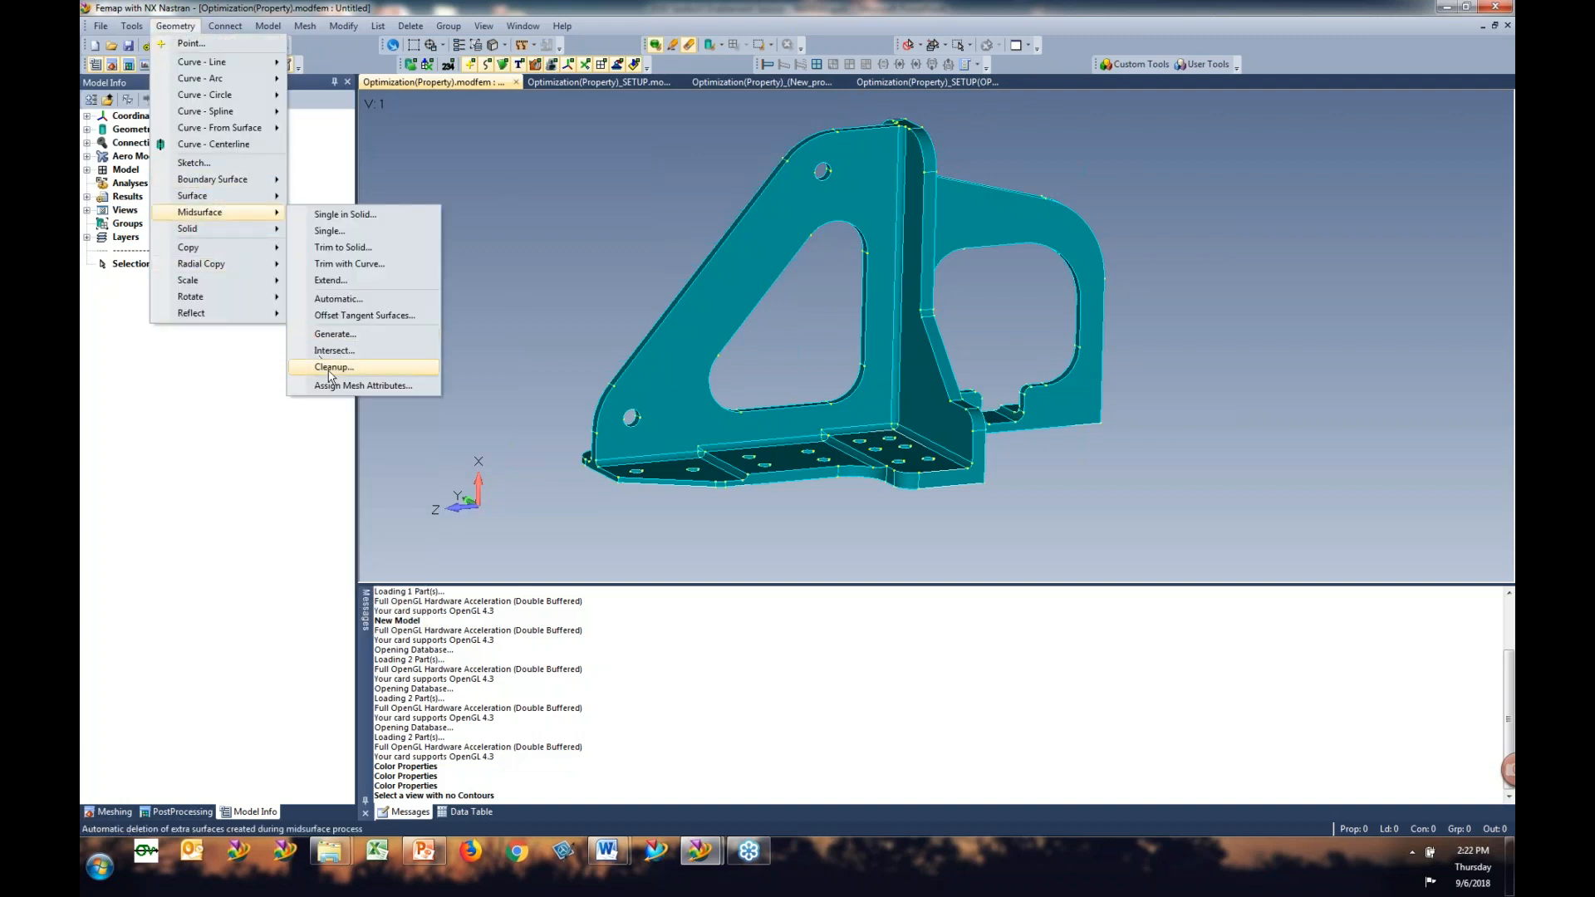
left_click(335, 301)
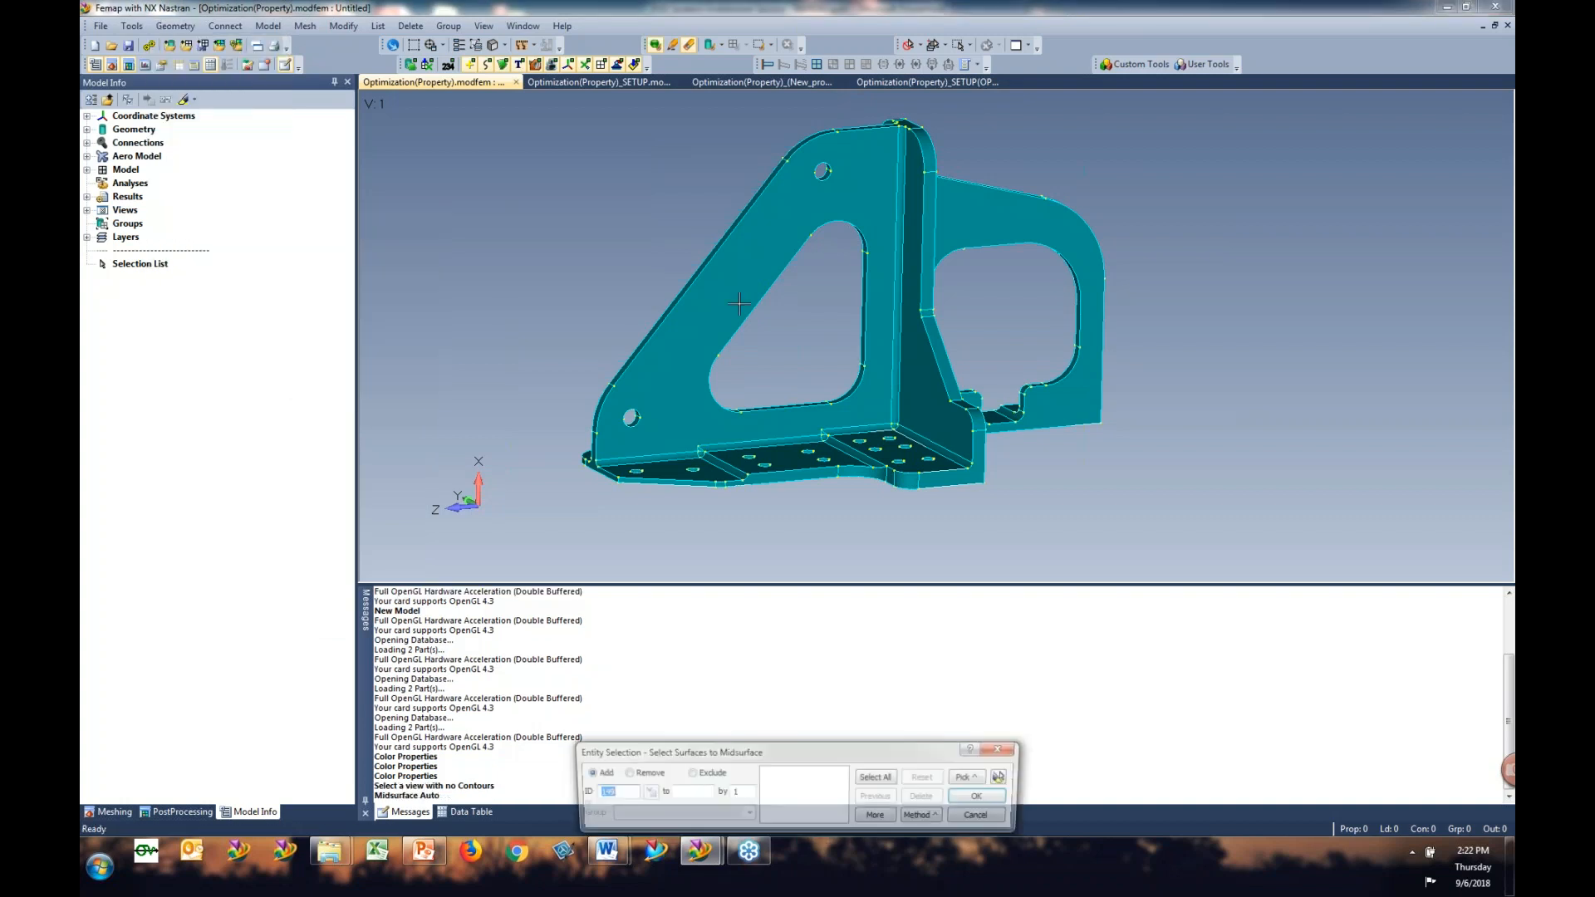
left_click(878, 777)
left_click(745, 755)
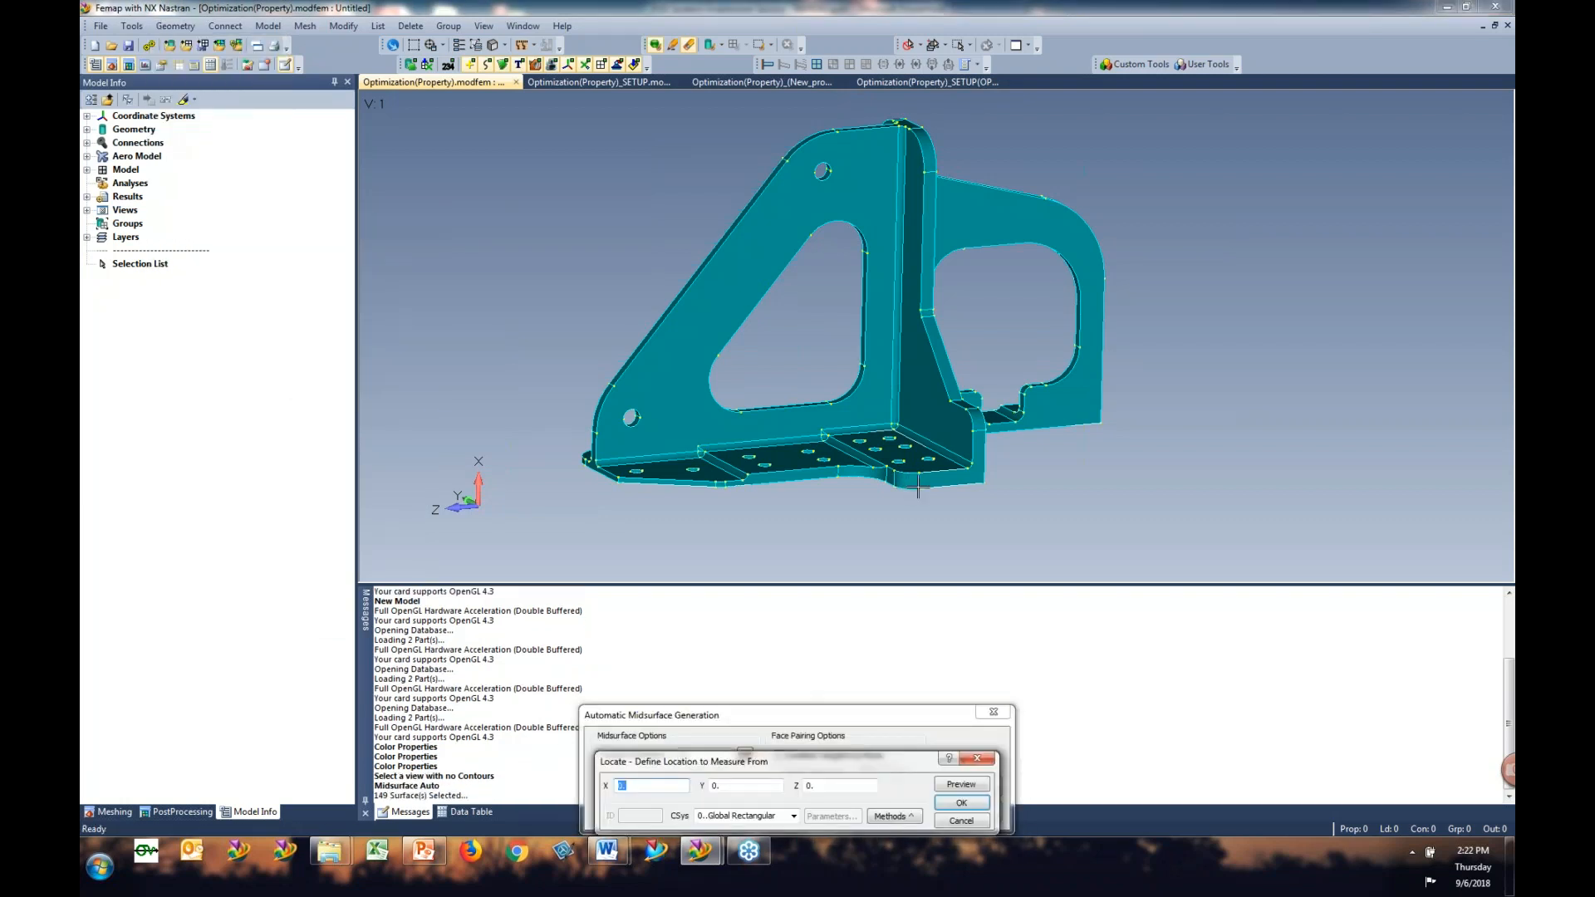
right_click(1000, 490)
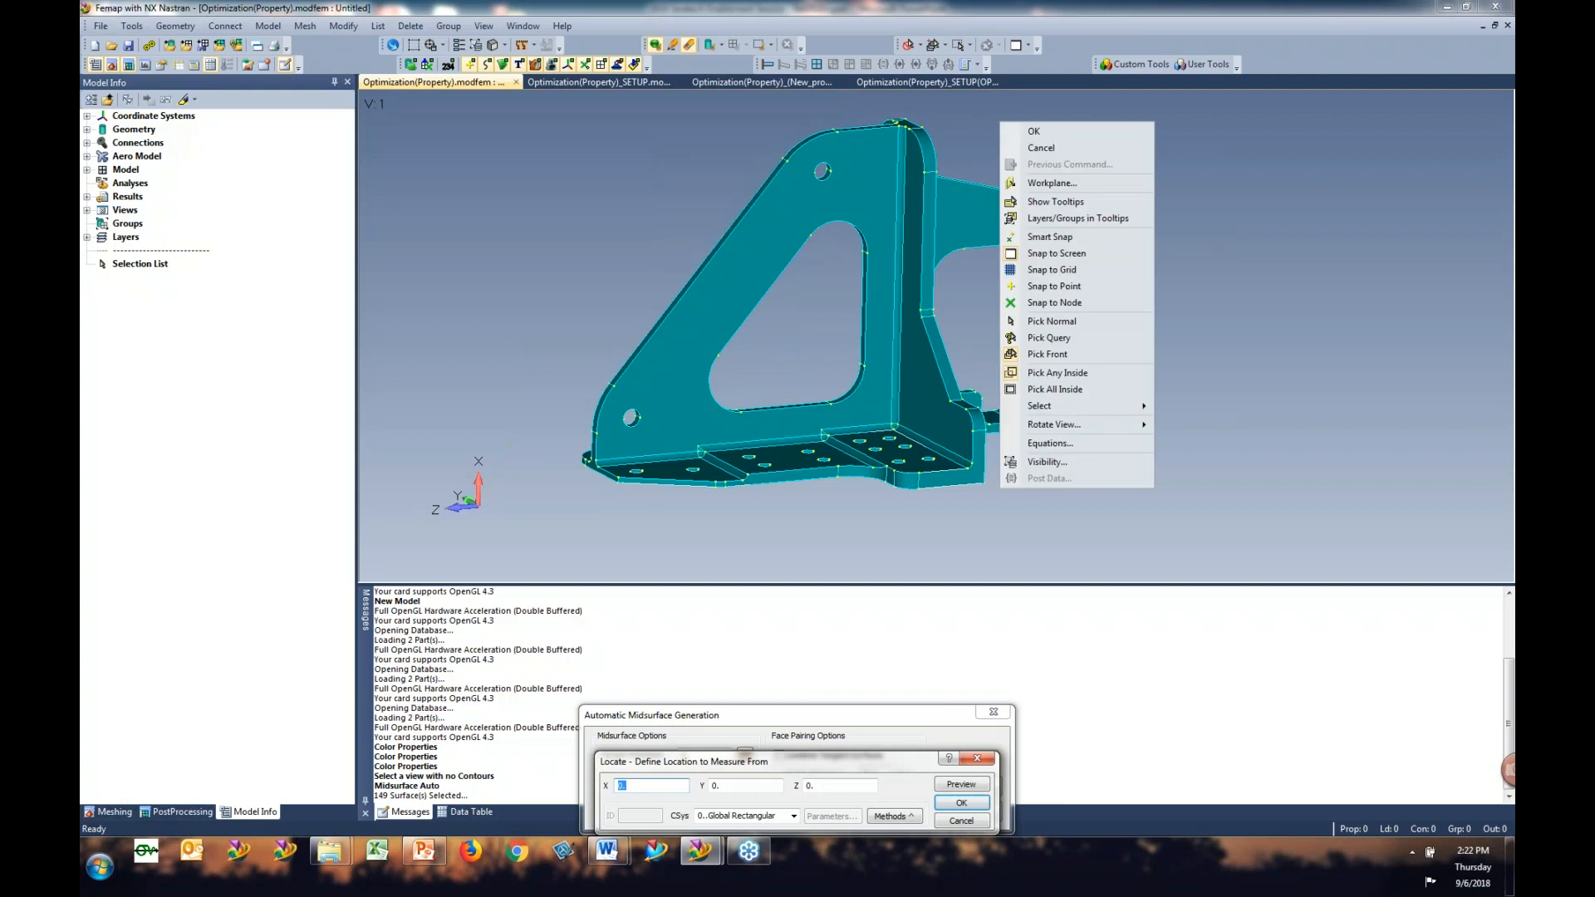
left_click(1048, 236)
left_click(927, 465)
left_click(961, 802)
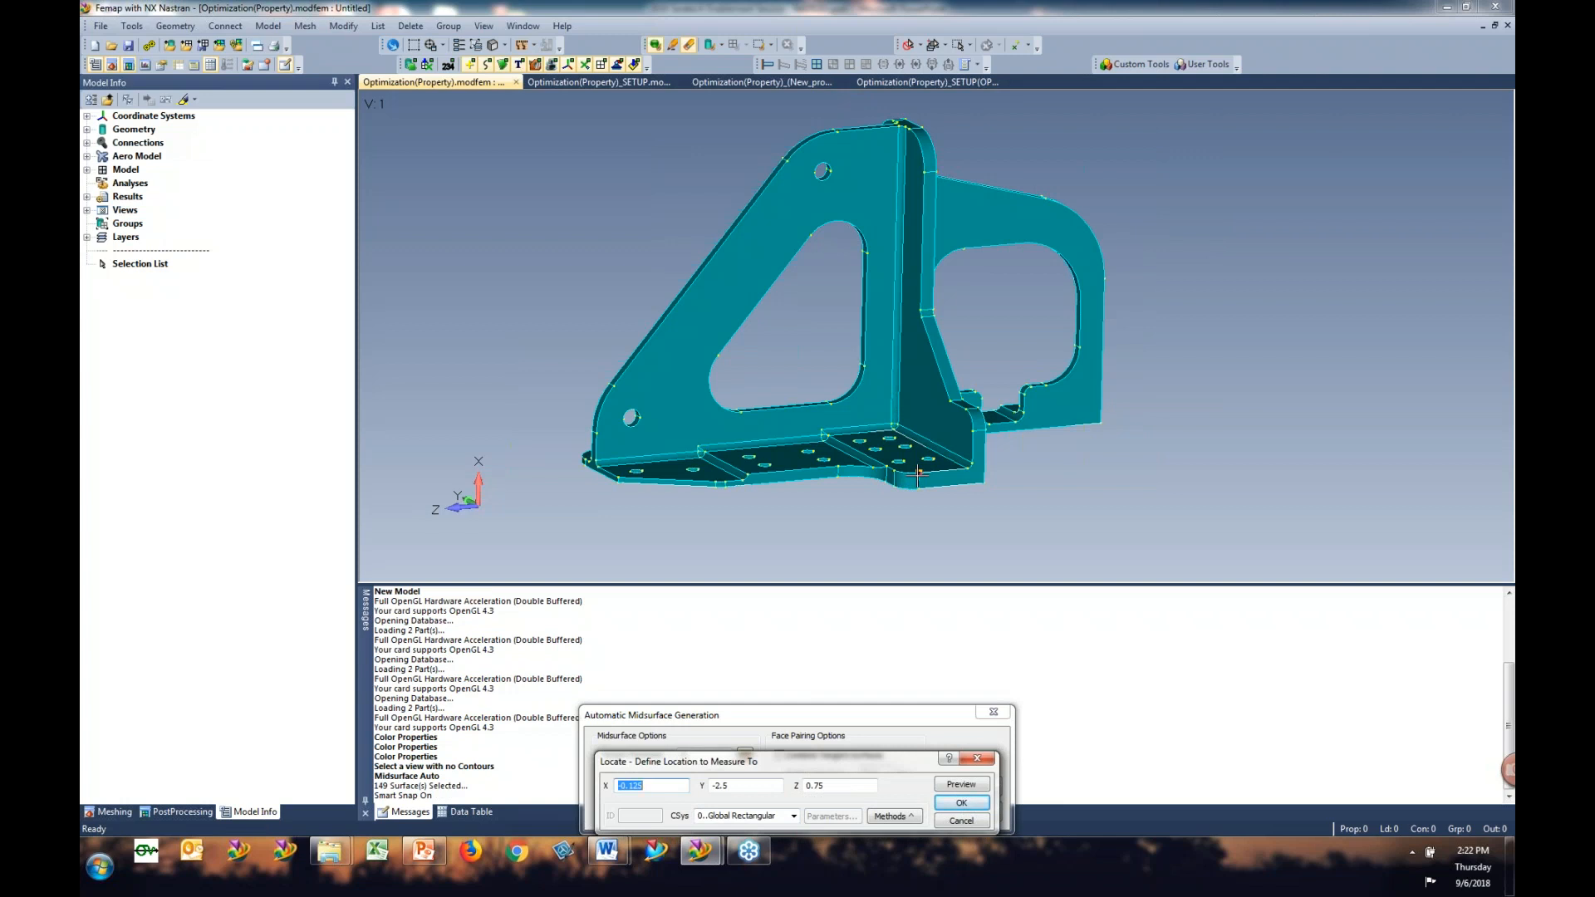
left_click(961, 802)
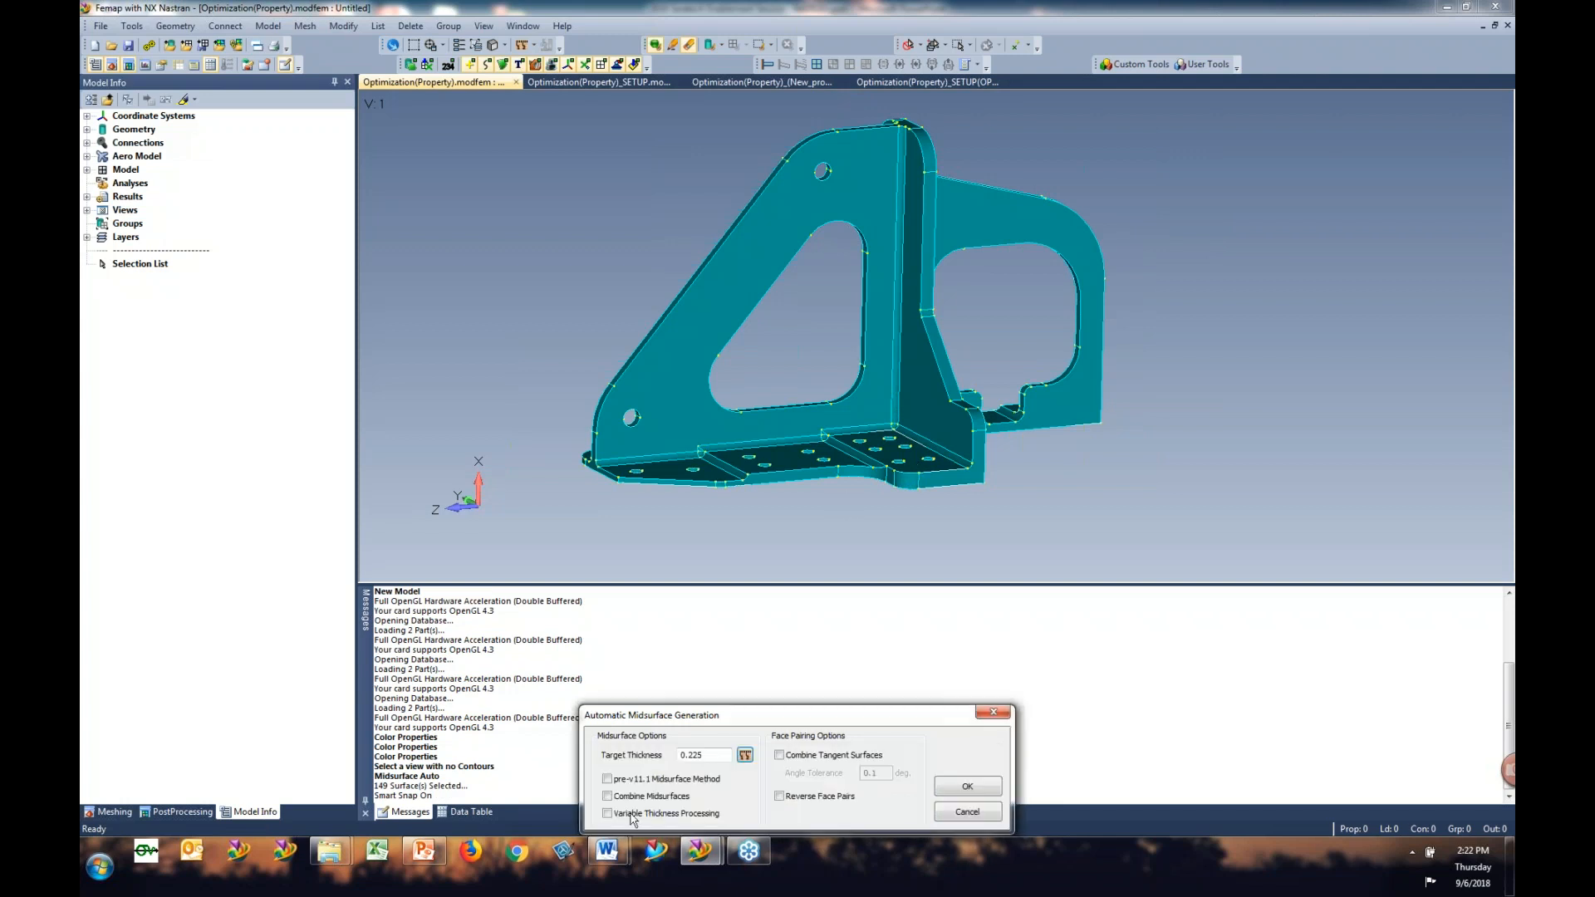
left_click(967, 787)
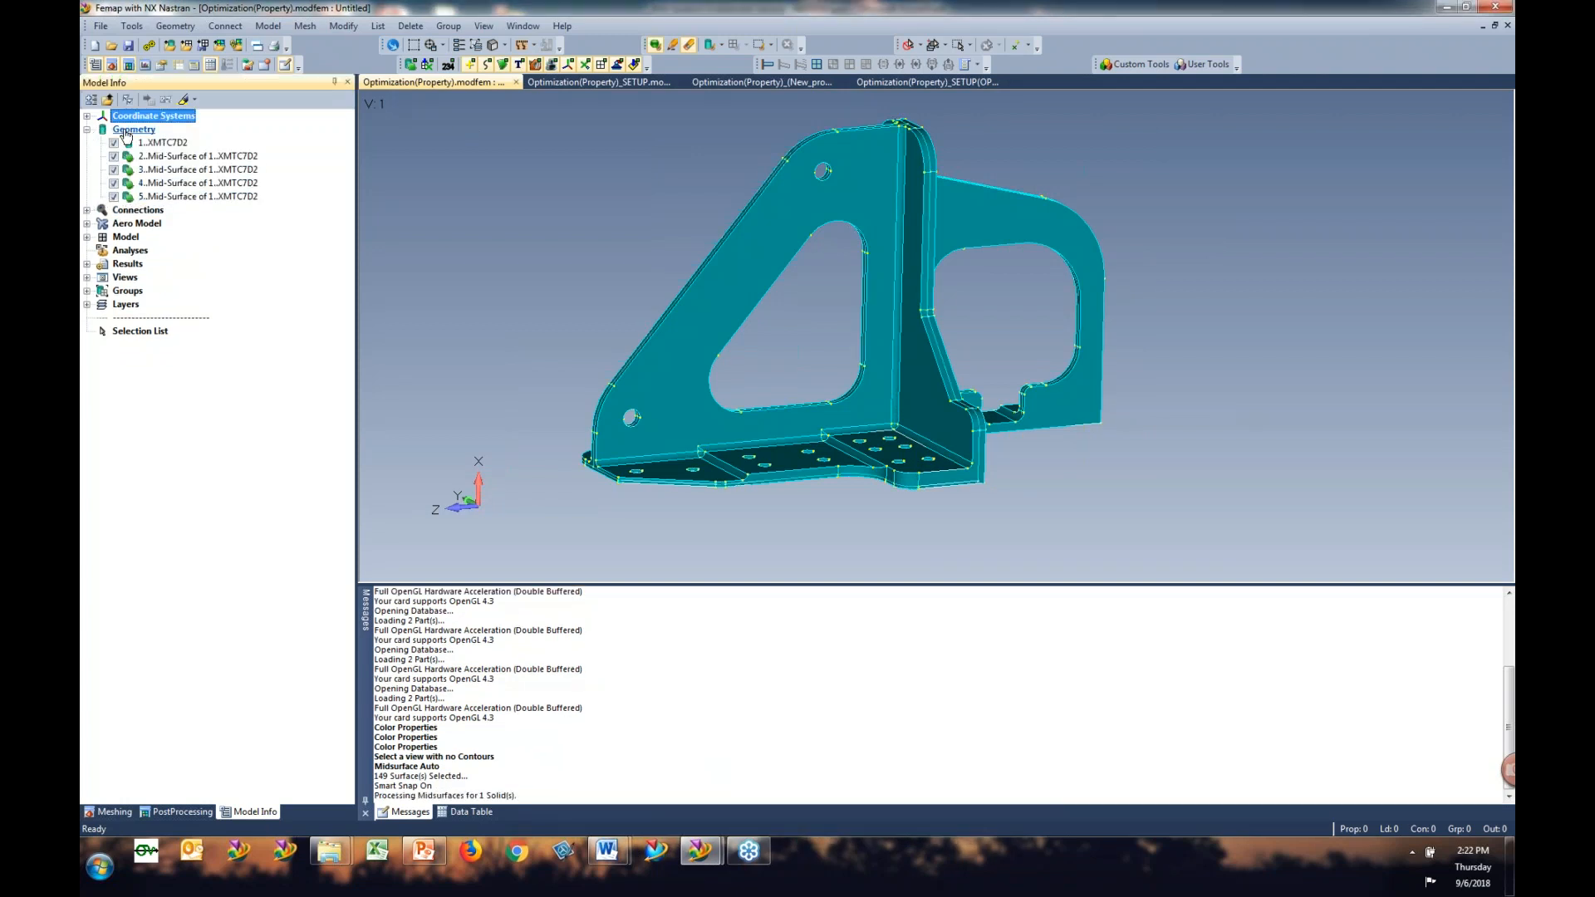
Step: Hide the surfaces of the original solid XMTC7D2 and inspect the midsurfaces around the base plate
left_click(117, 144)
right_click(116, 143)
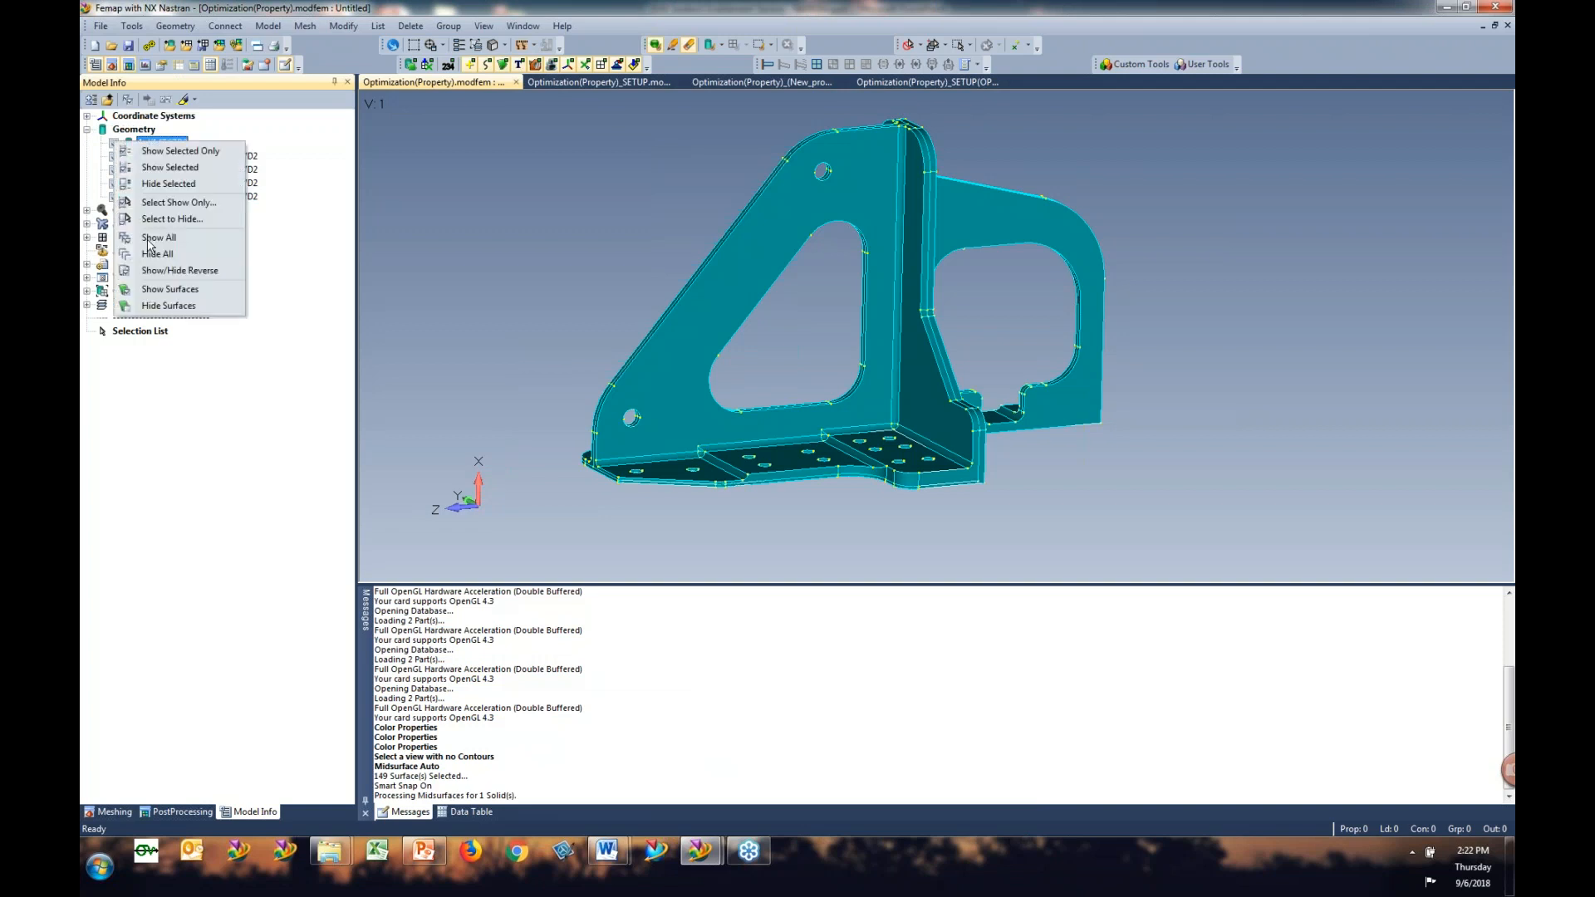
left_click(166, 306)
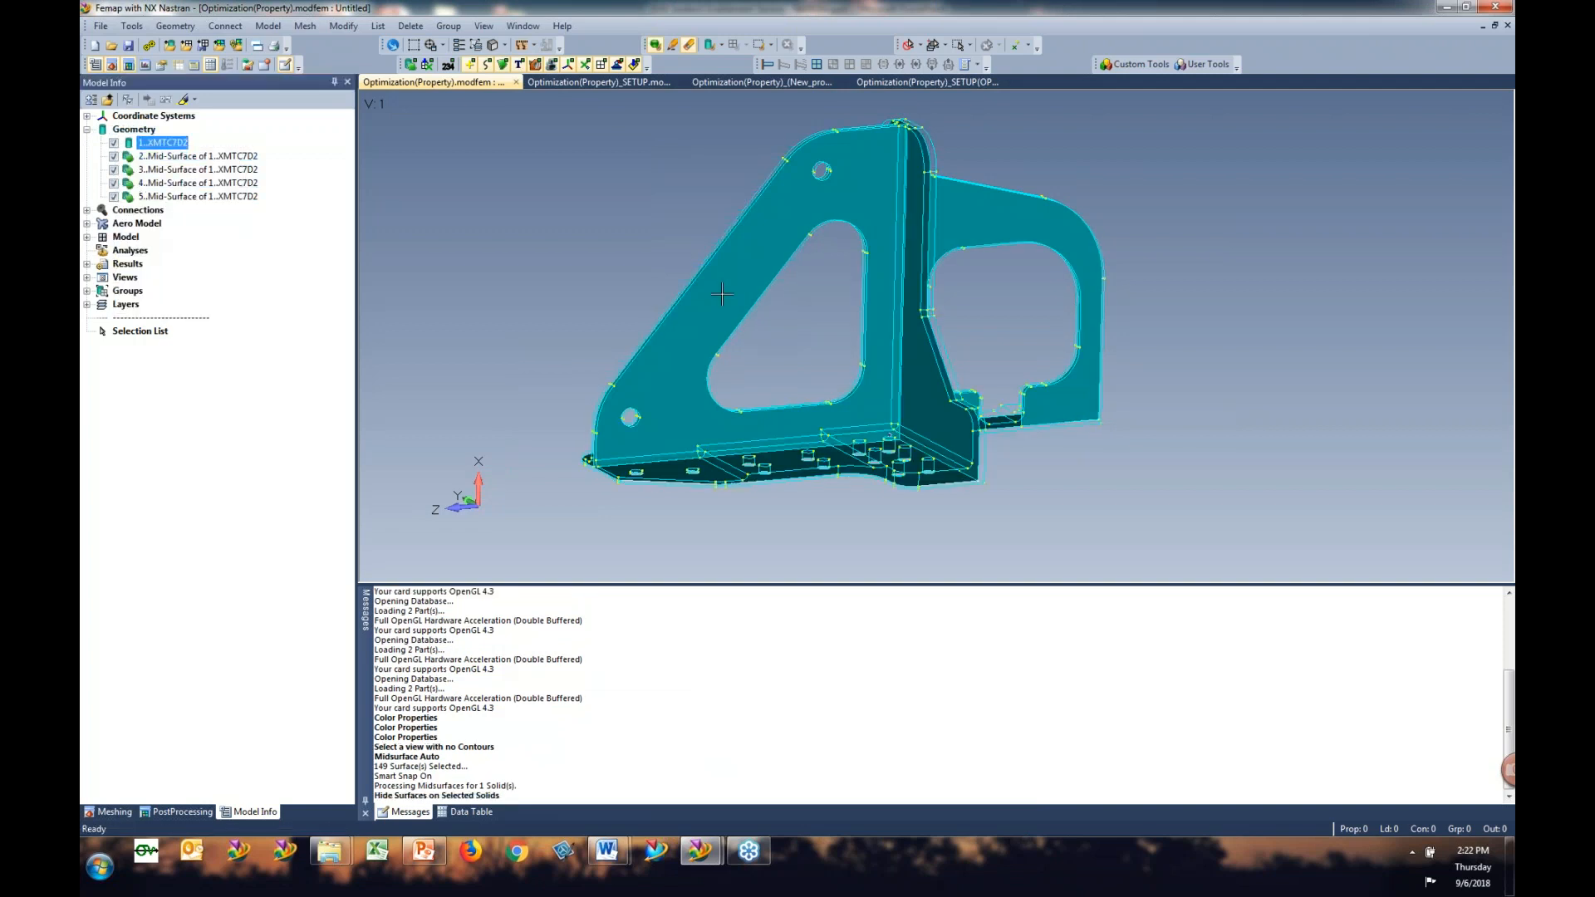
scroll(720, 353, "up", 6)
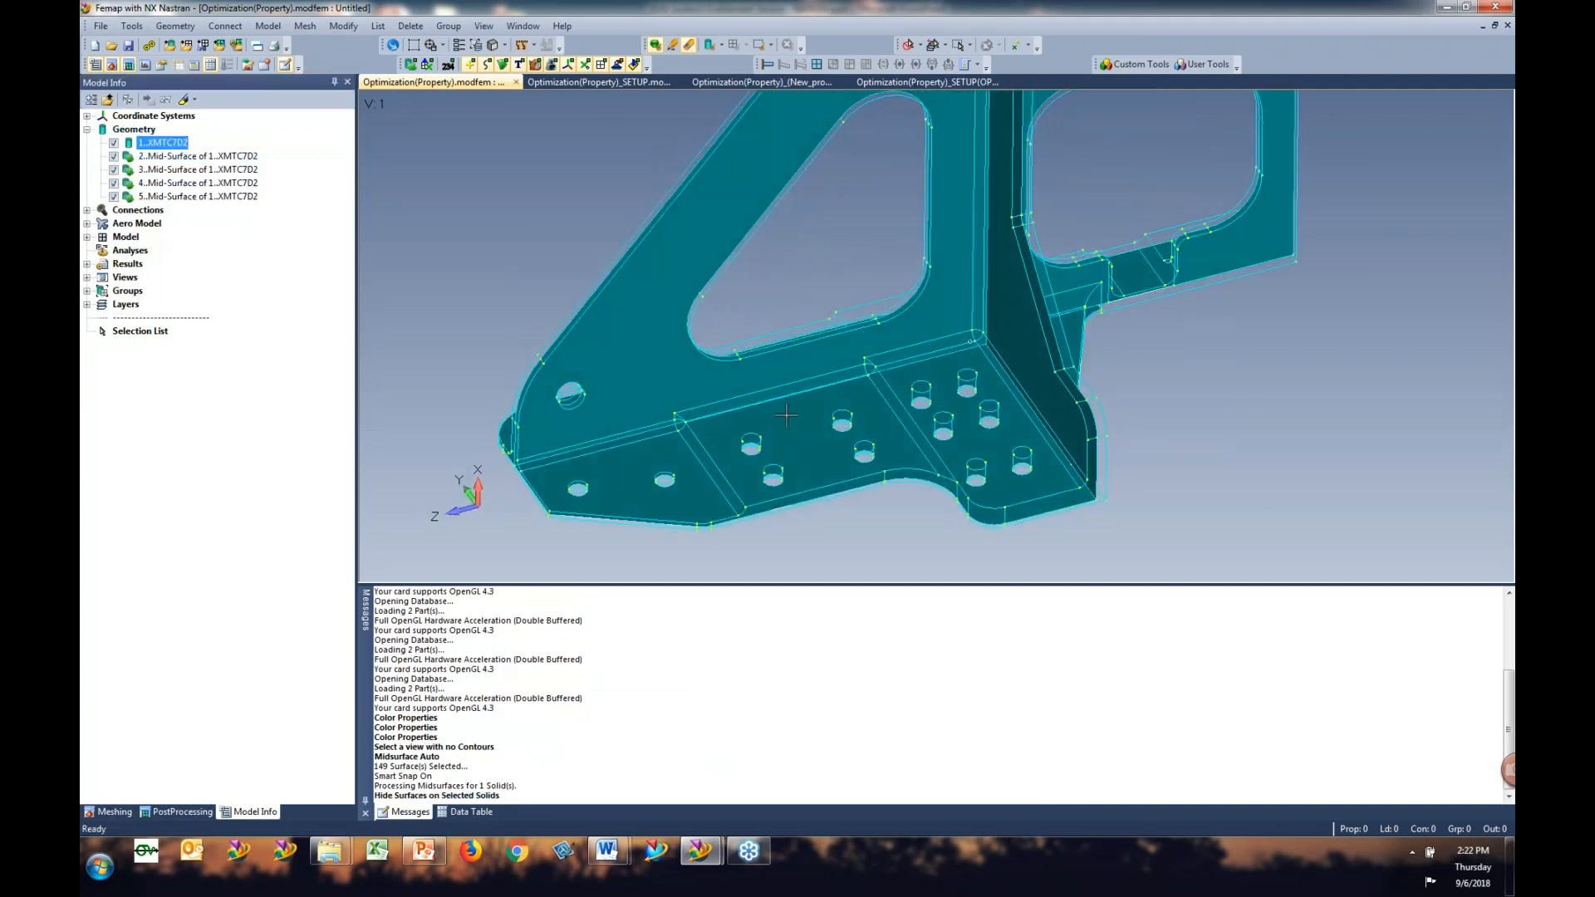
scroll(780, 407, "down", 3)
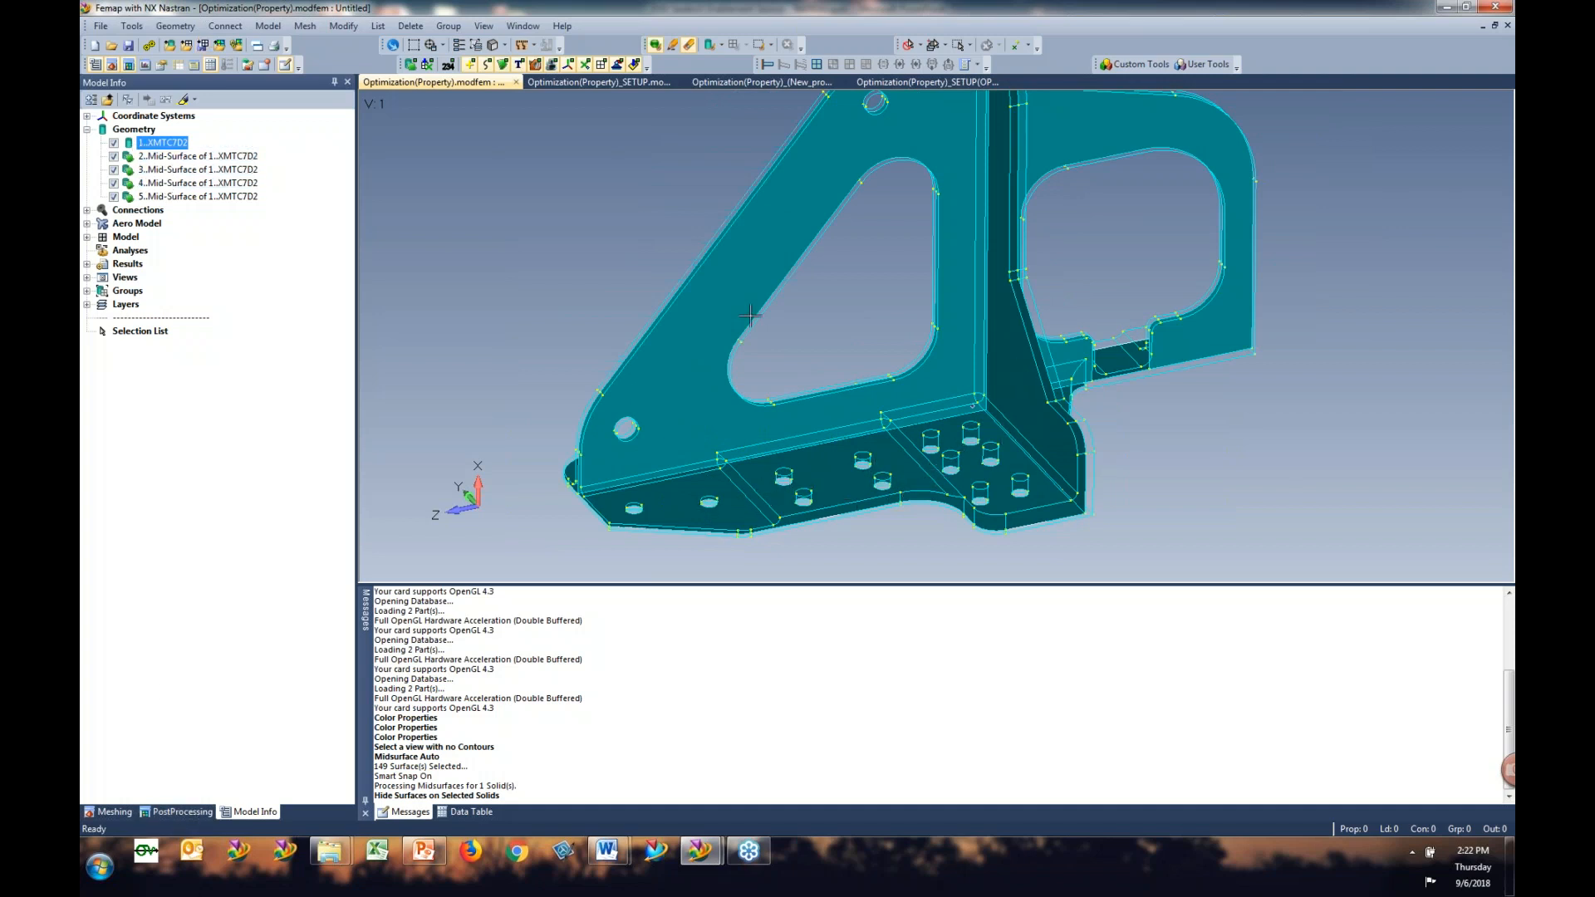
Step: Set up the Project Curve geometry editing operation with the Imprint, Extend, Clean imprint option
left_click(115, 813)
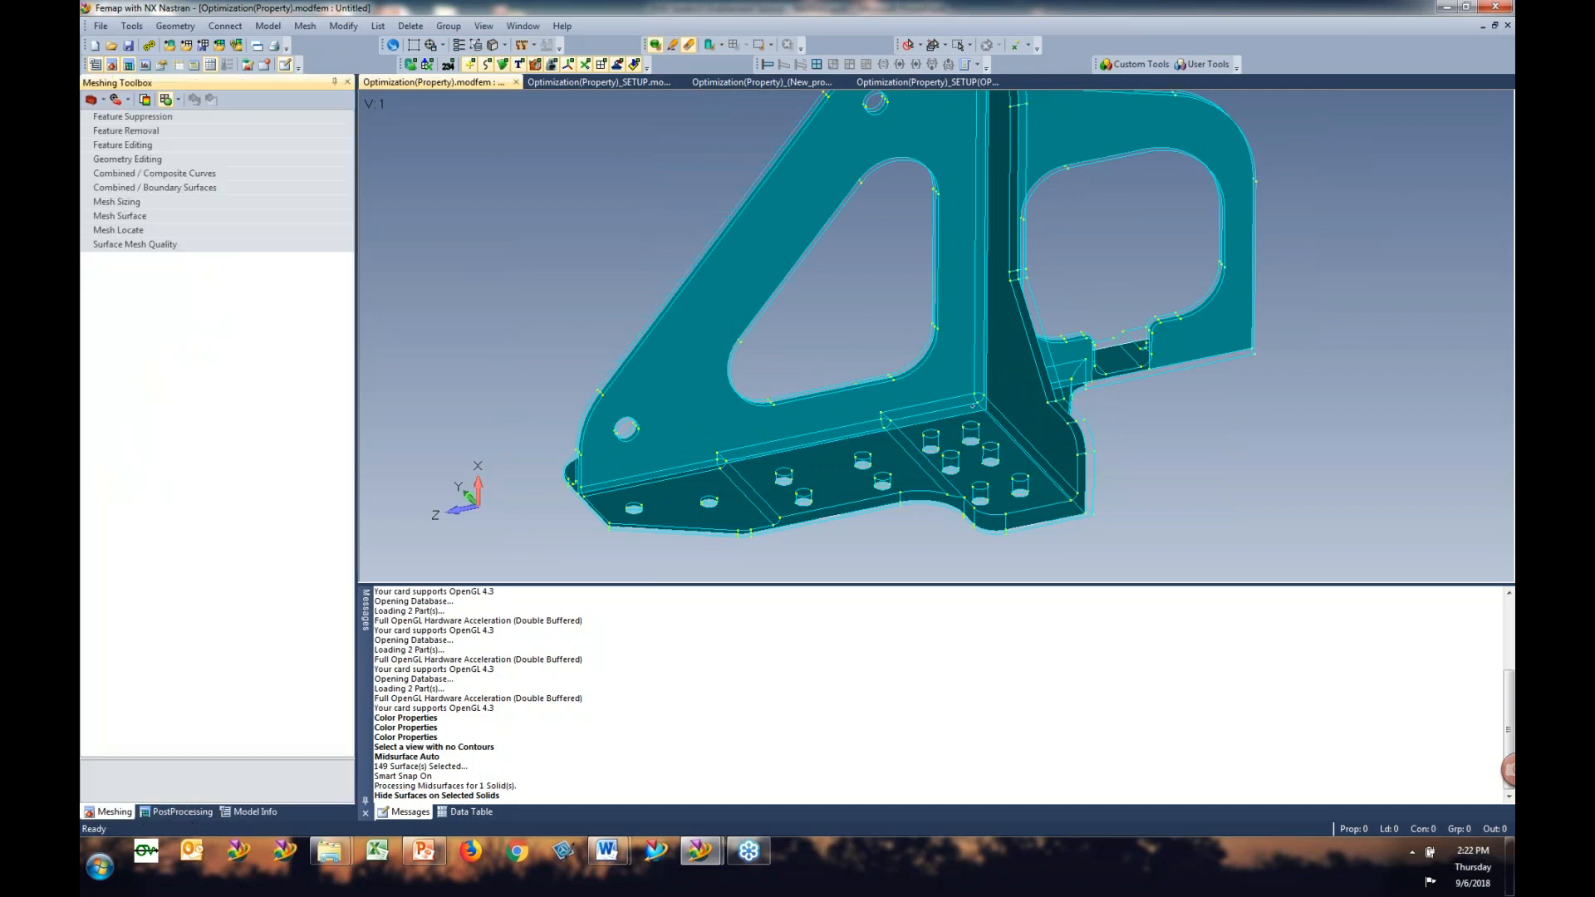
left_click(146, 160)
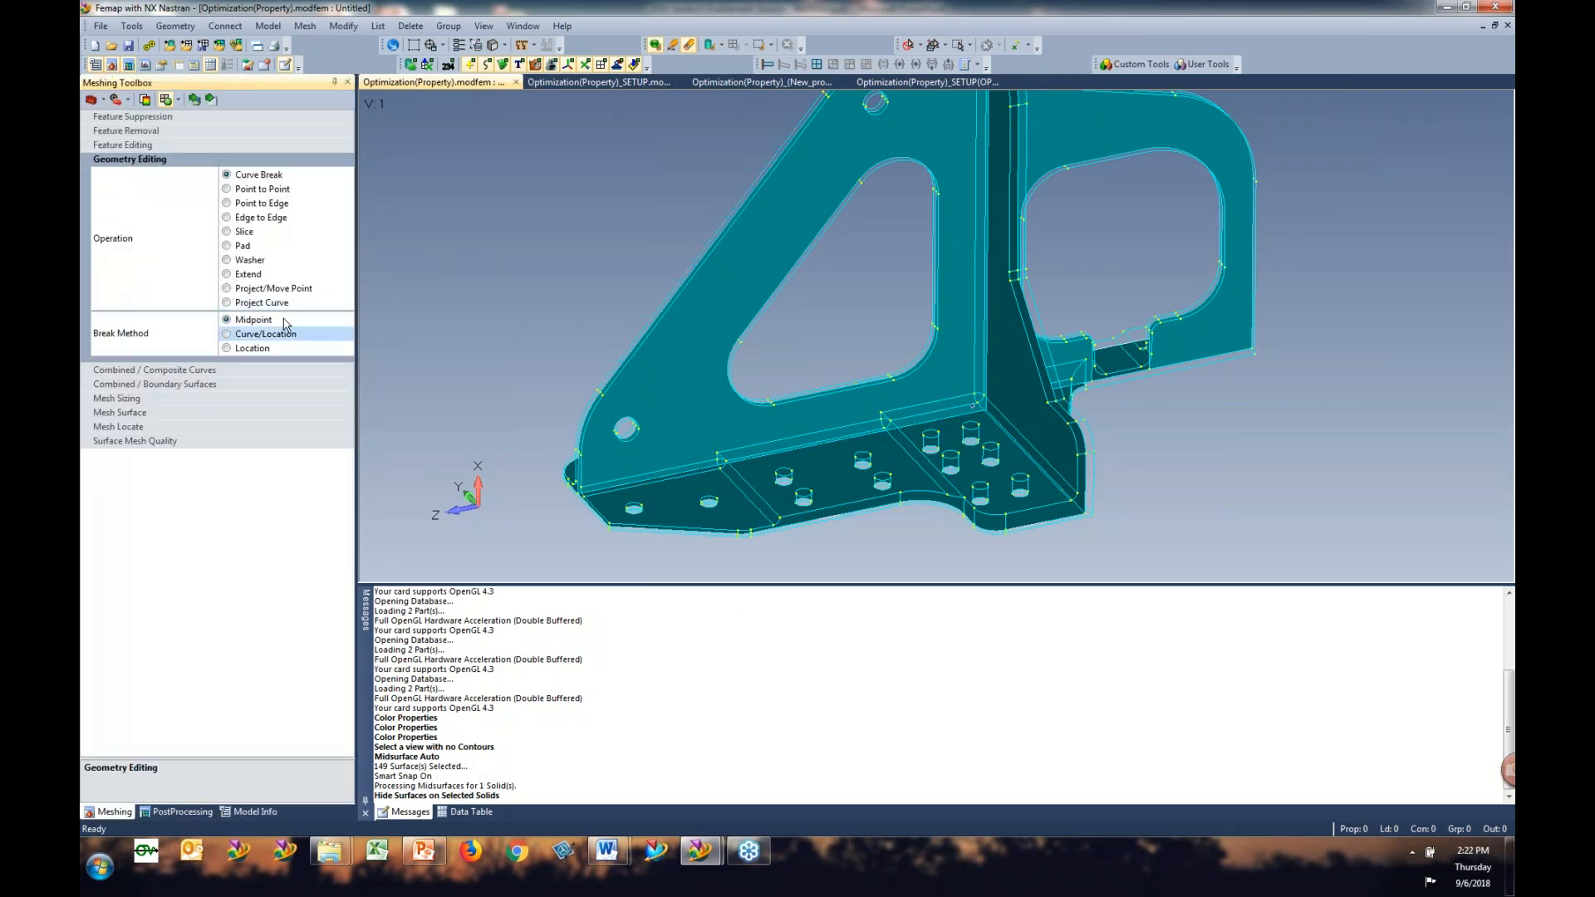
left_click(254, 302)
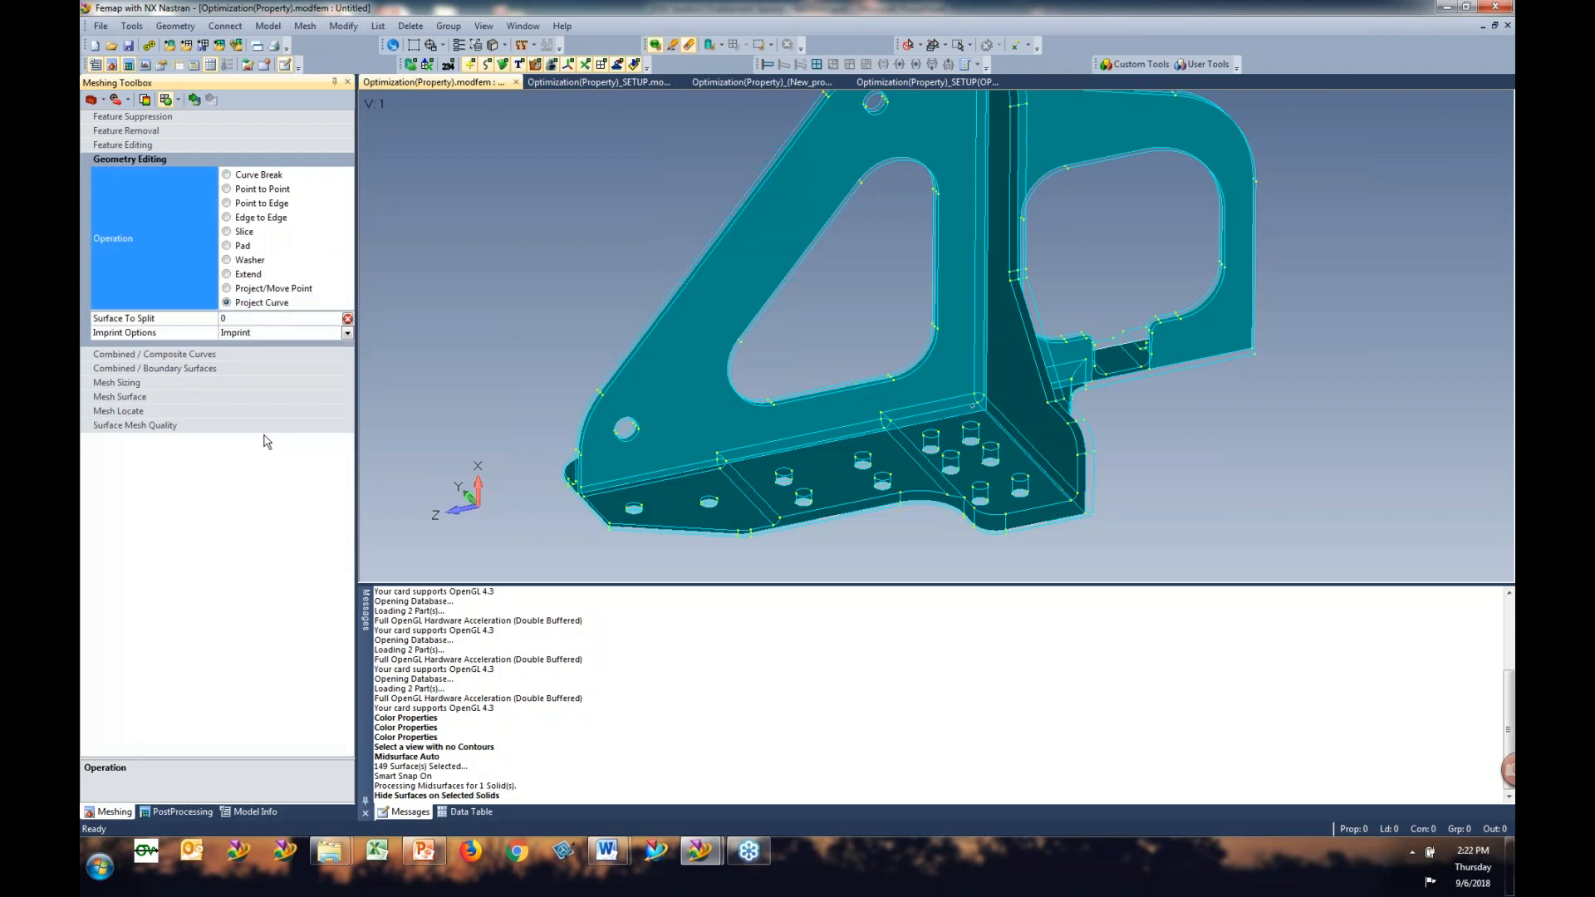
left_click(348, 334)
left_click(316, 375)
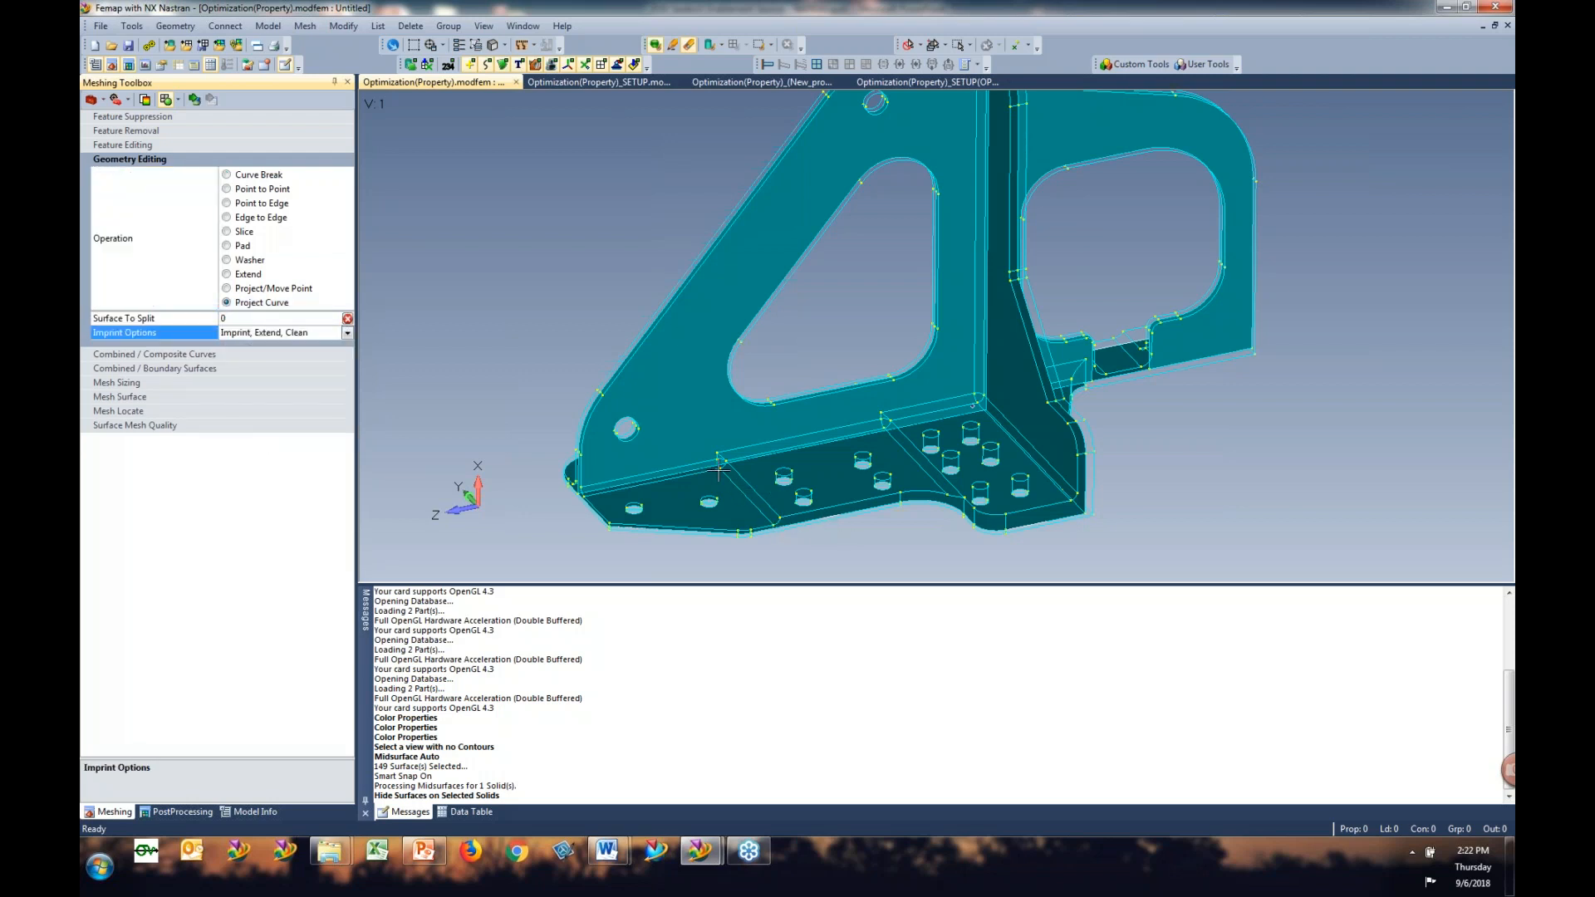
Step: Split the base plate midsurface by projecting three thickness-transition curves of the solid onto it
left_click(253, 318)
left_click(198, 101)
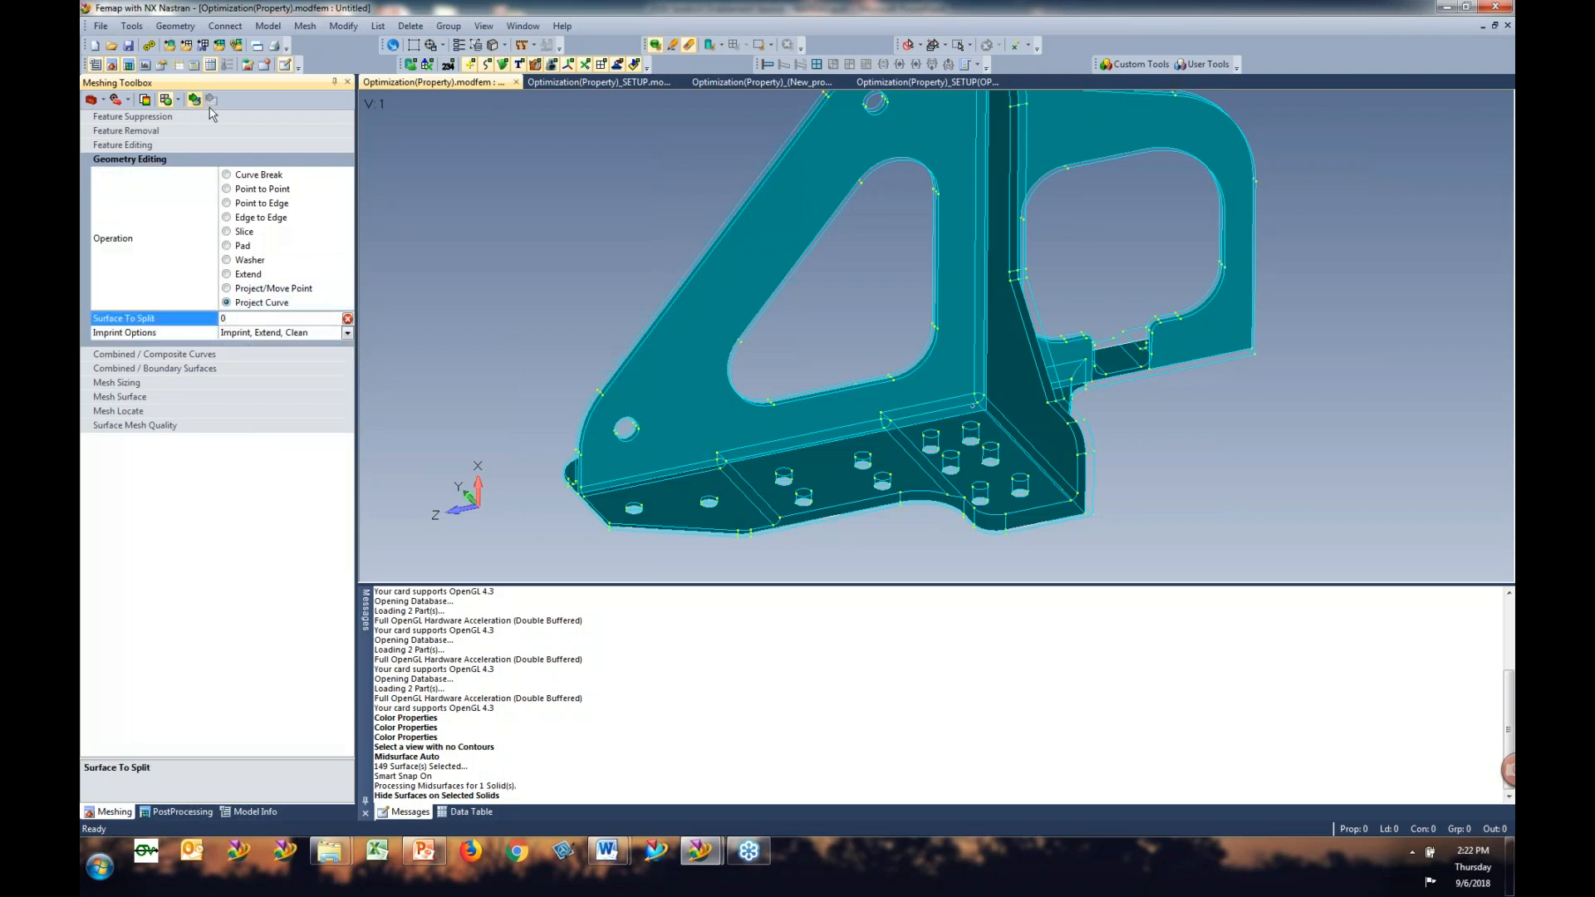
left_click(876, 459)
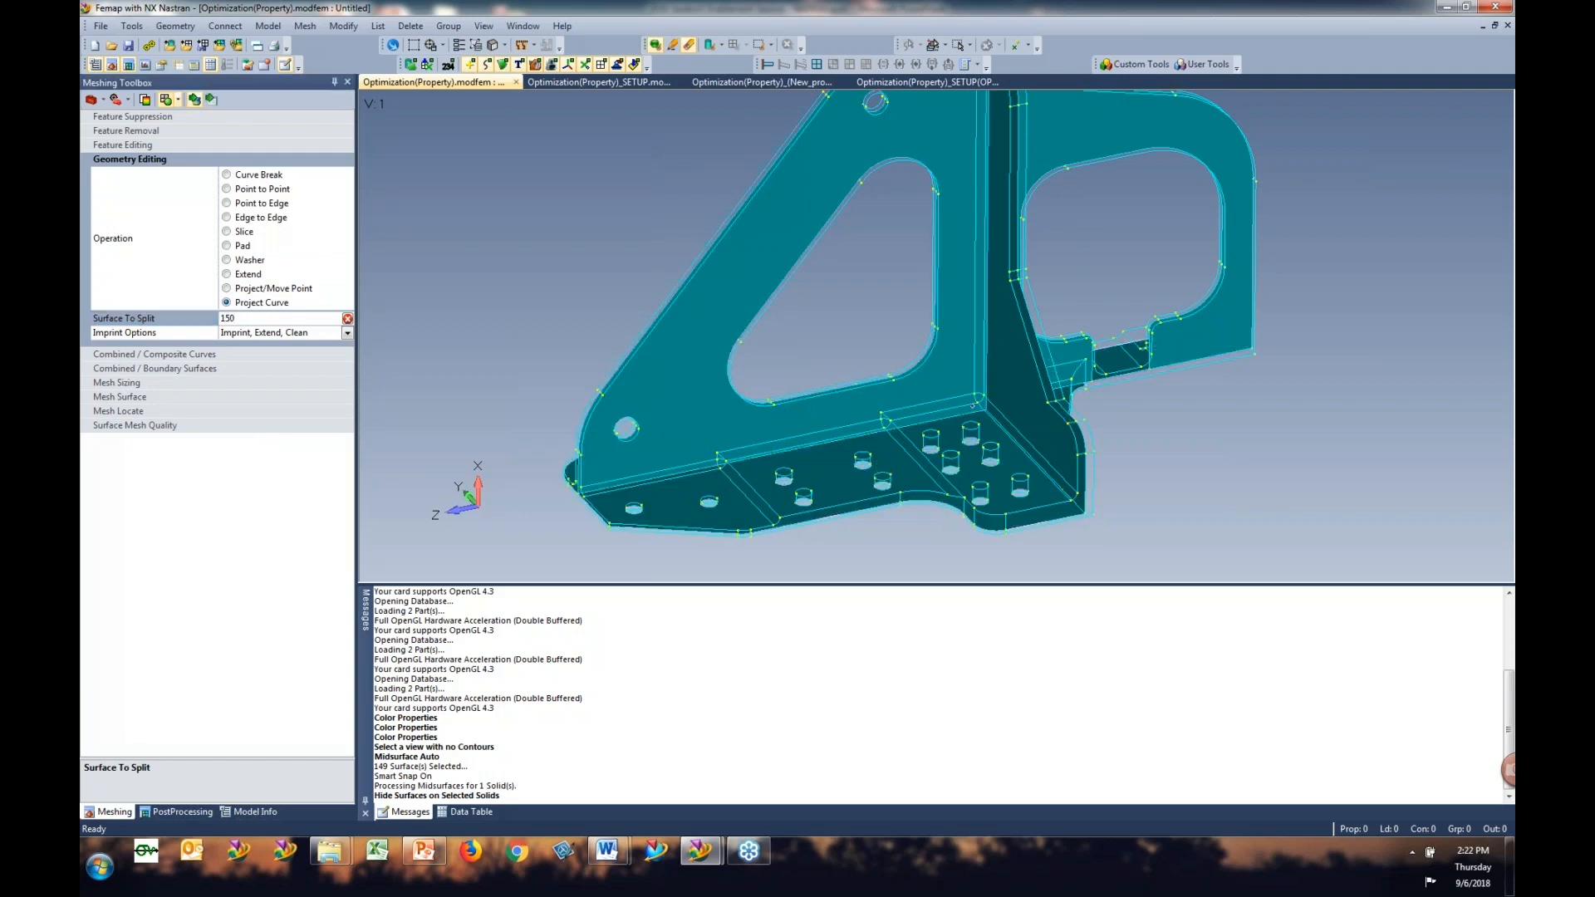
left_click(753, 489)
left_click(927, 459)
left_click(1125, 343)
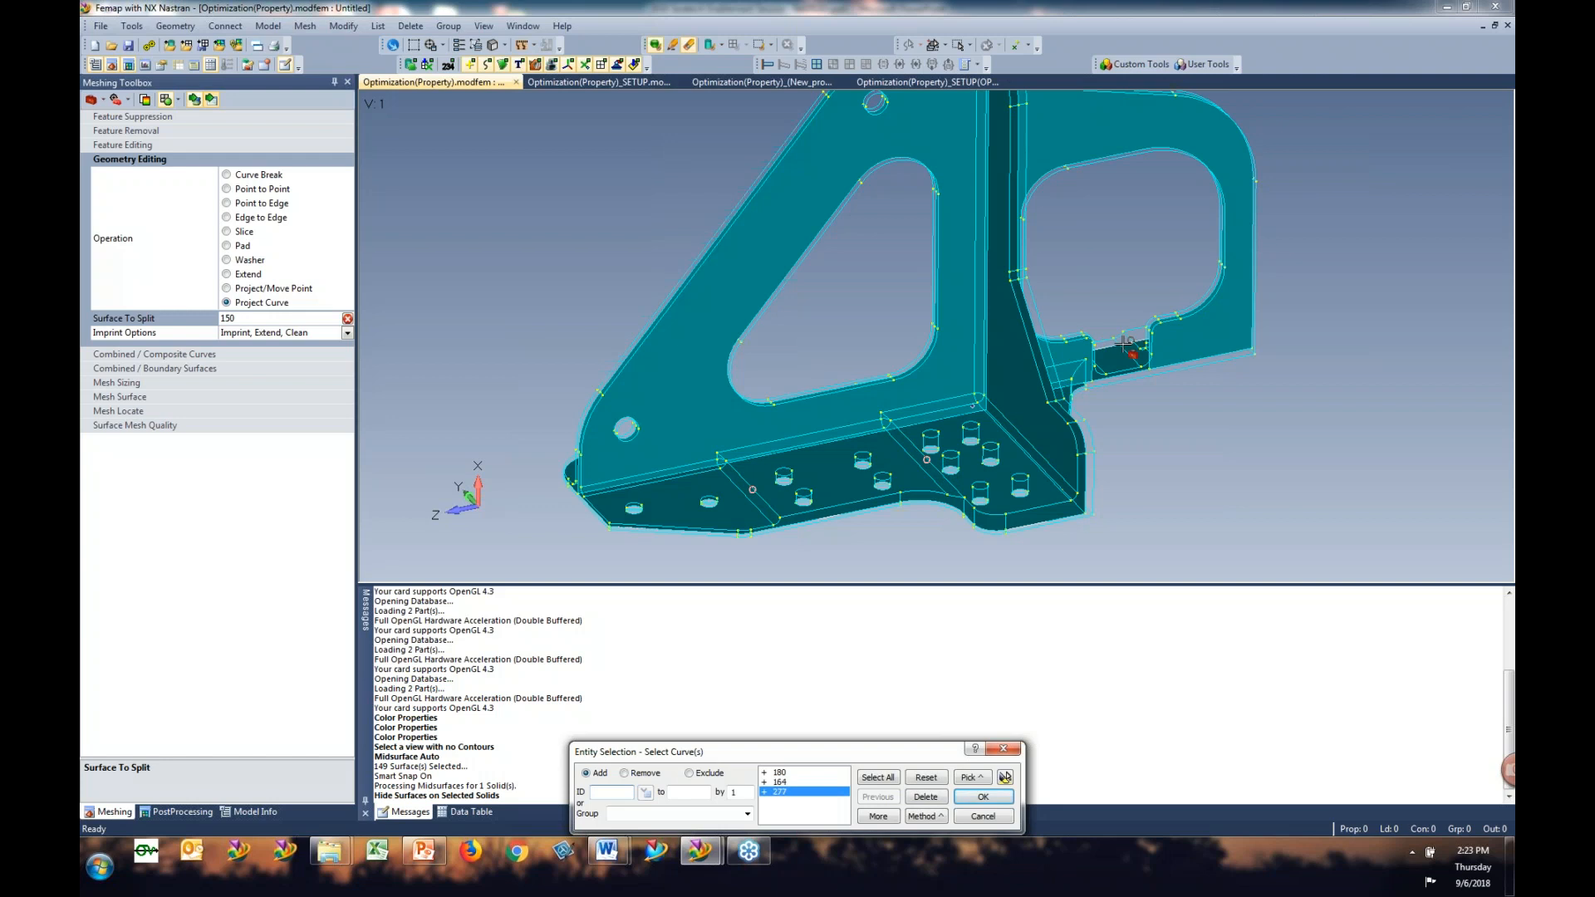
middle_click_drag(1113, 441, 1083, 339)
key("Return")
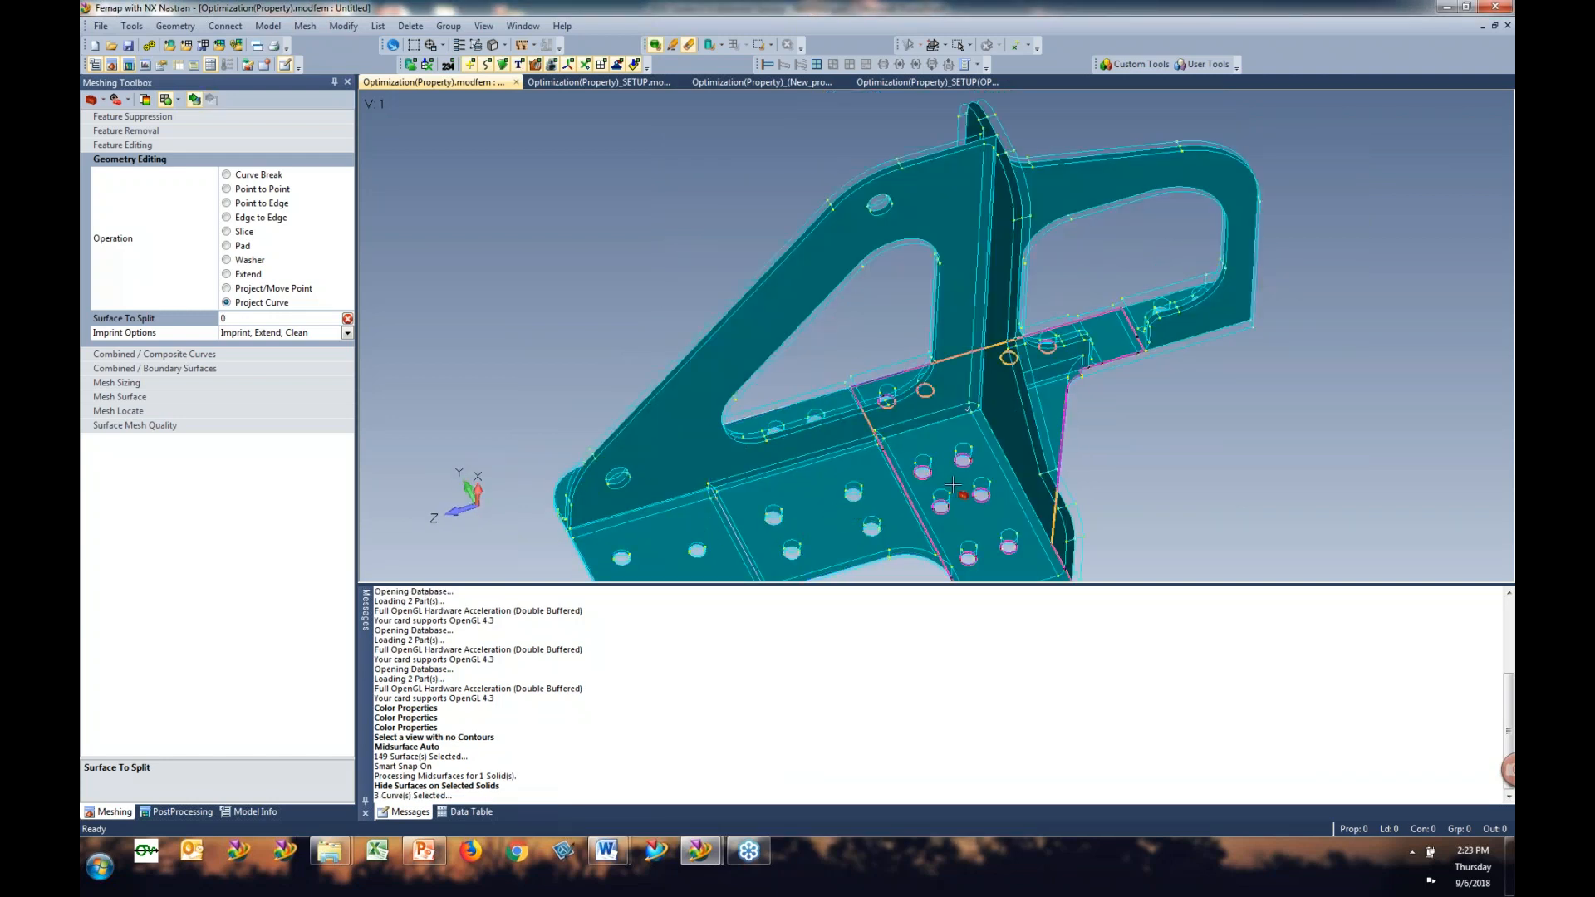
Step: Project the selected thickness-transition curves onto the adjoining flange midsurface with bolt holes, and hide the original solid XMTC7D2
left_click(1063, 344)
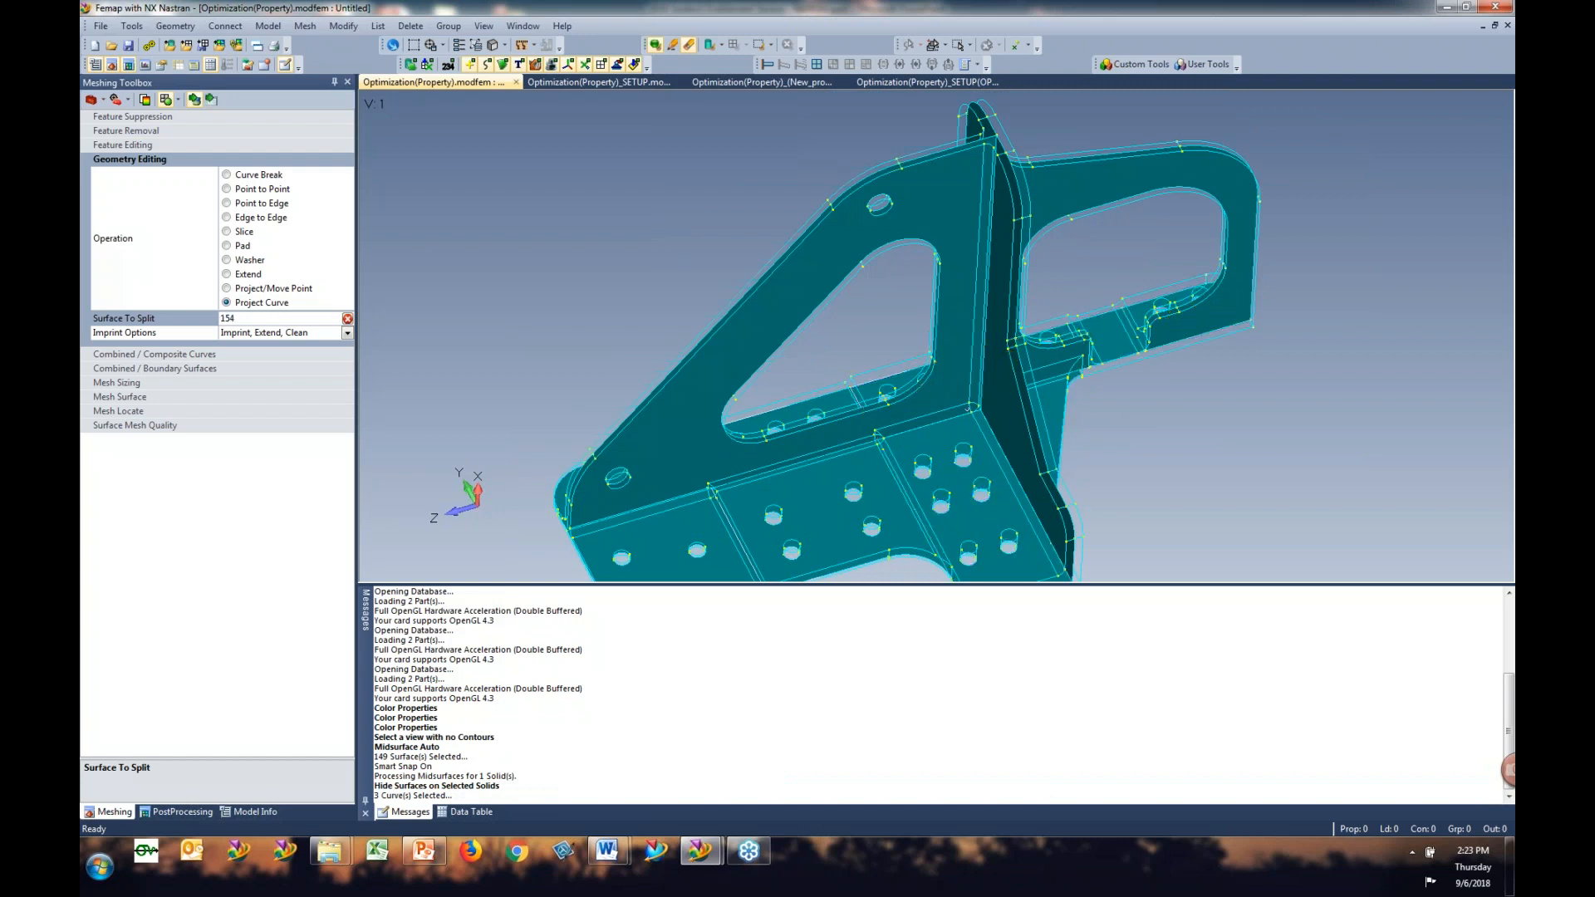
left_click(248, 812)
left_click(163, 142)
left_click(113, 142)
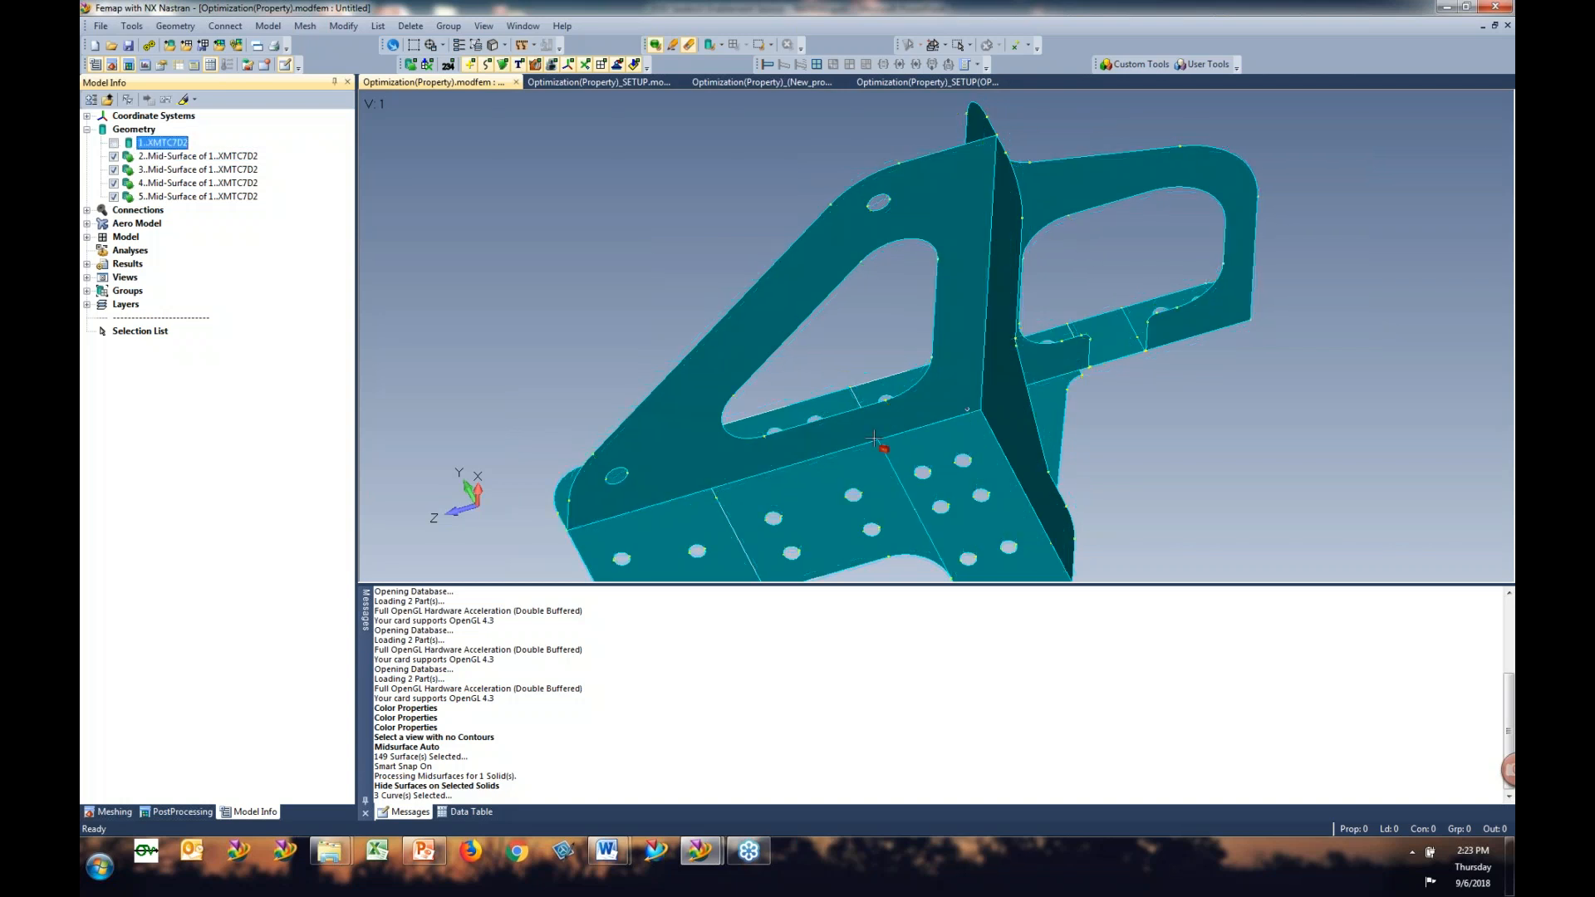
middle_click_drag(871, 402, 1279, 456)
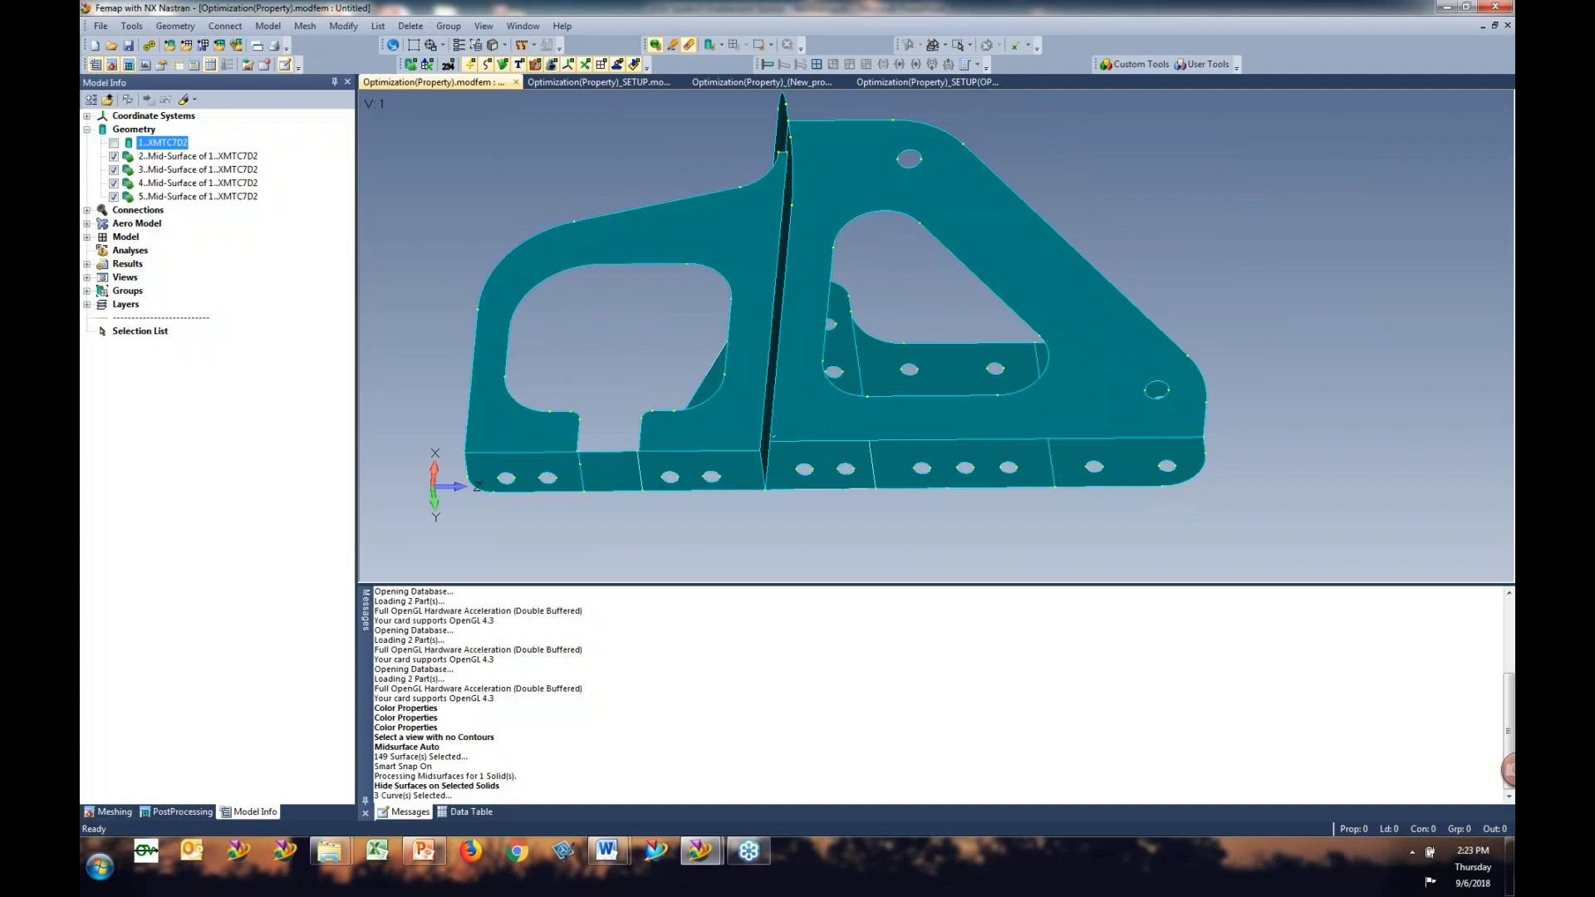
Step: Combine all the bracket midsurfaces into one general body with NonManifold Add, using the Incremental Checking method
left_click(175, 25)
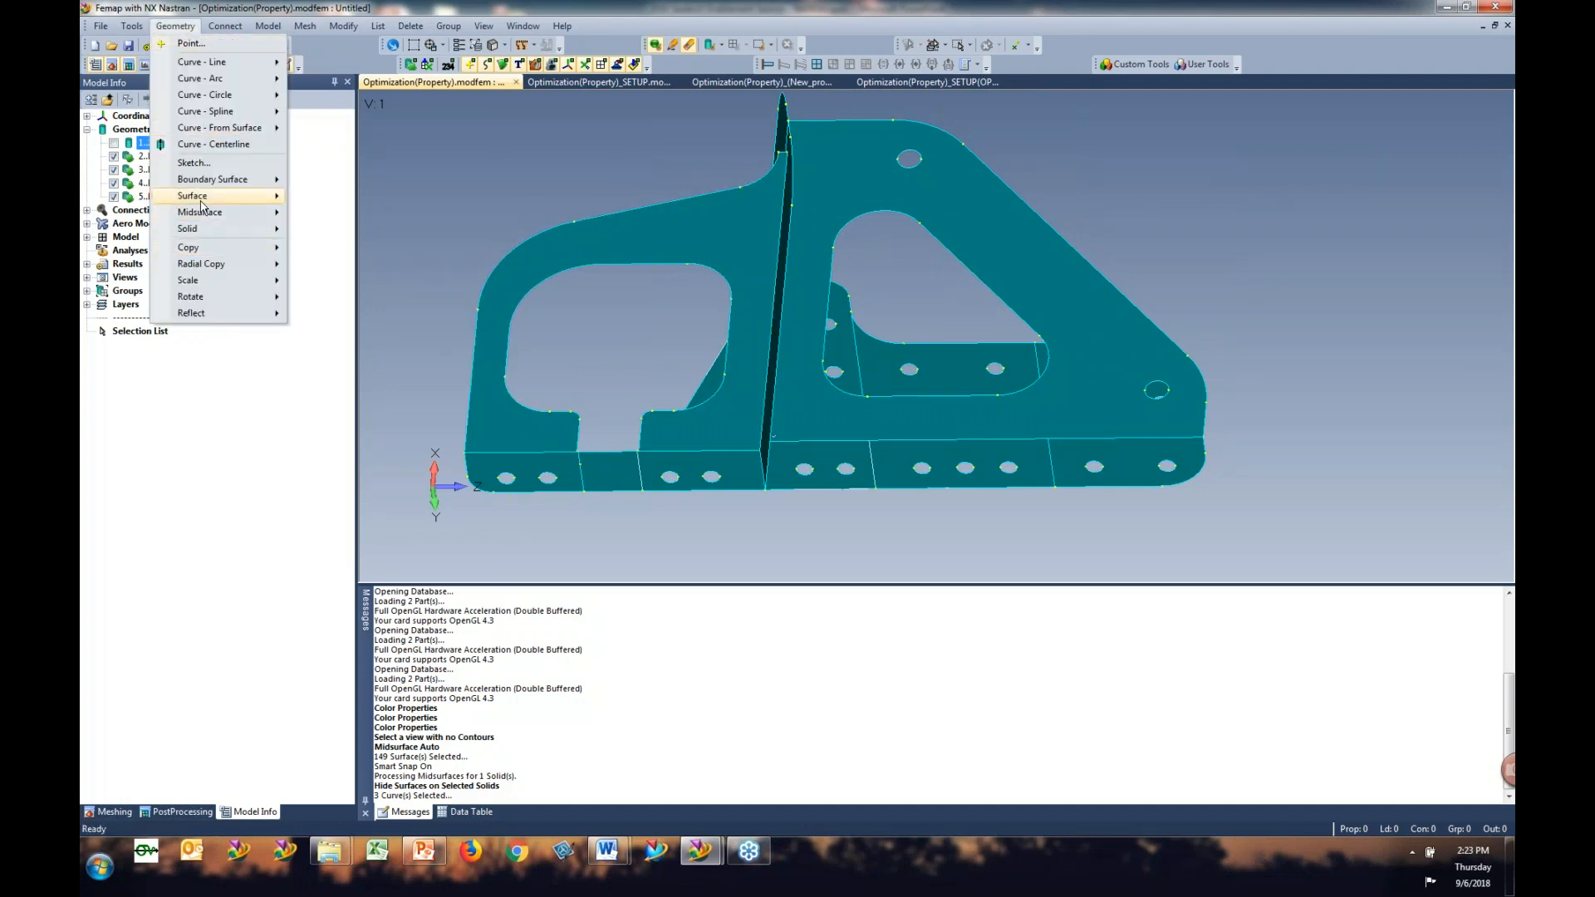
mouse_move(208, 196)
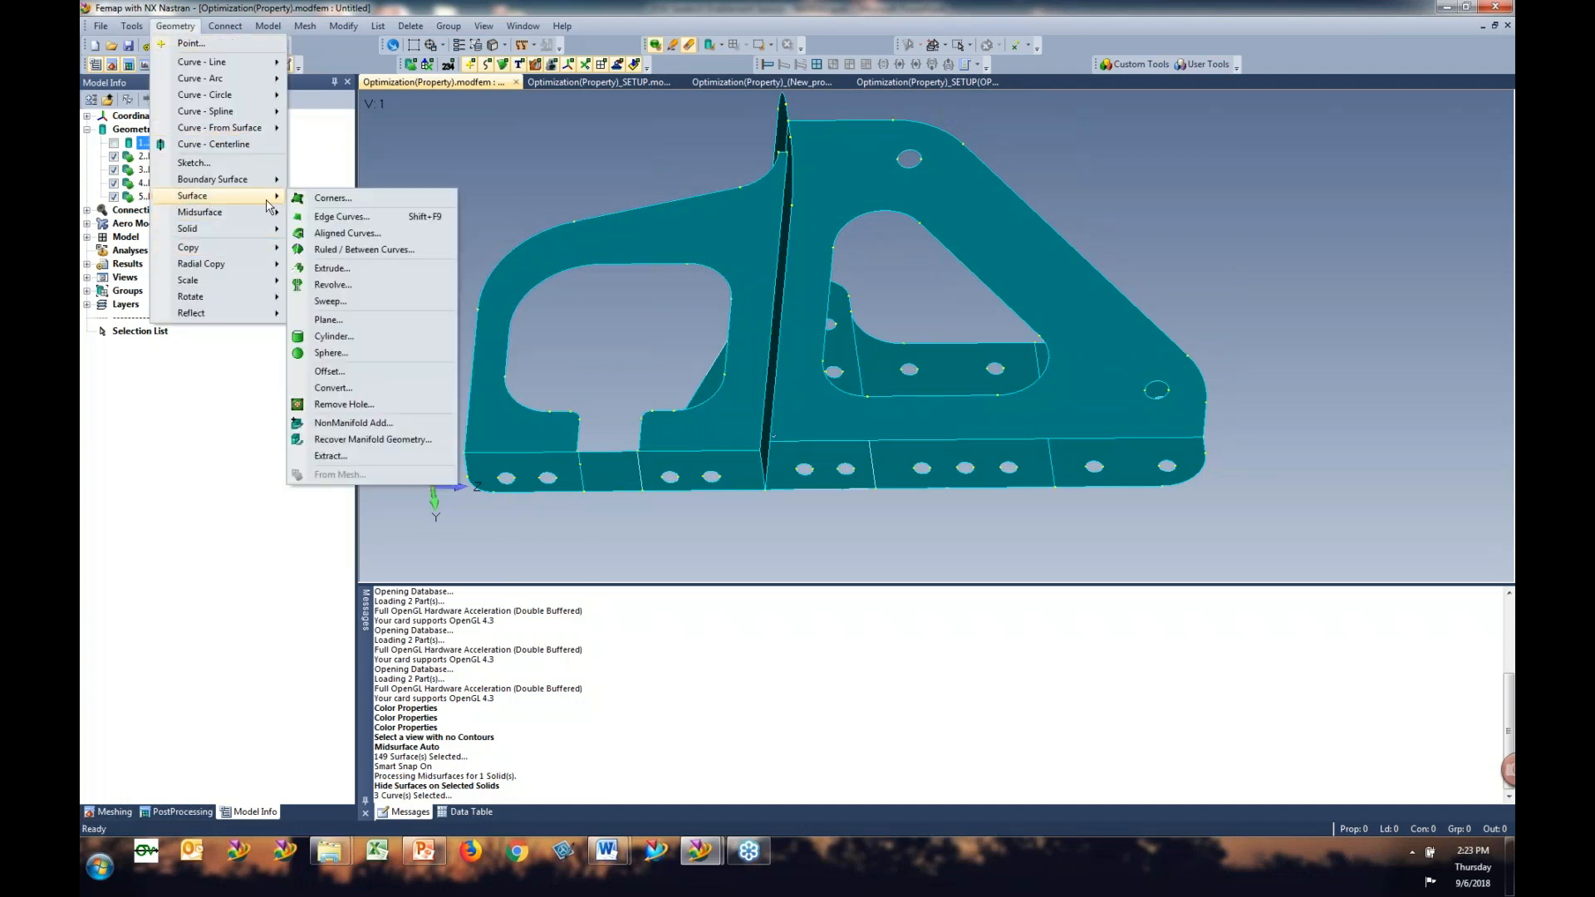
left_click(368, 424)
scroll(656, 365, "down", 3)
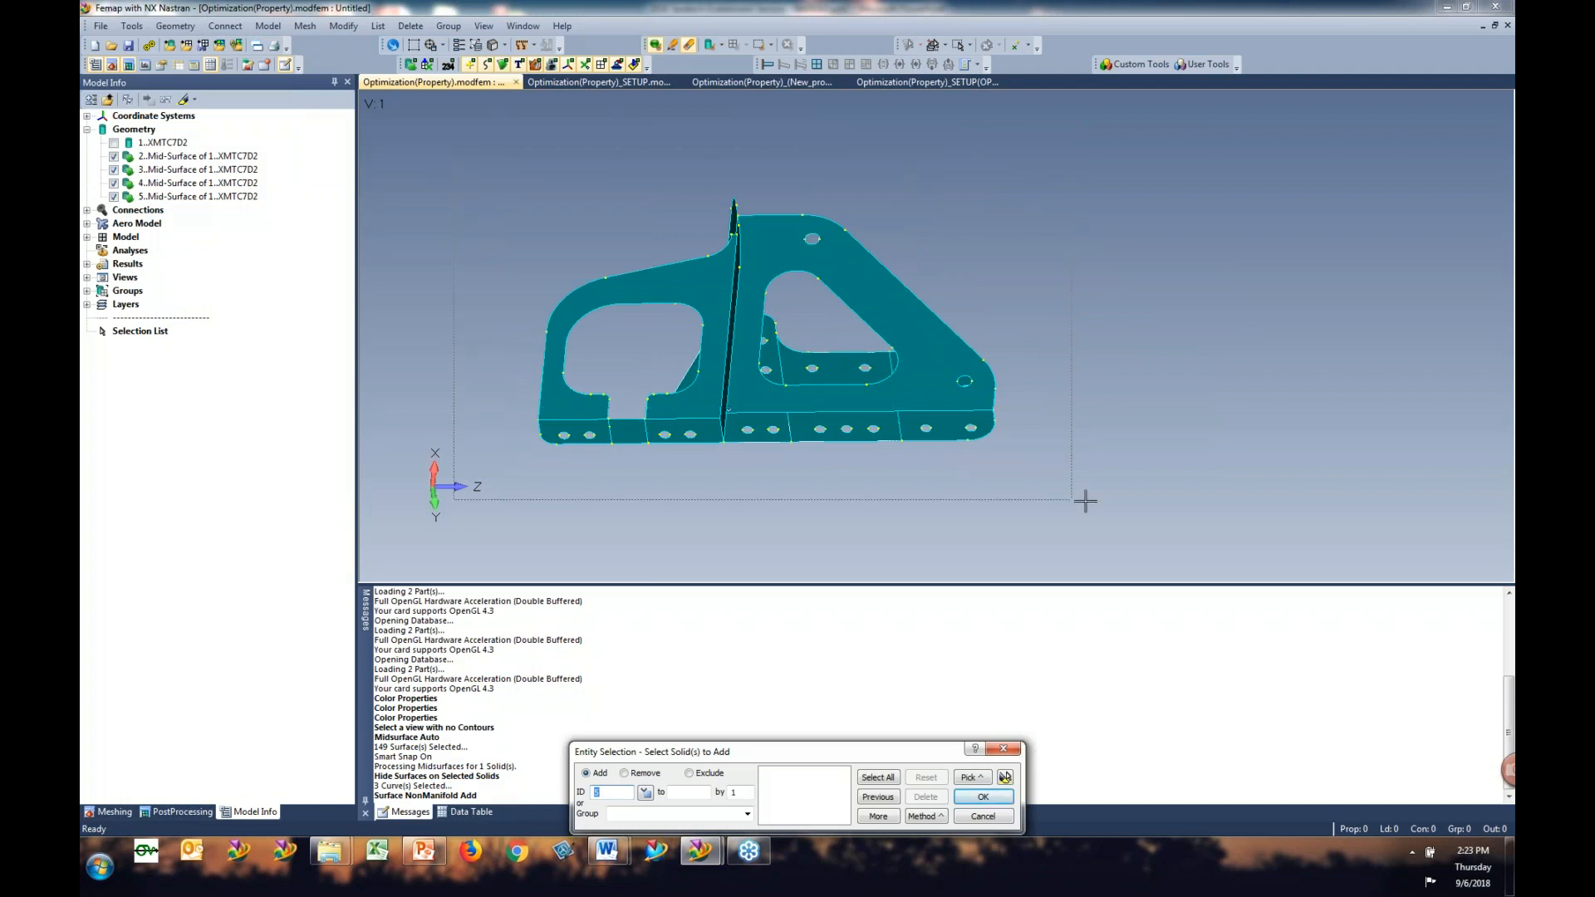
left_click_drag(1085, 501, 1085, 501)
left_click(983, 797)
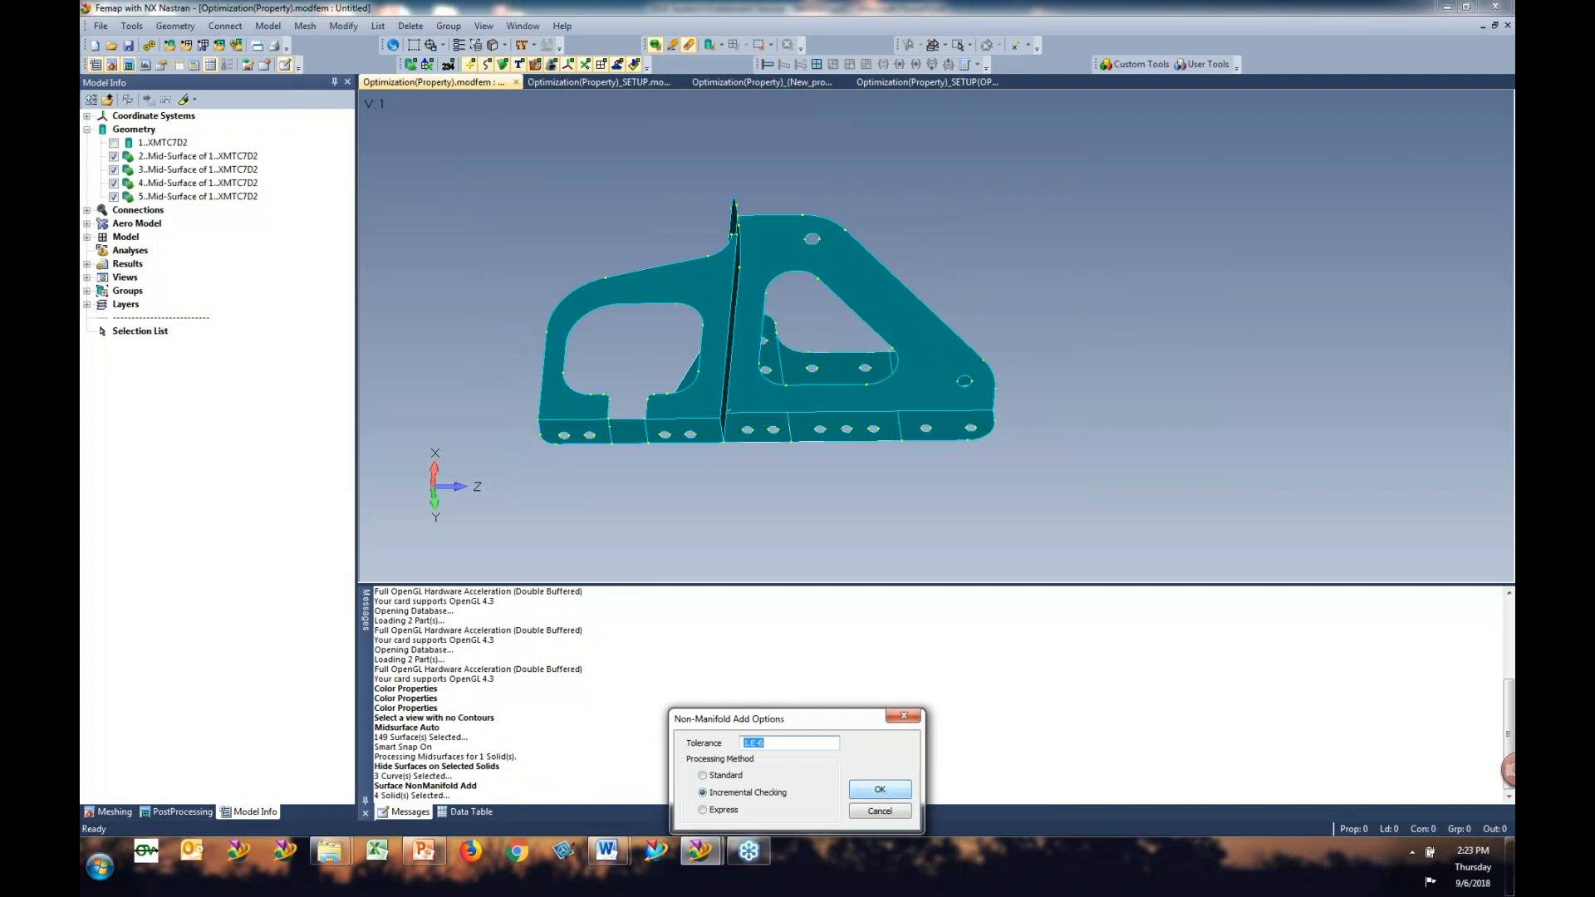
left_click(880, 789)
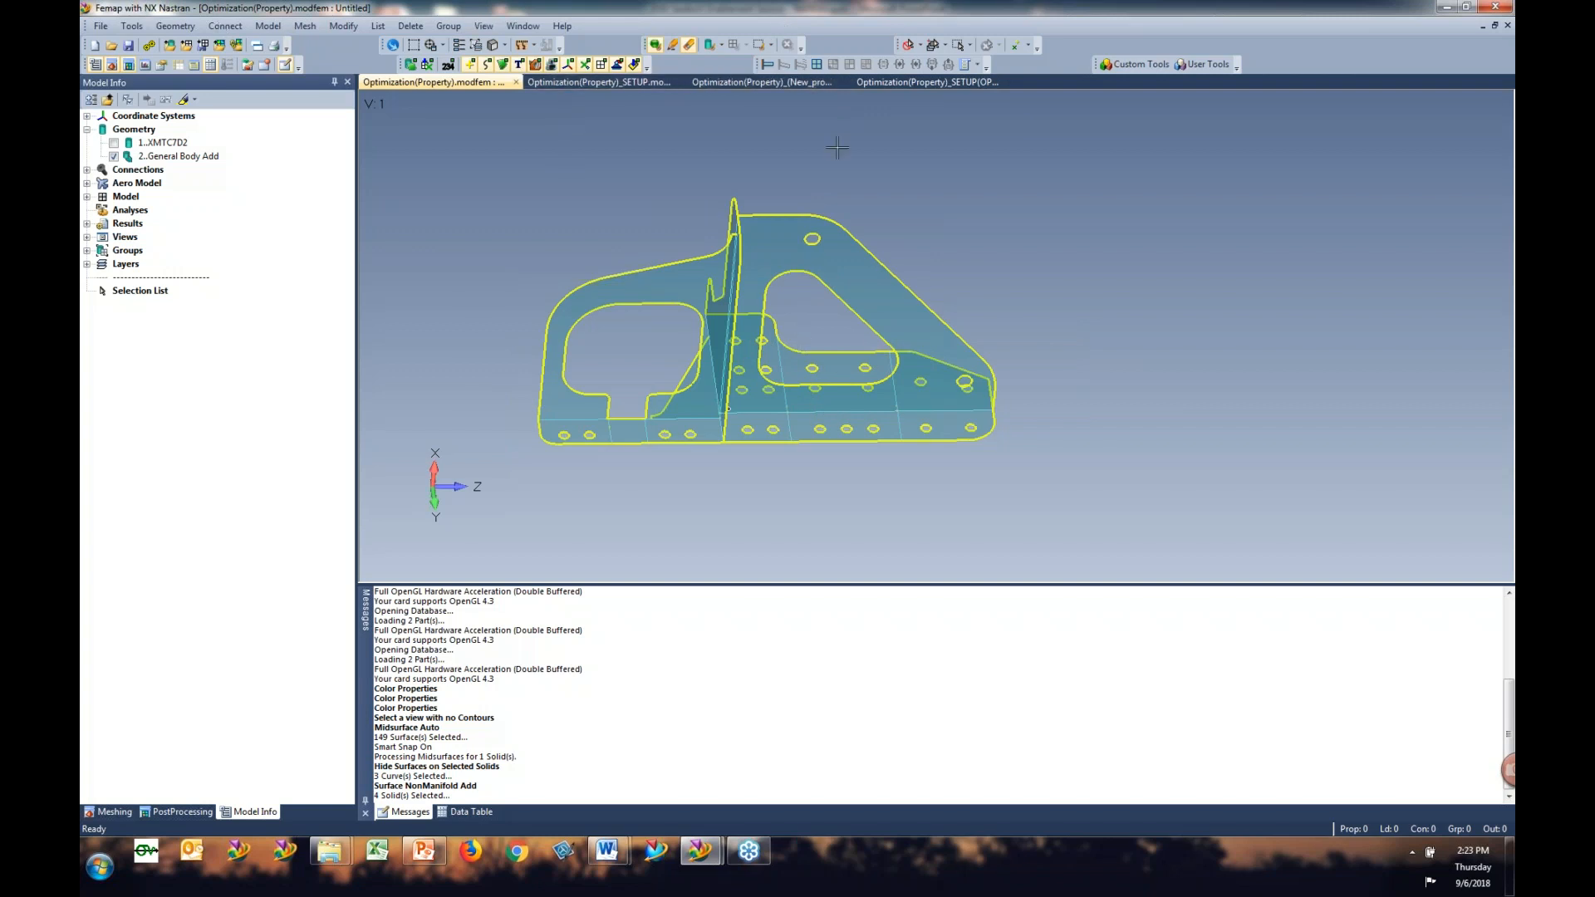
key("ctrl+g")
middle_click_drag(789, 365, 883, 342, "ctrl")
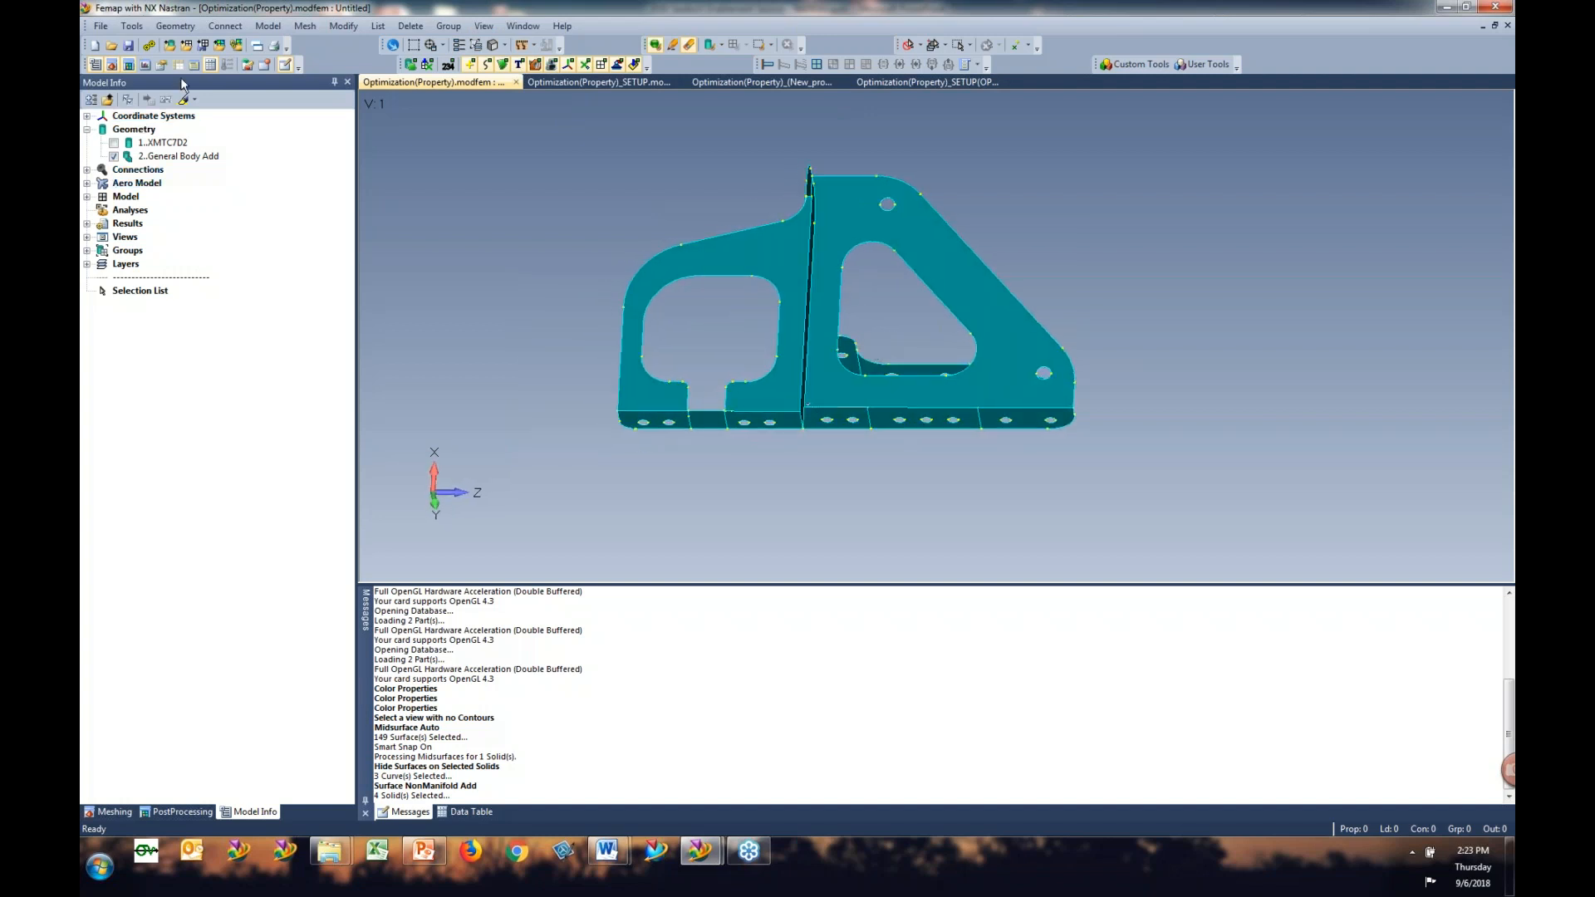
Step: Assign midsurface mesh attributes to all bracket surfaces using the 6061-T651 Al Plate library material, consolidating properties by thickness
left_click(172, 27)
mouse_move(228, 213)
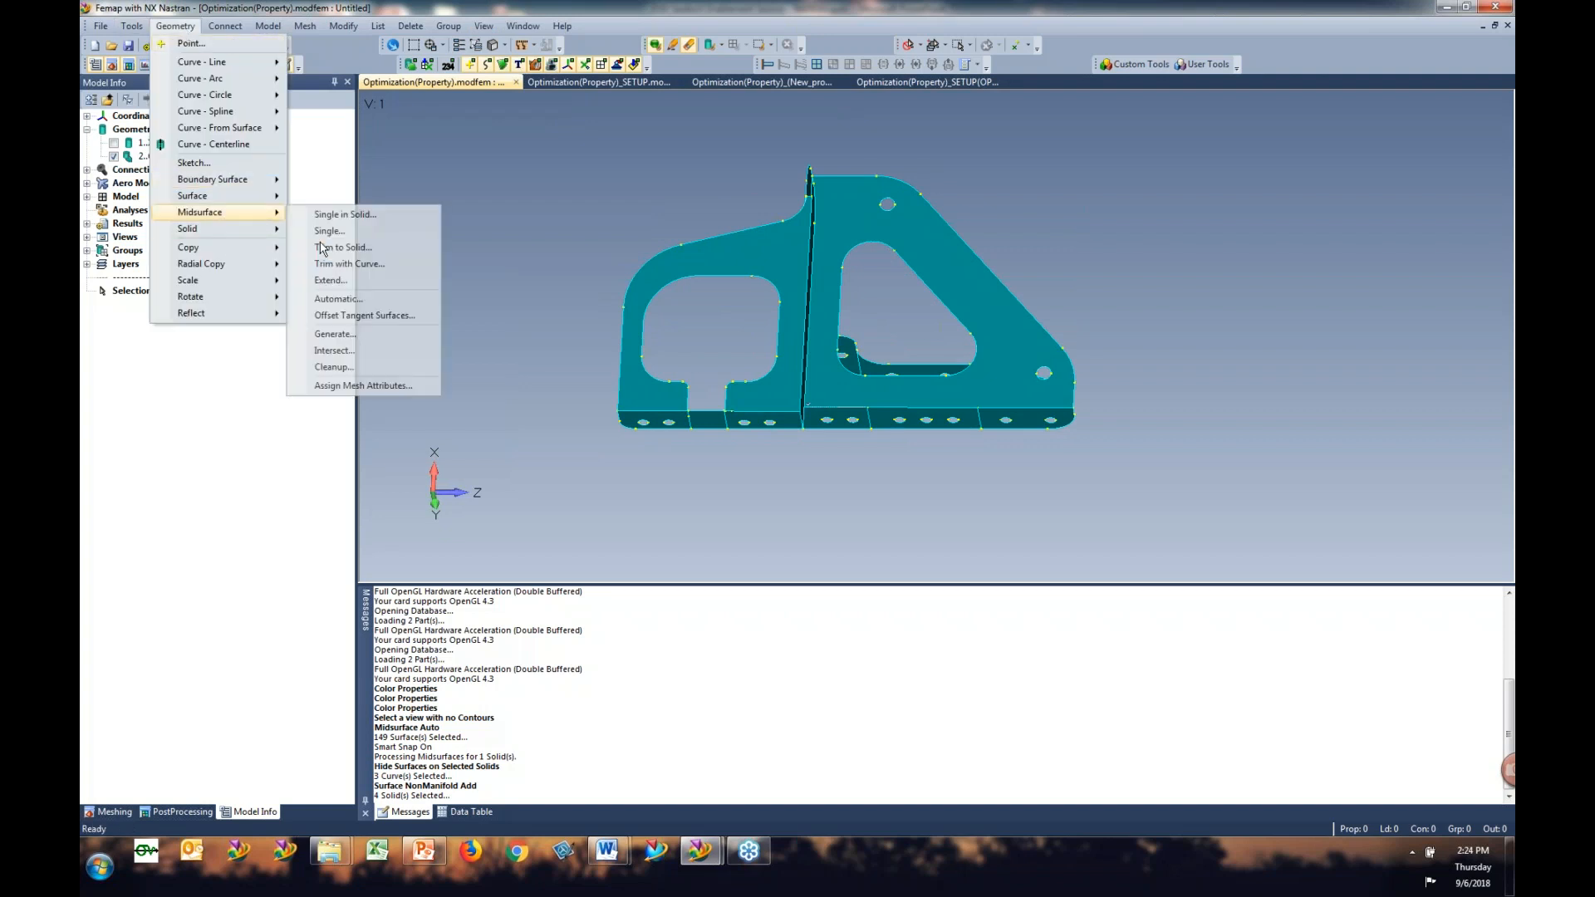
left_click(383, 387)
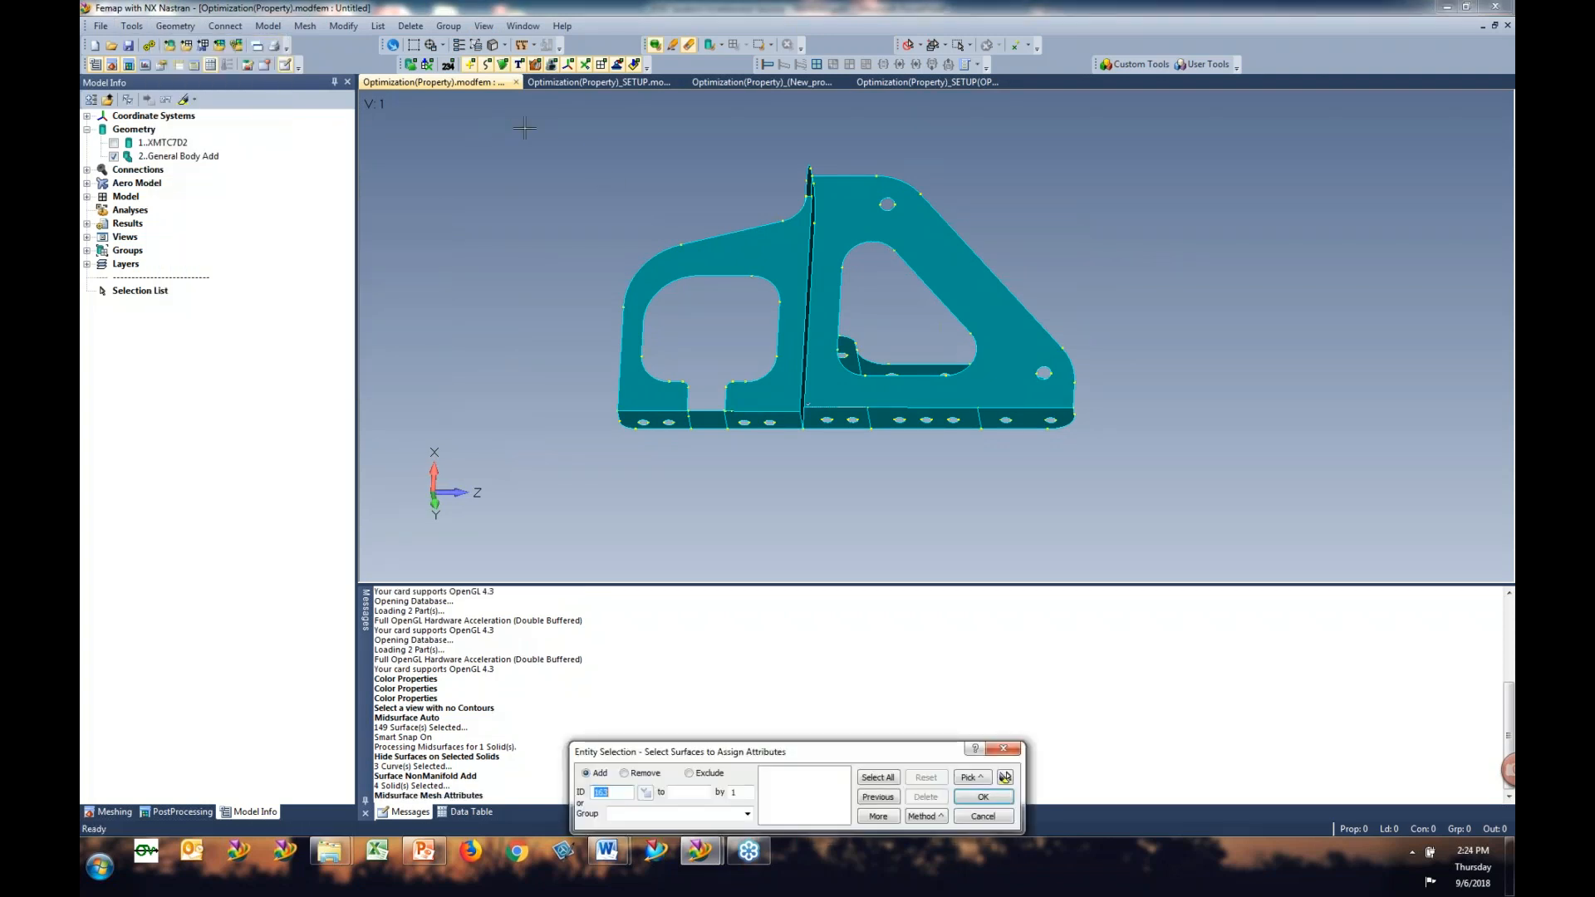
mouse_move(1031, 374)
left_mouse_down()
mouse_move(1160, 423)
mouse_move(1228, 472)
left_mouse_up()
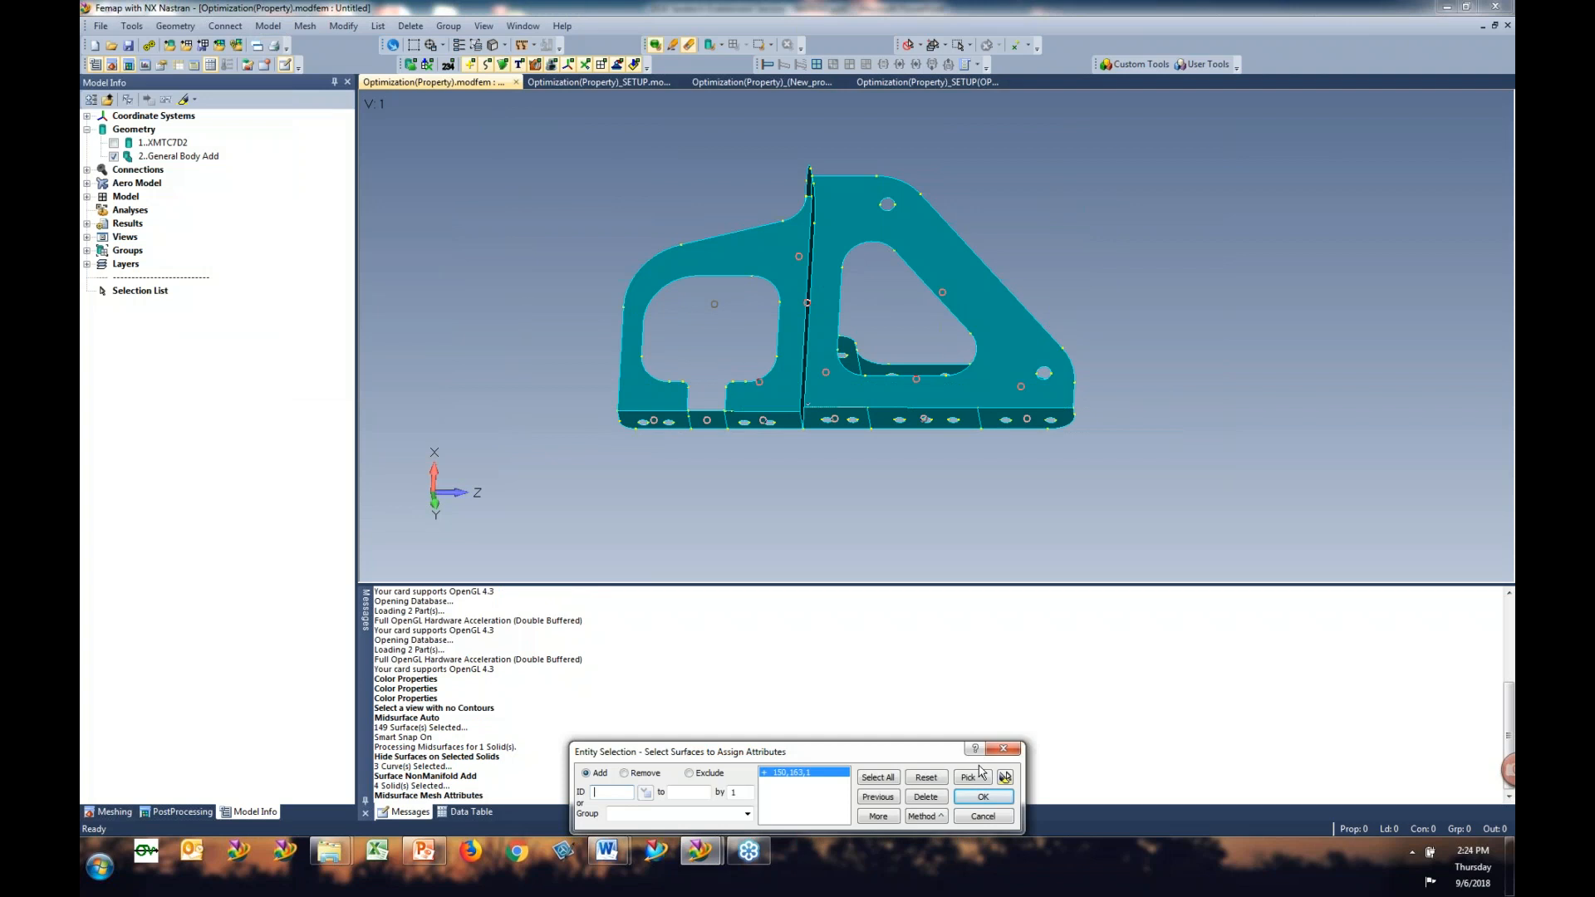
left_click(966, 800)
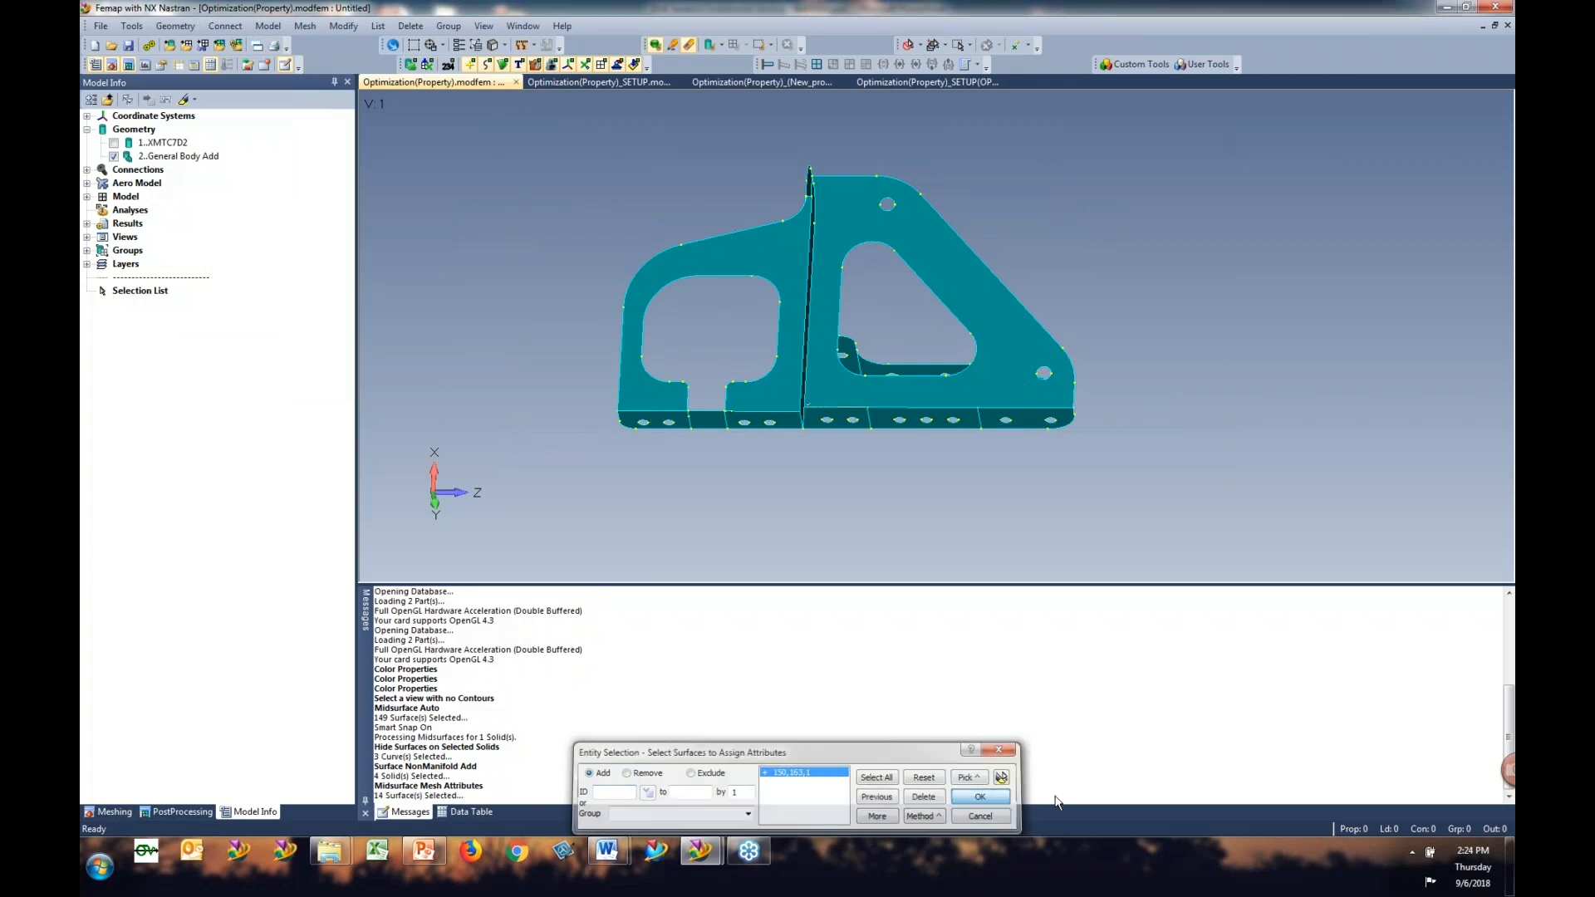
left_click(653, 603)
left_click(692, 354)
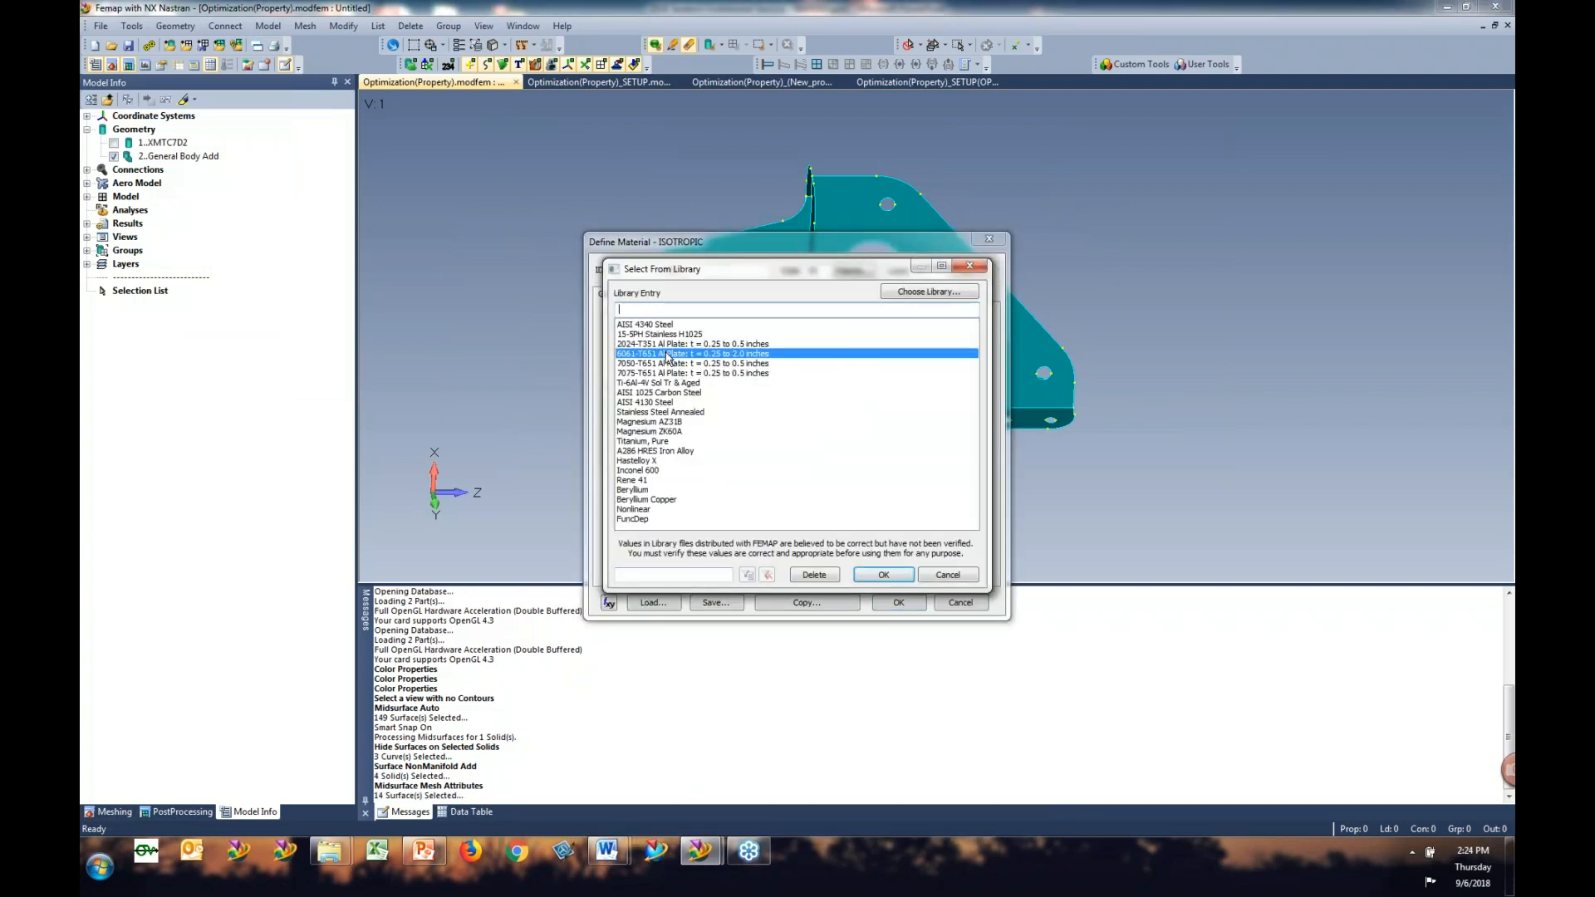
left_click(896, 575)
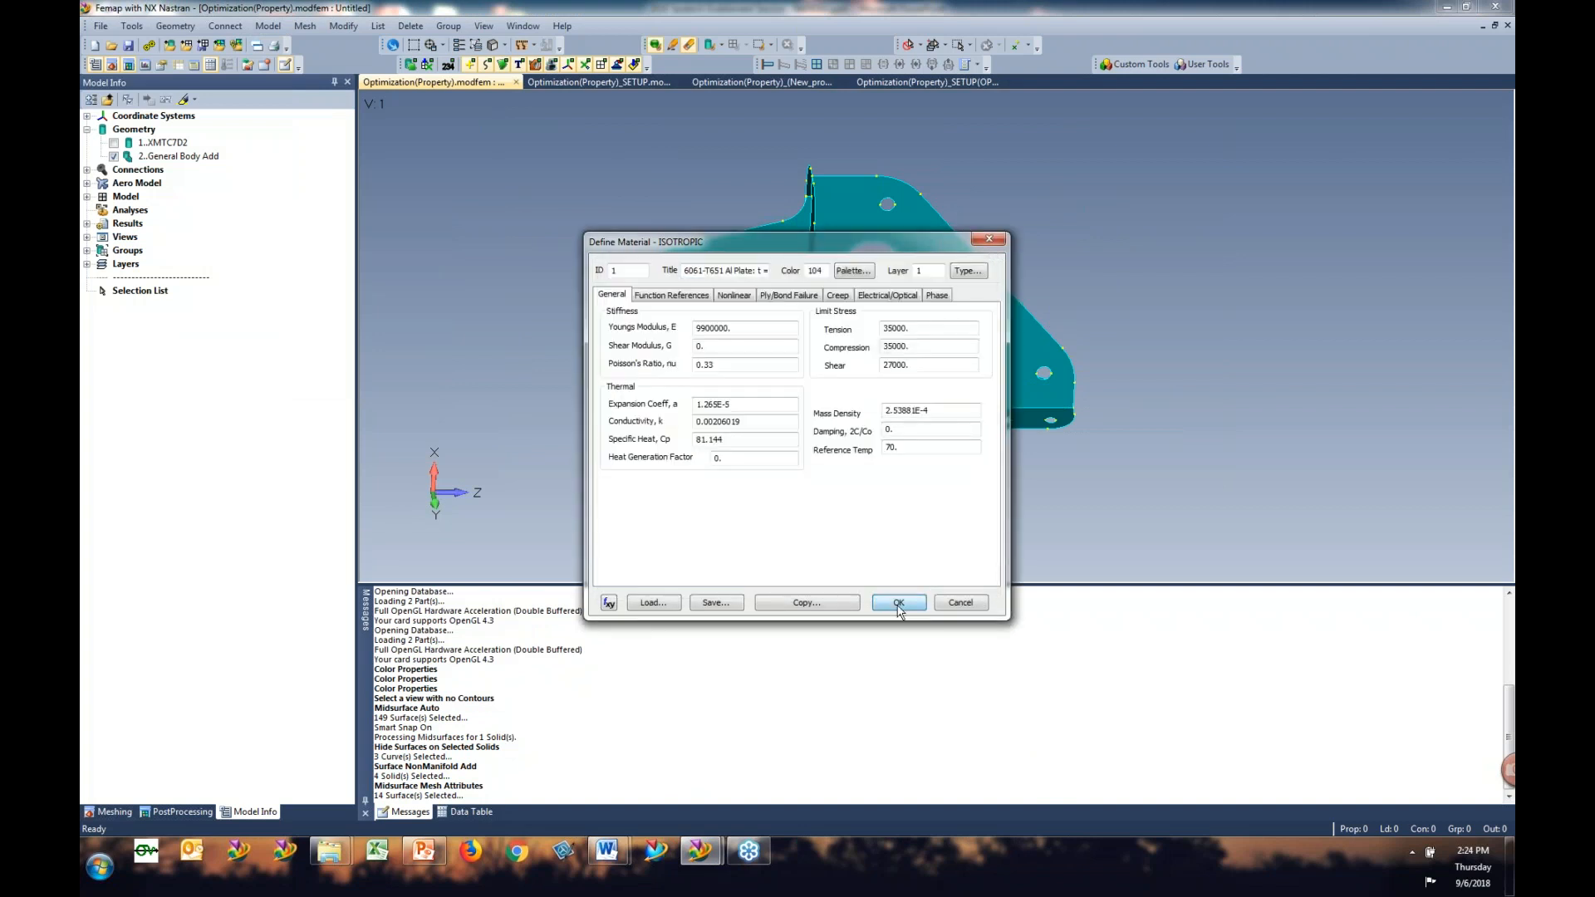
left_click(898, 603)
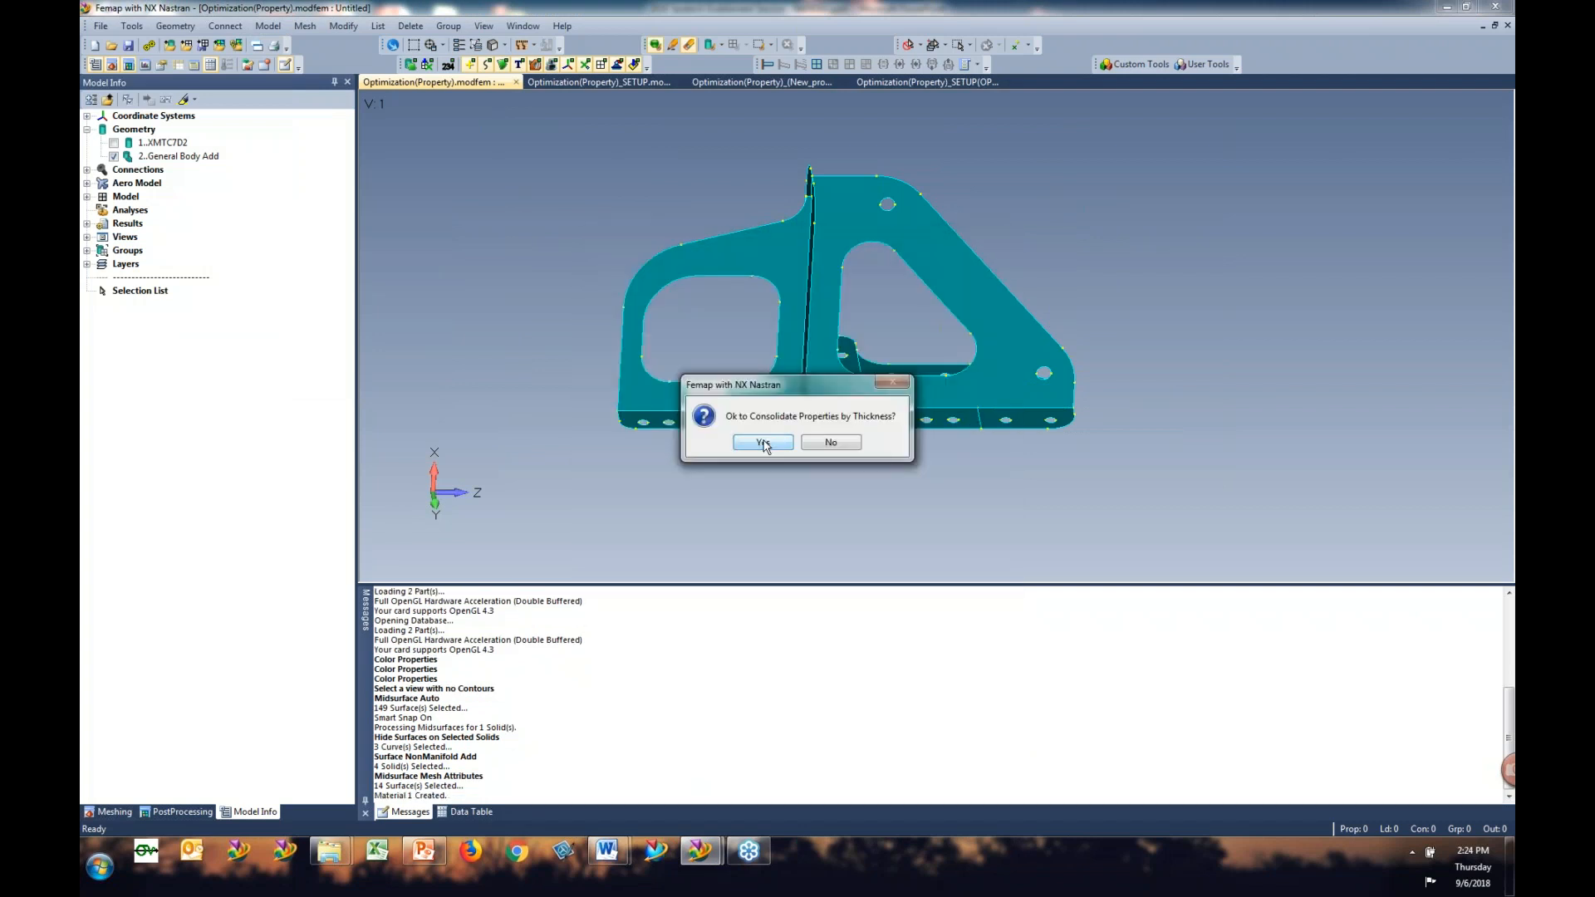
left_click(763, 443)
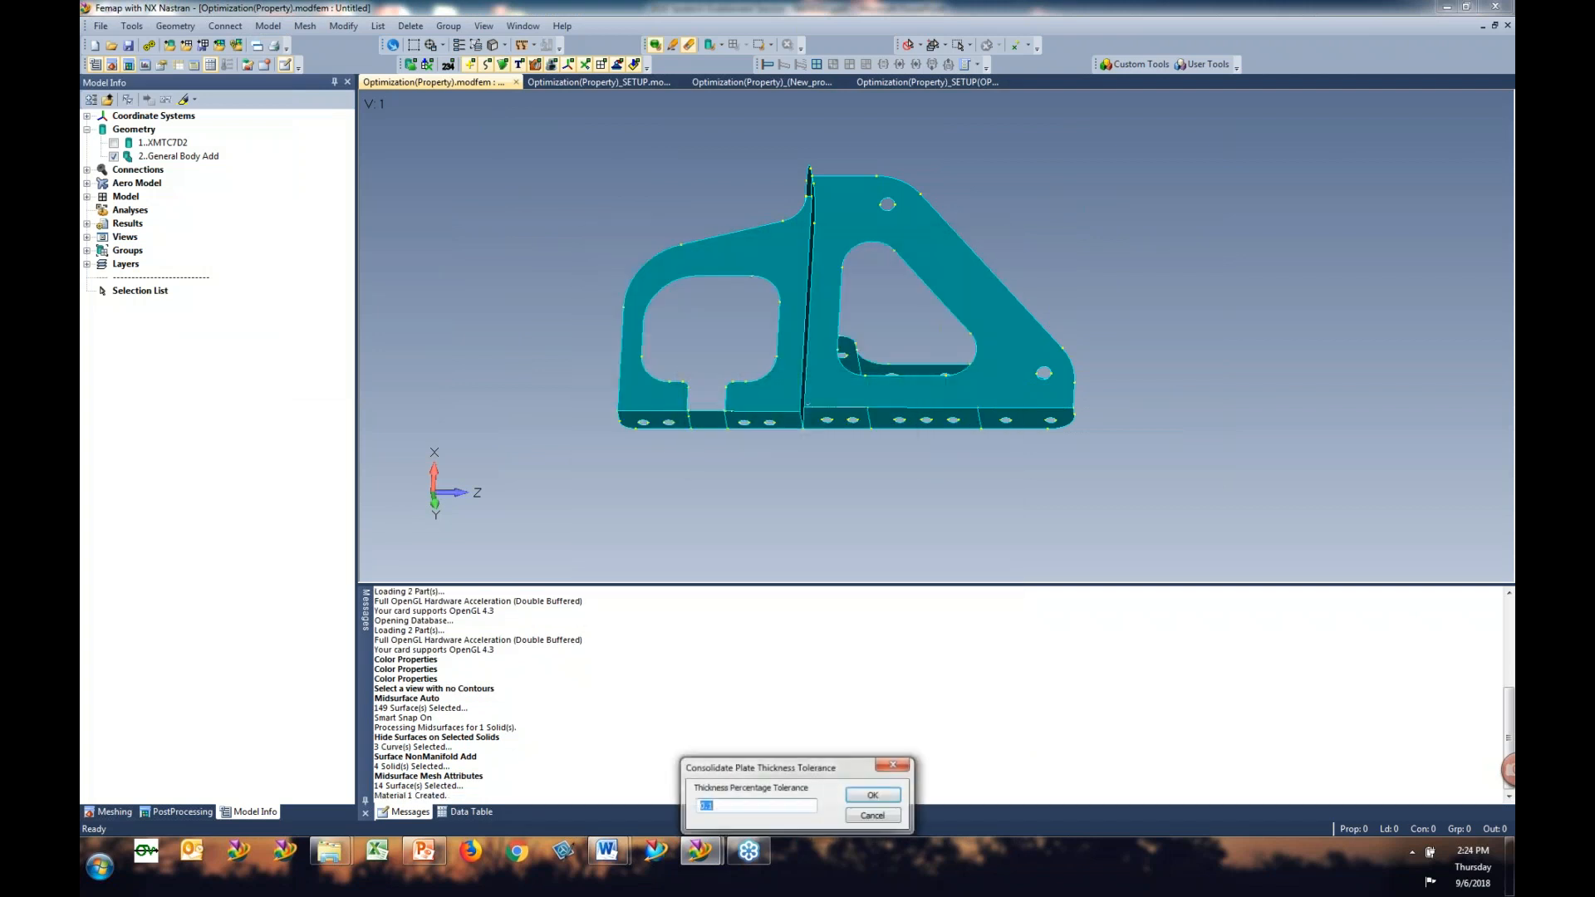
key("Return")
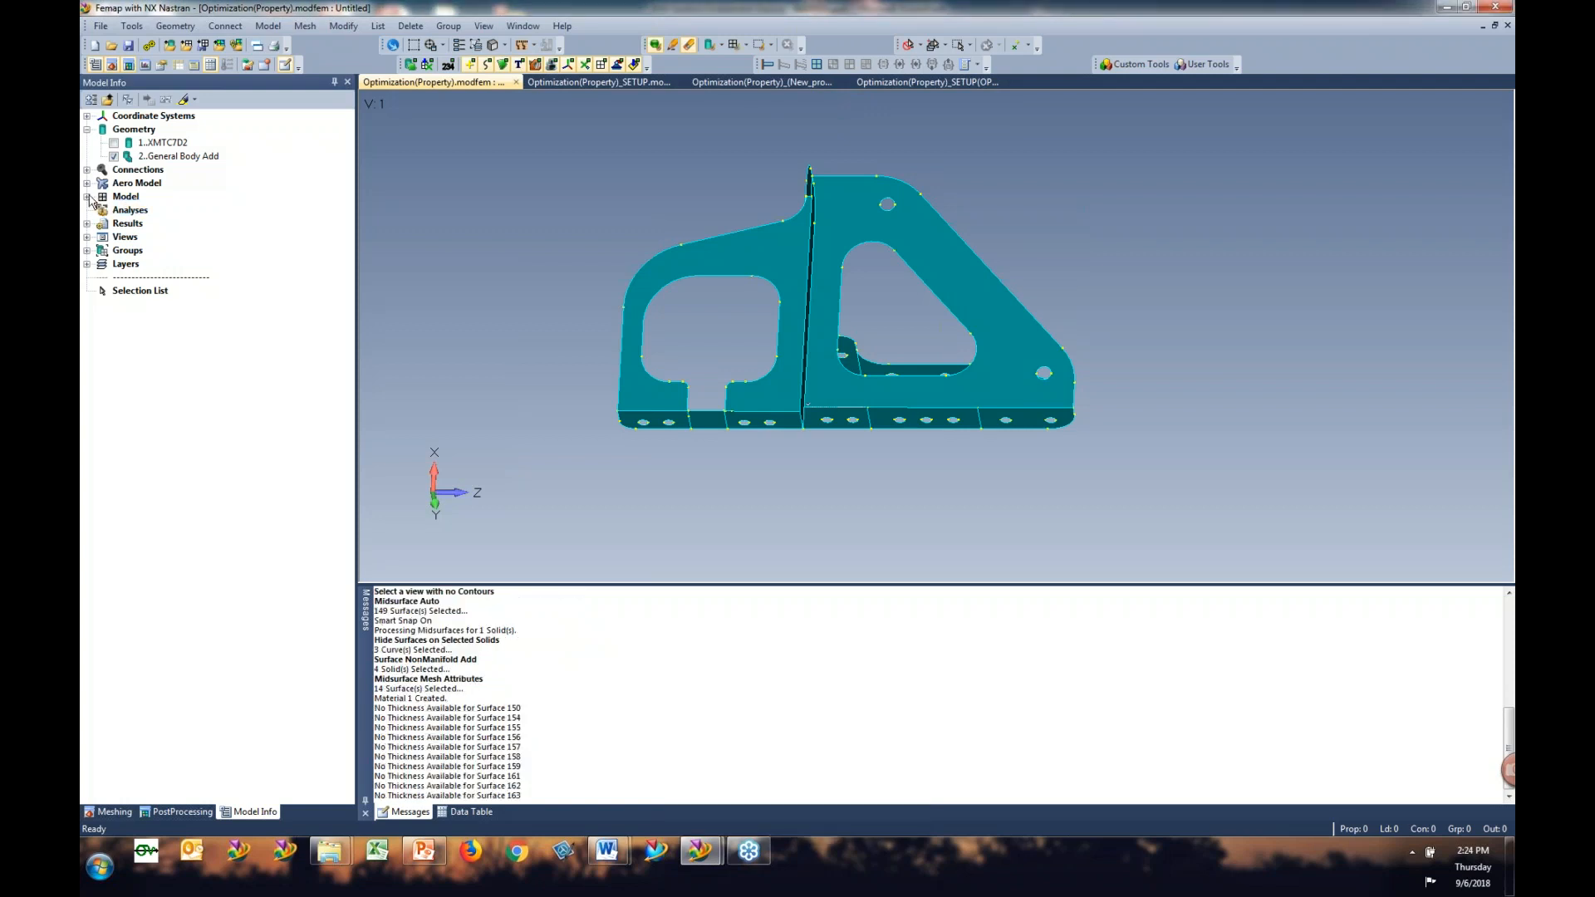
Step: Examine the generated Mid-Surface properties and compare the missing-thickness messages with the split surfaces of the bracket
left_click(87, 196)
left_click(101, 237)
left_click(197, 250)
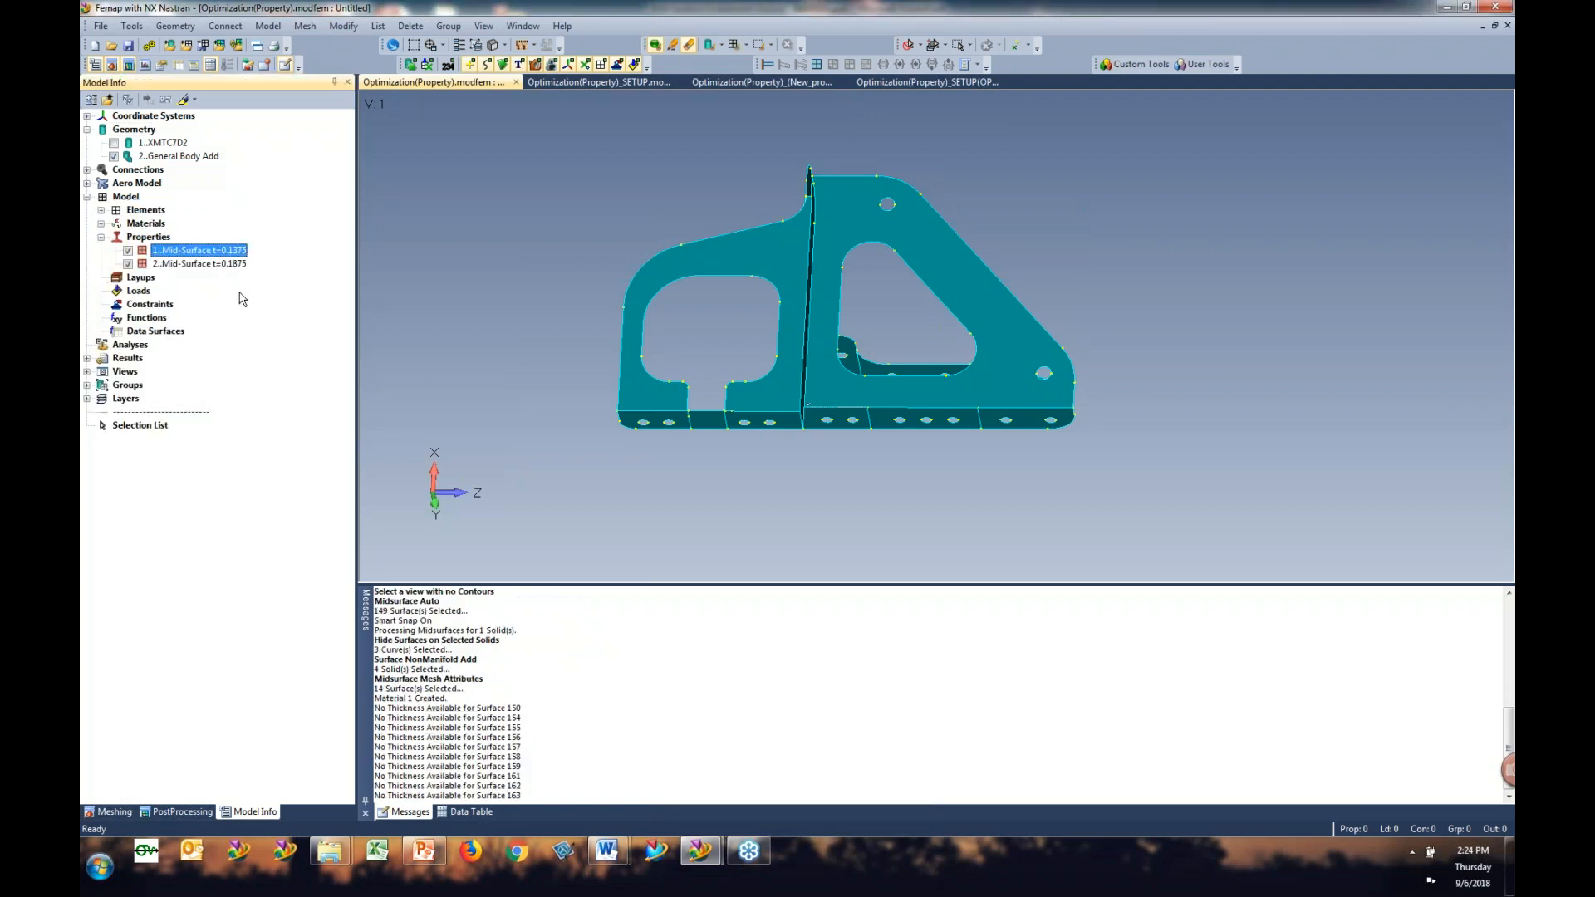
left_click(199, 264, "shift")
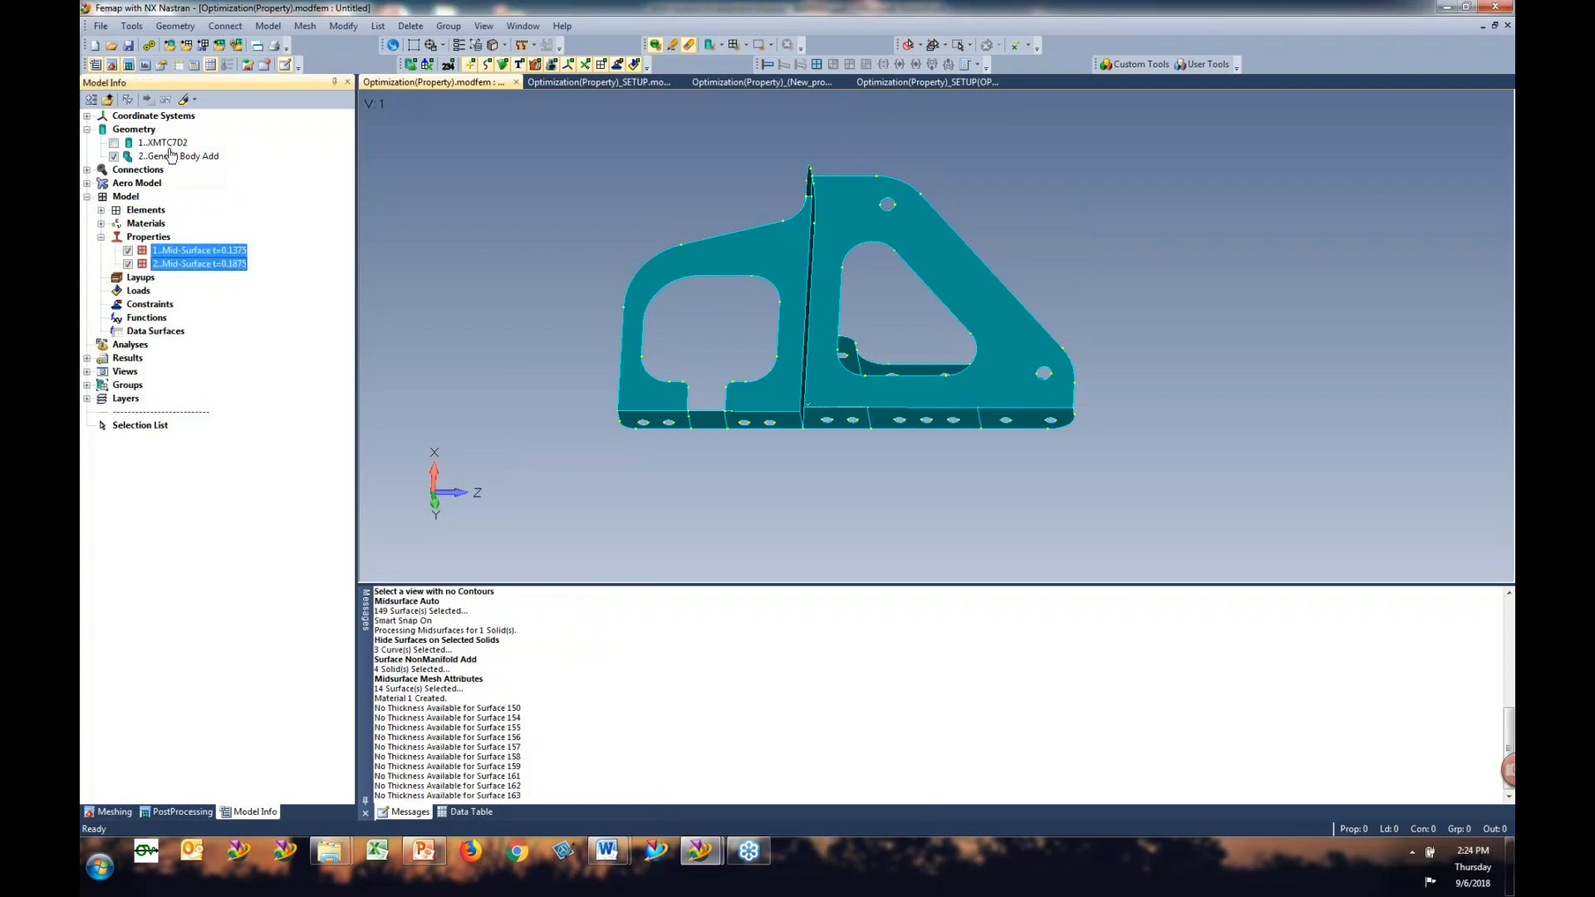
left_click(182, 100)
left_click_drag(378, 708, 530, 796)
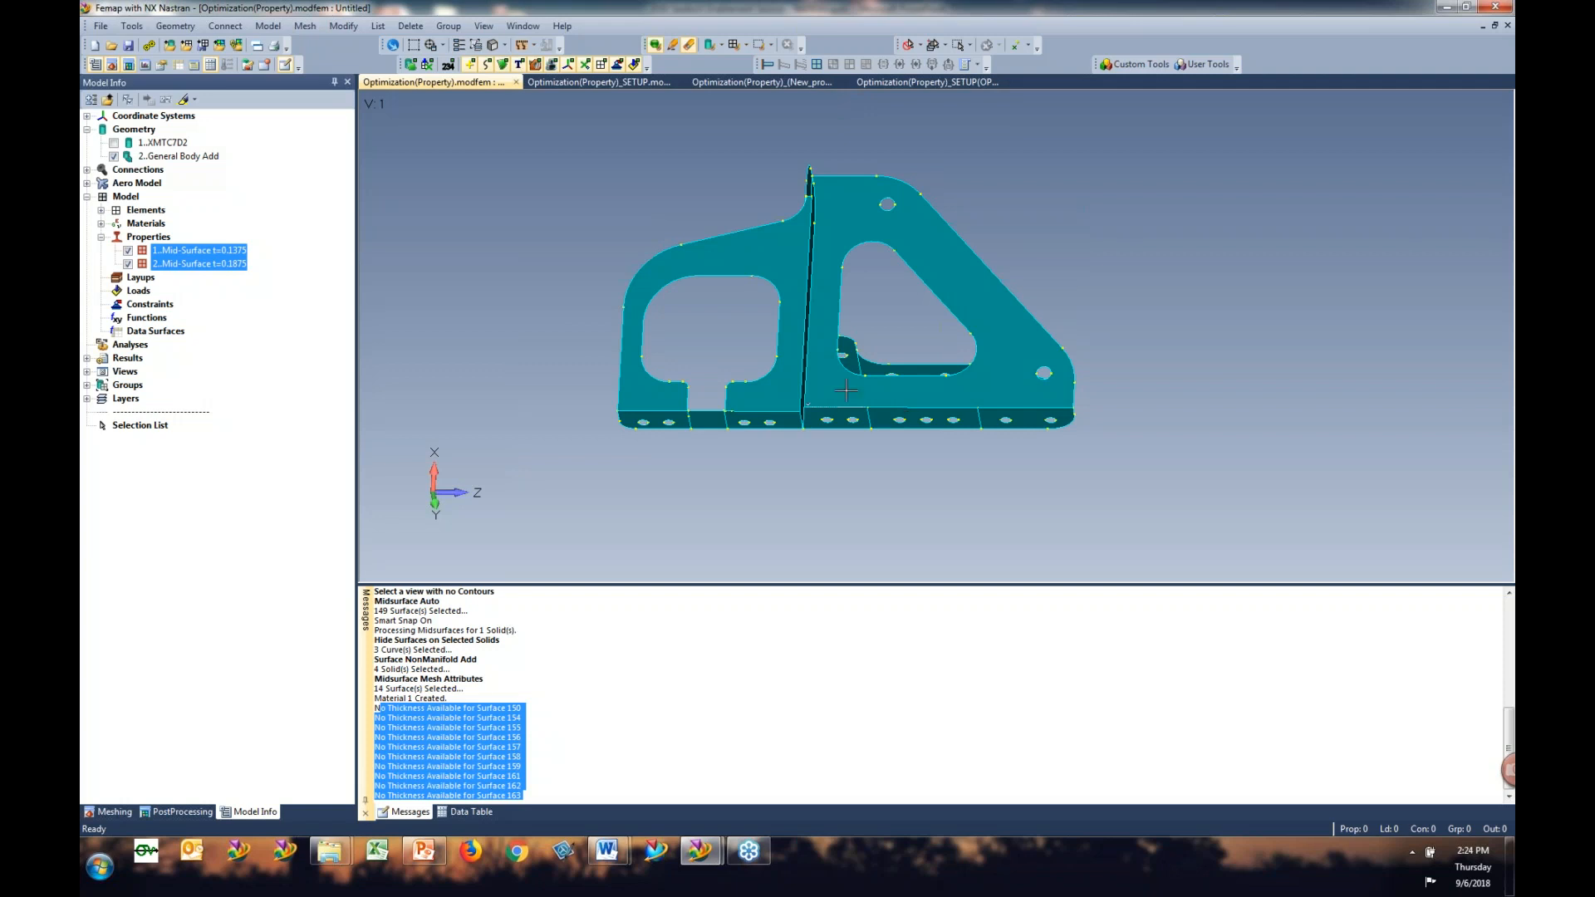
scroll(876, 342, "up", 1)
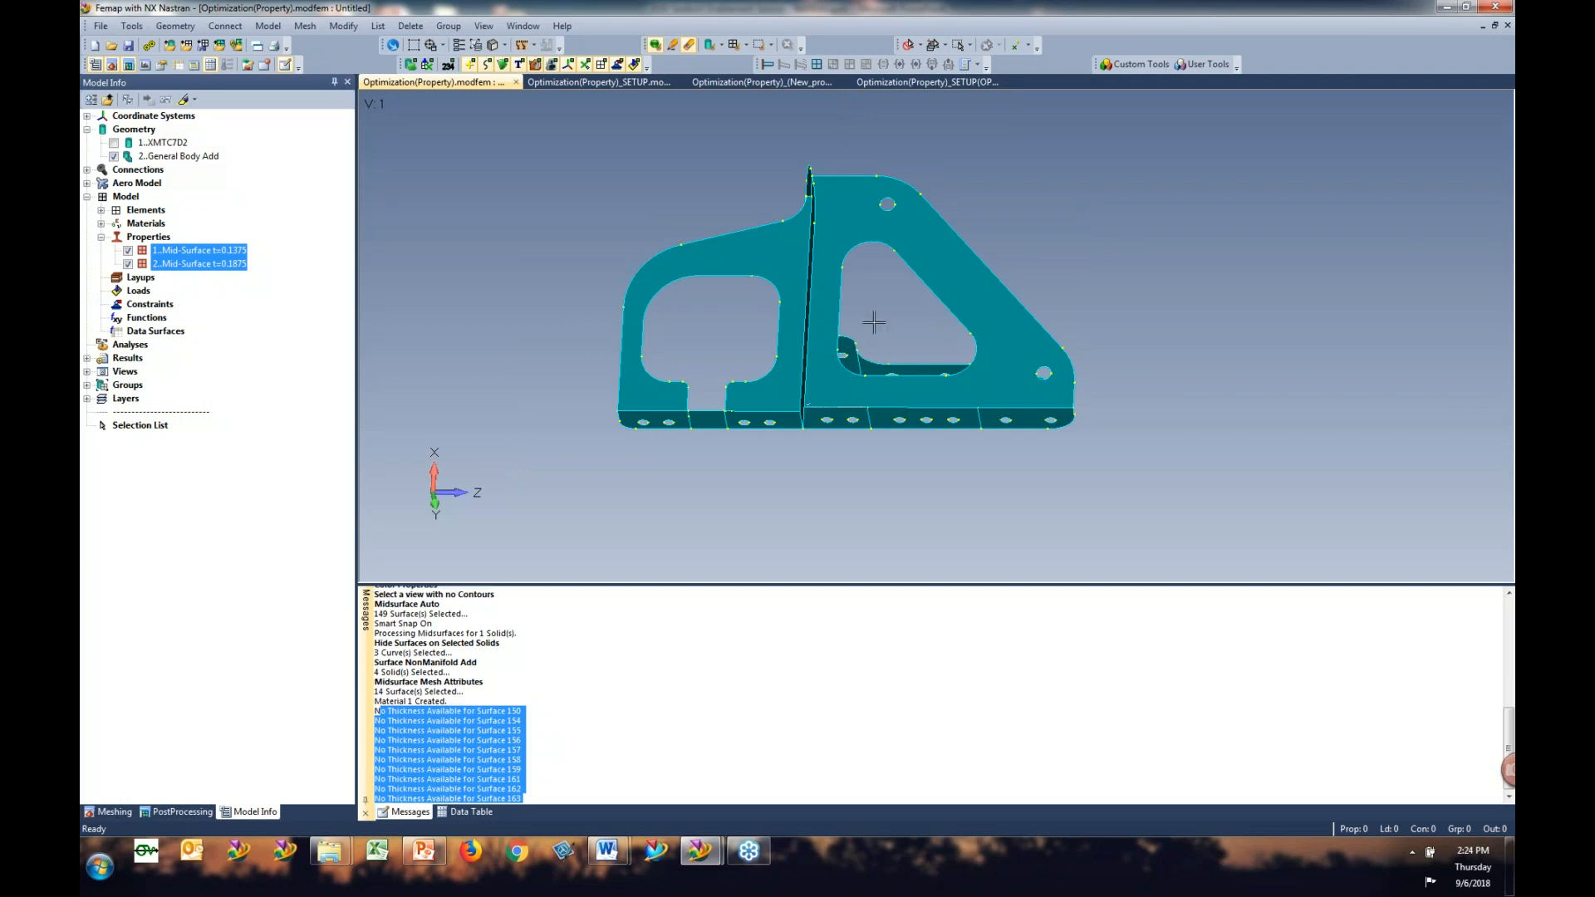
left_click(875, 324)
scroll(877, 355, "up", 1)
scroll(885, 368, "up", 3)
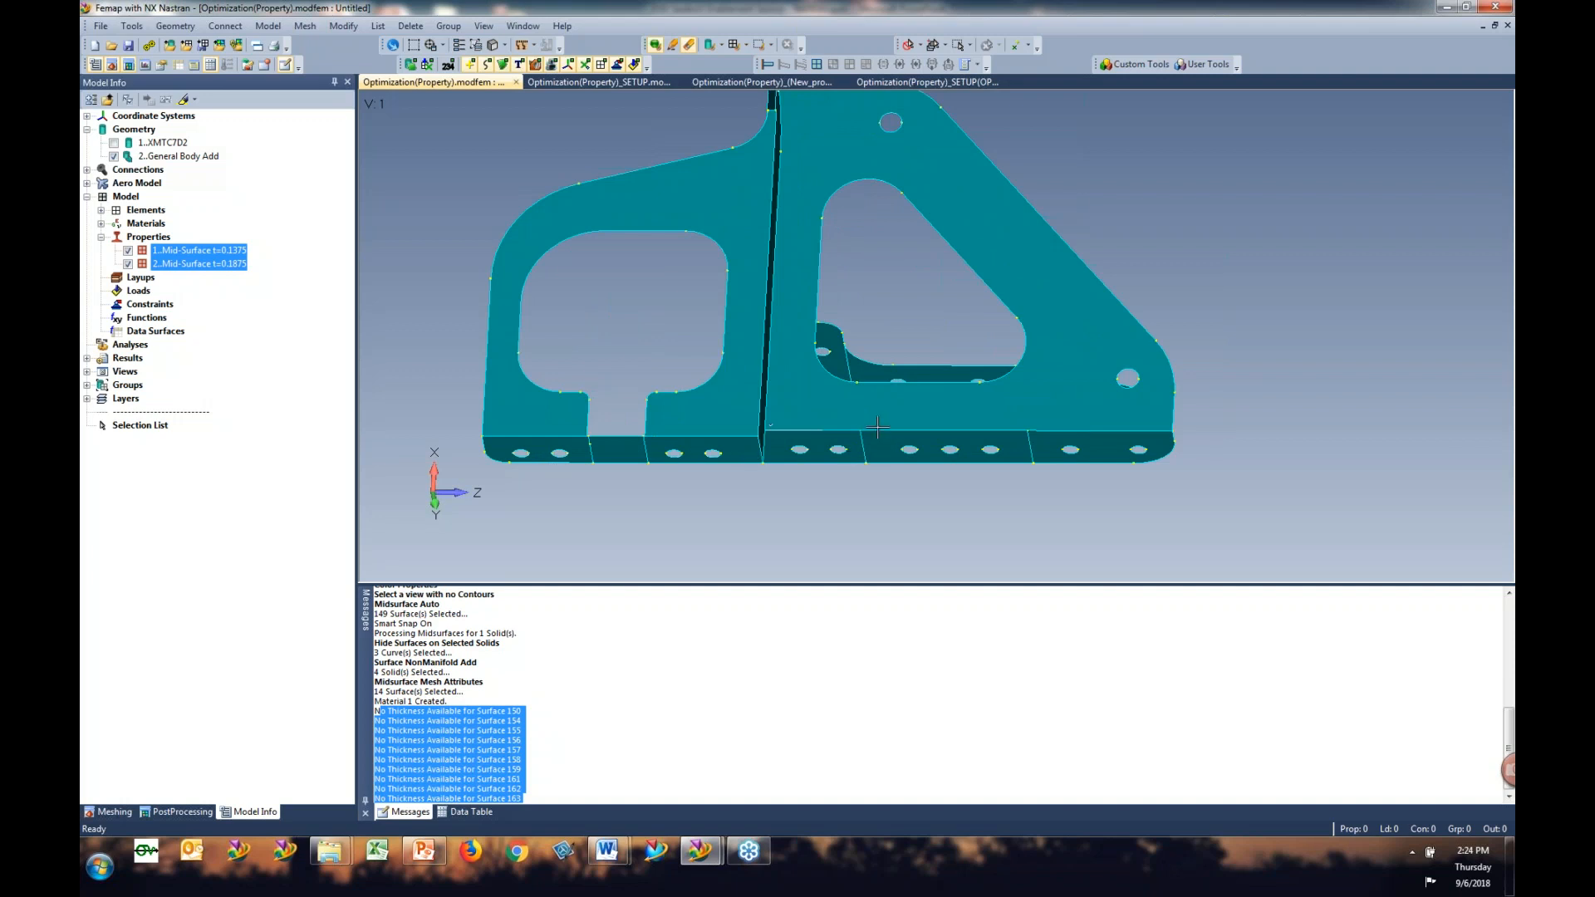
middle_click_drag(895, 305, 894, 363)
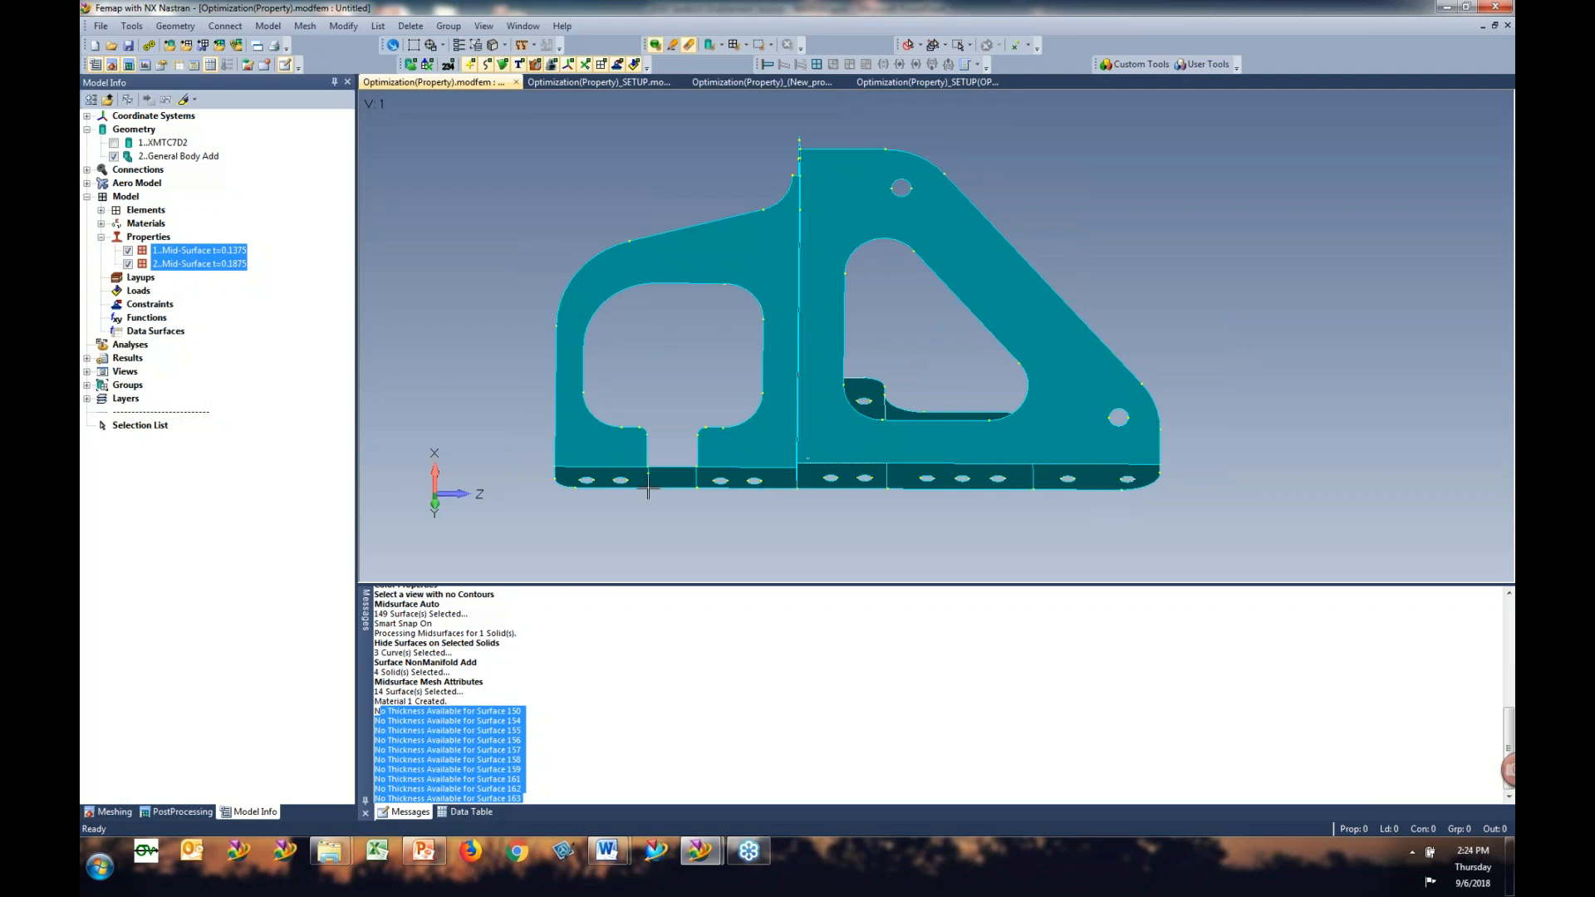
left_click(241, 304)
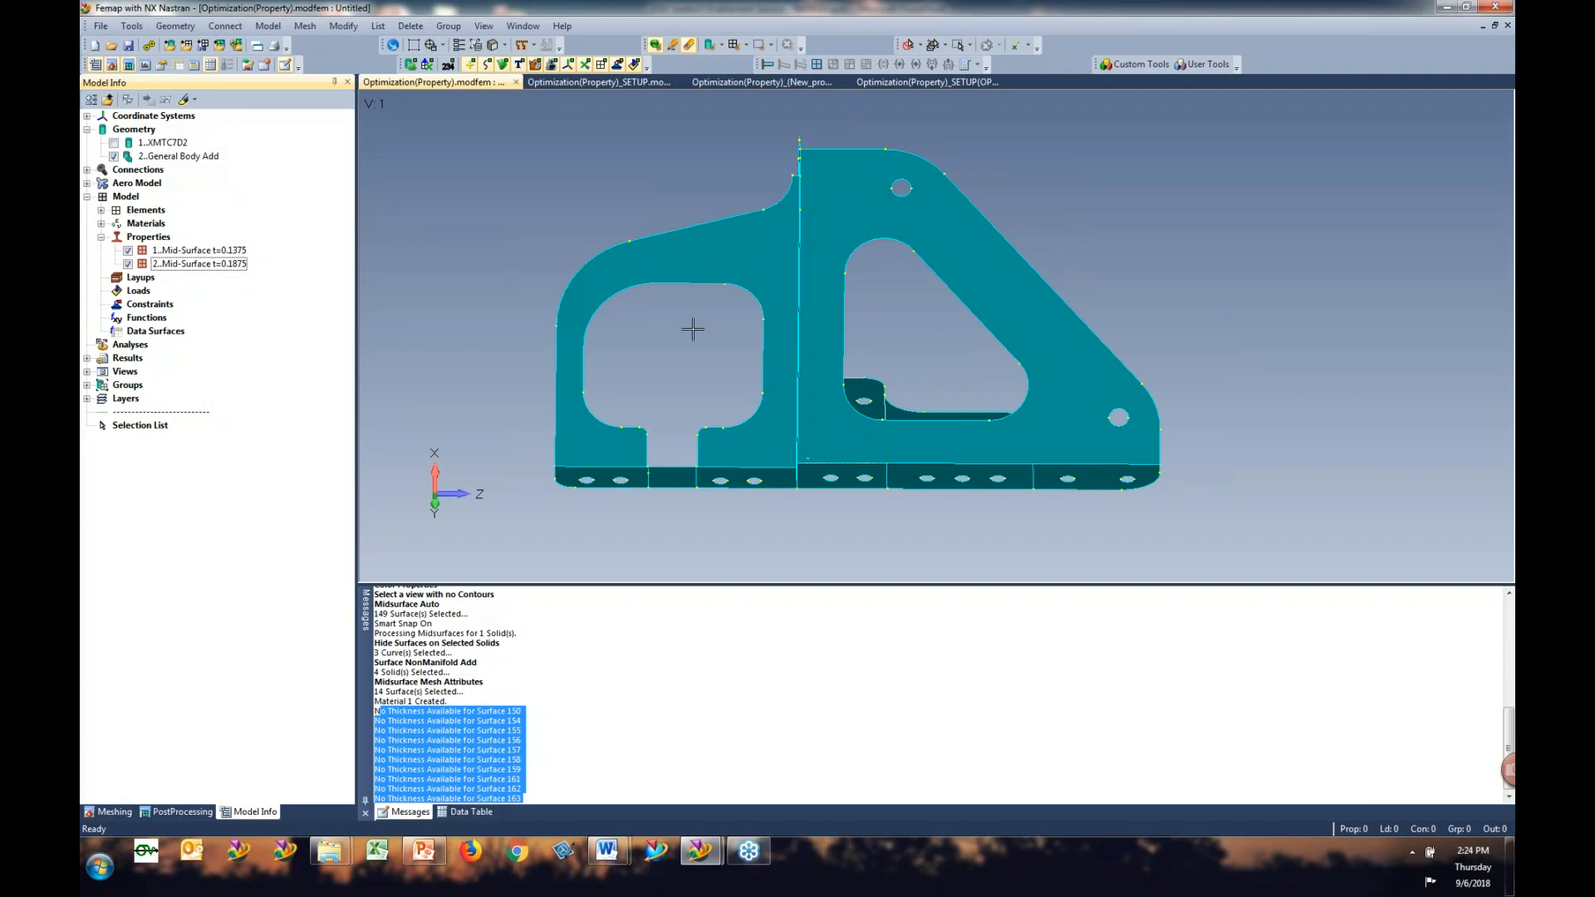
Step: Remove the hole loops along the bracket's narrow flange with Feature Removal, adding surface mesh points in their place
middle_click_drag(701, 341, 709, 415)
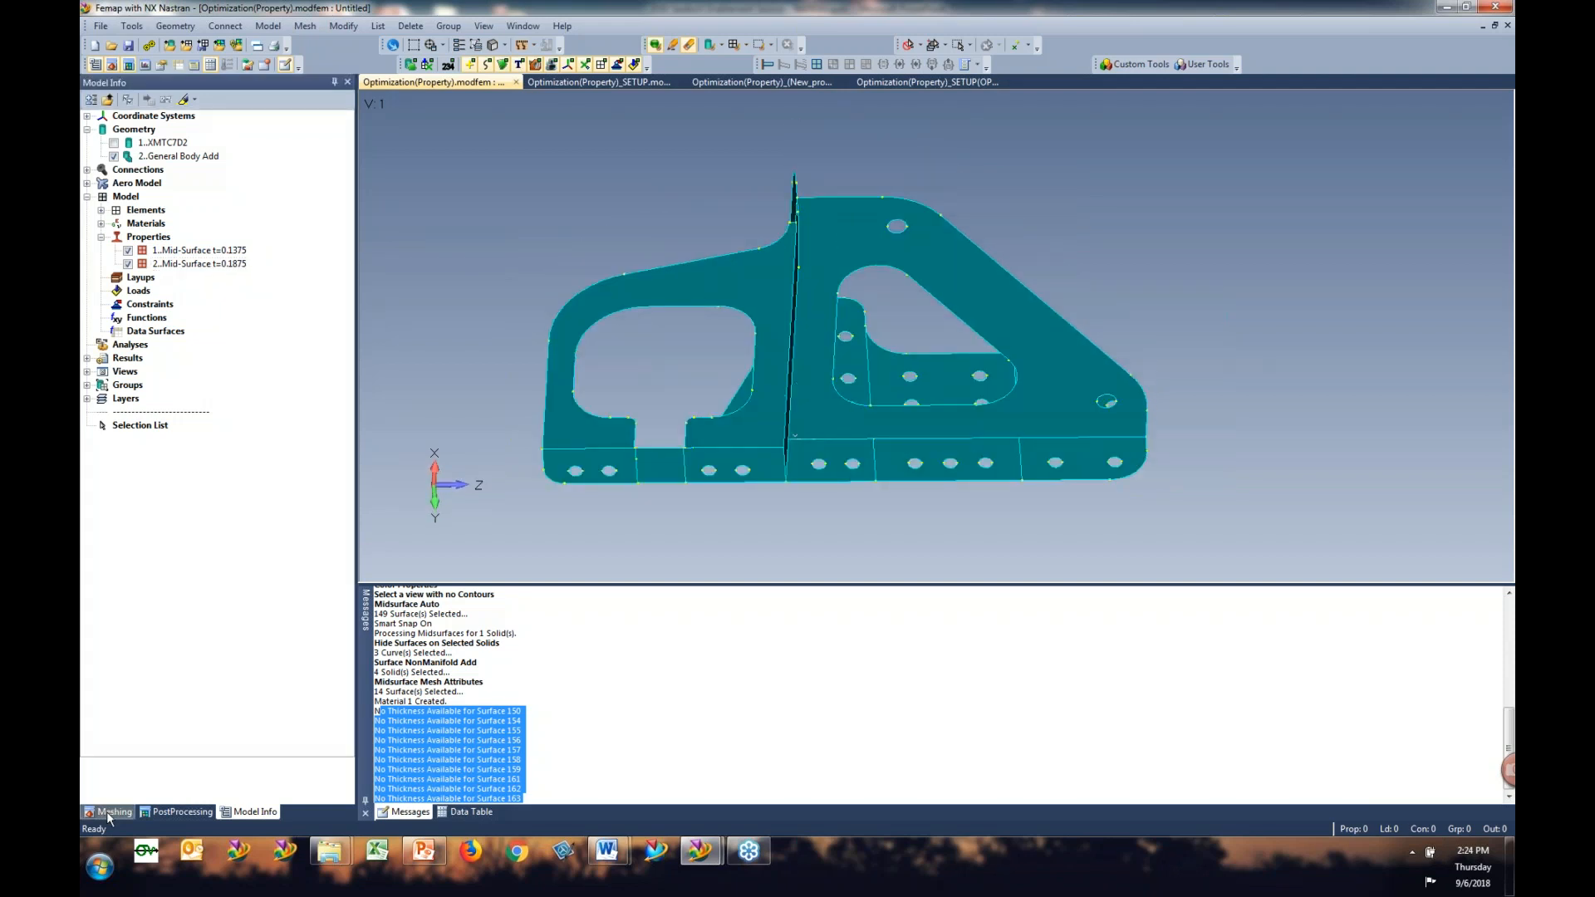
left_click(107, 817)
left_click(145, 138)
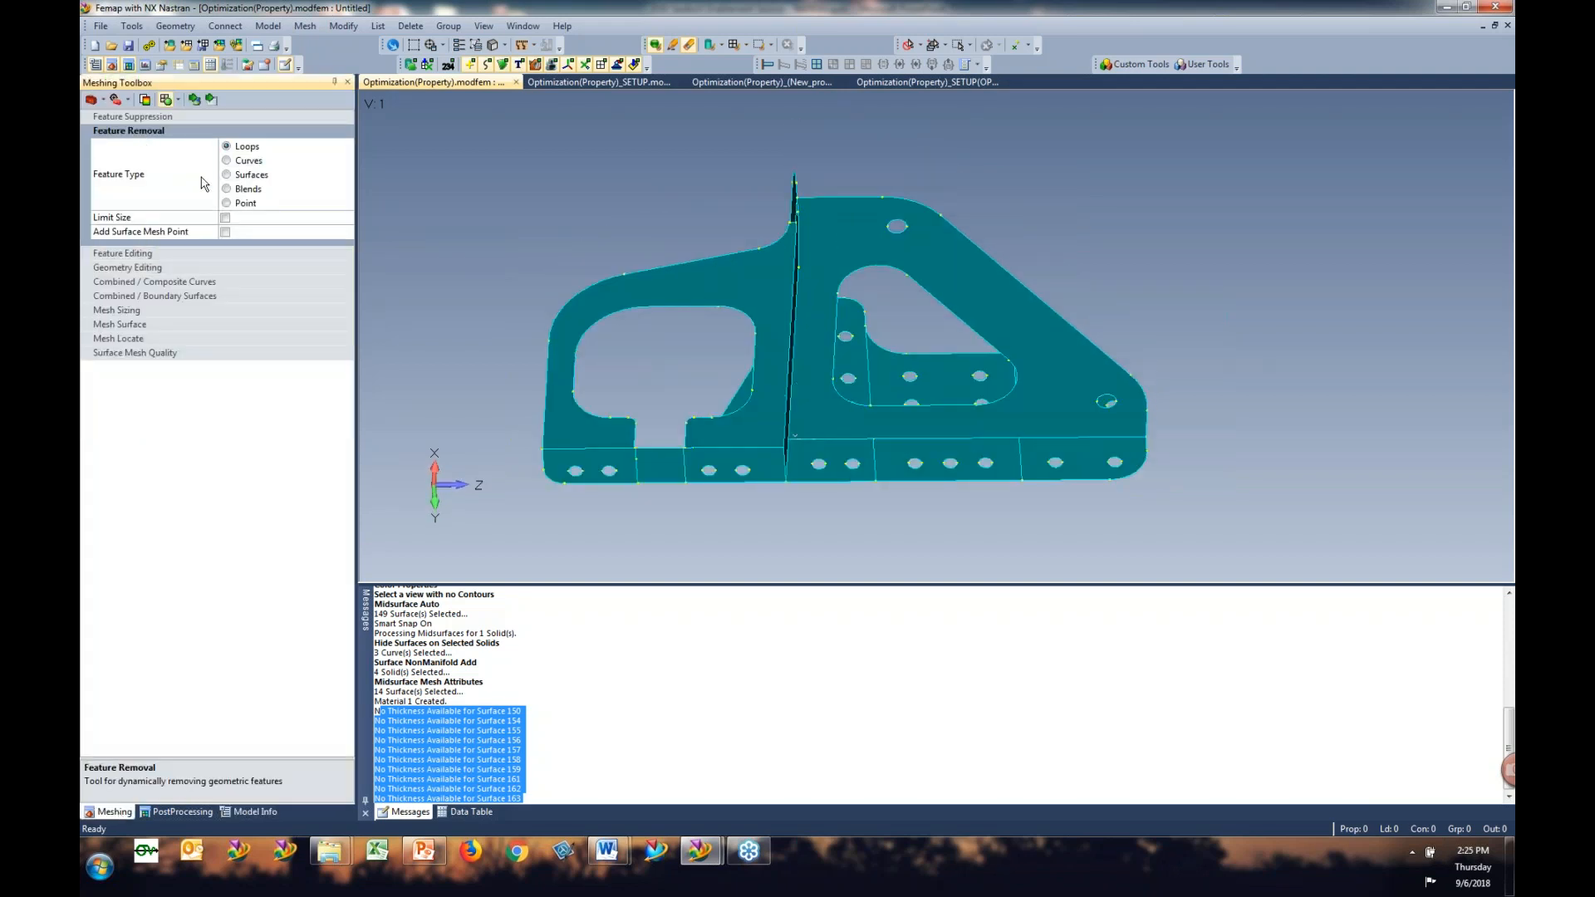
left_click(225, 232)
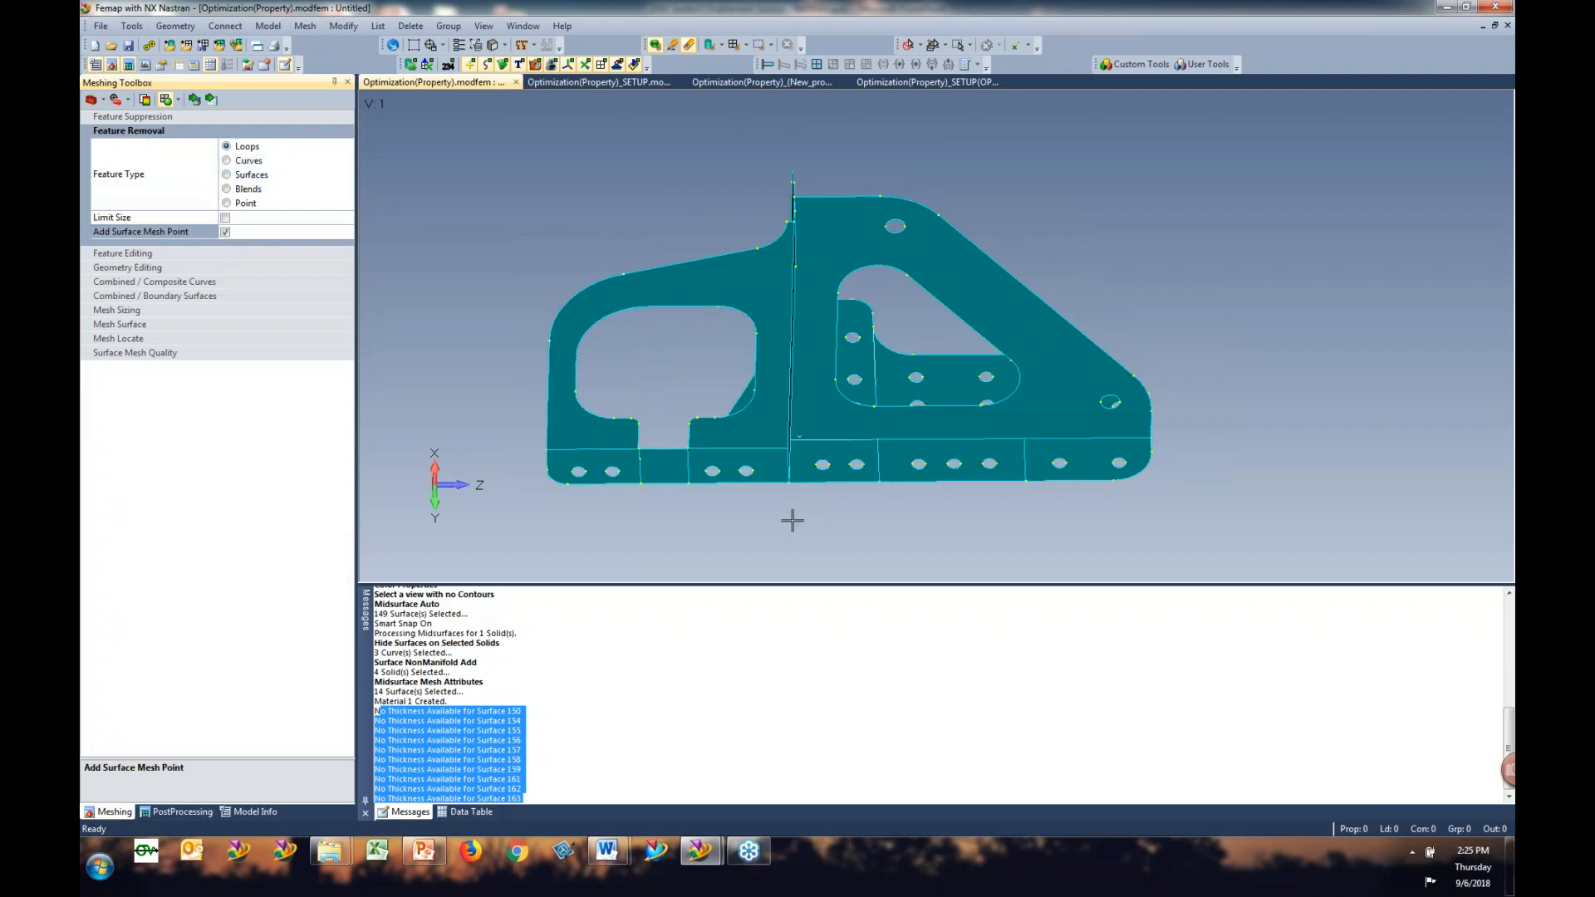
middle_click_drag(793, 521, 797, 540)
left_click(196, 99)
left_click_drag(517, 427, 1168, 556)
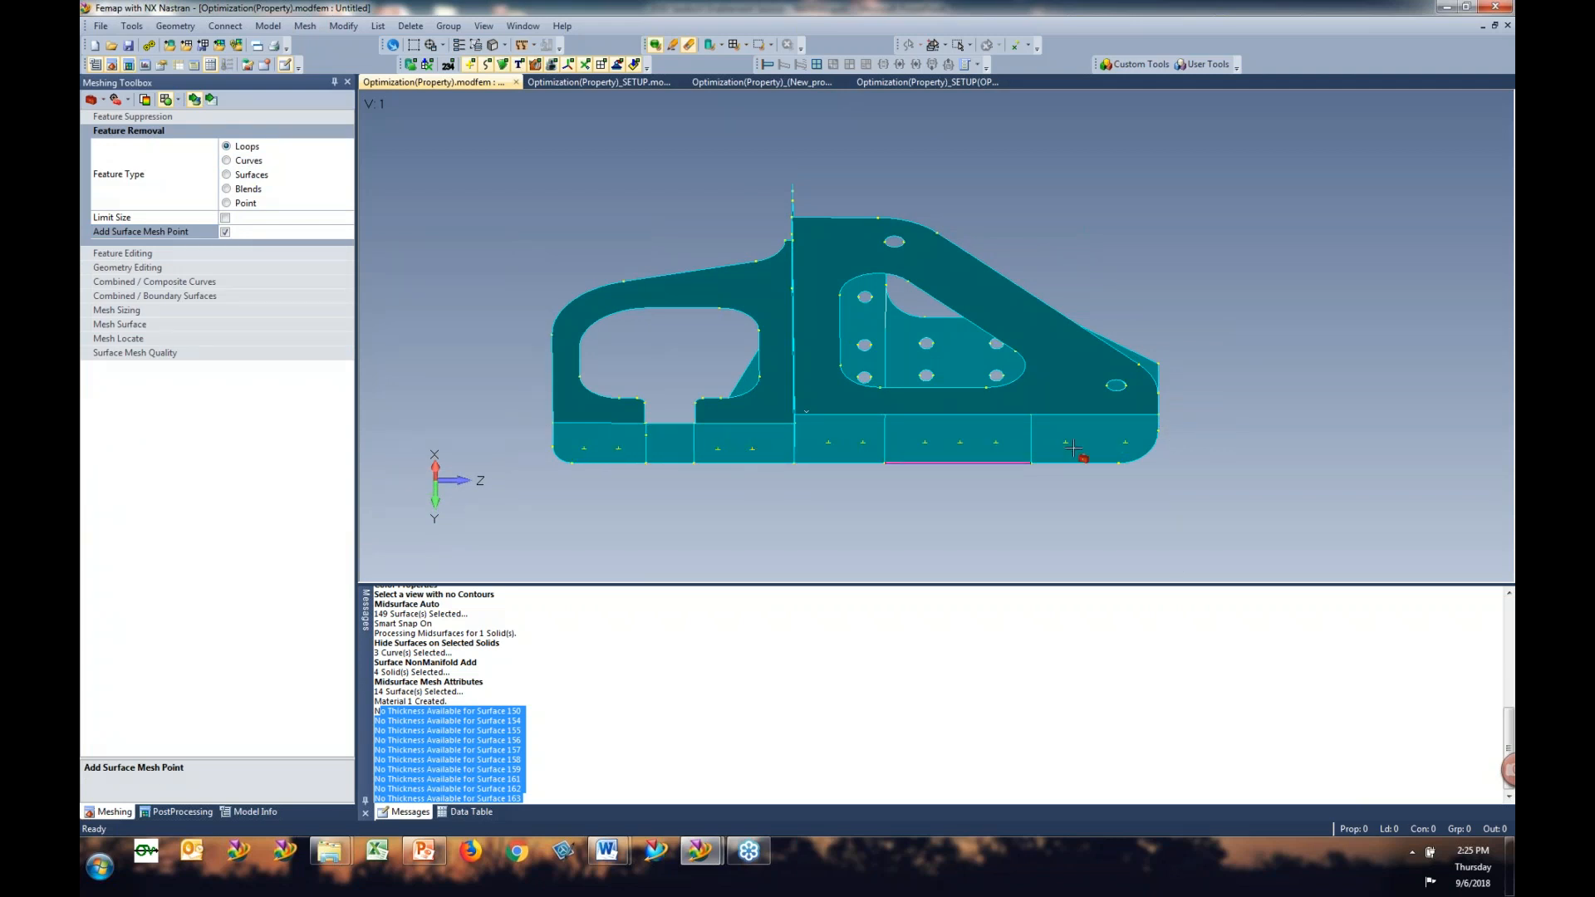
Step: Remove all hole loops of the wide base plate in the same way, leaving surface mesh points
scroll(943, 413, "up", 3)
middle_click_drag(942, 413, 1133, 364)
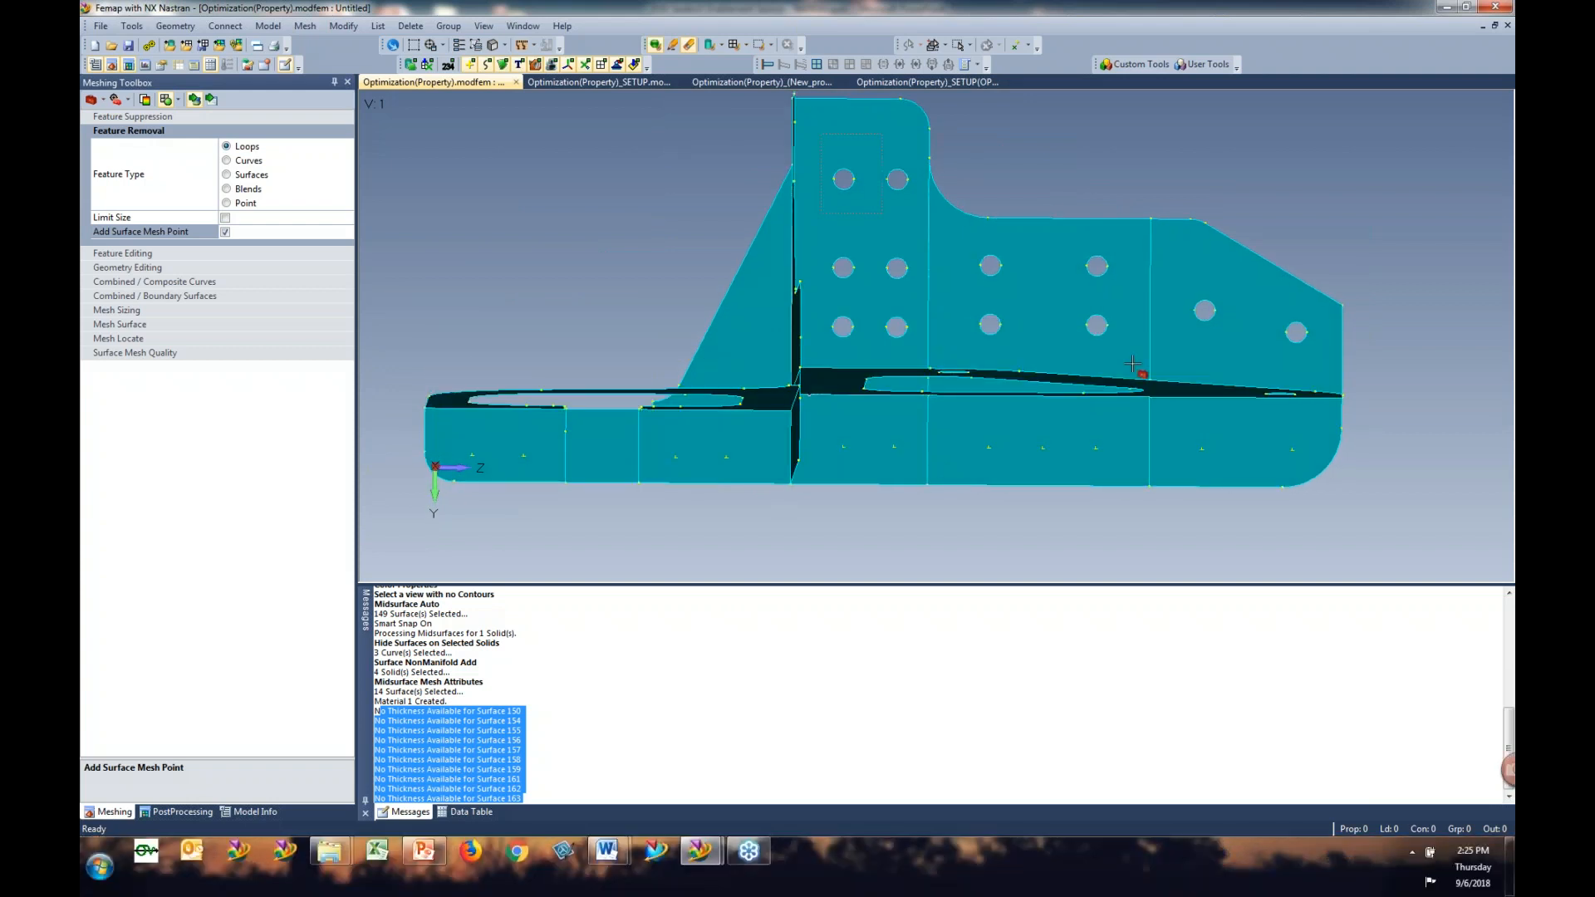
left_click(1322, 362)
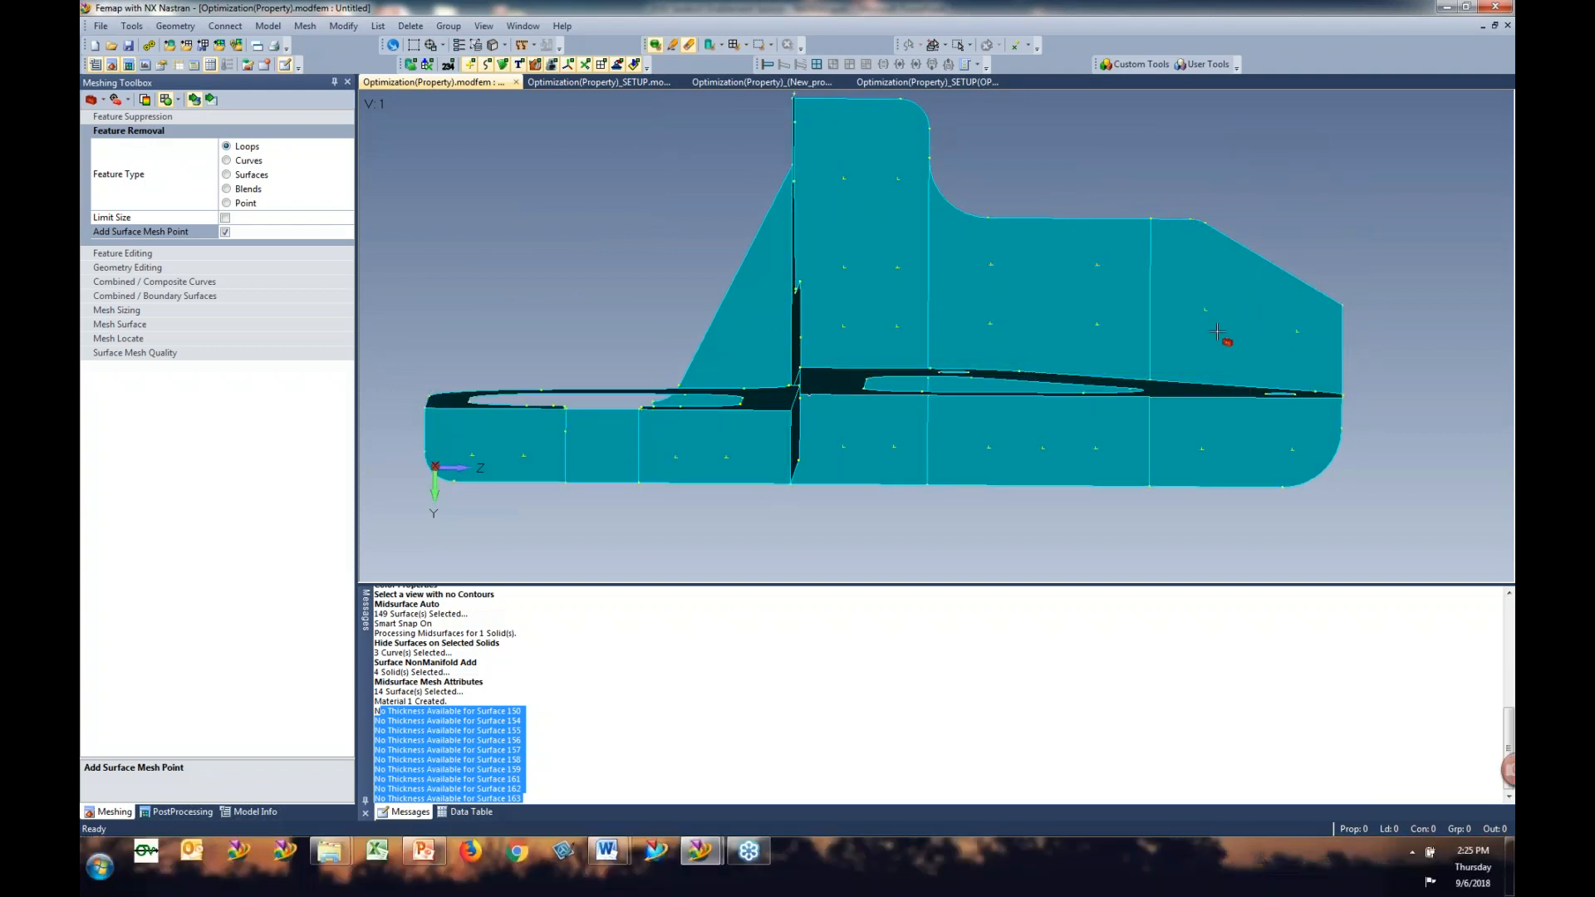
Step: Mesh the rounded end surface of the narrow flange with quad elements, using its meshing attributes, Size All, Connect sizing and Free Mesh
left_click(154, 327)
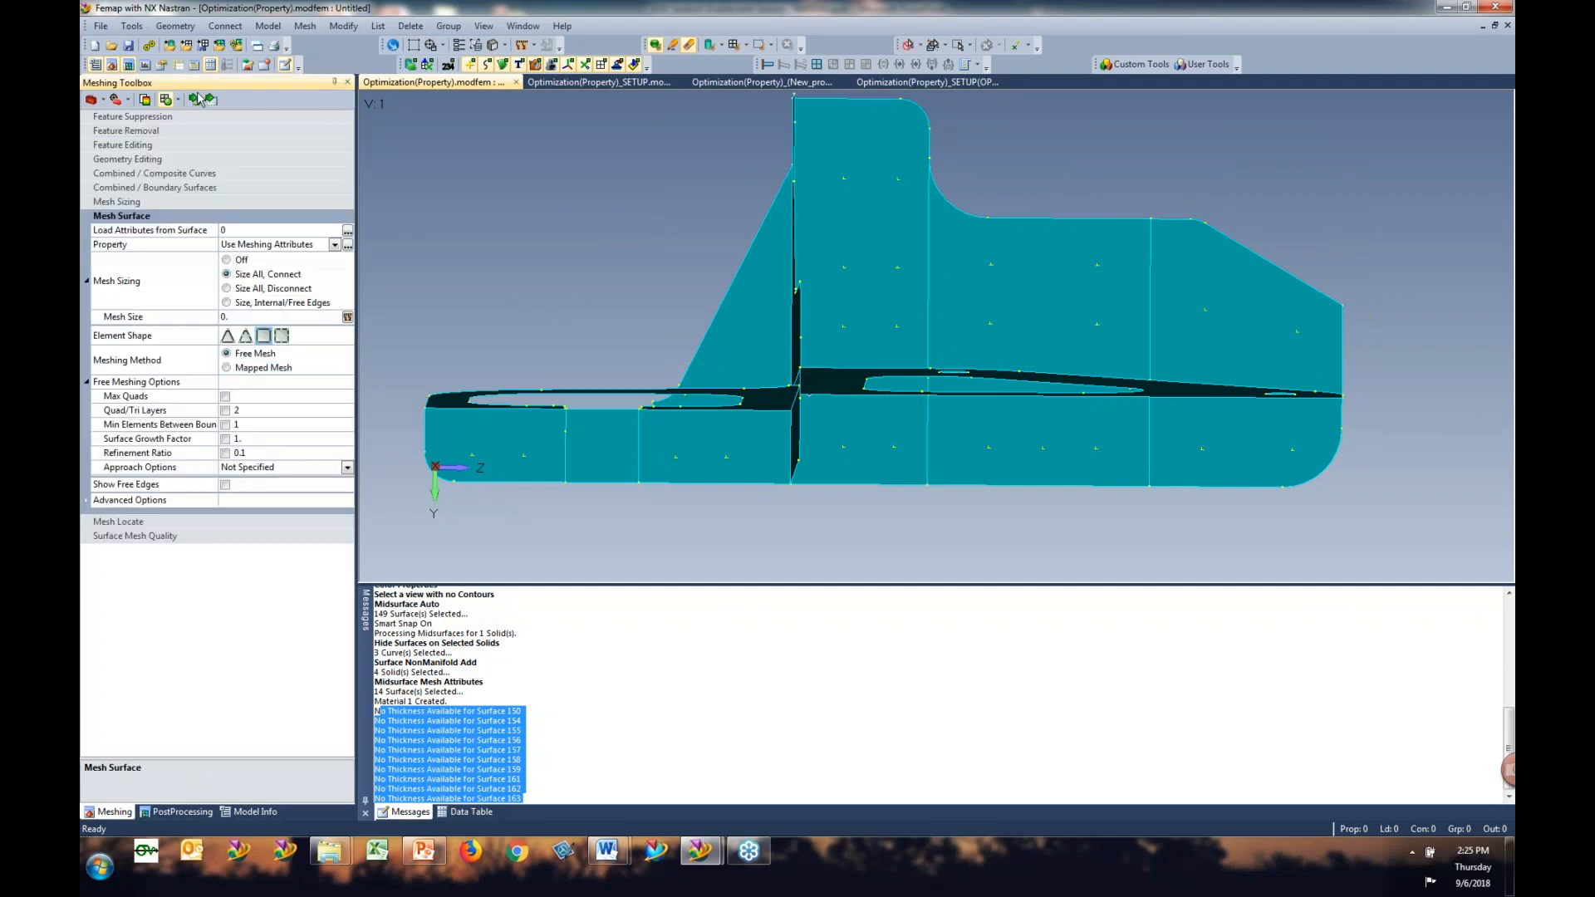
left_click(420, 475)
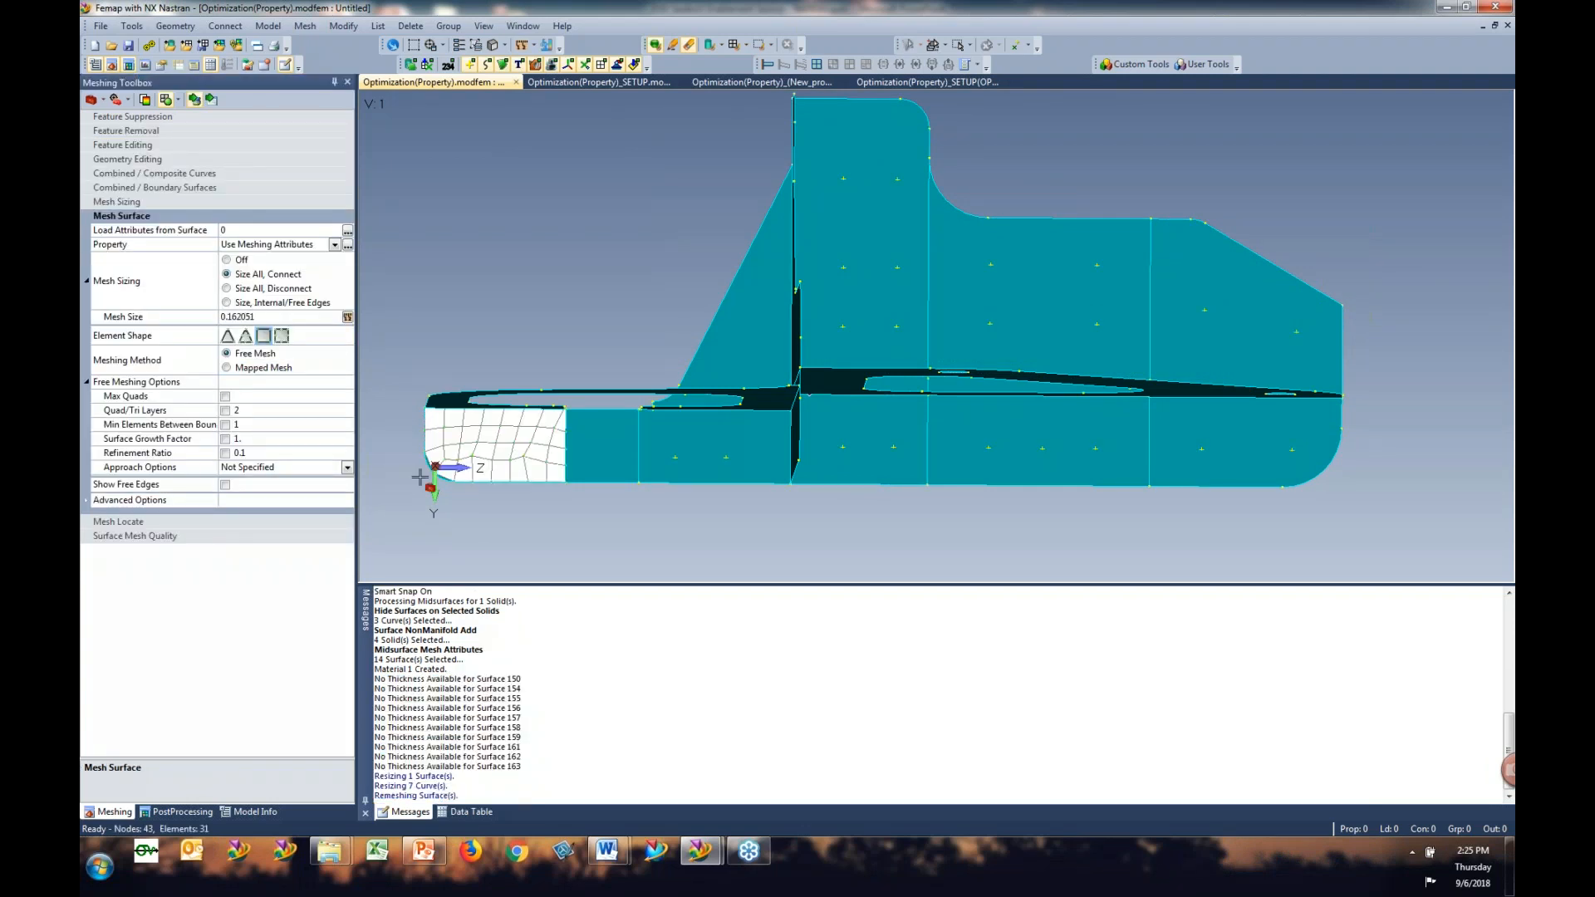
scroll(440, 469, "up", 2)
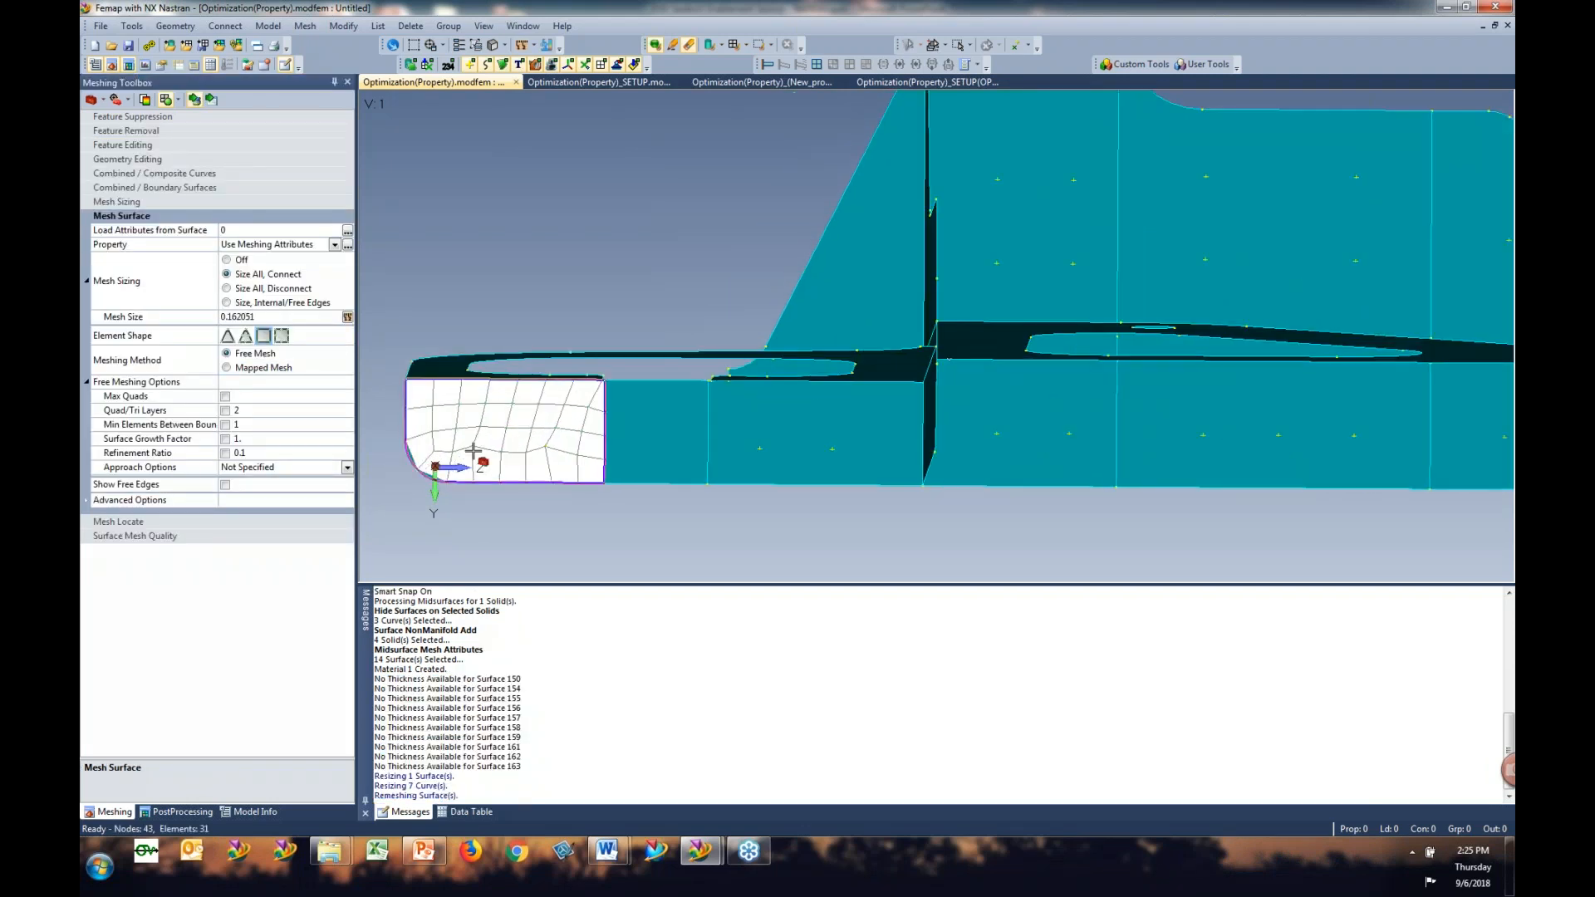
left_click(525, 437)
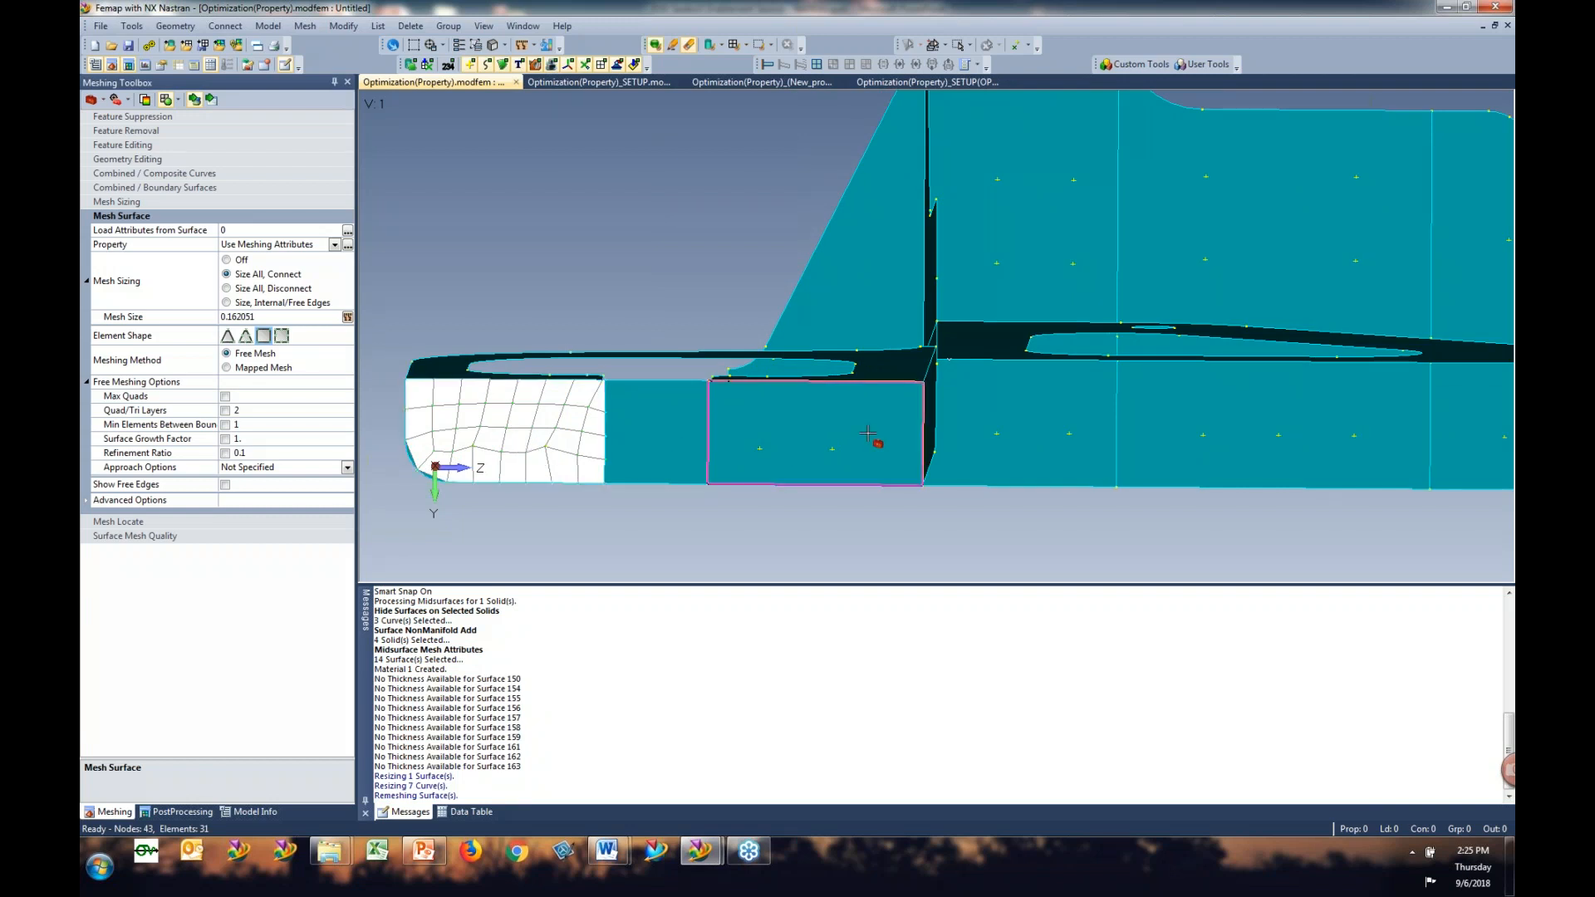
Step: Free-mesh the two flange surfaces on either side of the vertical rib with the same quad settings, and reopen Feature Removal
left_click(815, 433)
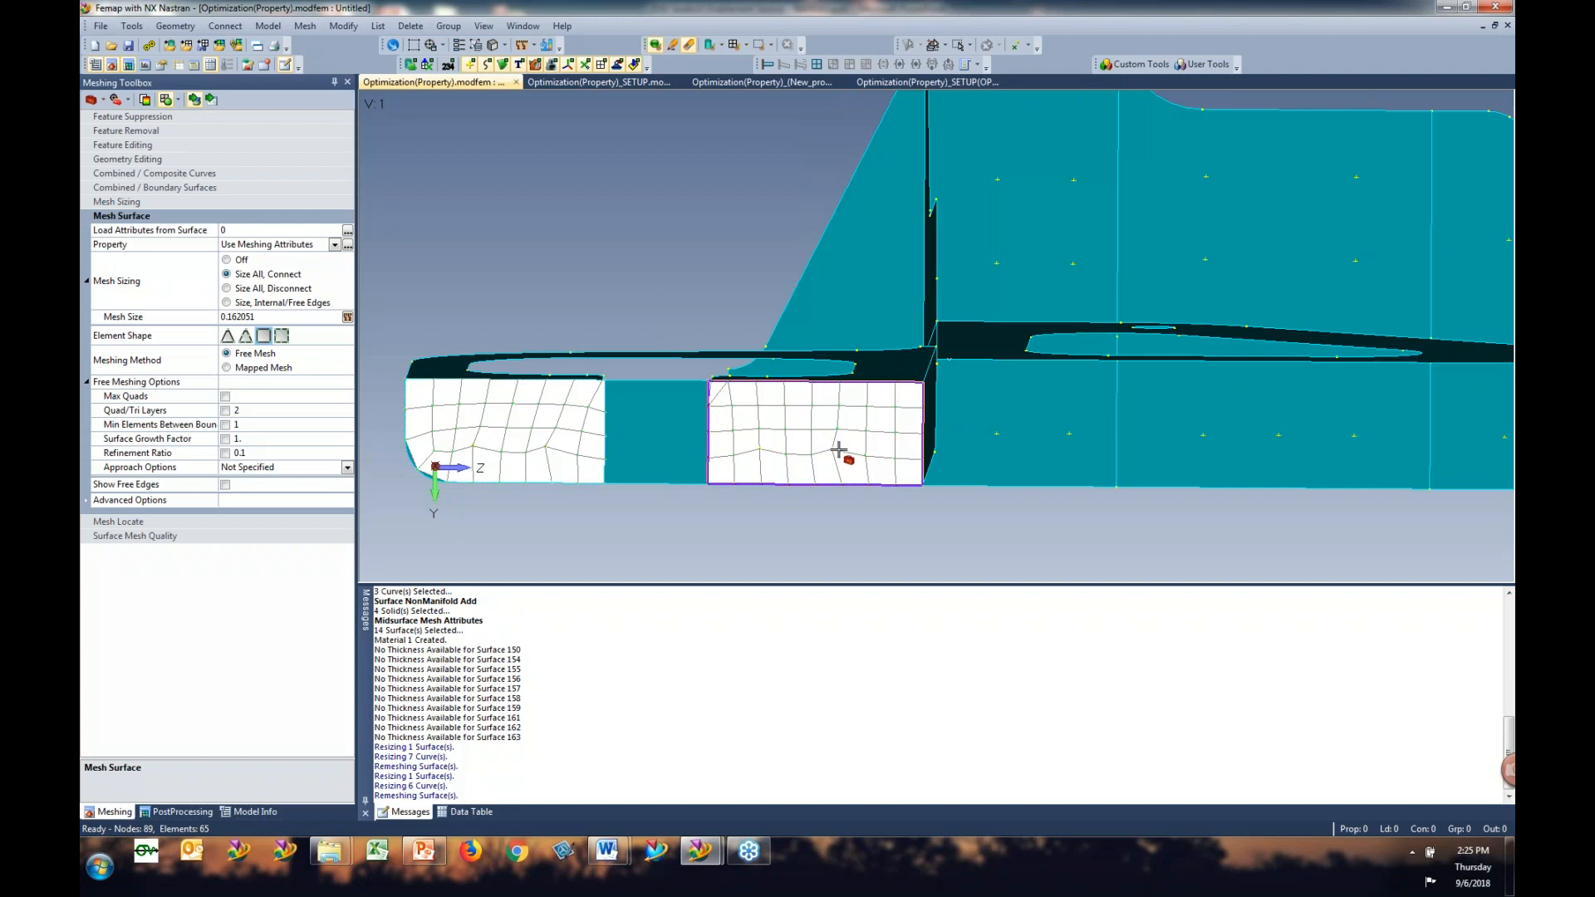
left_click(763, 451)
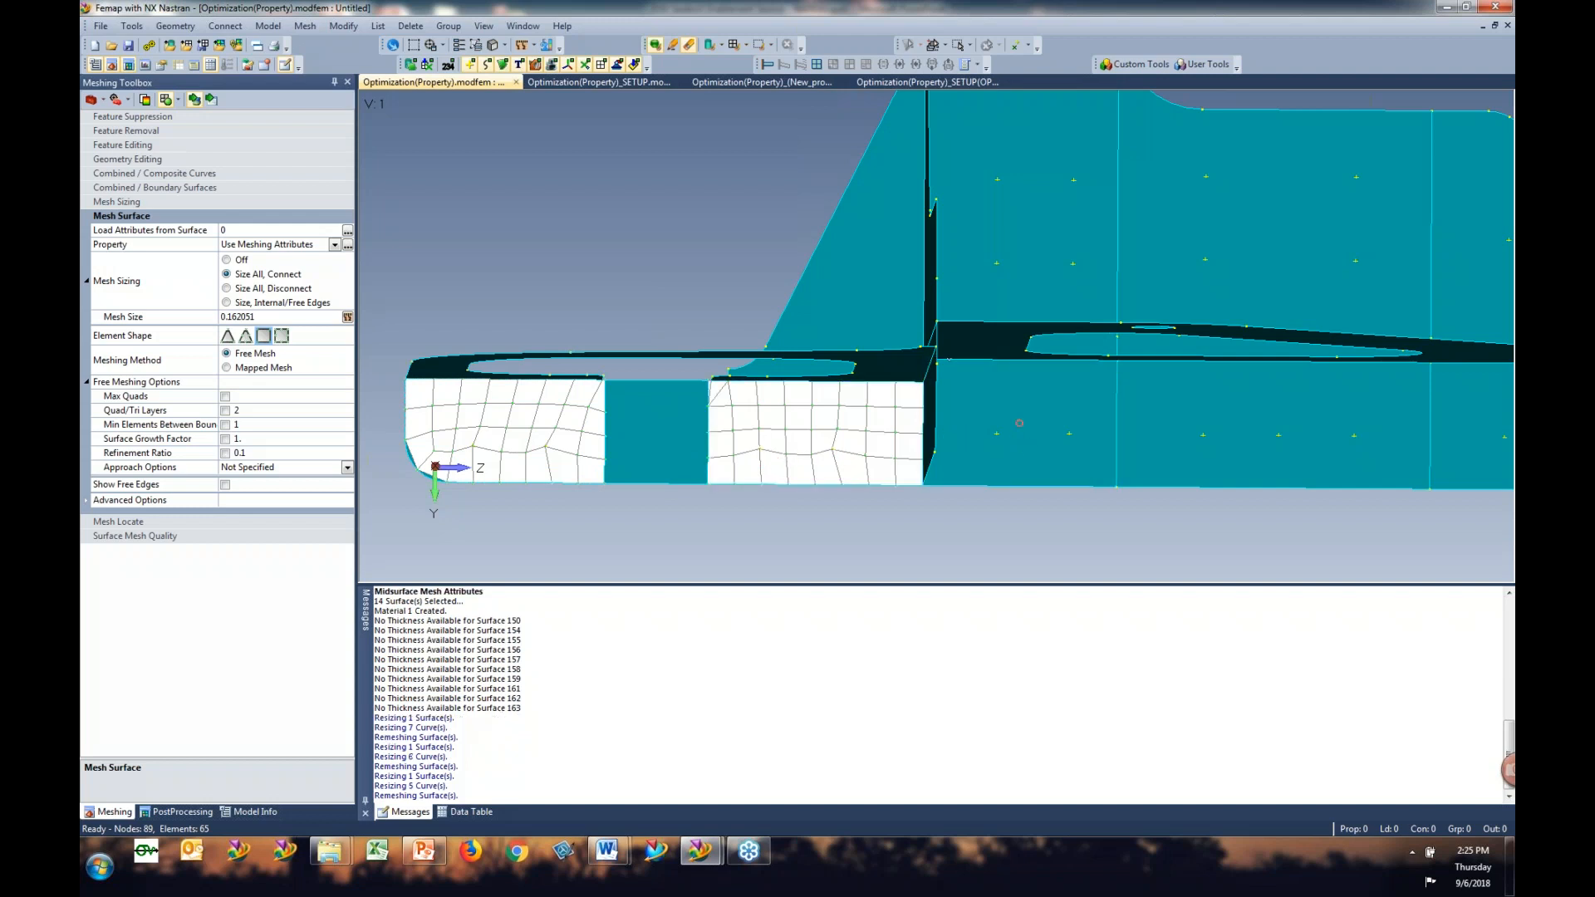
left_click(1019, 423)
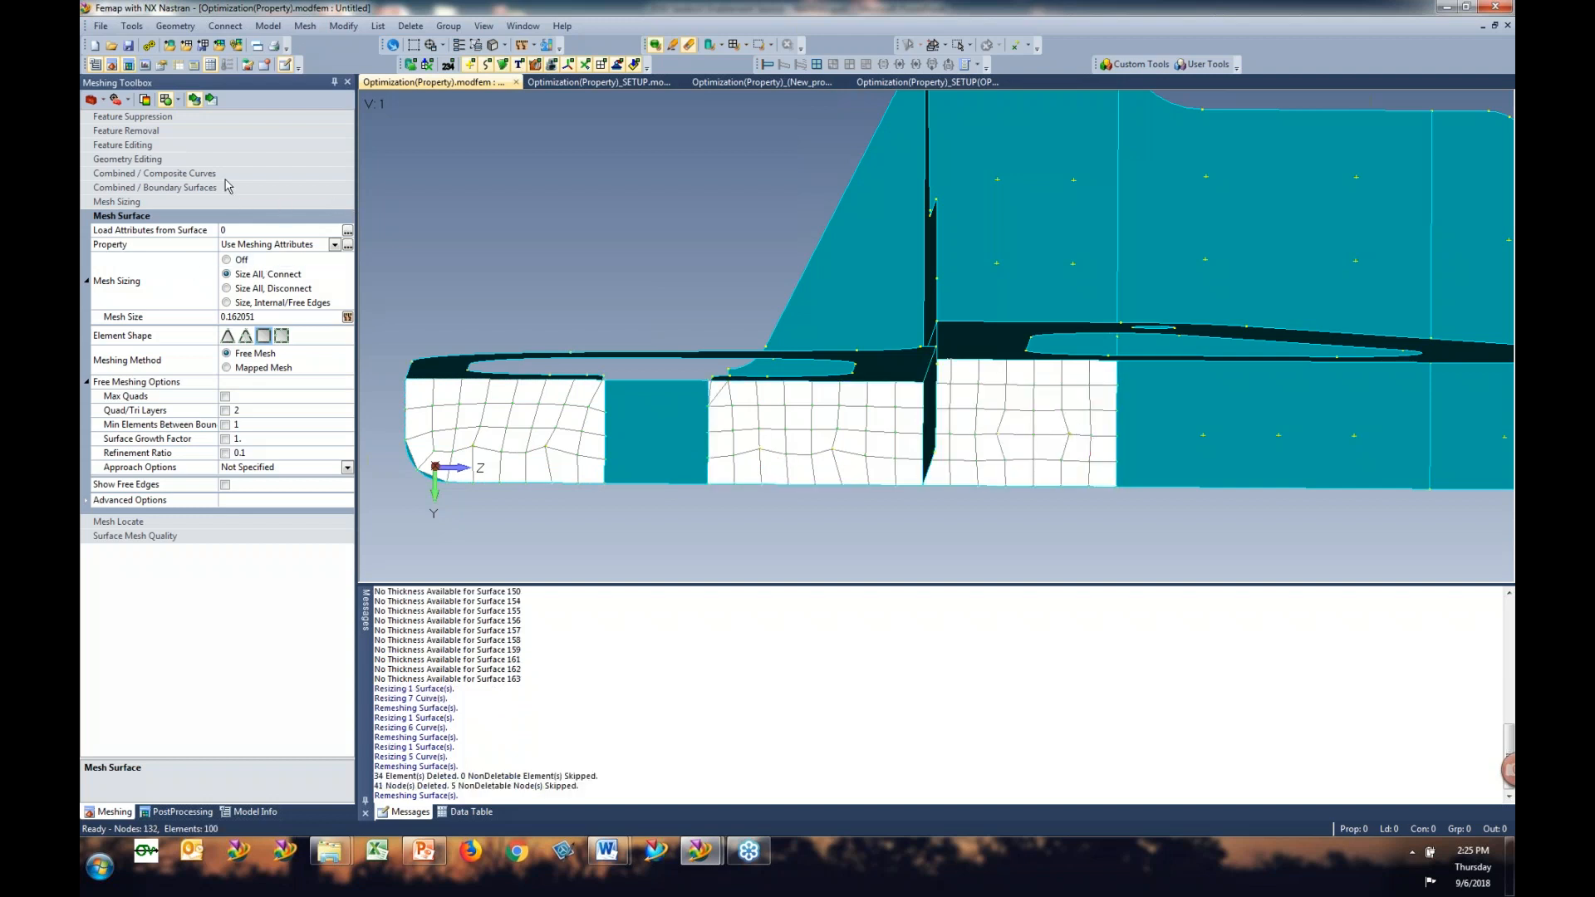
left_click(131, 131)
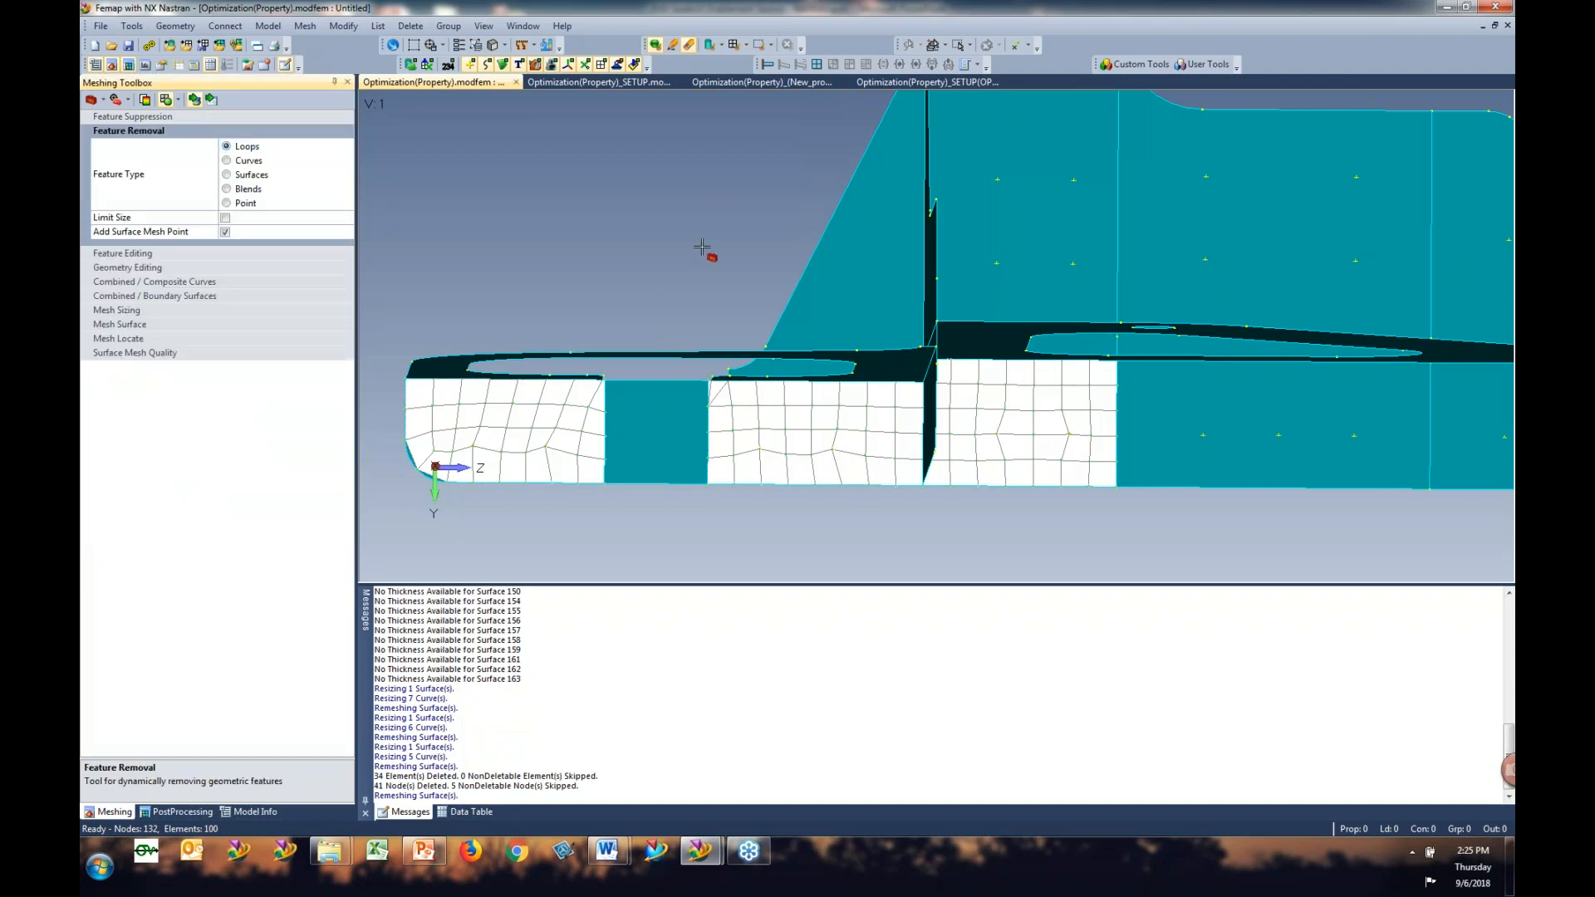
scroll(706, 259, "down", 1)
scroll(699, 233, "down", 3)
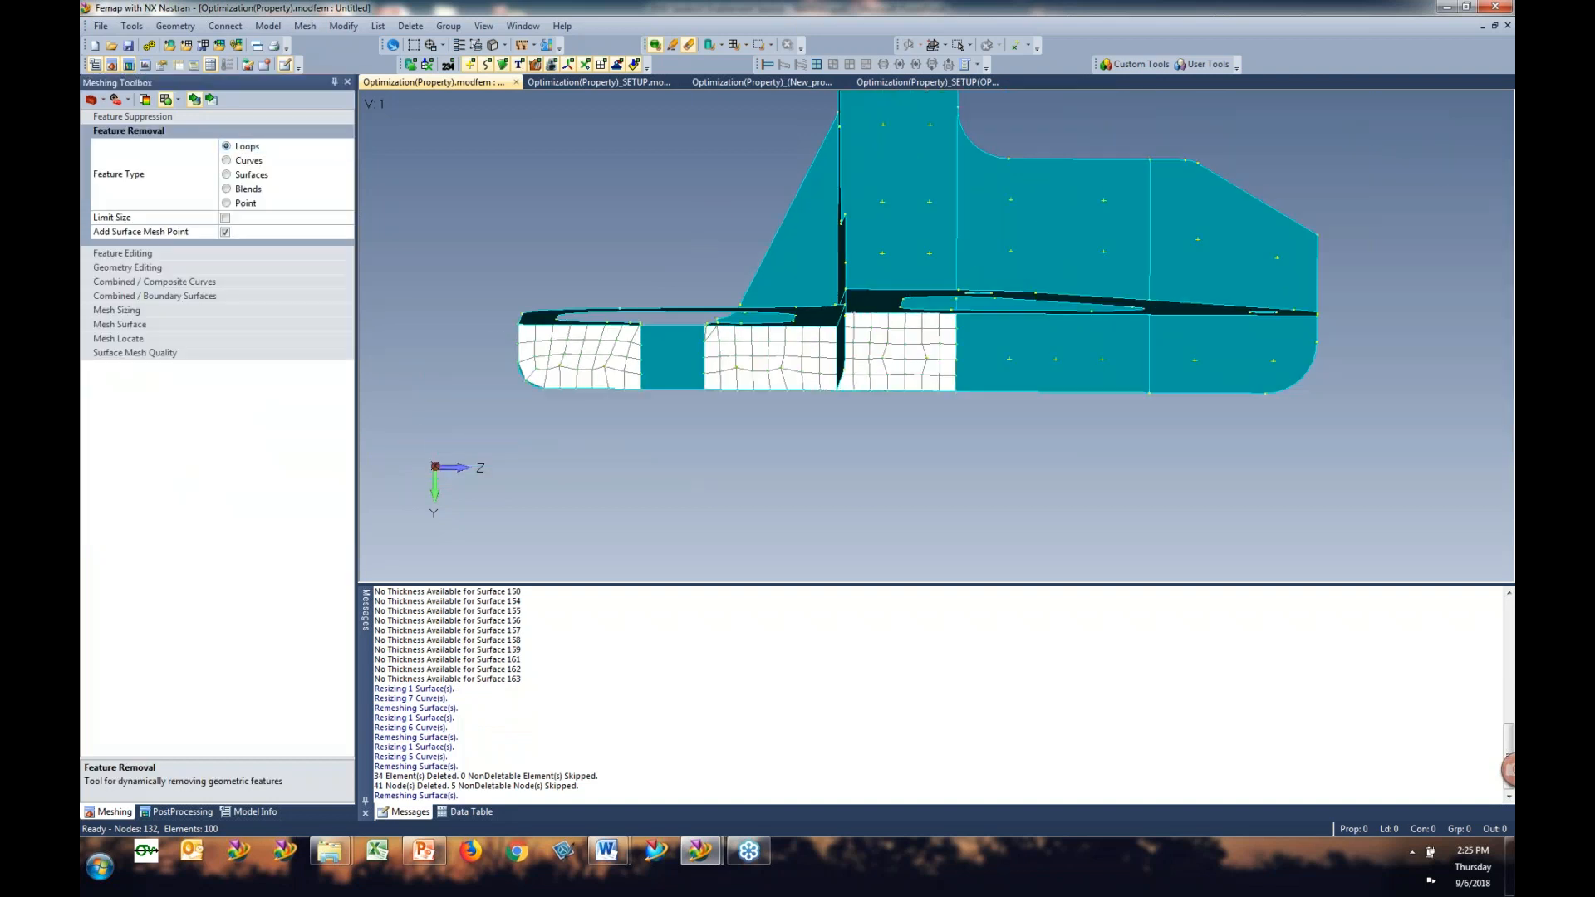
Step: Switch to the Optimization(Property)_SETUP model and highlight all of its properties on the bracket
left_click(613, 82)
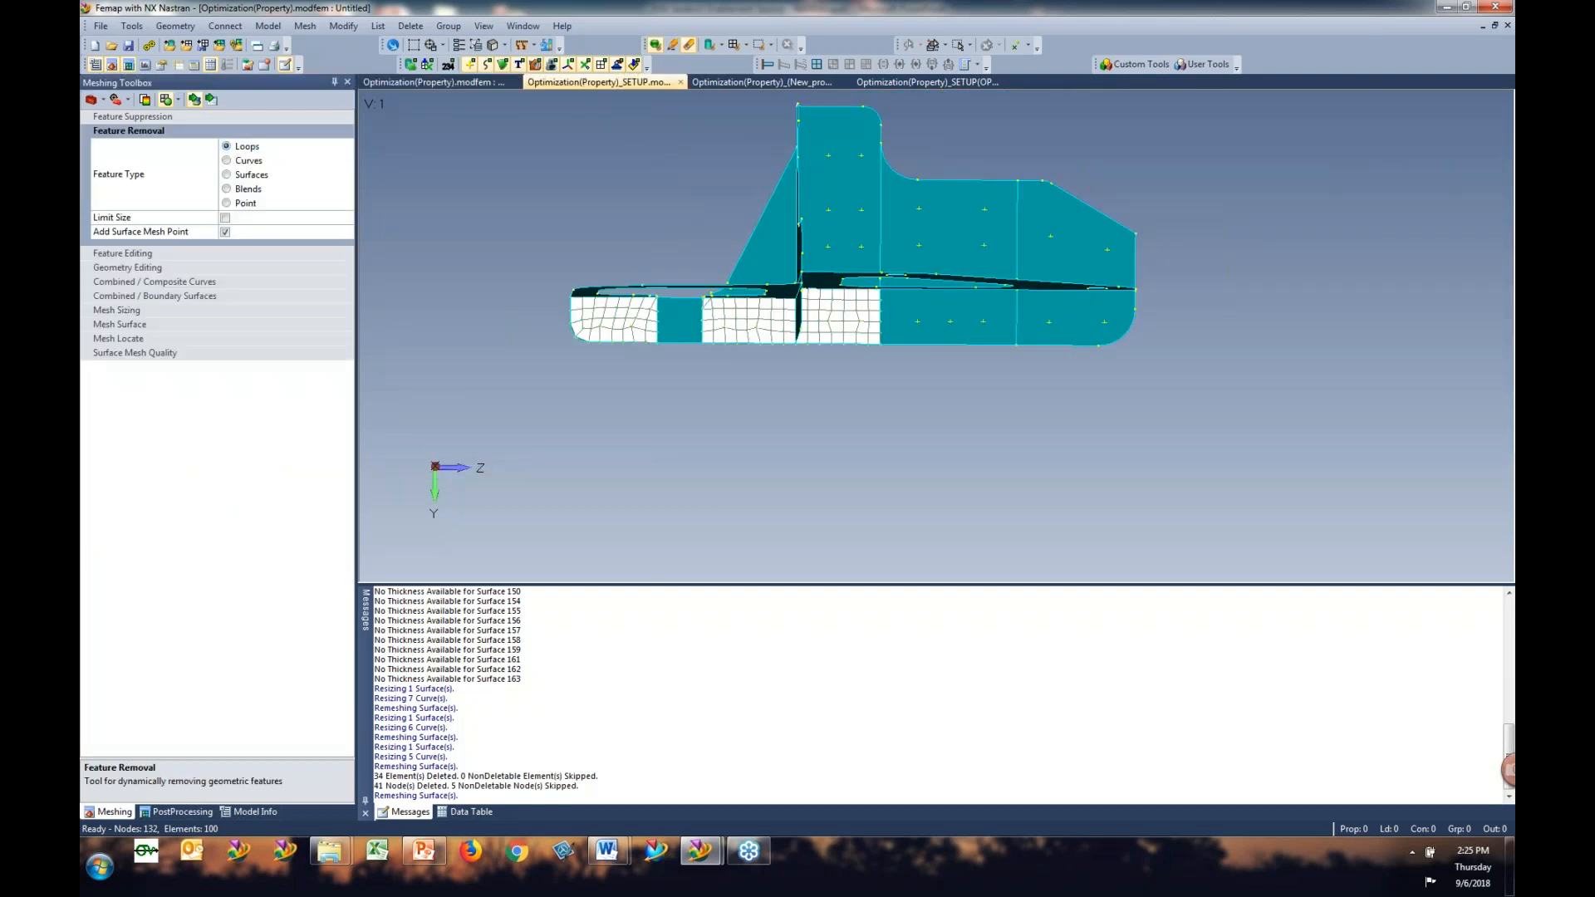
left_click(256, 813)
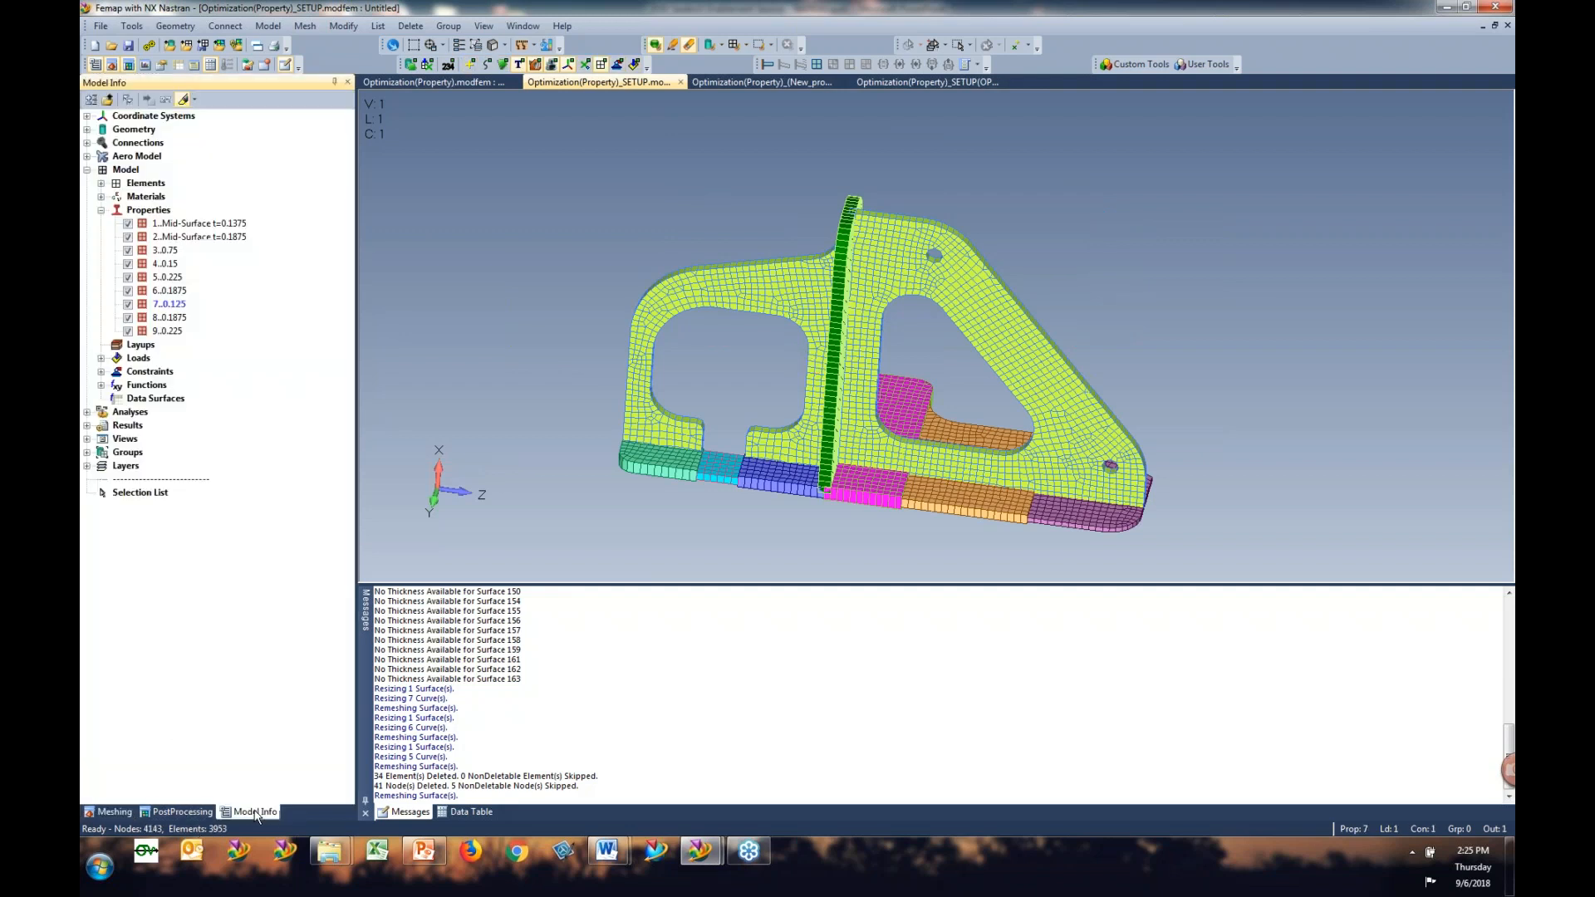
left_click(200, 224)
left_click(169, 331, "shift")
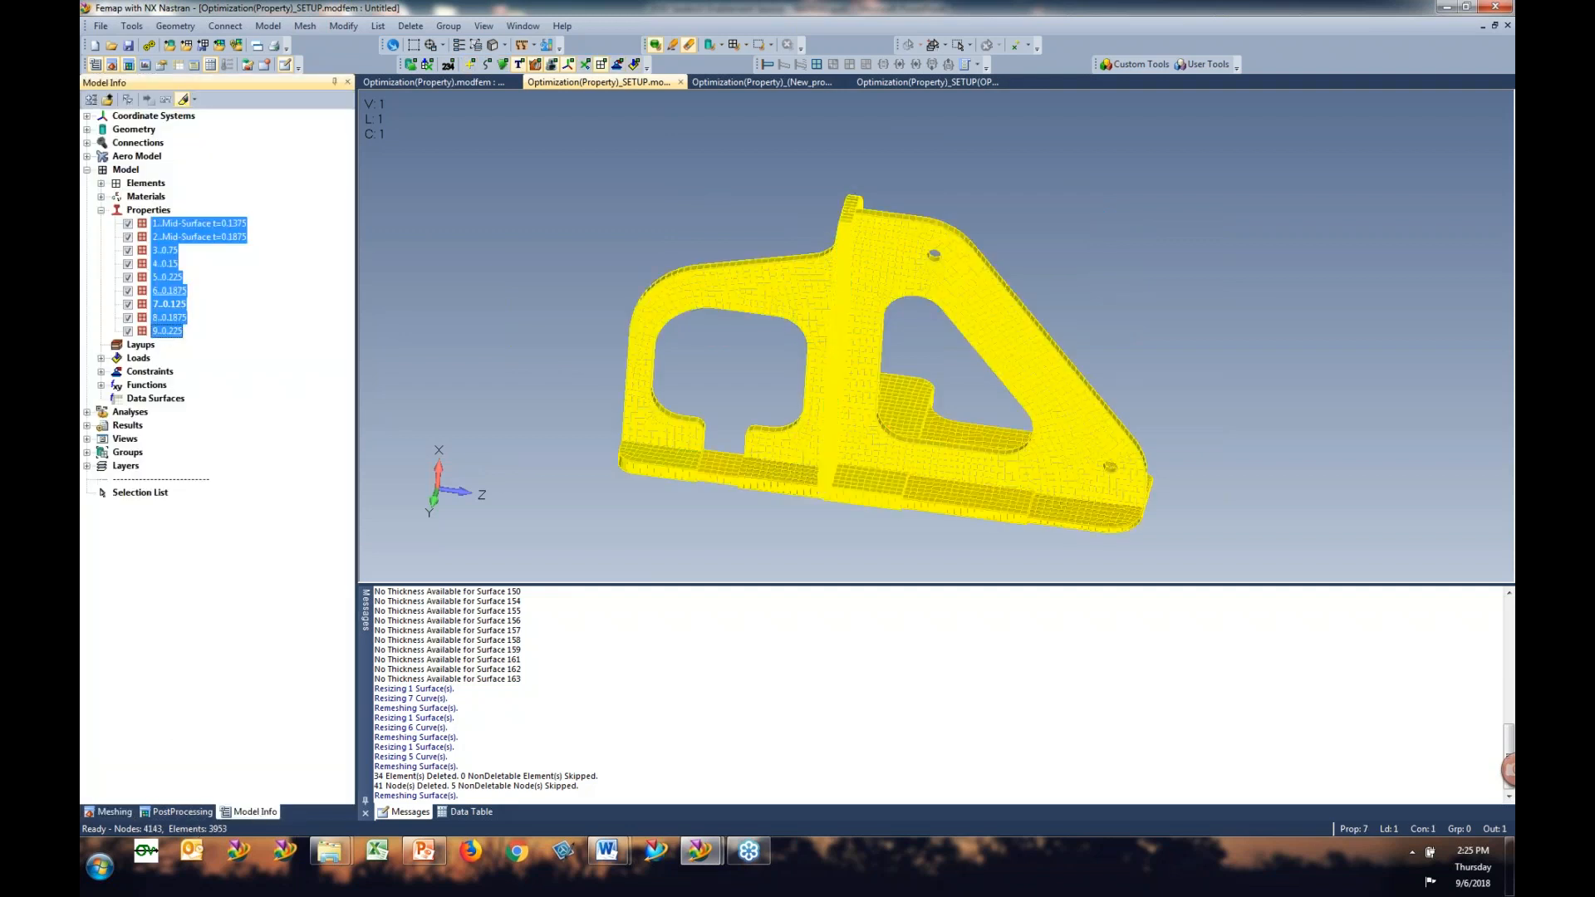
Step: Highlight the properties one by one to examine which bracket region each covers, and inspect the meshed bracket without highlighting
left_click(209, 223)
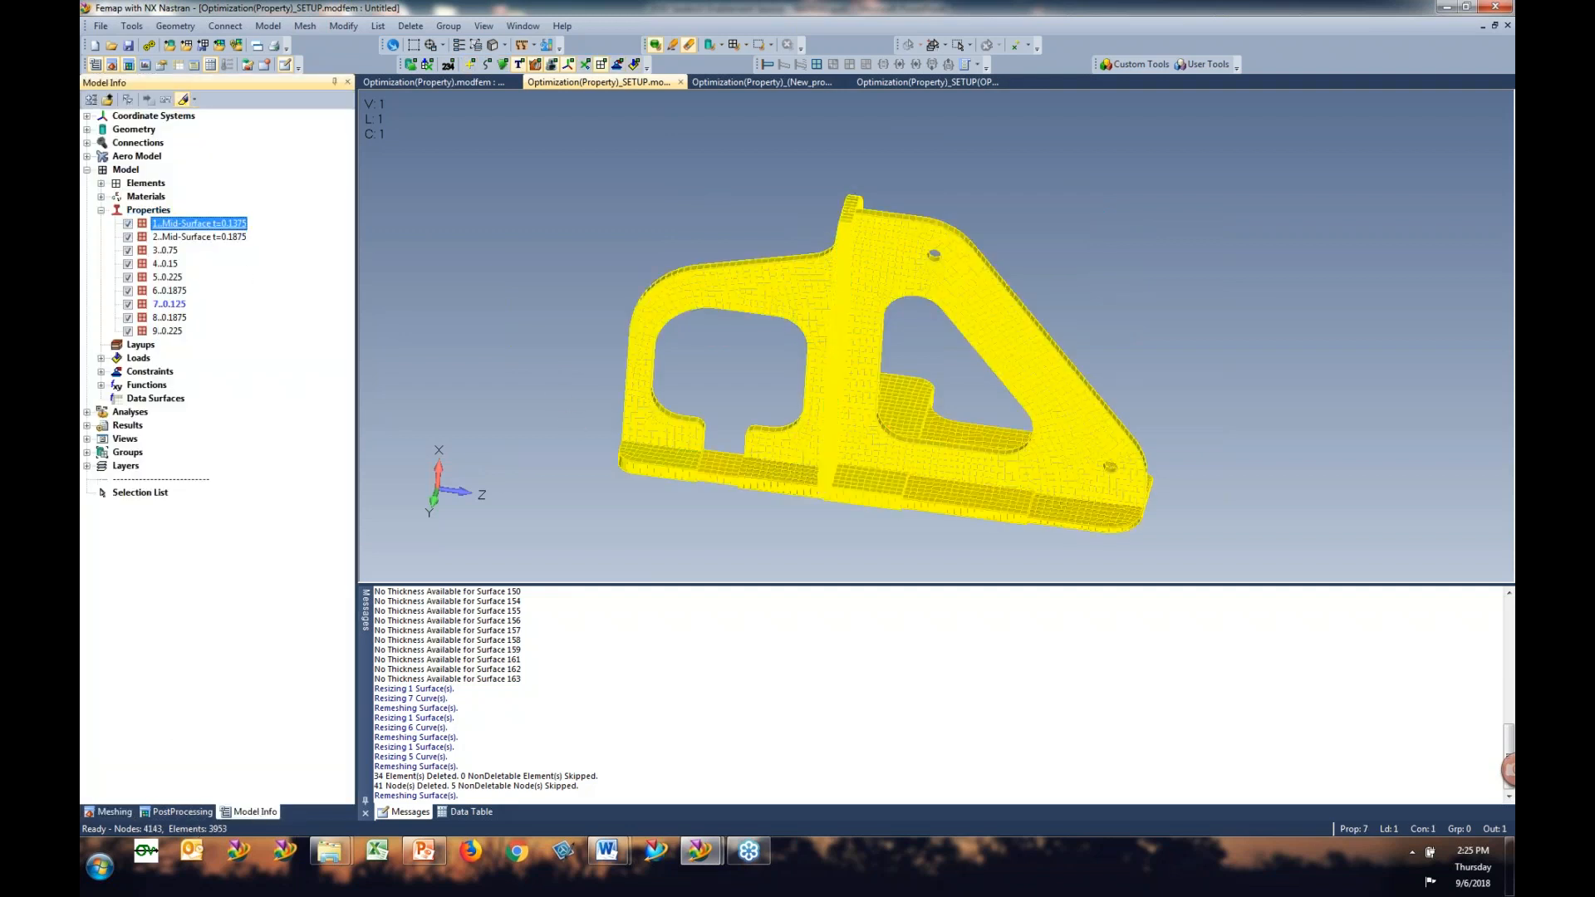
key("Down")
key("Down")
key("Down")
key("Down")
key("Down")
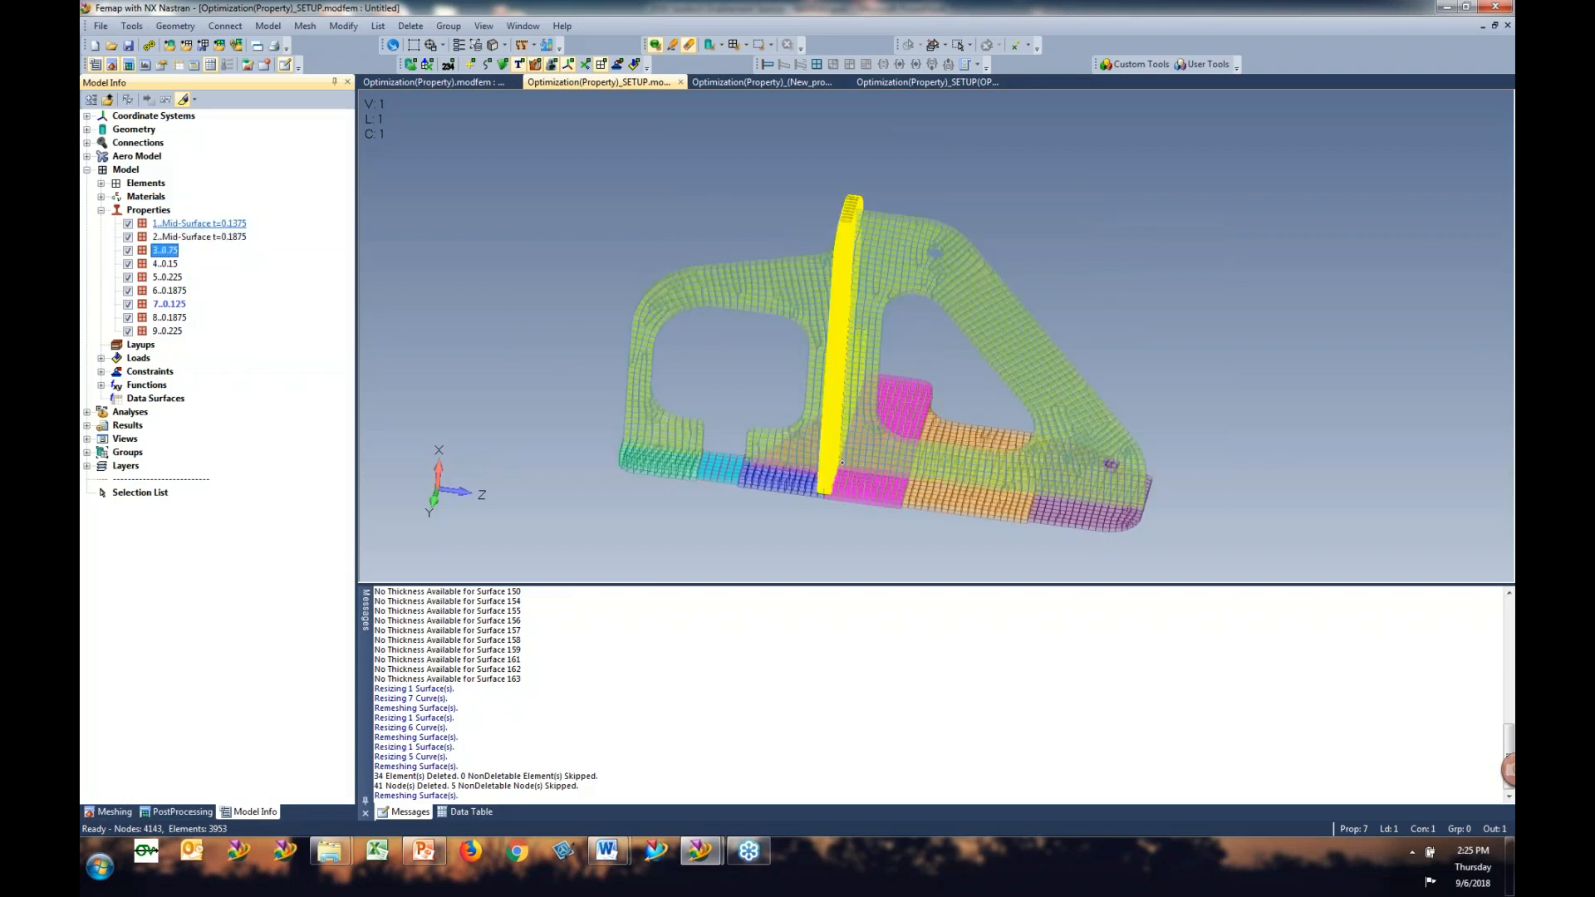
key("Down")
key("Down")
key("Down")
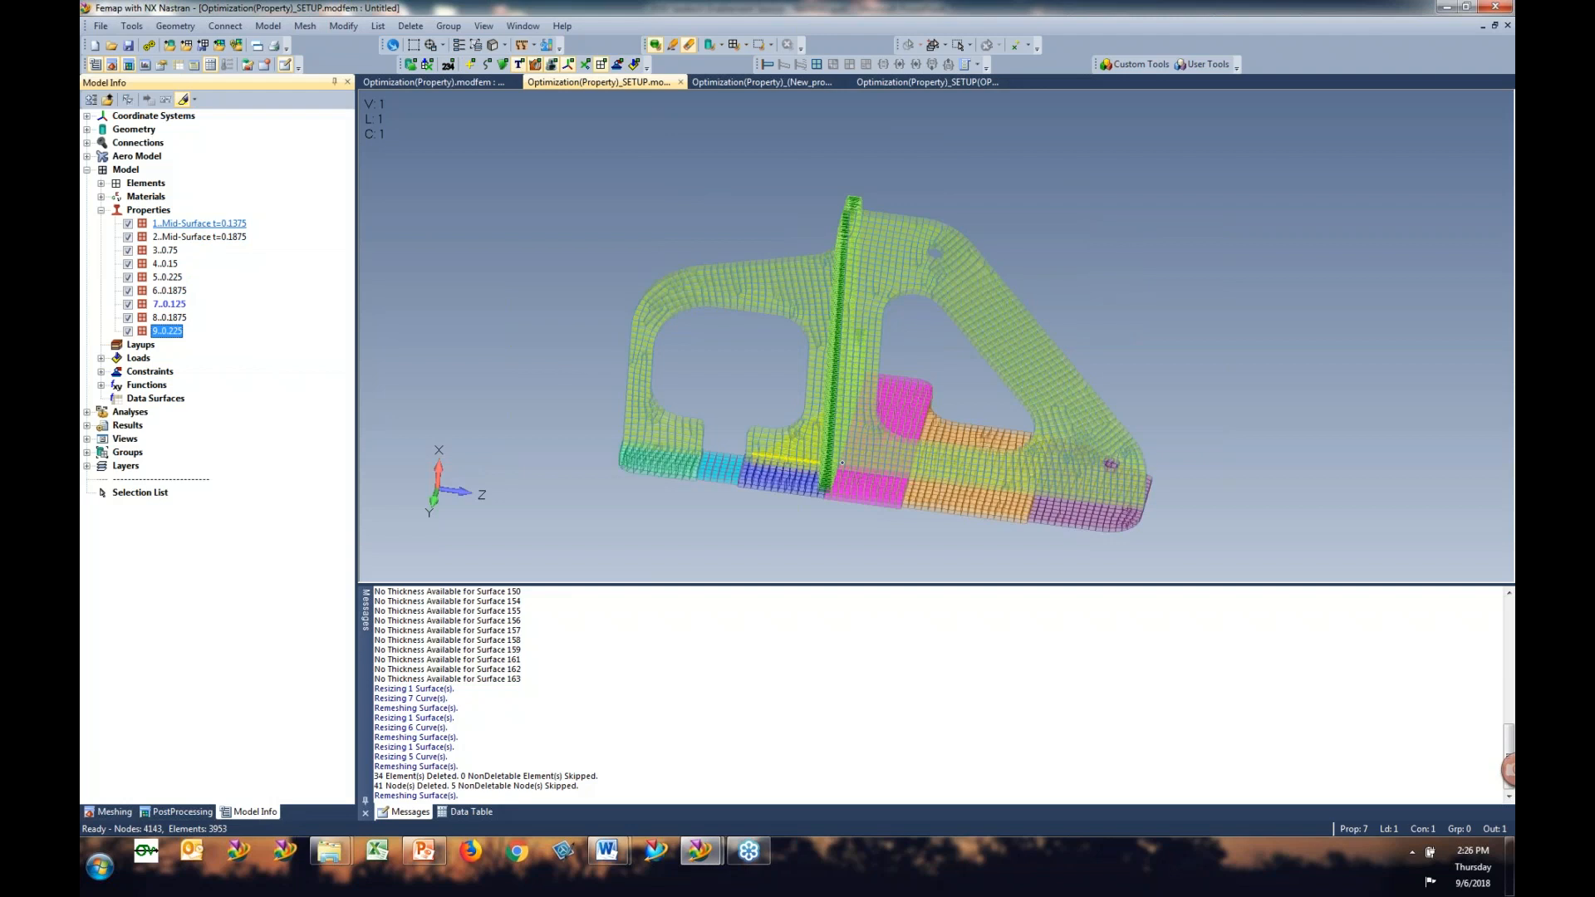
left_click(182, 104)
middle_click_drag(861, 376, 796, 354)
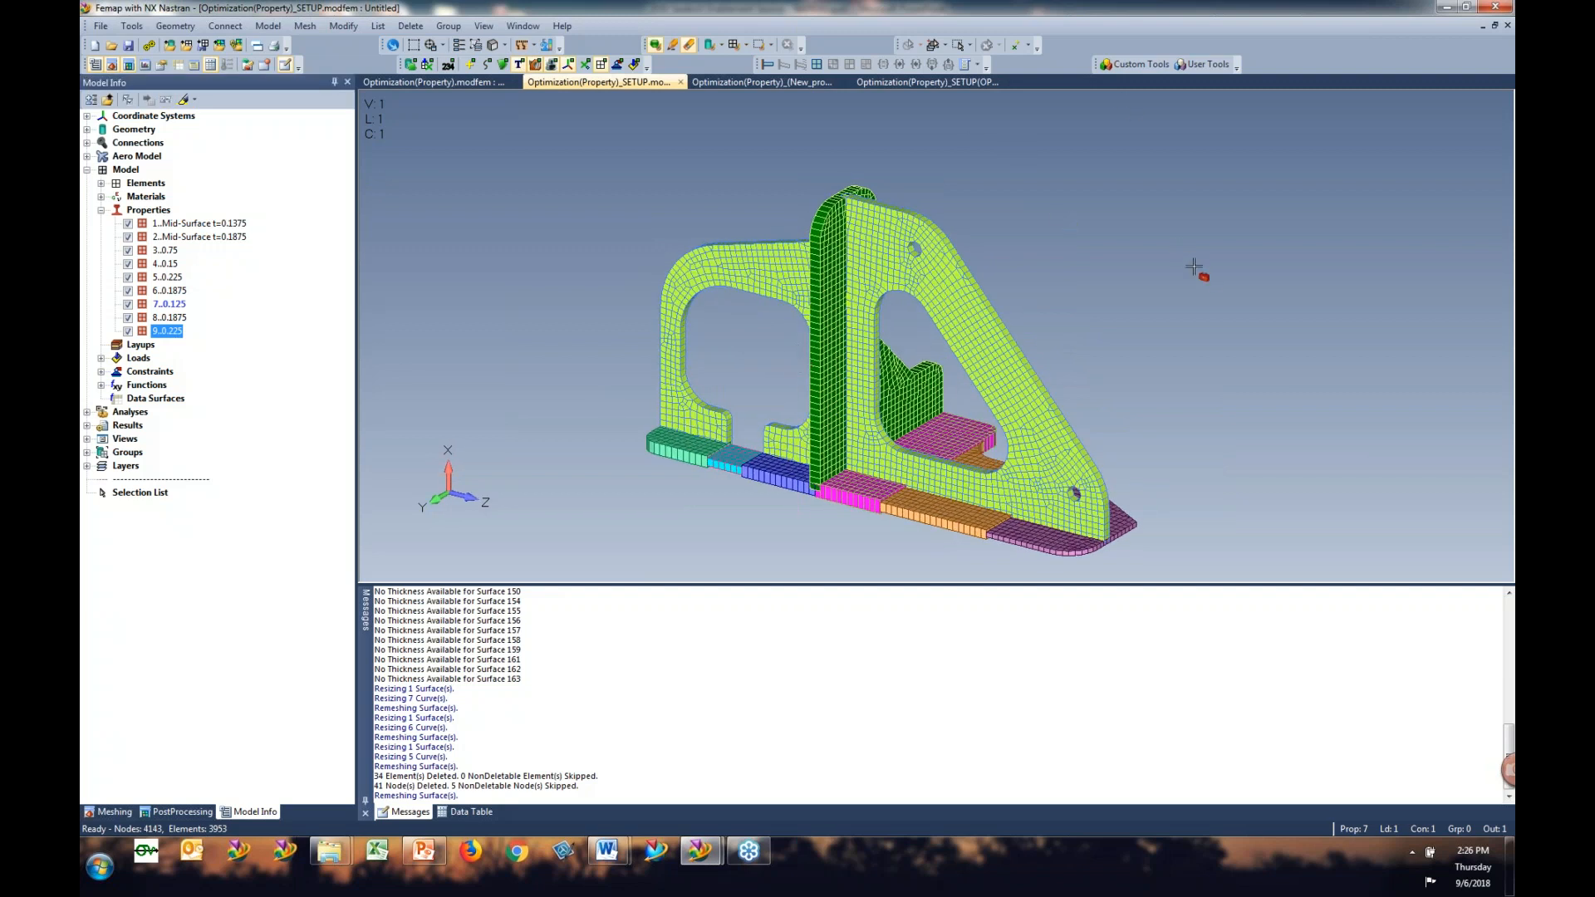
middle_click_drag(945, 402, 660, 349)
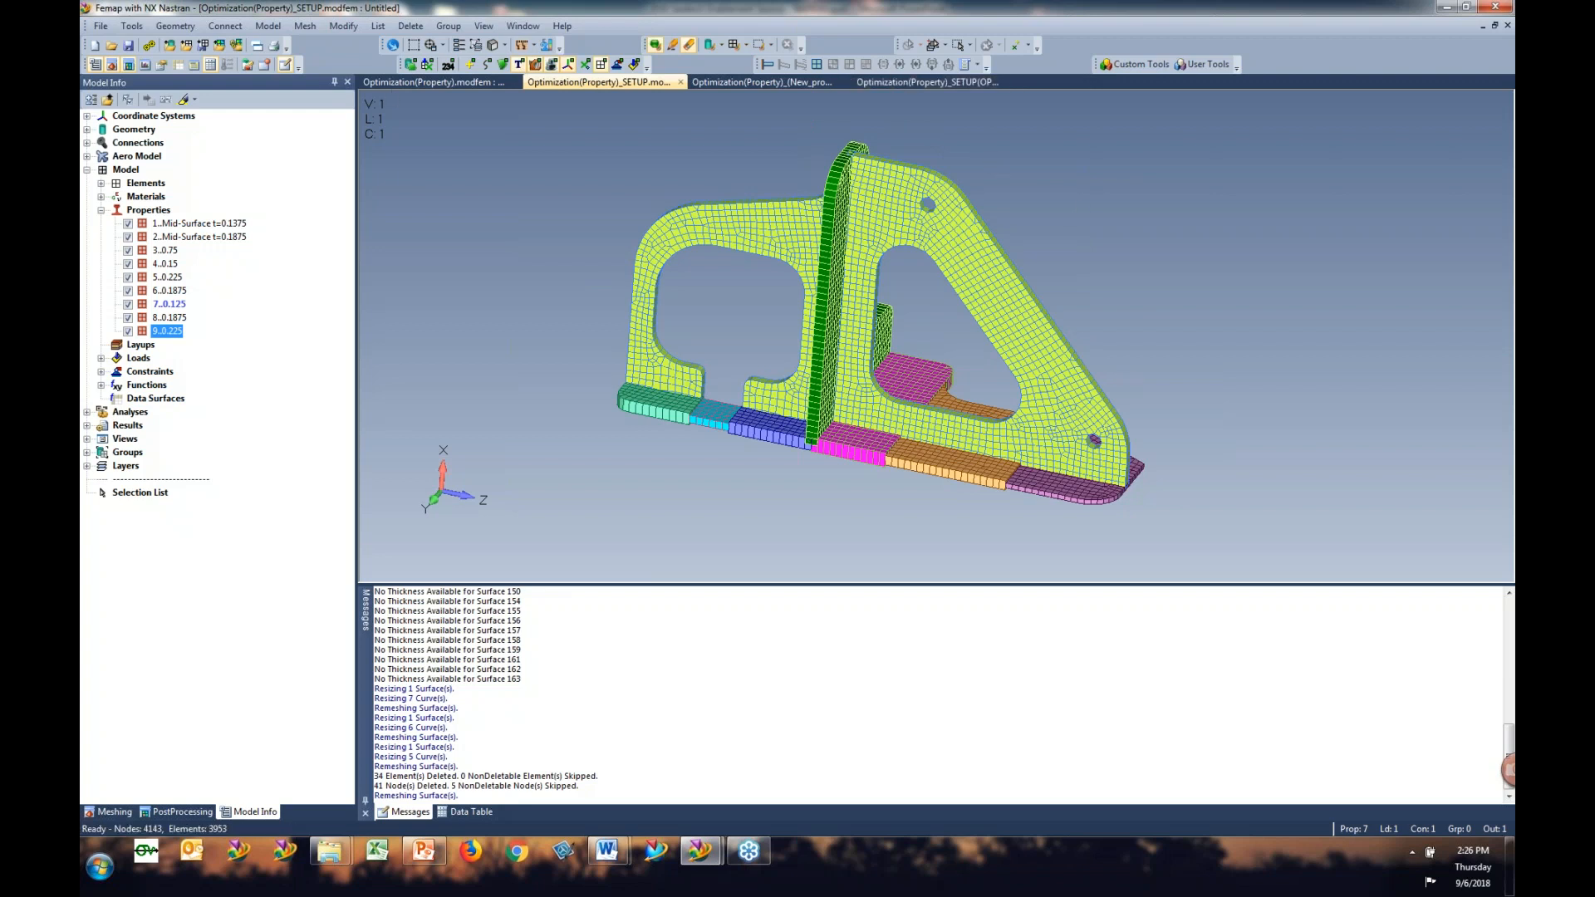
Step: Check the Optimization Variable and Topology Region Manager for existing optimization relations and close it
left_click(268, 26)
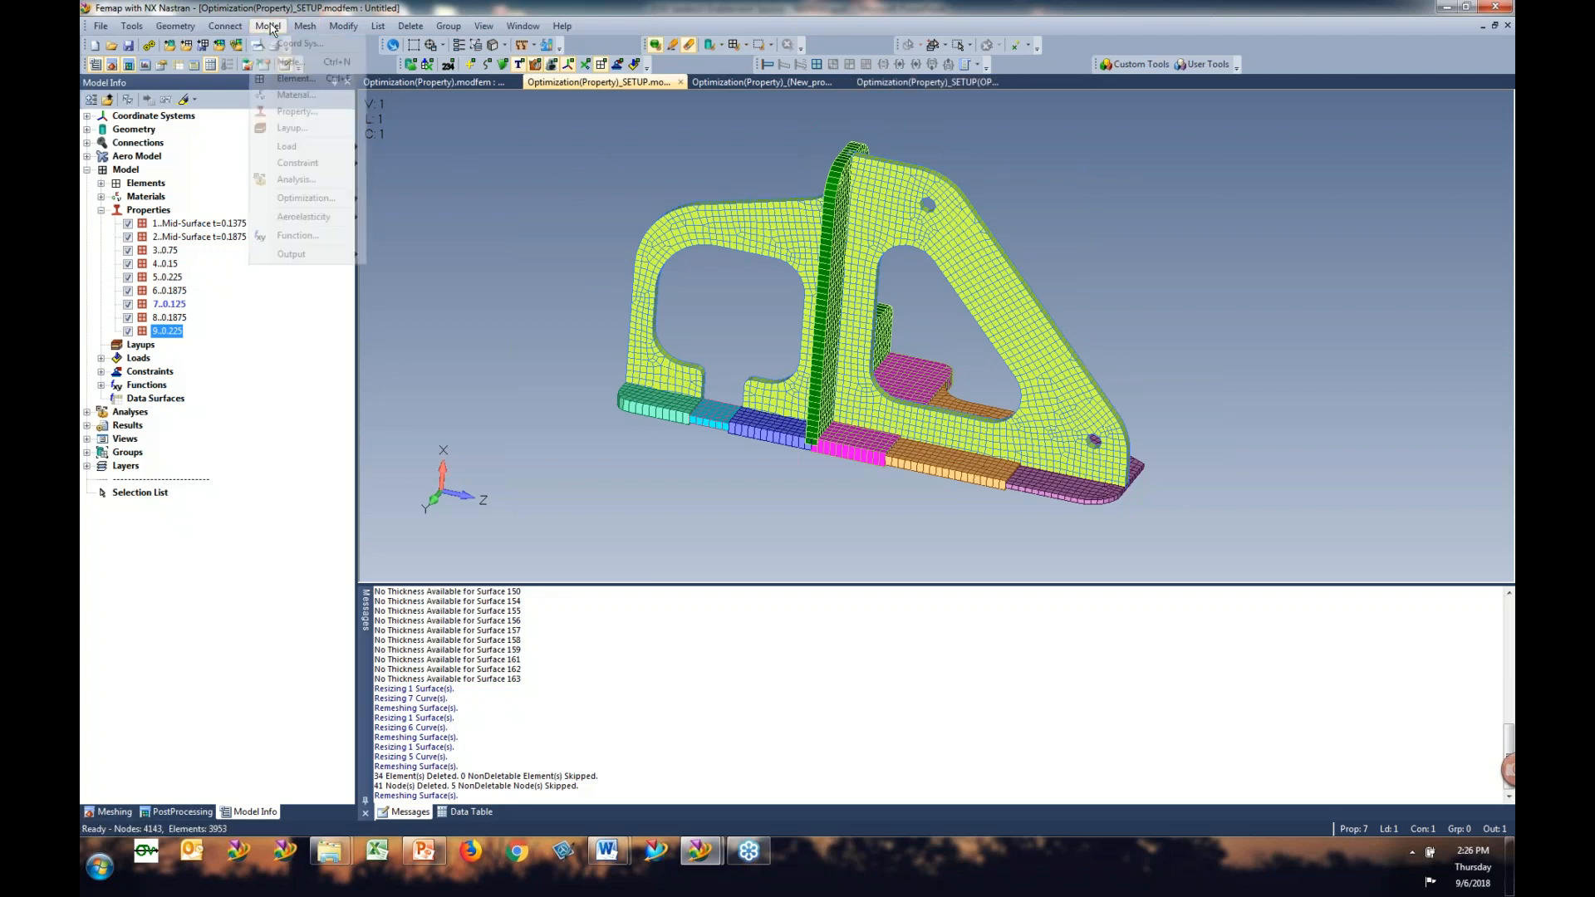
mouse_move(312, 197)
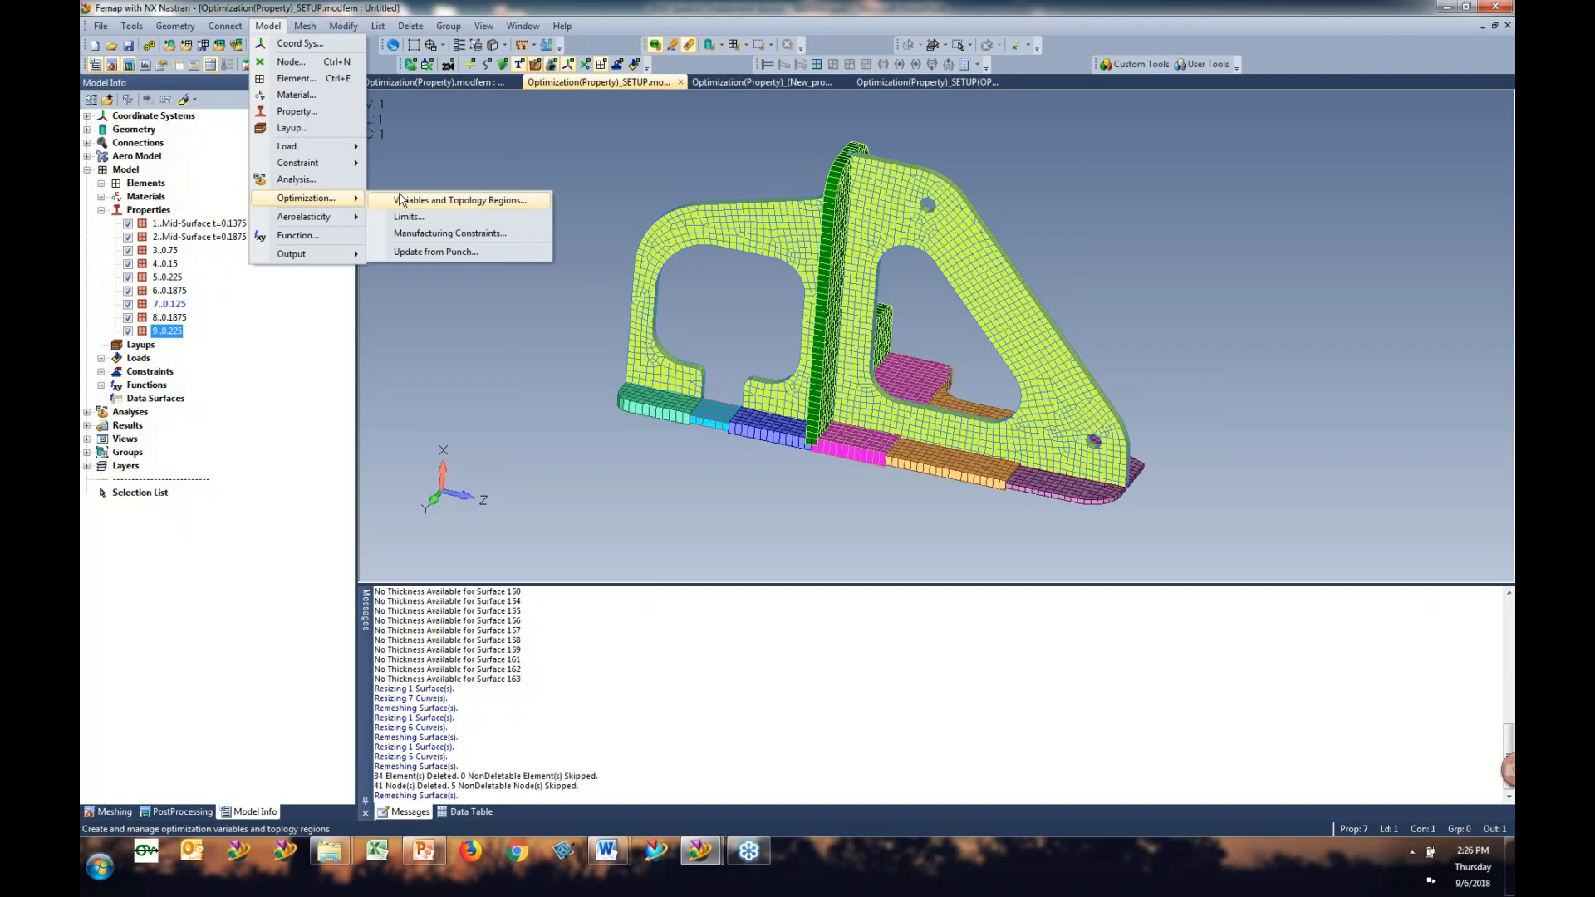
left_click(470, 203)
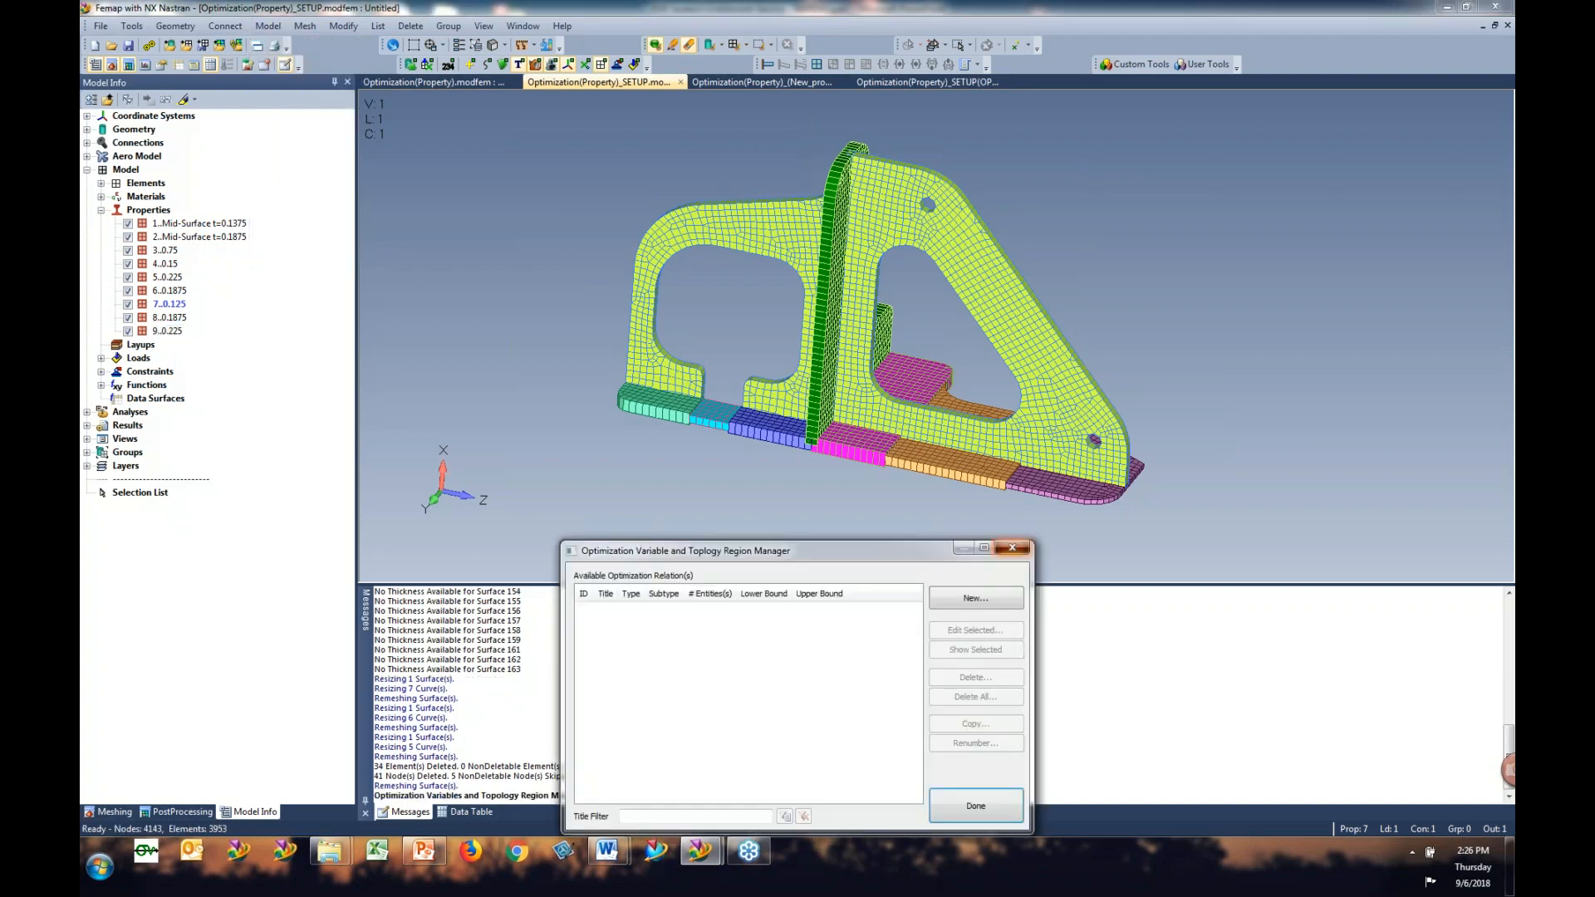
left_click(975, 806)
Step: Create a new NX Nastran analysis set with the analysis type Design / Topology Optimization
left_click(87, 412)
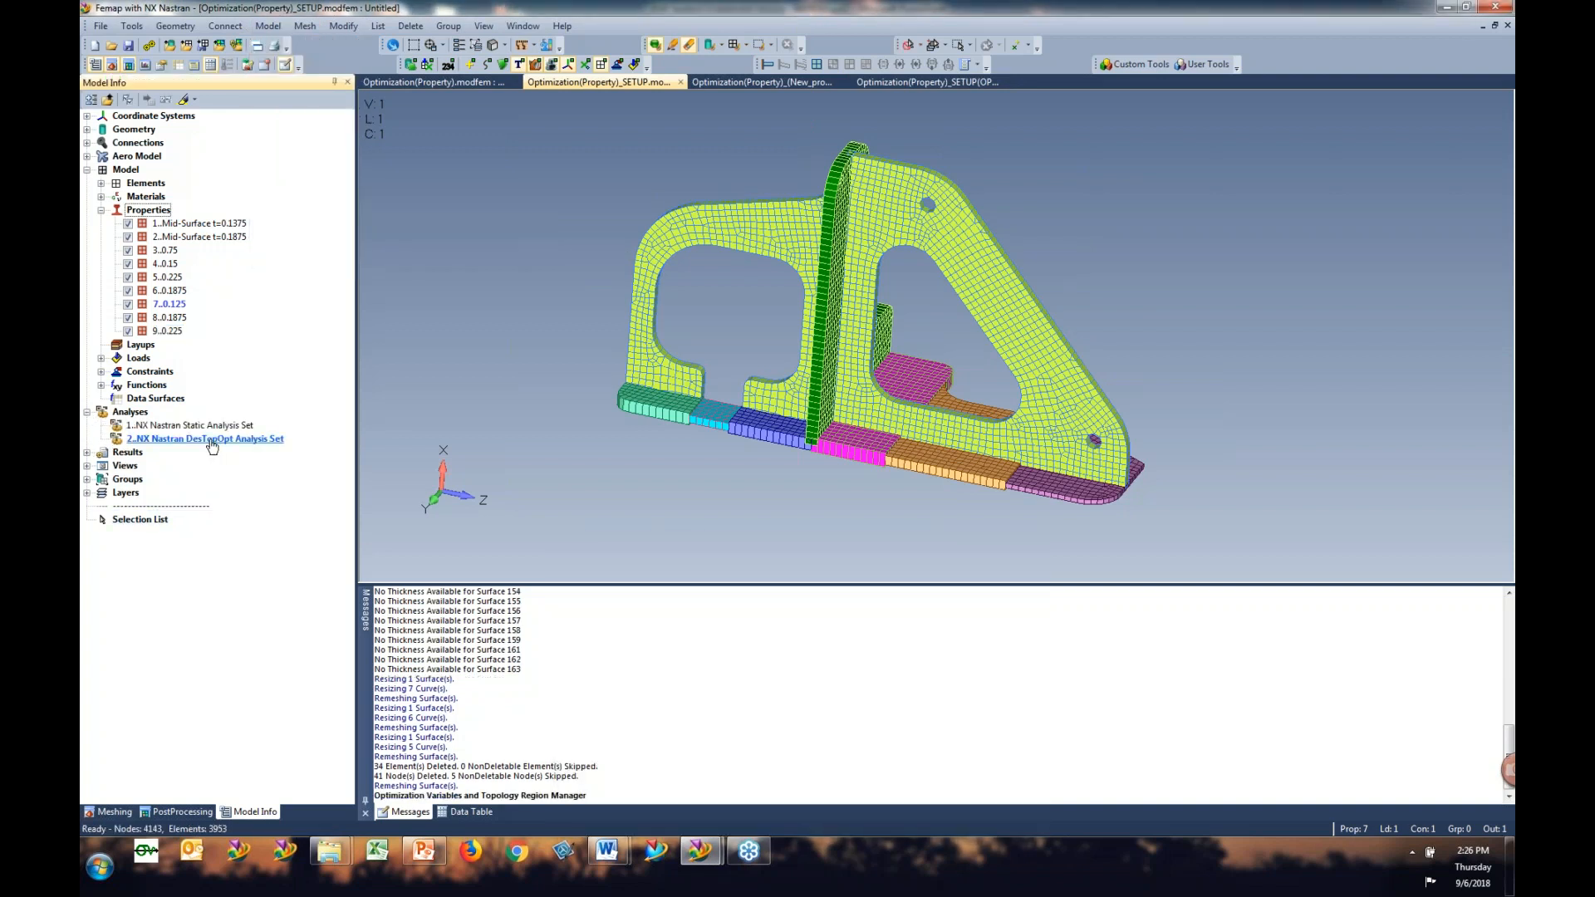
right_click(125, 413)
left_click(163, 426)
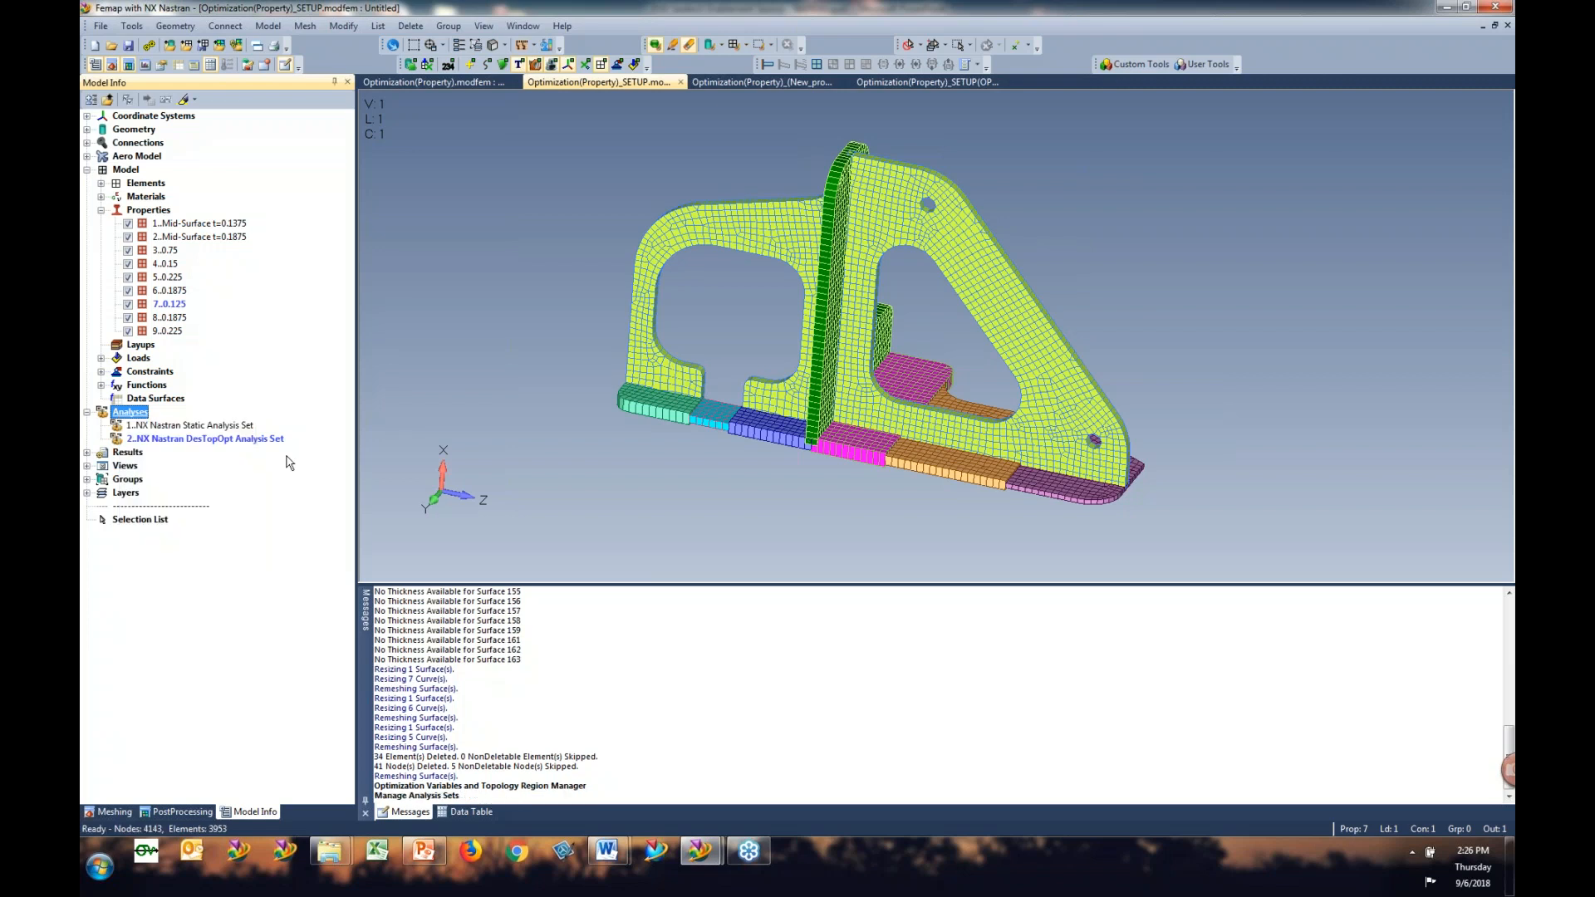
left_click(920, 538)
left_click(907, 702)
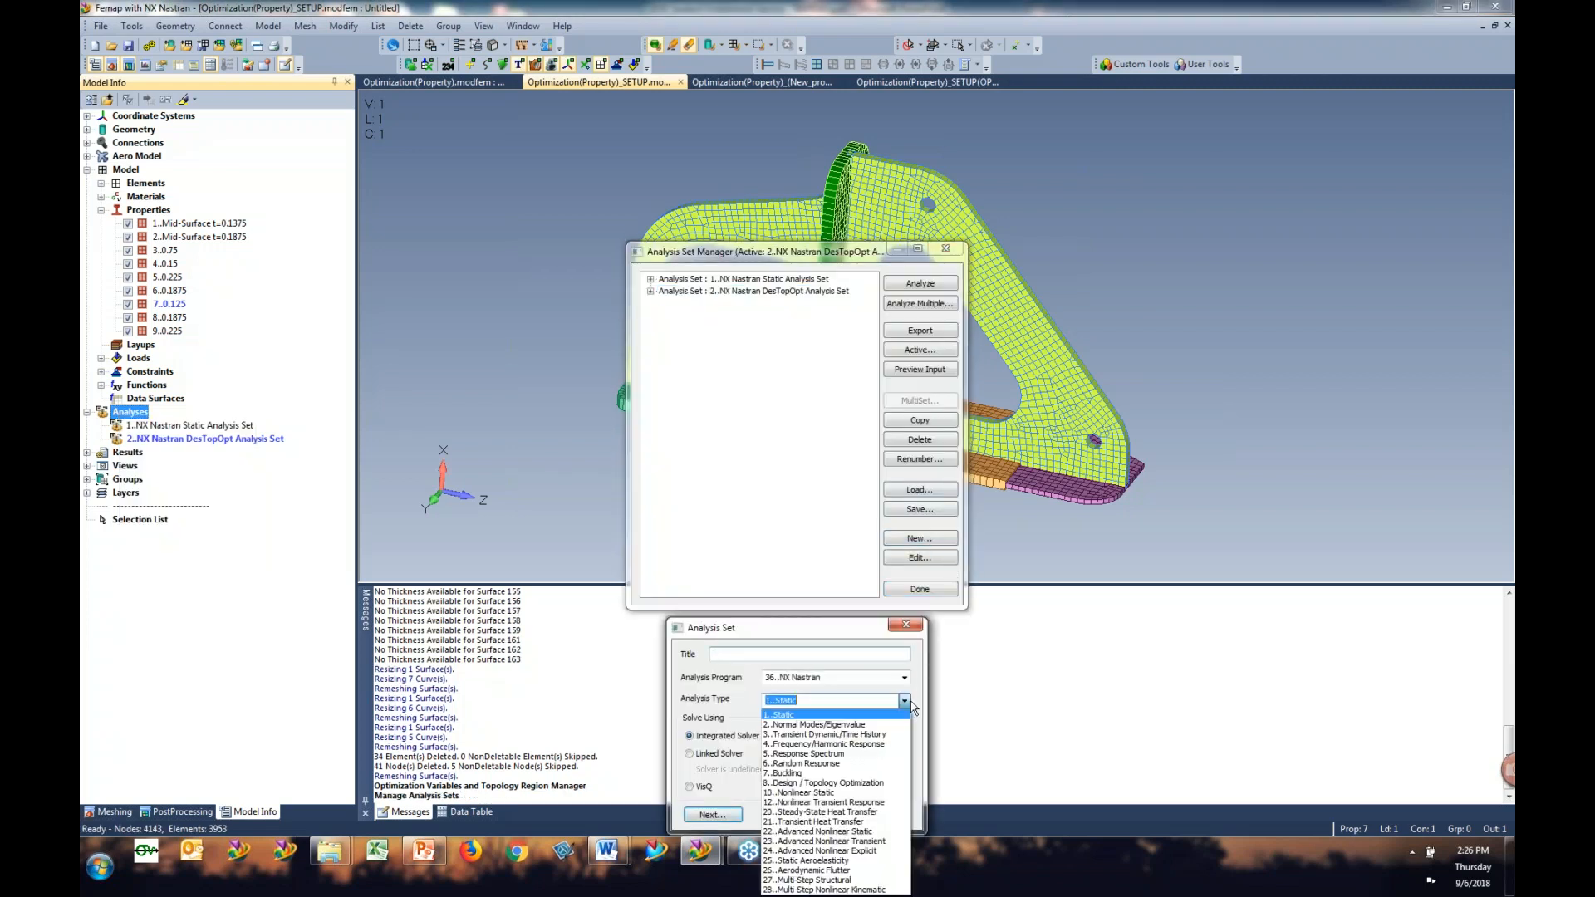
left_click(865, 783)
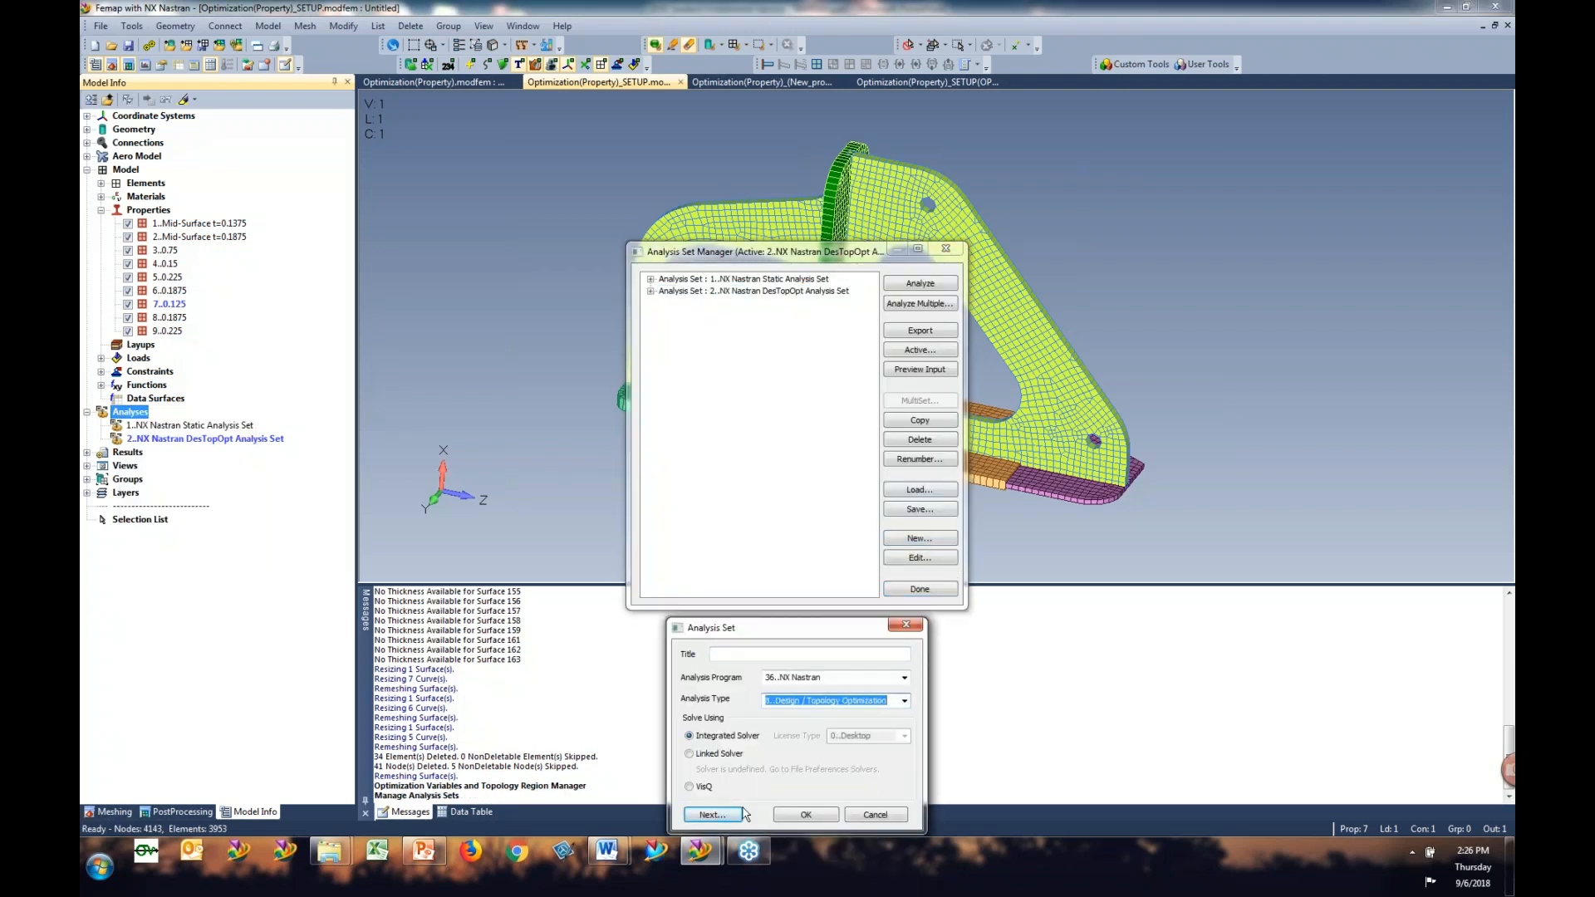
left_click(714, 814)
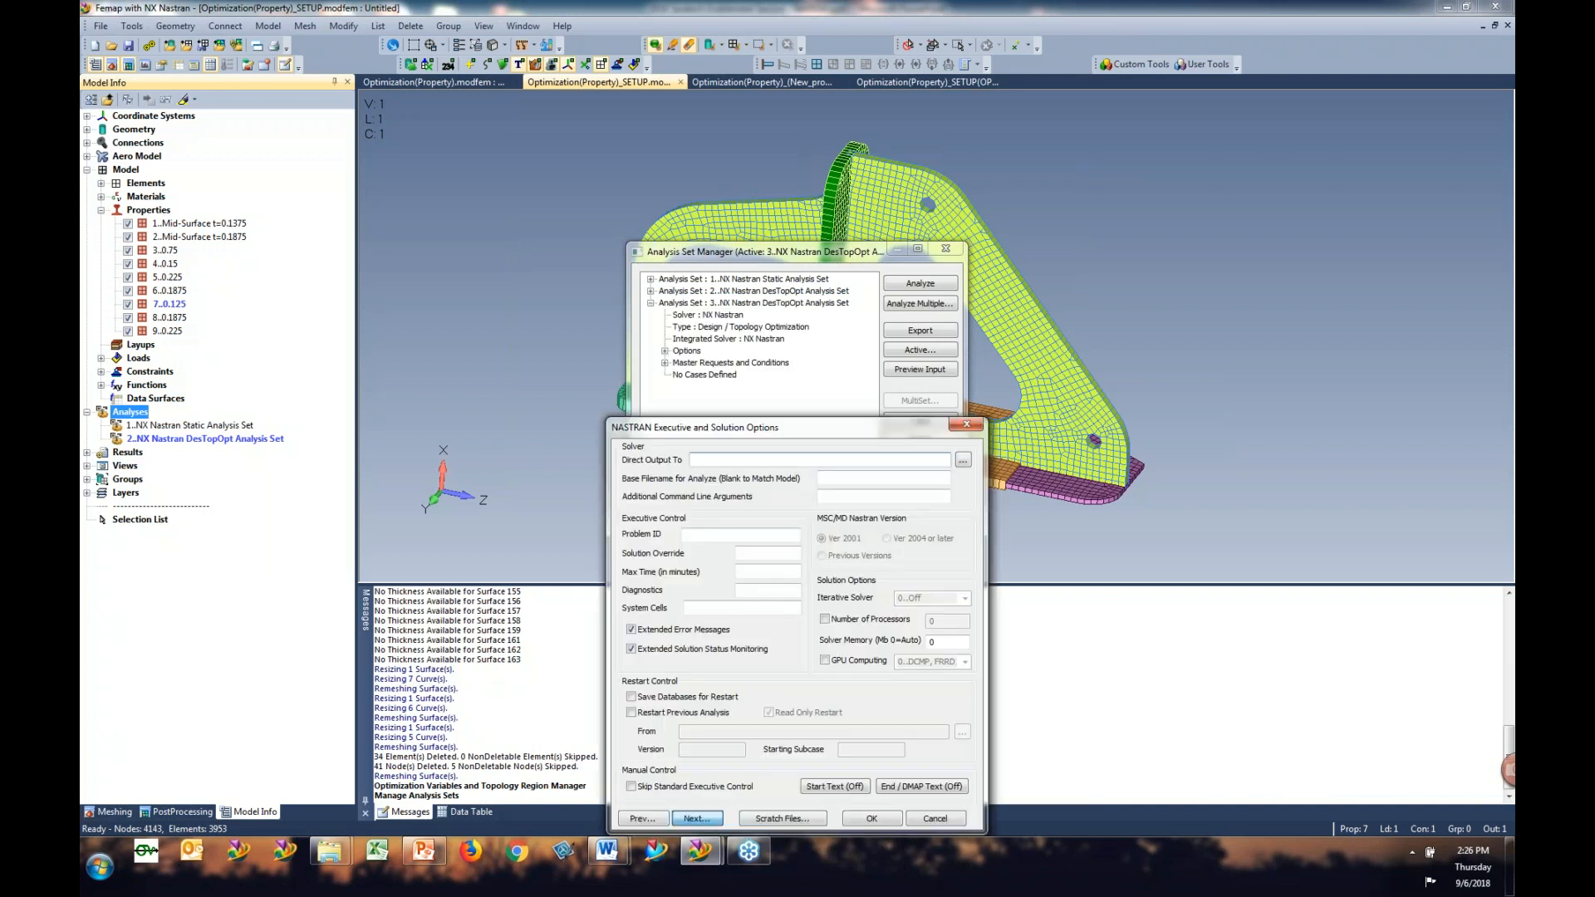
Step: Keep Static as the analysis type in the optimization options and begin a new optimization variable
left_click(737, 818)
left_click(729, 817)
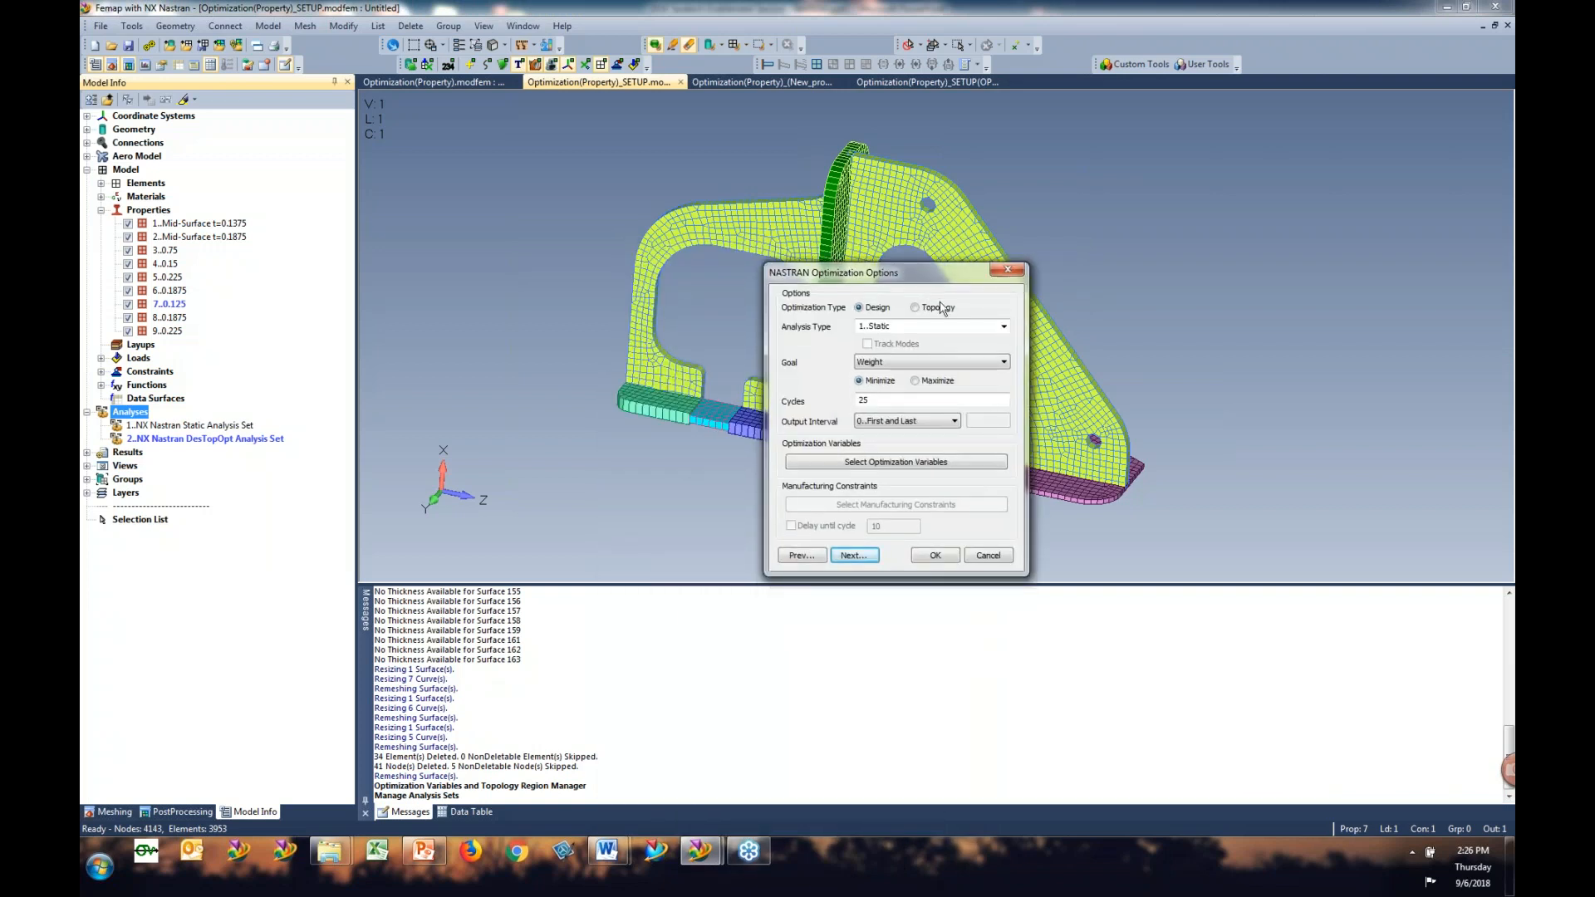
double_click(1004, 326)
left_click(1005, 326)
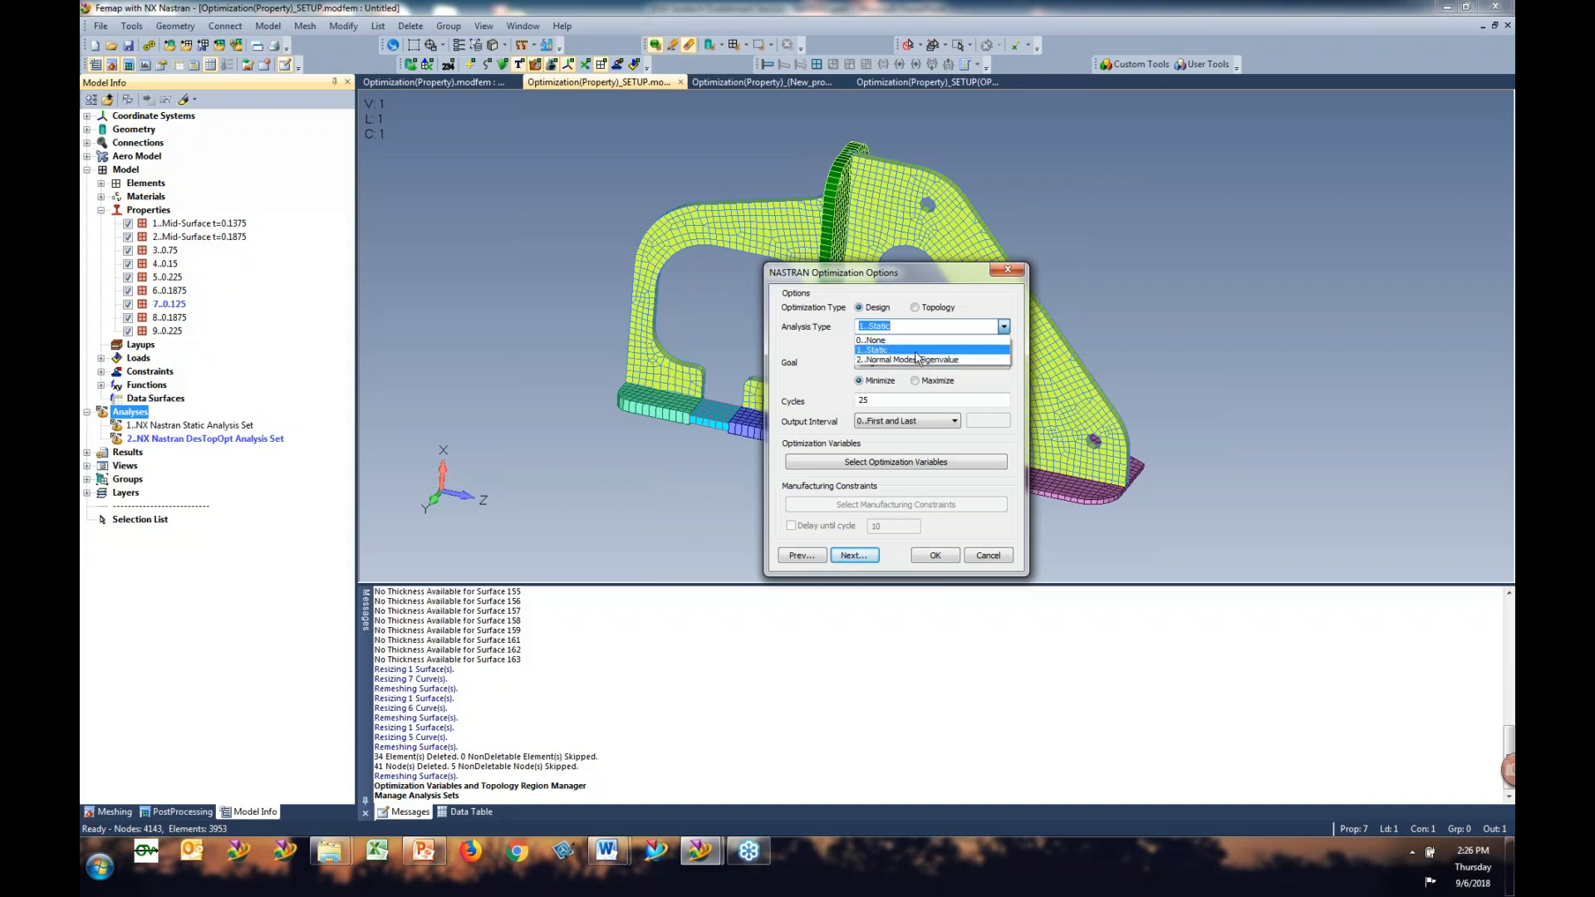
left_click(917, 352)
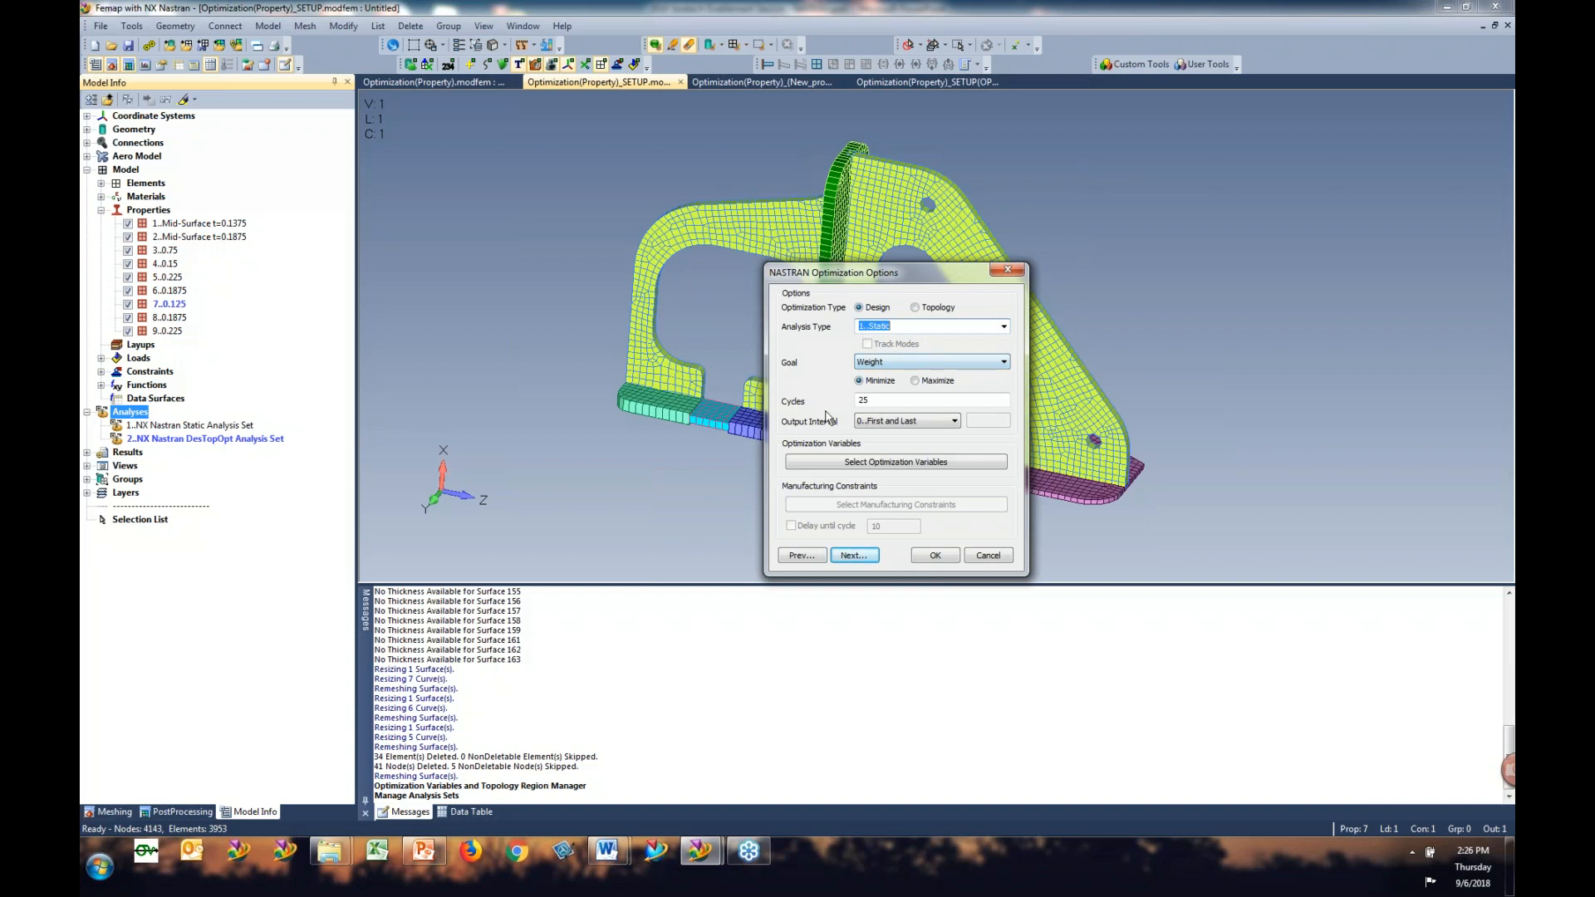
left_click(920, 464)
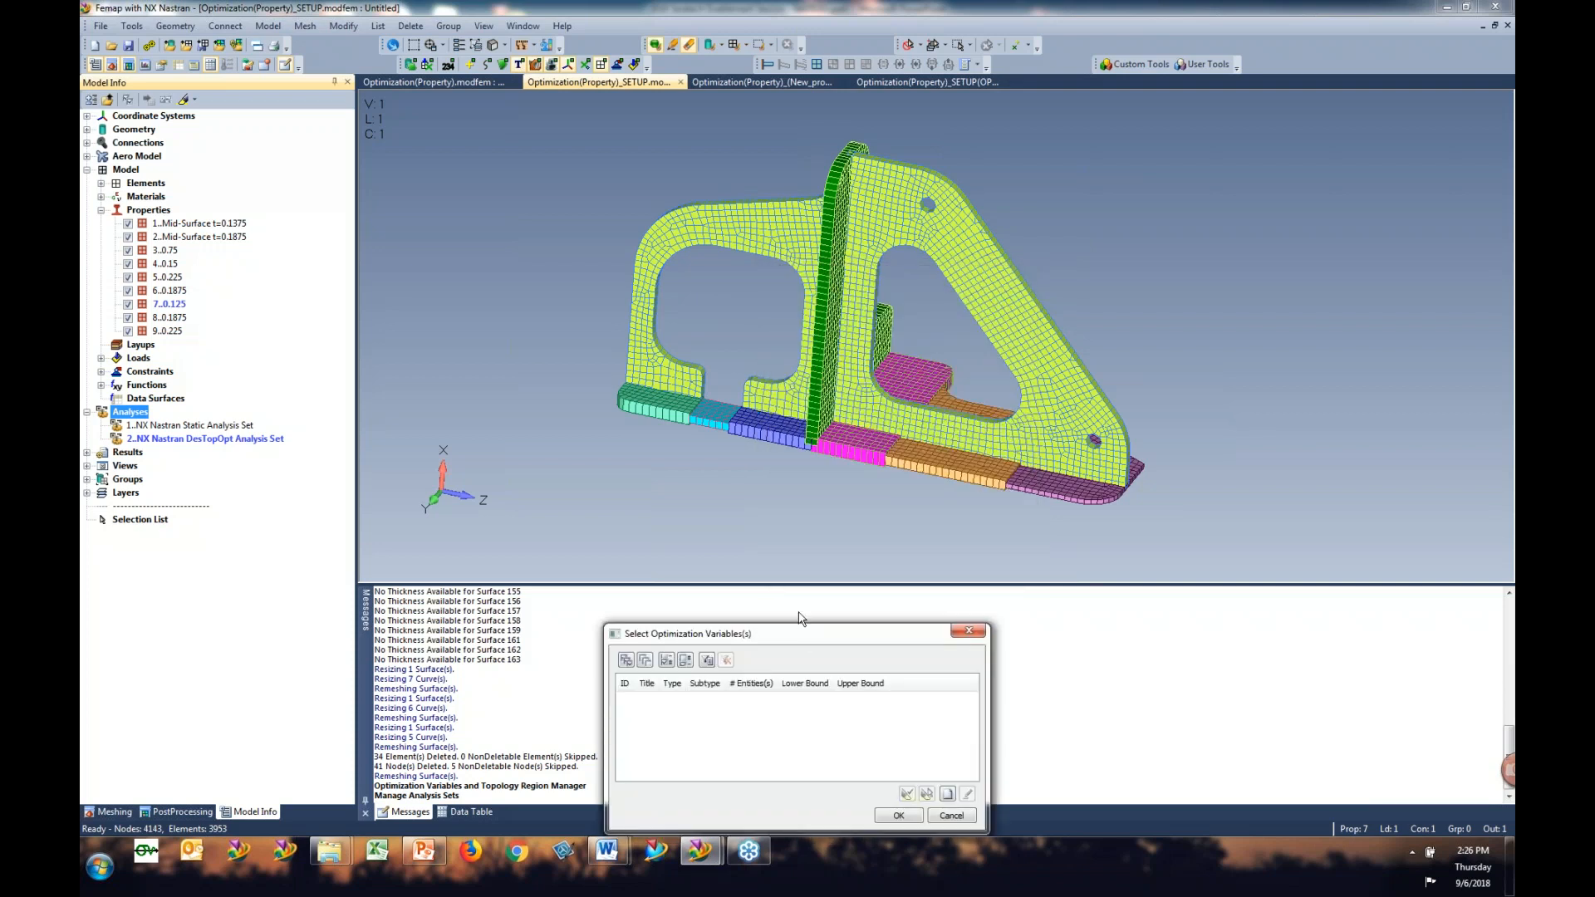
left_click(1062, 526)
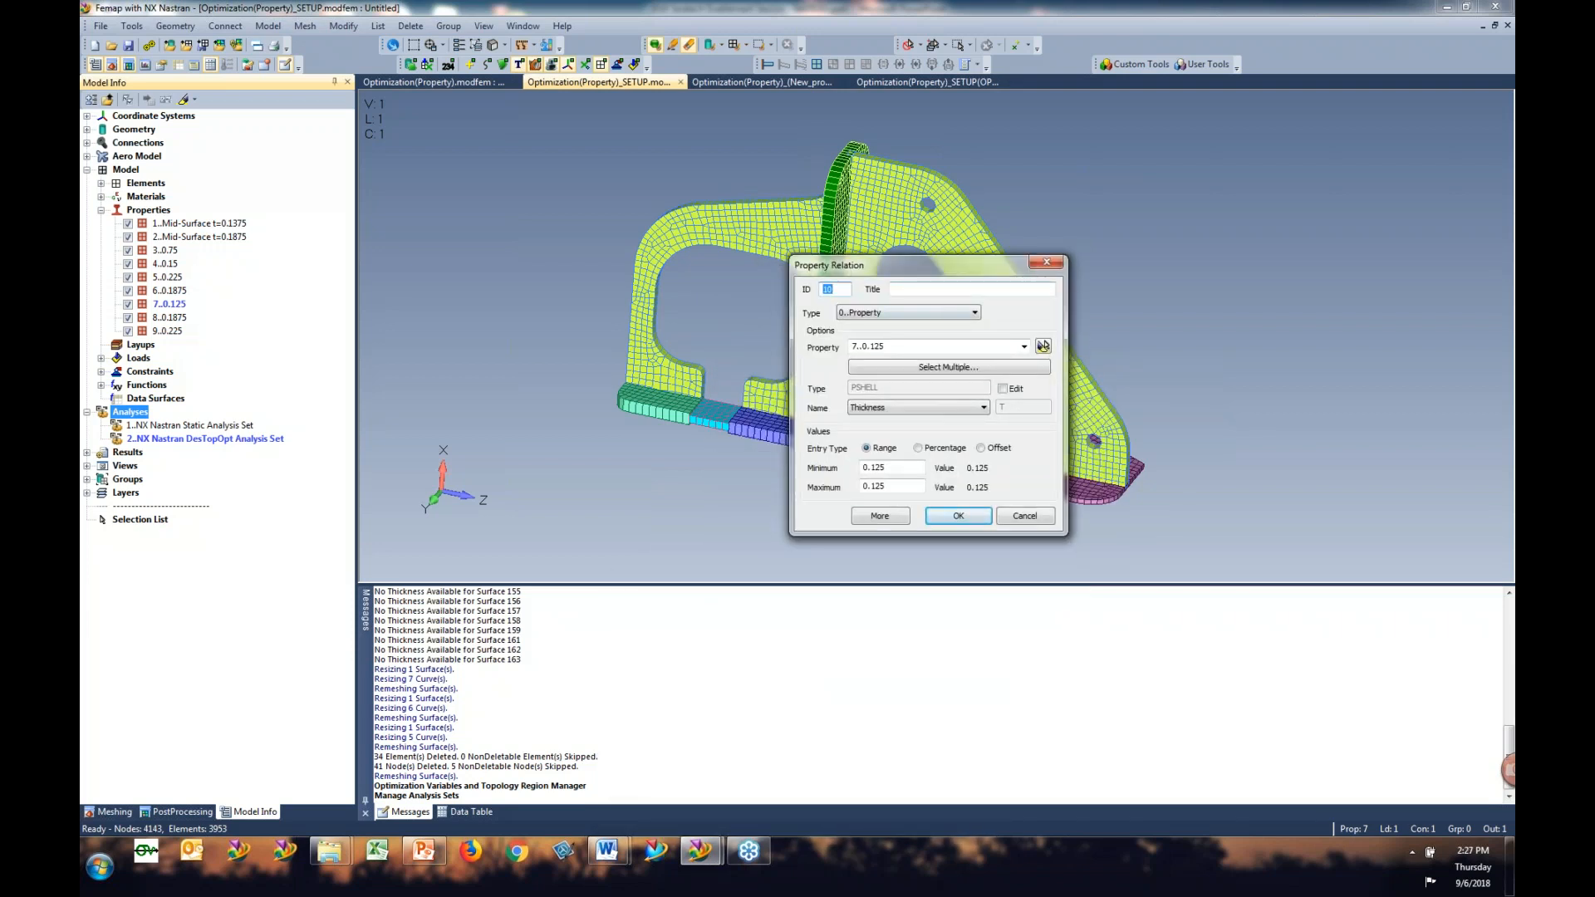
Step: Try the Material and Element relation types for the new variable and return it to the Property type
left_click(943, 318)
left_click(914, 344)
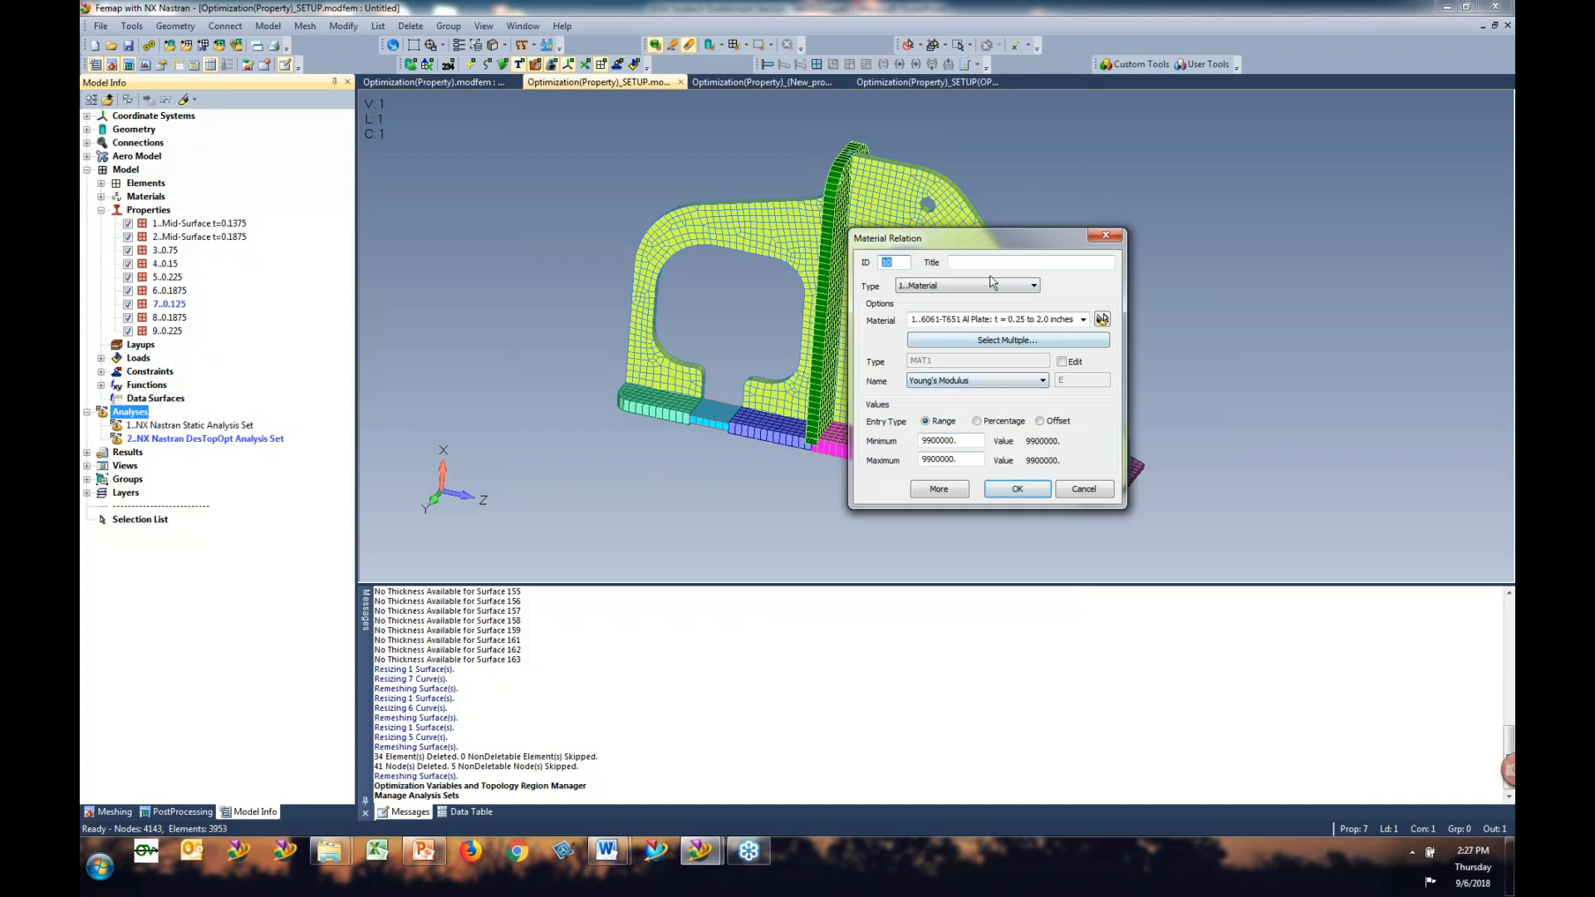
left_click(1038, 381)
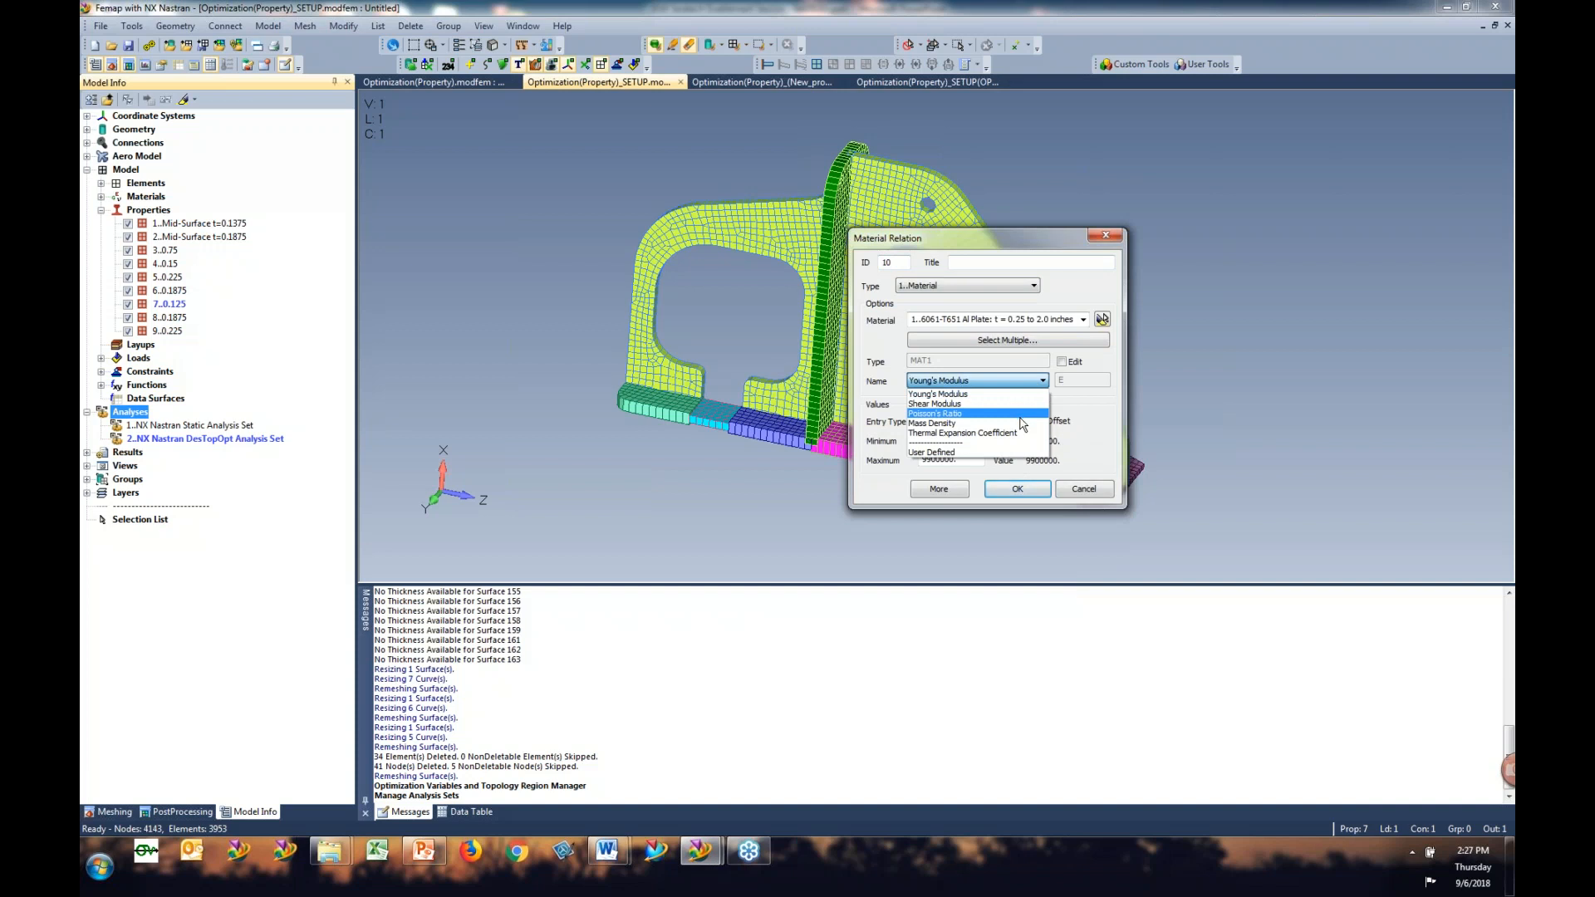
left_click(982, 292)
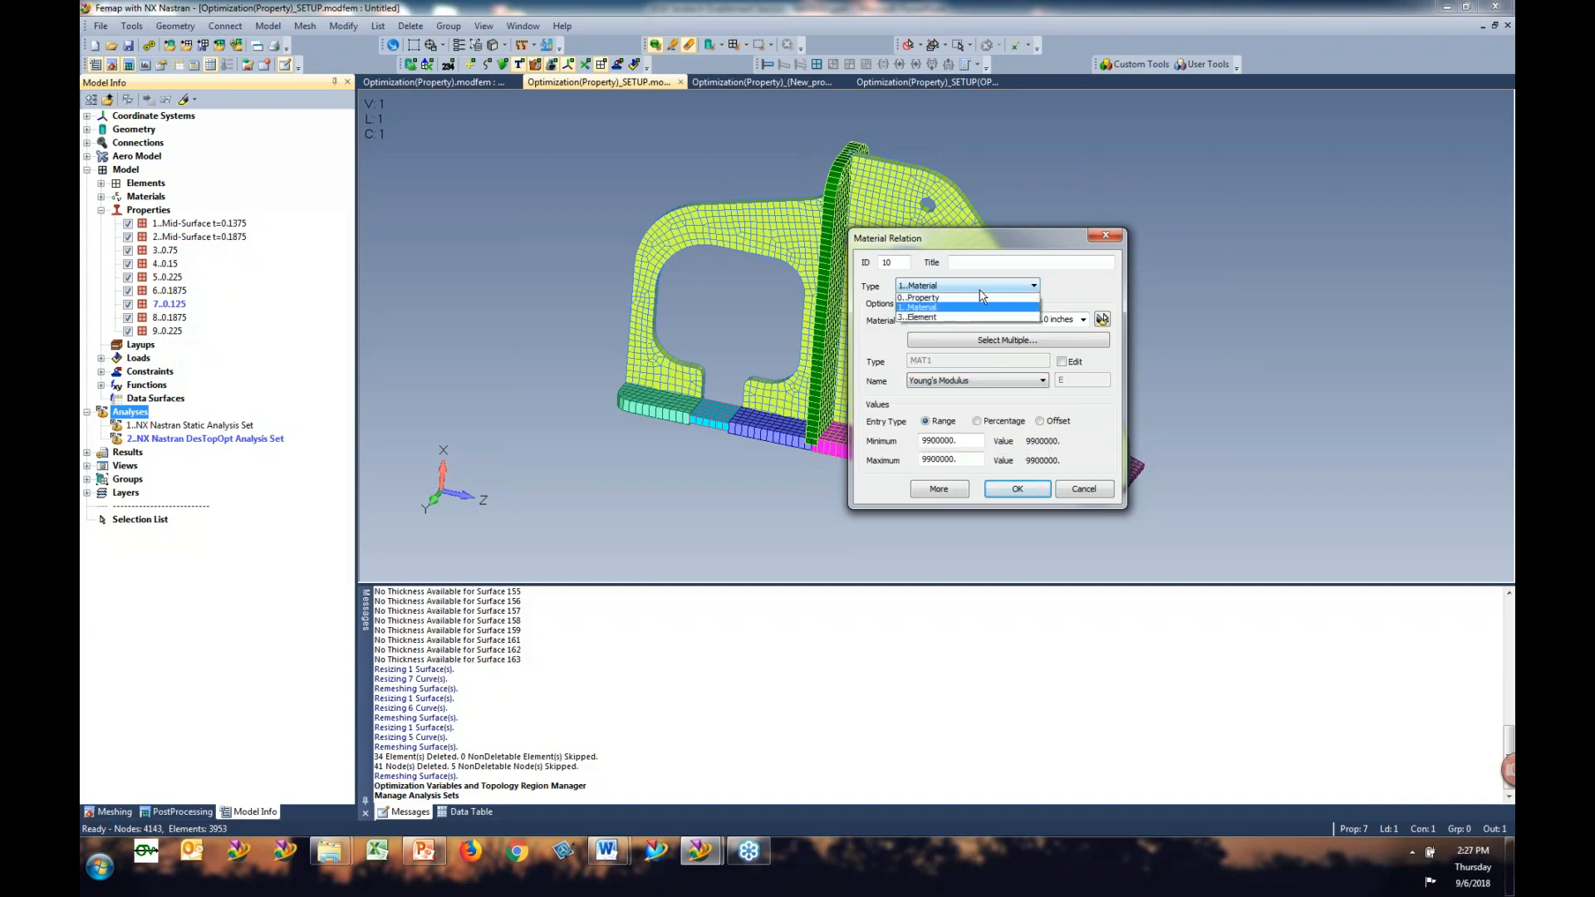
left_click(964, 323)
left_click_drag(819, 688, 1007, 306)
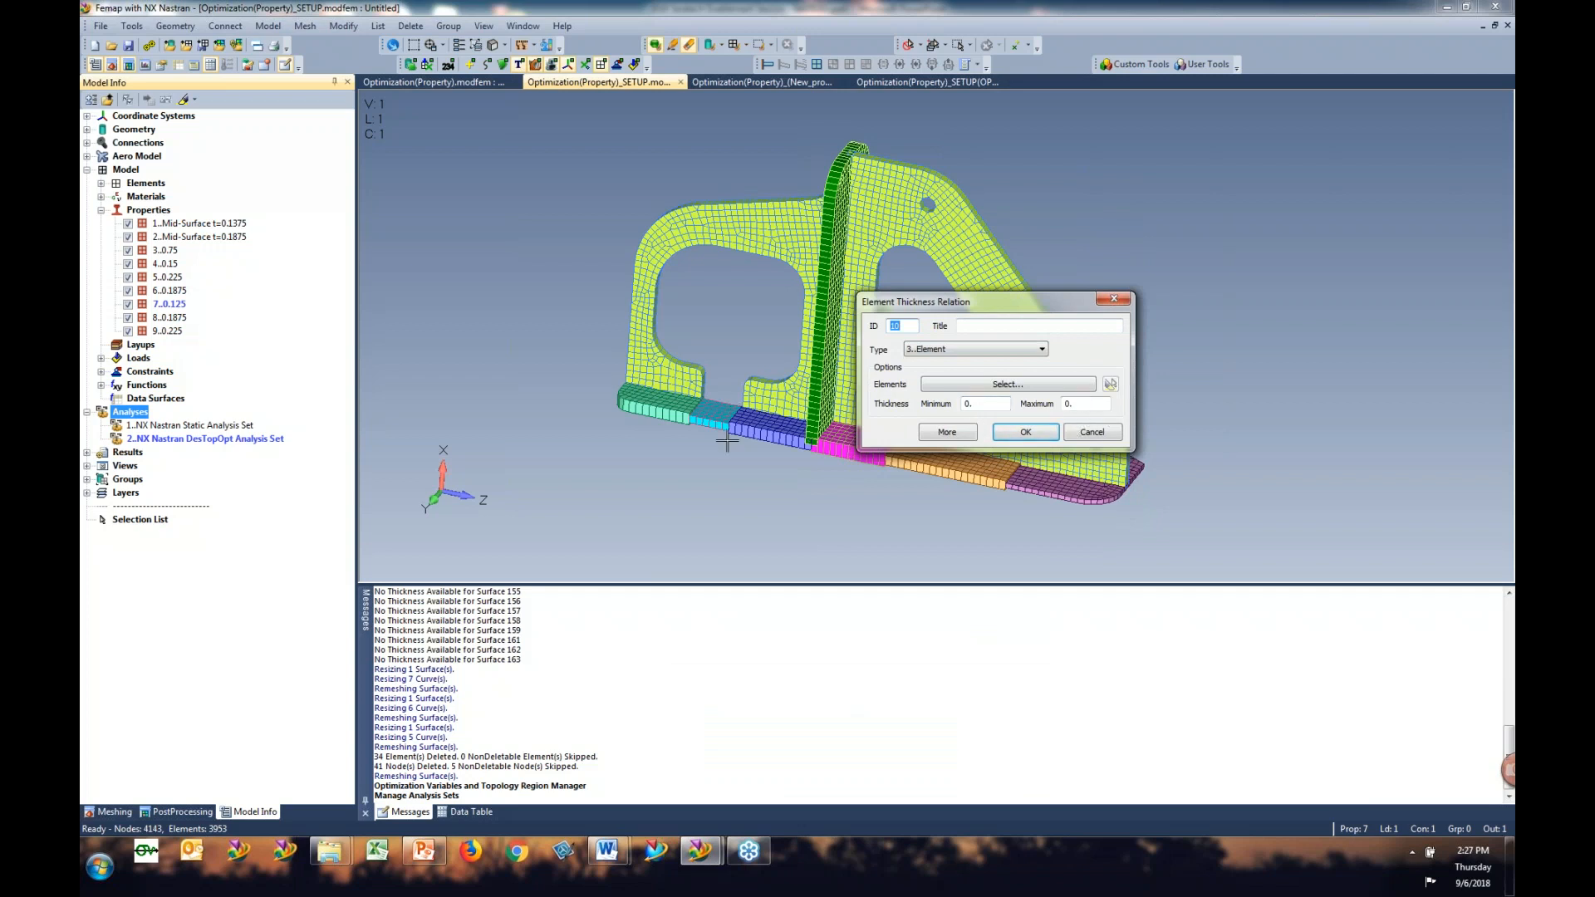
left_click(987, 351)
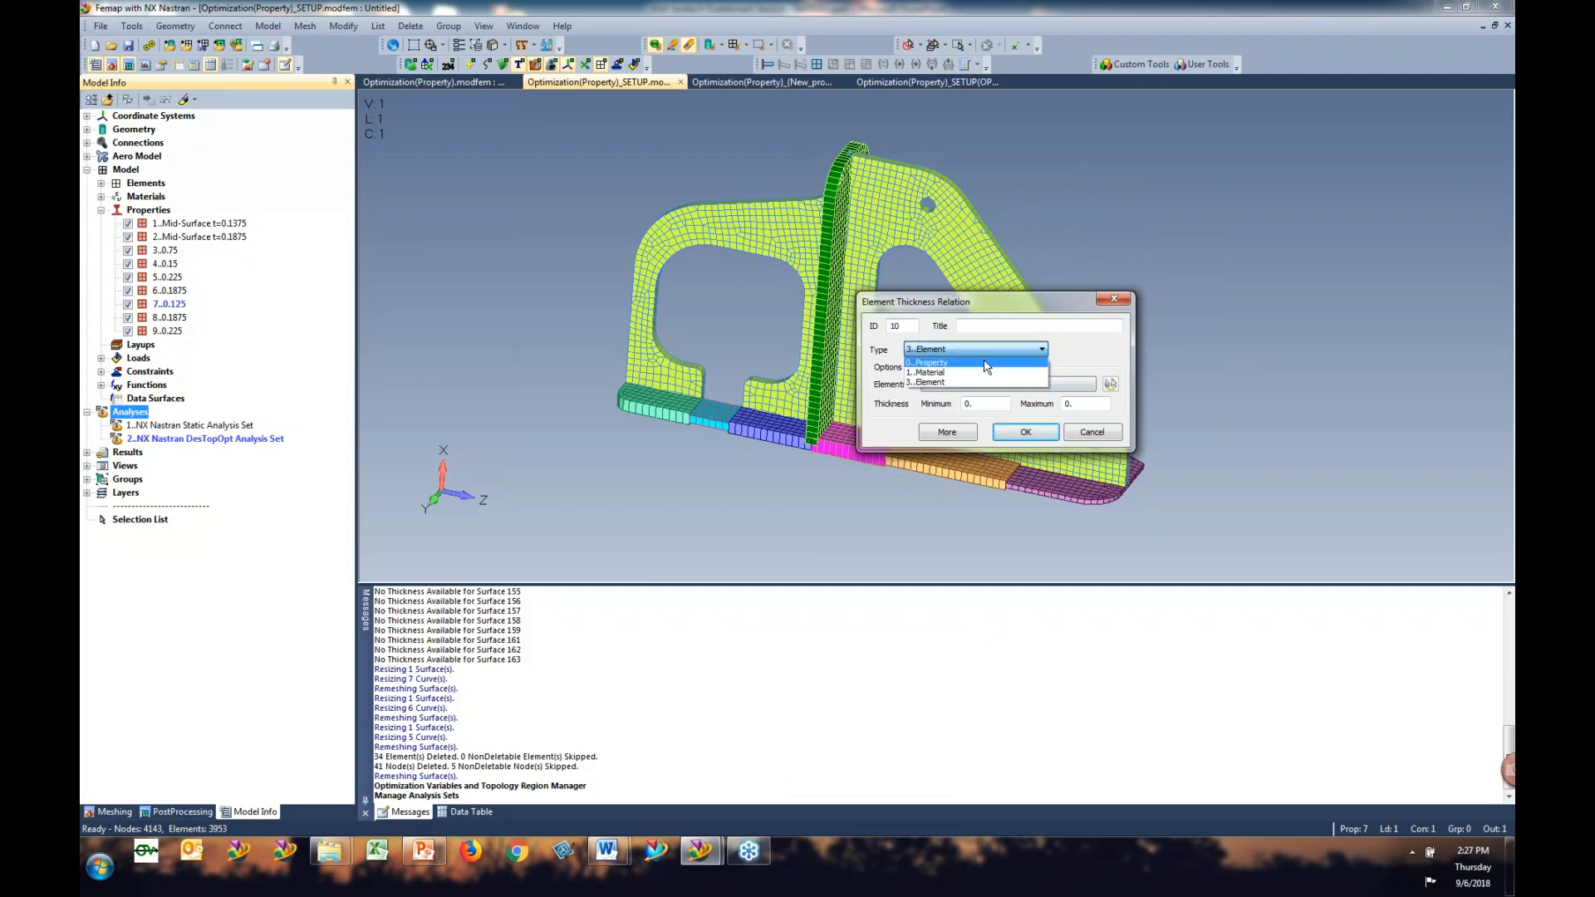
left_click(985, 363)
left_click_drag(796, 561, 1107, 232)
Step: Assign the variable to property 1..Mid-Surface t=0.1375 and set its minimum thickness to 0.01
left_click(1202, 325)
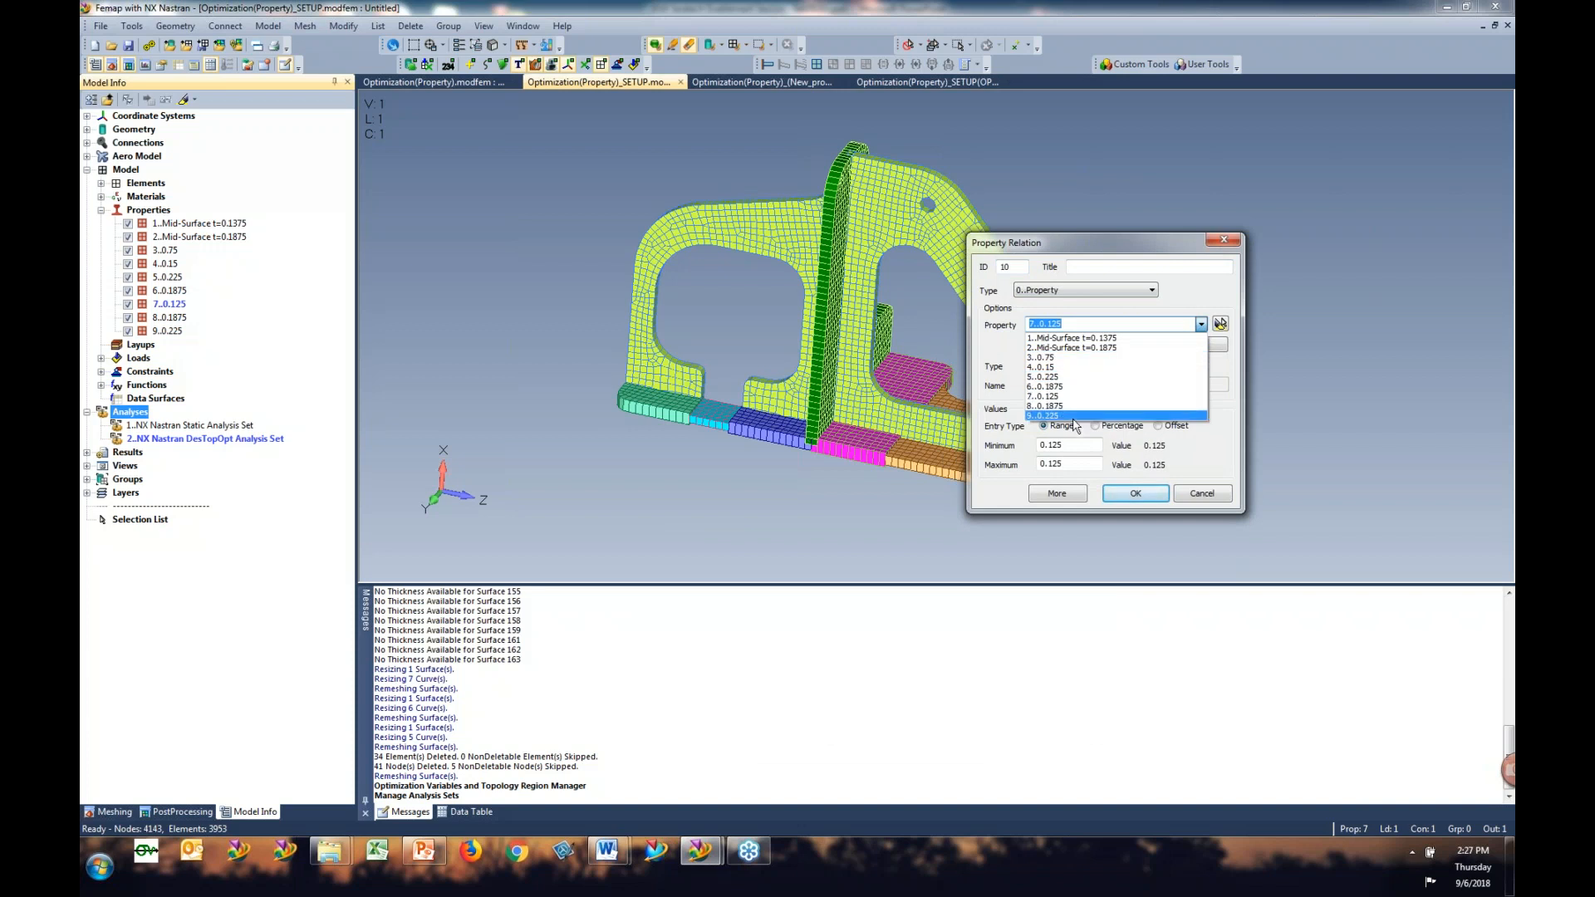
left_click(1080, 339)
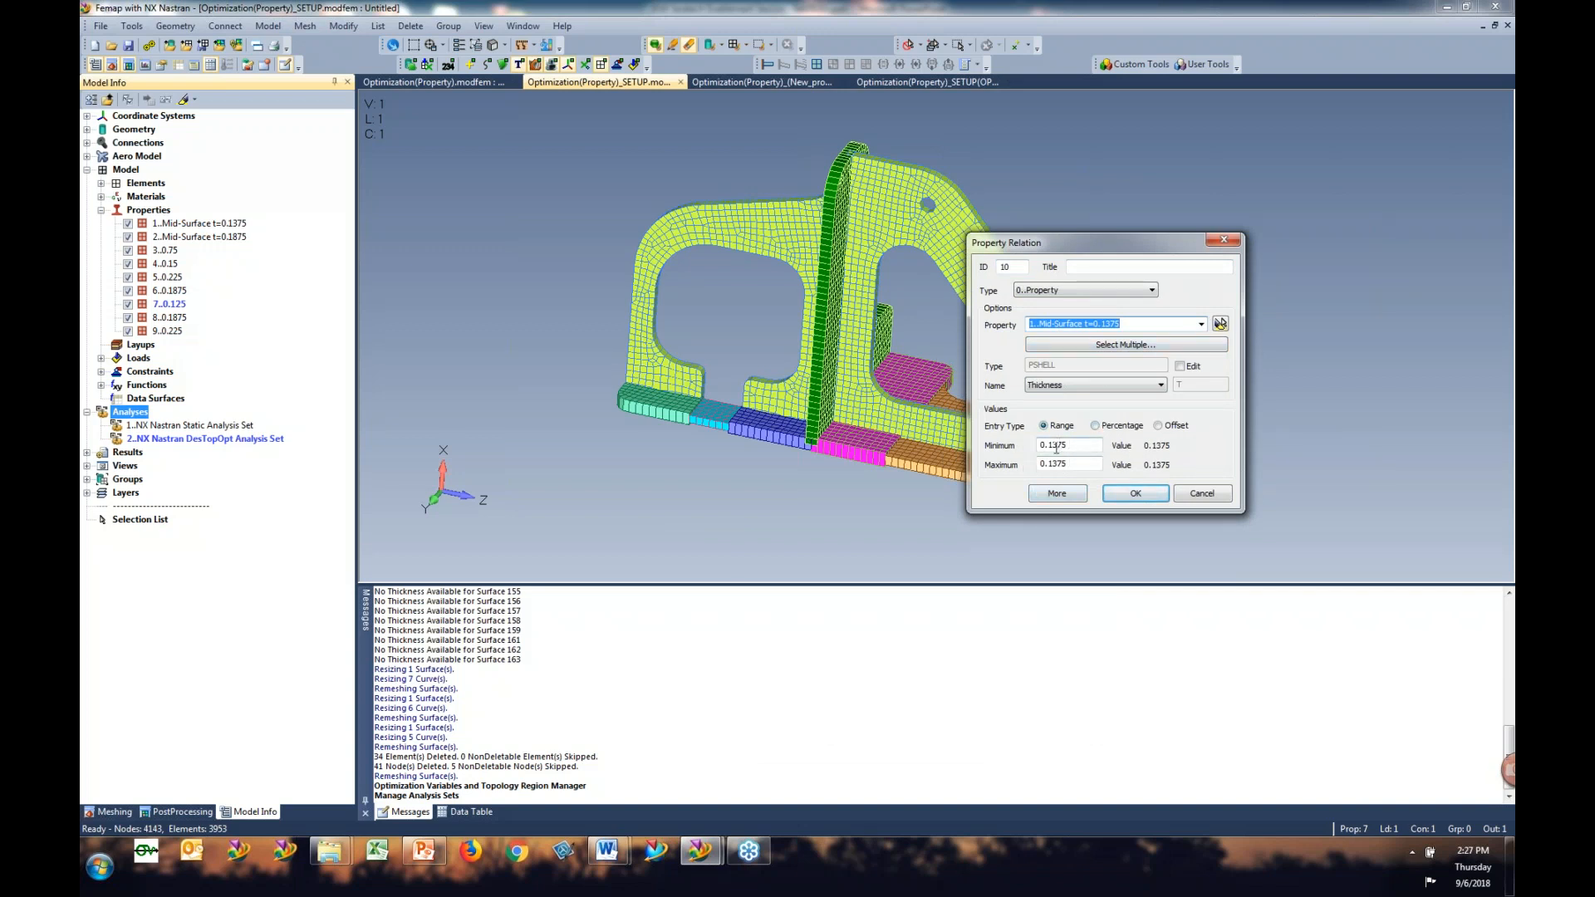
left_click_drag(1049, 445, 1105, 445)
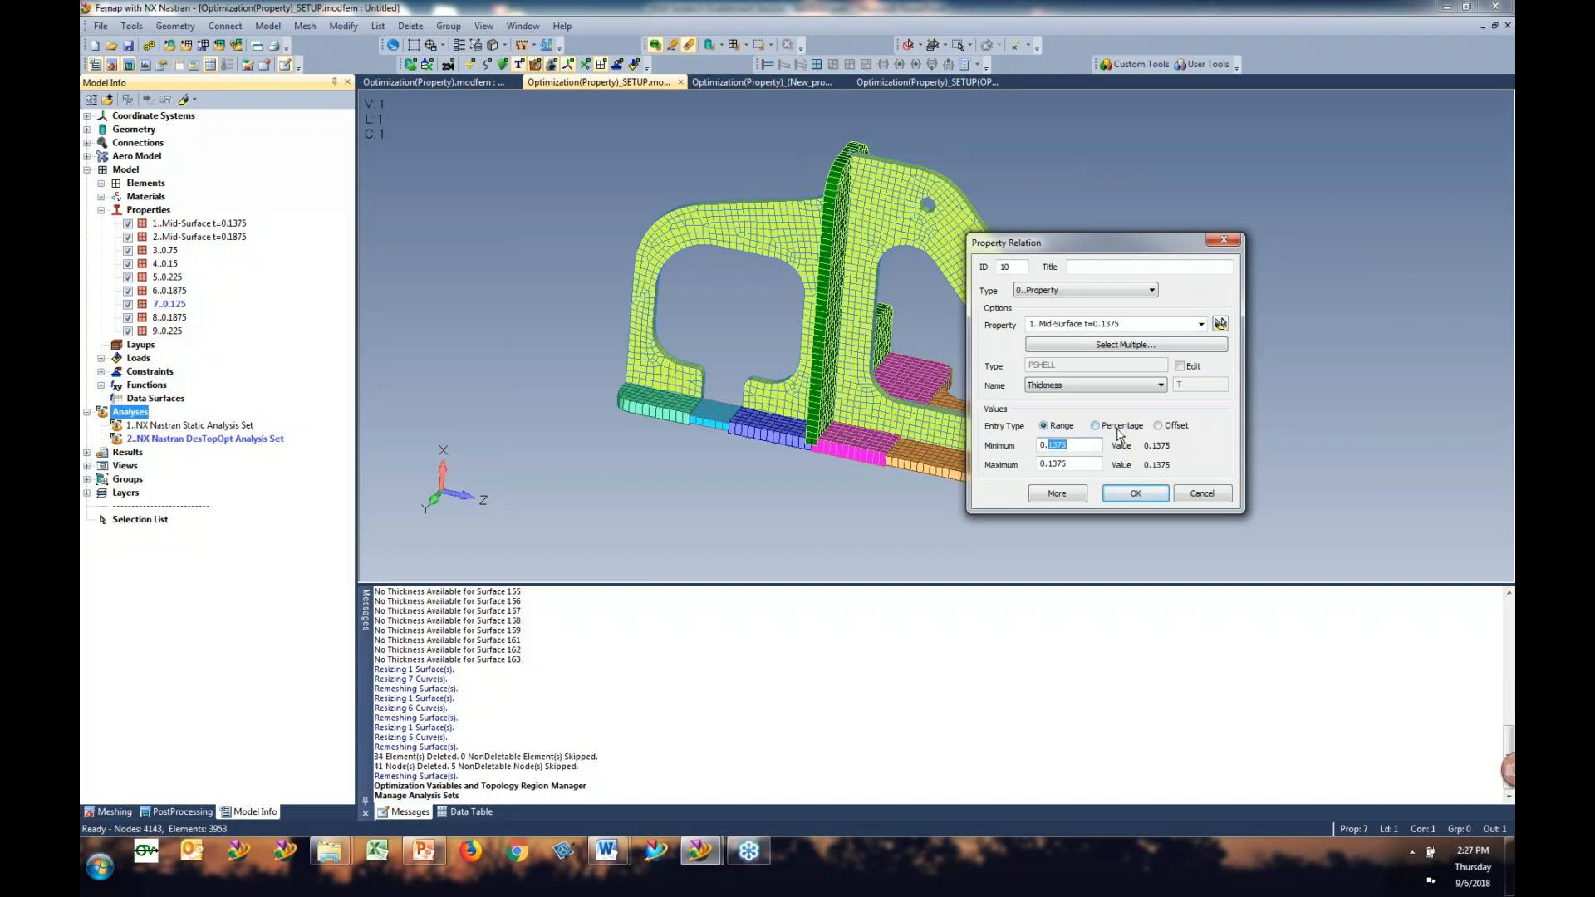
type("01")
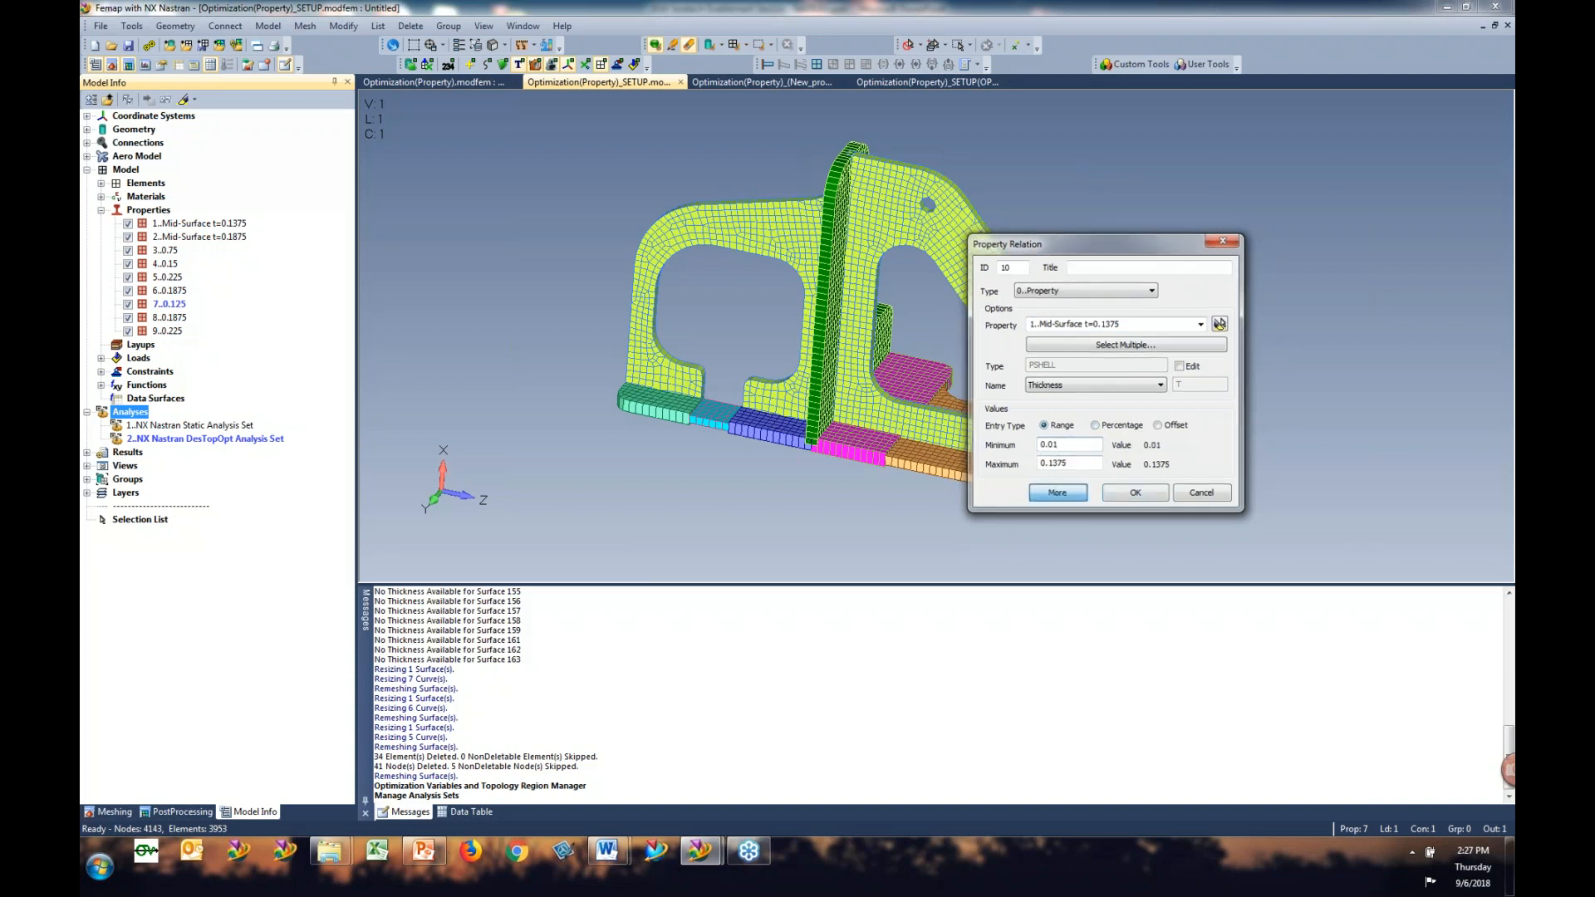
Step: Add a second optimization variable for the thickness of property 2..Mid-Surface t=0.1875, with a minimum of 0.01
left_click(1135, 494)
left_click(892, 648)
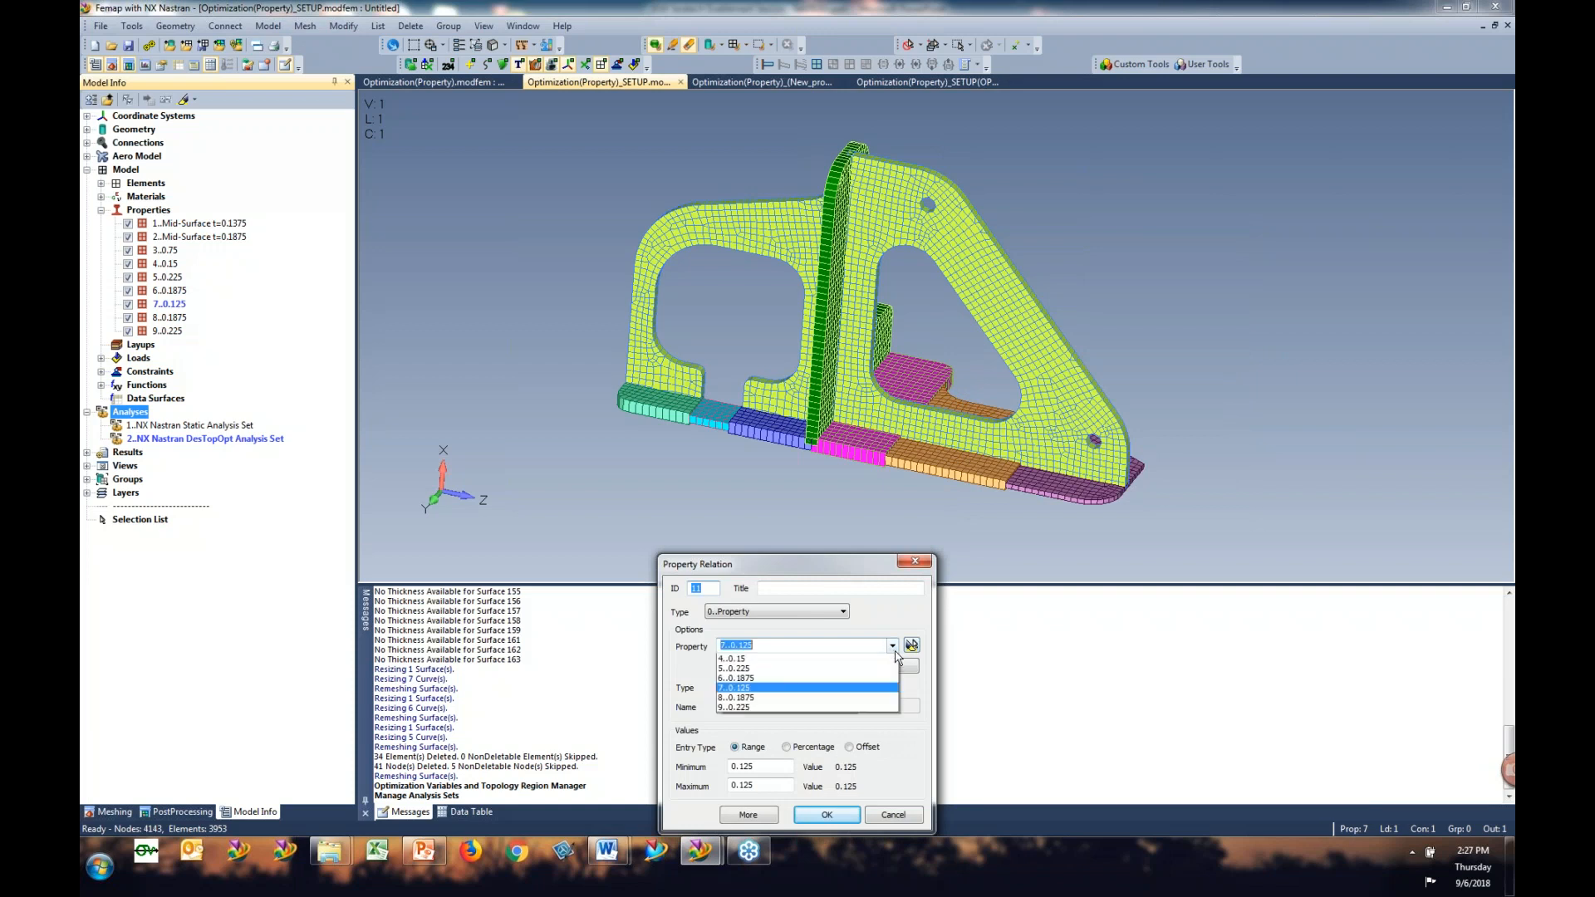
left_click(807, 670)
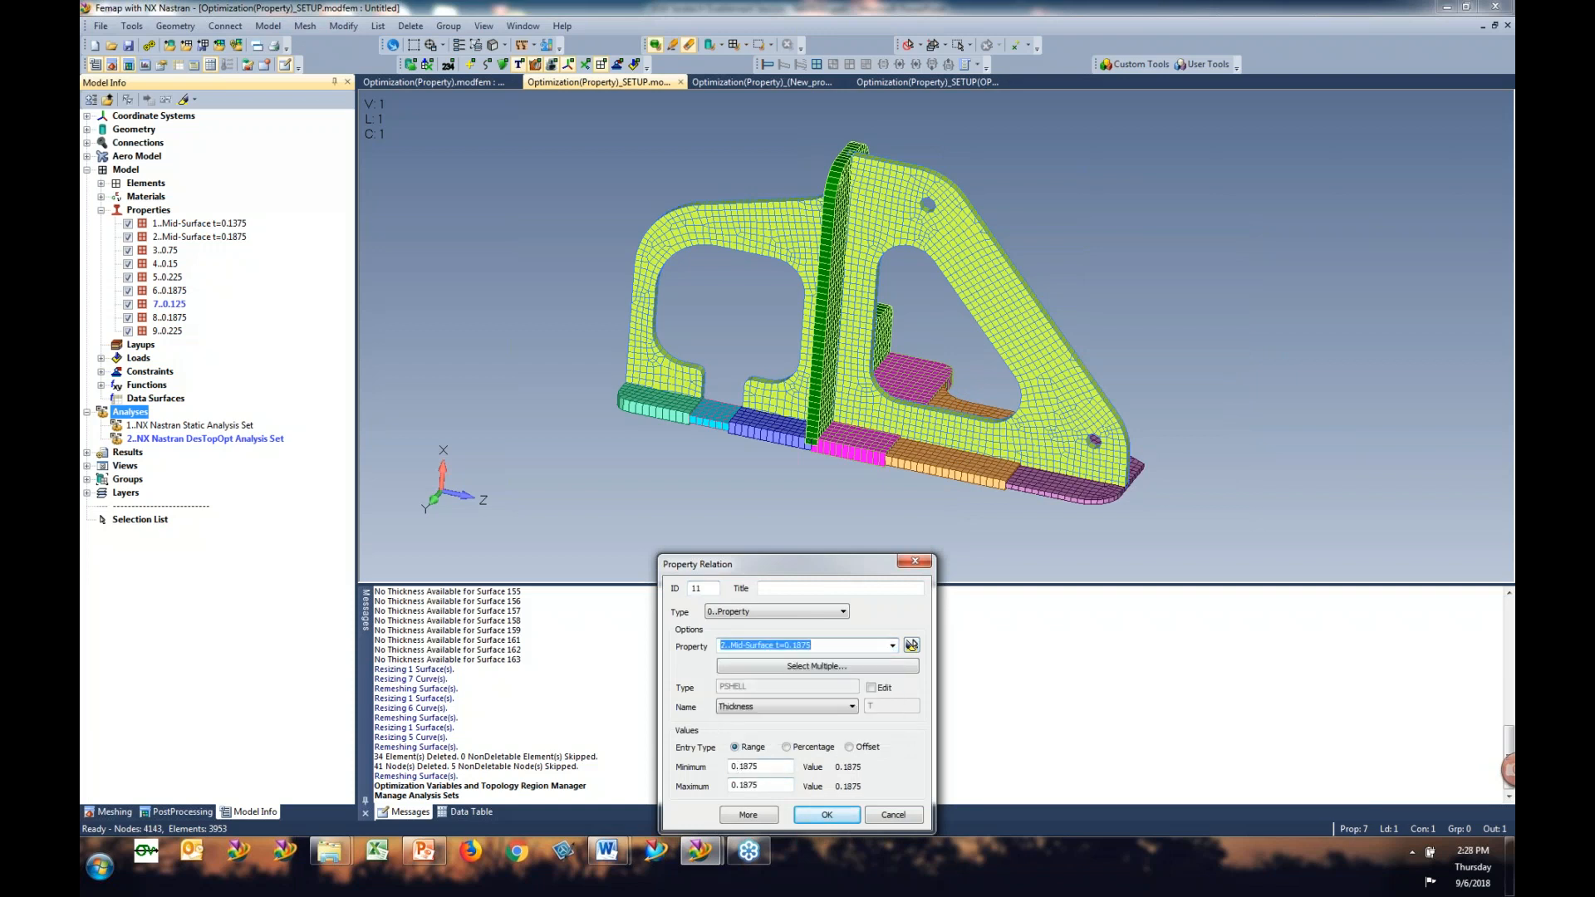
double_click(741, 766)
type("0")
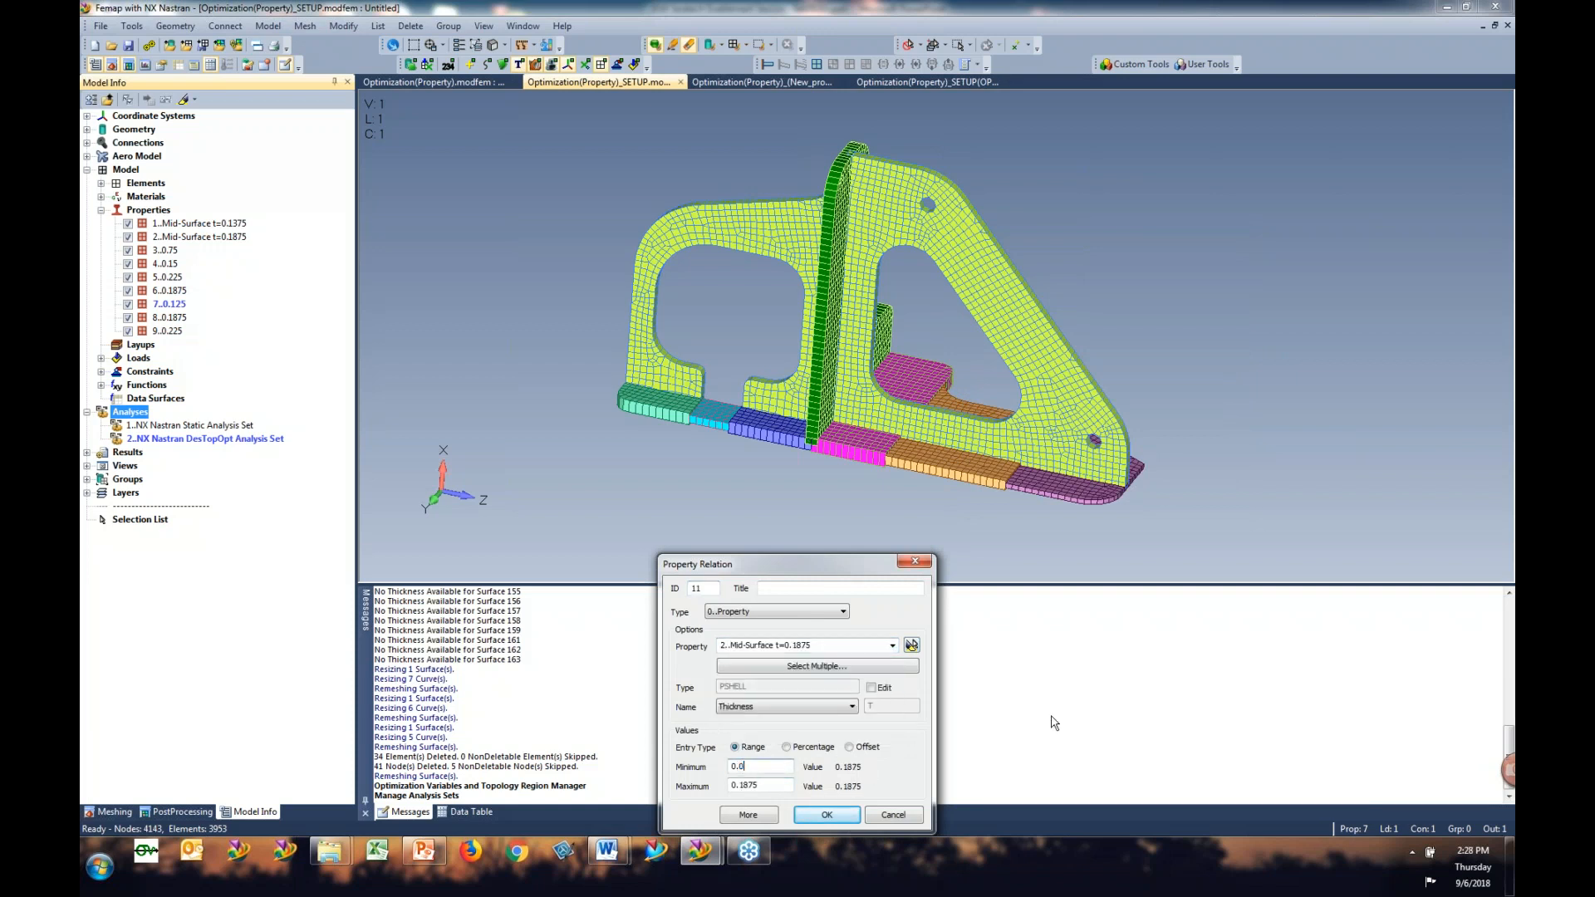
left_click(838, 821)
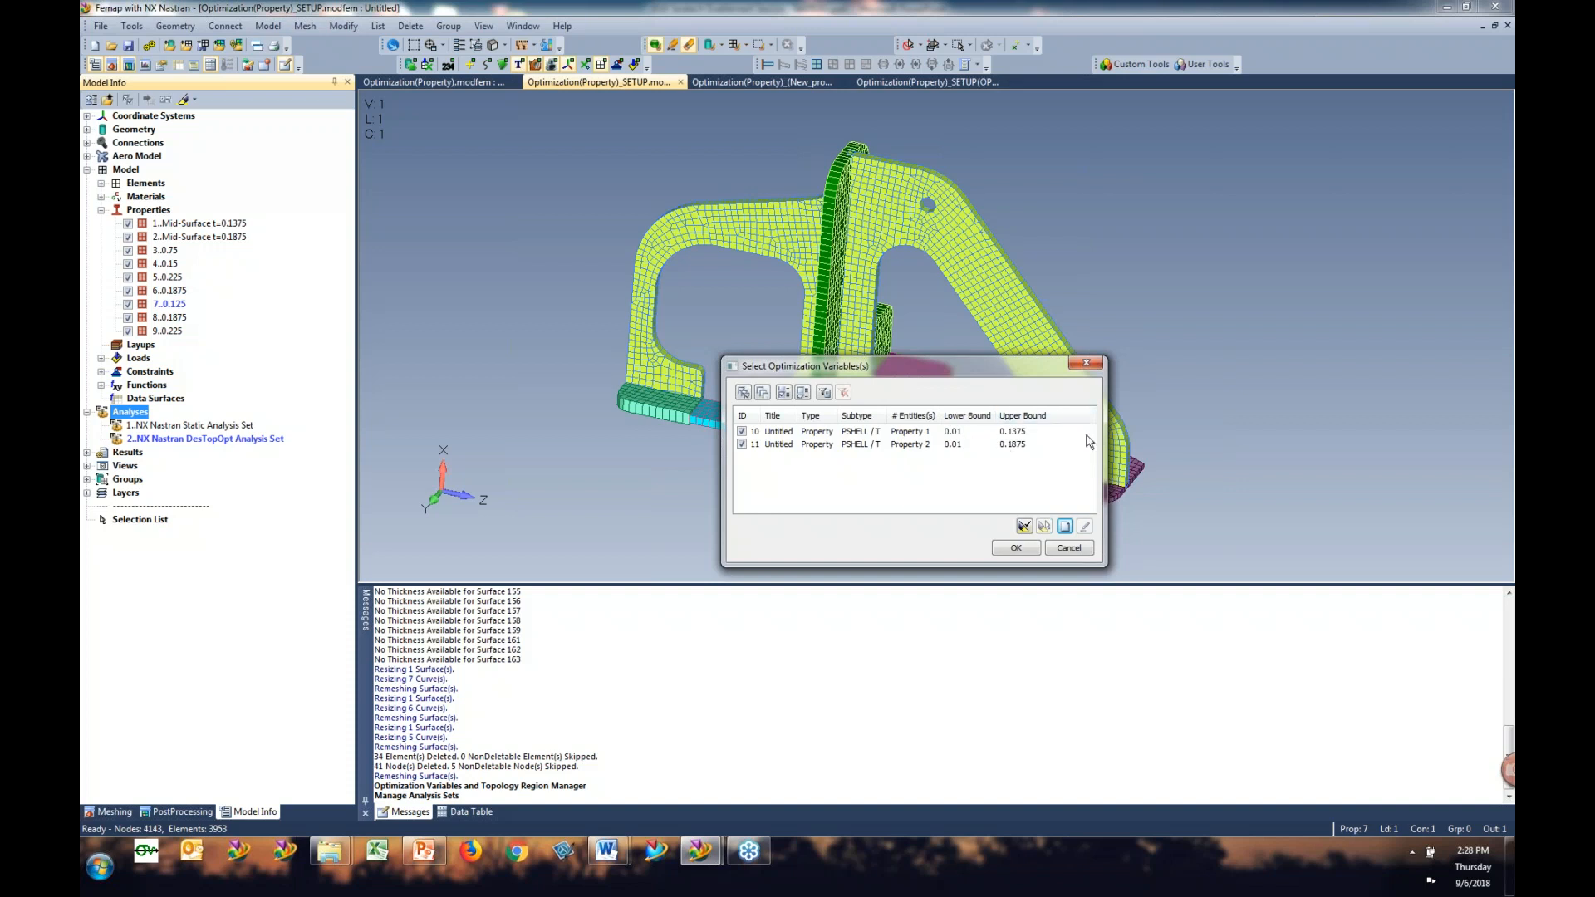
left_click(892, 433)
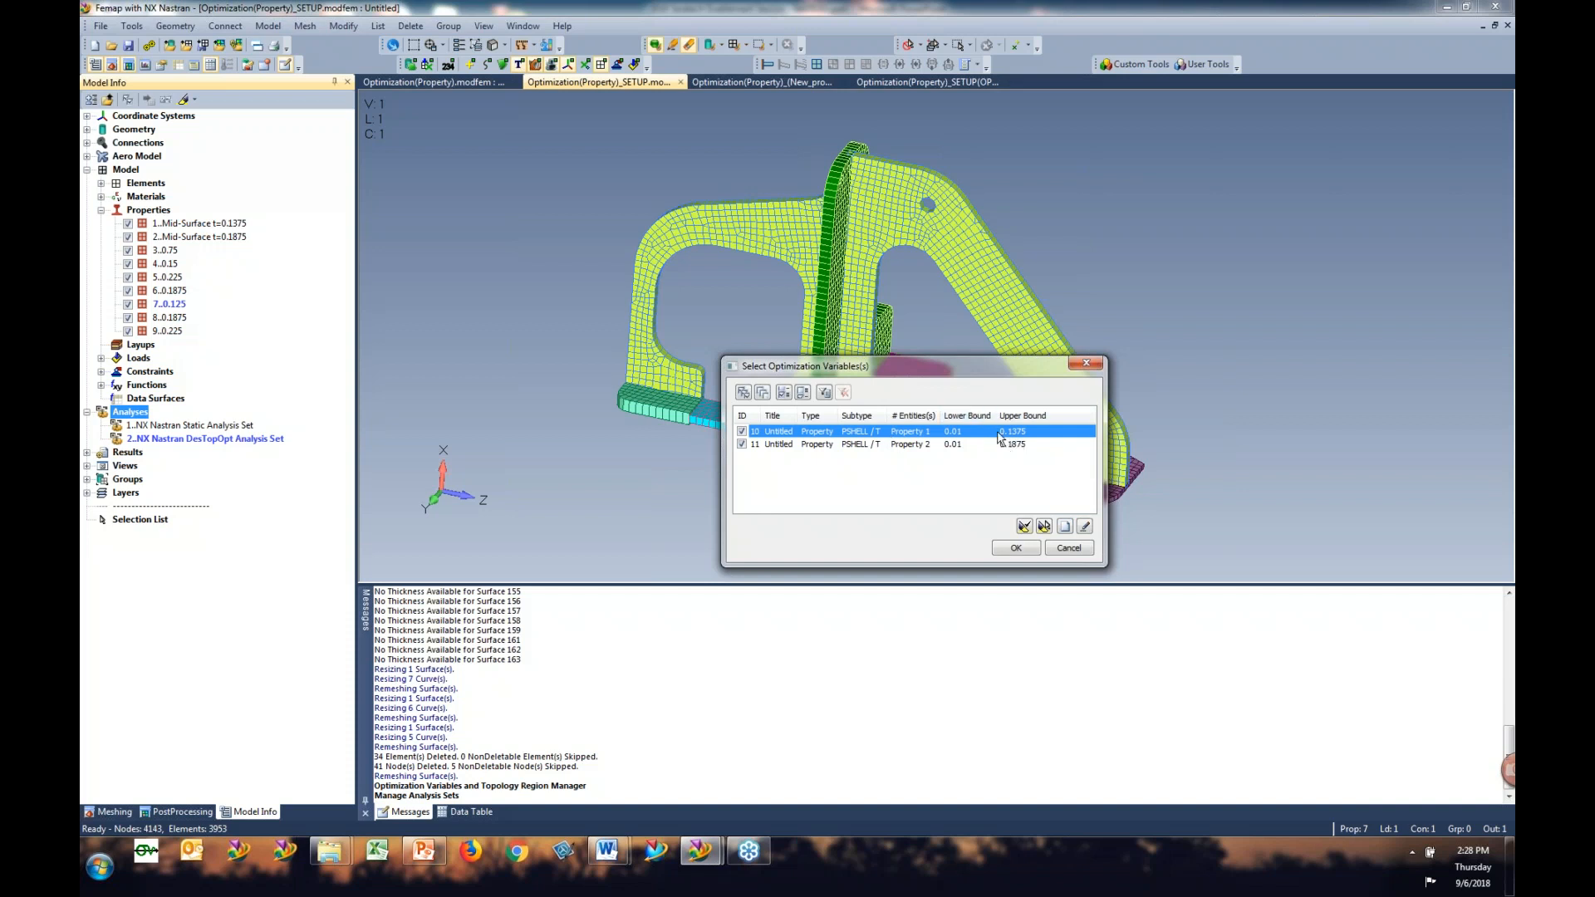
left_click(1066, 533)
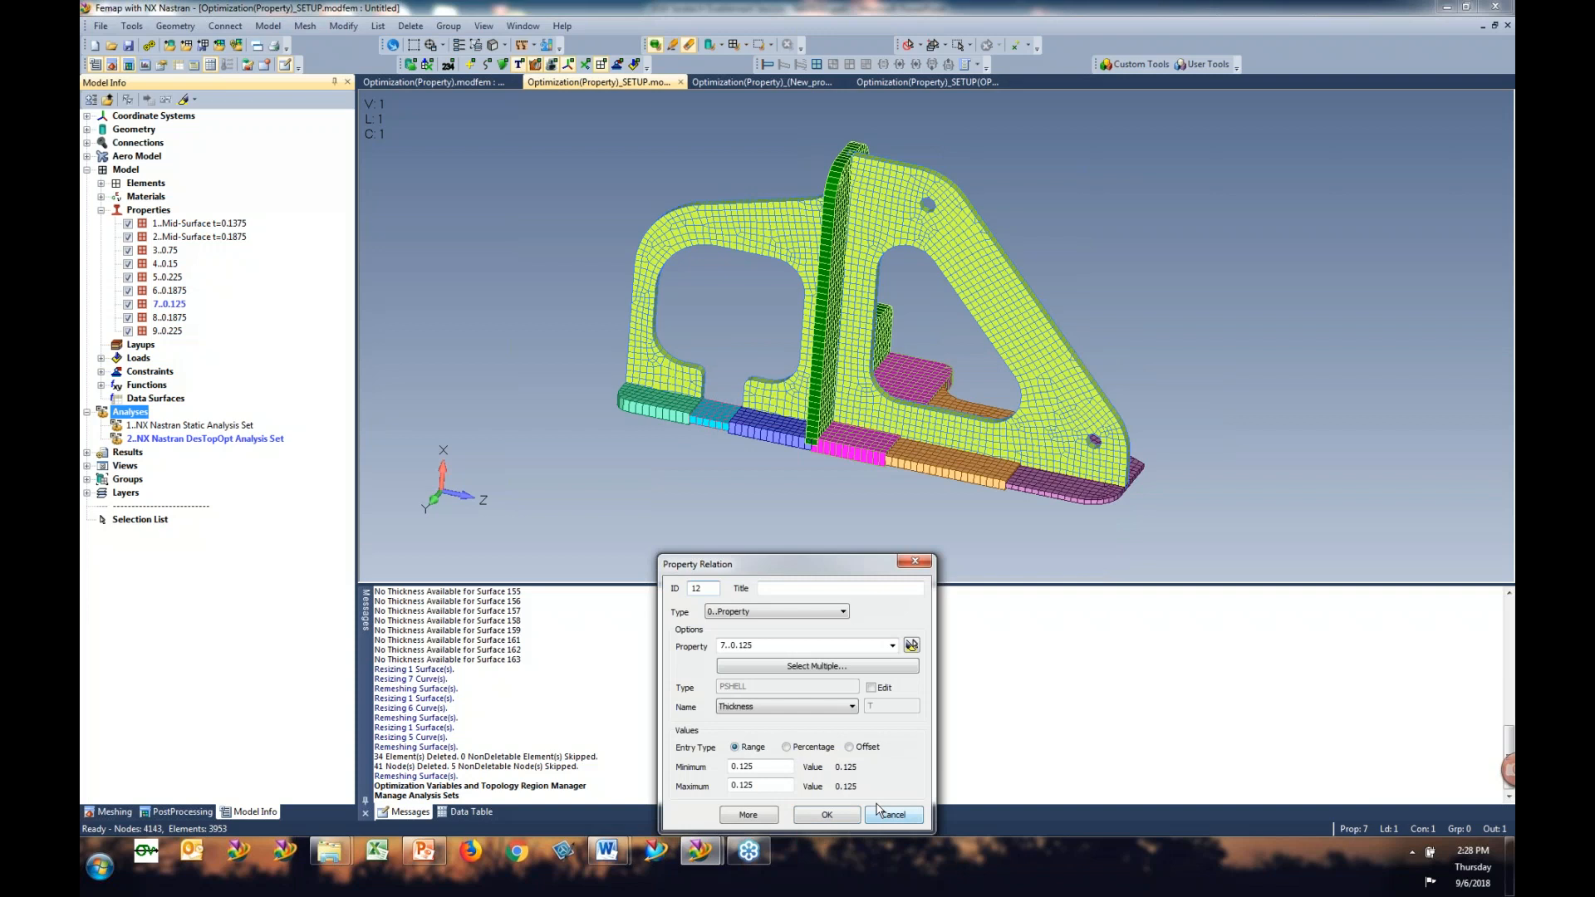
left_click(881, 813)
left_click(1086, 363)
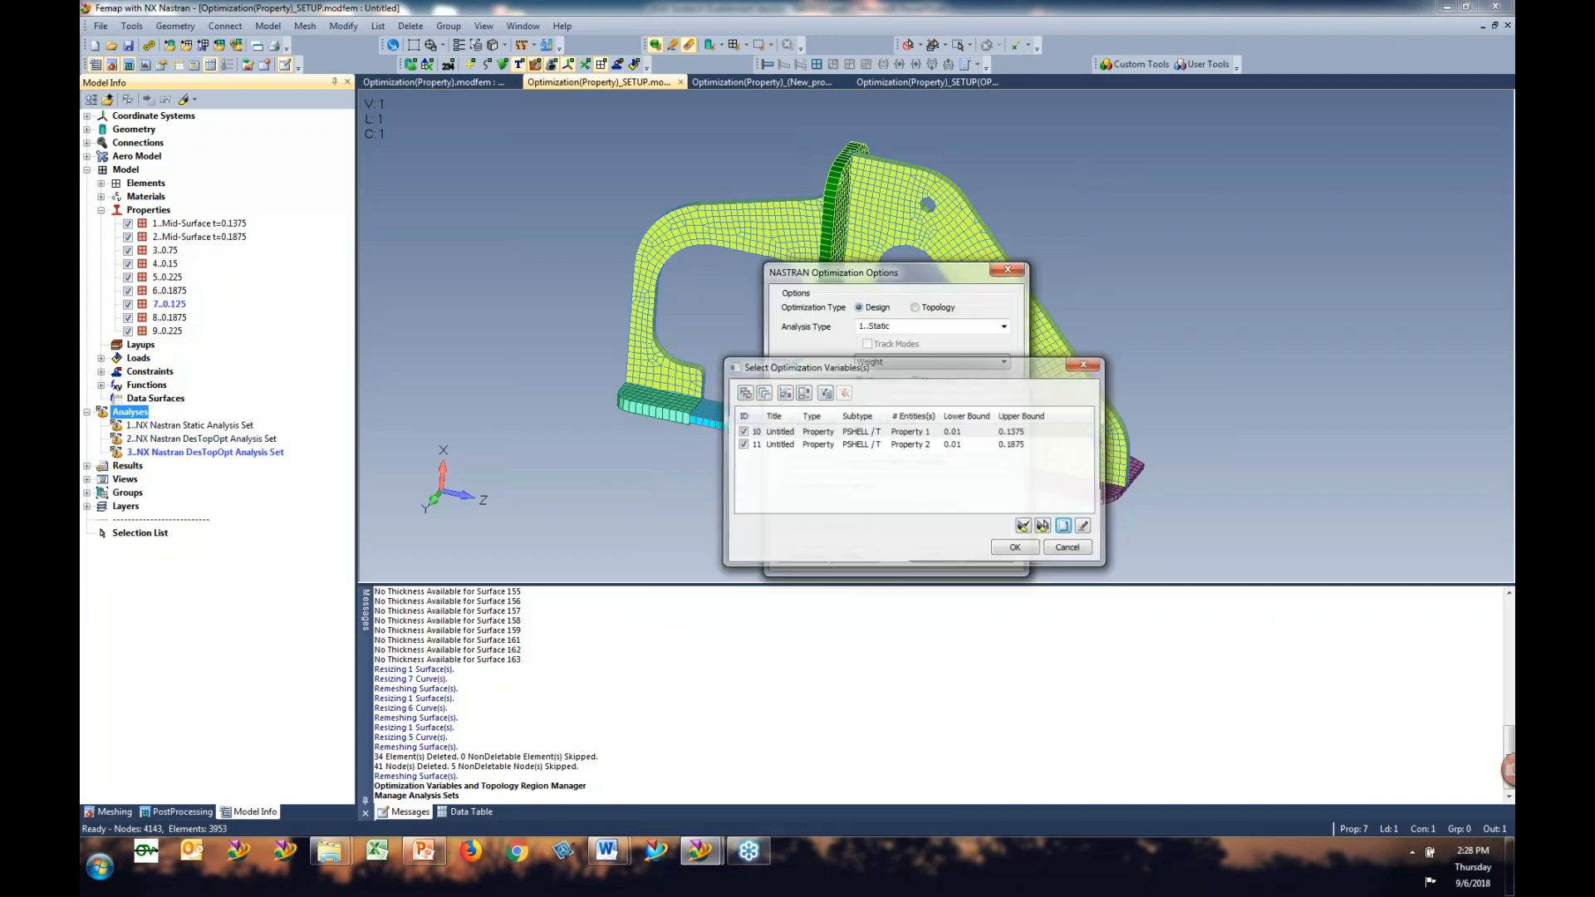
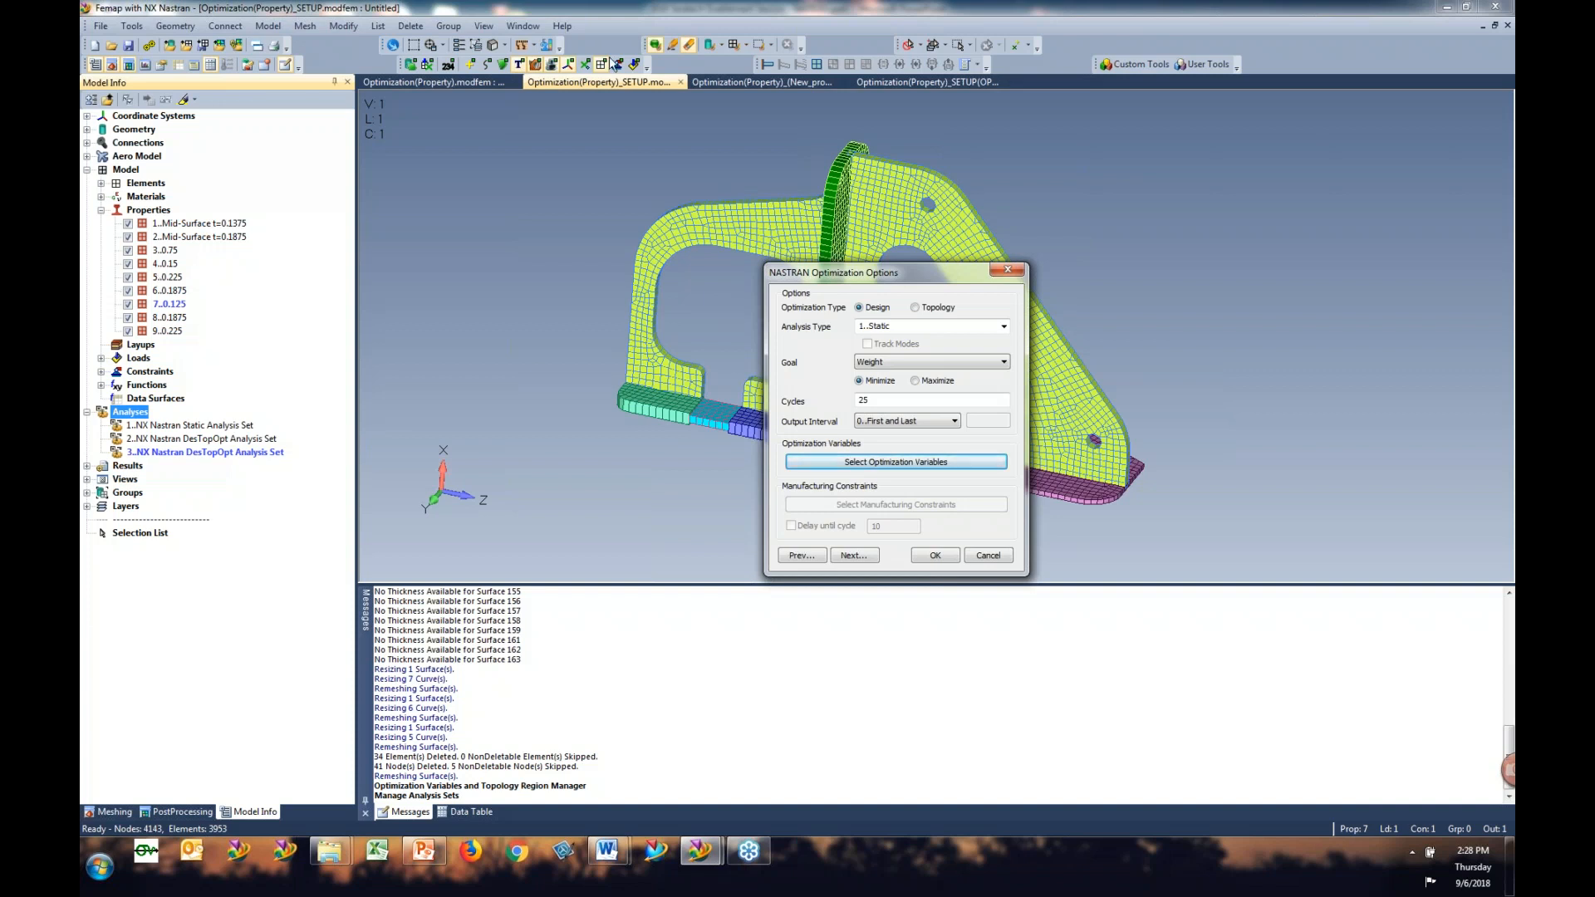
left_click(921, 466)
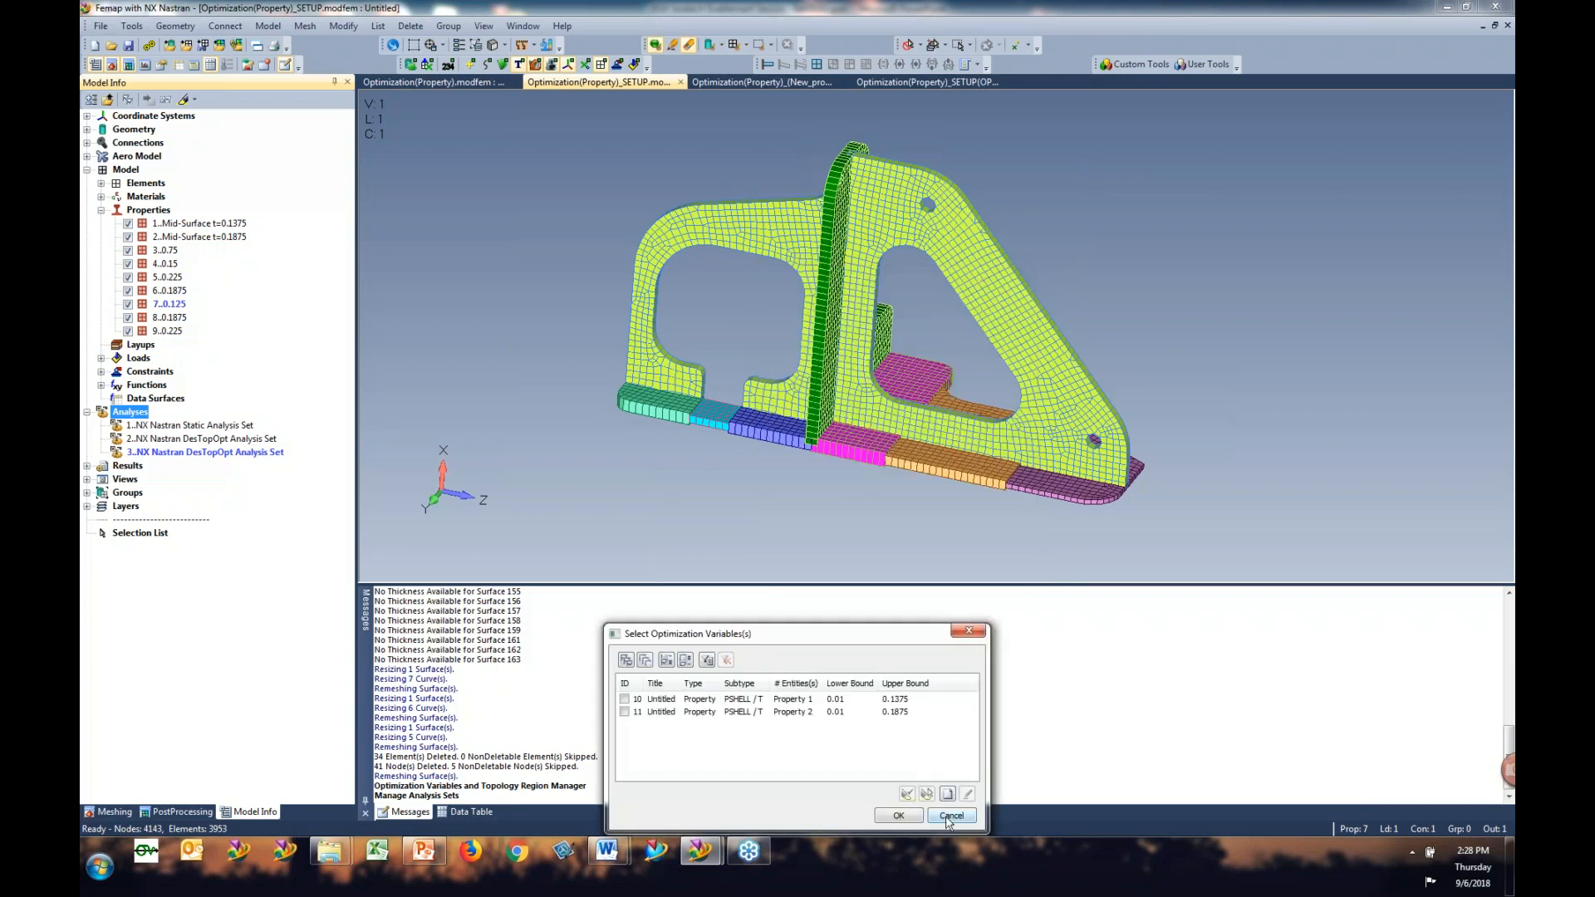
left_click(964, 819)
Step: Continue past the optimization options and model check to the selection of optimization limits
left_click(853, 556)
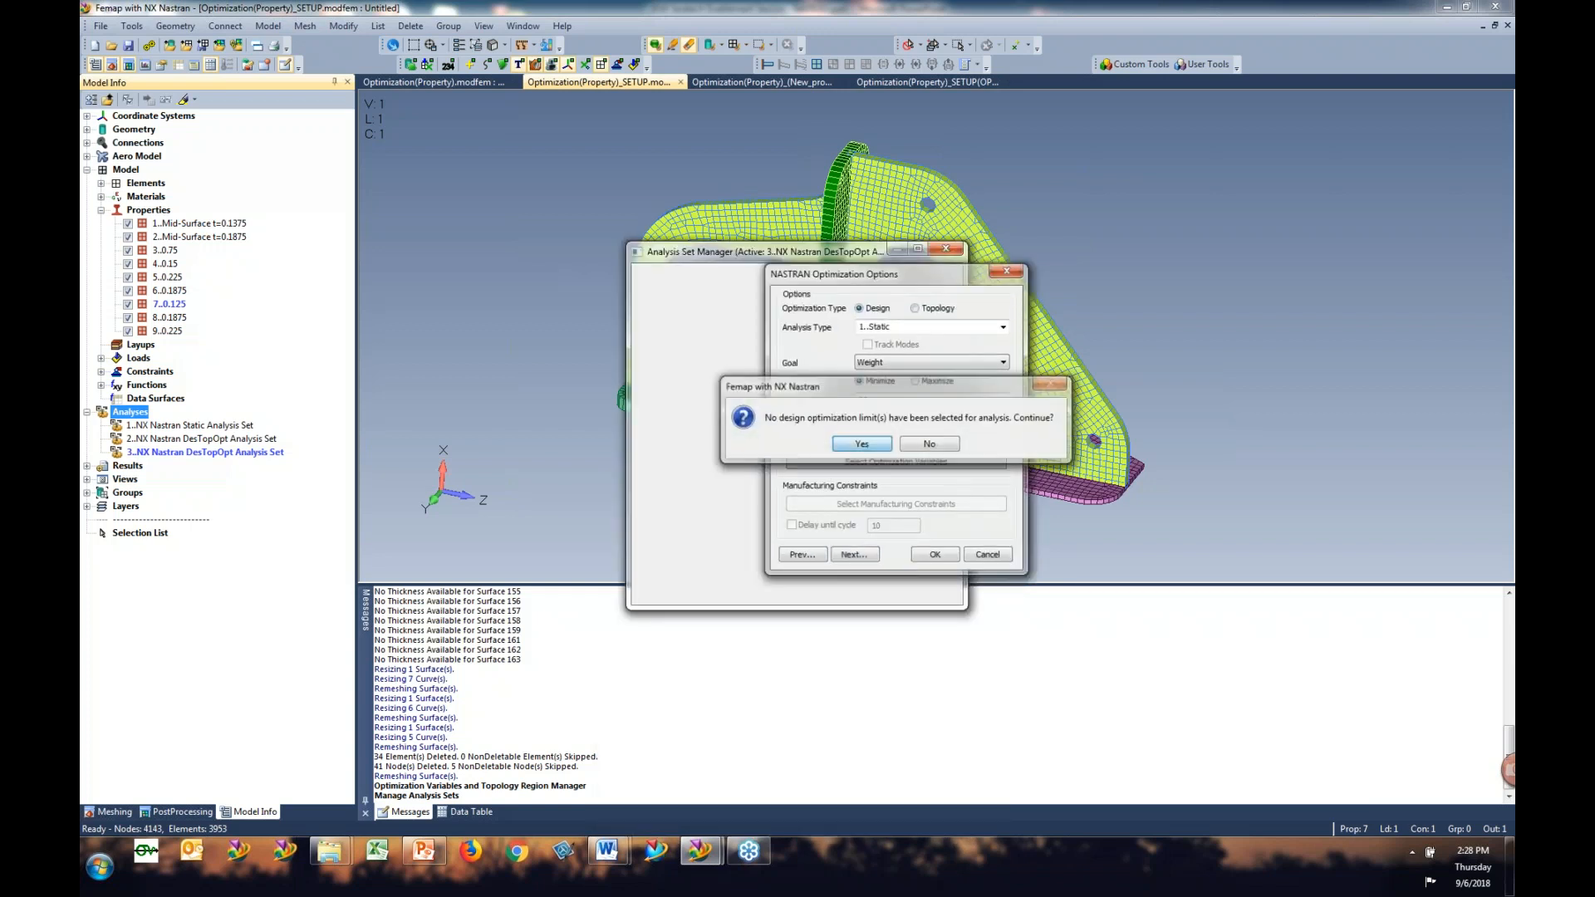
left_click(864, 445)
left_click(731, 819)
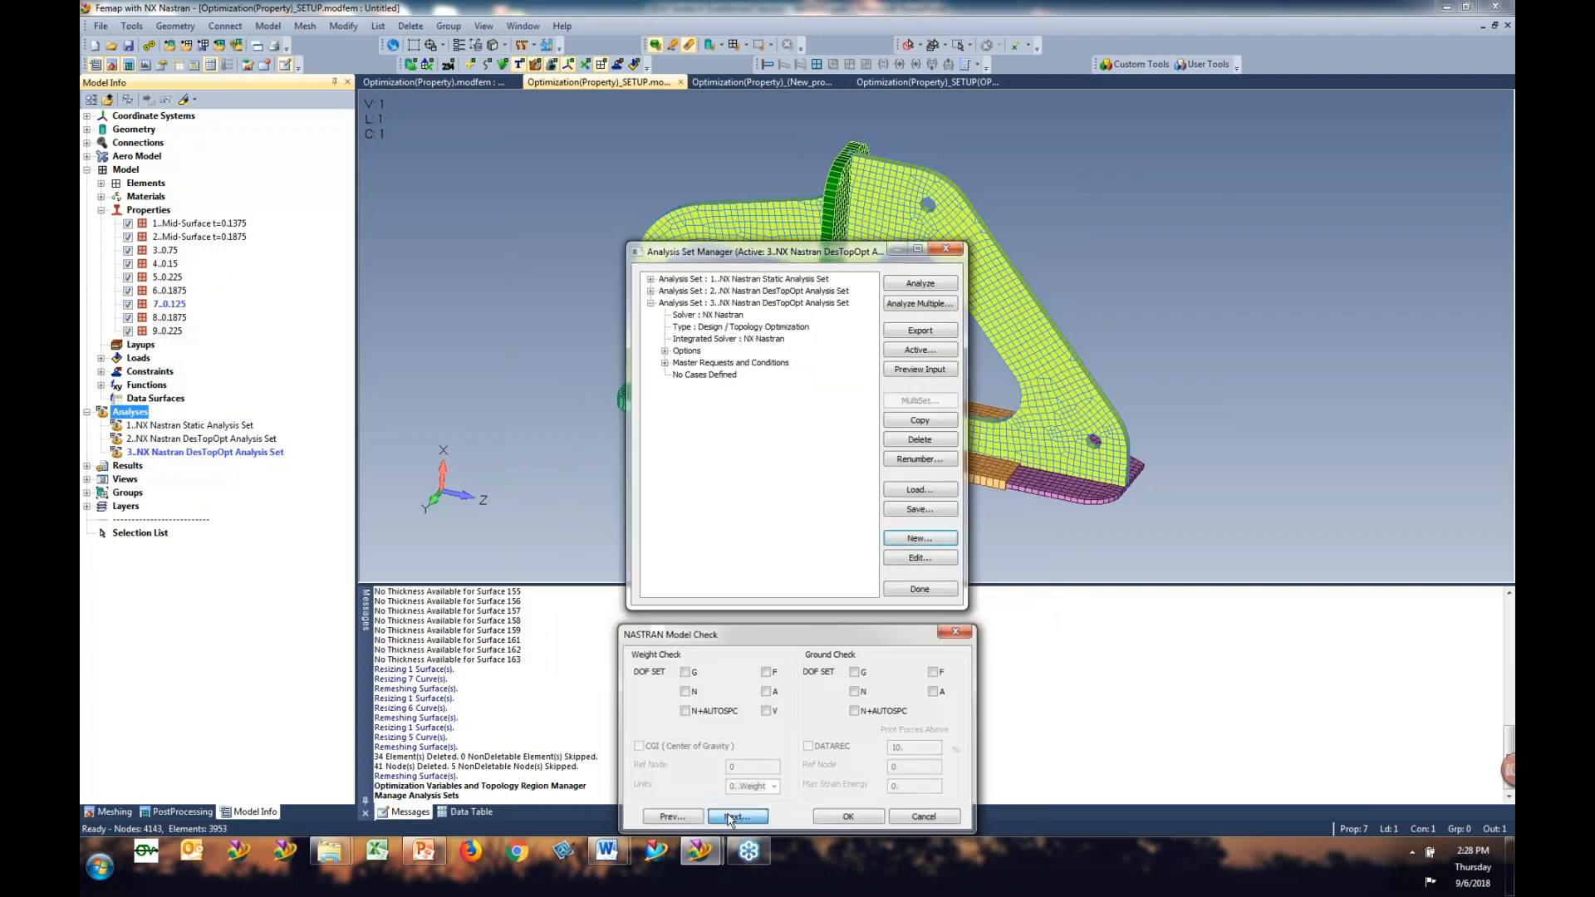
left_click(748, 819)
left_click_drag(756, 642, 855, 592)
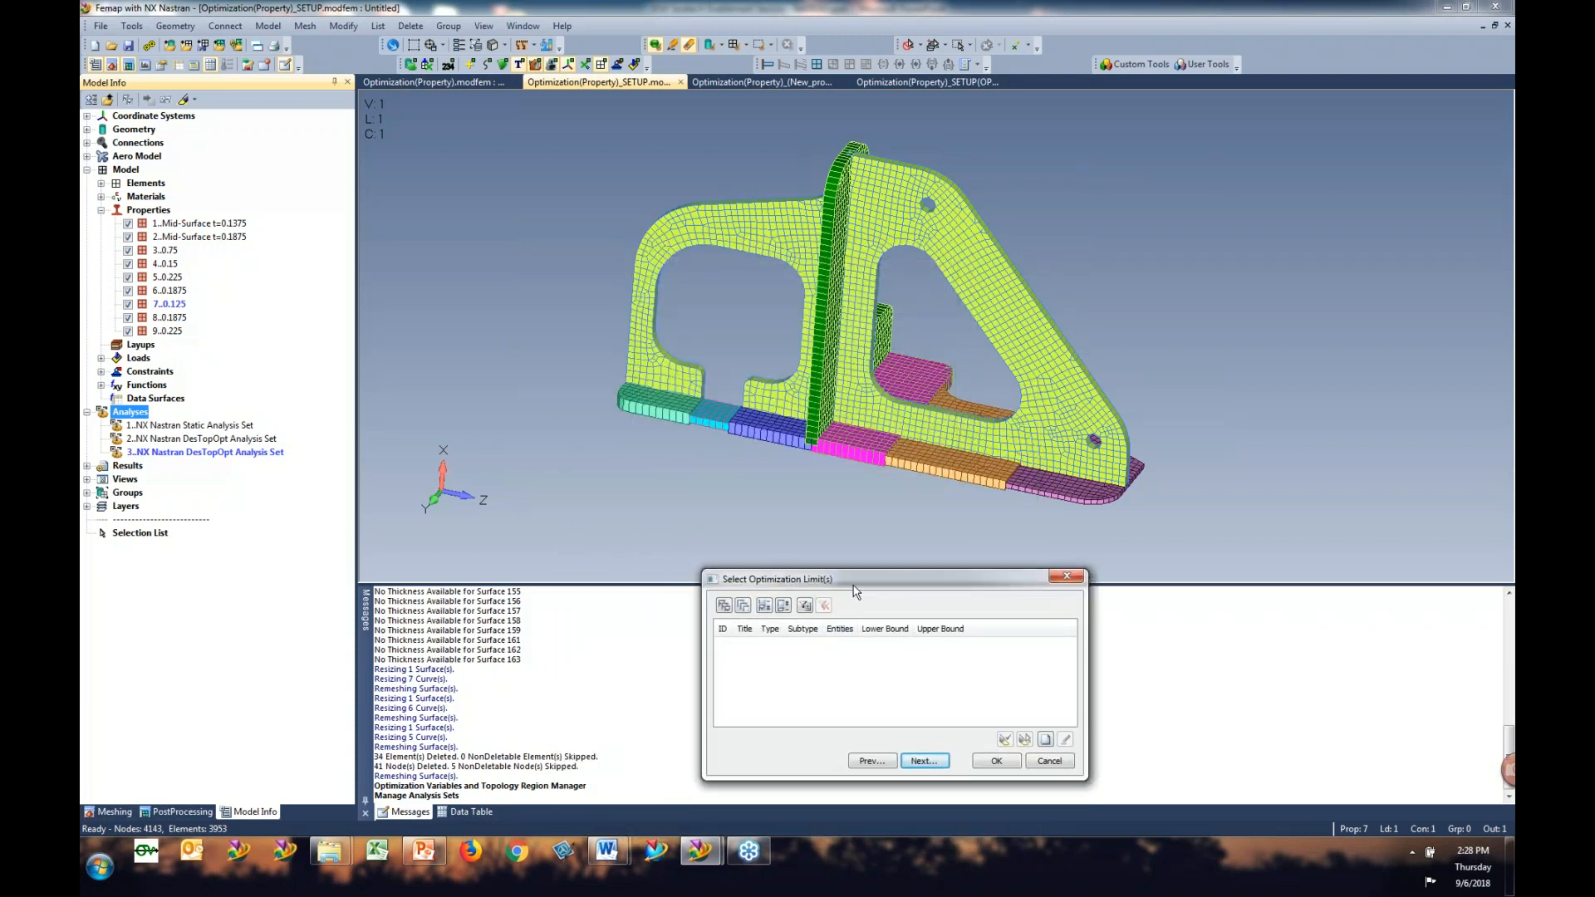
Step: Begin a new optimization limit and set its category to Element Force, Stress, Strain
left_click(1045, 740)
left_click_drag(856, 669, 1081, 568)
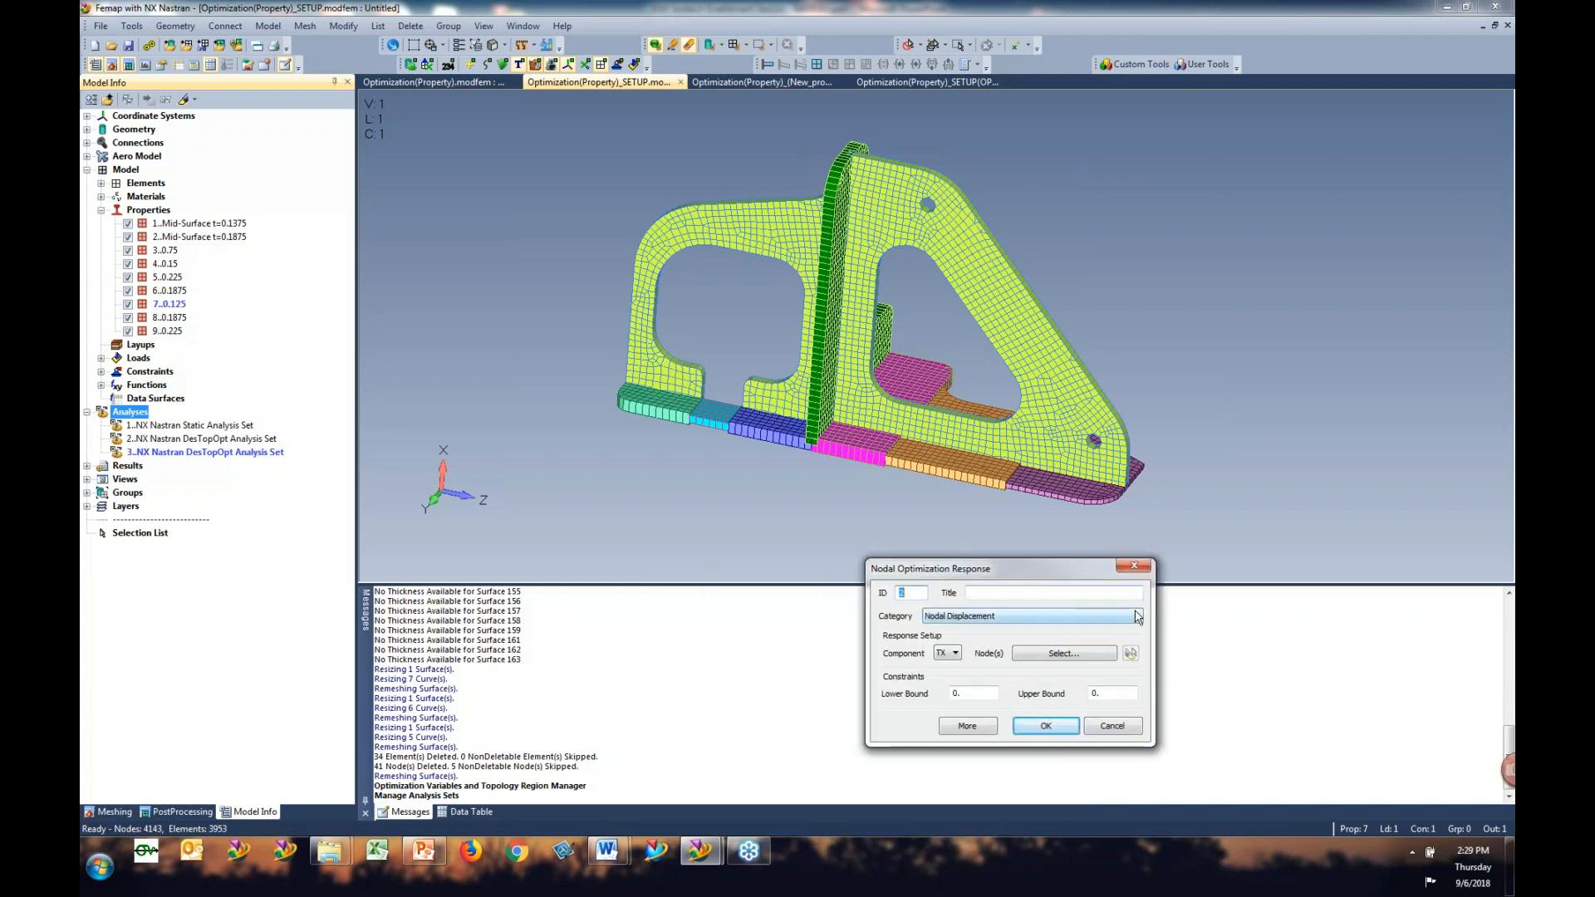
left_click(1139, 617)
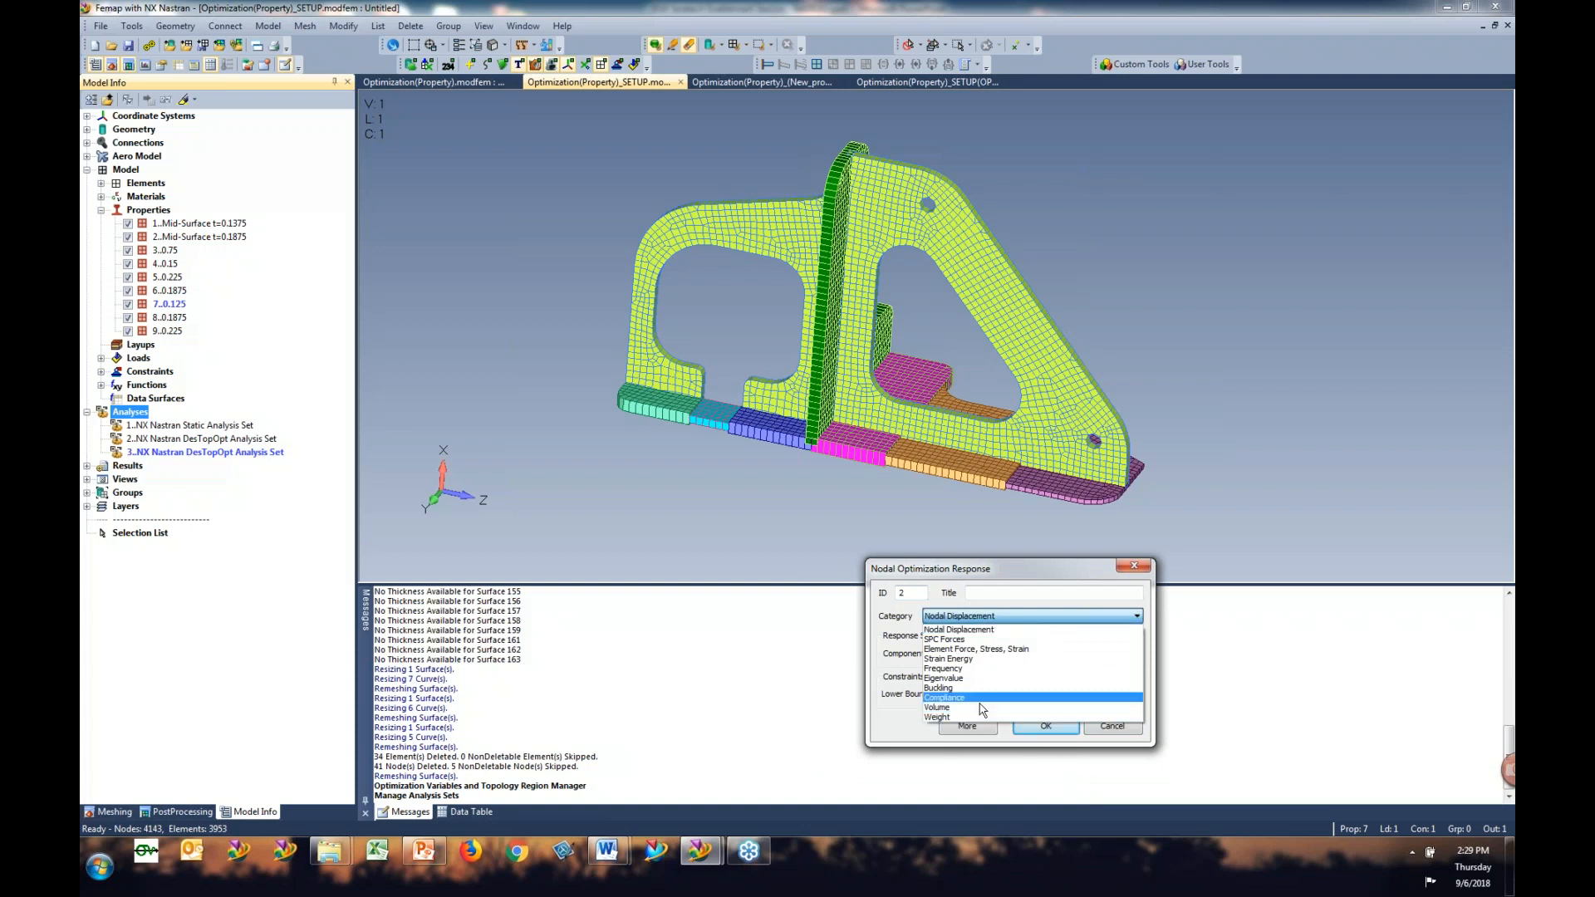
left_click(1008, 649)
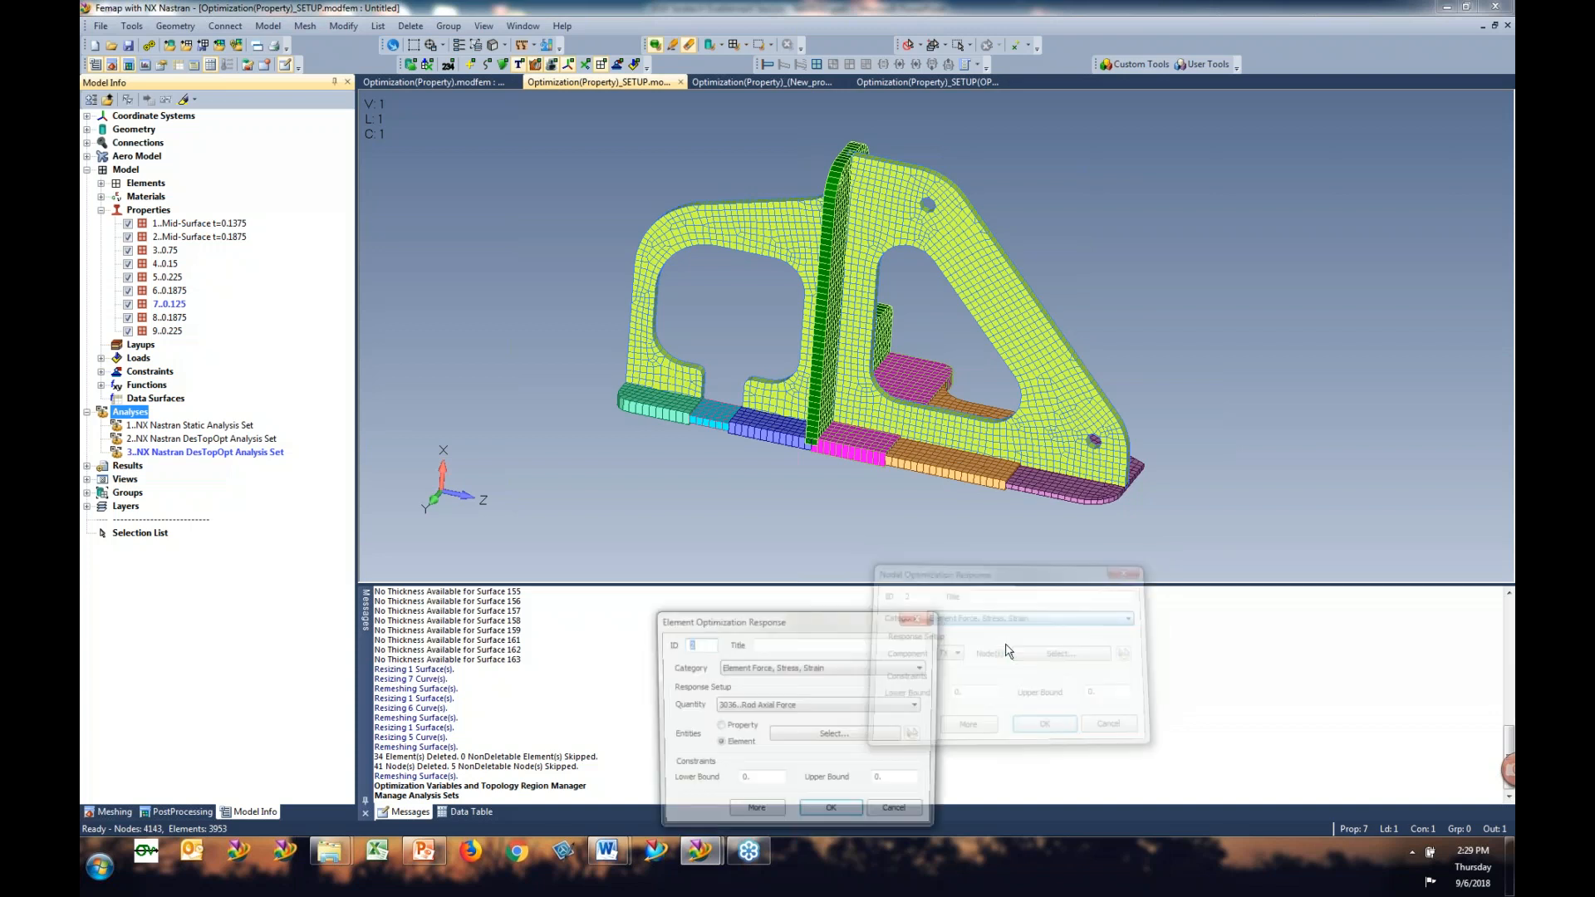
Step: Limit the quantity 7033..Plate Top VonMises Stress to a lower bound of 1 and an upper bound of 30000
left_click(788, 708)
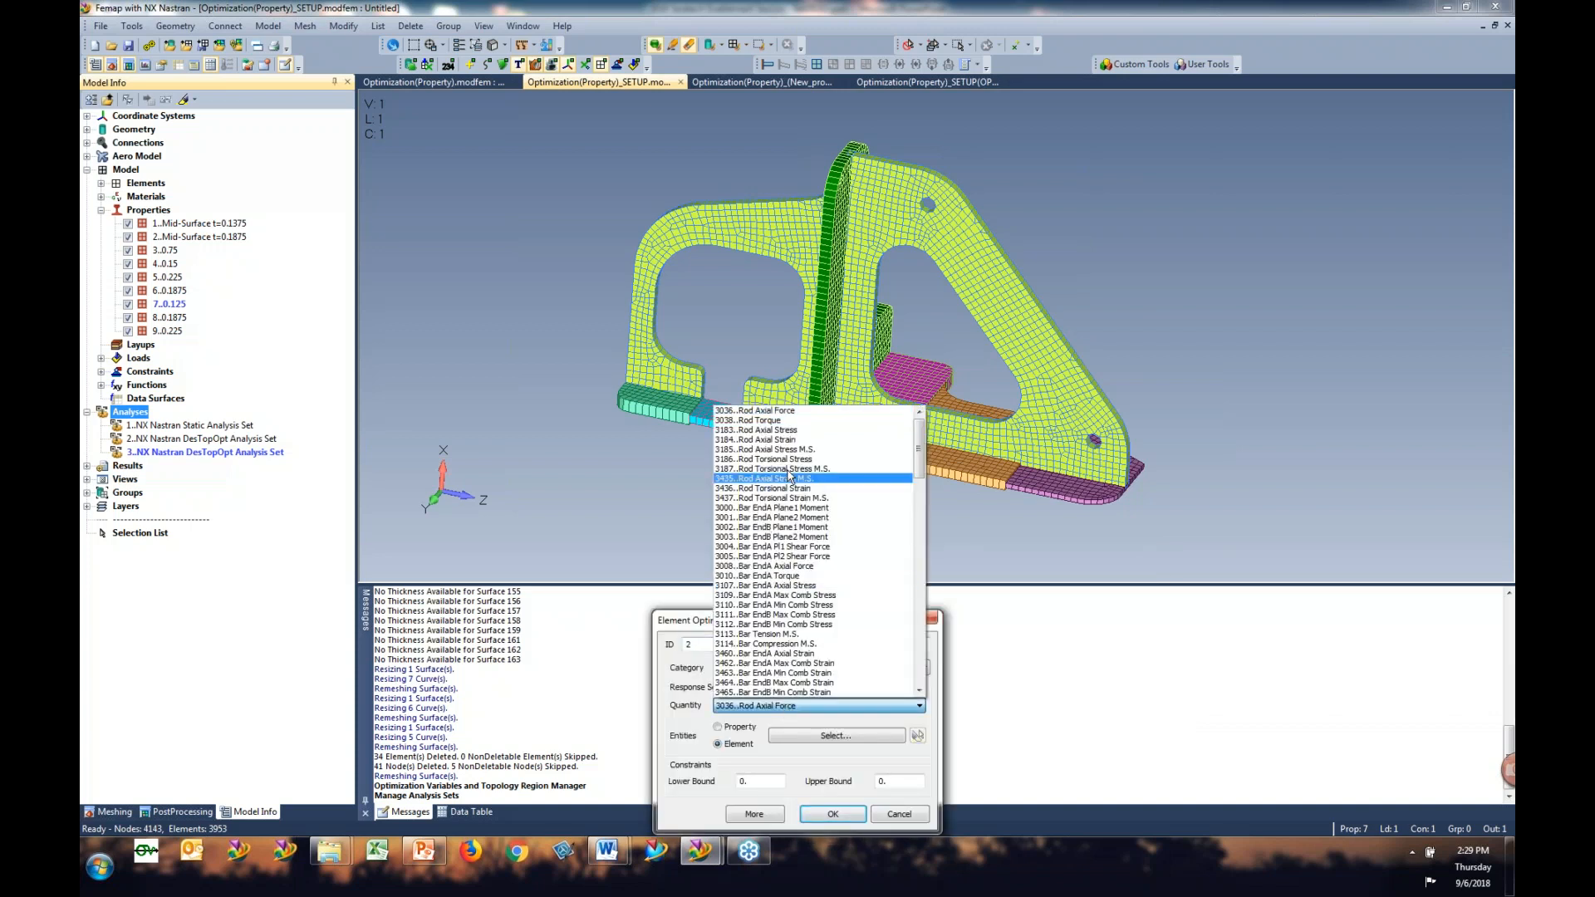
scroll(777, 518, "down", 15)
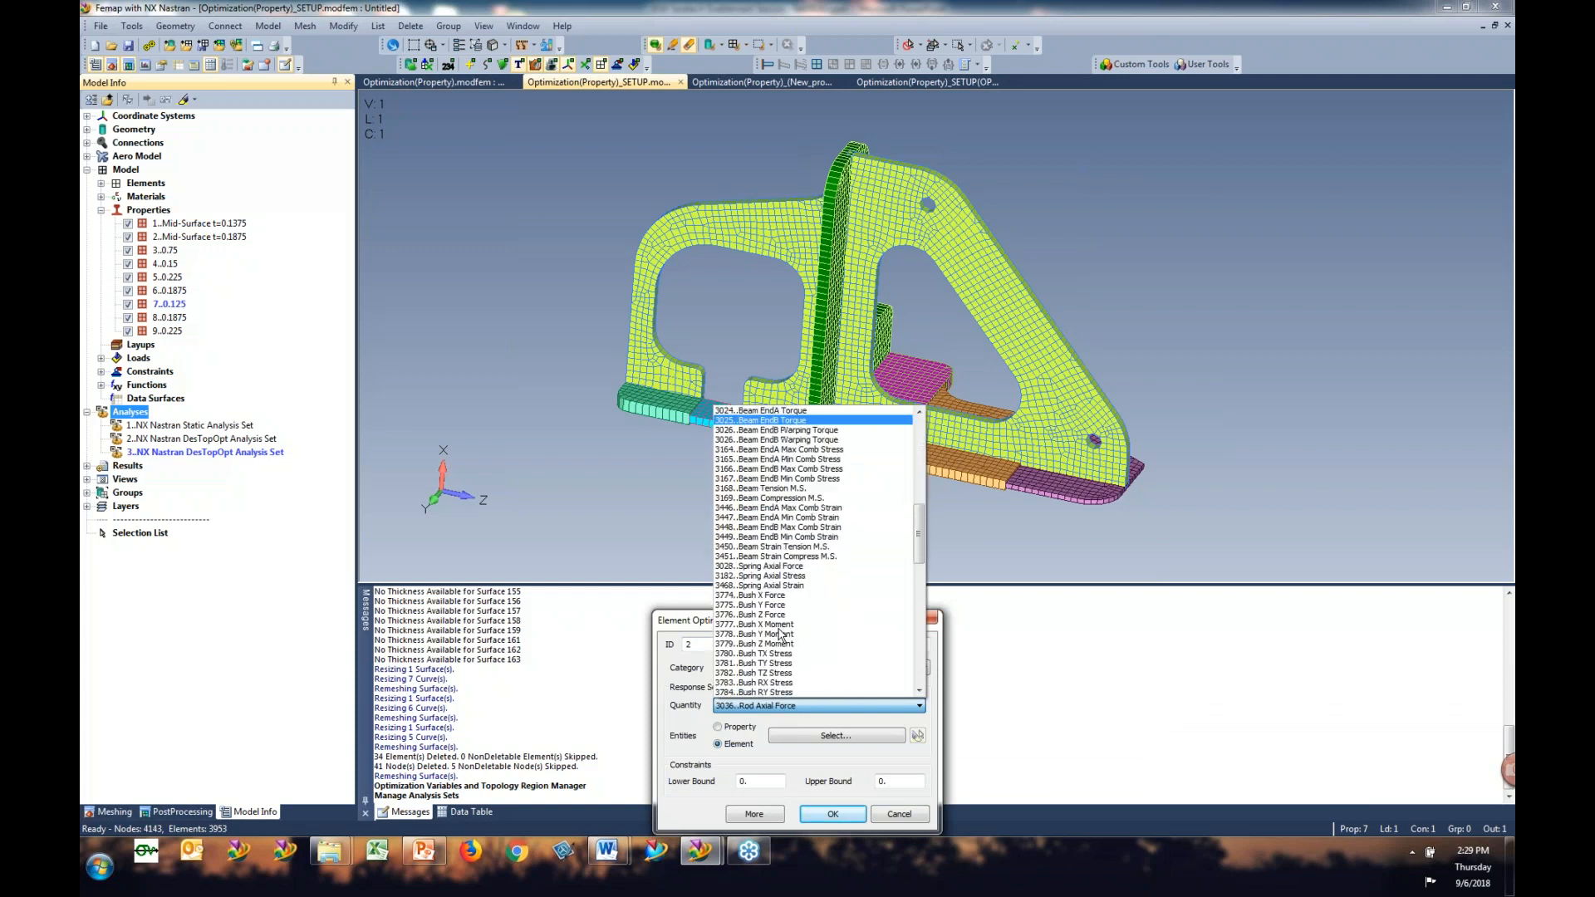
scroll(781, 633, "down", 6)
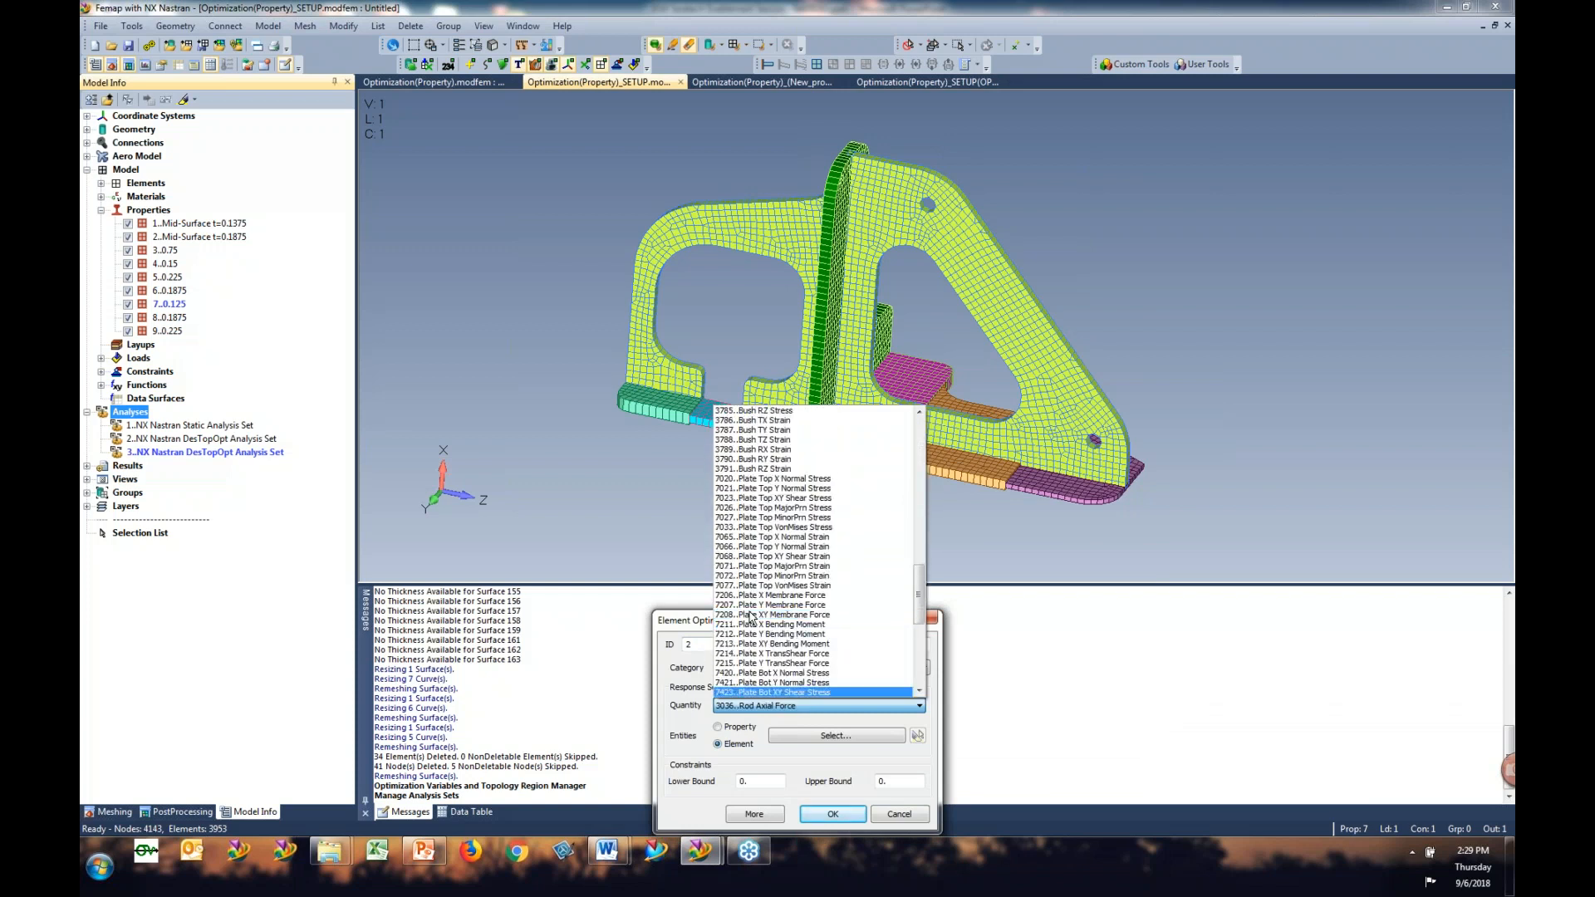
left_click(789, 528)
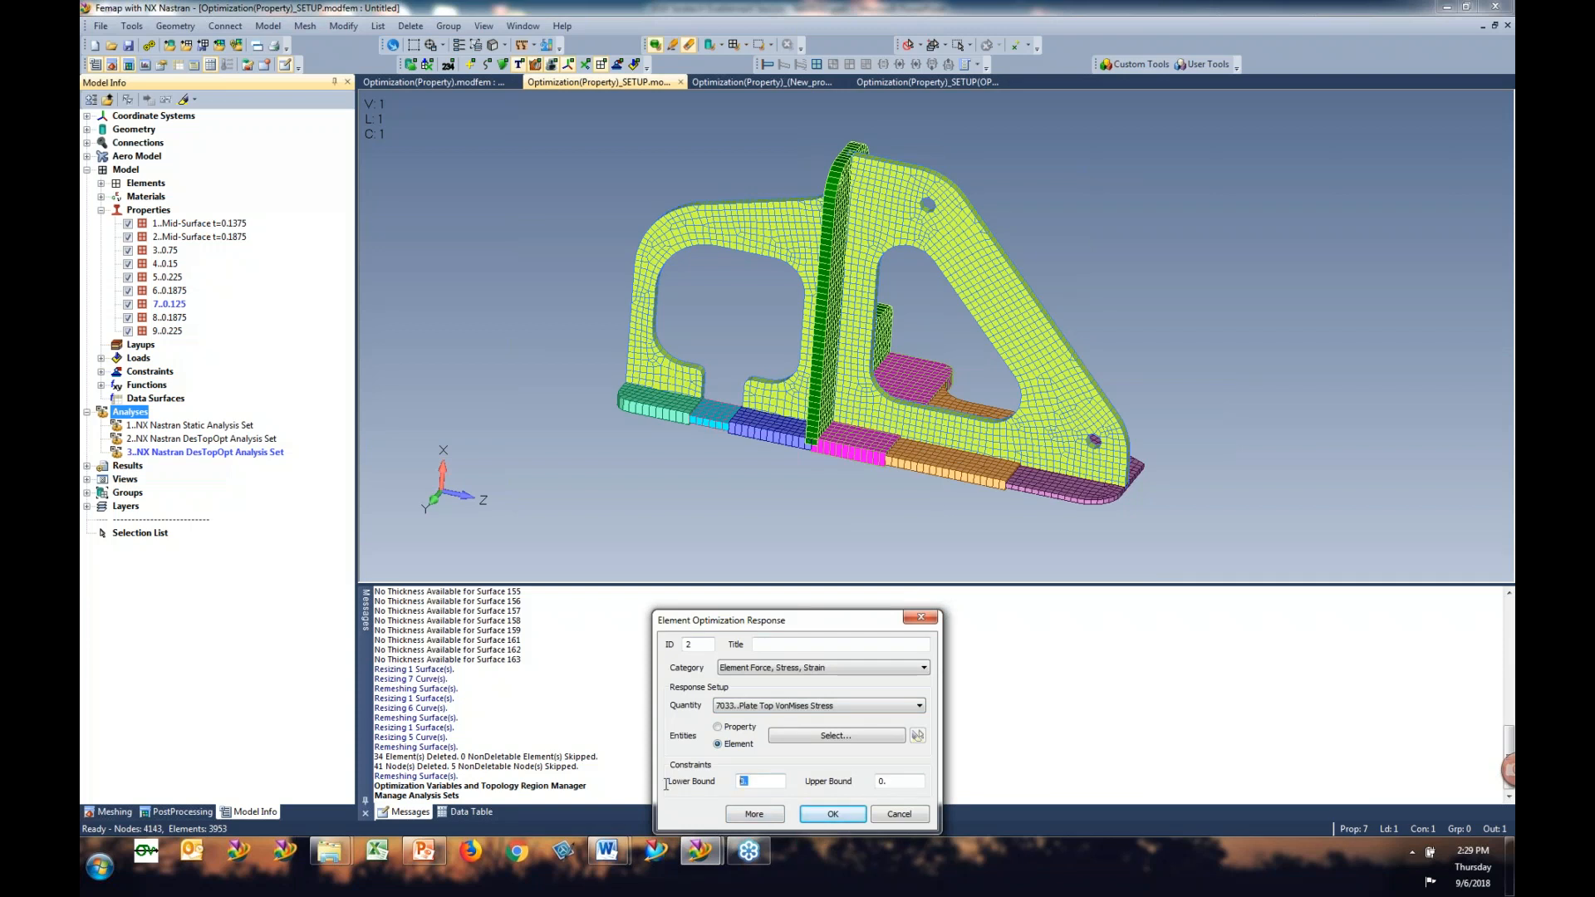
type("1")
key("Tab")
Step: Apply the stress limit to all elements of the bracket and create separate responses for quad and tria elements
left_click(836, 736)
left_click_drag(570, 138, 1281, 535)
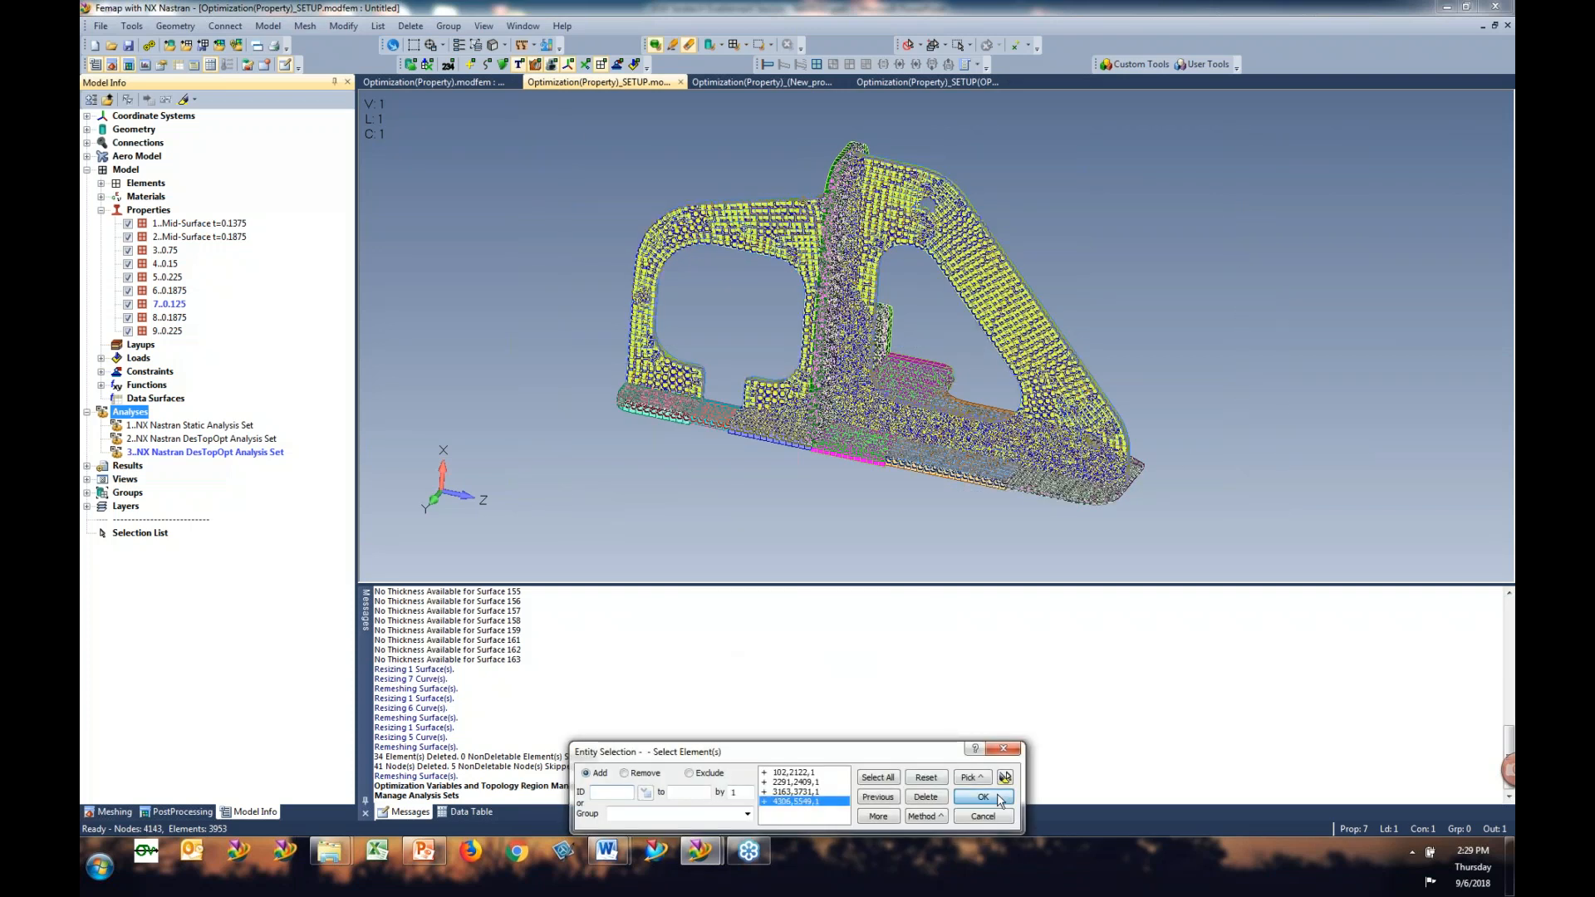
left_click(983, 797)
left_click_drag(843, 629, 1290, 142)
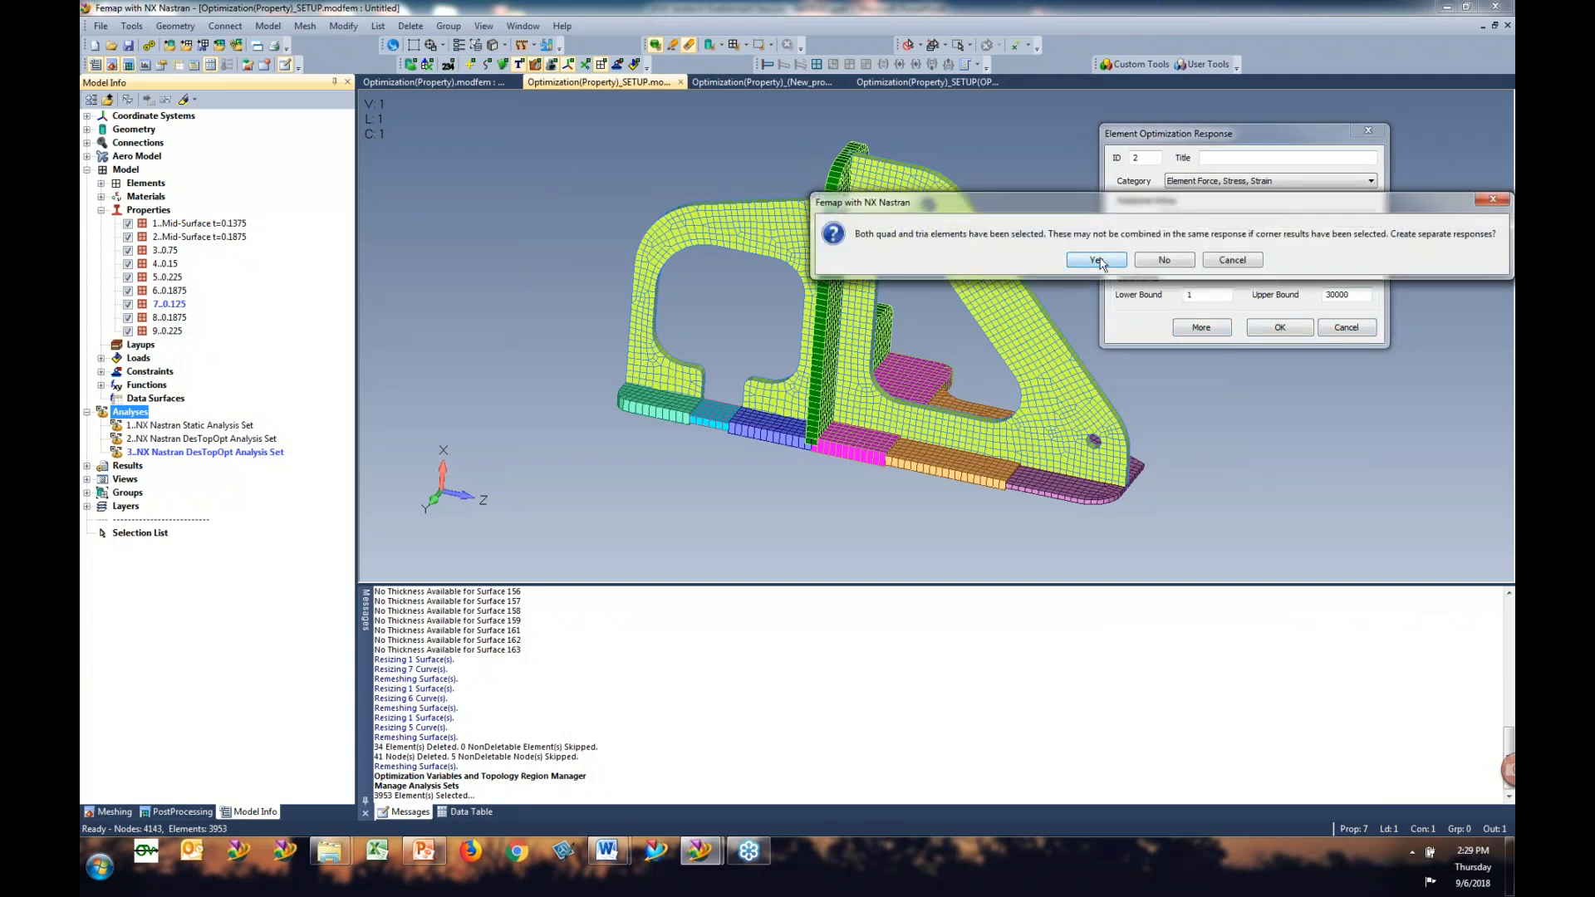
left_click(1097, 260)
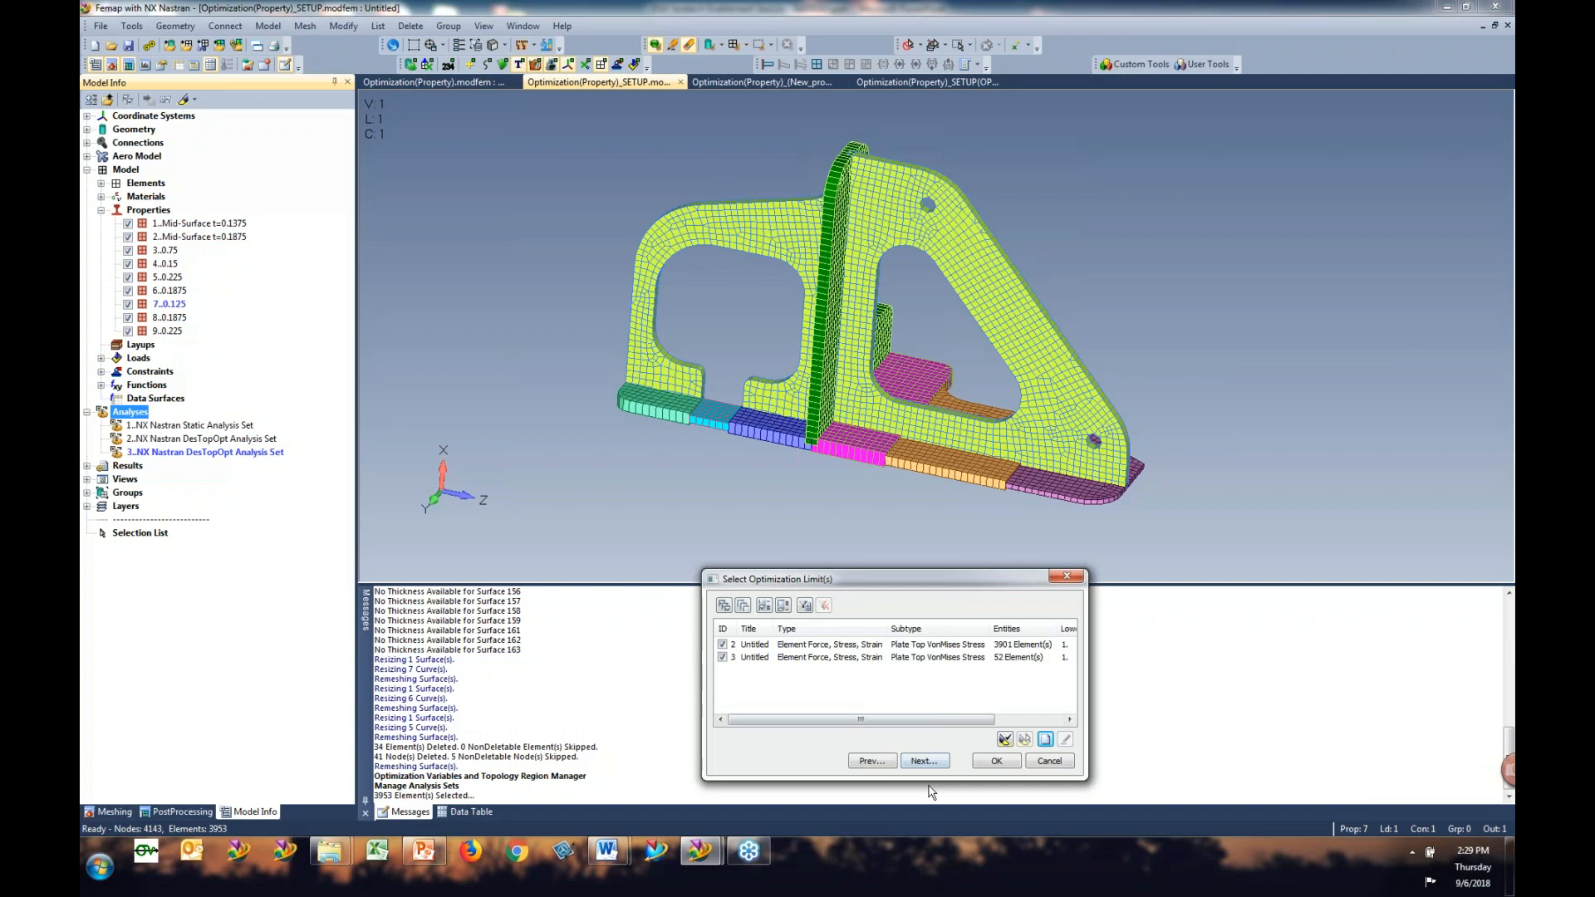
Step: Keep both stress limits and the existing boundary conditions, and continue to the output requests
left_click(948, 660)
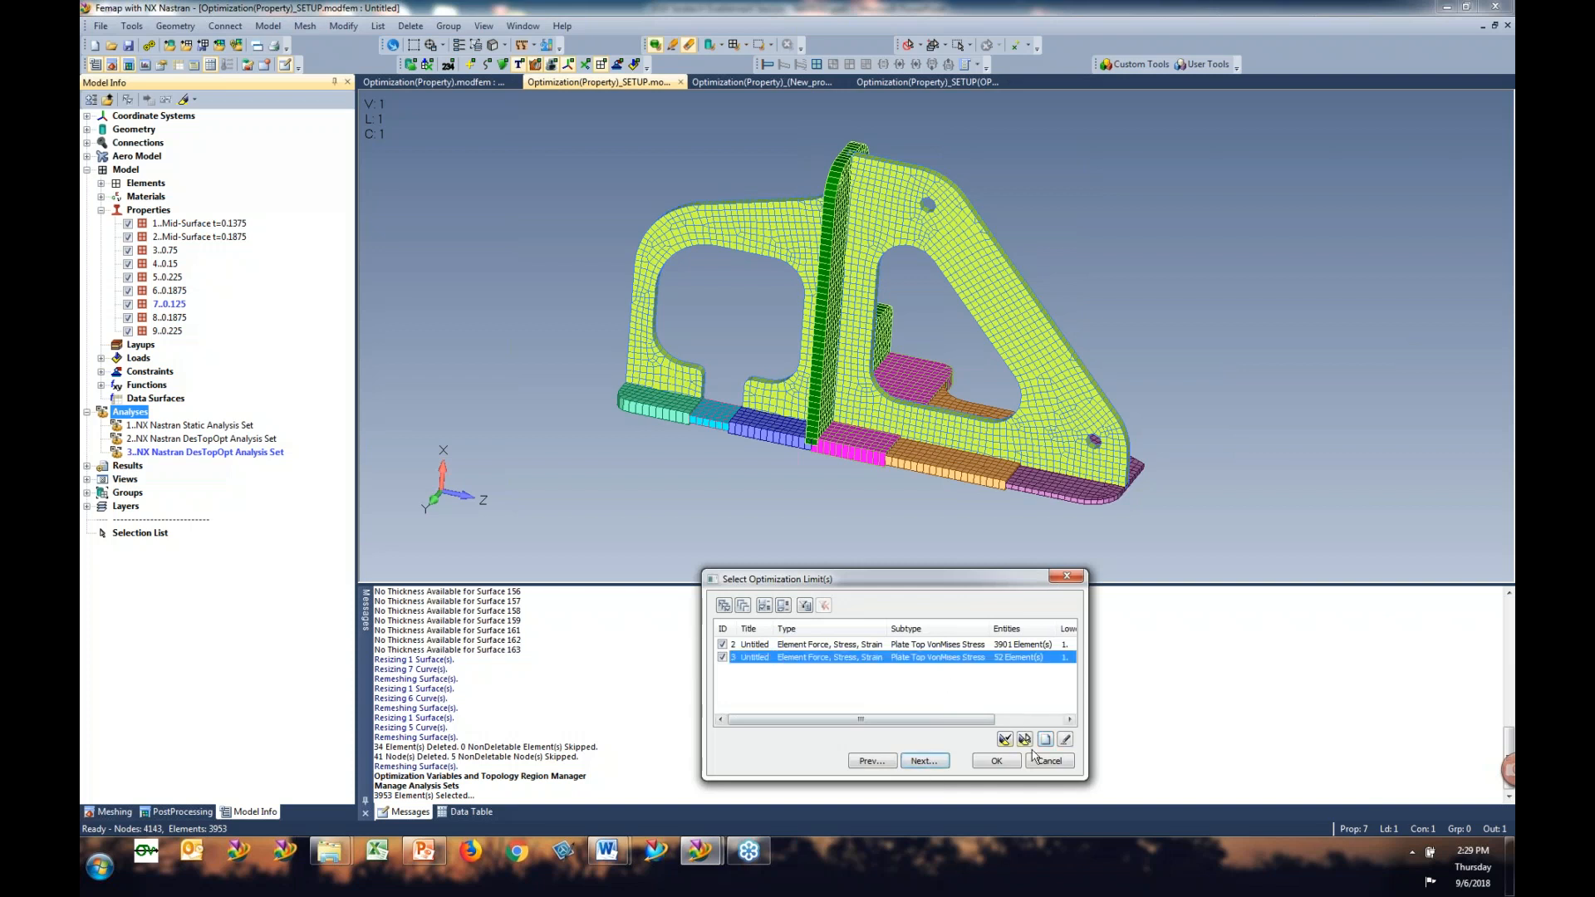
left_click(924, 761)
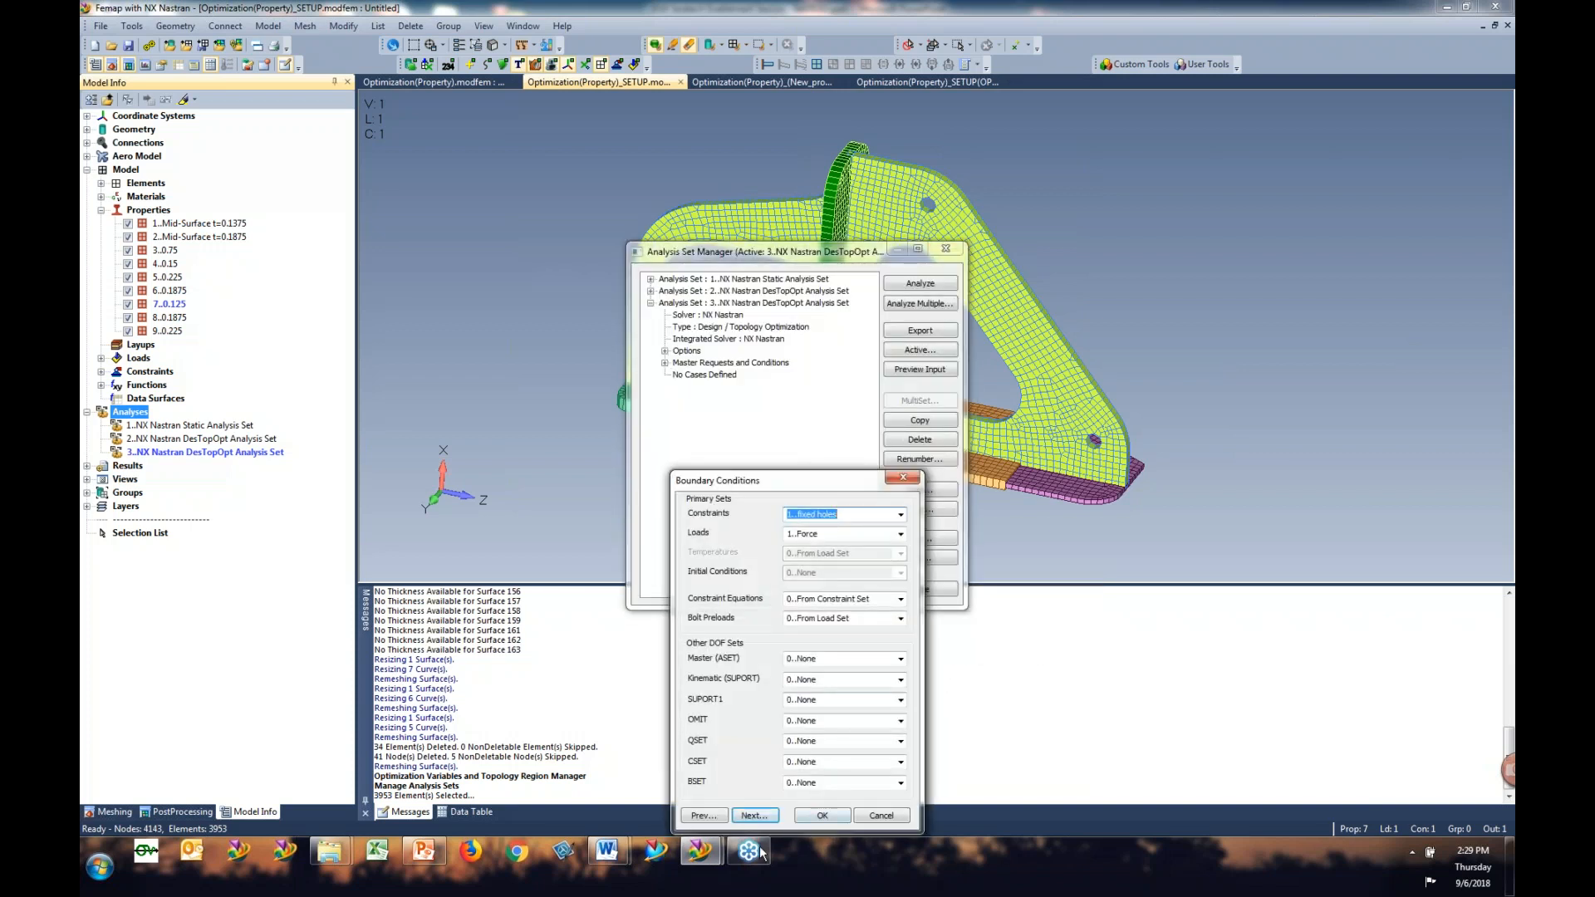
left_click(772, 815)
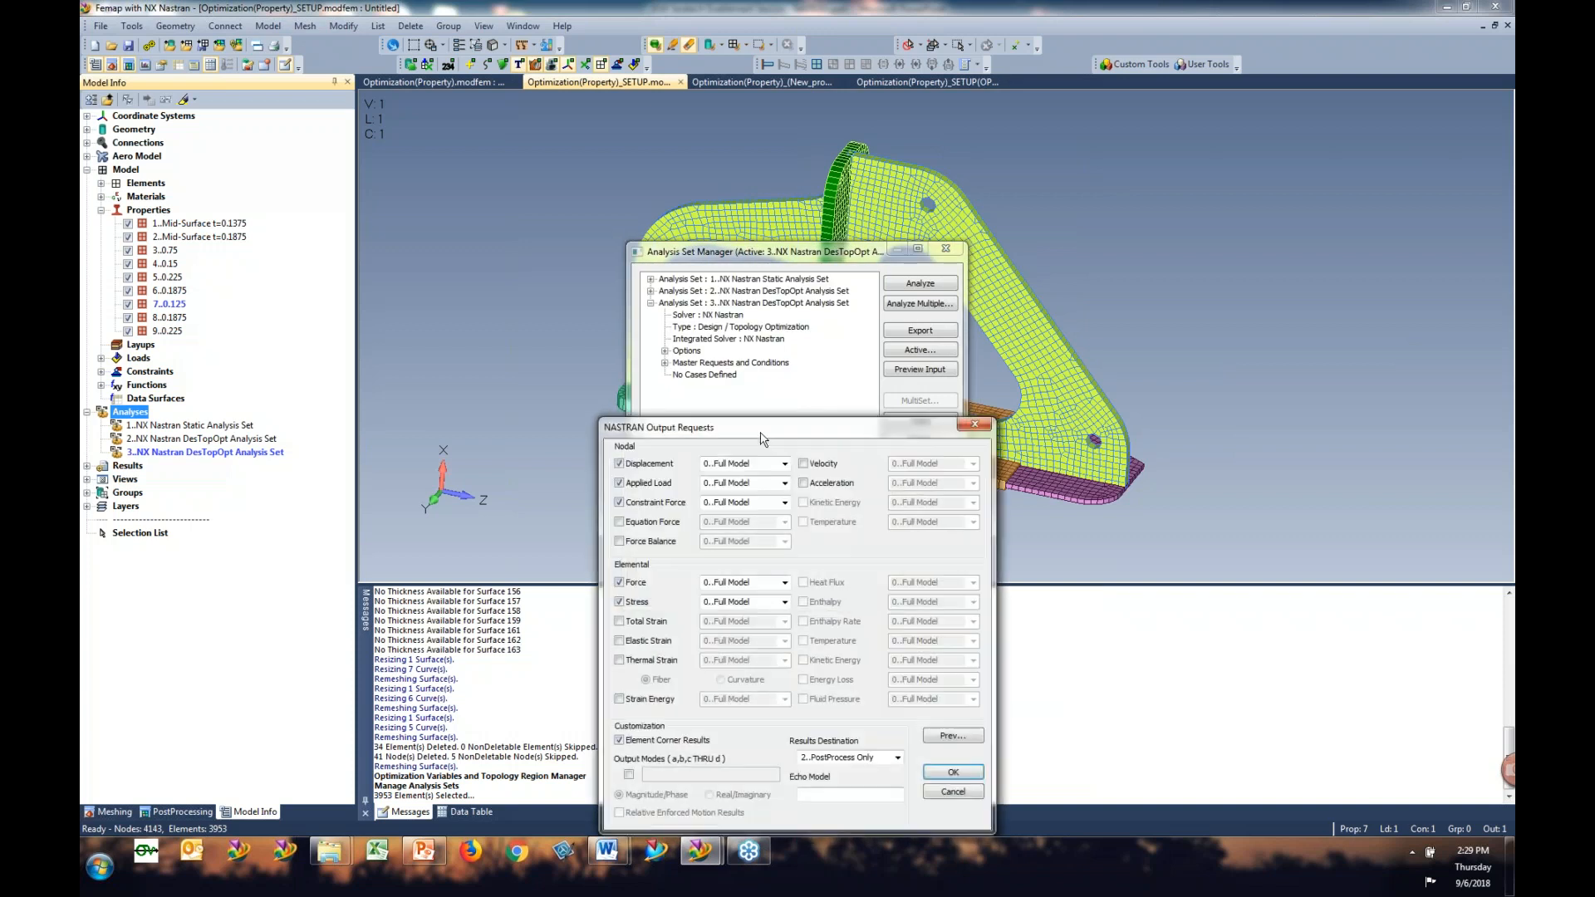
left_click_drag(762, 433, 900, 185)
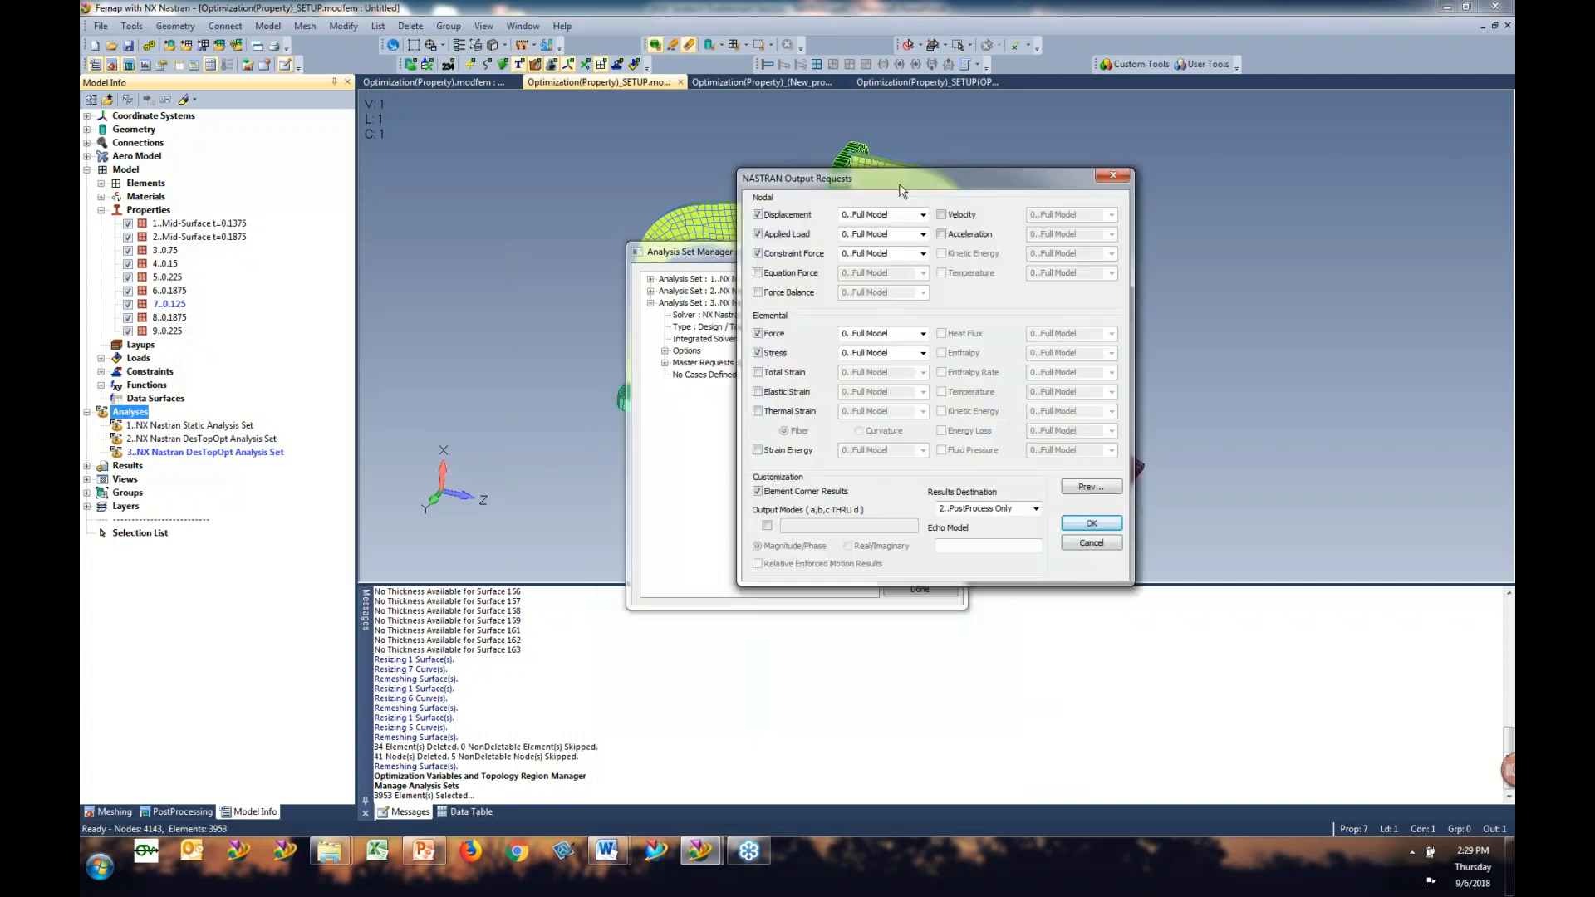
Step: Try turning off Element Corner Results in the output requests, cancel the dialog, and close the analysis set manager
left_click(758, 492)
left_click(1102, 546)
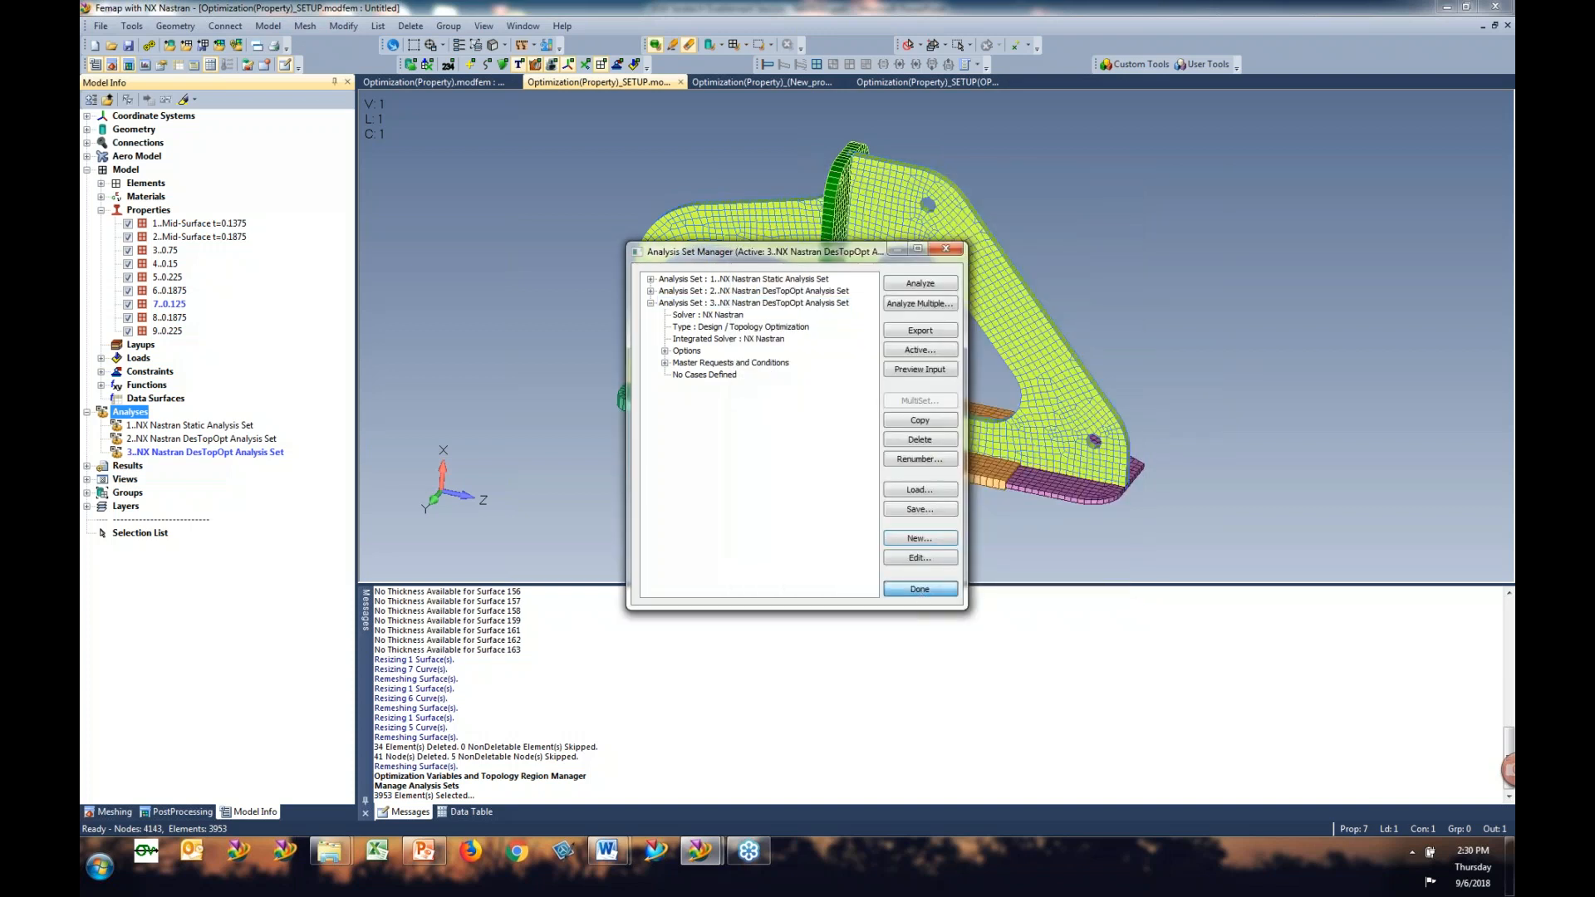
left_click(920, 589)
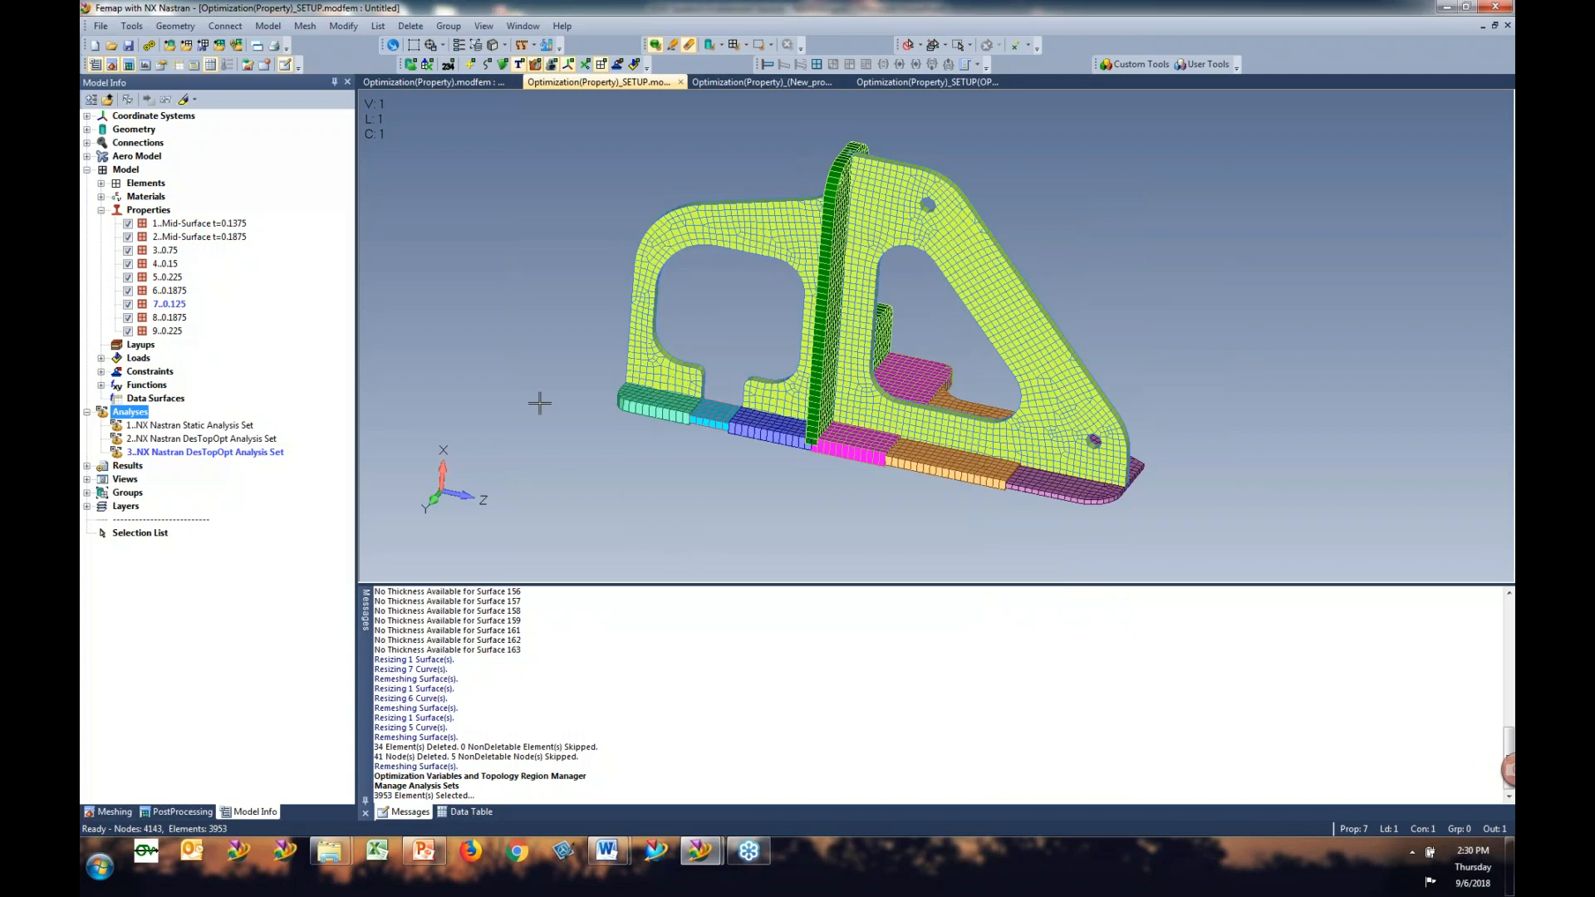
Step: Switch to the solved optimization model Optimization(Property)_SETUP(OPT_solve)
left_click(793, 85)
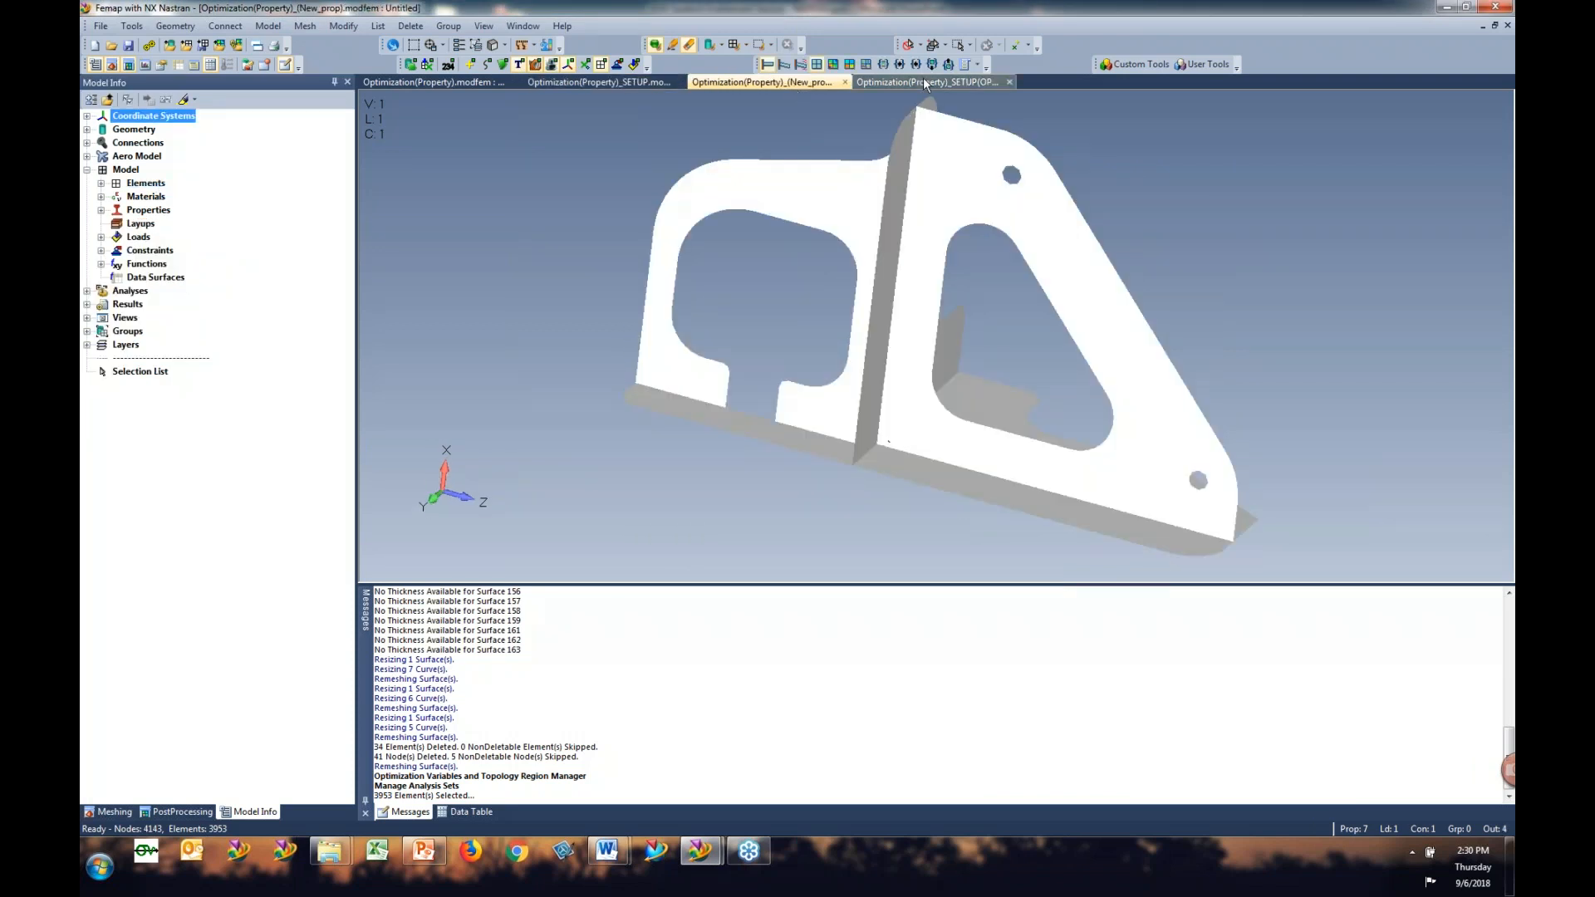
left_click(924, 81)
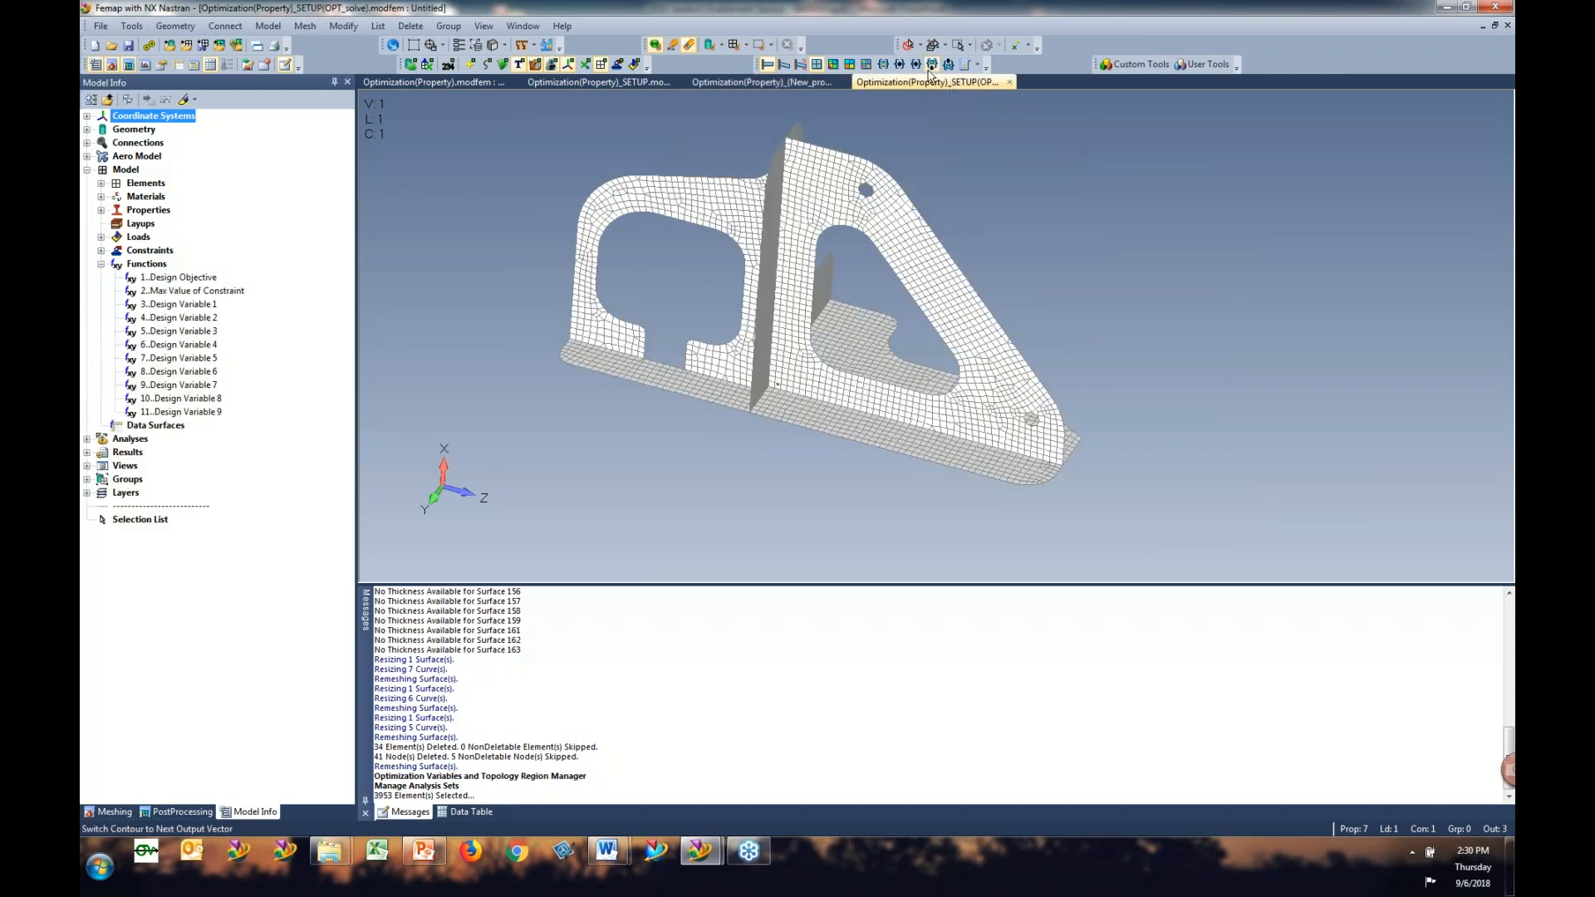
left_click(929, 73)
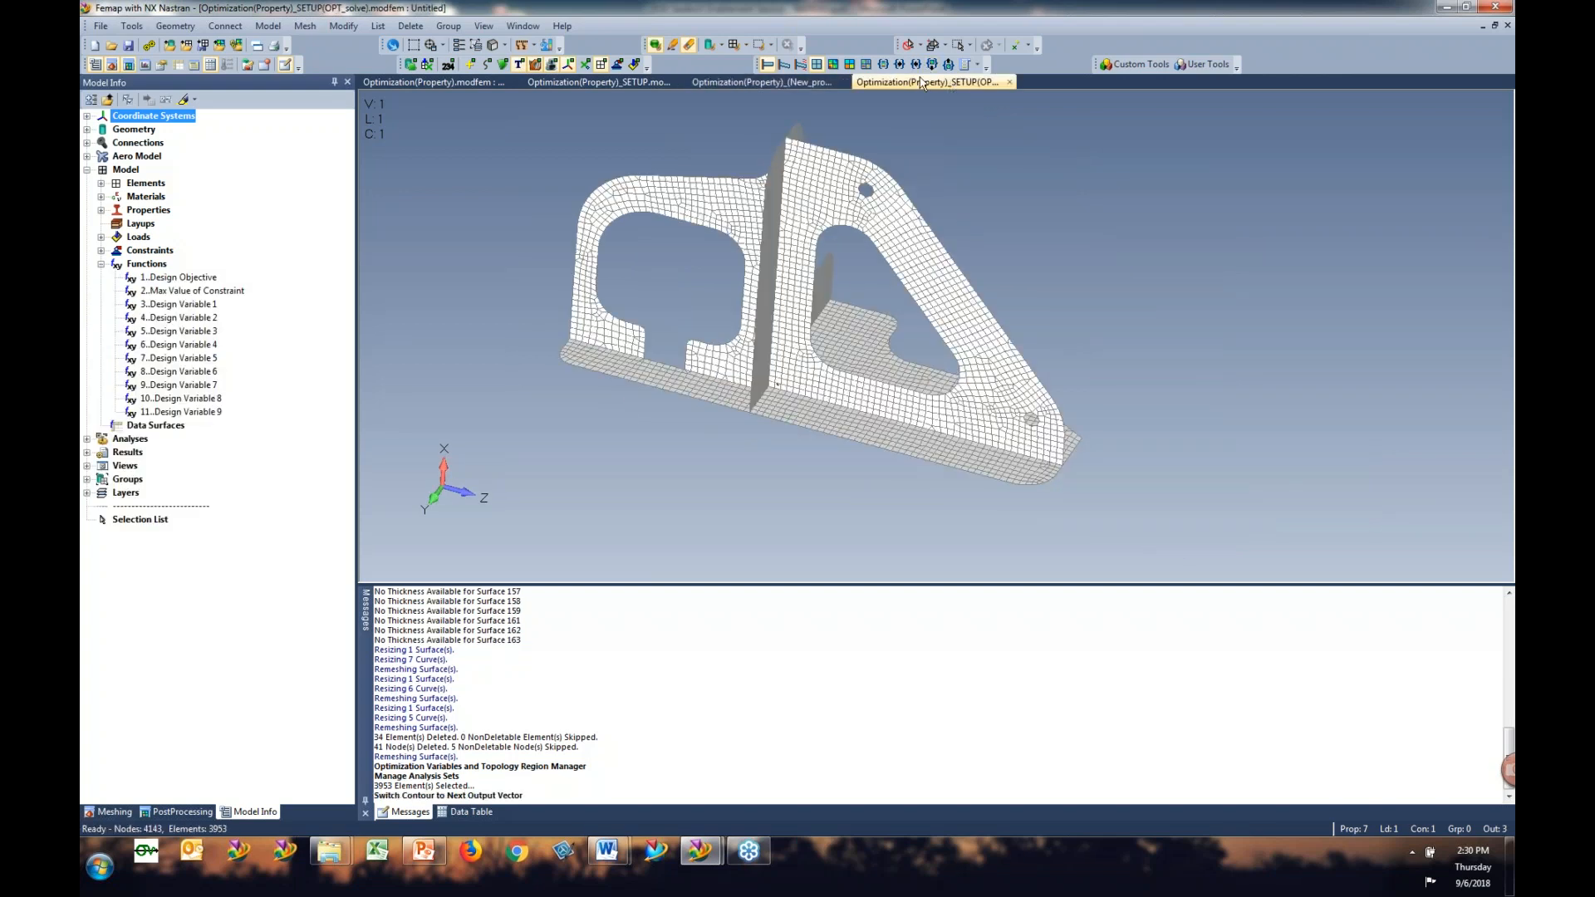
Step: Show the functions Design Variable 1 through Design Variable 9 together in an XY chart, examine their histories, and close it
left_click(209, 310)
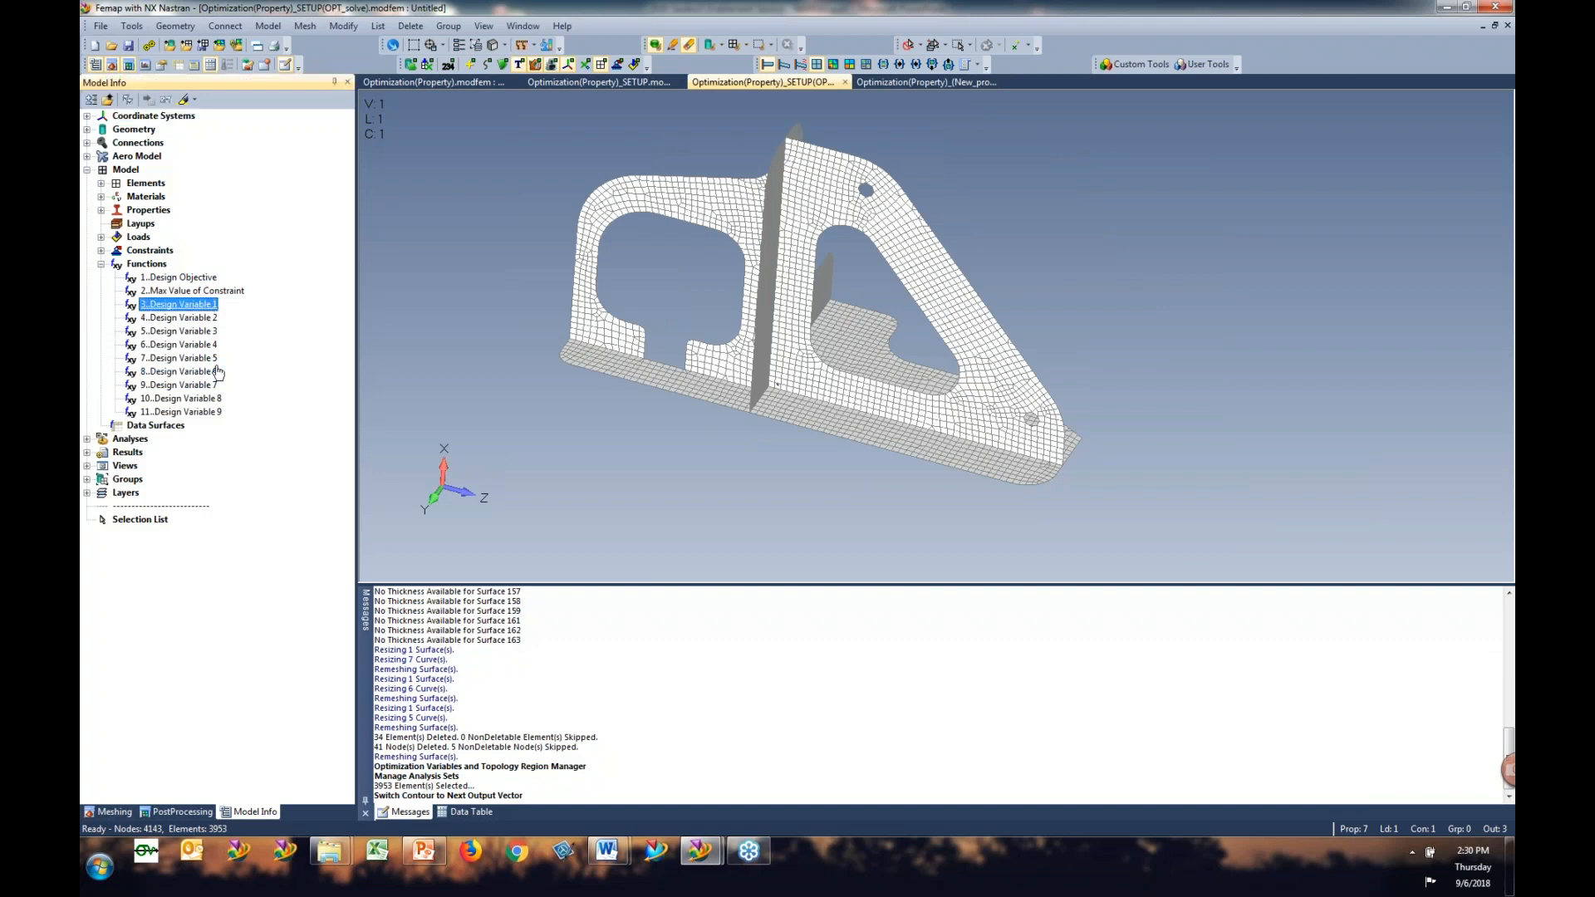
left_click(213, 415, "shift")
right_click(209, 356)
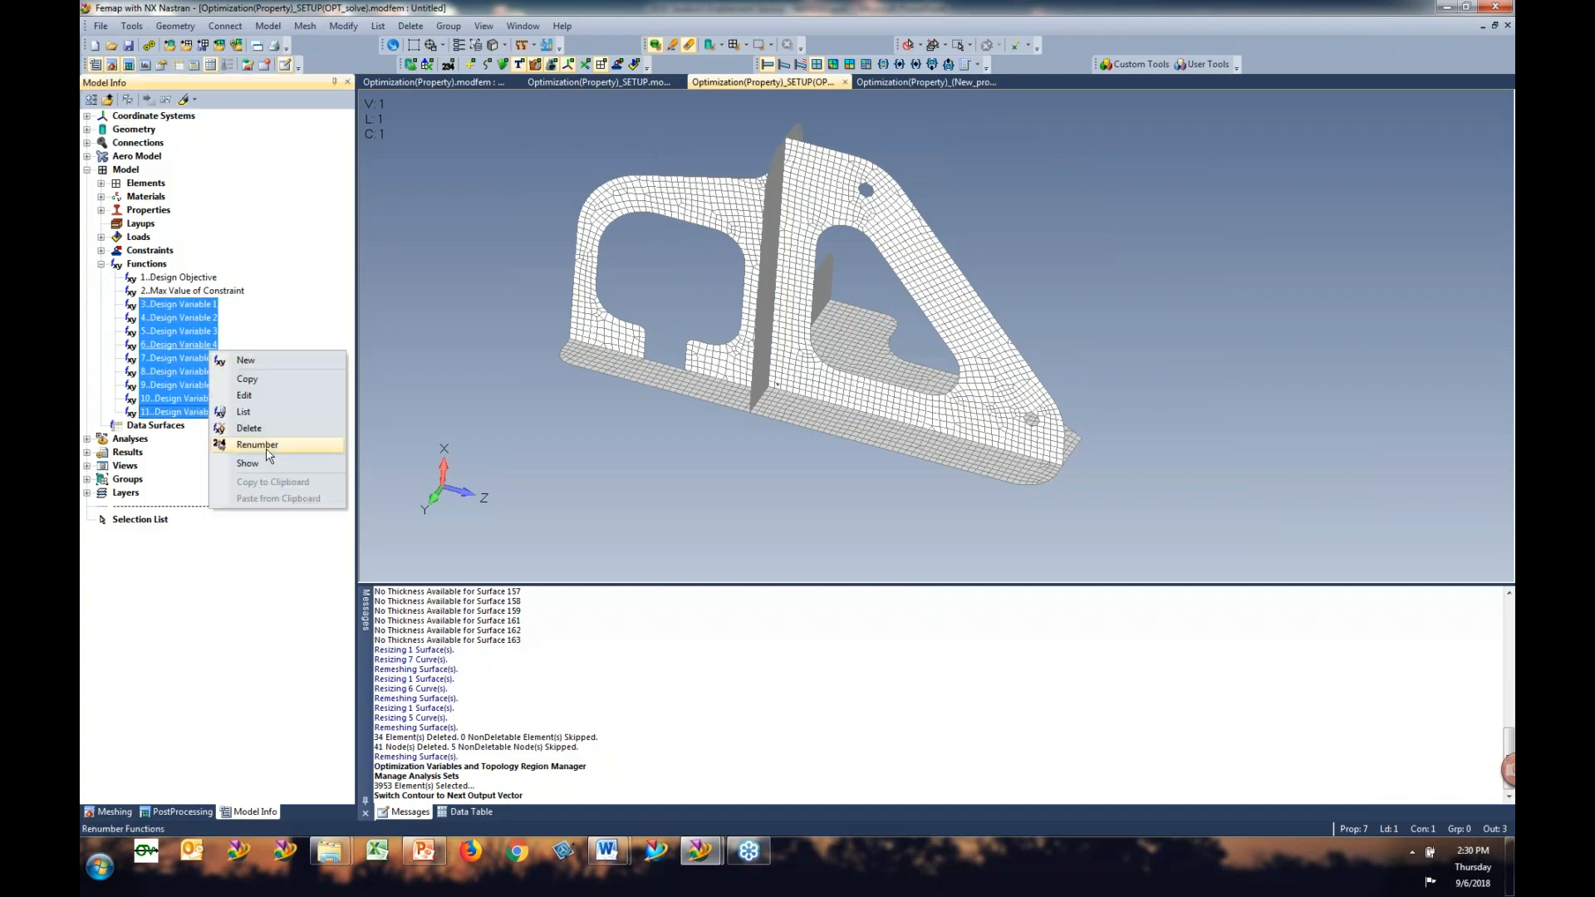
left_click(268, 464)
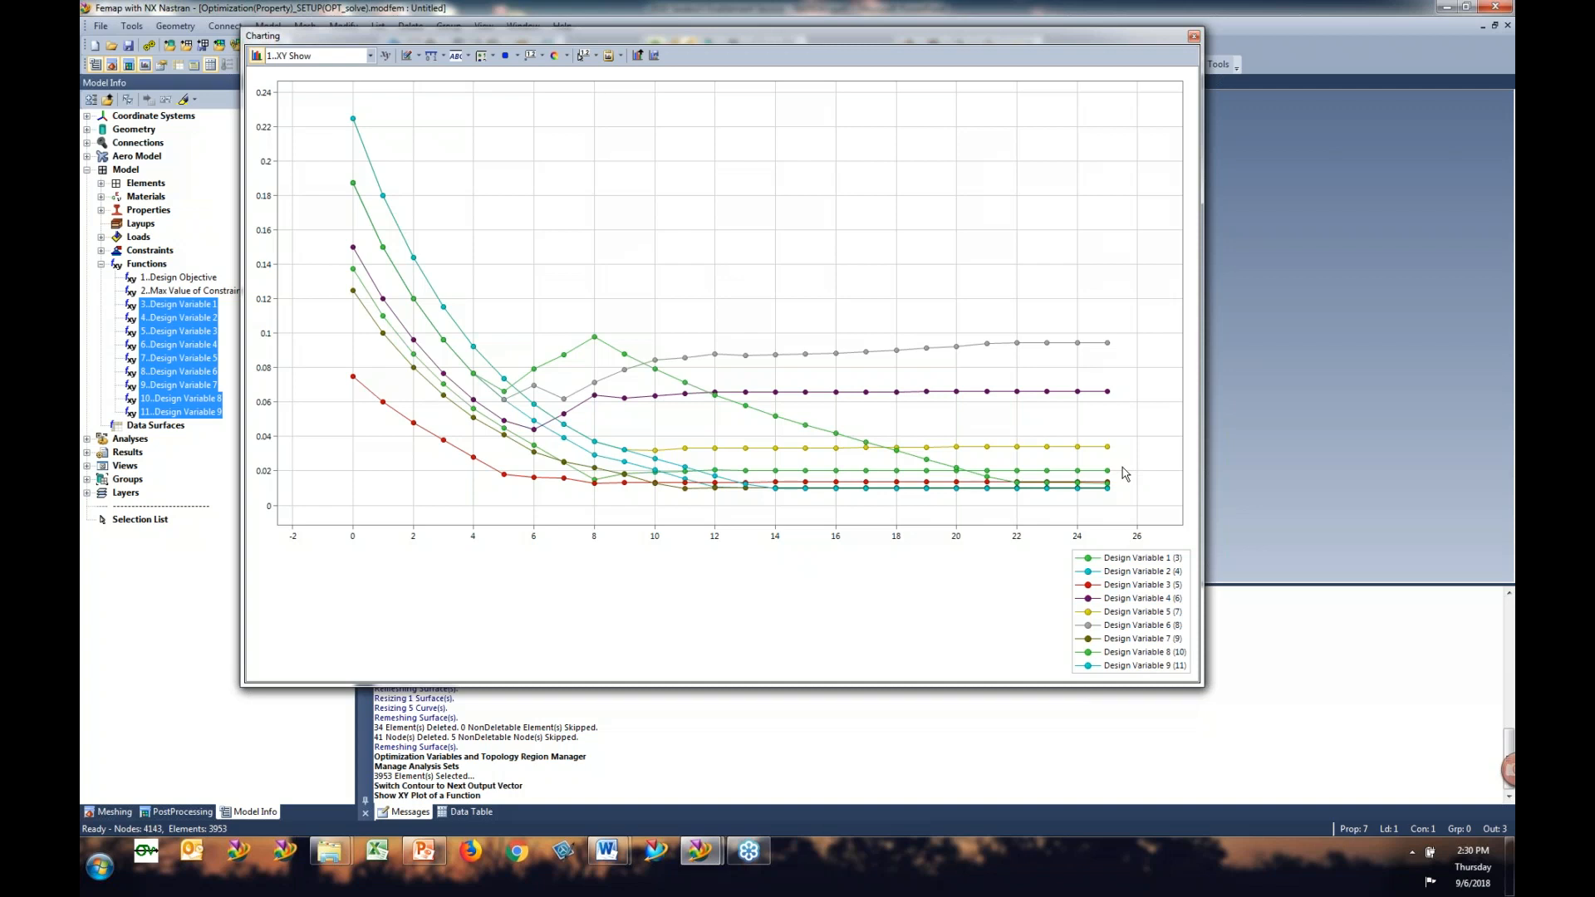
left_click(1193, 38)
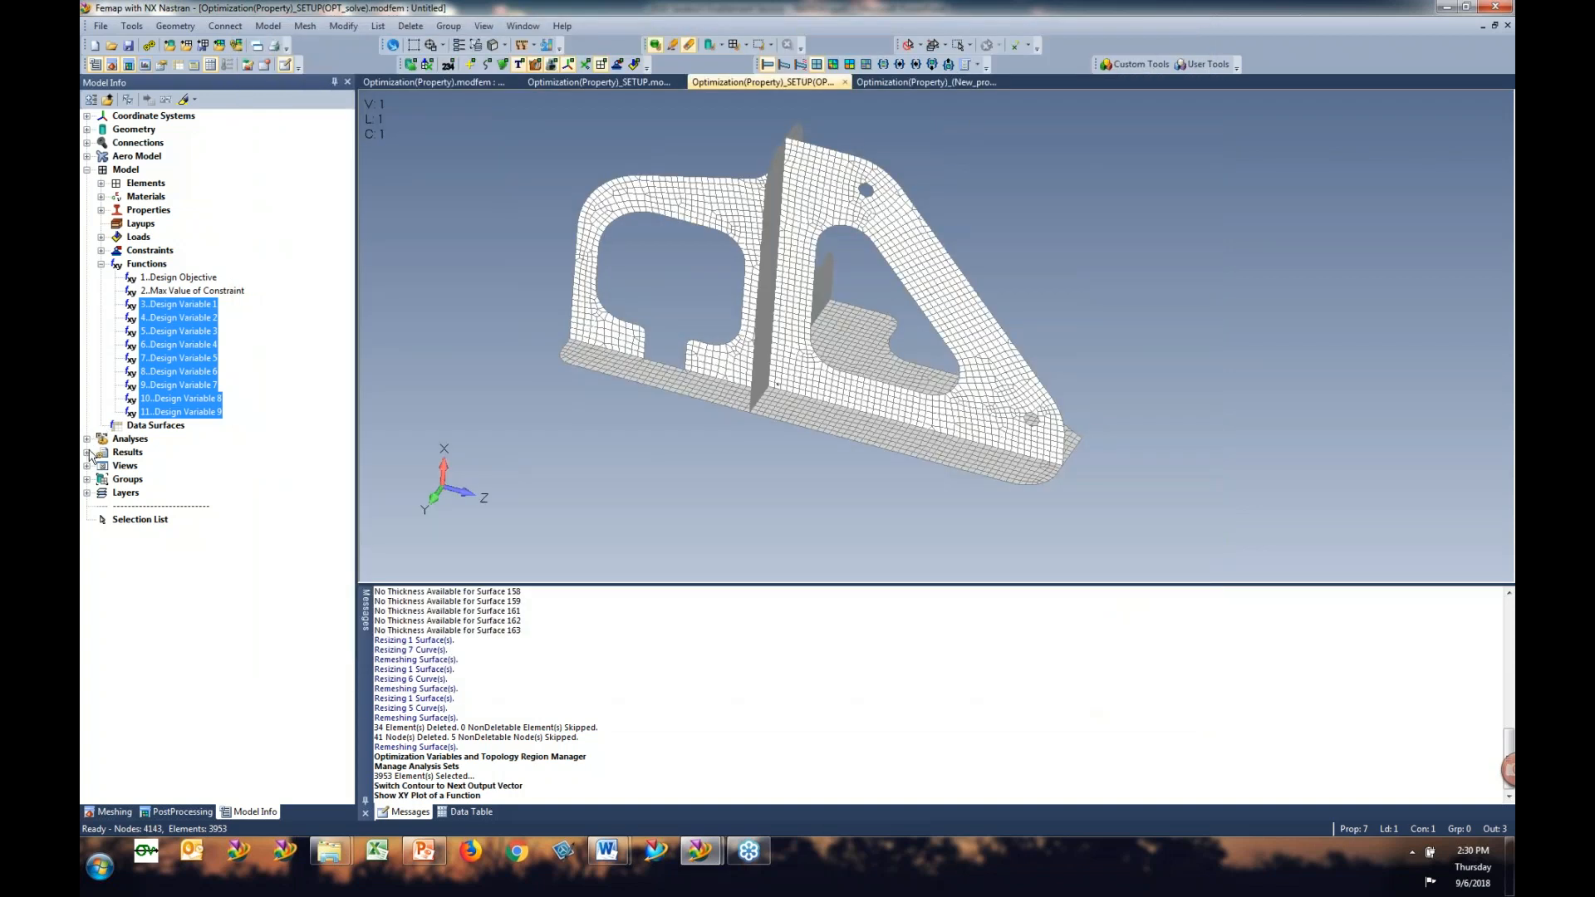
Step: List the thickness properties and review the output requests of the NX Nastran DesTopOpt analysis set, closing everything without changes
left_click(101, 211)
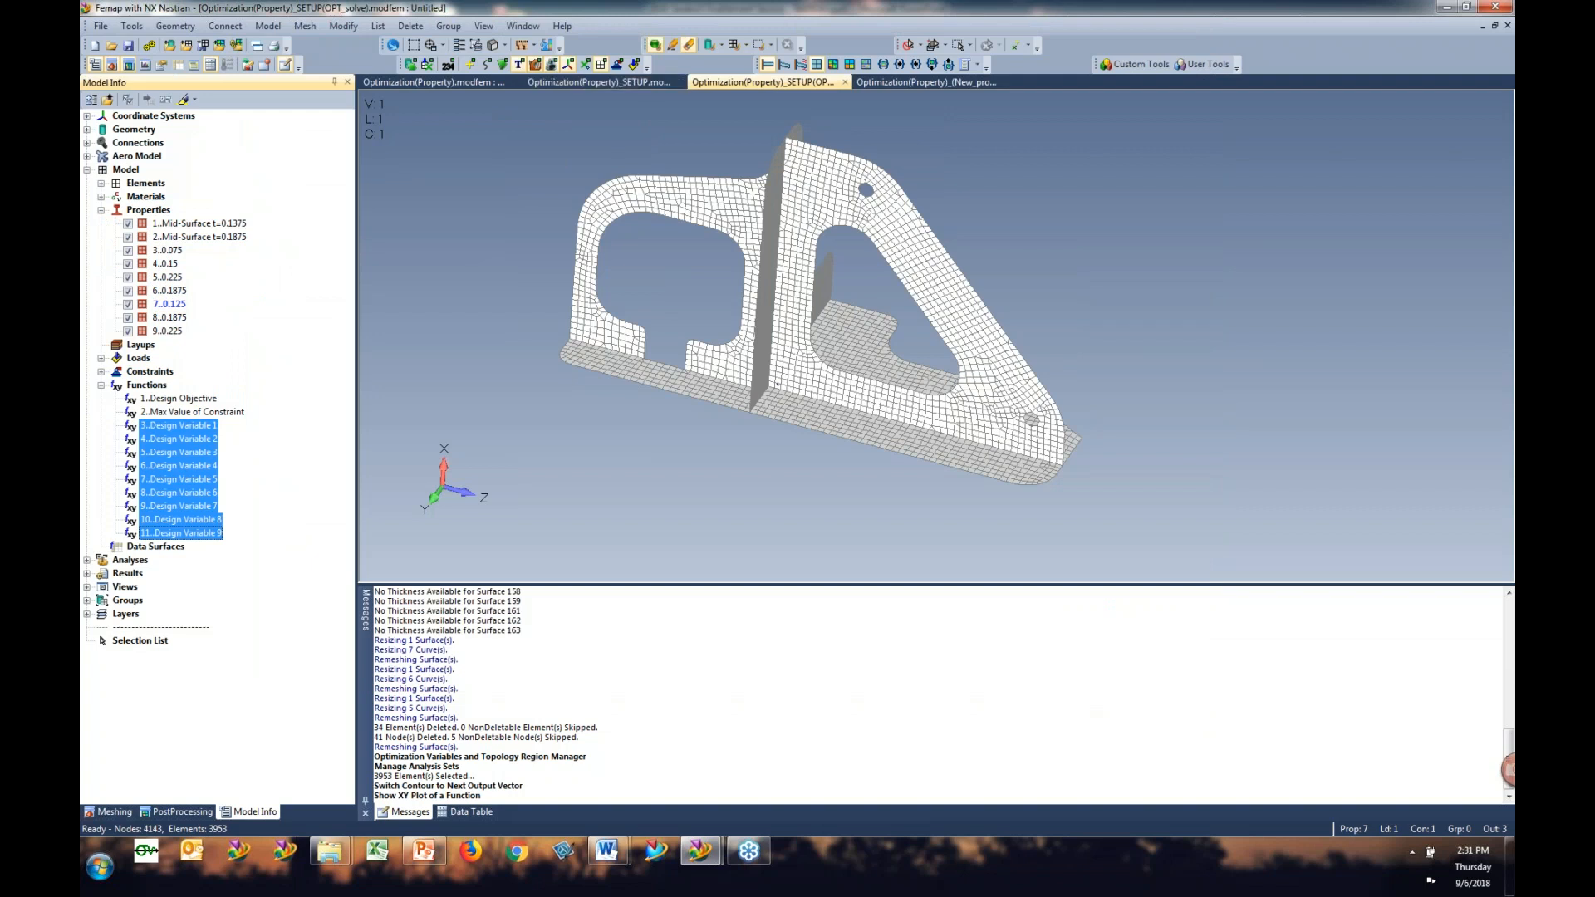
left_click(86, 561)
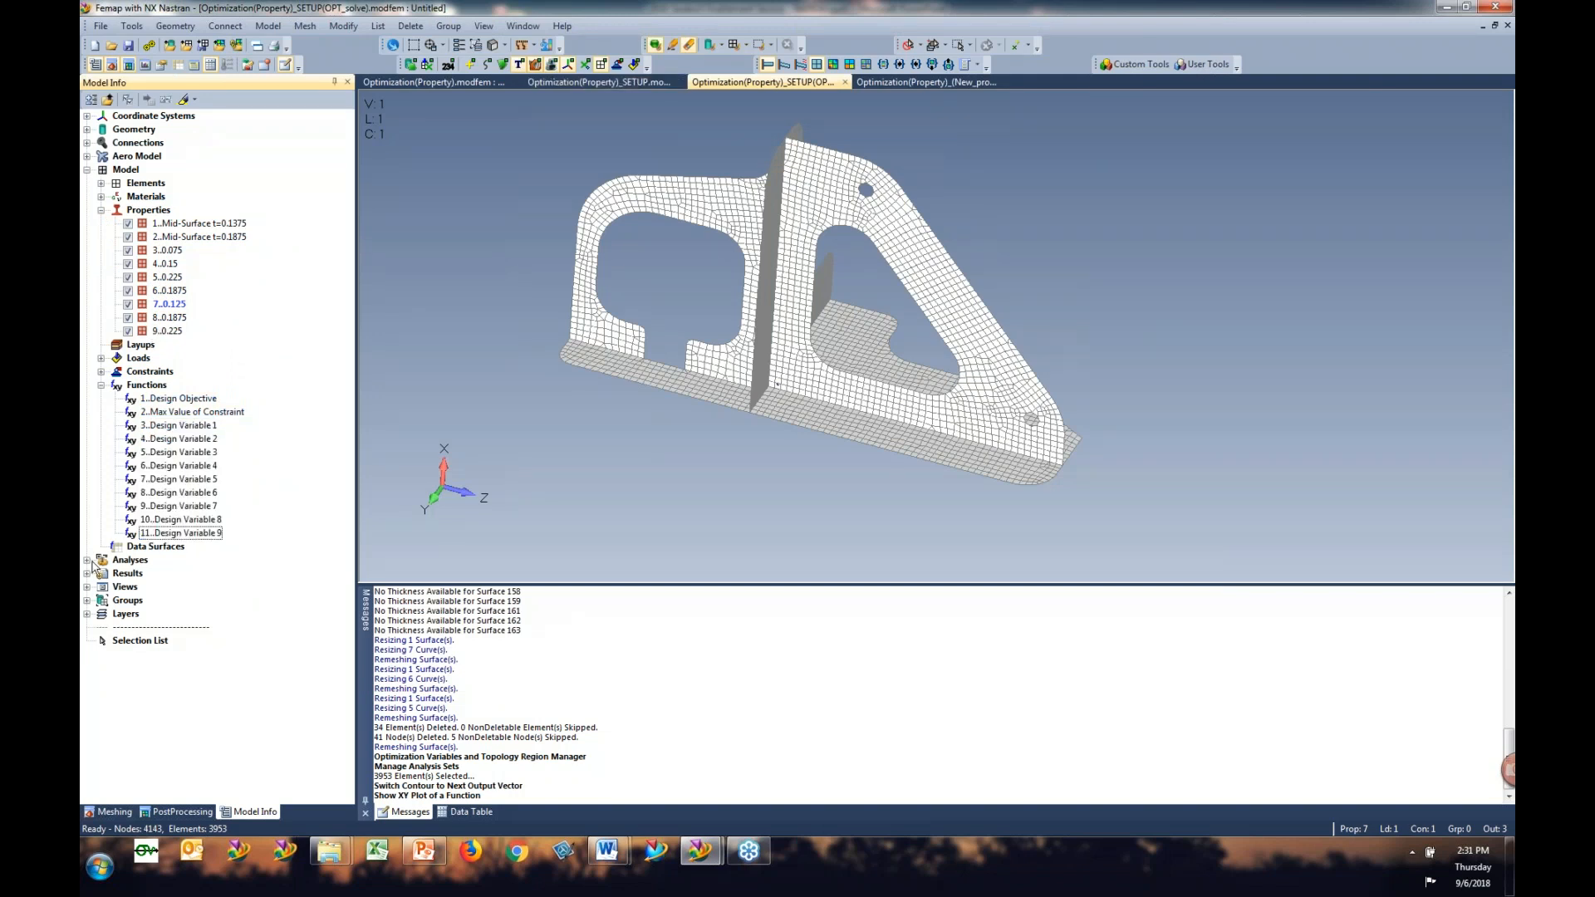
right_click(241, 587)
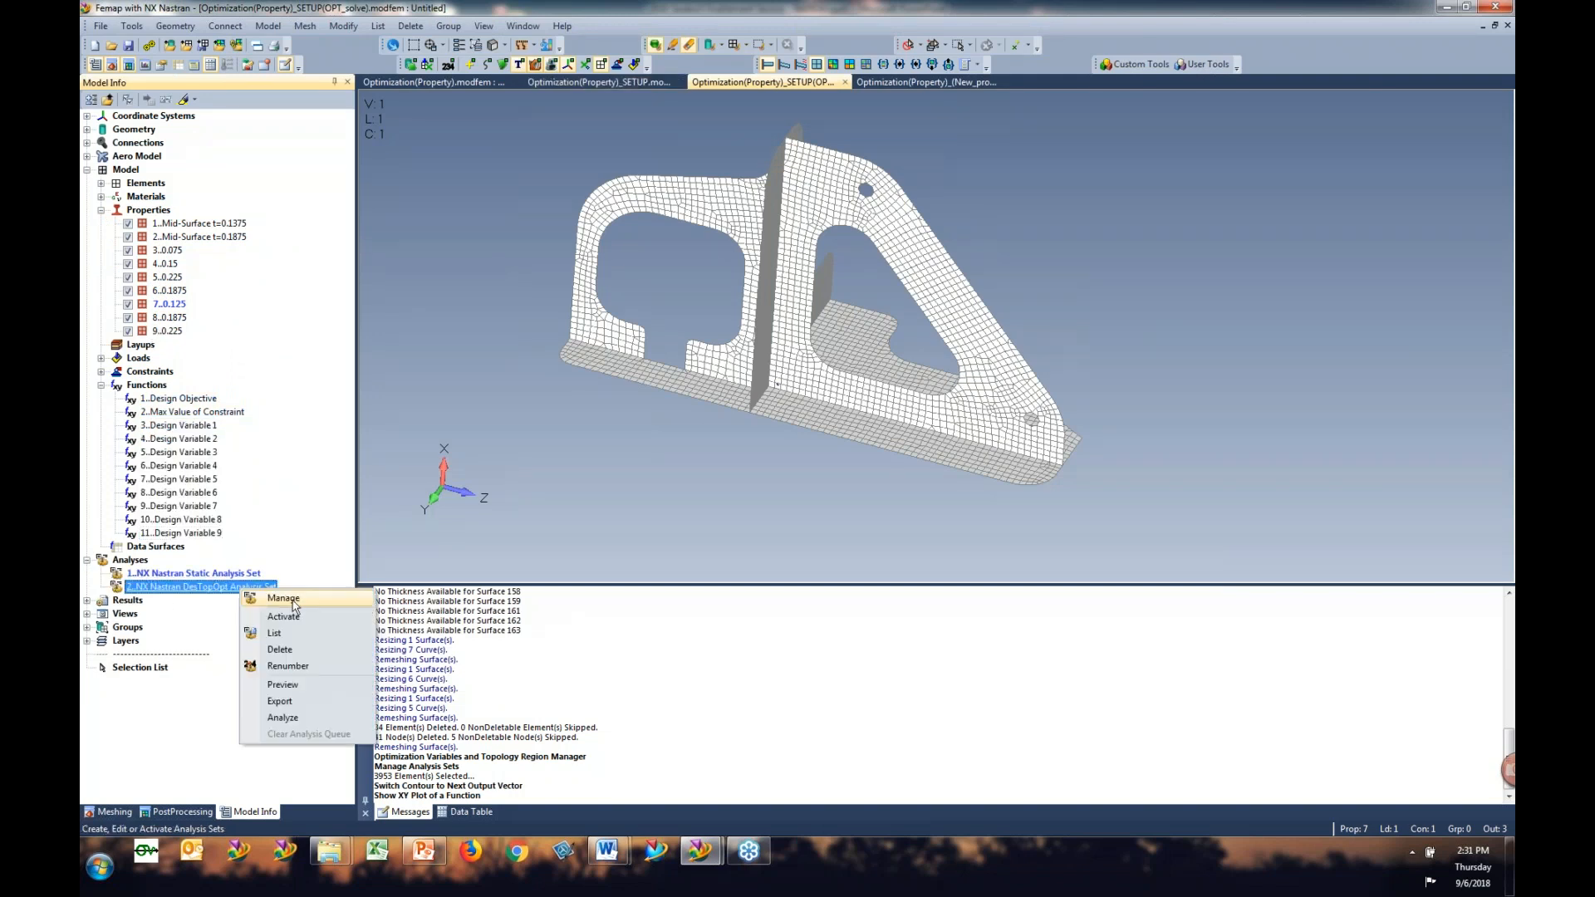
left_click(283, 599)
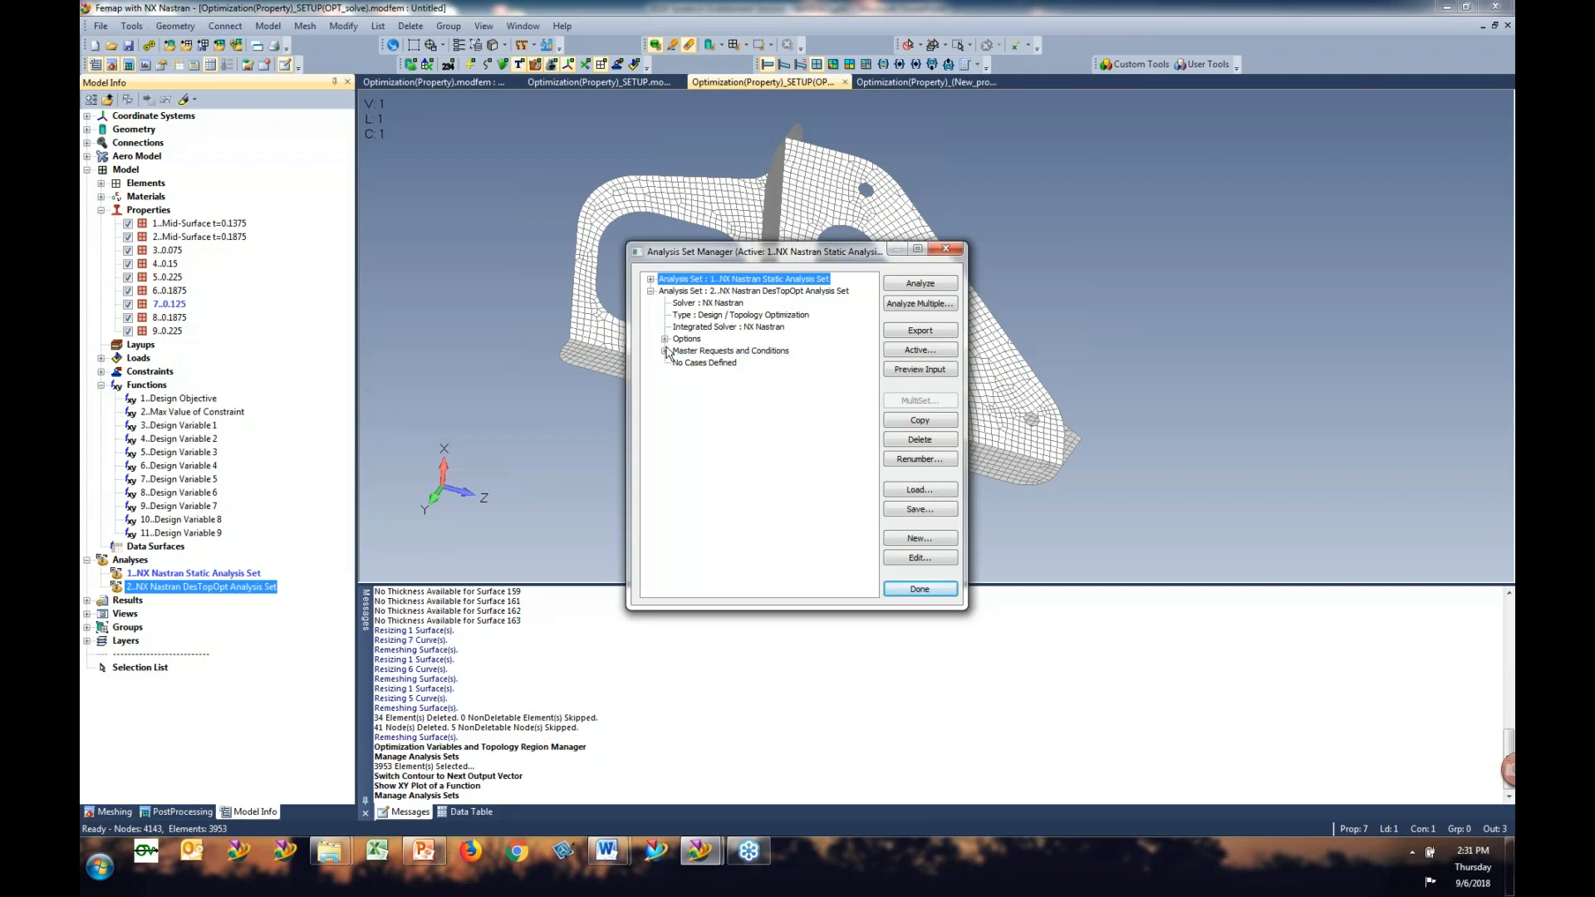
left_click(666, 350)
left_click(718, 411)
left_click(939, 562)
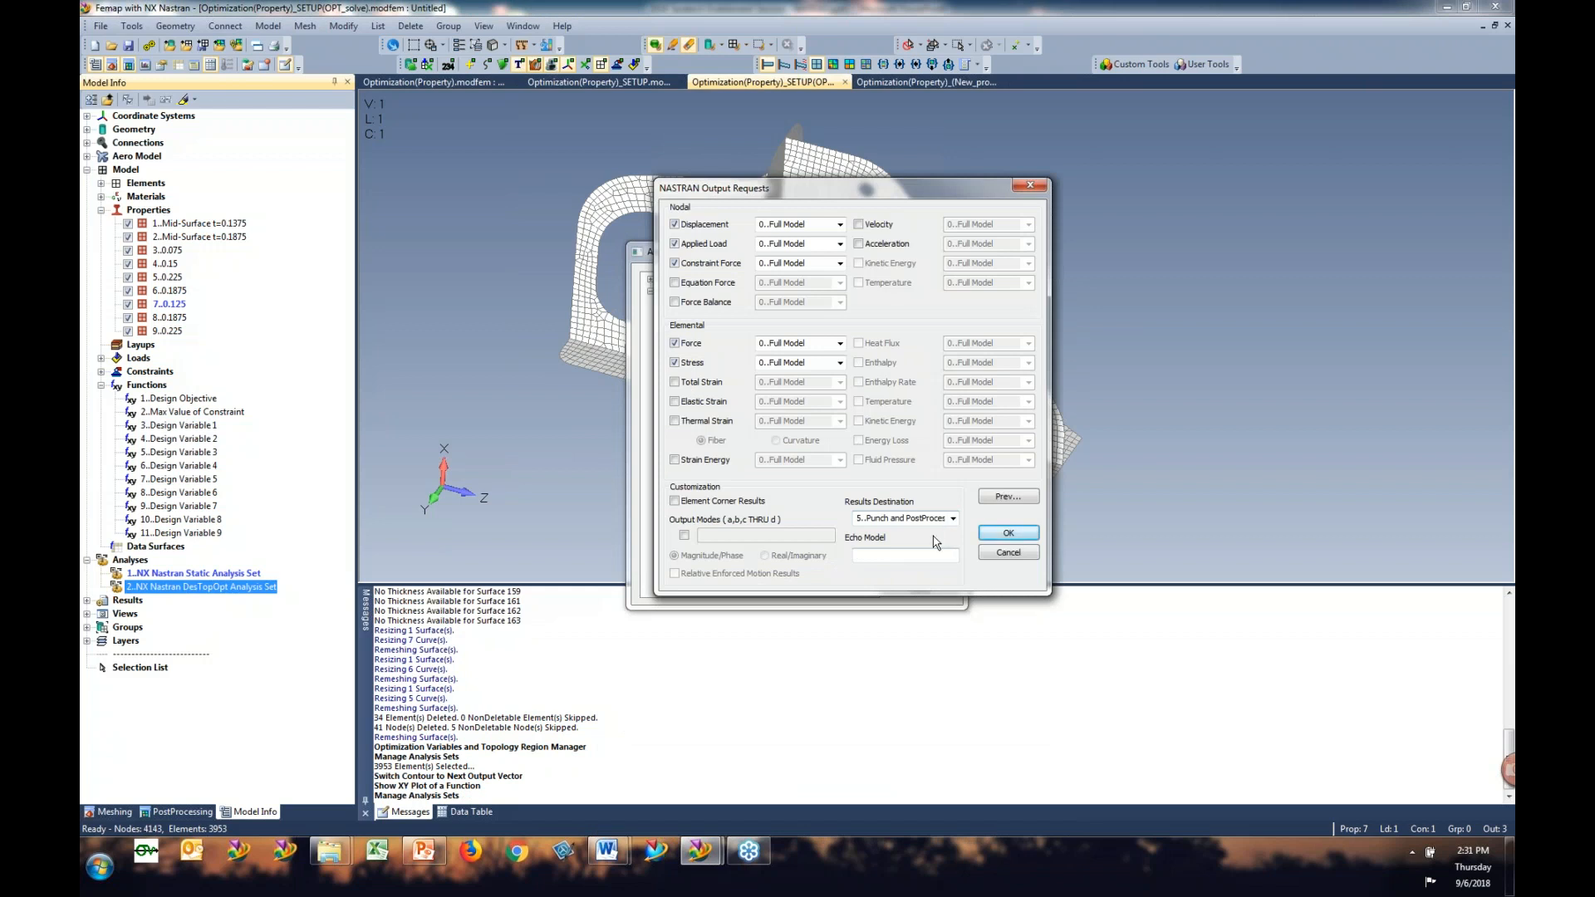
left_click(1009, 554)
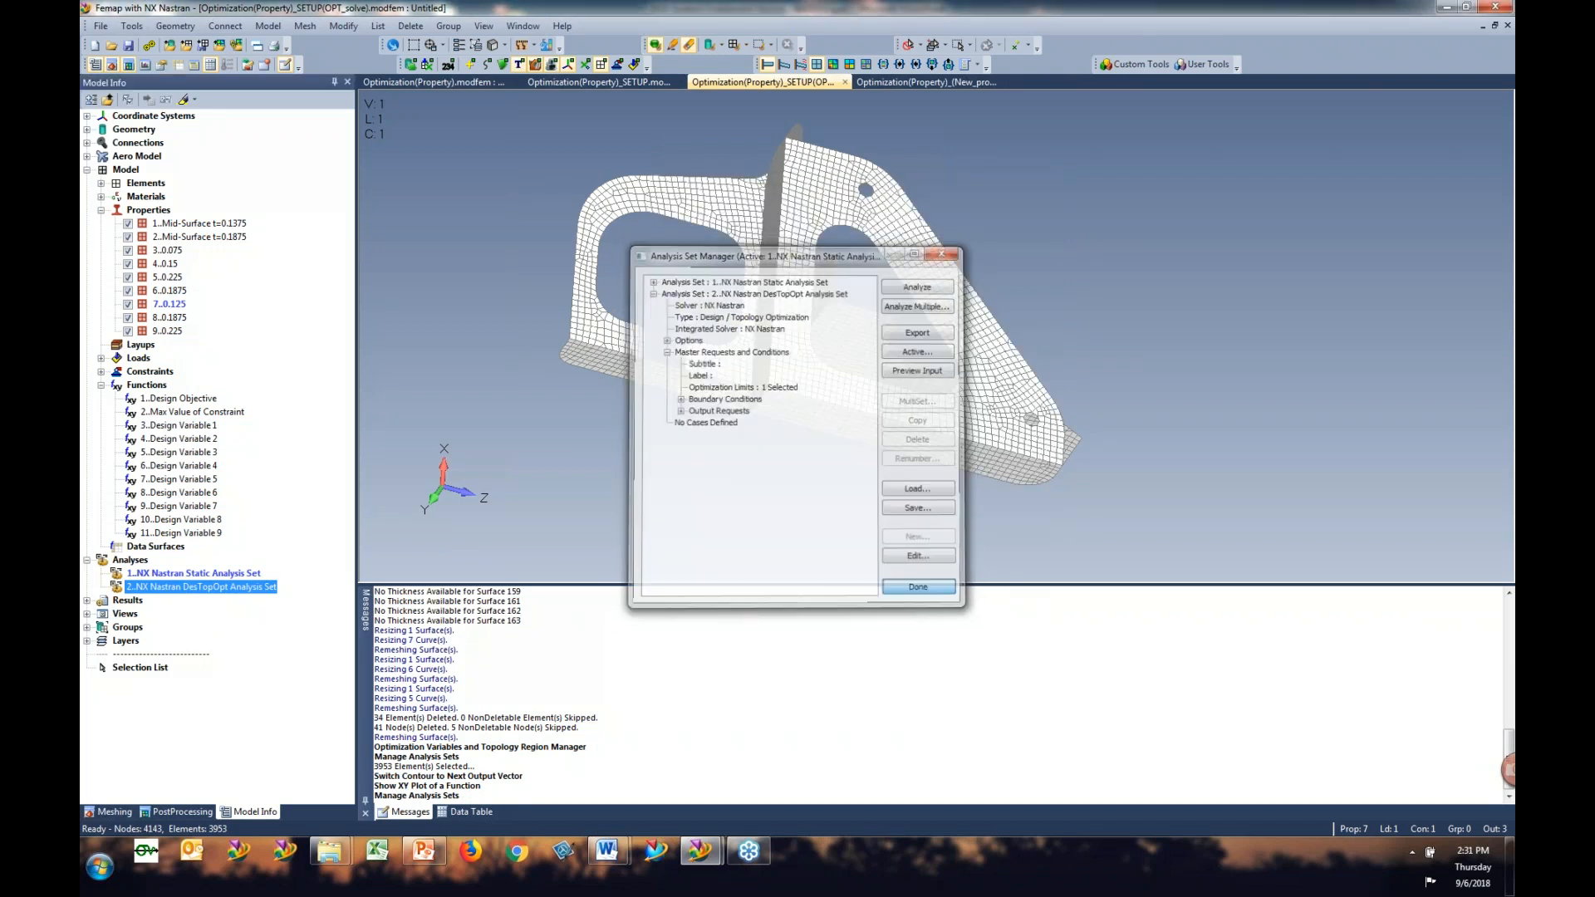
left_click(920, 590)
Step: Locate the optimization command Update from Punch, switch to the updated model Optimization(Property)_(New_prop), and list its properties
left_click(267, 25)
mouse_move(306, 198)
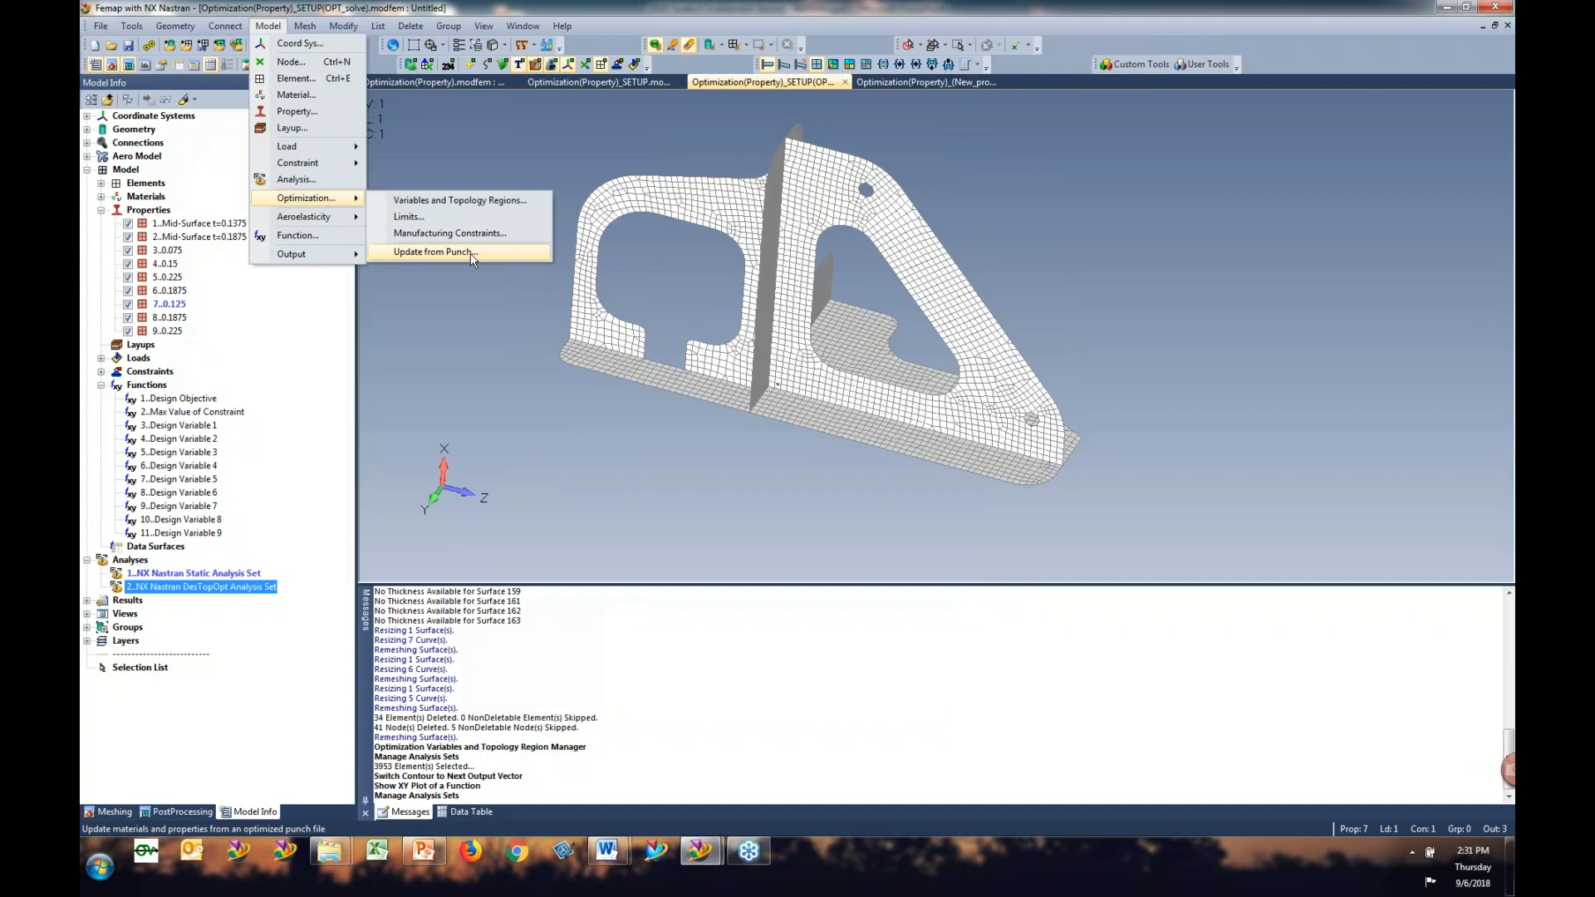
left_click(898, 83)
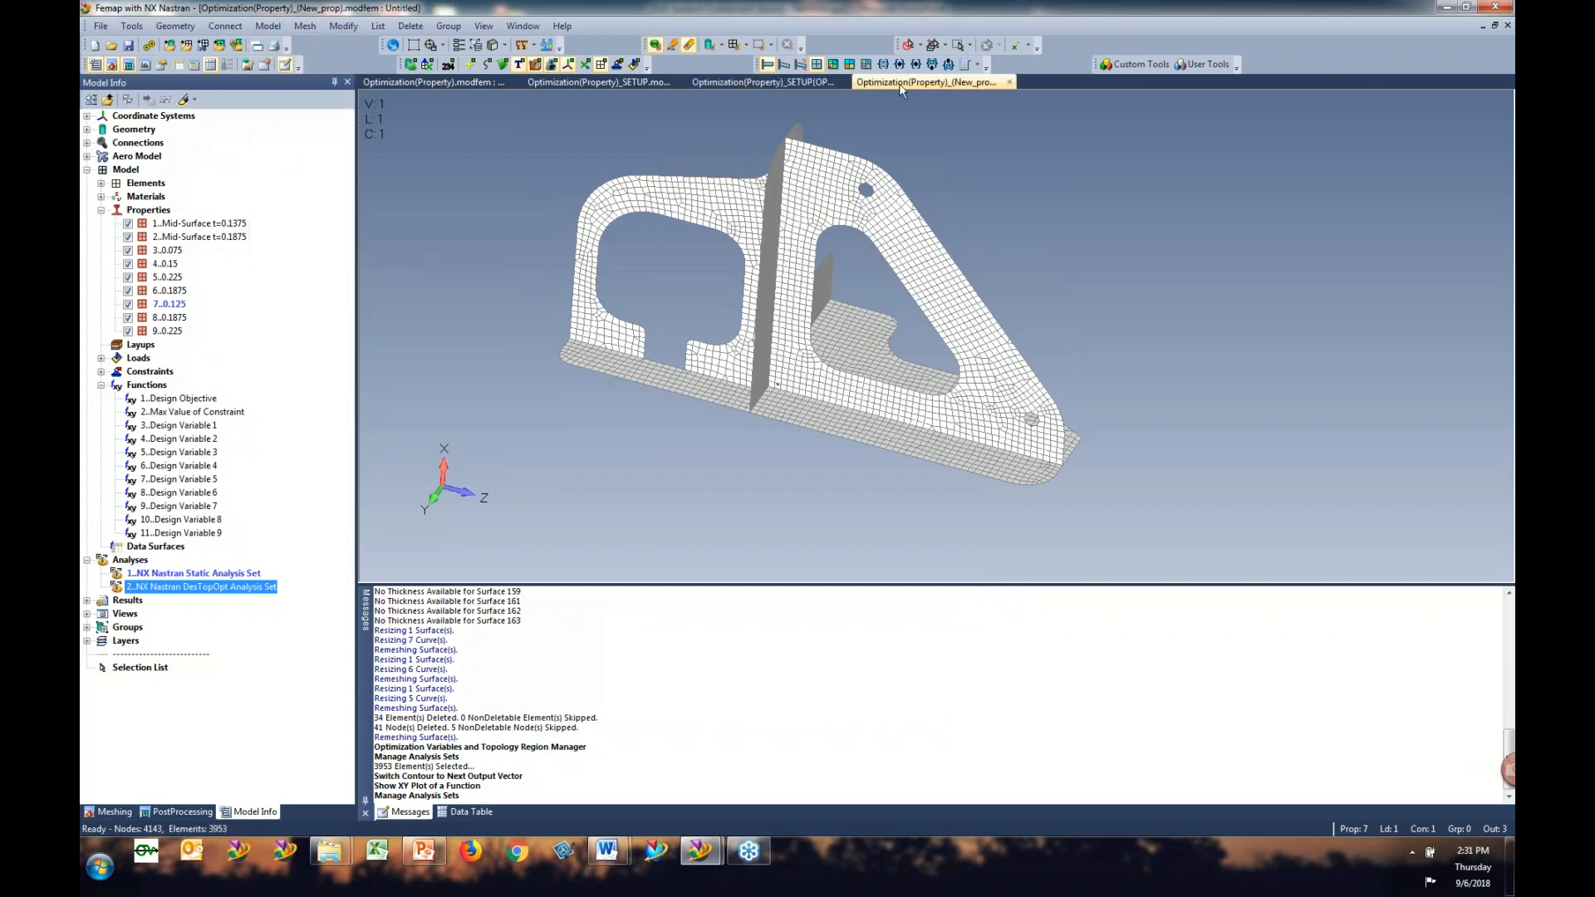
left_click(101, 210)
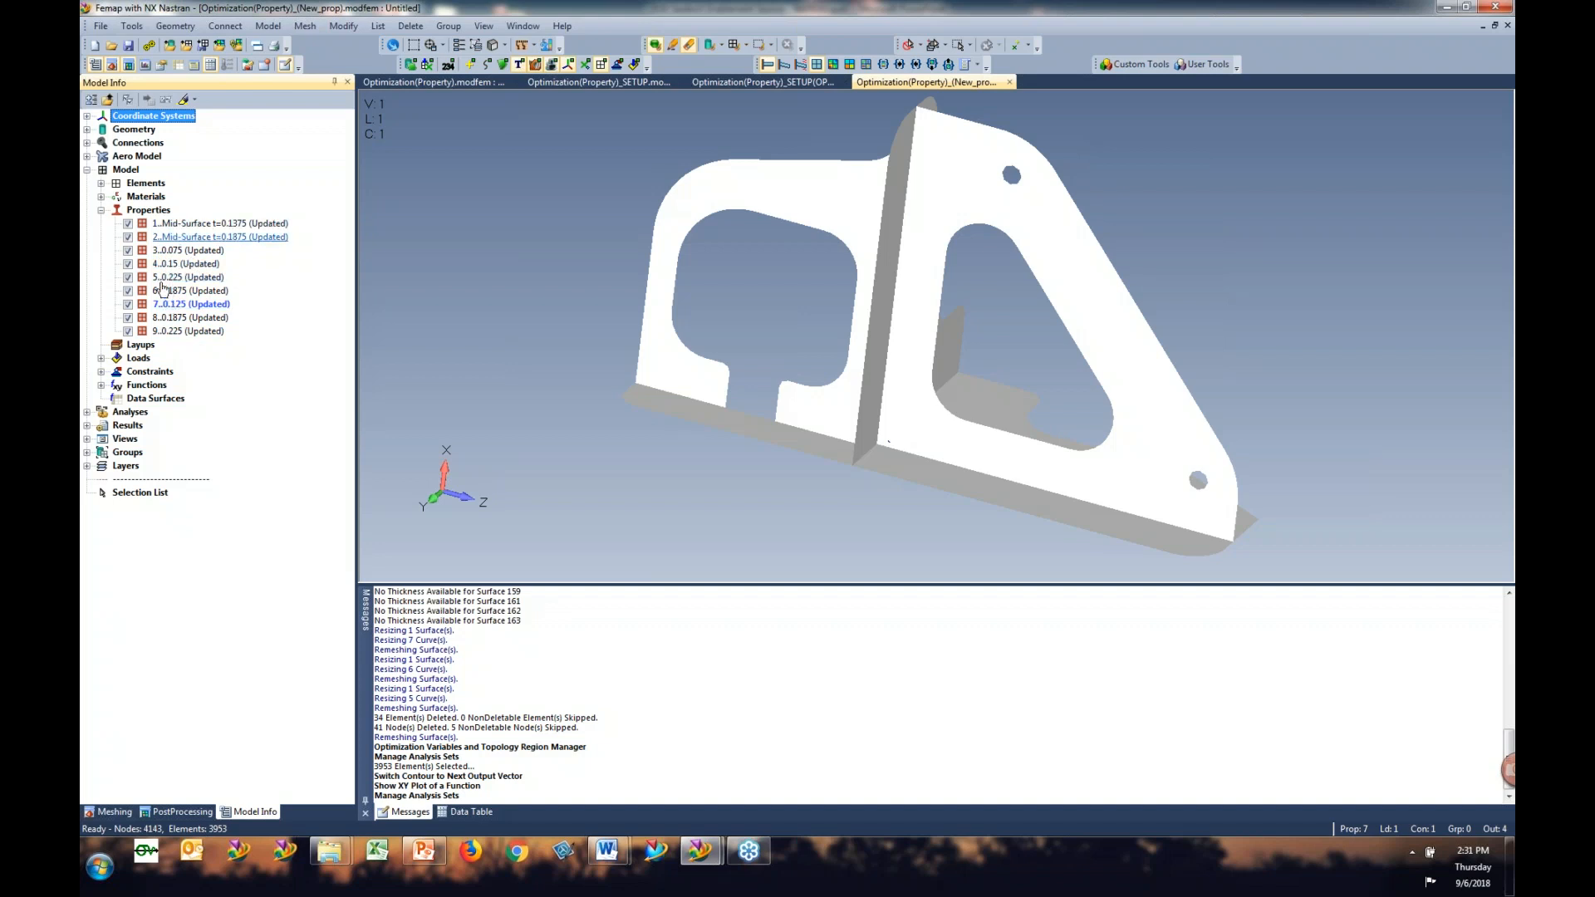
Step: Inspect the plate thickness in the definition of property 2, Mid-Surface t=0.1875 (Updated), and close it without changes
right_click(206, 236)
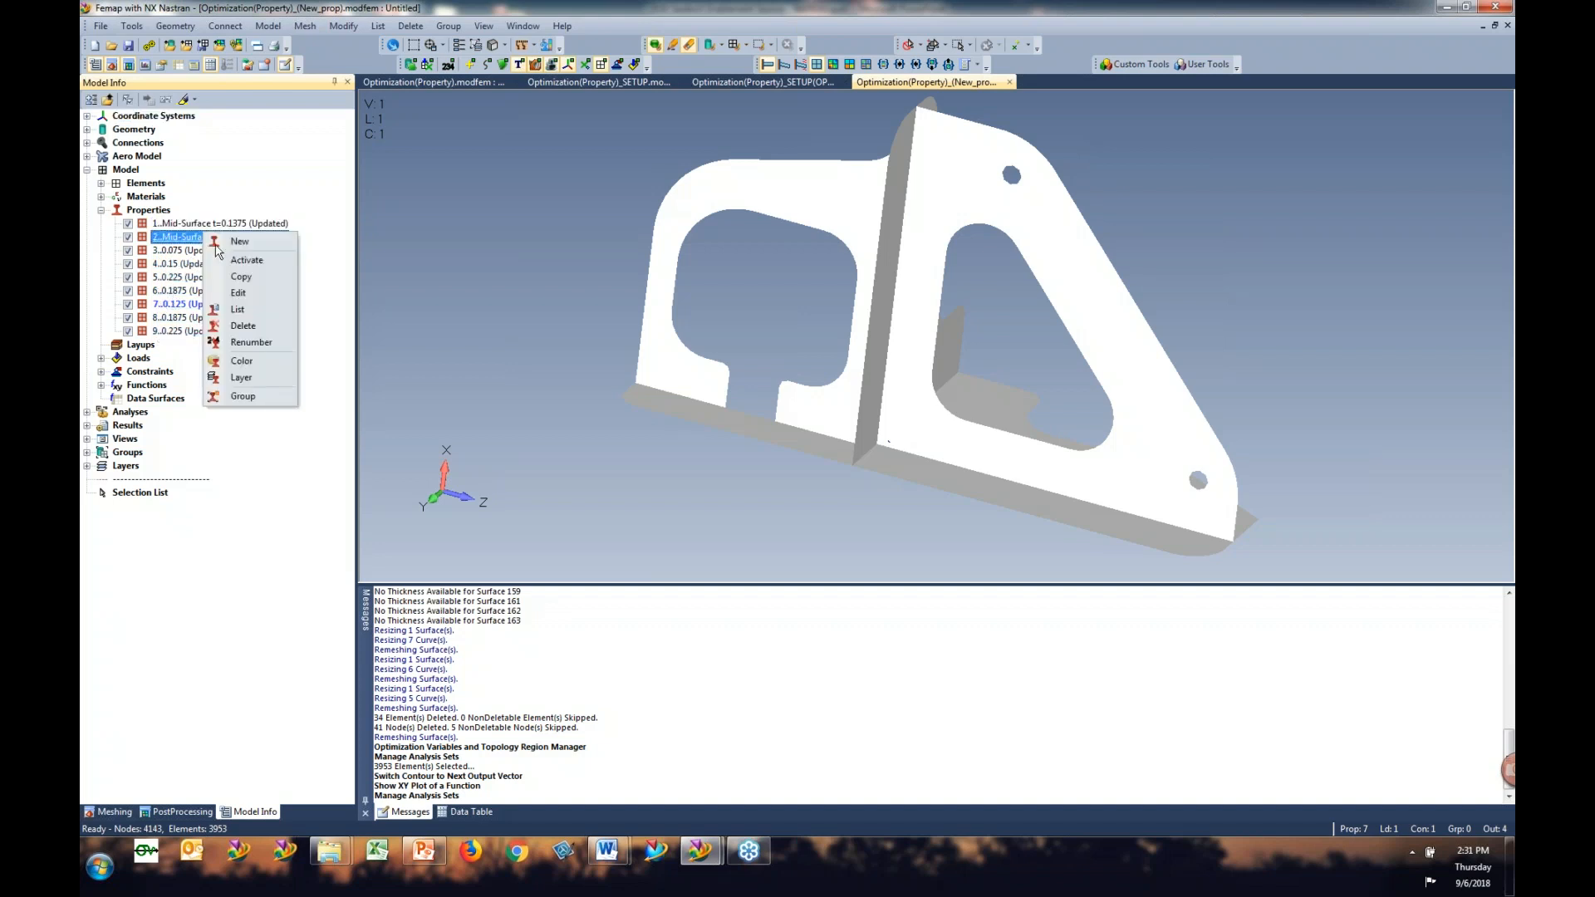
left_click(240, 293)
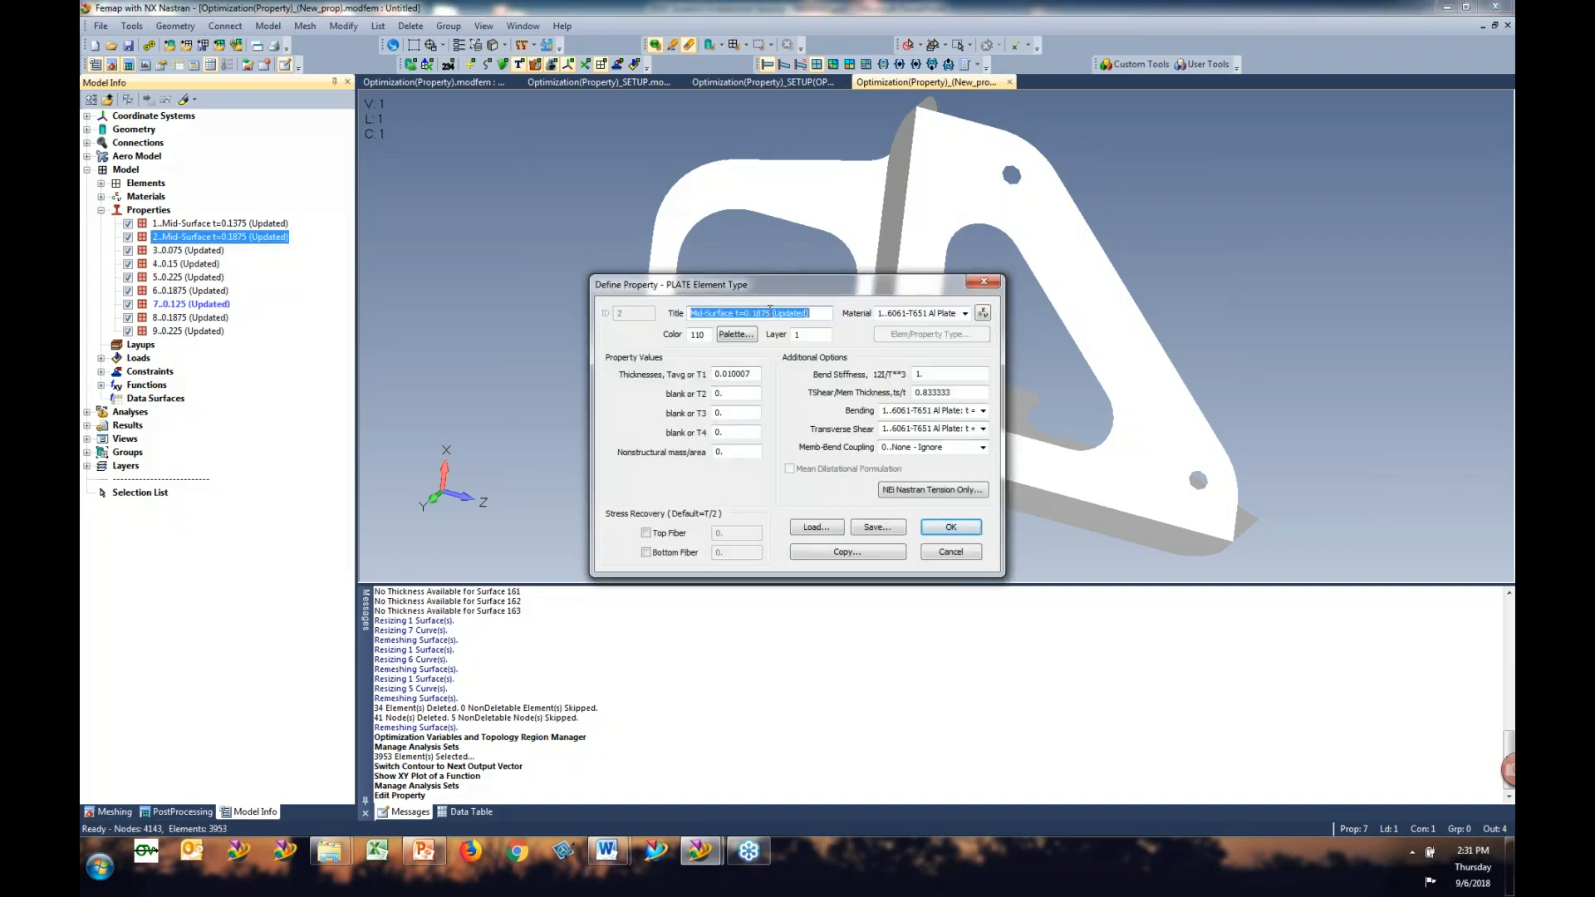
left_click(950, 552)
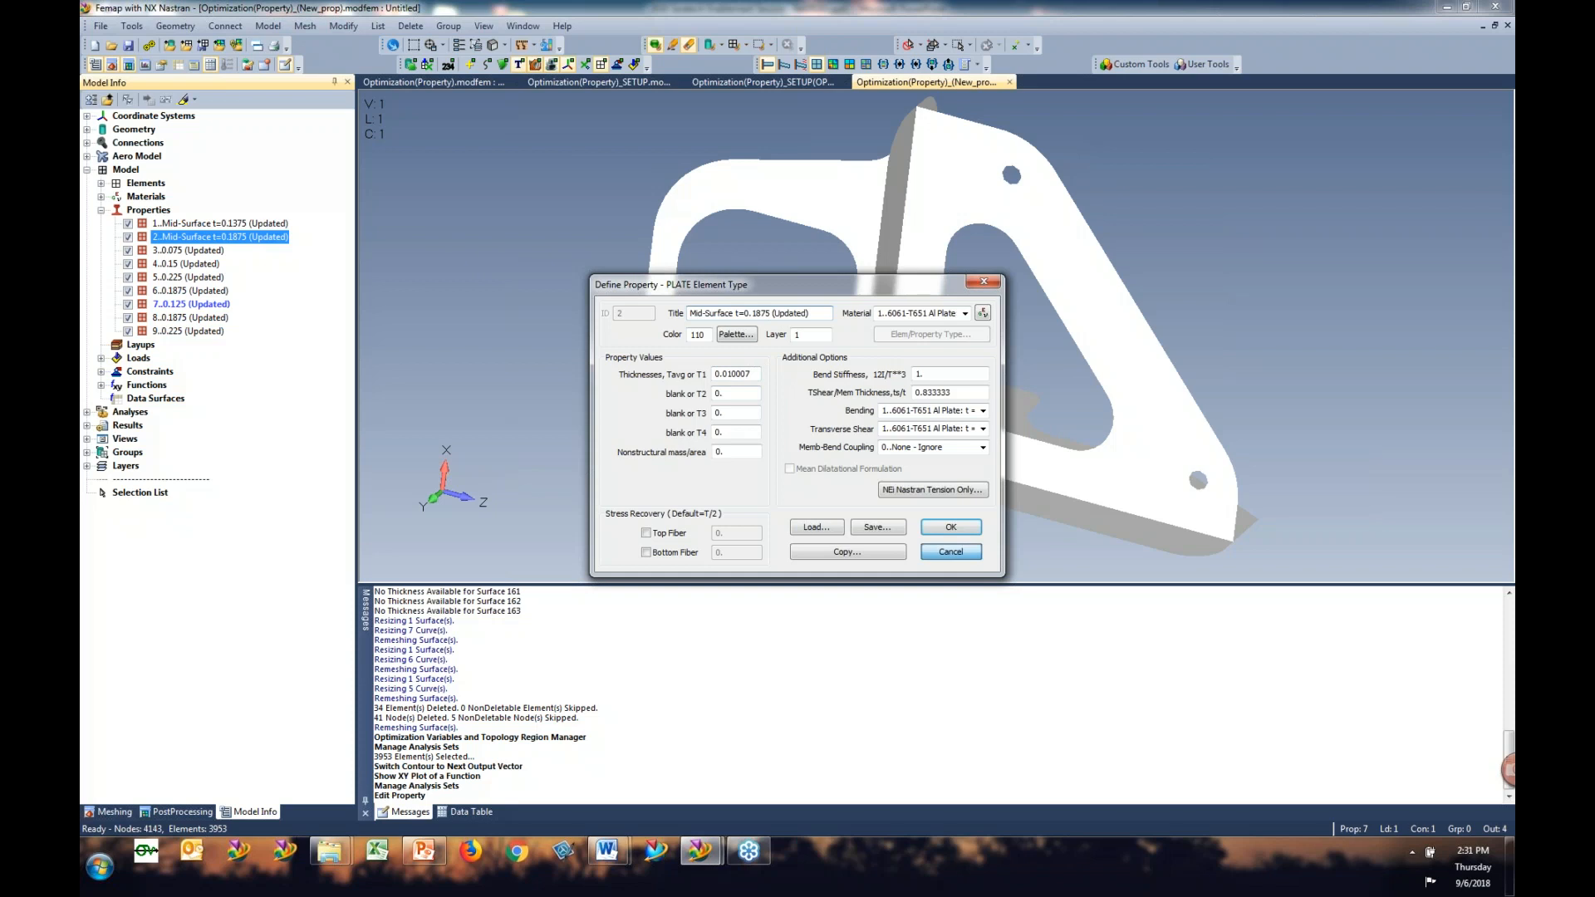
Step: Activate the output set 1..NX NASTRAN Case 1 and display its stress results as a contour on the bracket
left_click(86, 426)
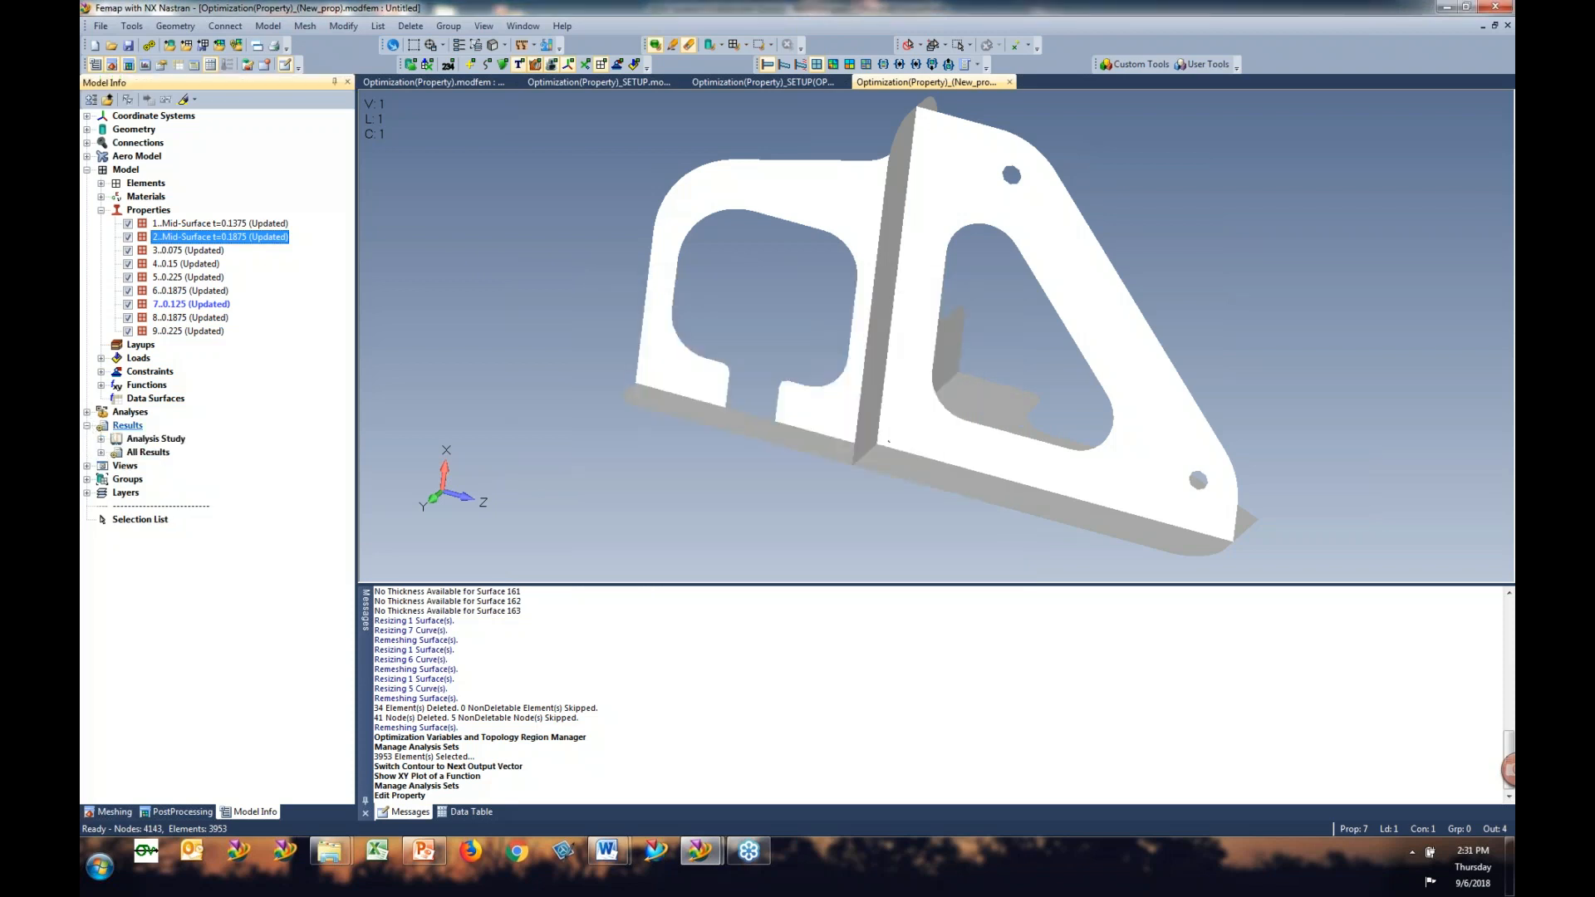
left_click(101, 452)
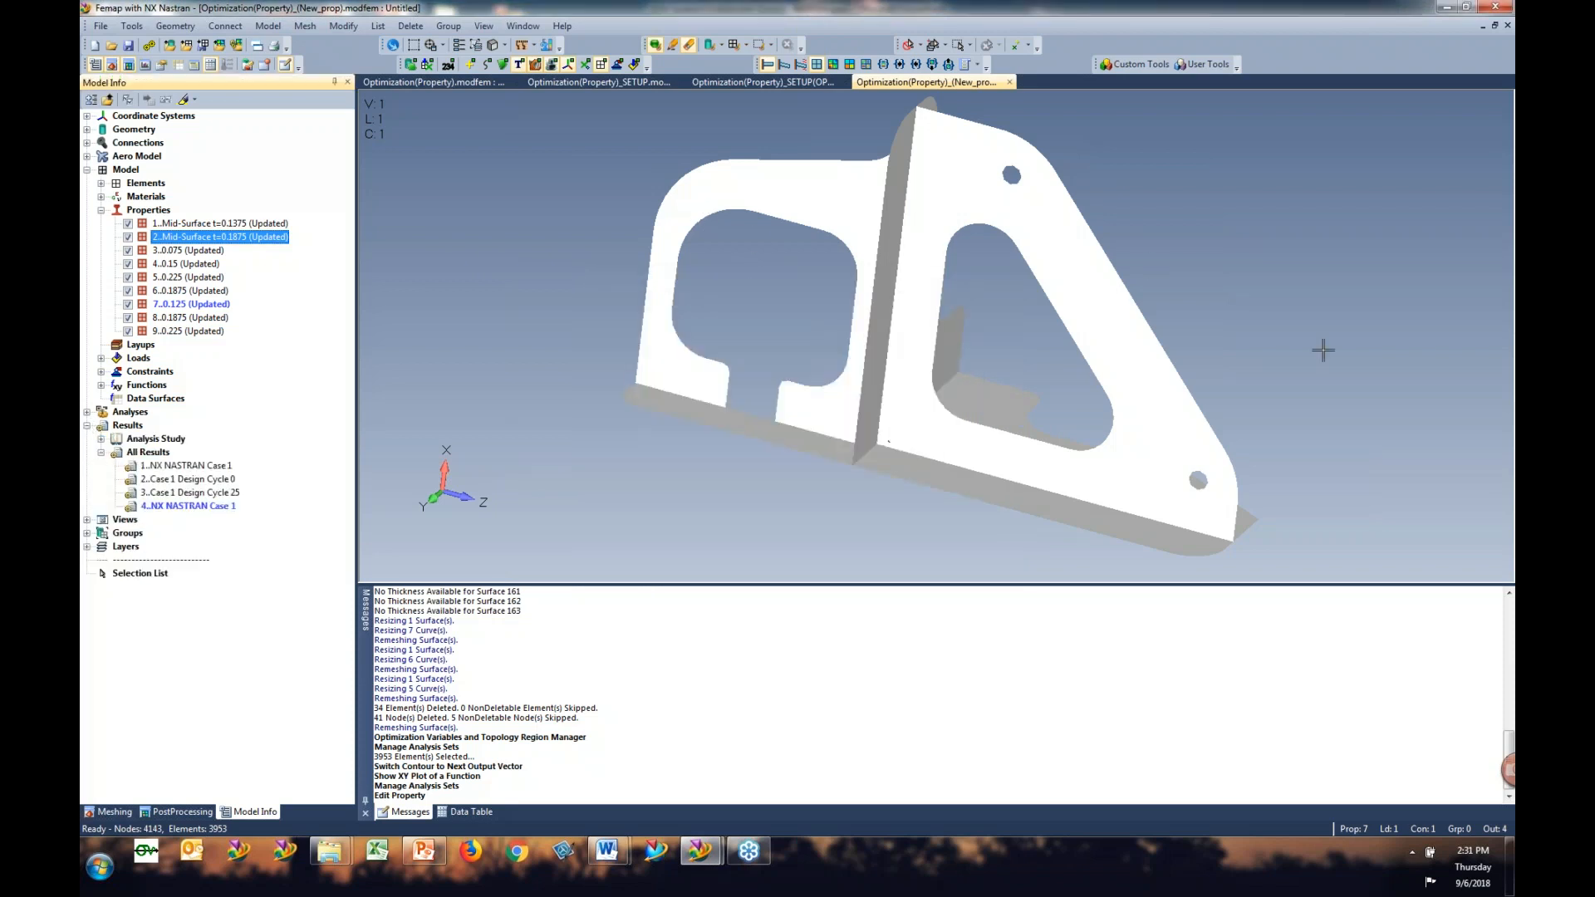
double_click(226, 467)
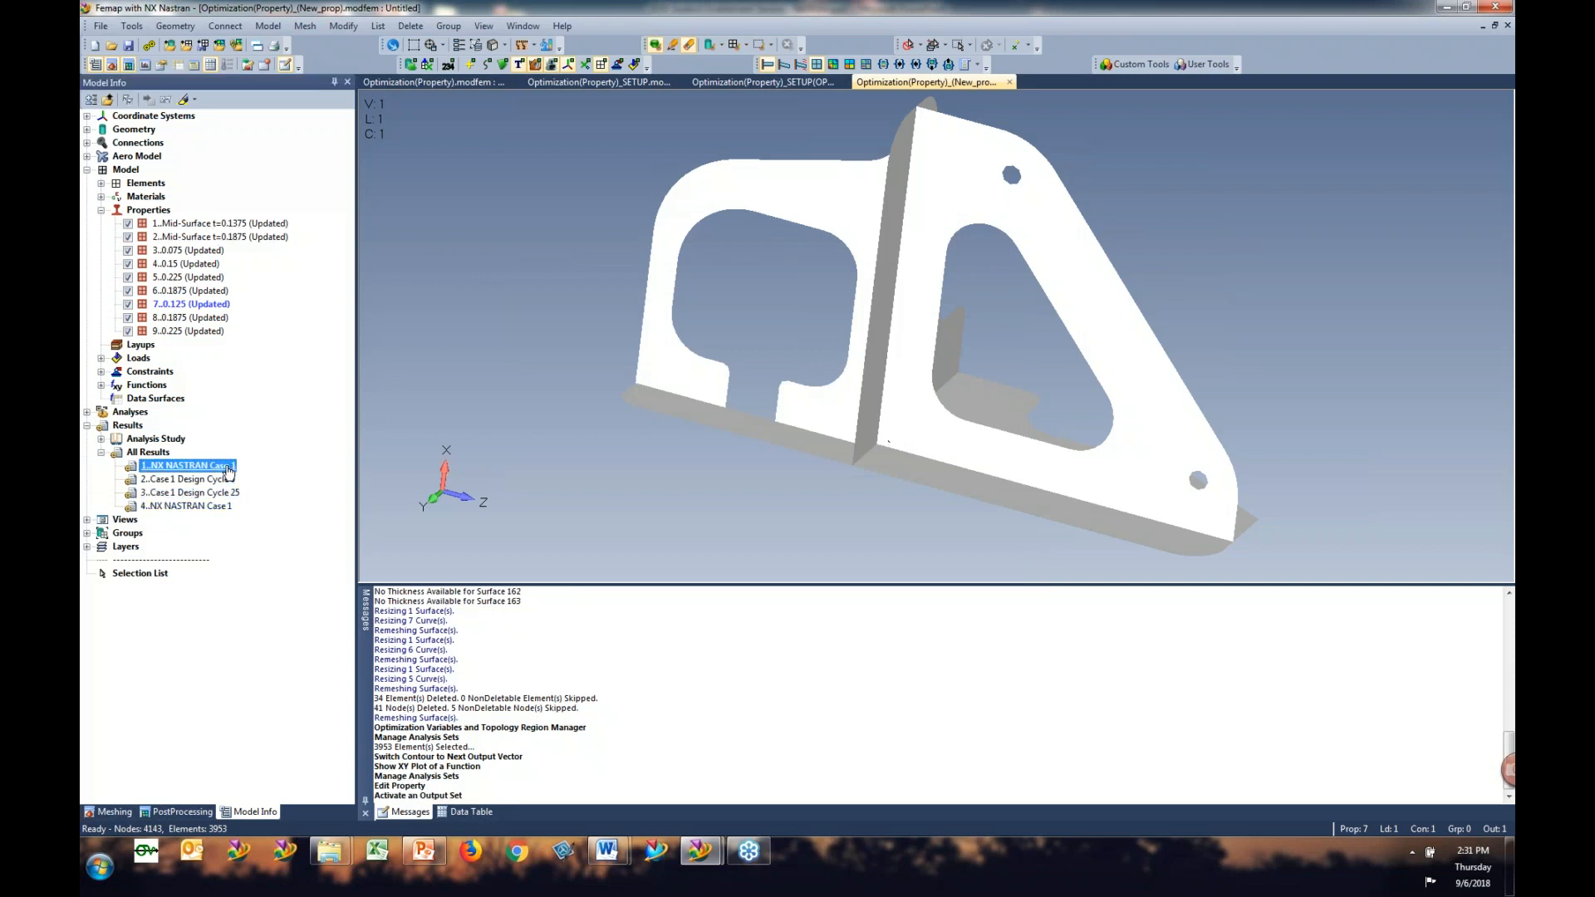
left_click(833, 65)
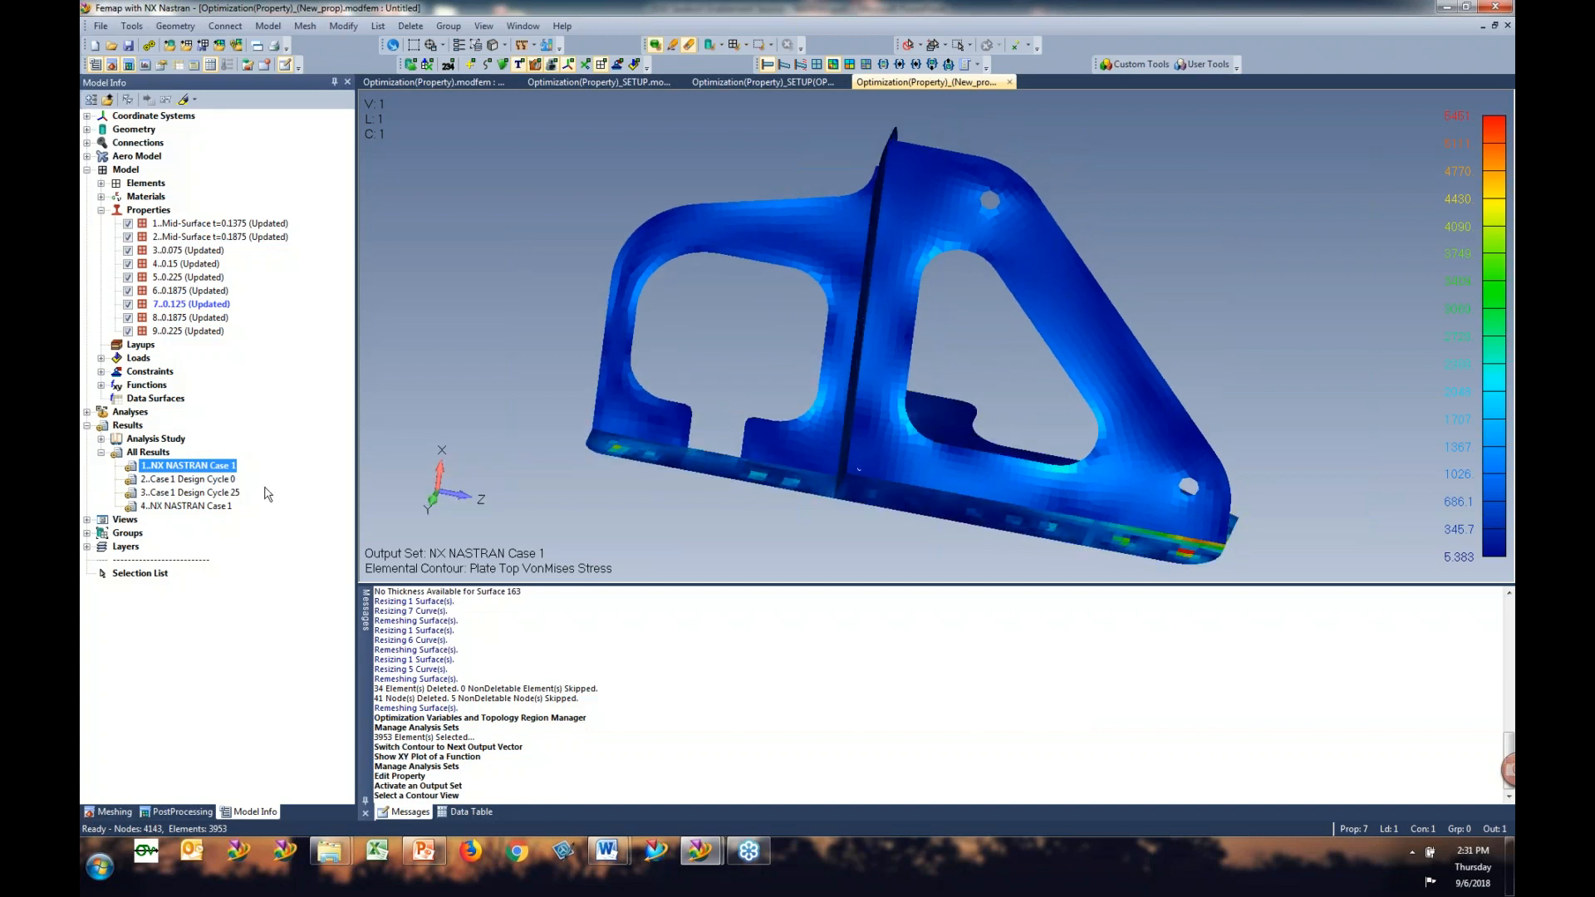
Step: Activate the output set 4..NX NASTRAN Case 1 and set the maximum of its contour legend to 30000
left_click(210, 509)
double_click(210, 507)
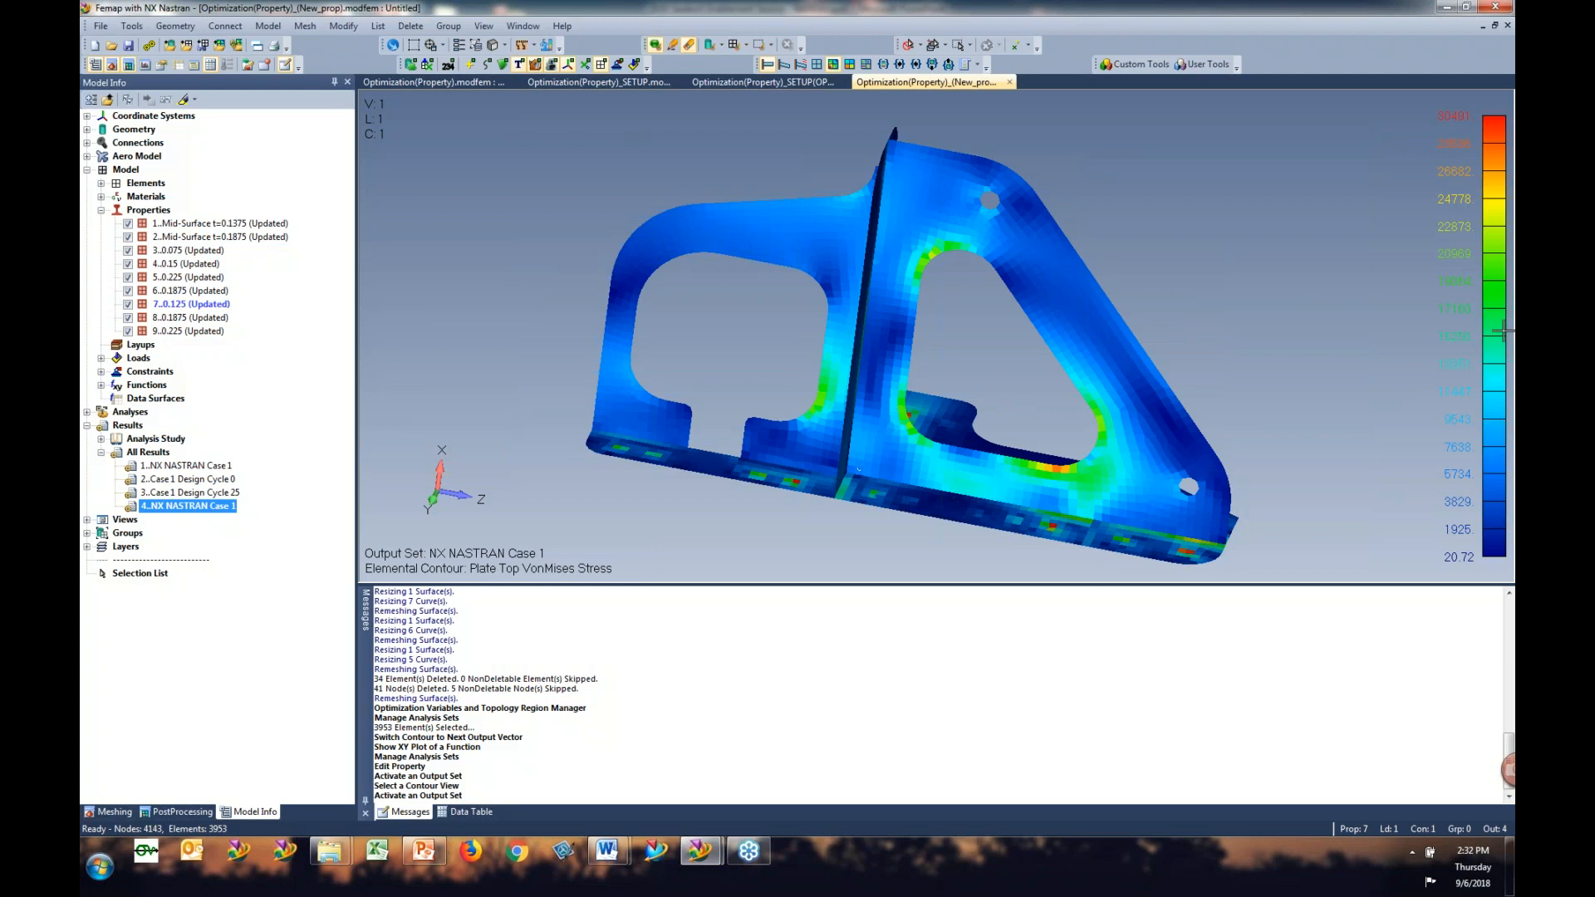
left_click(1493, 301)
left_click(1494, 302)
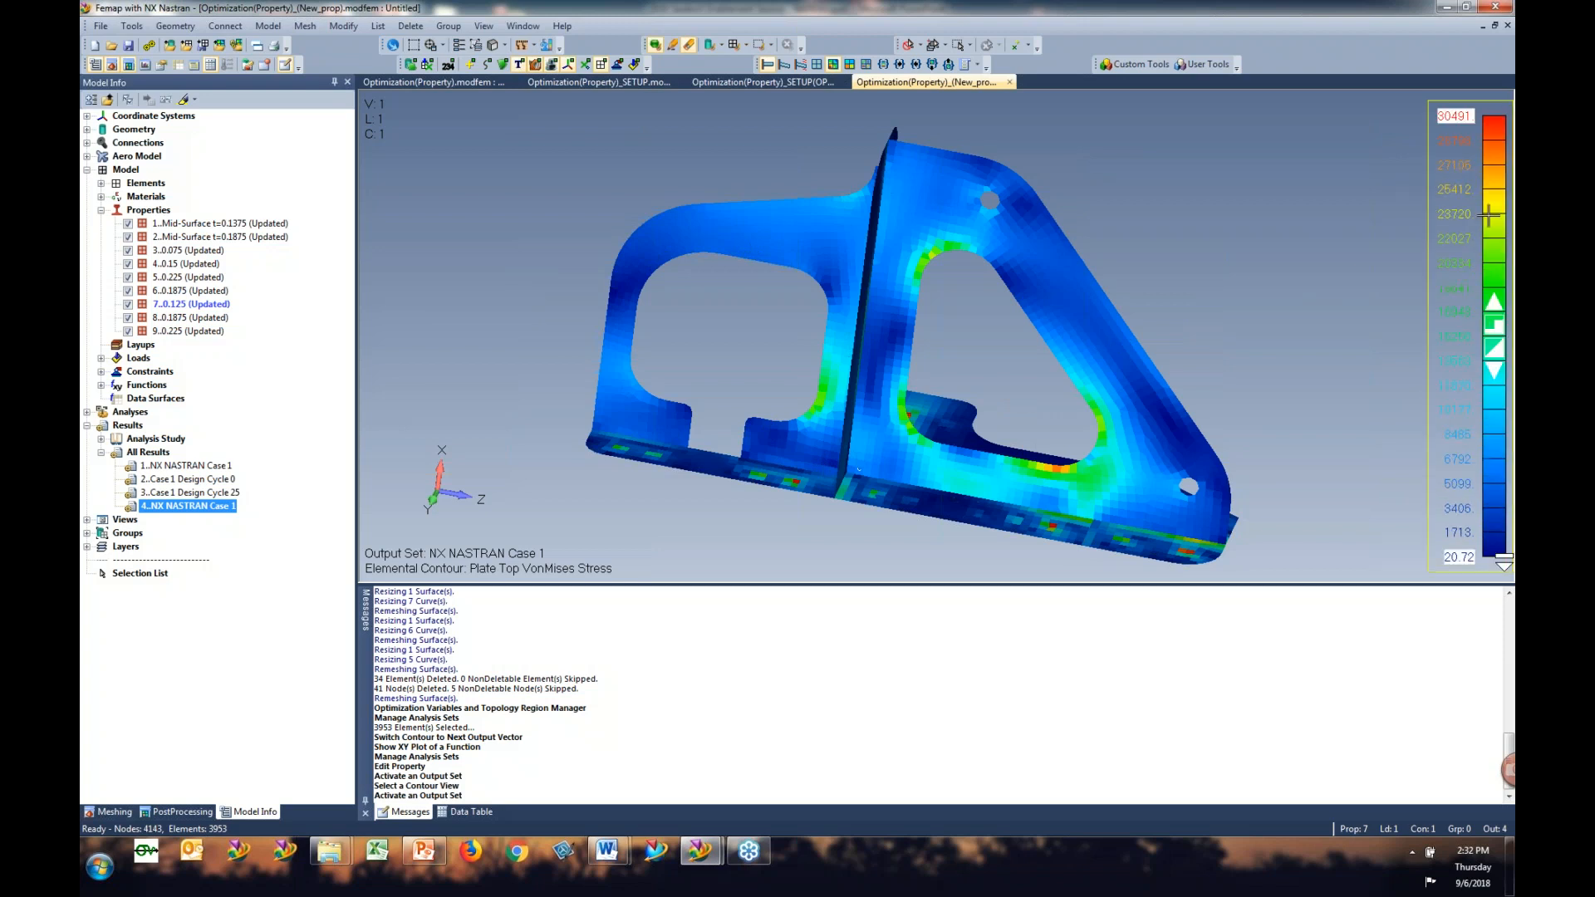
left_click(1467, 121)
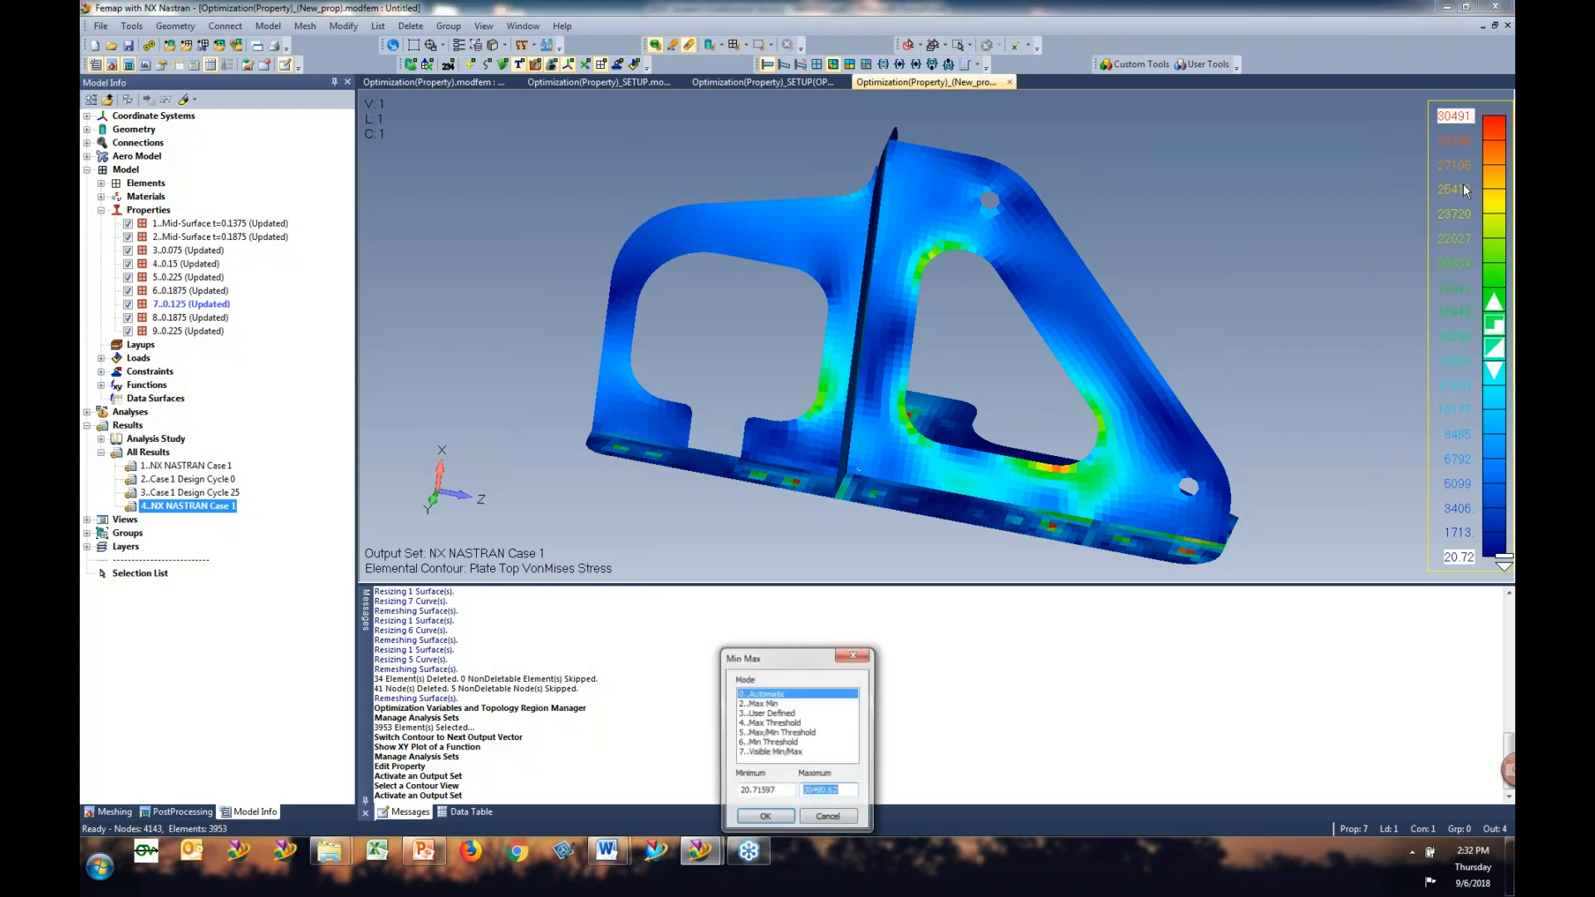
type("30000")
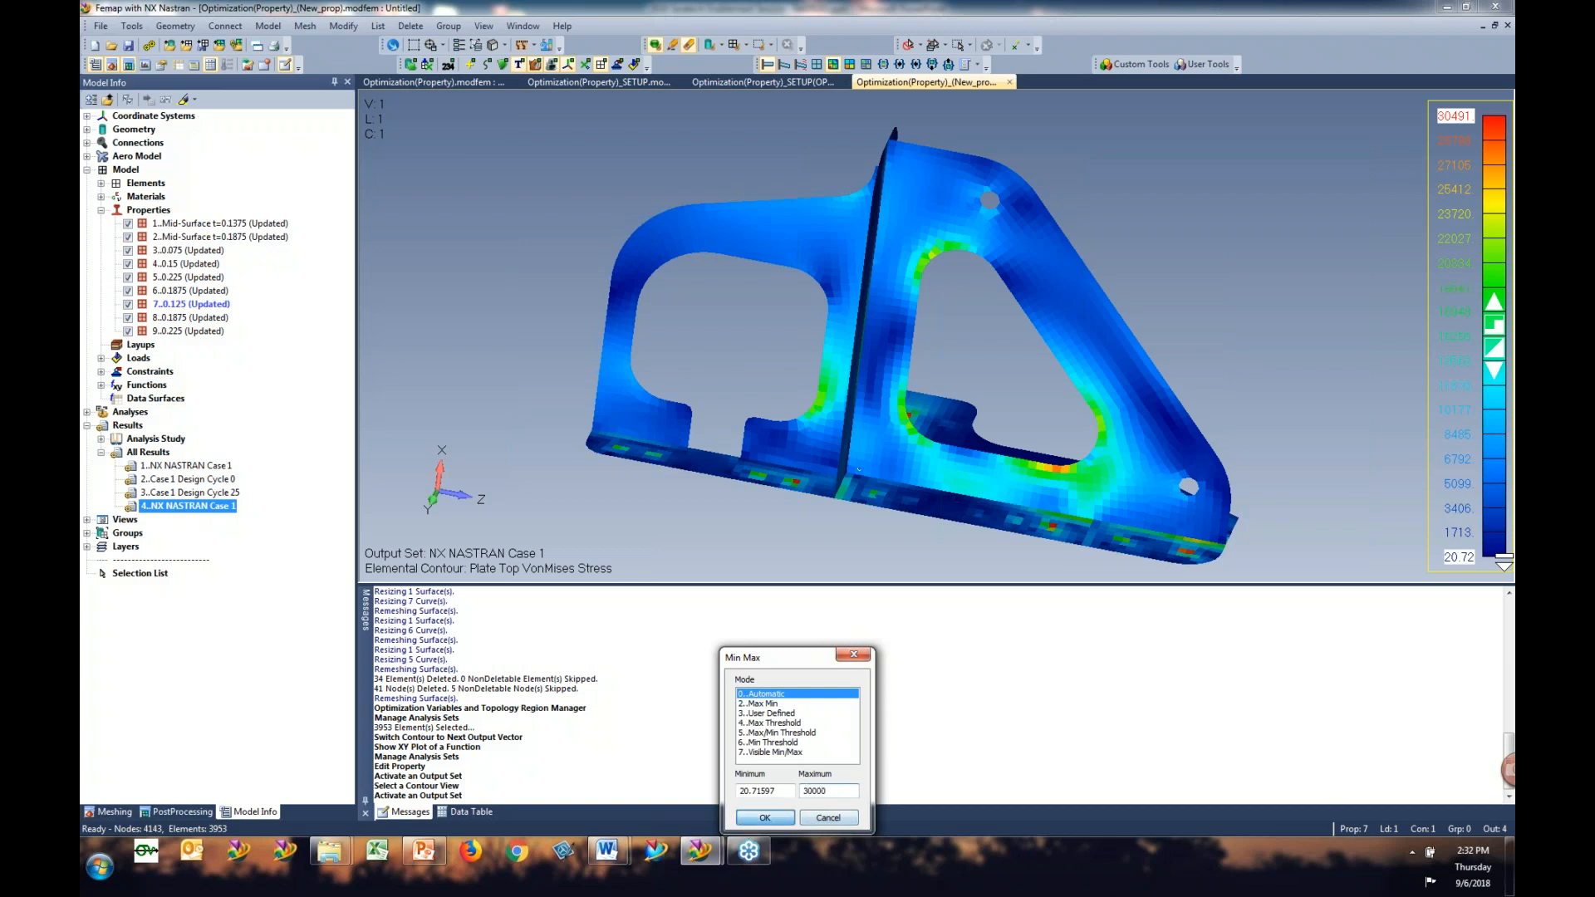
left_click(765, 817)
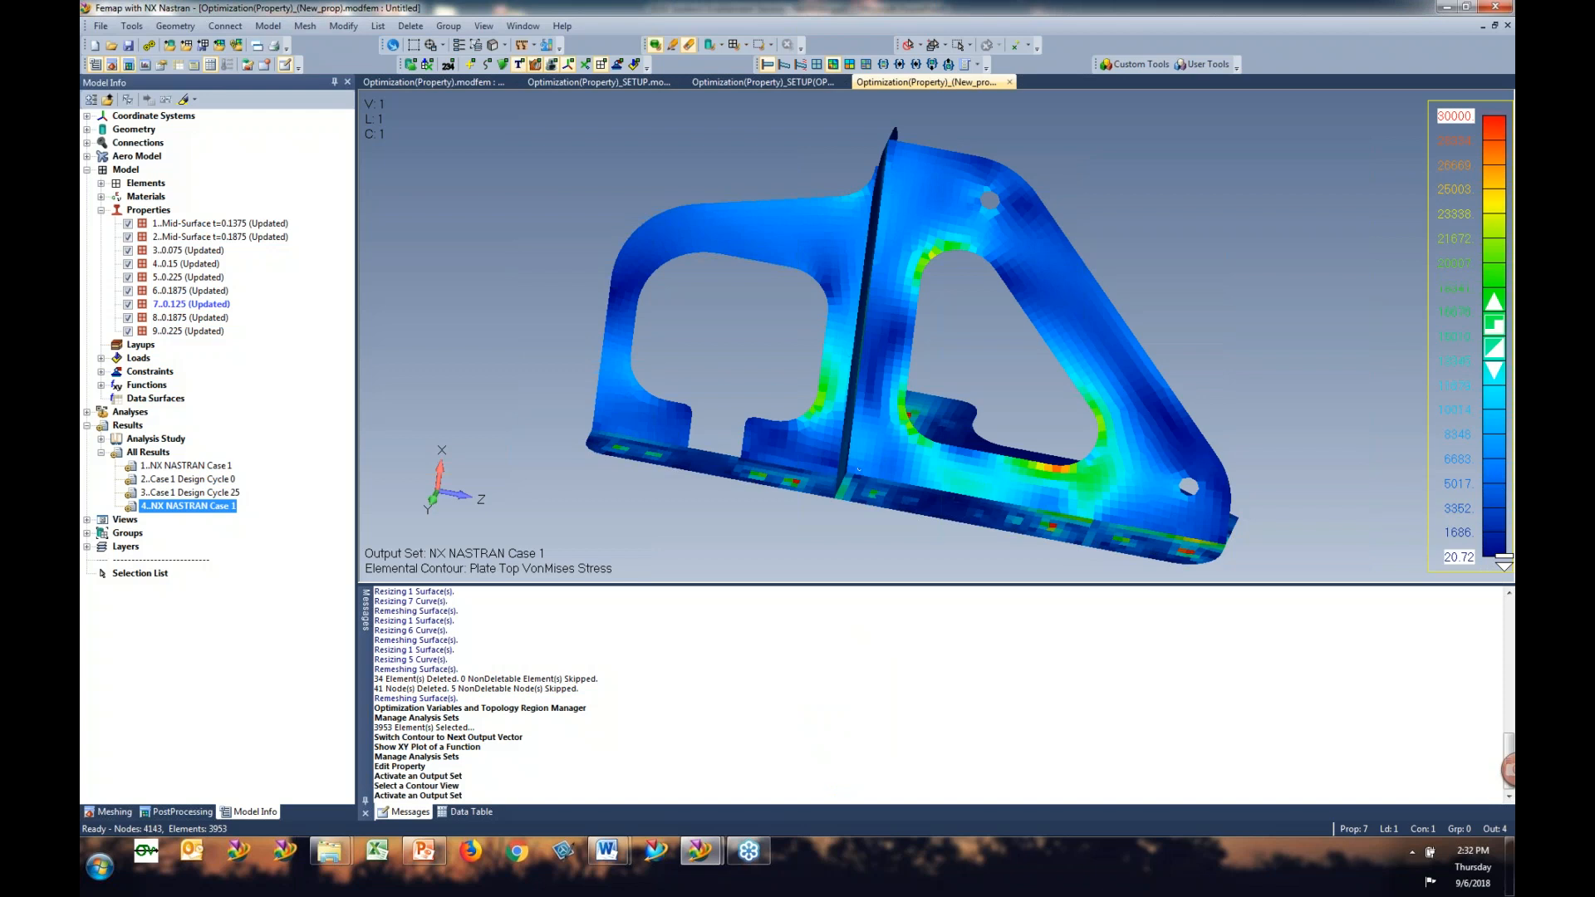
Step: Review the Contour/Criteria Levels view options and their specified levels and colors, and accept them as they are
double_click(1458, 500)
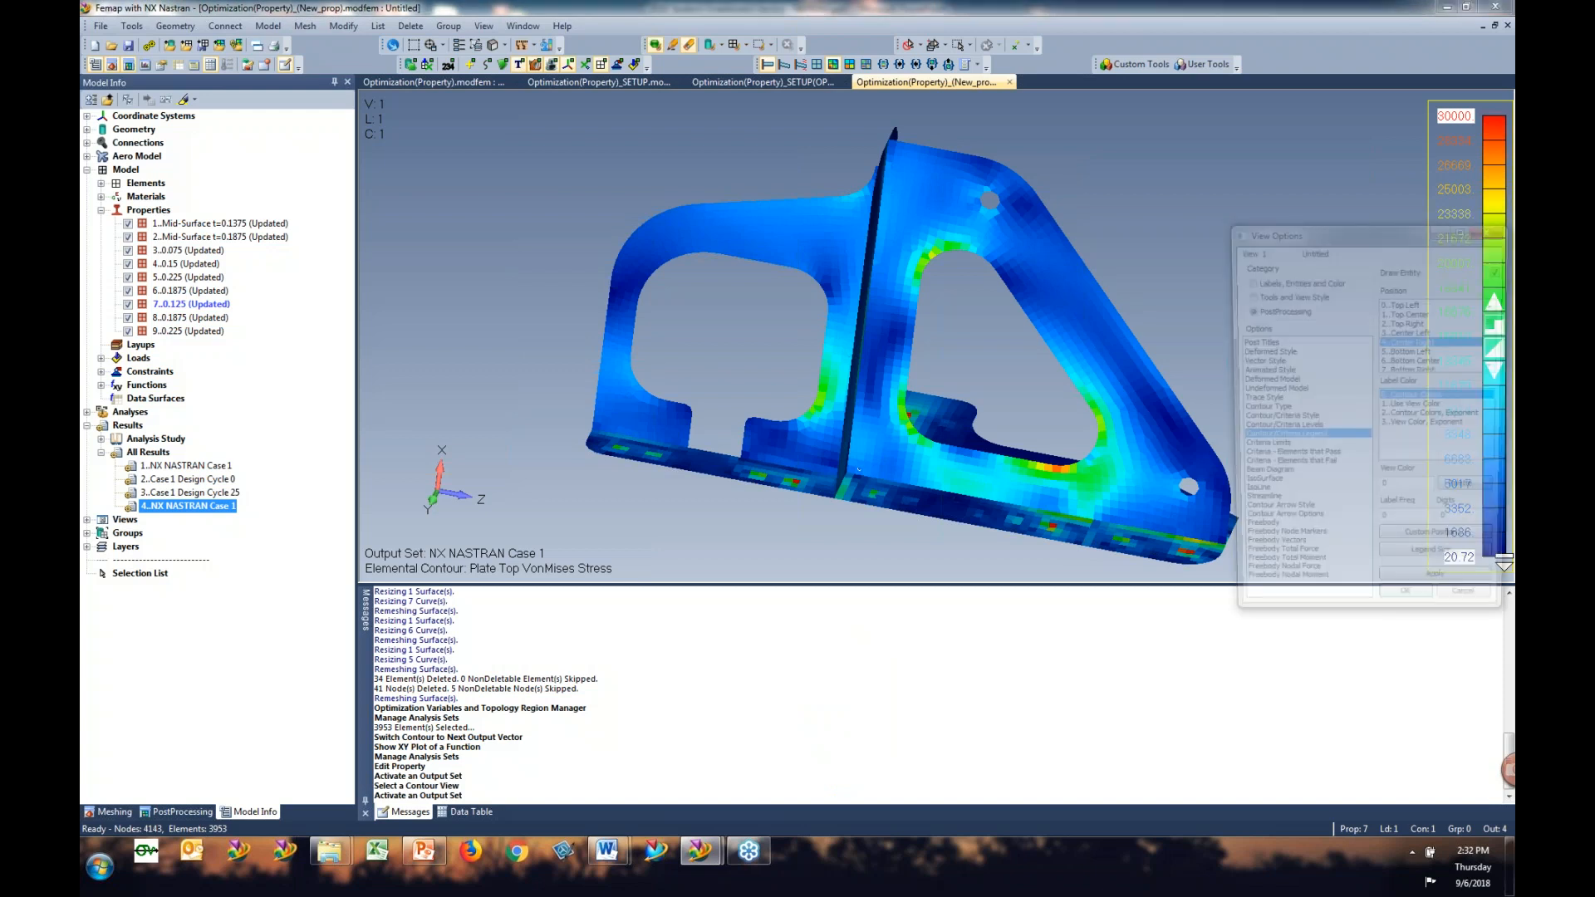
left_click(1320, 422)
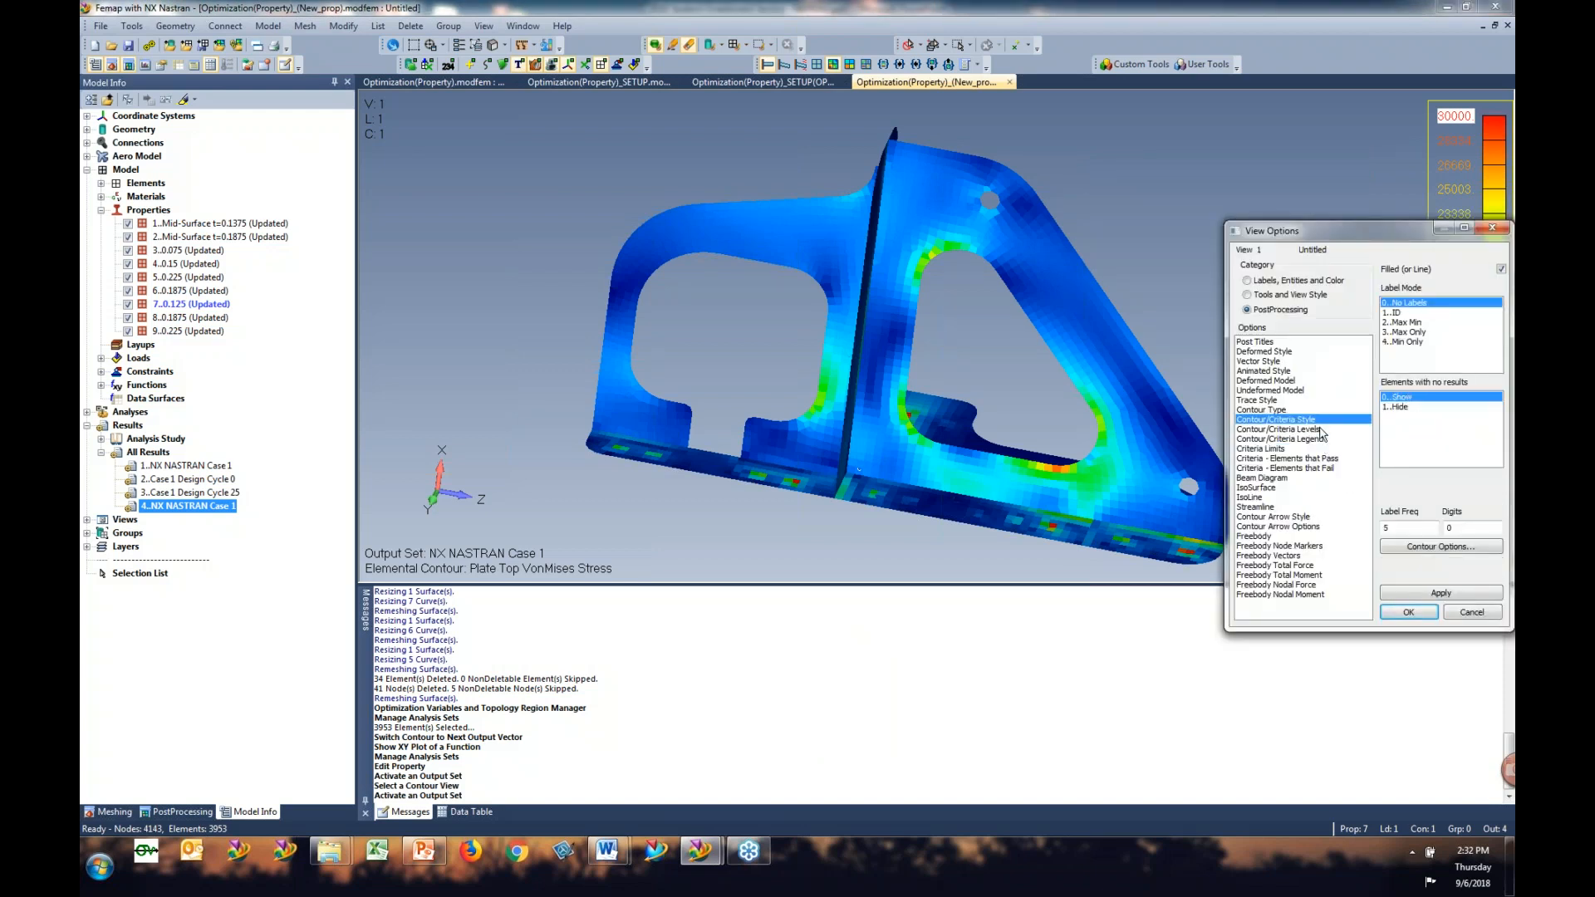
left_click(1320, 429)
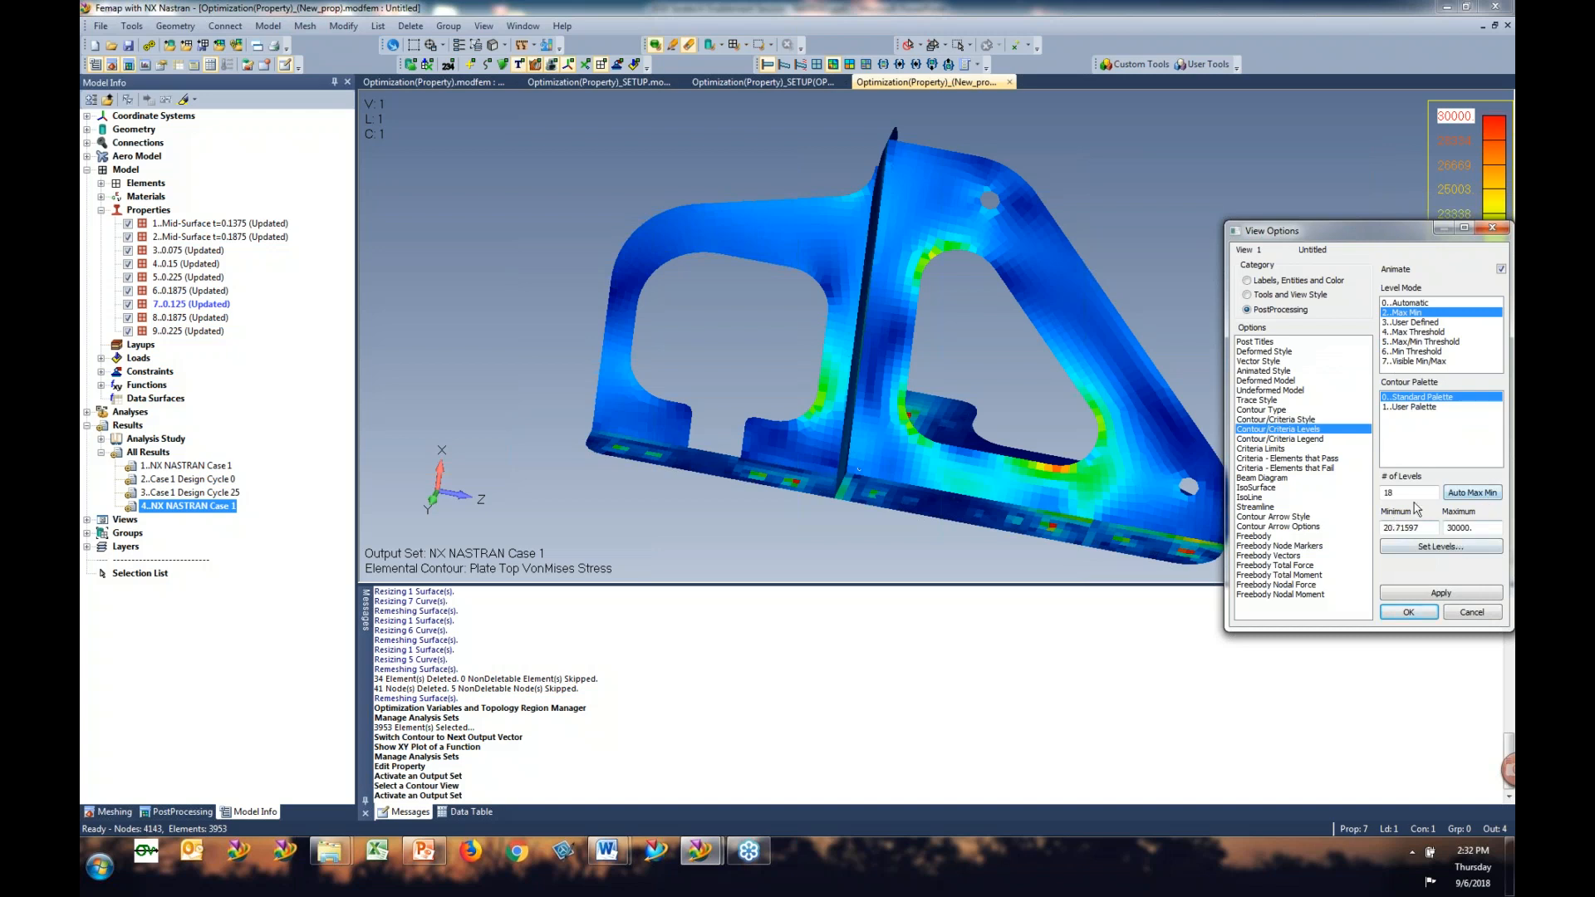
left_click(1441, 546)
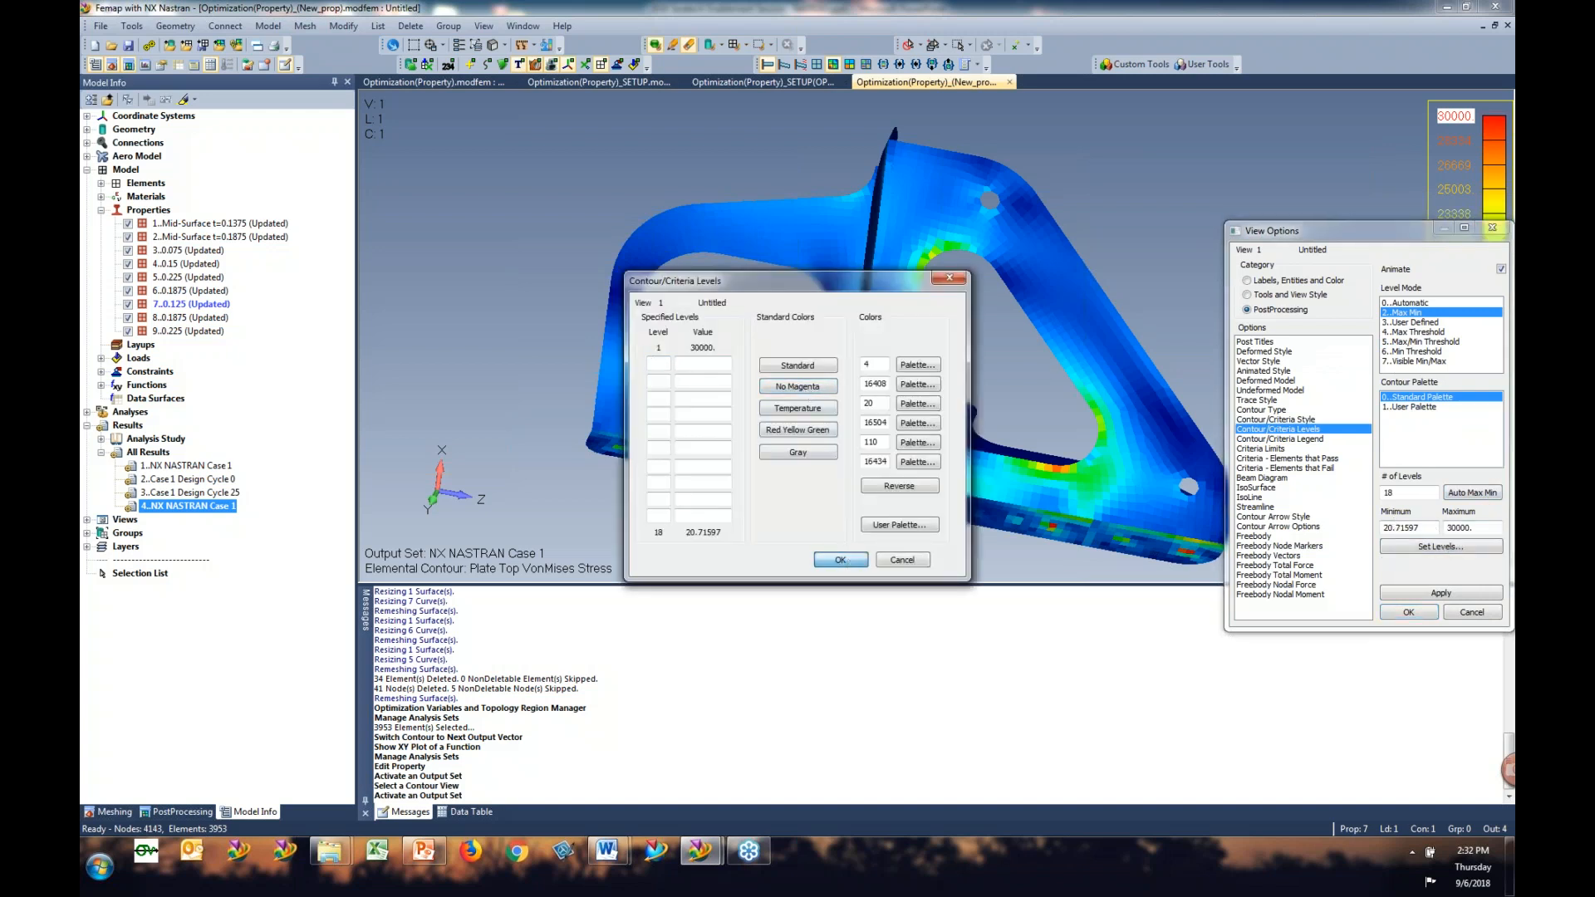
left_click(840, 560)
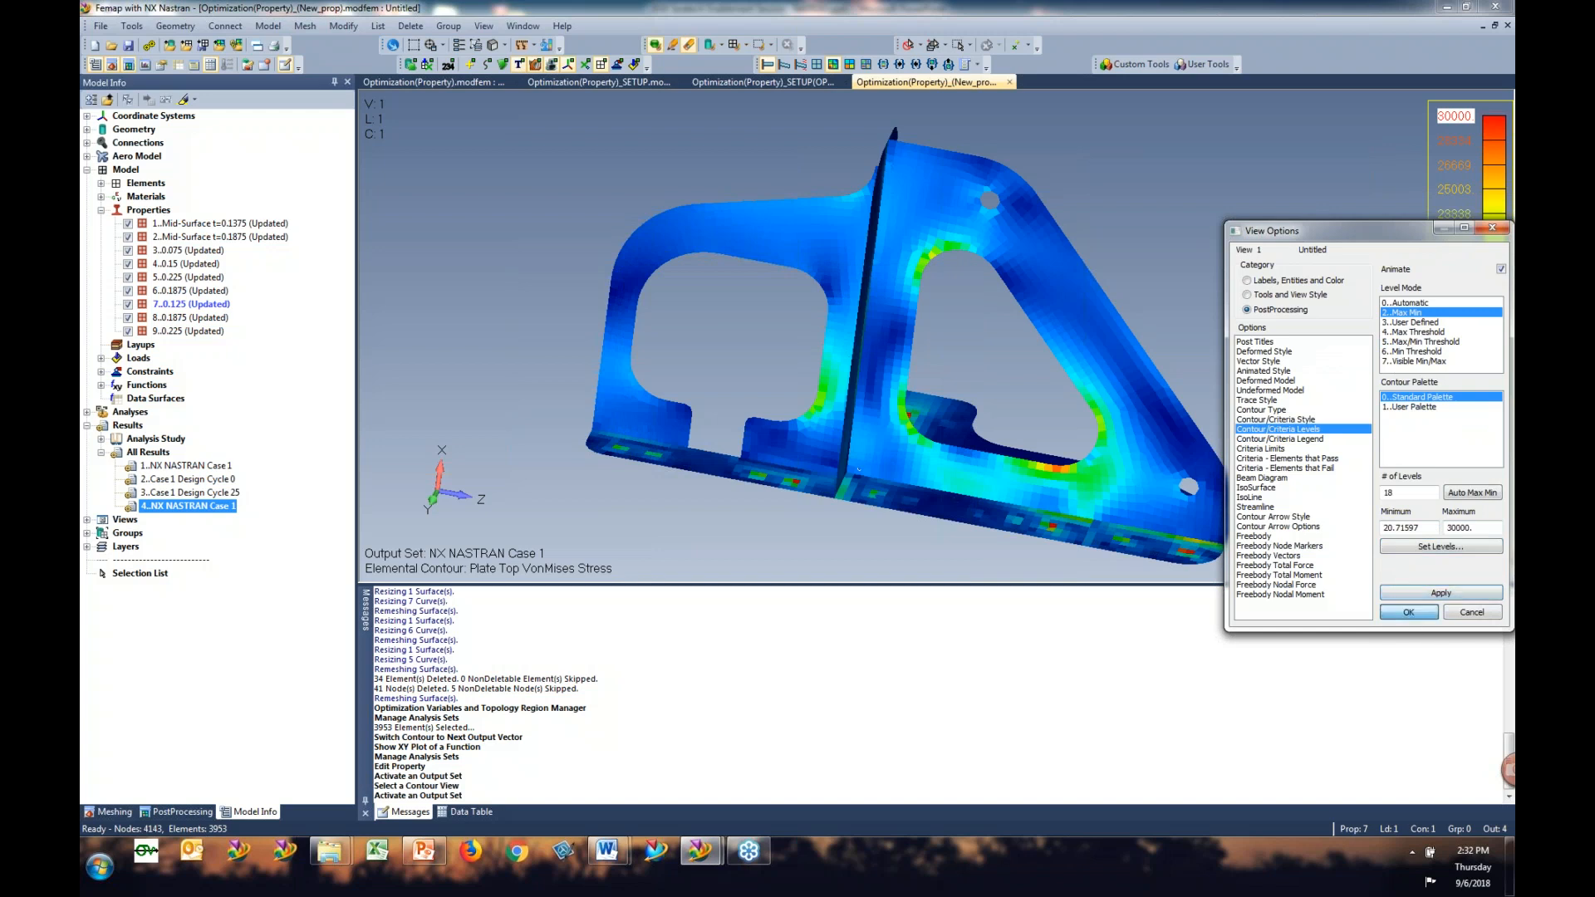
left_click(1409, 613)
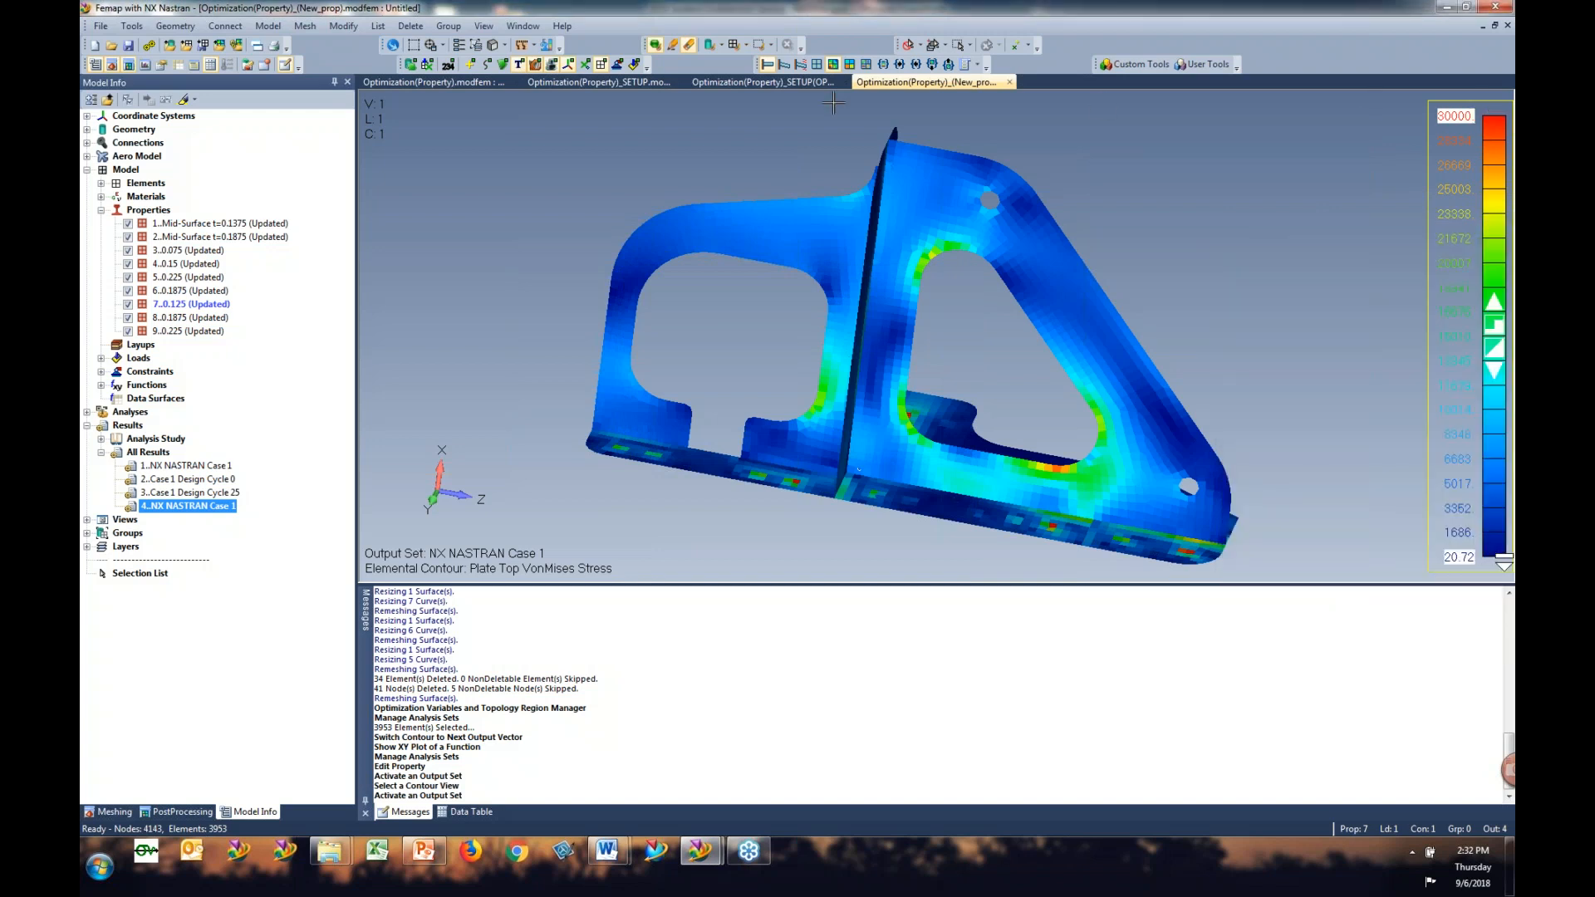
Step: Lay the contour legend out horizontally above the bracket and enlarge the graphics area by shrinking the Messages pane
left_click_drag(833, 103, 787, 114)
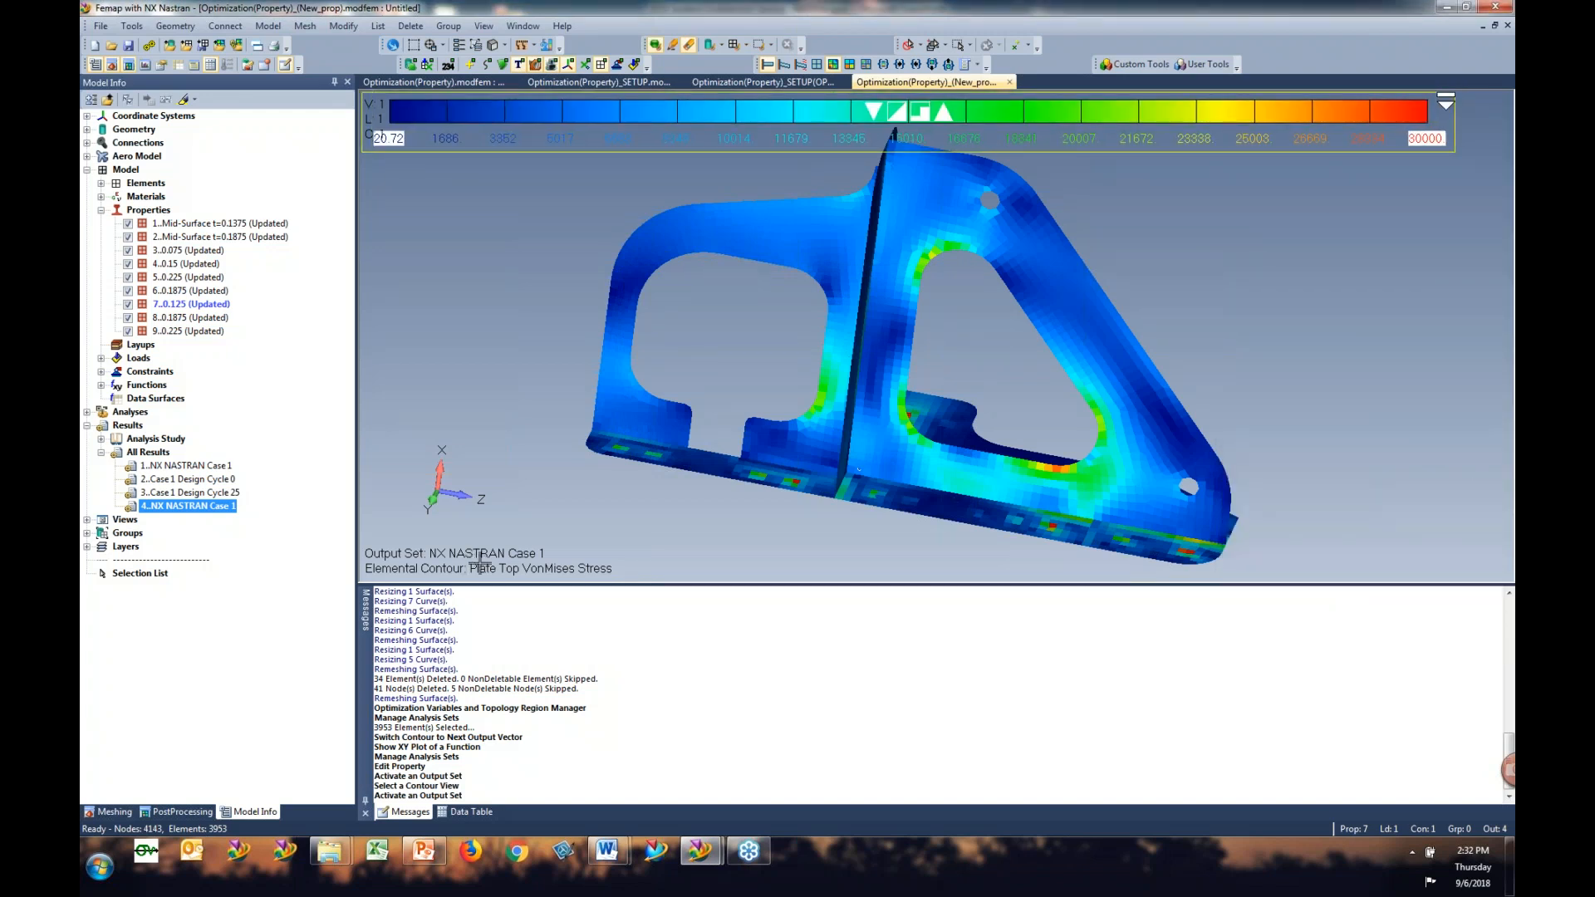
middle_click_drag(1329, 217, 1368, 196)
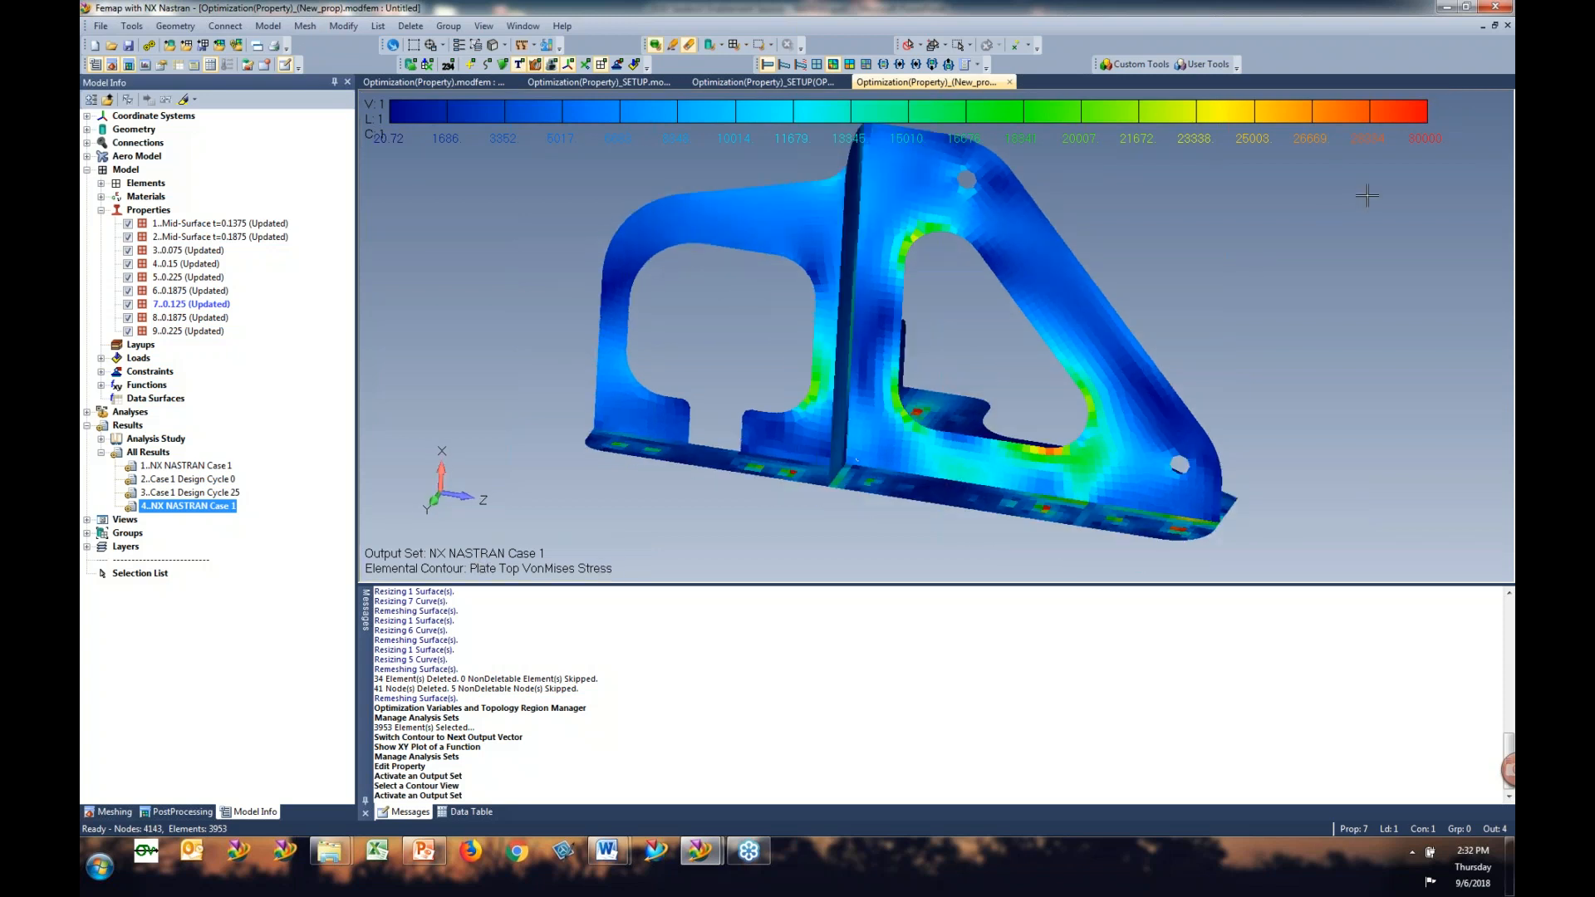
middle_click_drag(494, 150, 512, 219)
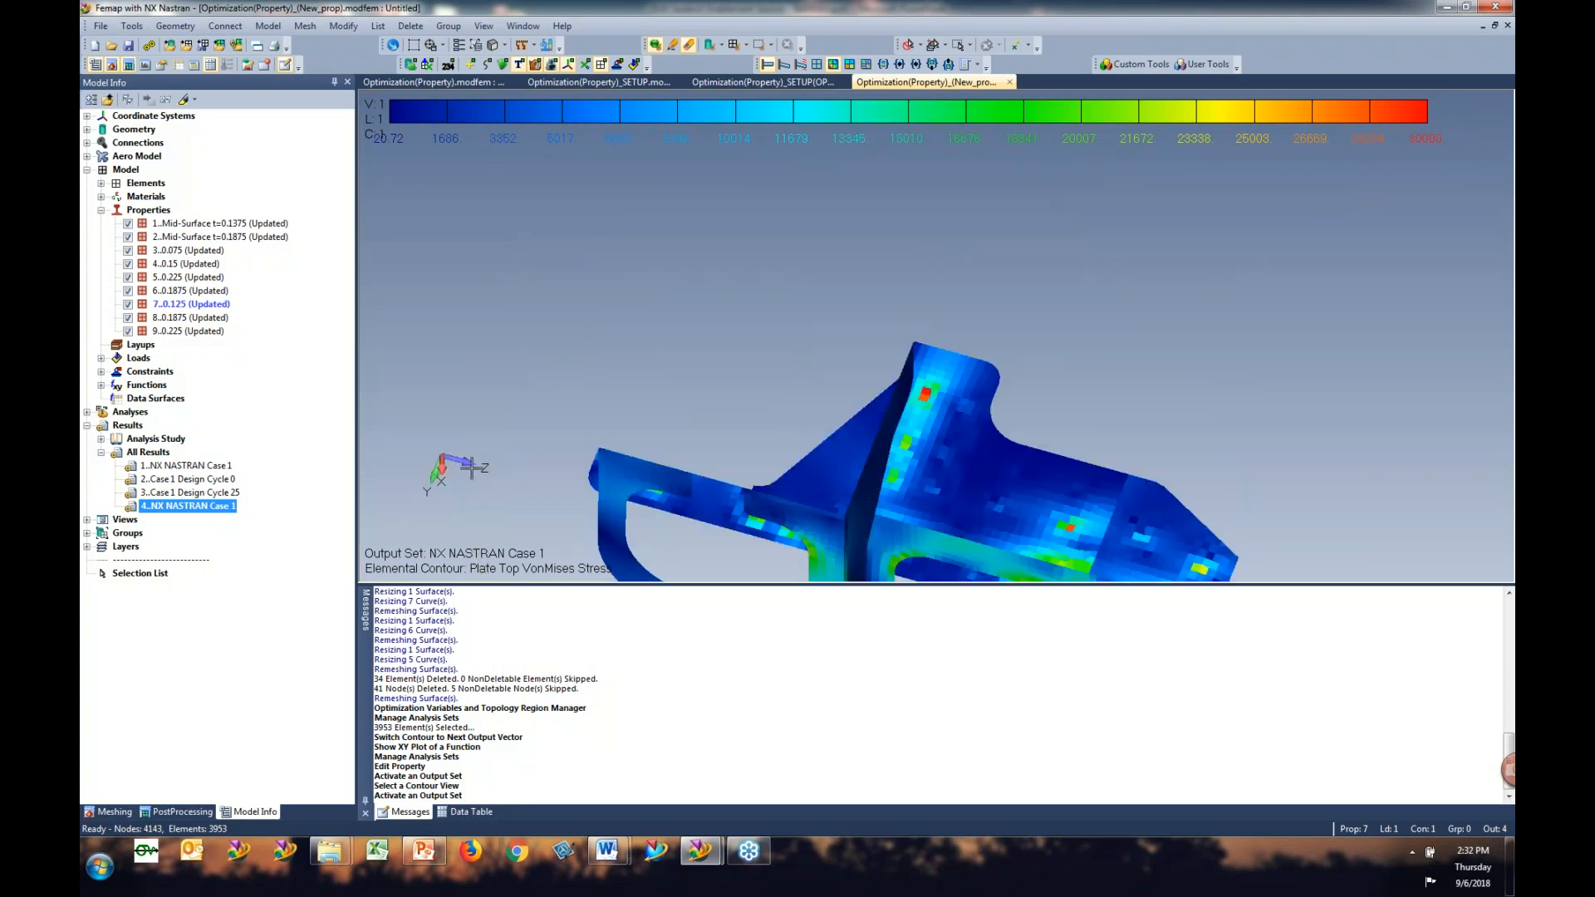
mouse_move(460, 486)
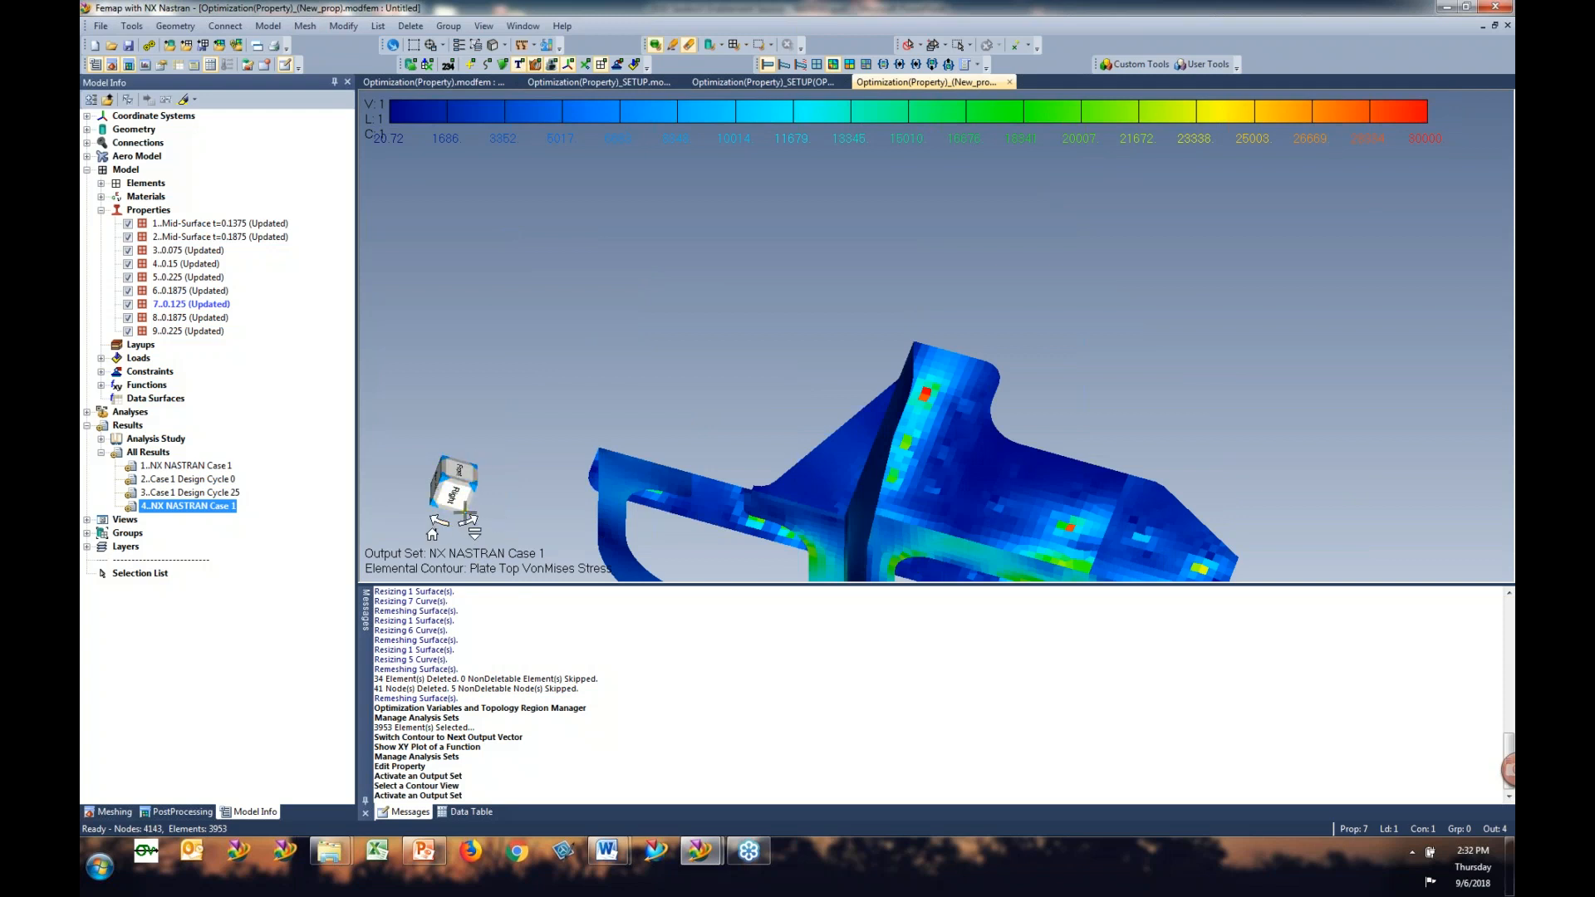
left_click(465, 512)
middle_click_drag(1027, 448, 987, 588)
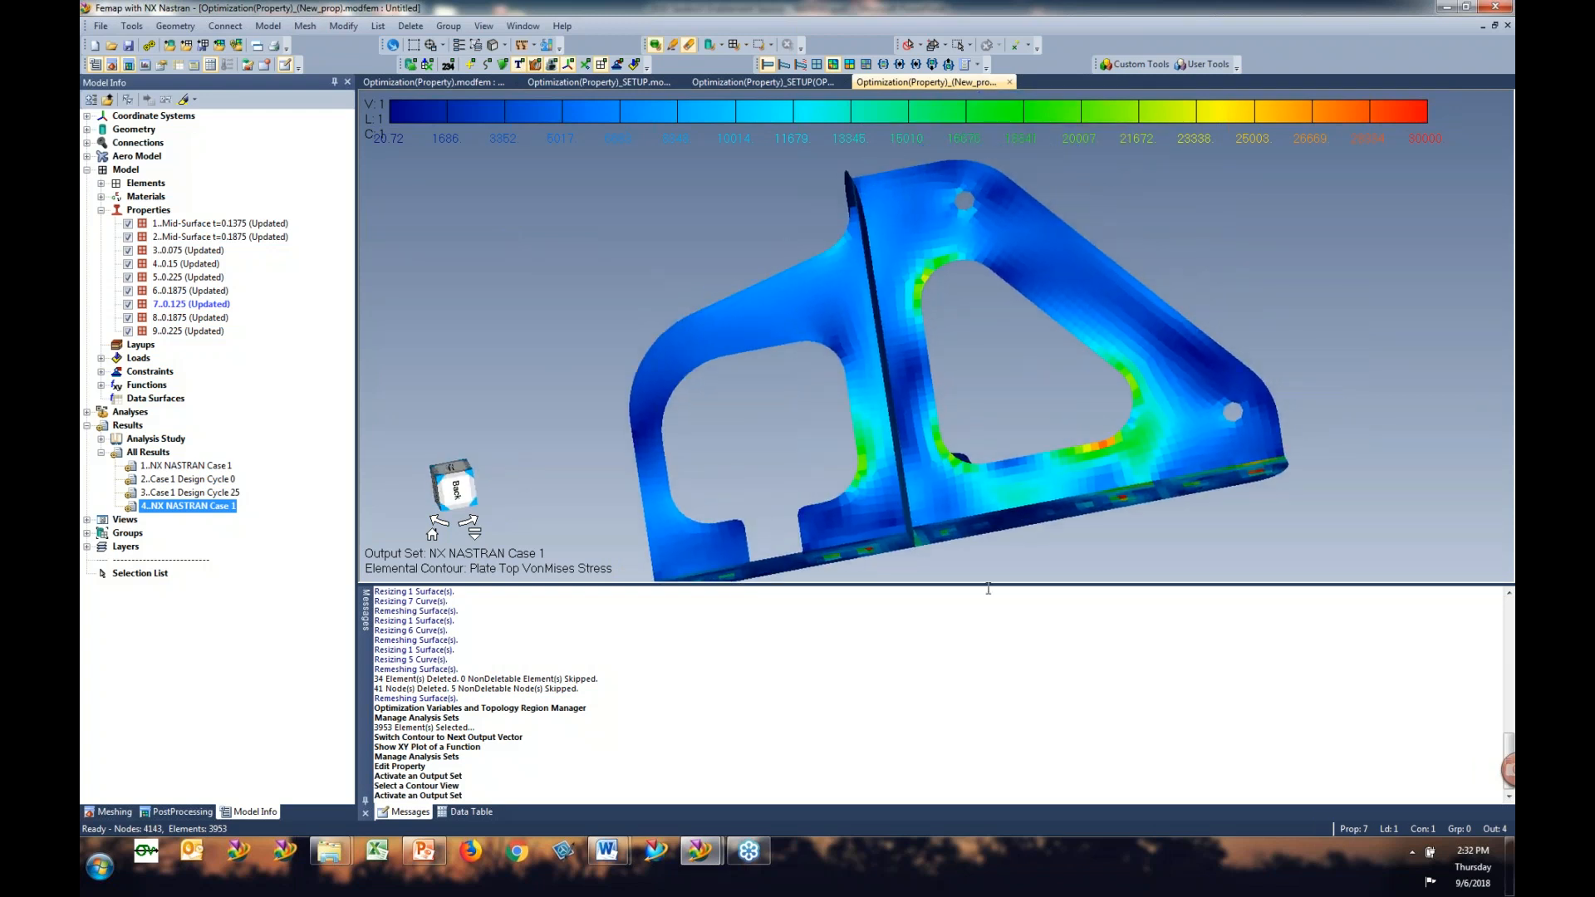
left_click_drag(984, 584, 984, 691)
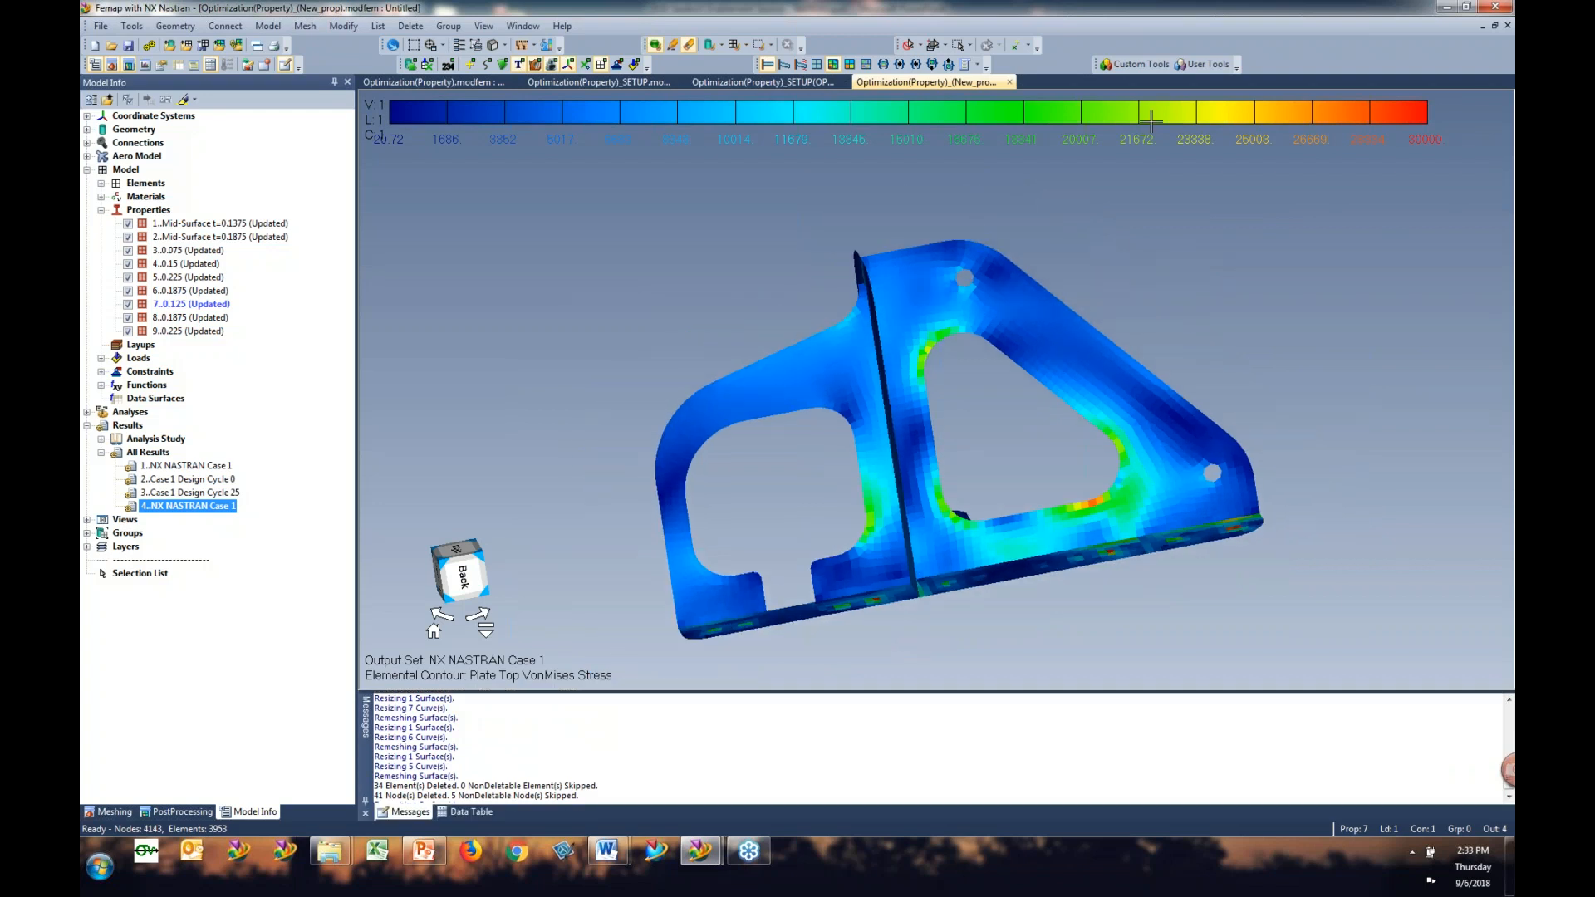
Step: Try the Classic view theme on the contour plot, apply the Print White theme for a white background, and close the FEMAP themes tool
left_click(1140, 64)
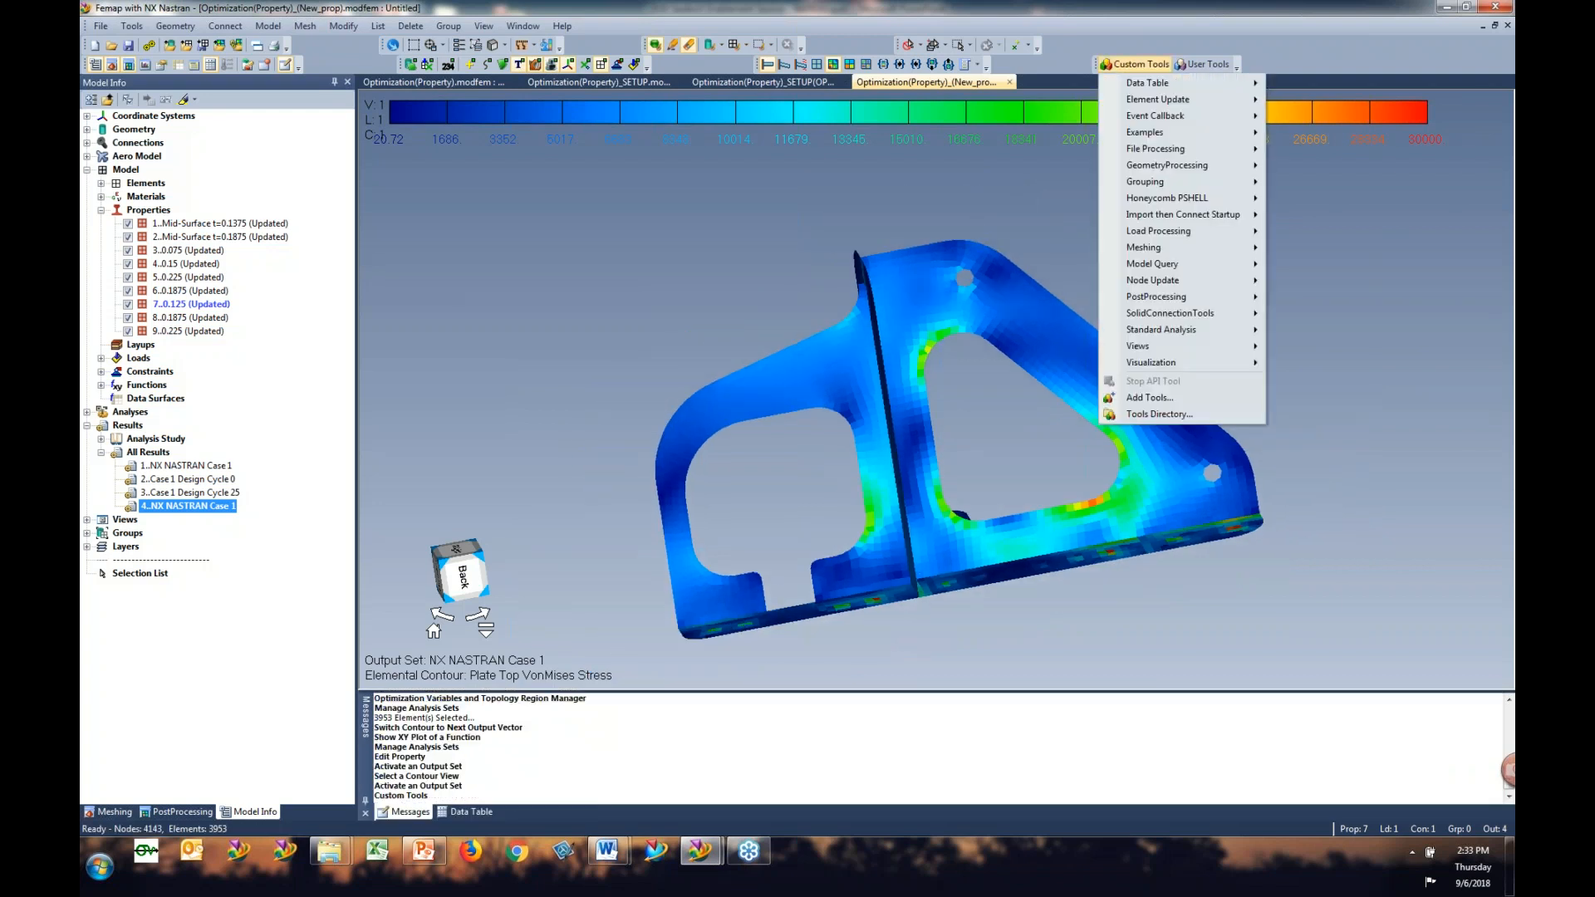
mouse_move(1229, 346)
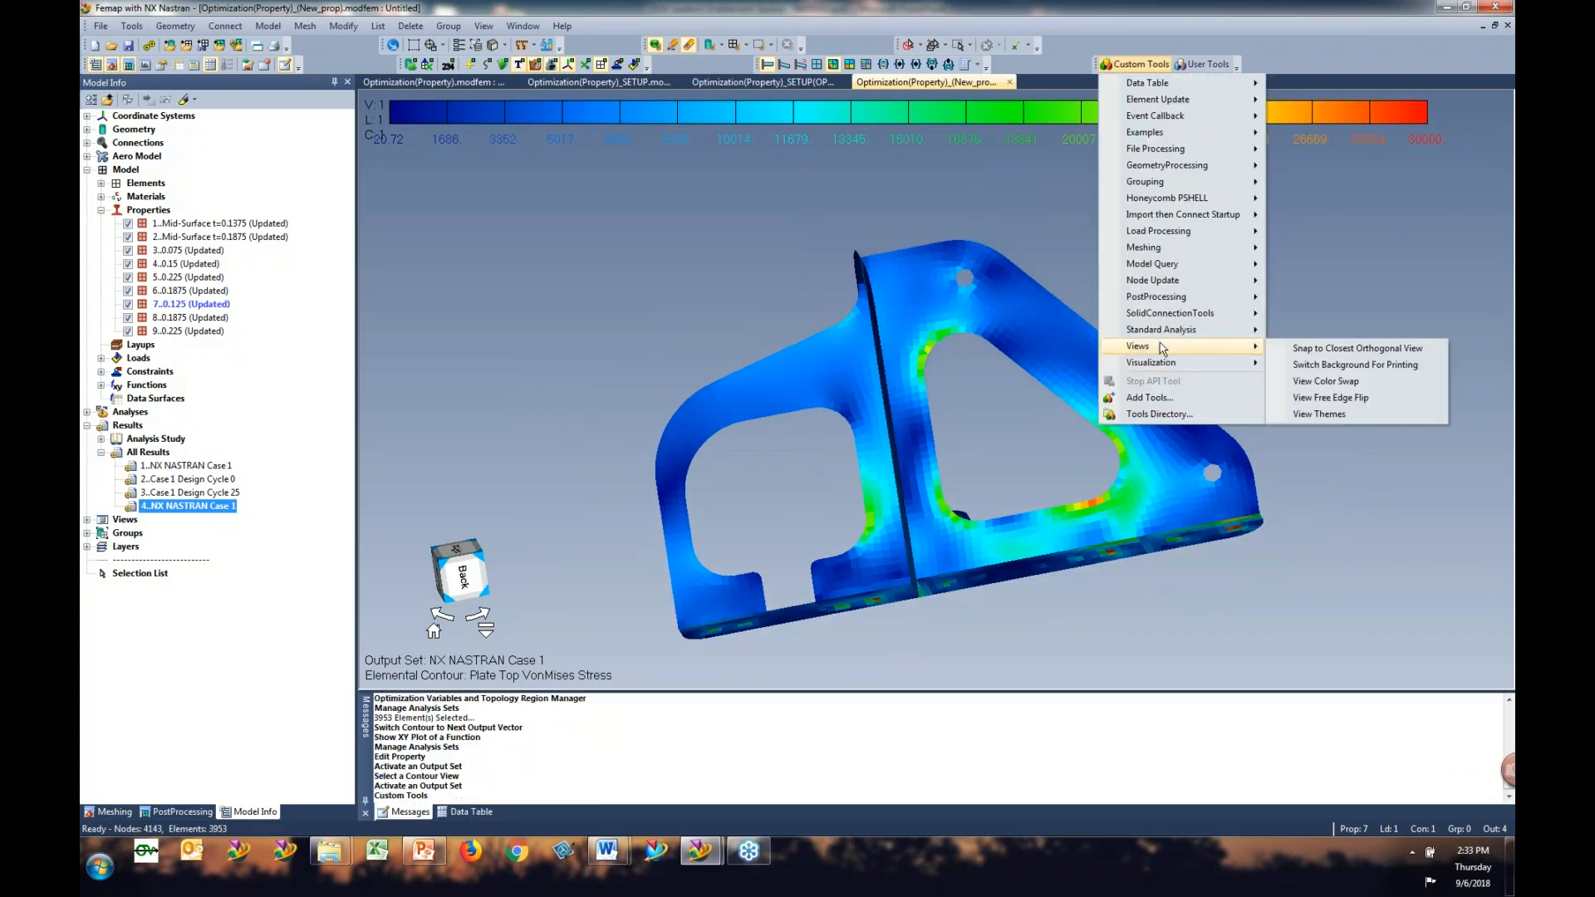
left_click(1363, 422)
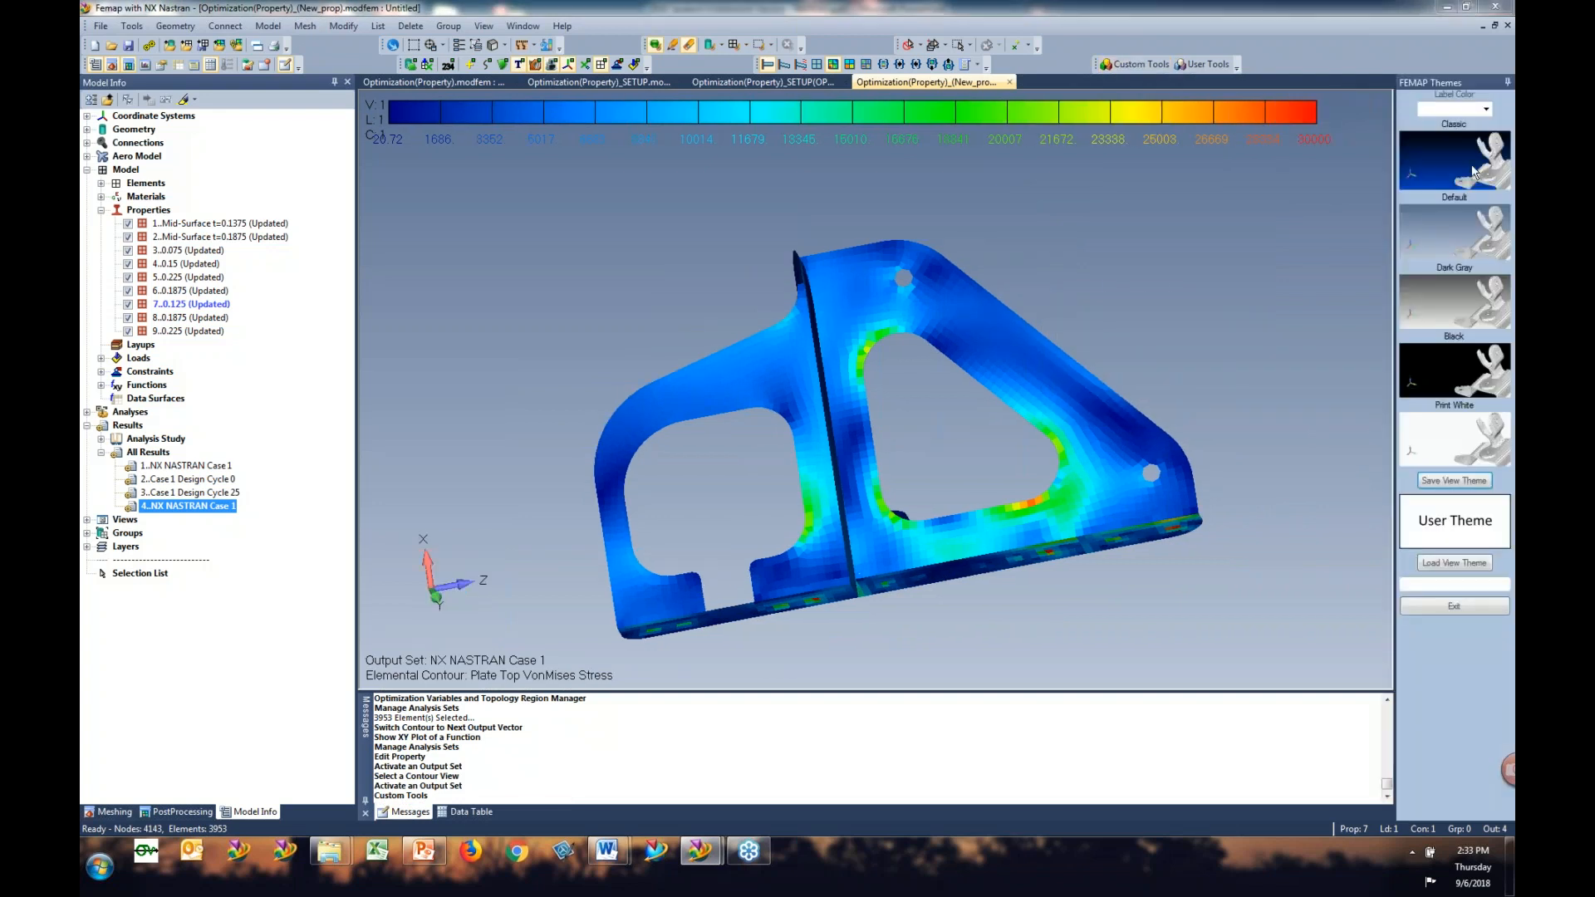
left_click(1470, 158)
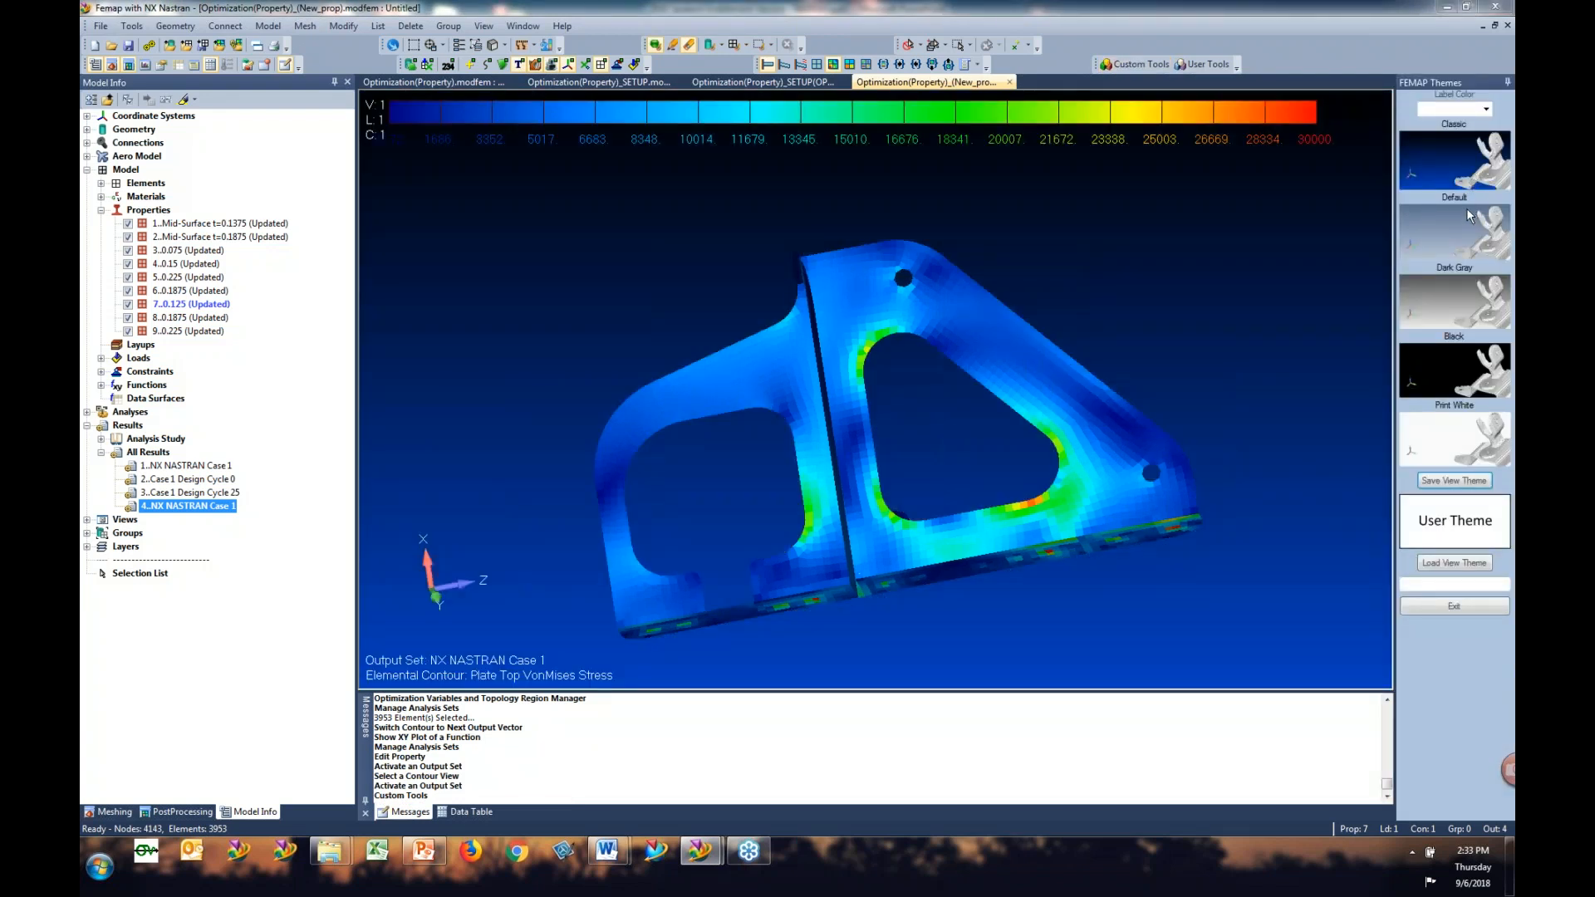
left_click(1466, 438)
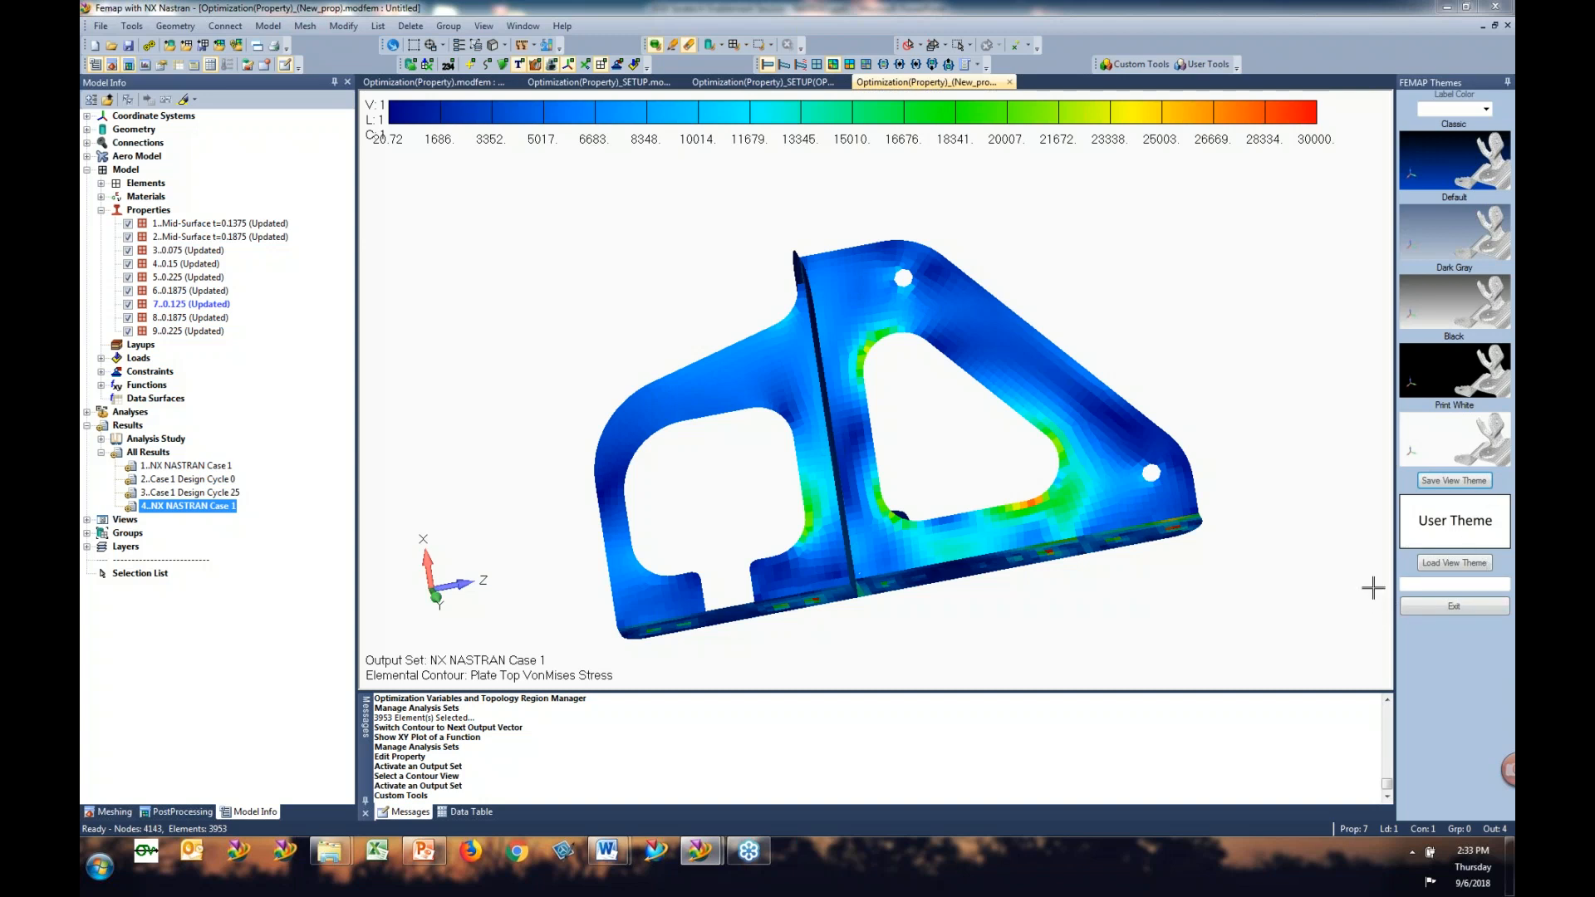
left_click(1453, 606)
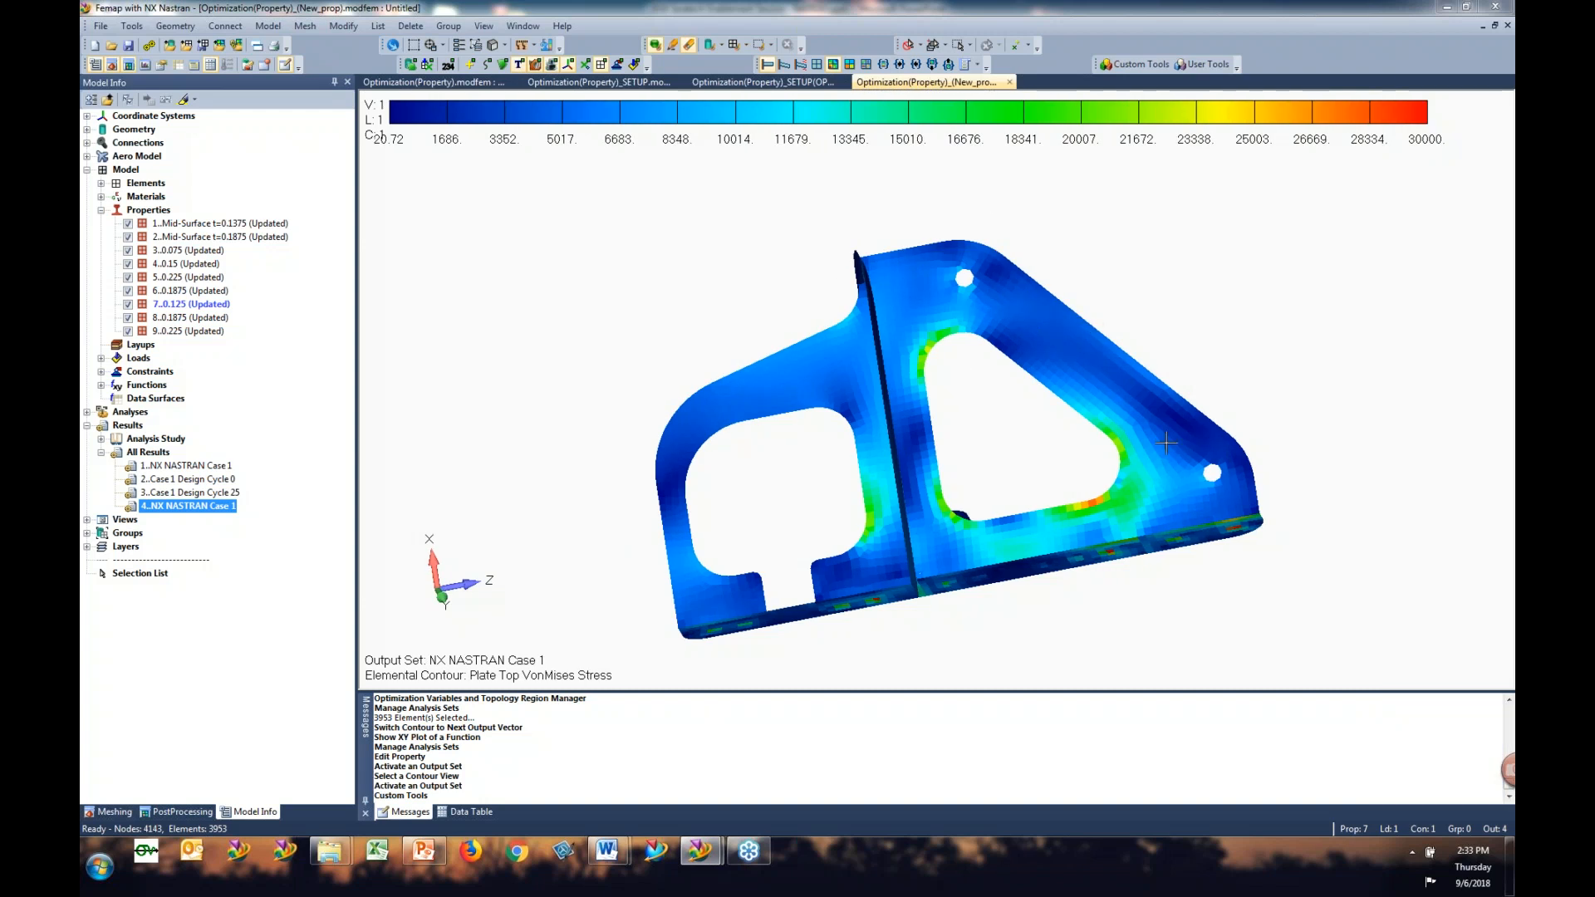
left_click(268, 26)
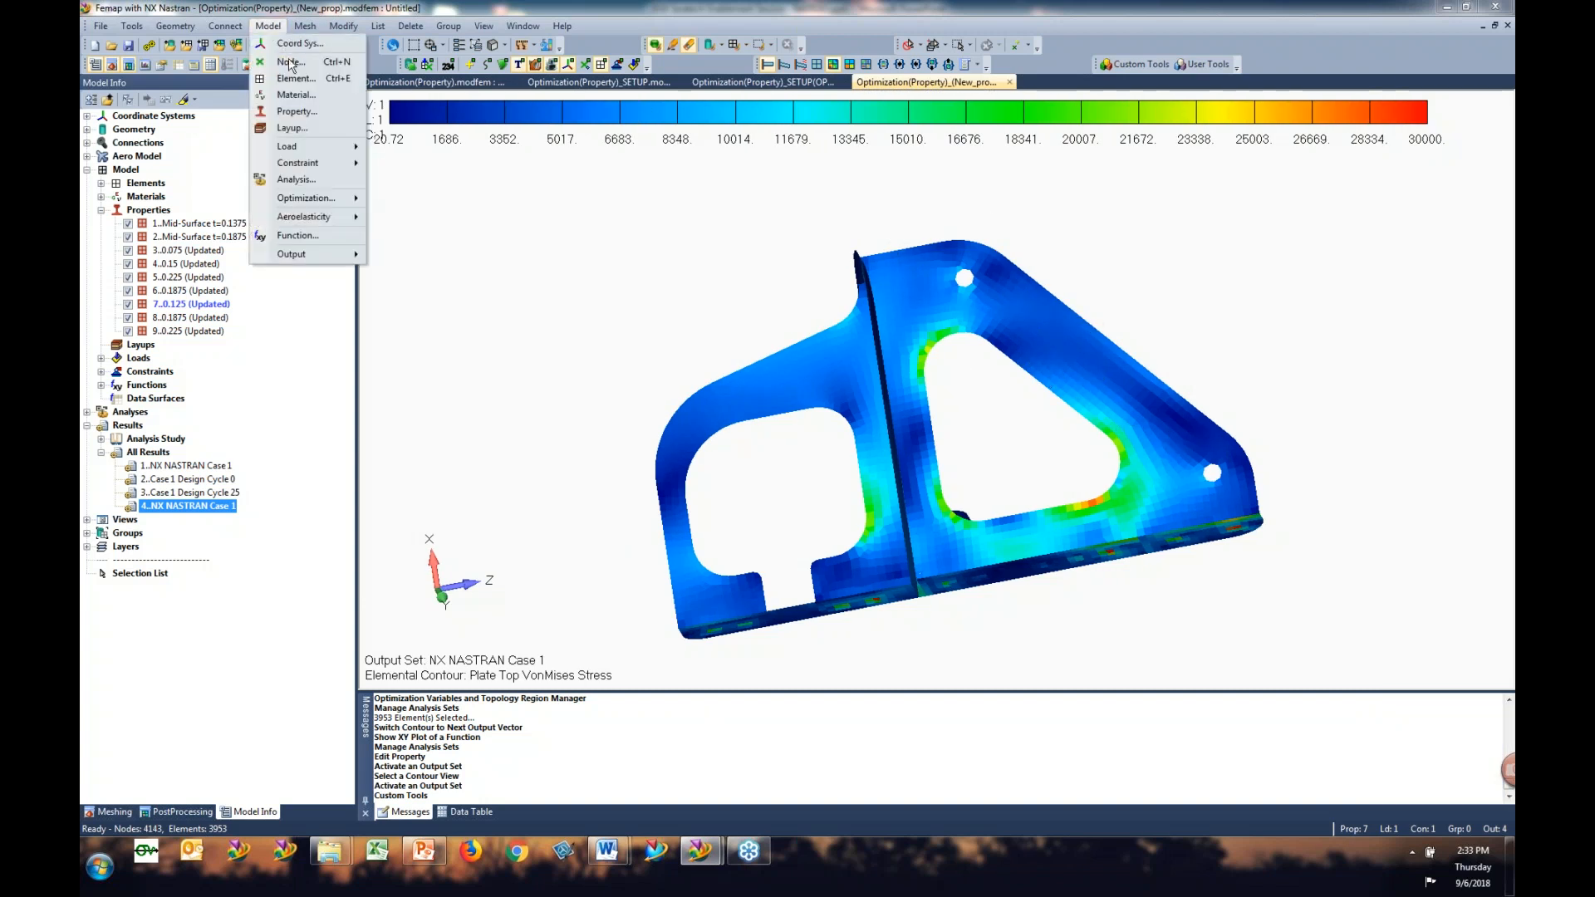
left_click(306, 198)
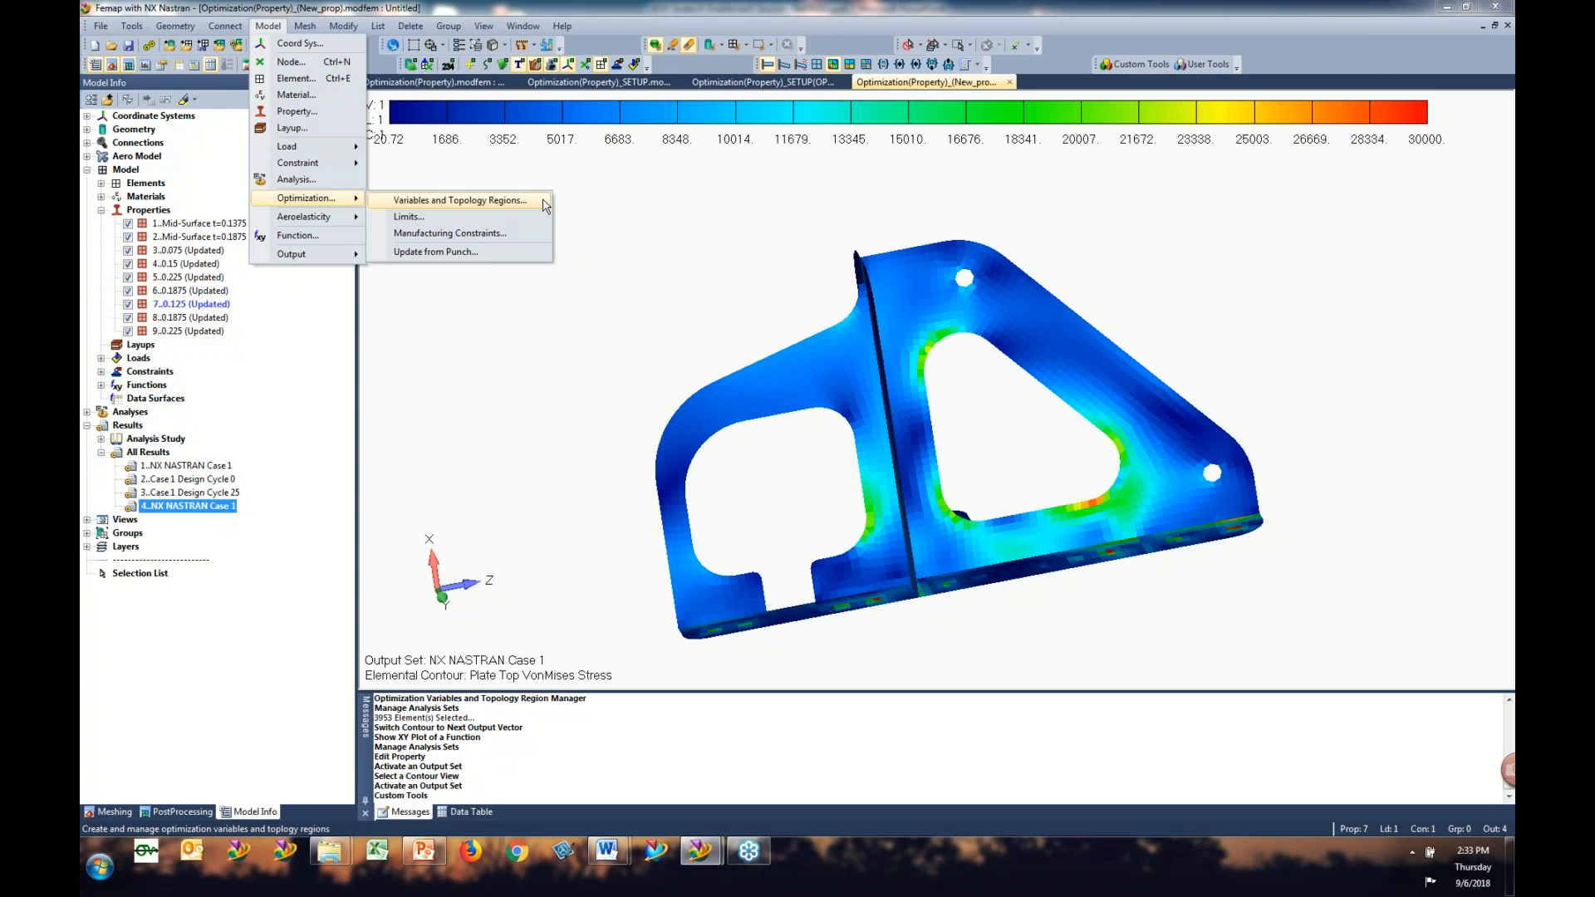
Step: Switch to the PowerPoint presentation and start its slide show from the current slide
left_click(429, 849)
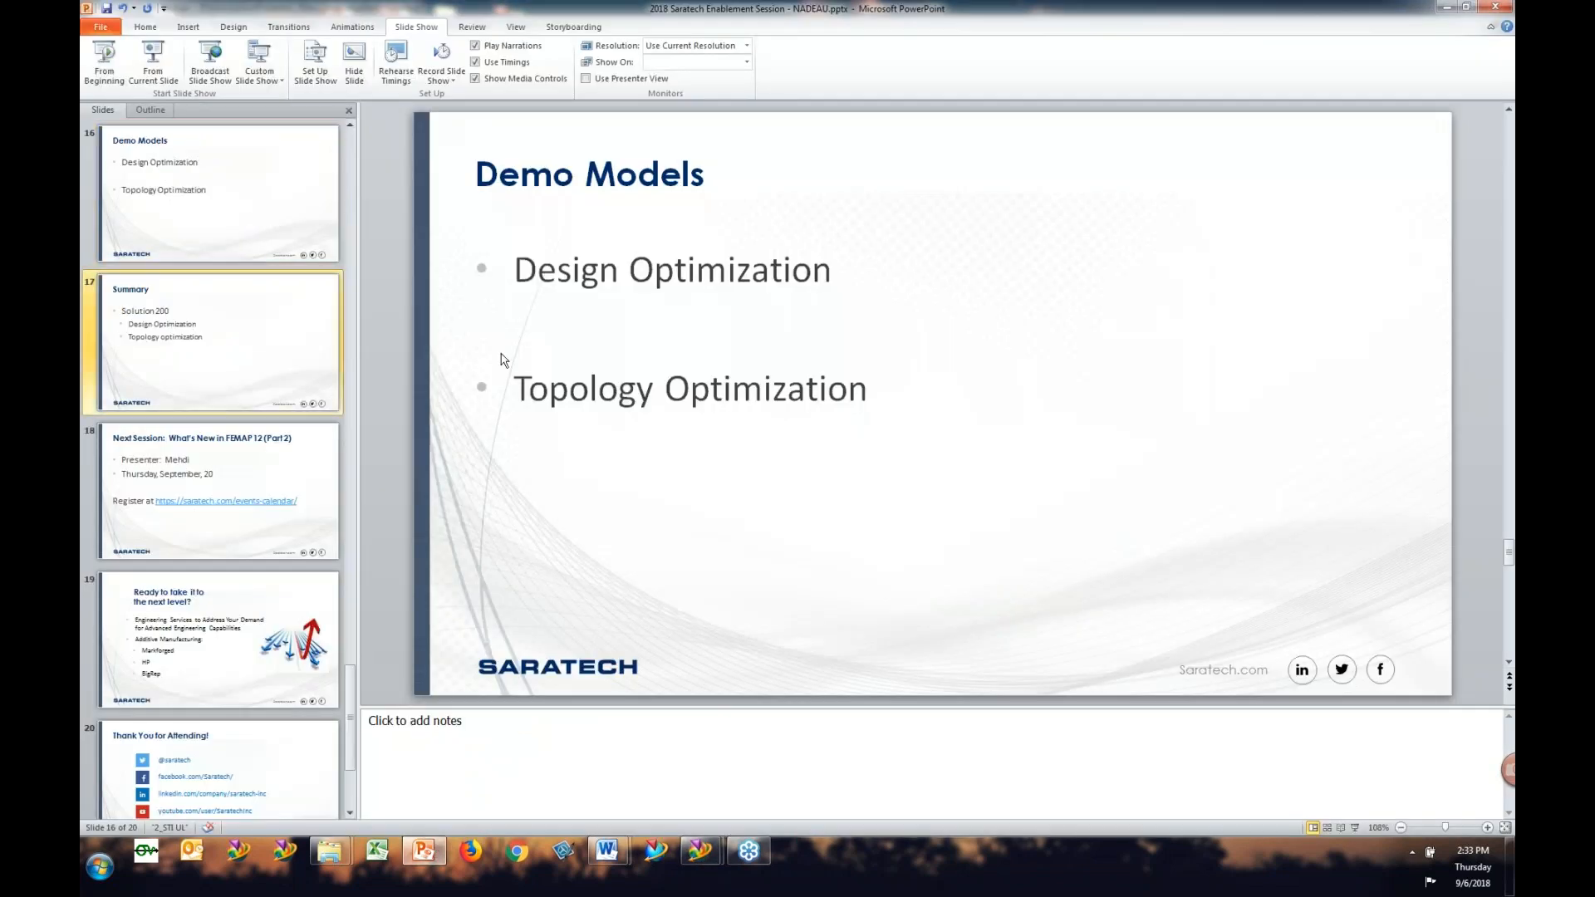
left_click(1351, 828)
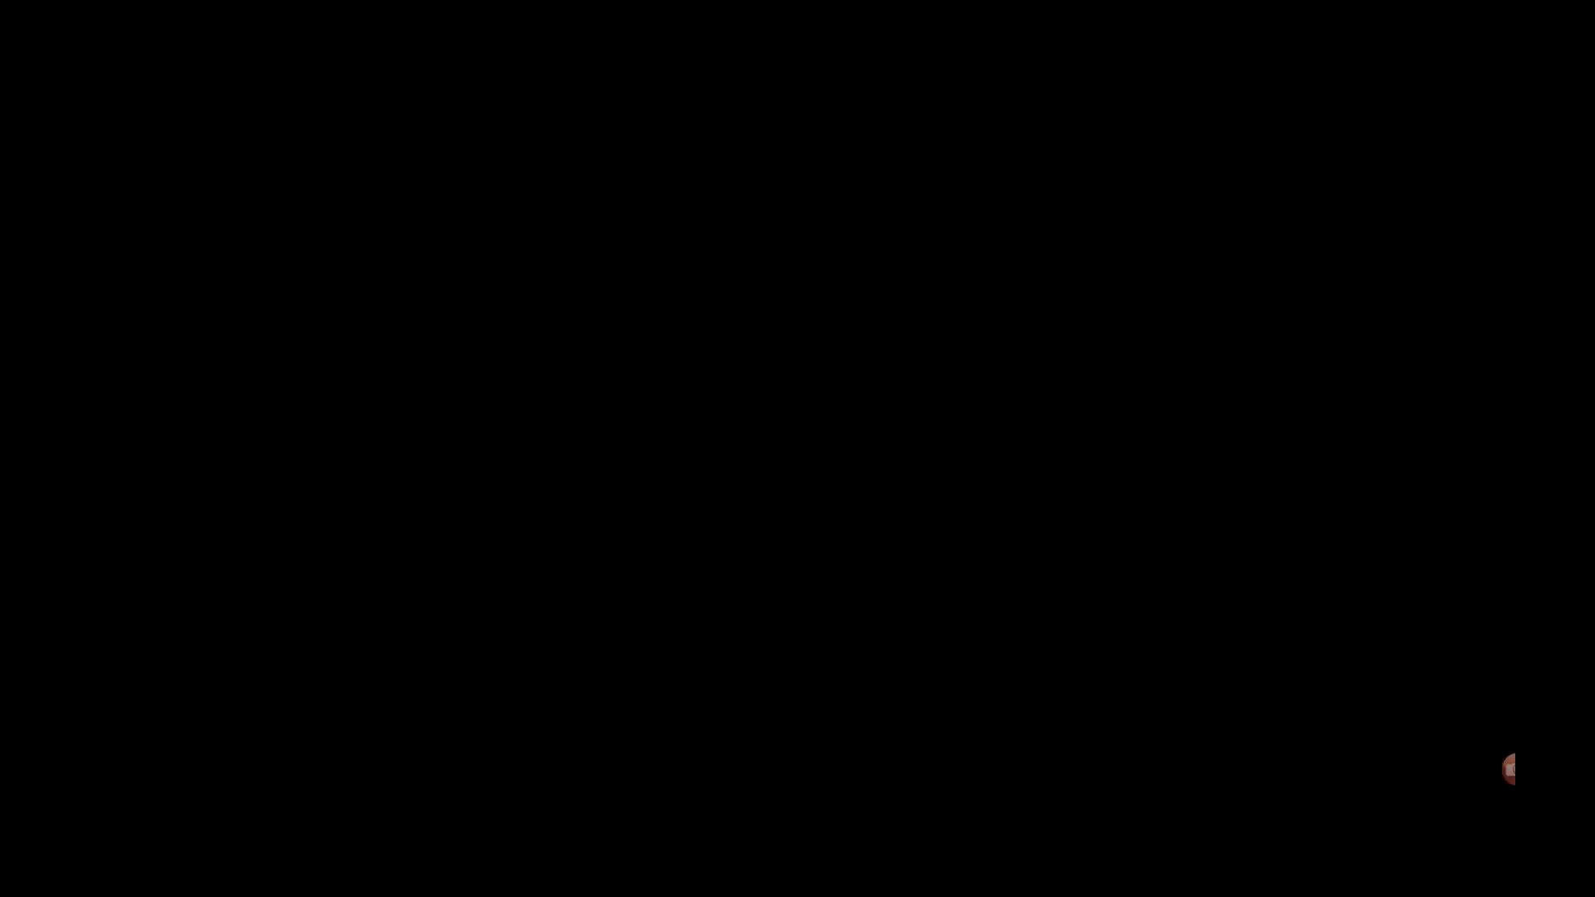